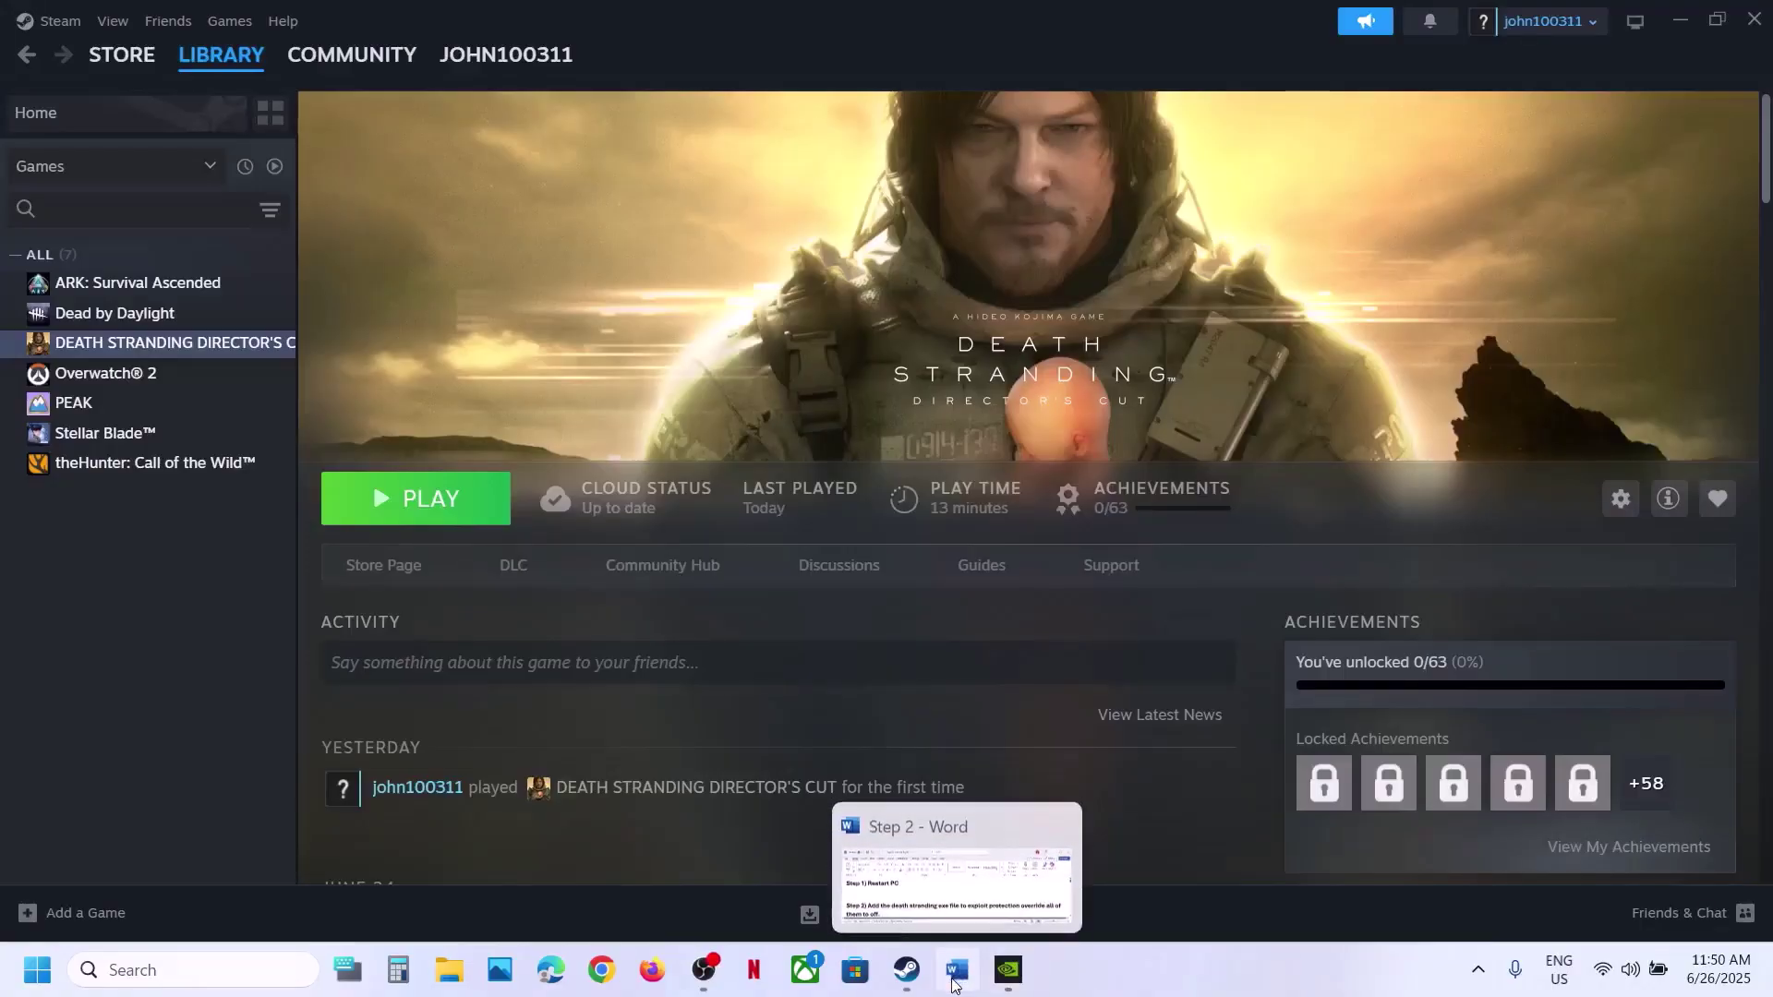
Step: Switch to the "Step 2" Word notes to read the instruction about restarting the PC, and return to Steam
click(957, 873)
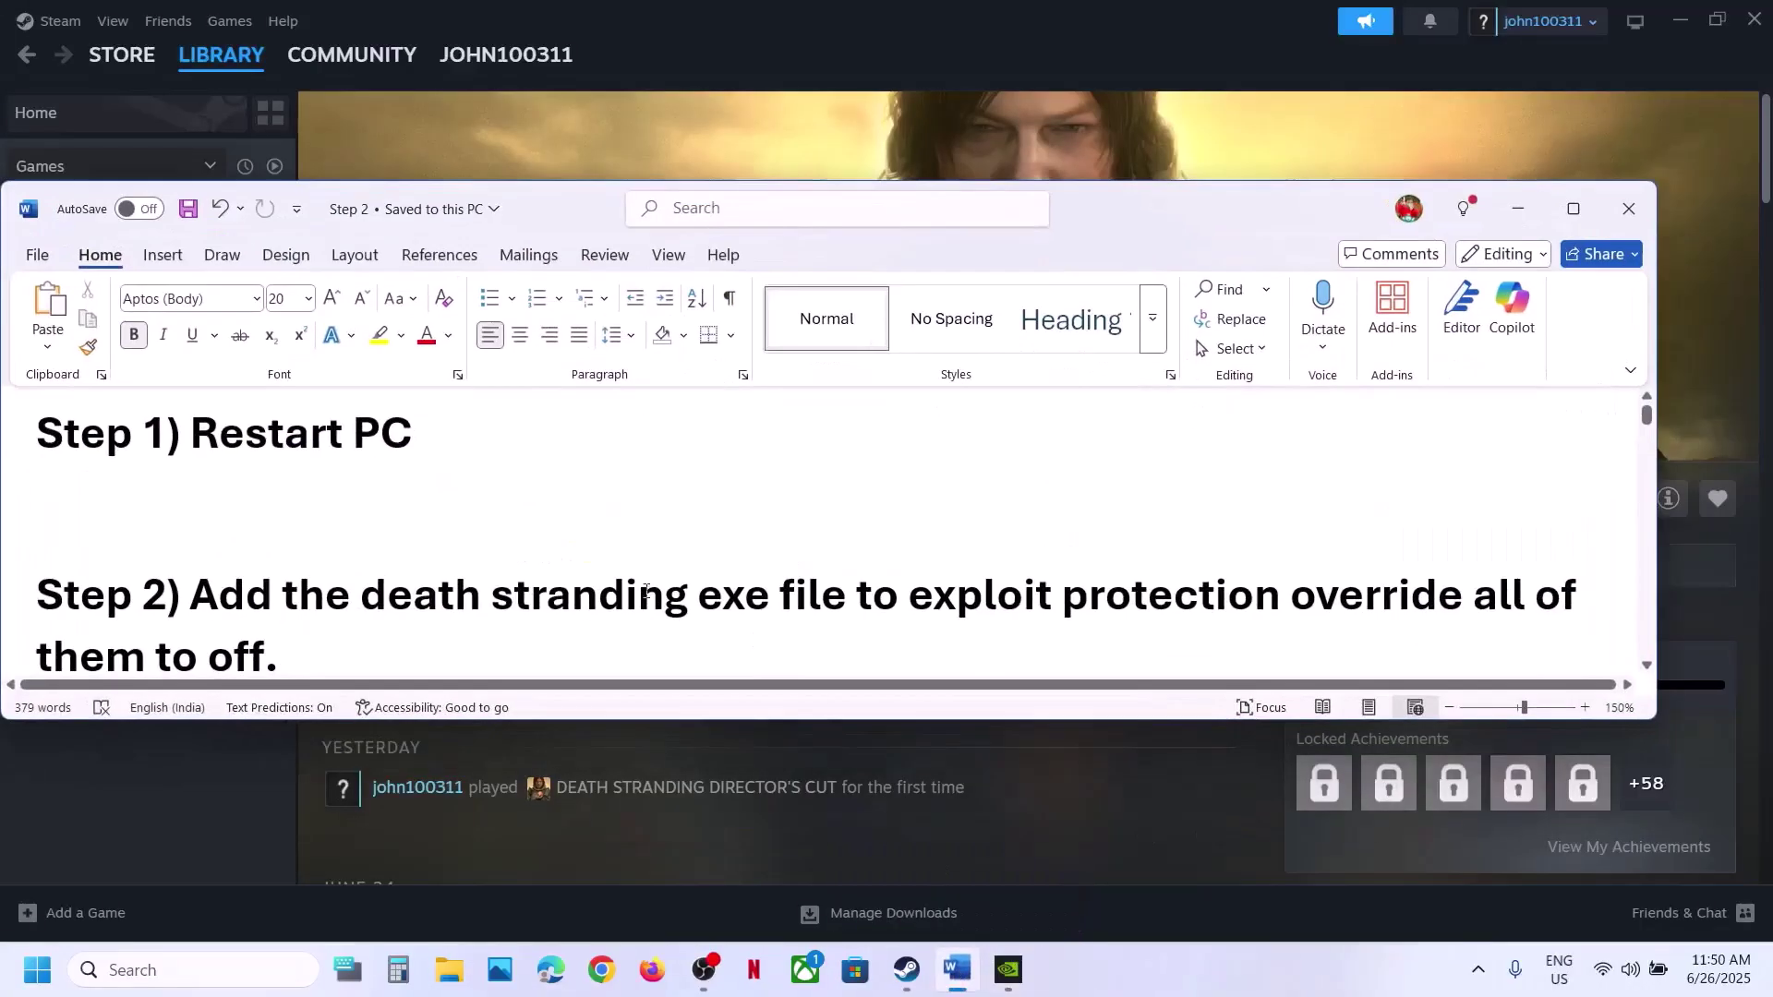
mouse_move(858, 202)
mouse_down()
mouse_move(817, 53)
mouse_move(875, 202)
mouse_up()
click(811, 148)
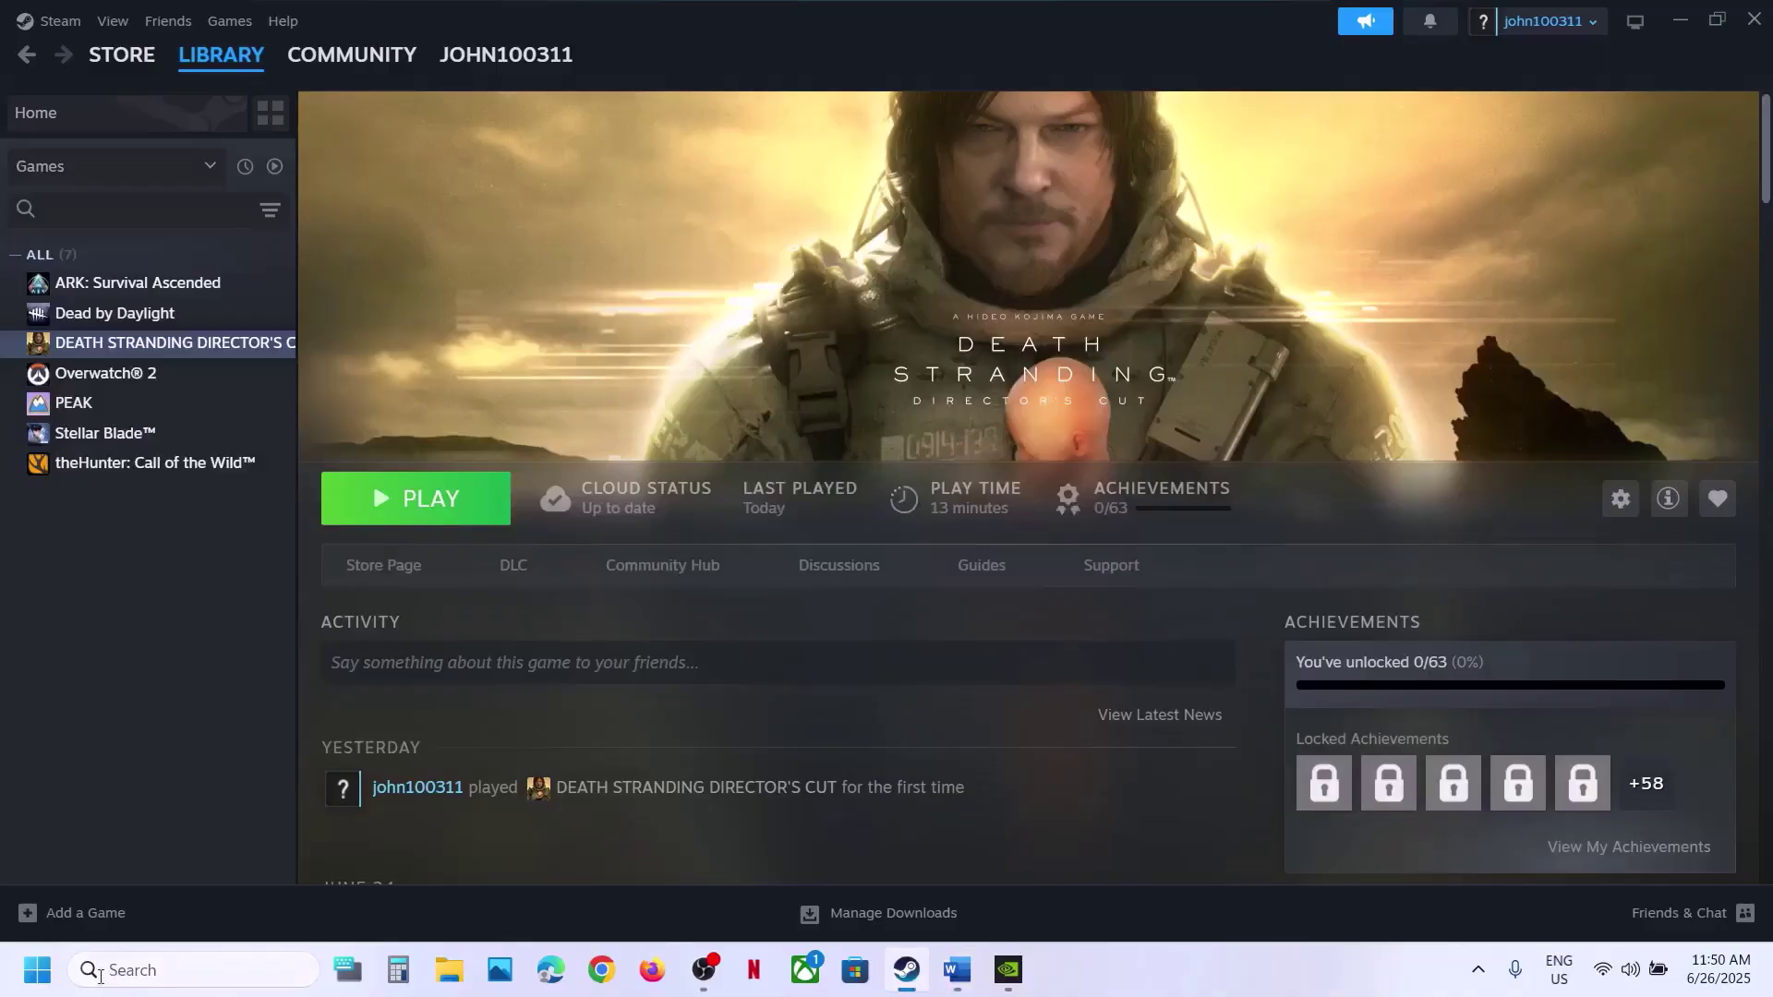
Step: Show the Windows power options containing Restart, and dismiss them without choosing one
click(37, 970)
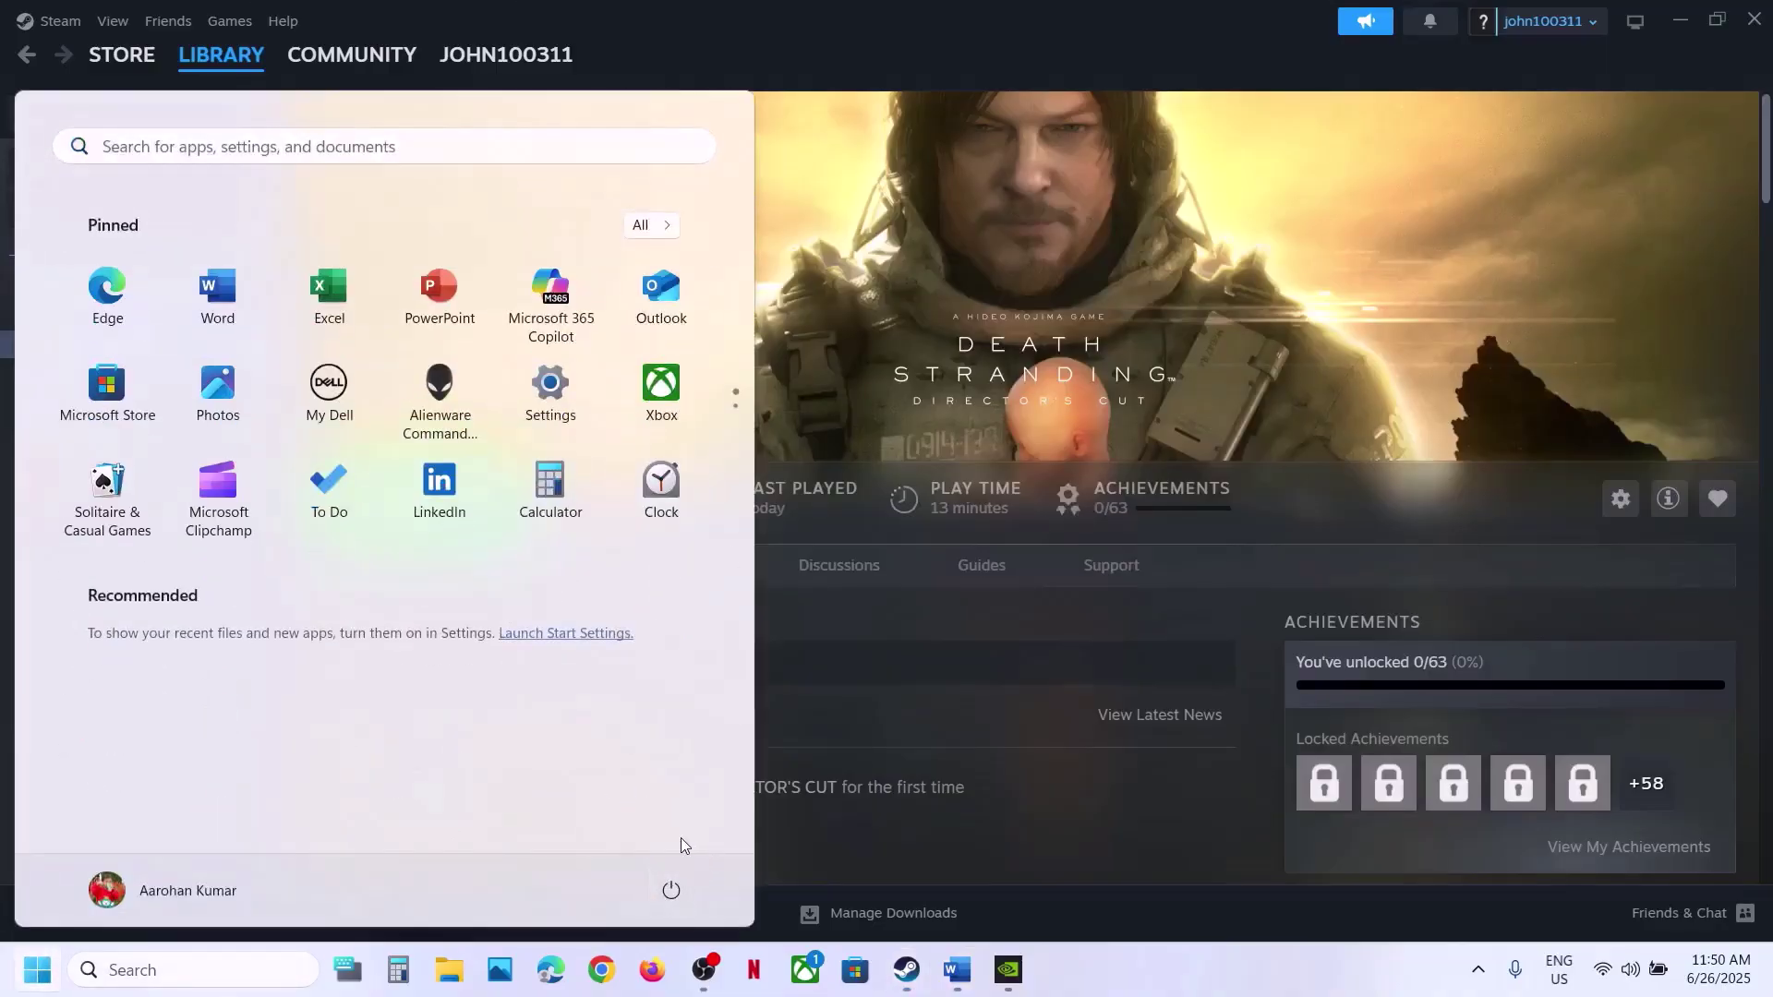
click(670, 890)
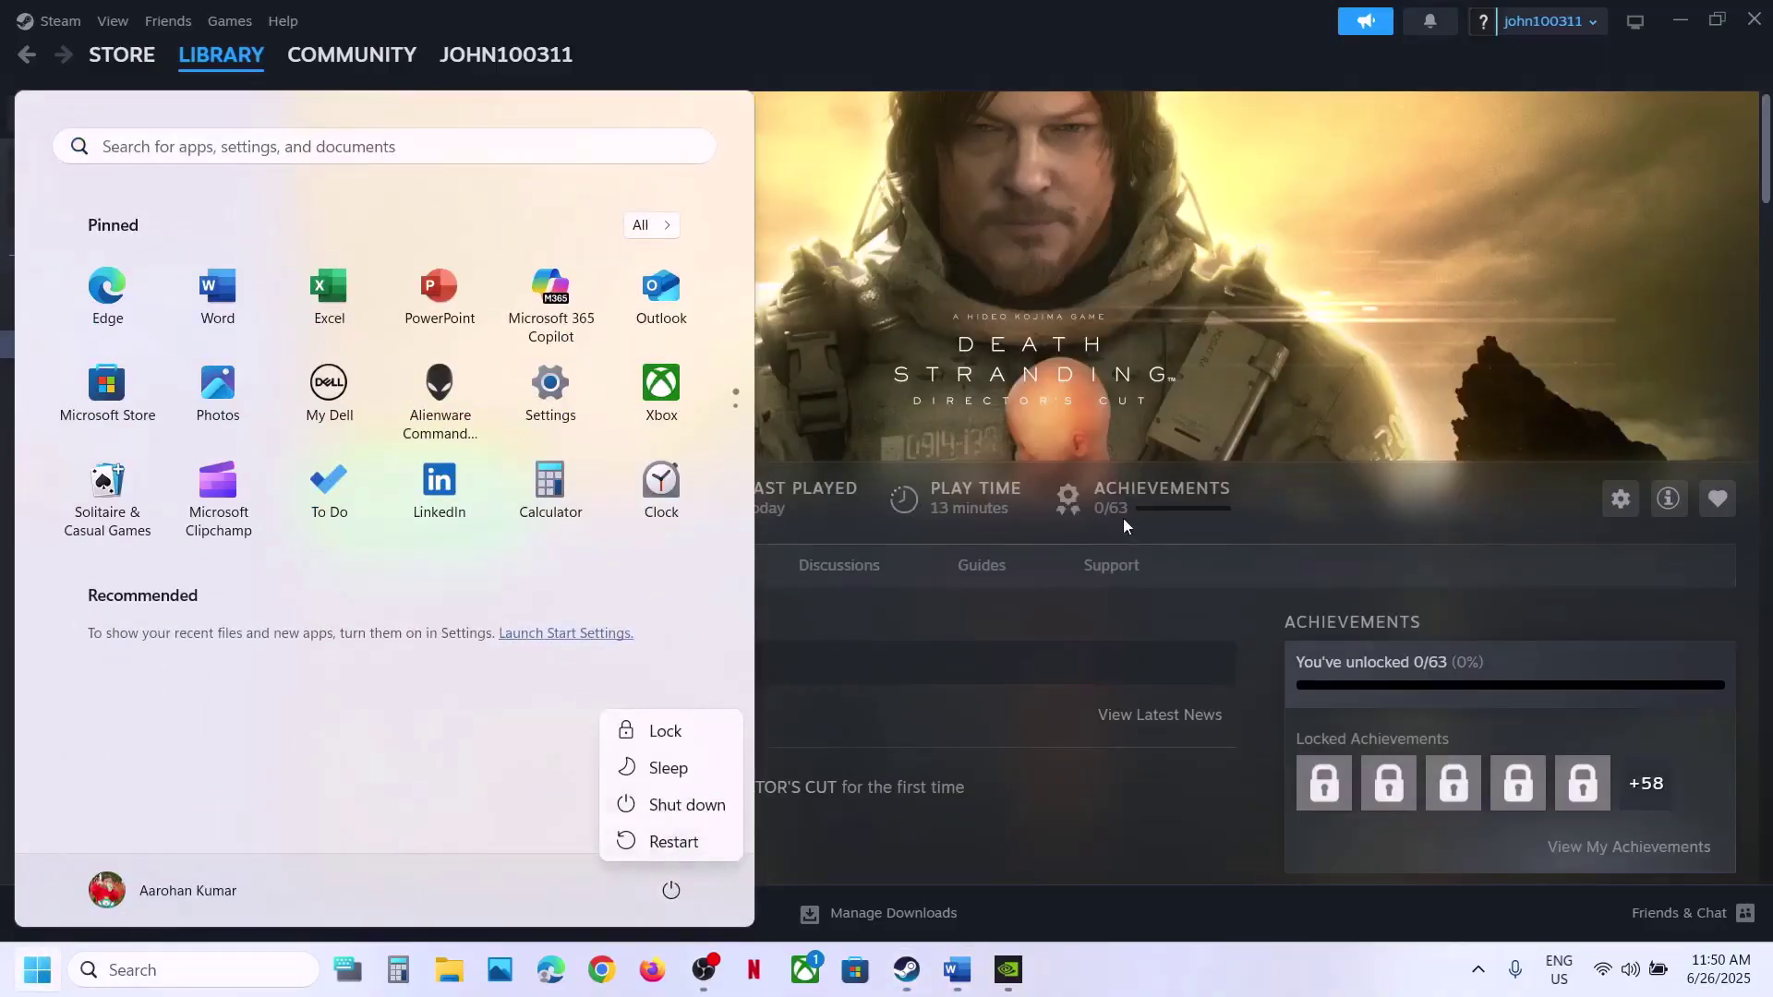
click(1073, 407)
click(989, 855)
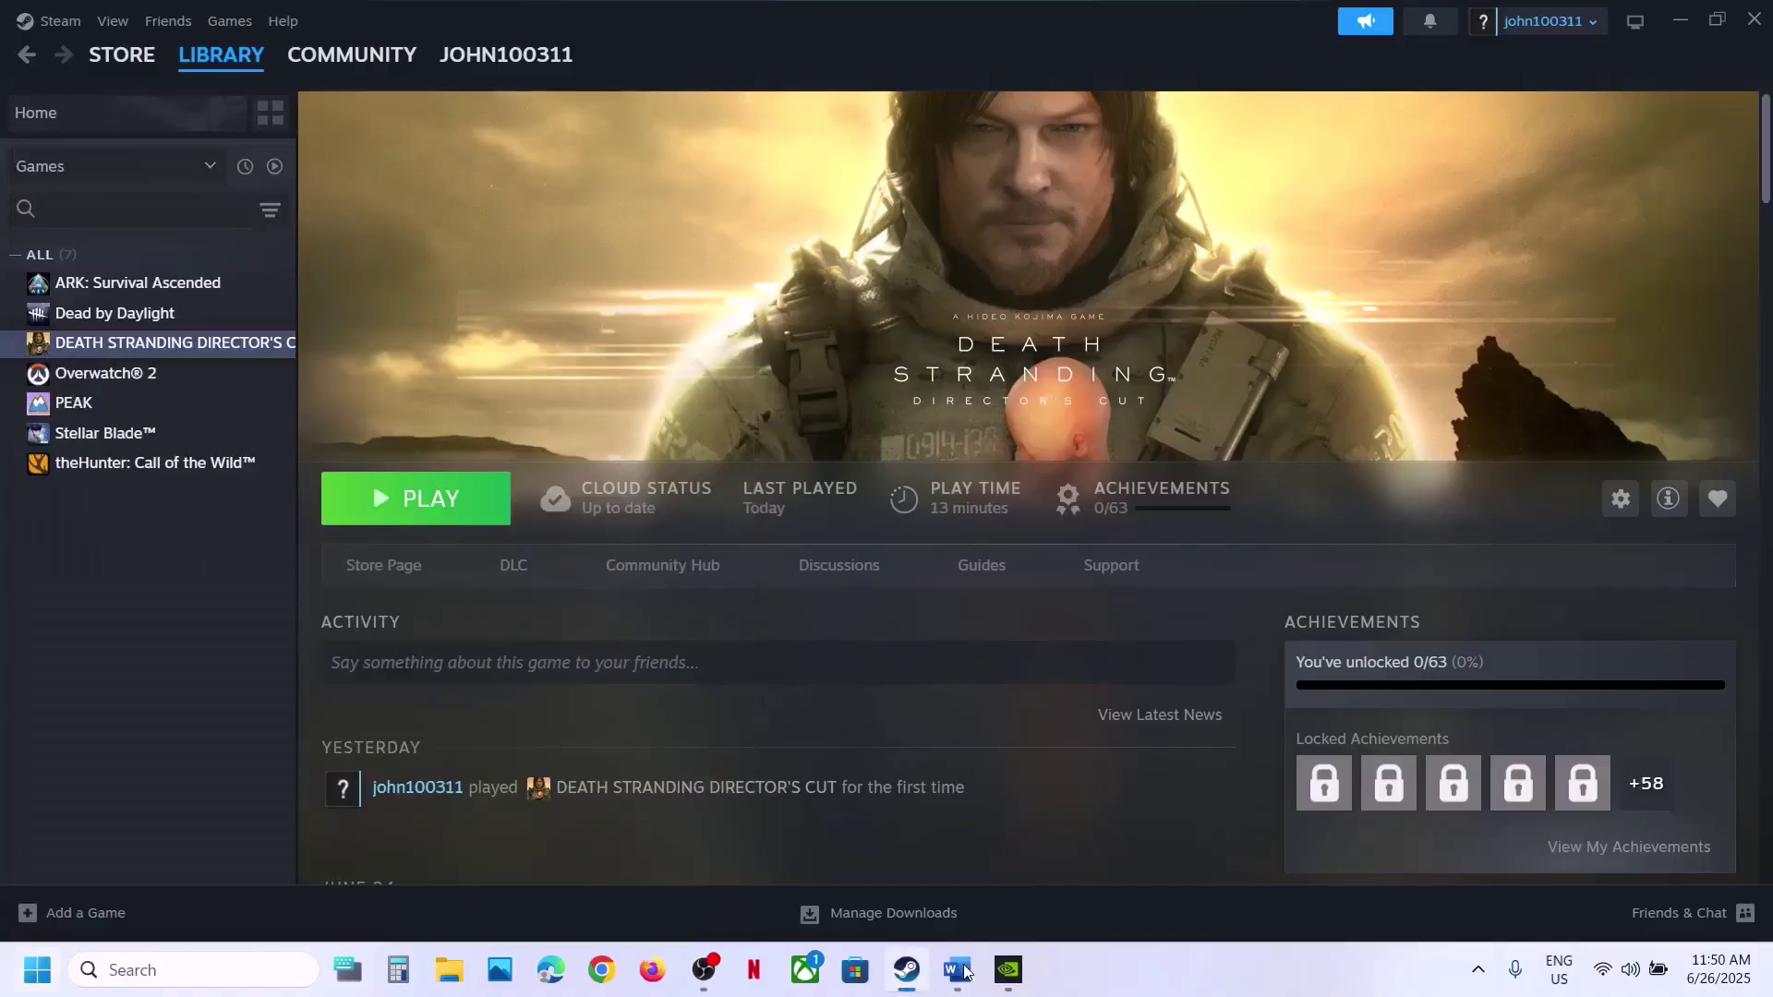
Step: Copy the phrase "exploit protection" from Step 2 of the Word notes and return to Steam
click(958, 970)
scroll(436, 554, down, 1)
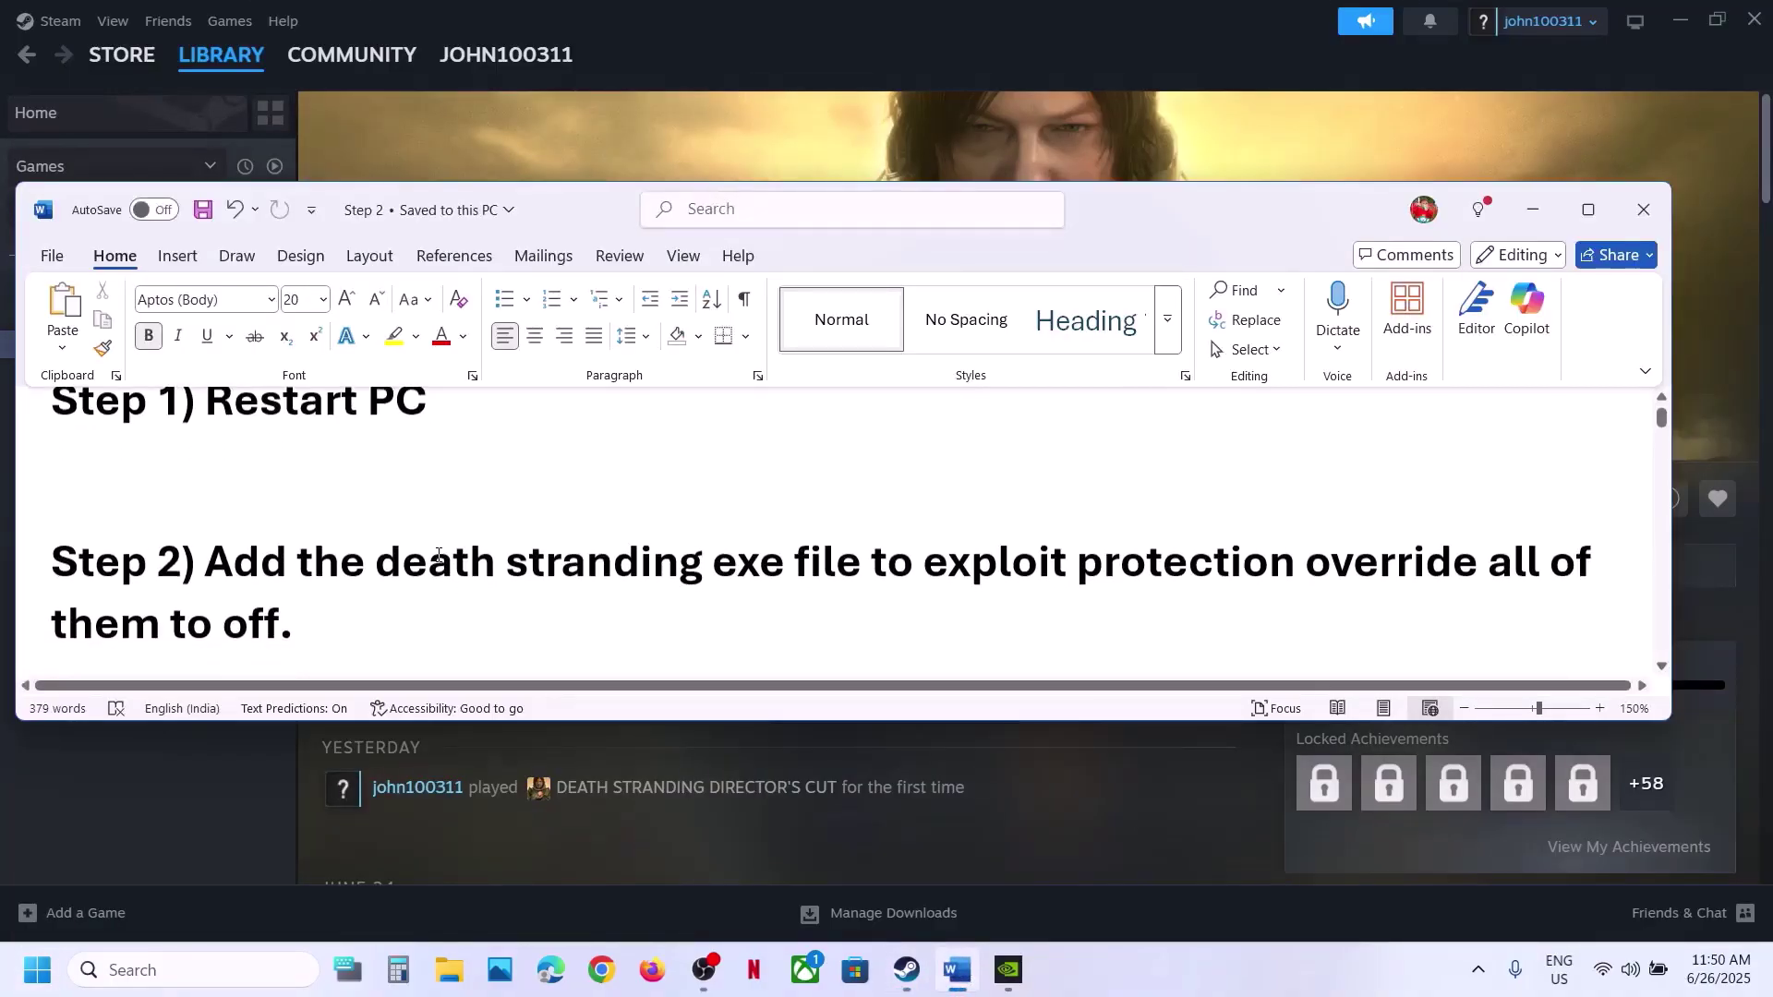
drag(410, 565, 926, 562)
key(ctrl+c)
click(1214, 561)
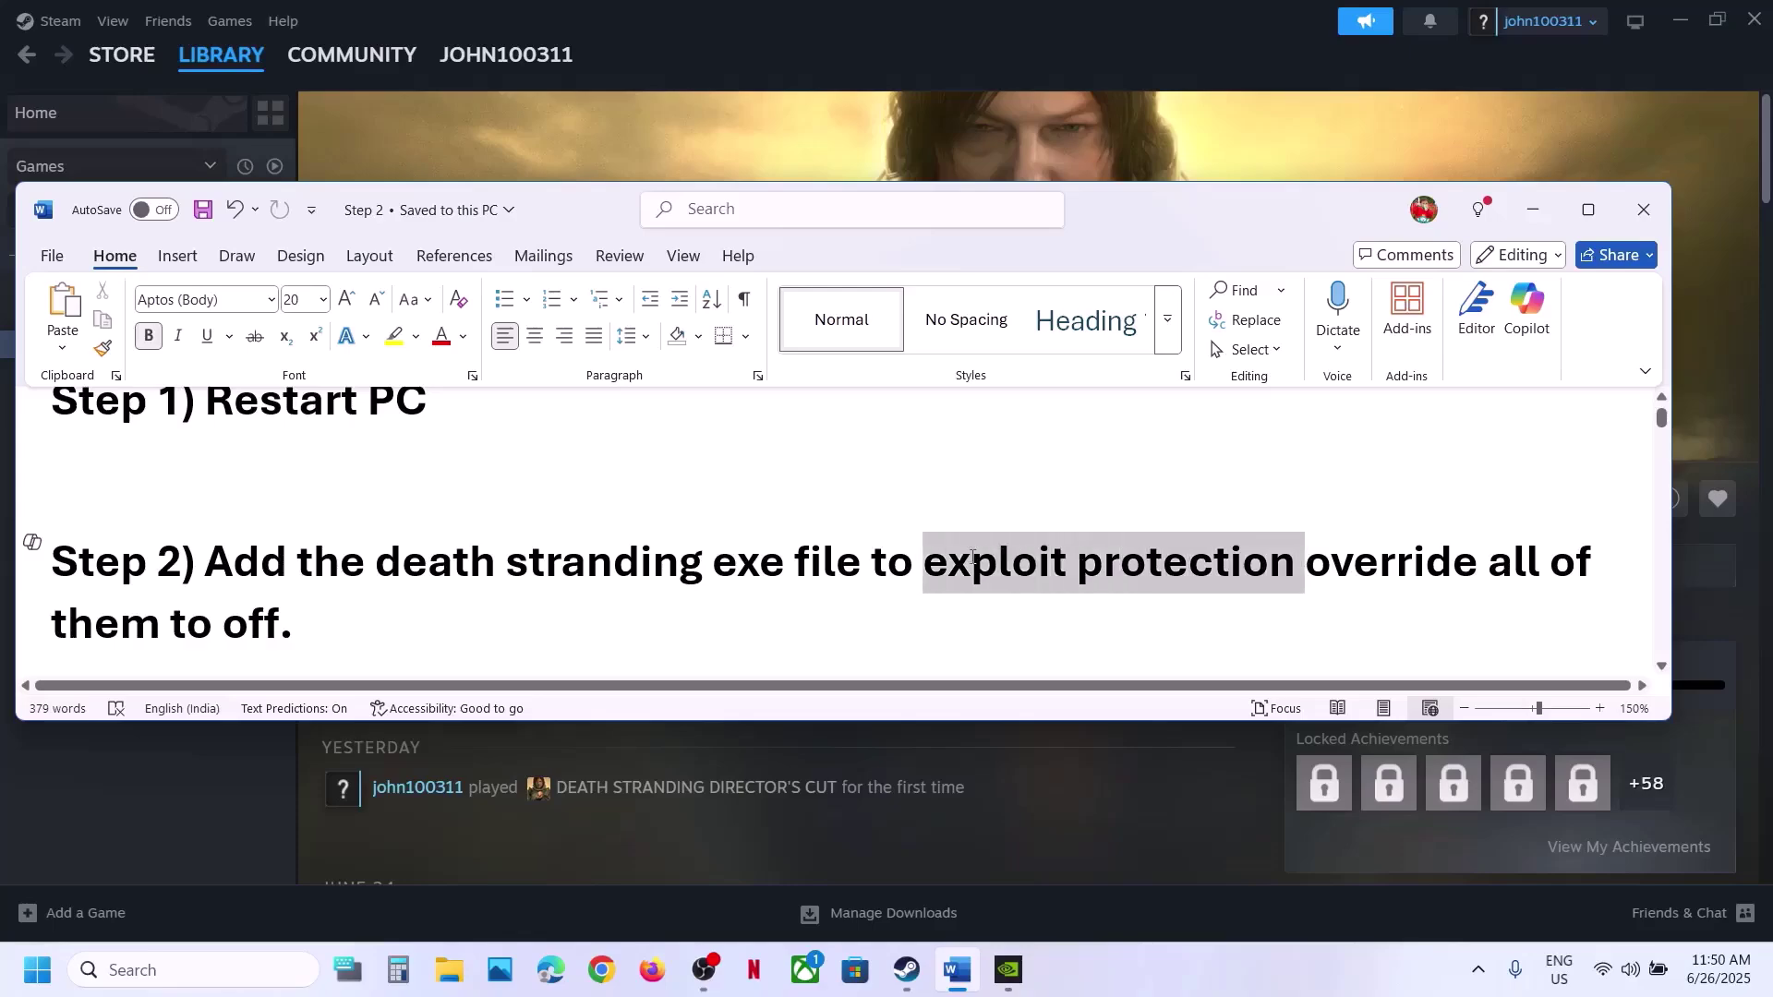
click(834, 171)
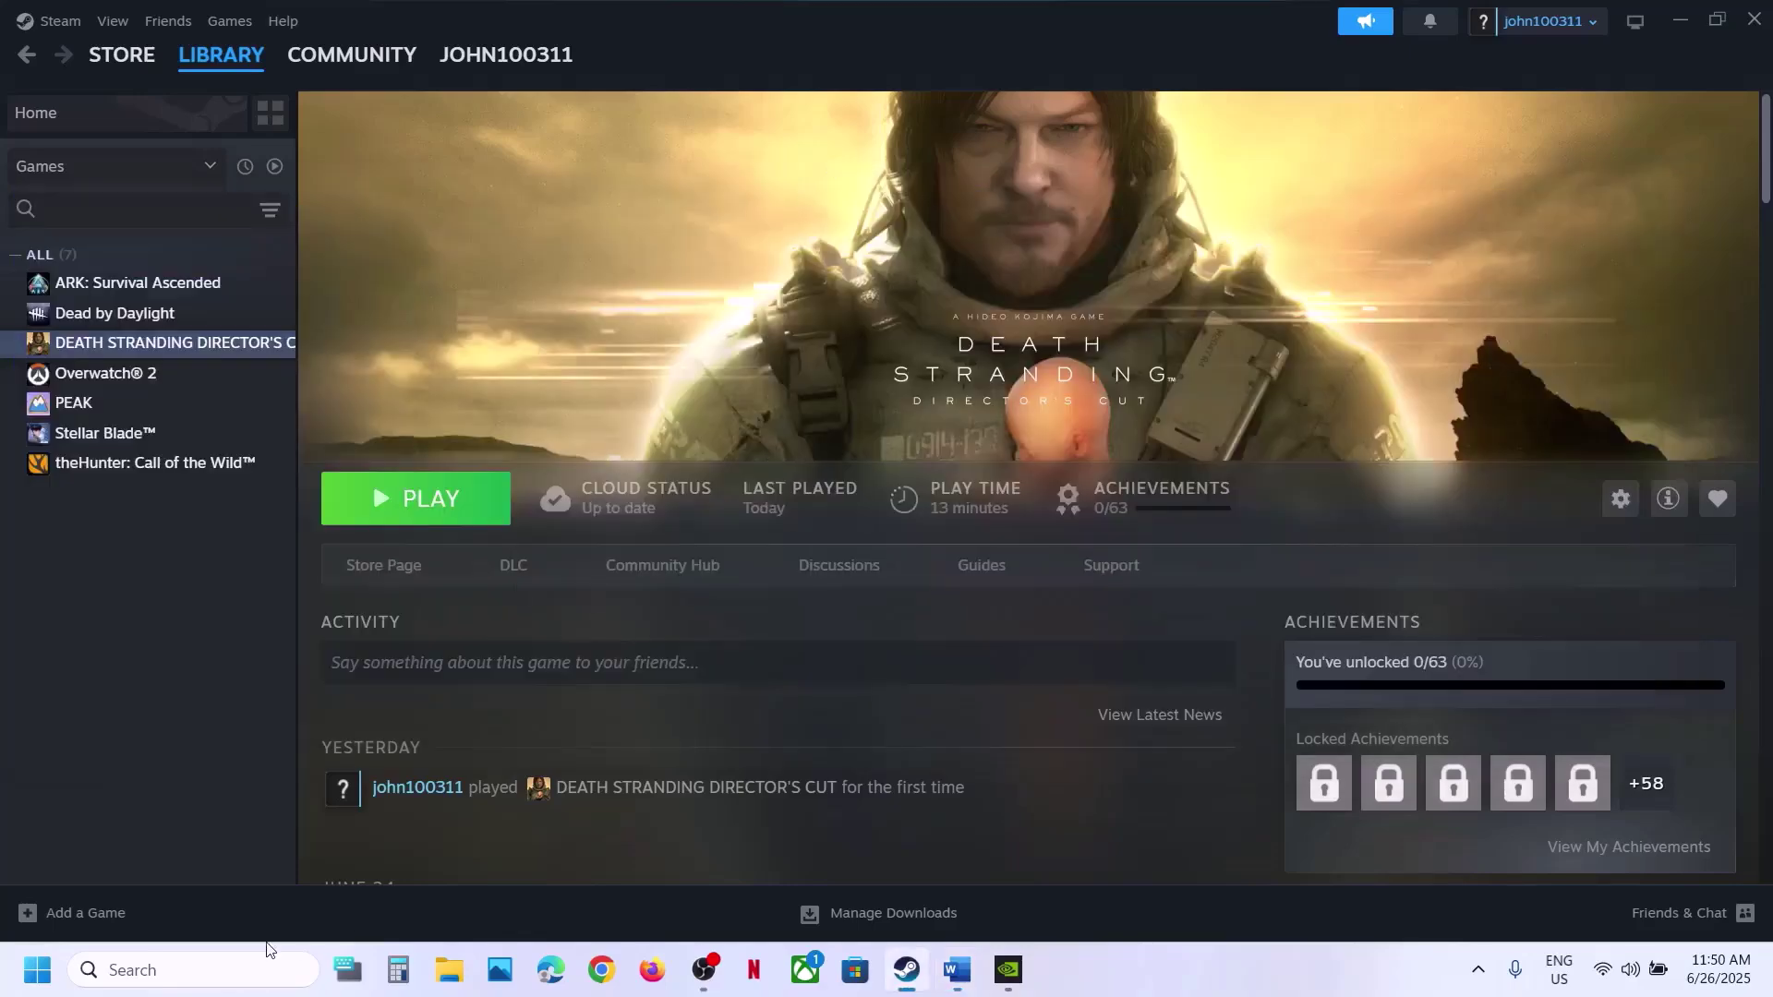
Step: Search Windows for "exploit protection", open that system setting in Windows Security, and show its program settings
click(226, 961)
key(ctrl+v)
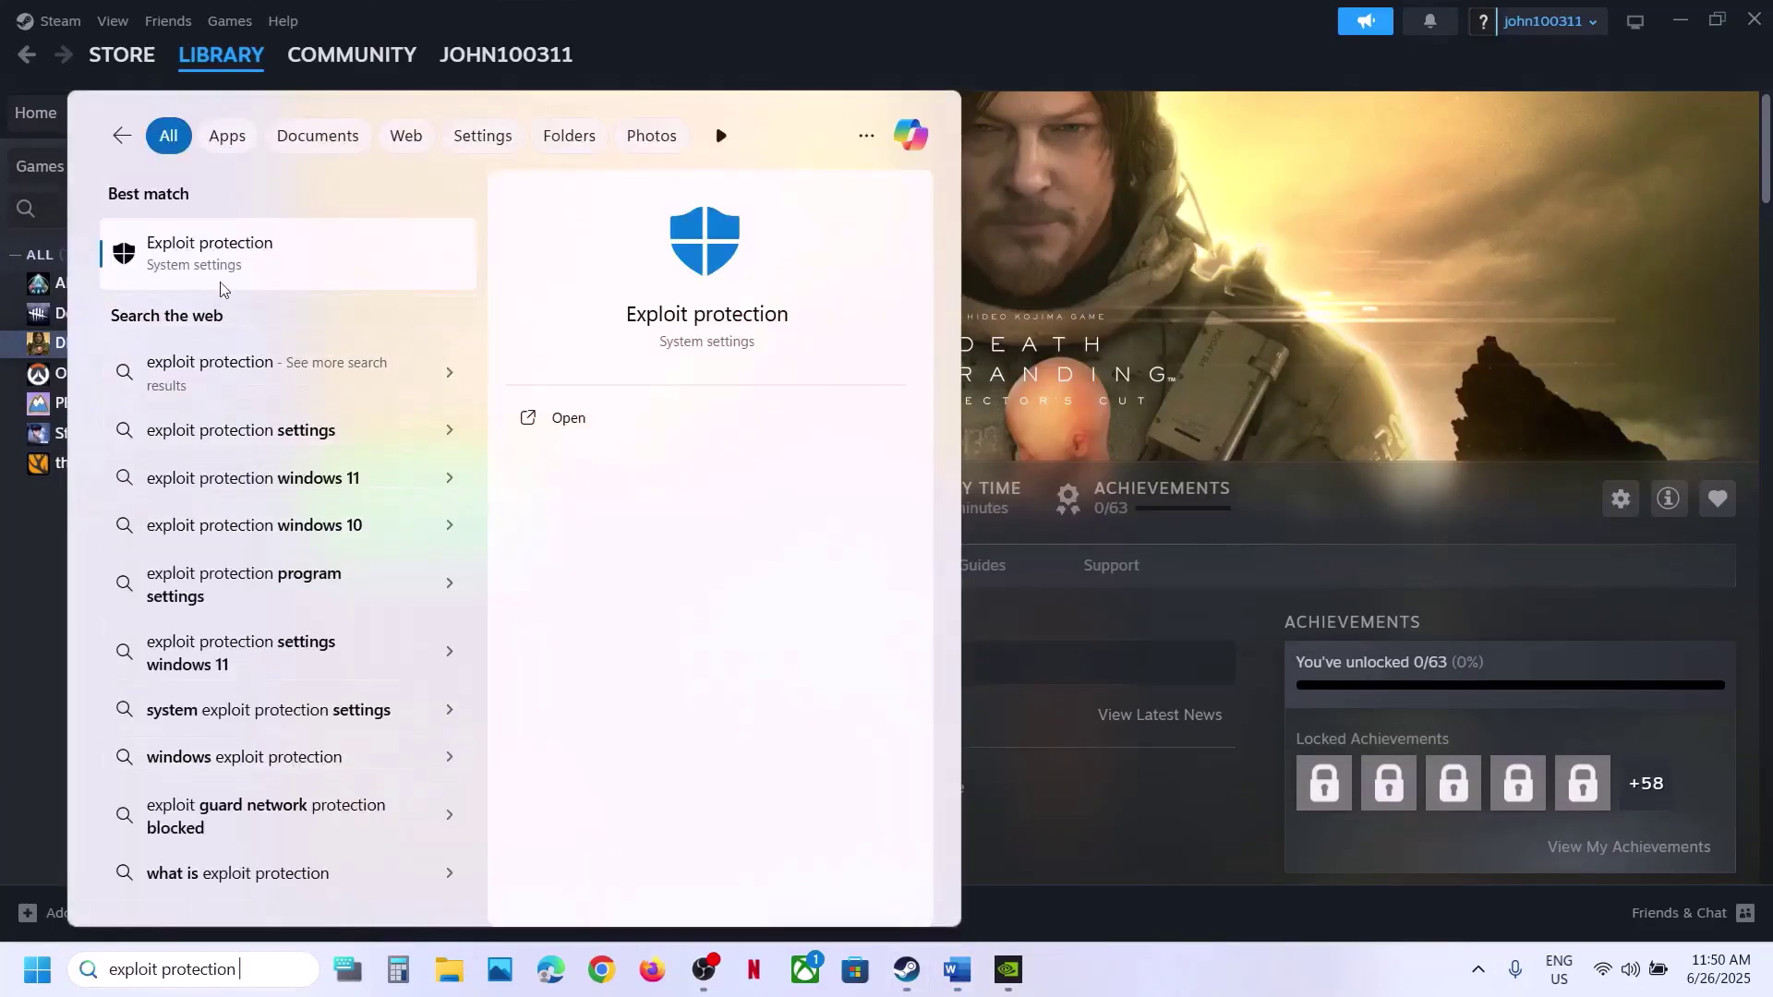
click(228, 270)
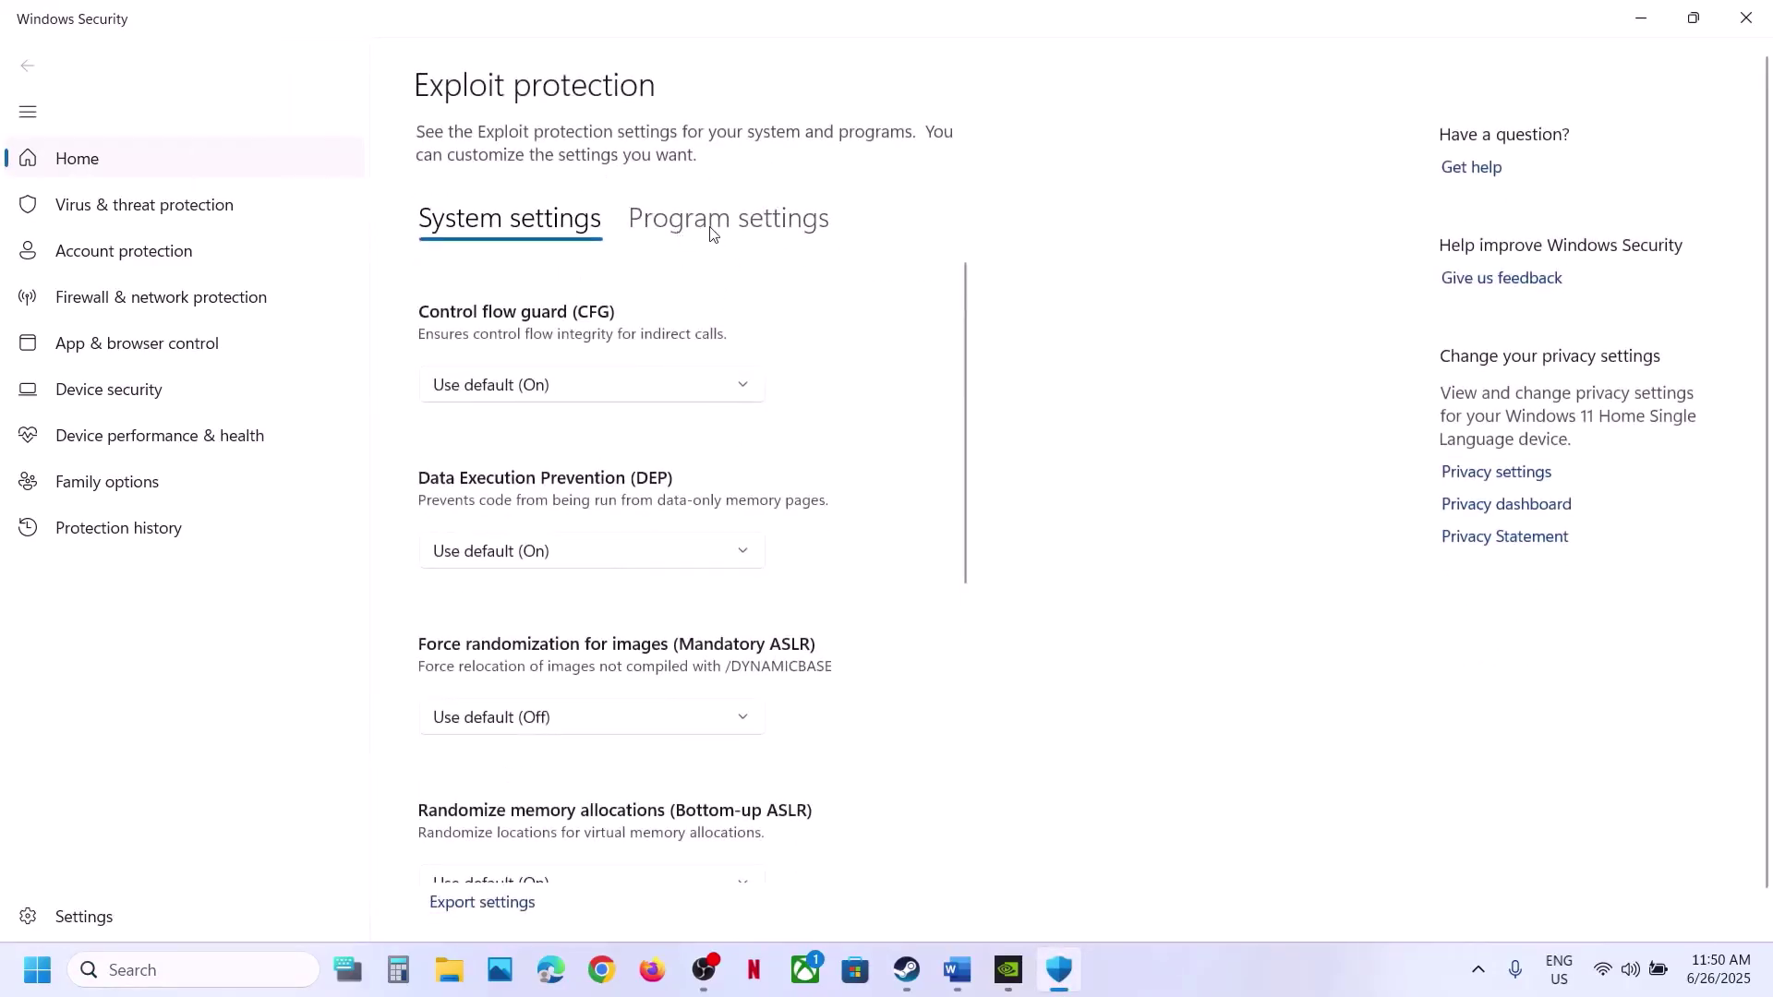
click(712, 226)
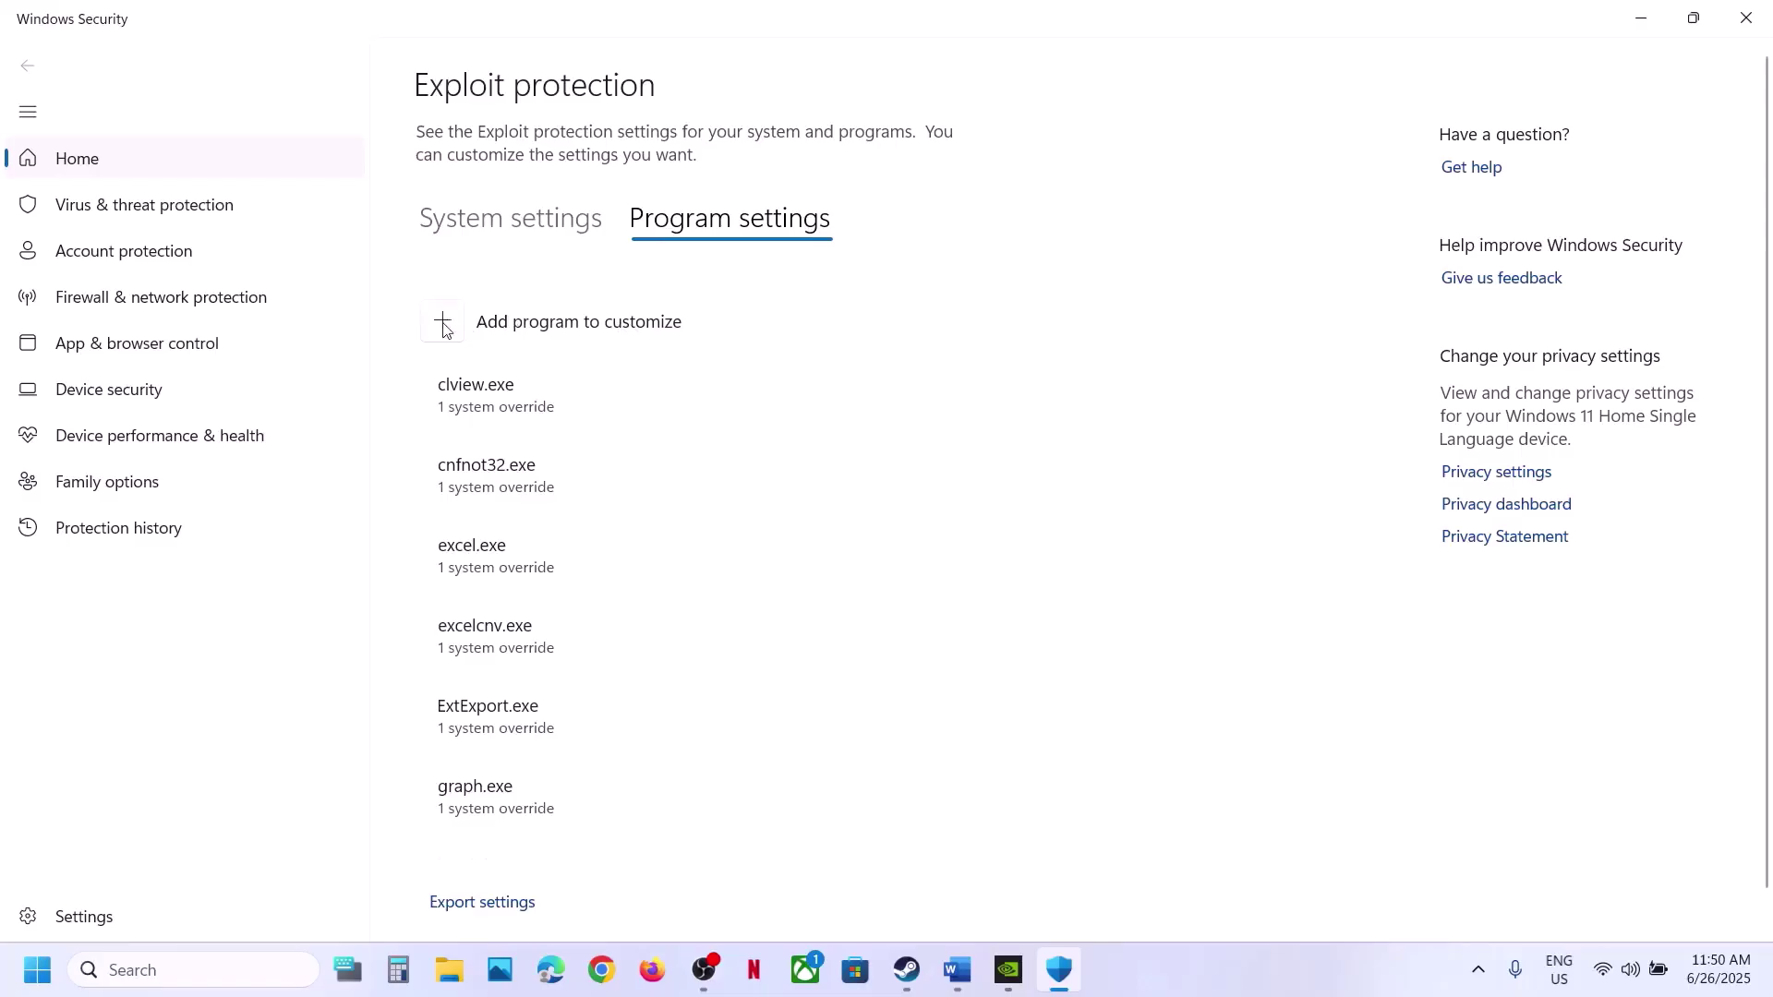
Step: Start adding a program to customize by exact file path and browse to C:\Program Files (x86)\Steam
click(444, 329)
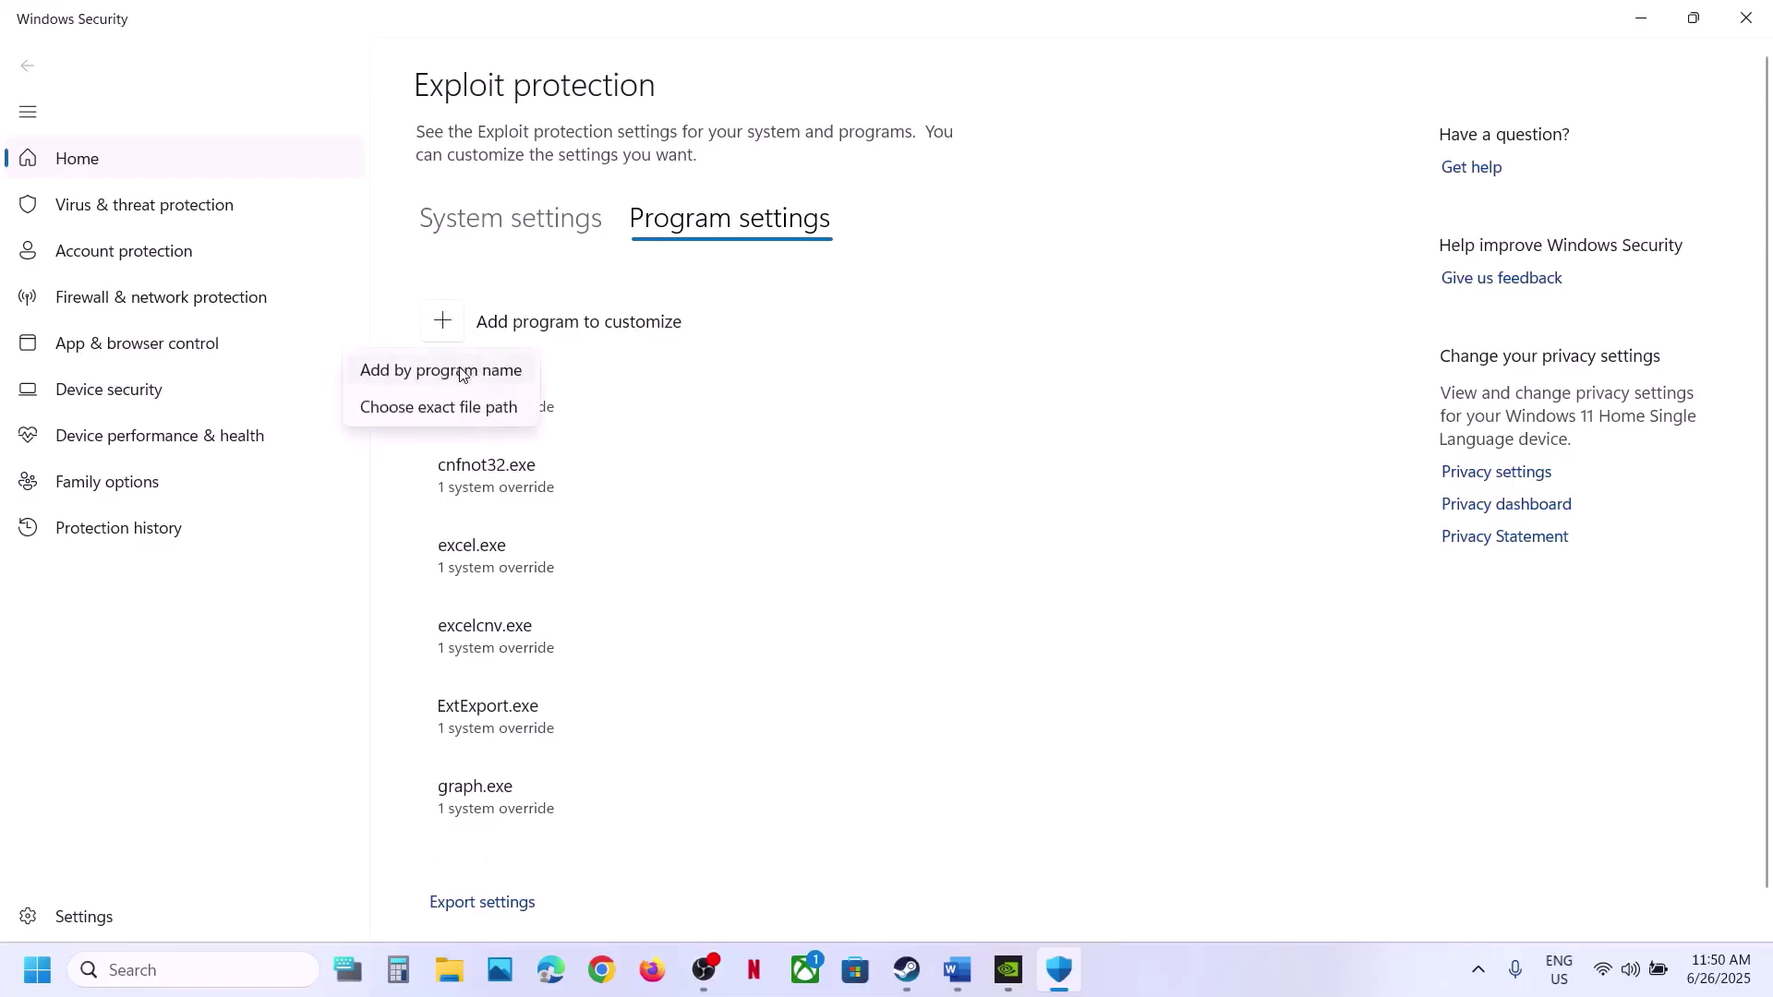
click(428, 410)
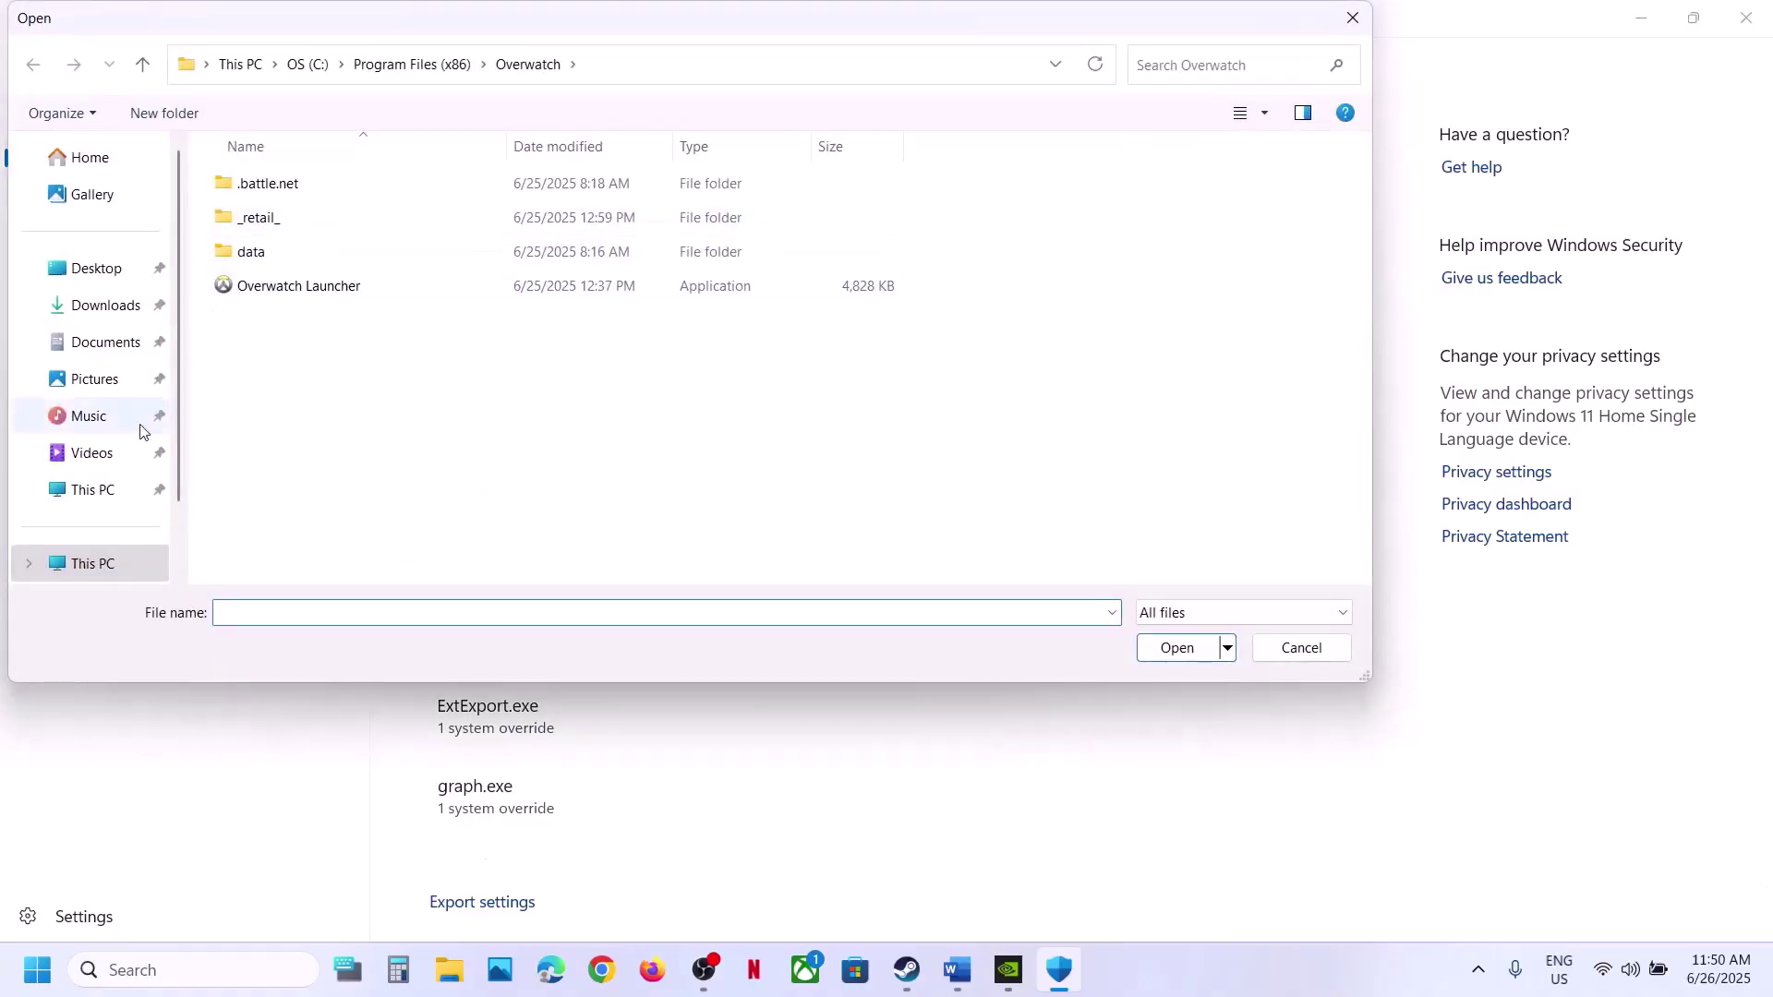
click(102, 489)
double_click(408, 220)
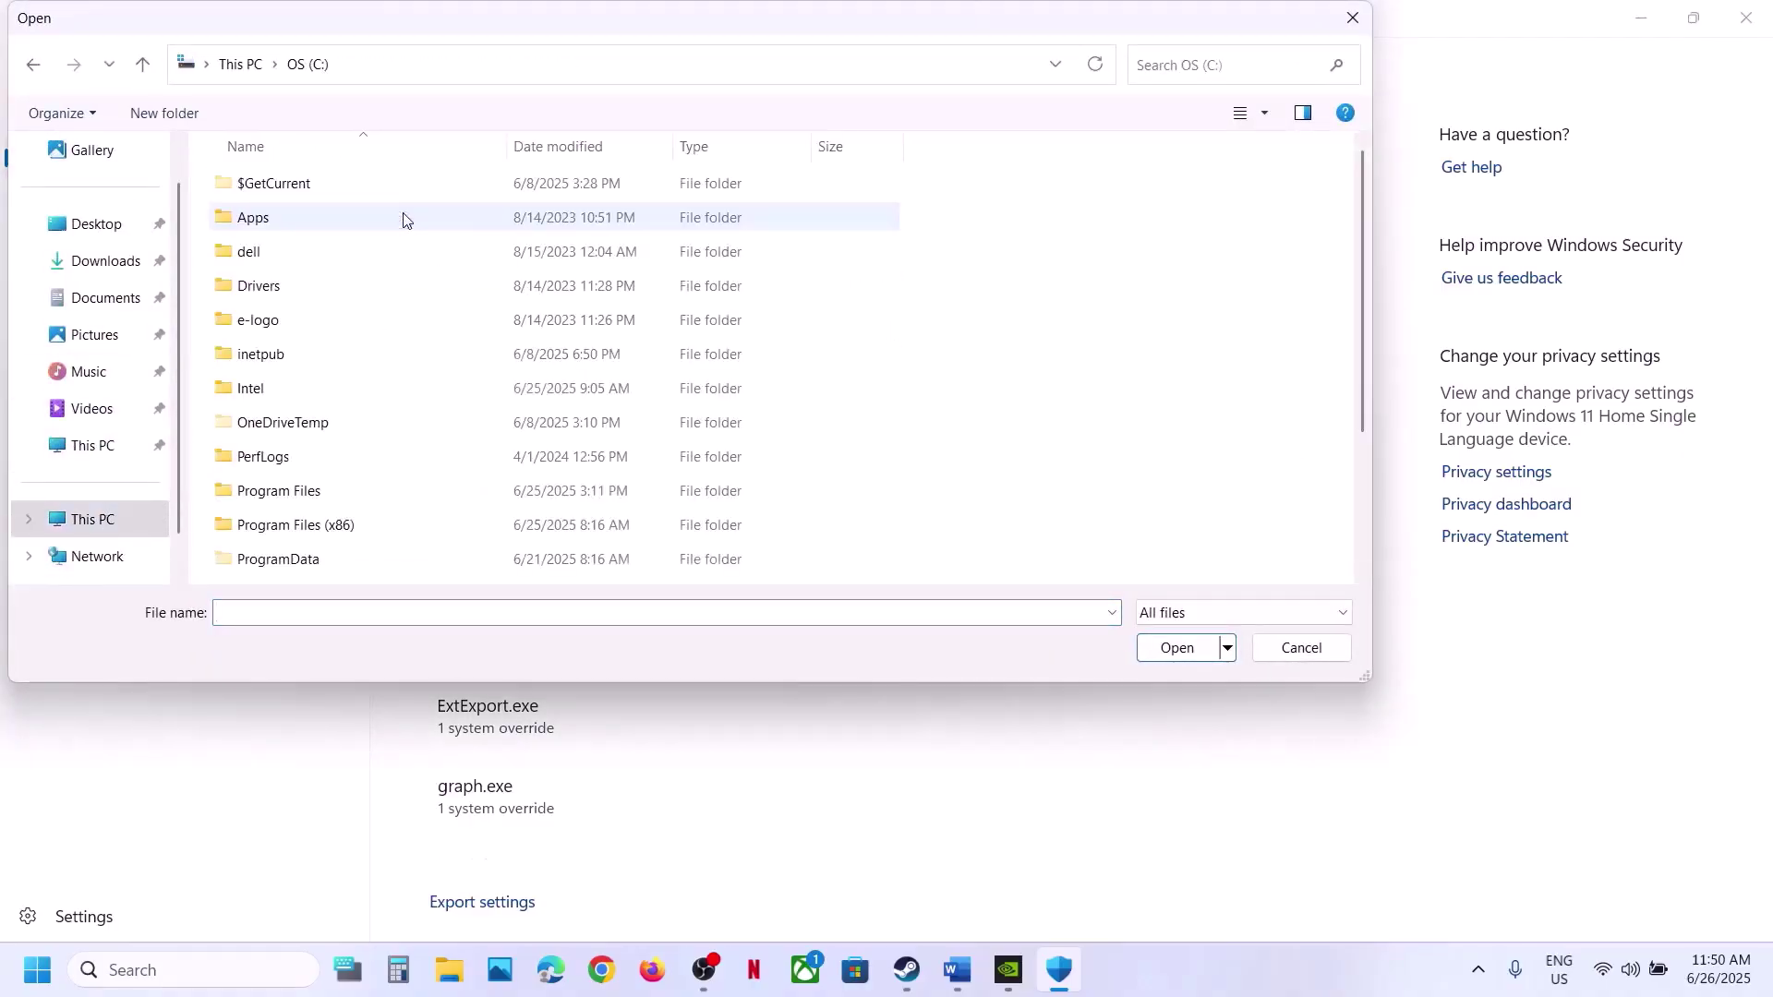
scroll(404, 329, down, 2)
double_click(296, 332)
scroll(365, 335, down, 1)
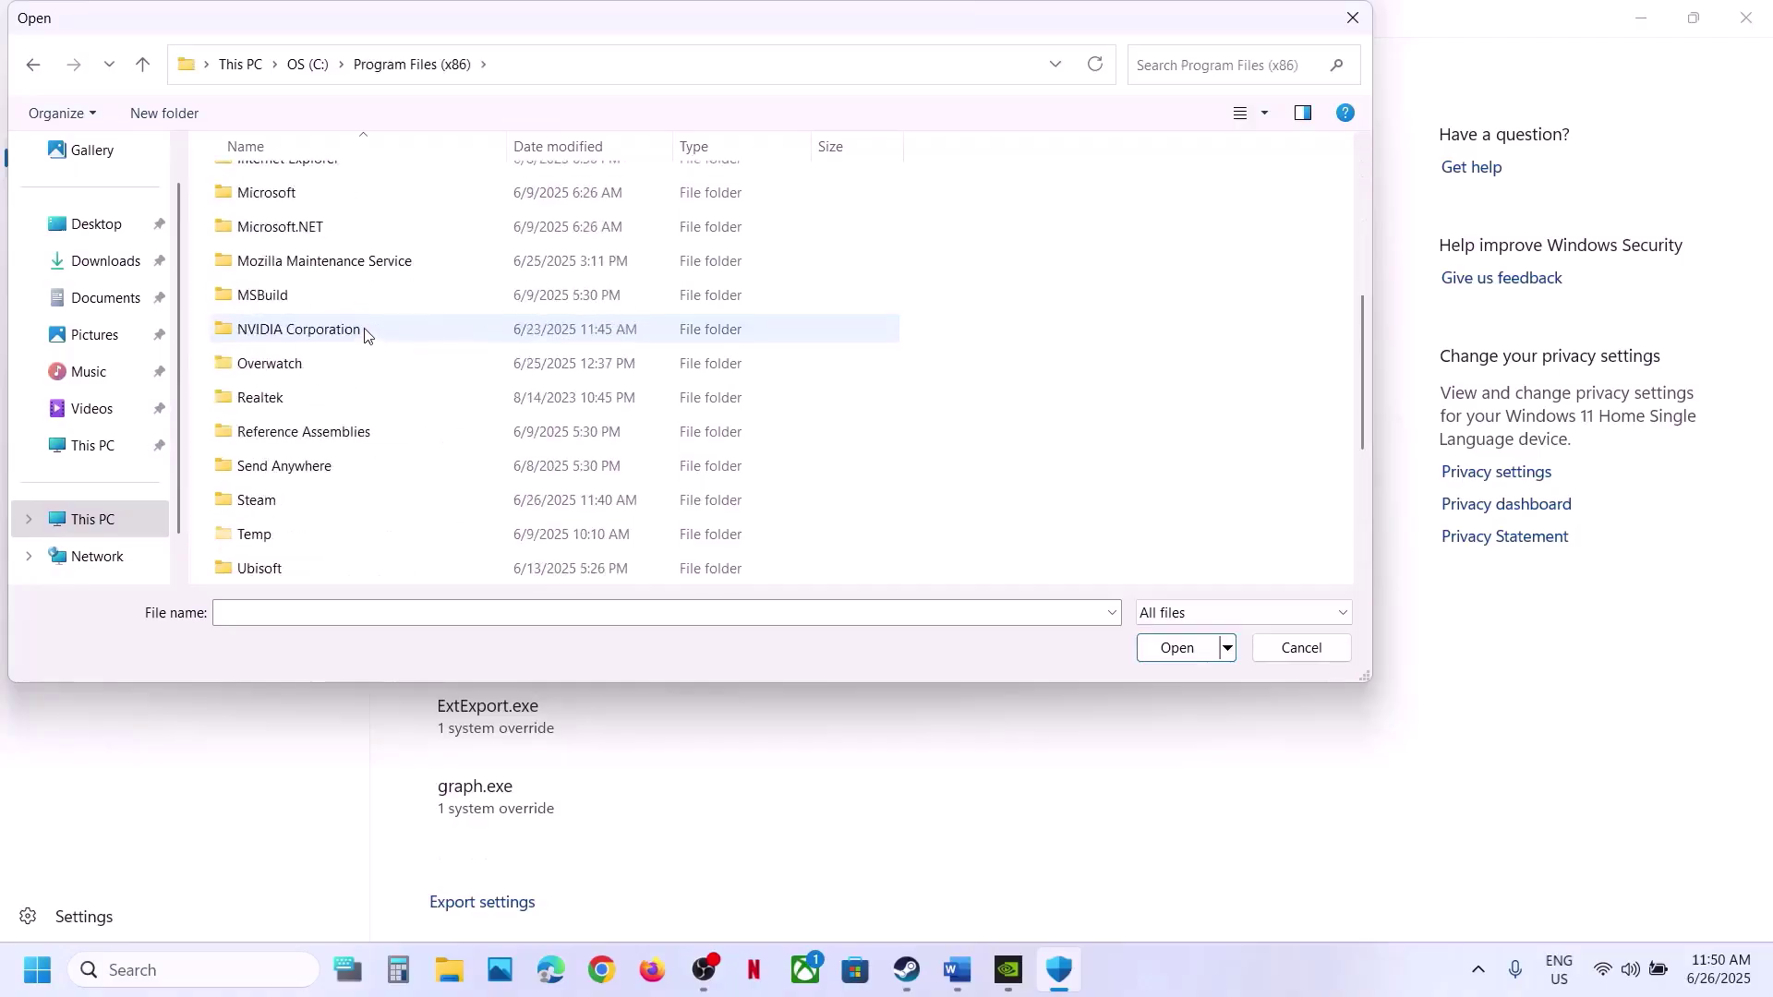
scroll(365, 335, down, 3)
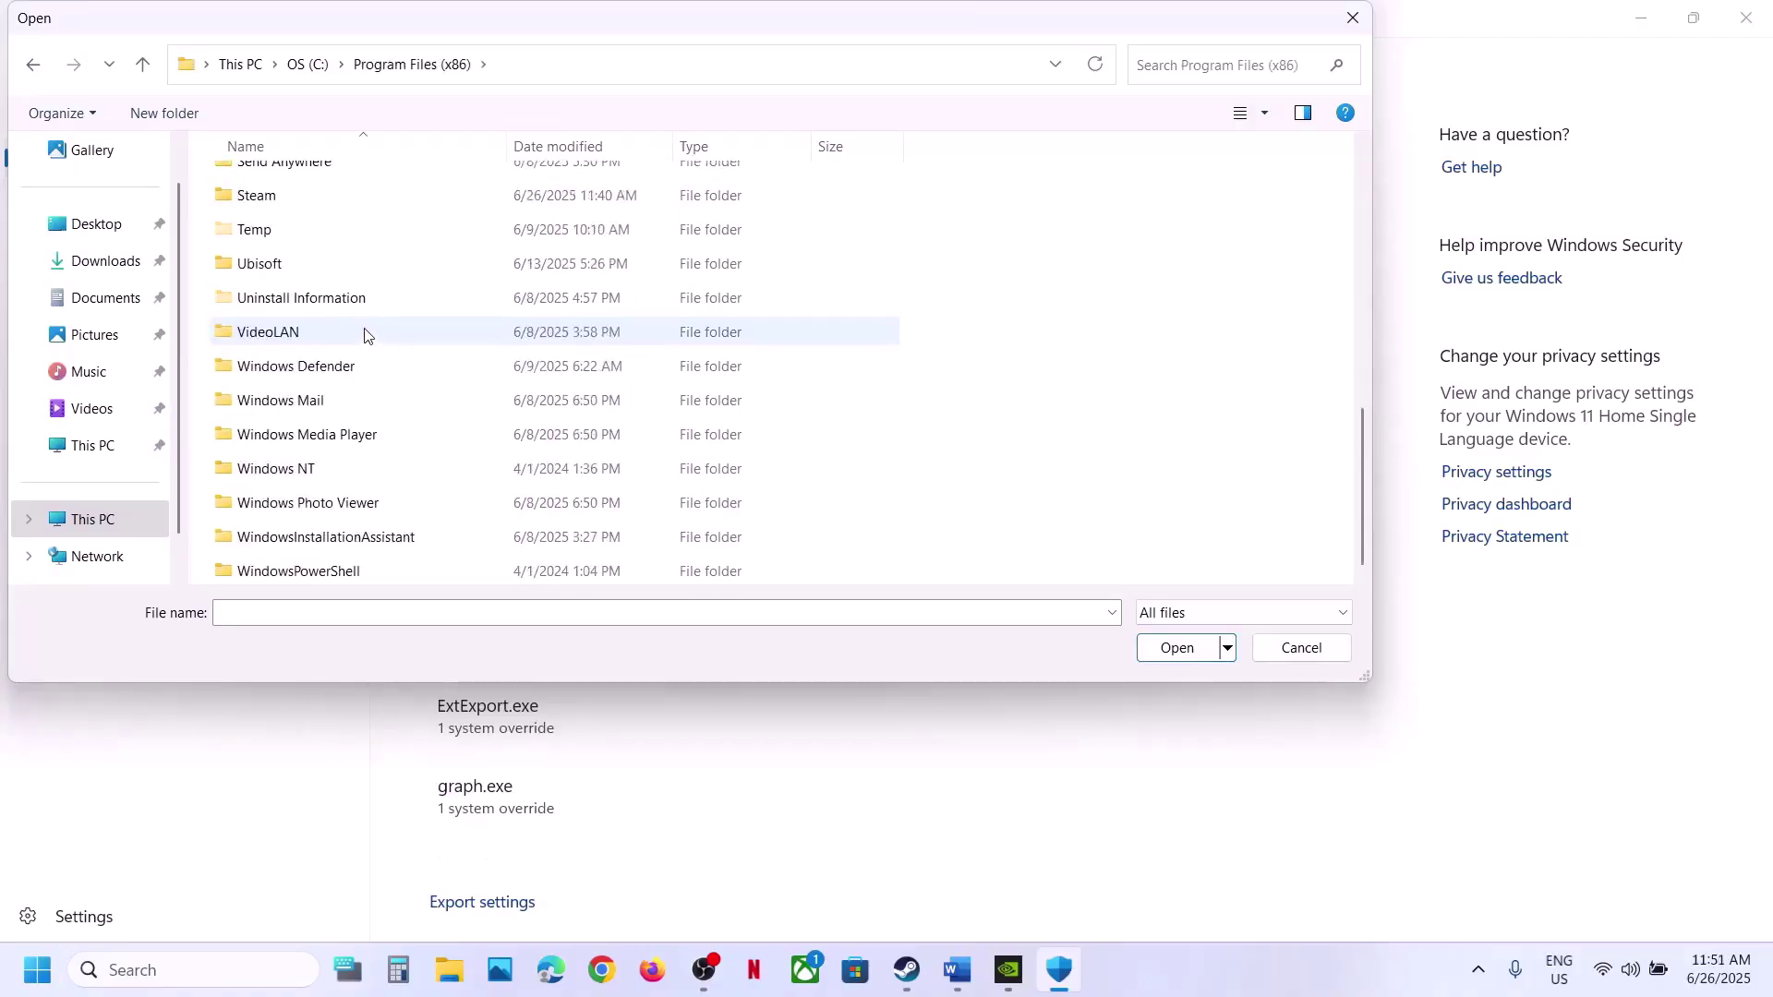
scroll(366, 334, up, 1)
double_click(270, 285)
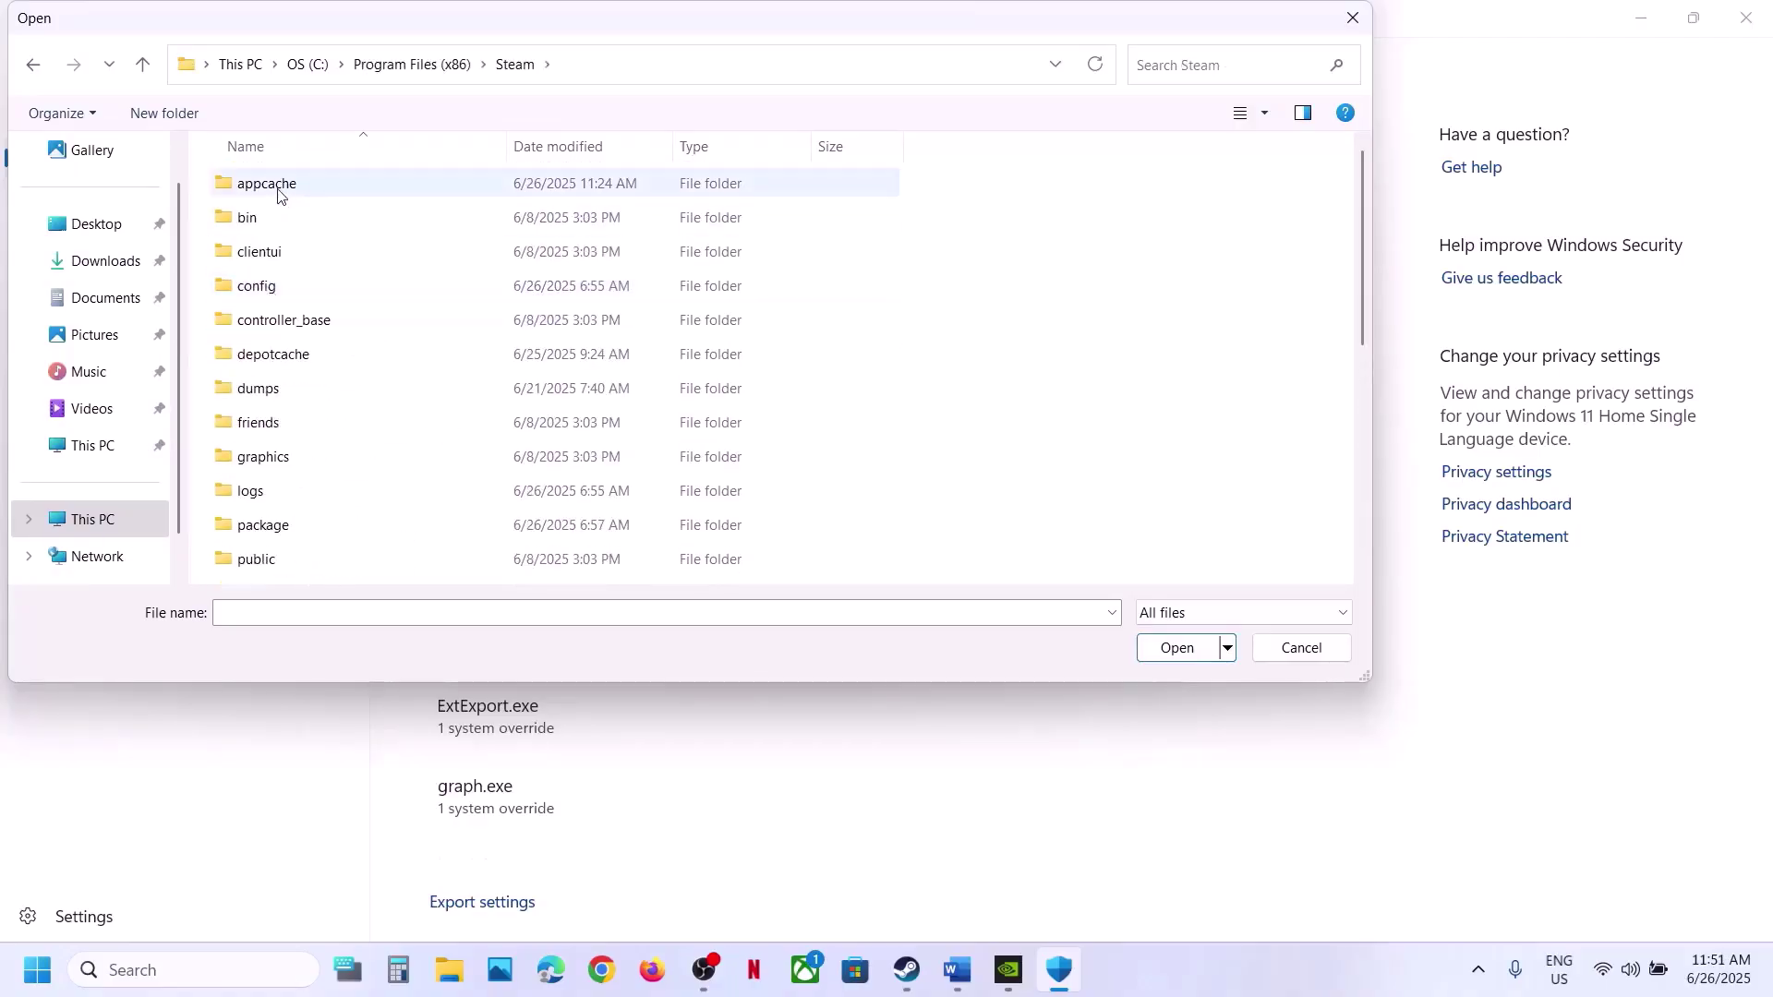
Step: Browse to steamapps\common\DEATH STRANDING DIRECTORS CUT and add the ds application to the customized programs
scroll(296, 390, down, 2)
click(266, 469)
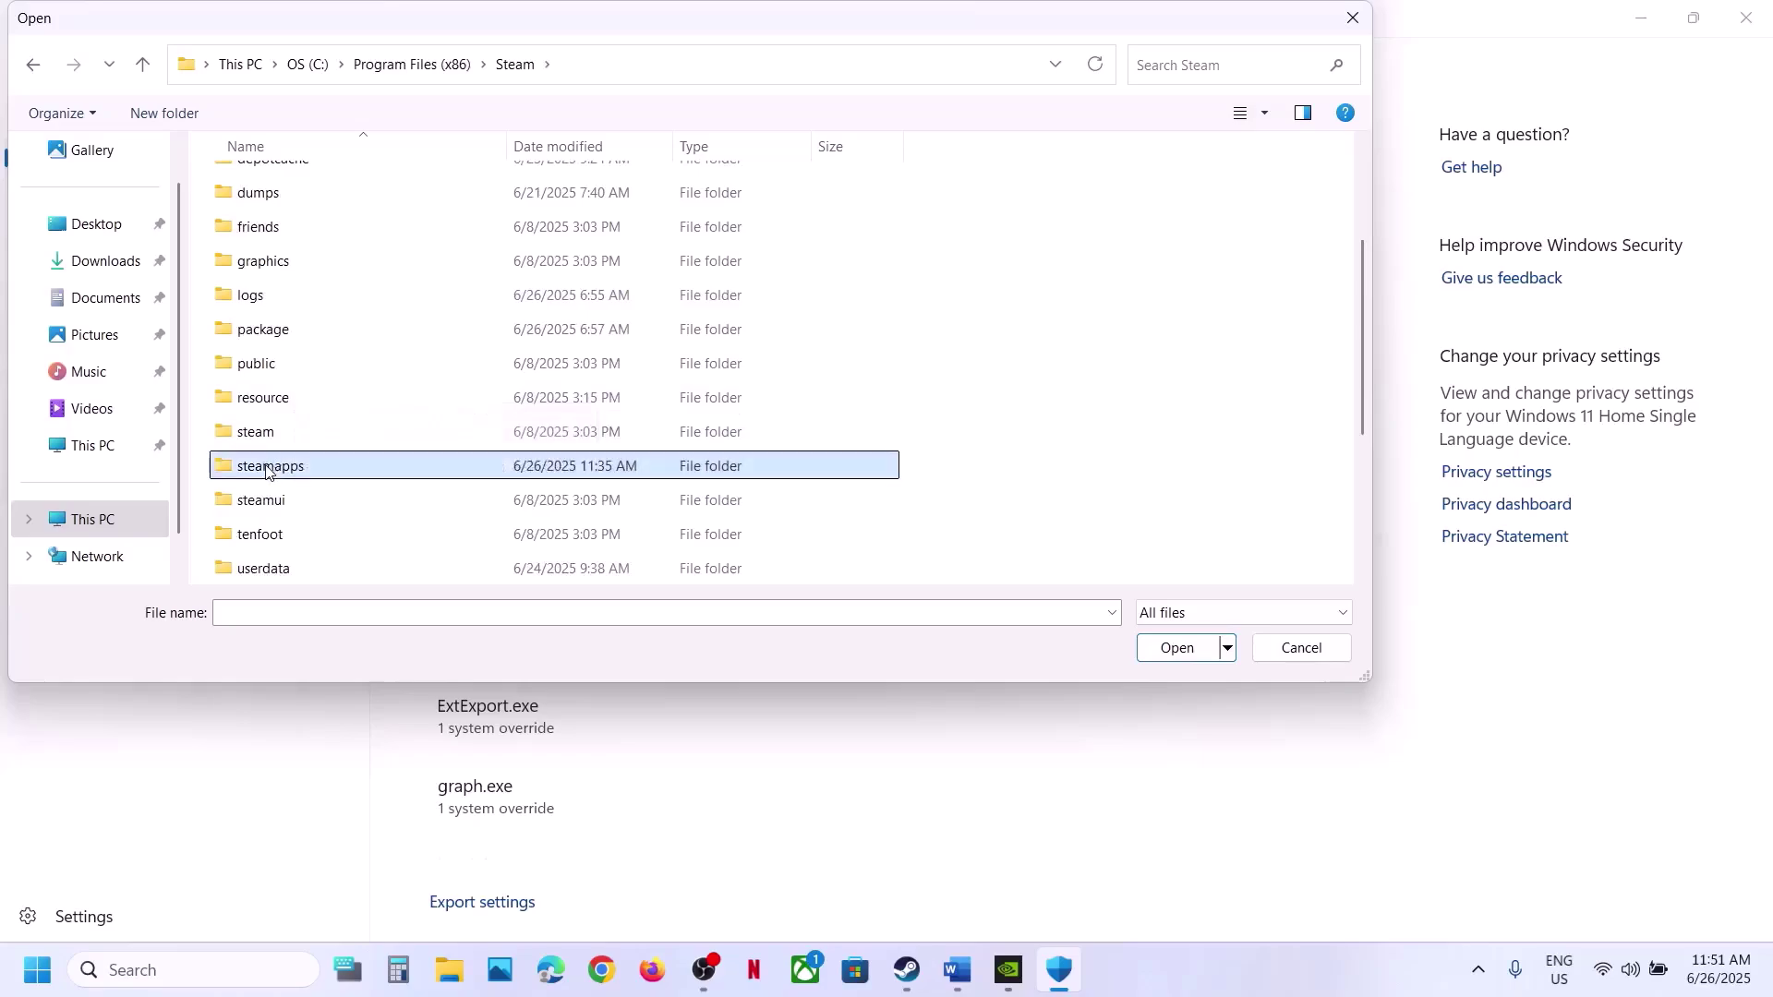
double_click(266, 468)
double_click(266, 185)
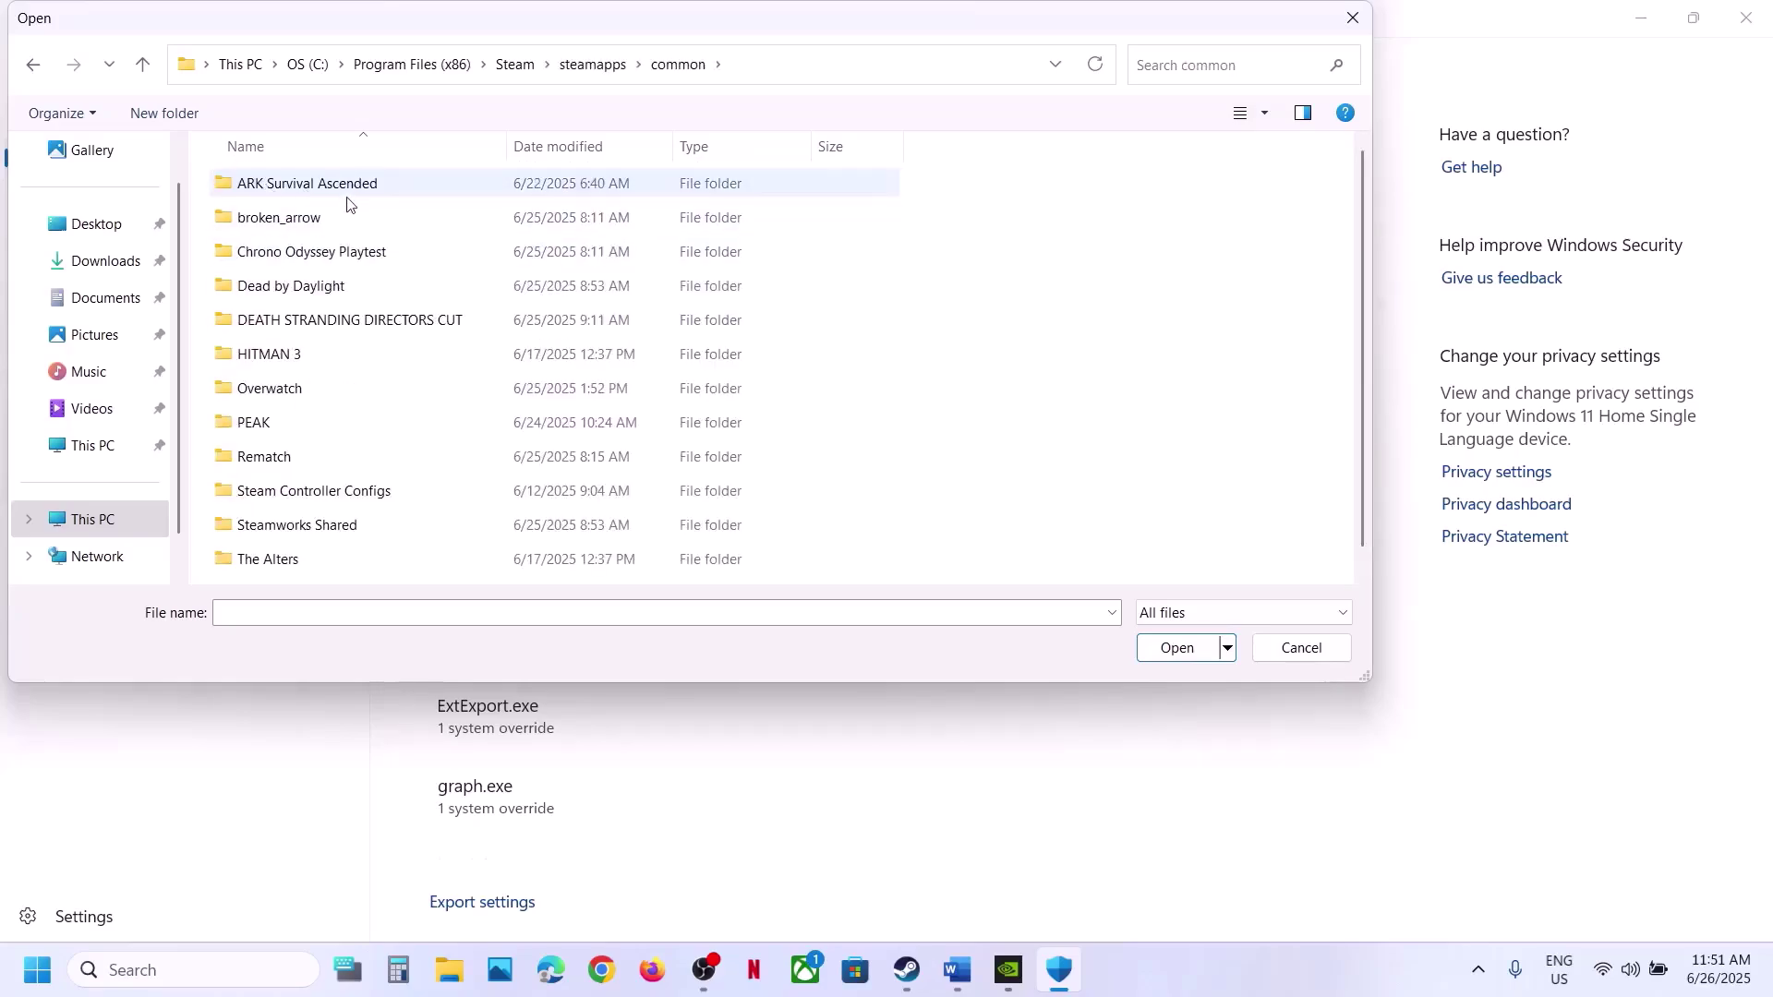
double_click(334, 321)
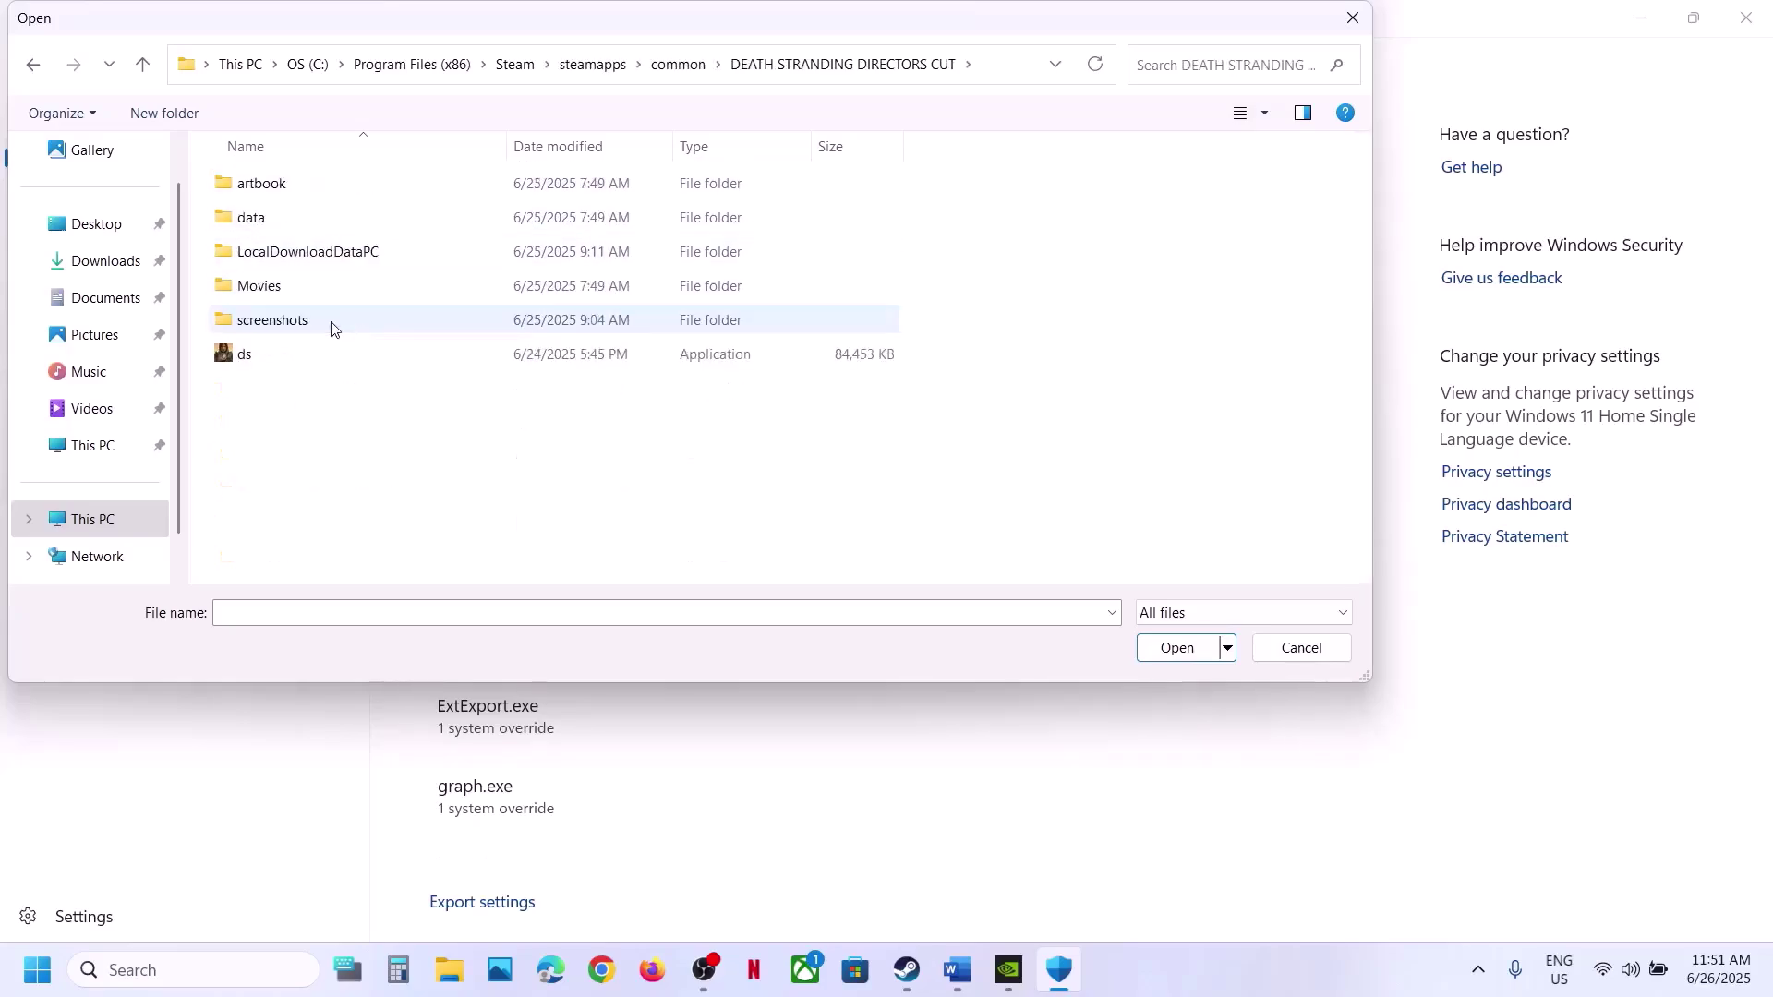
click(267, 361)
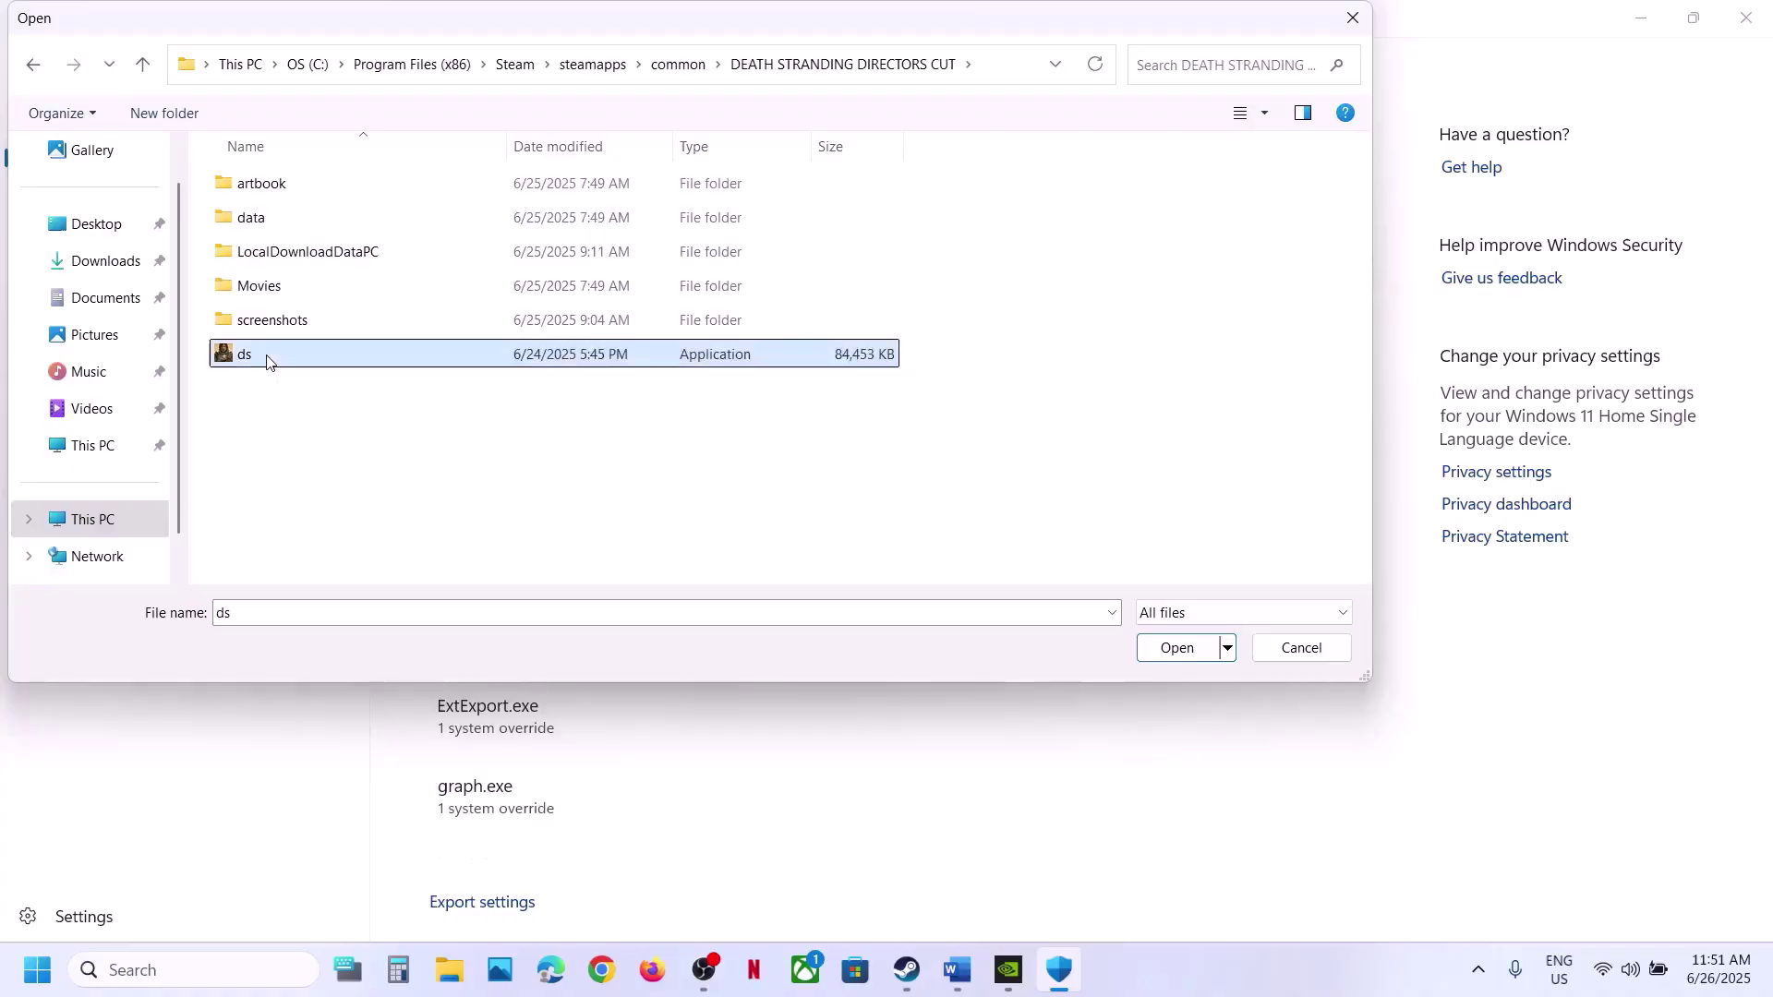
click(1179, 649)
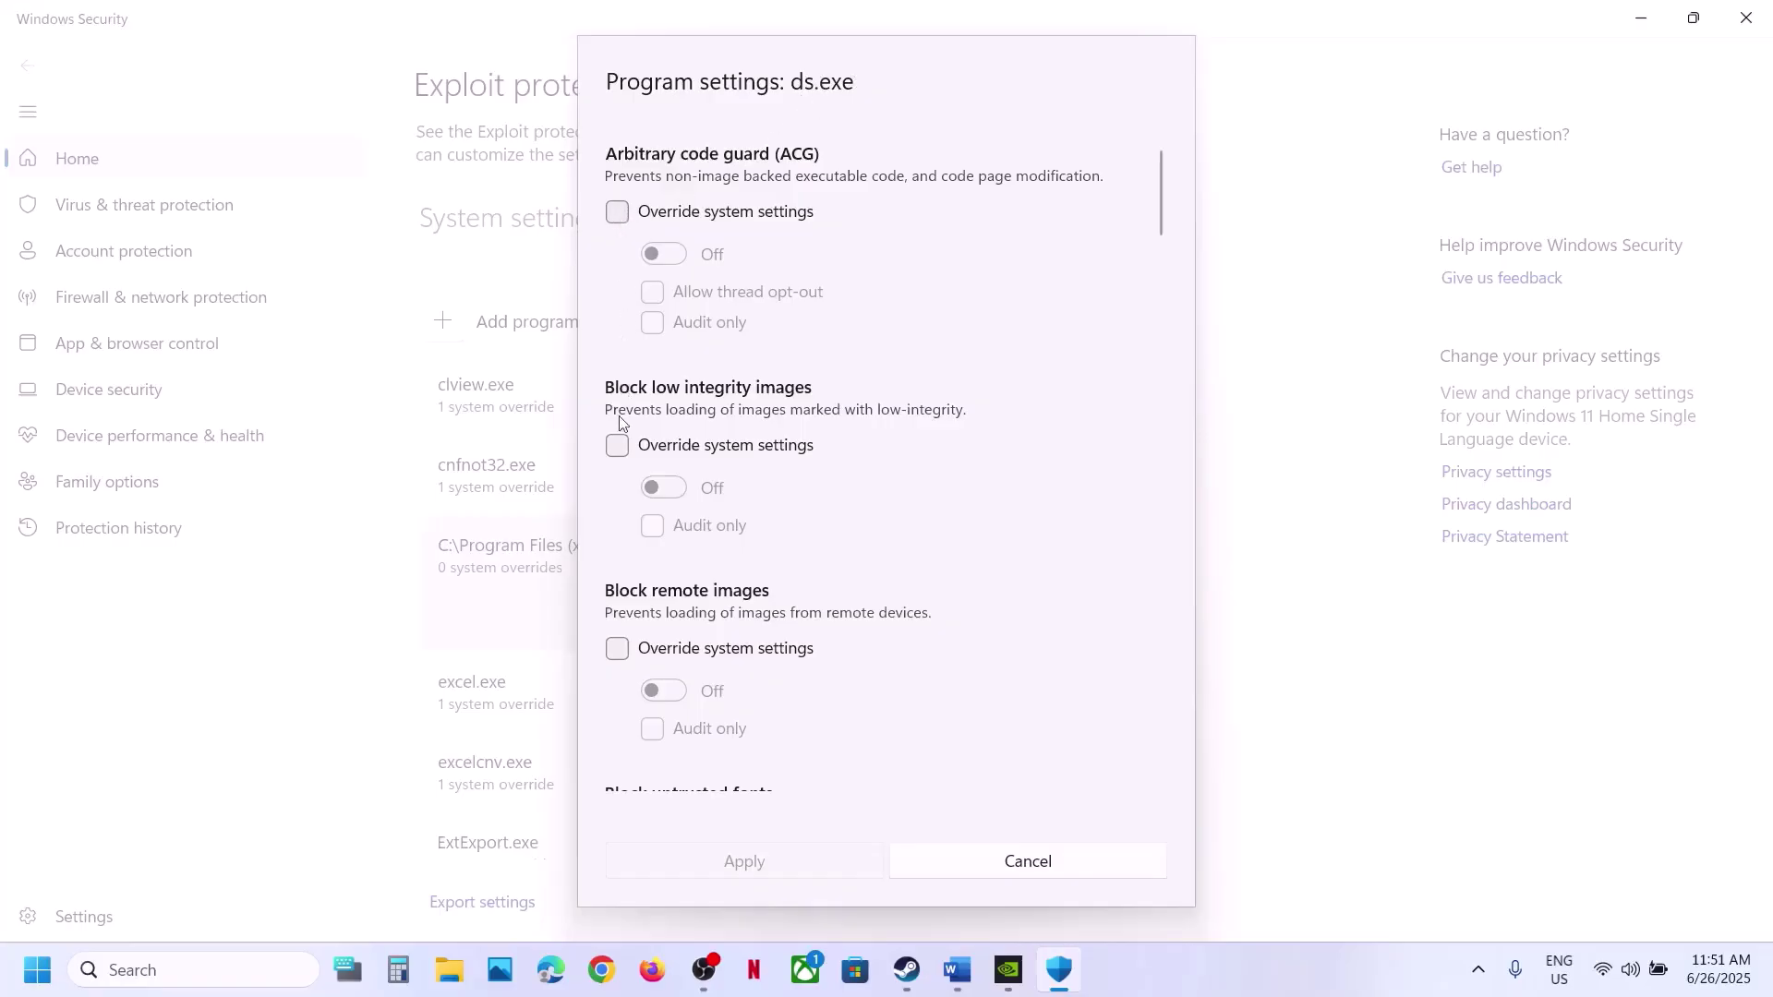
Step: Override system settings to Off for Arbitrary code guard, Block low integrity images and Block remote images
click(617, 214)
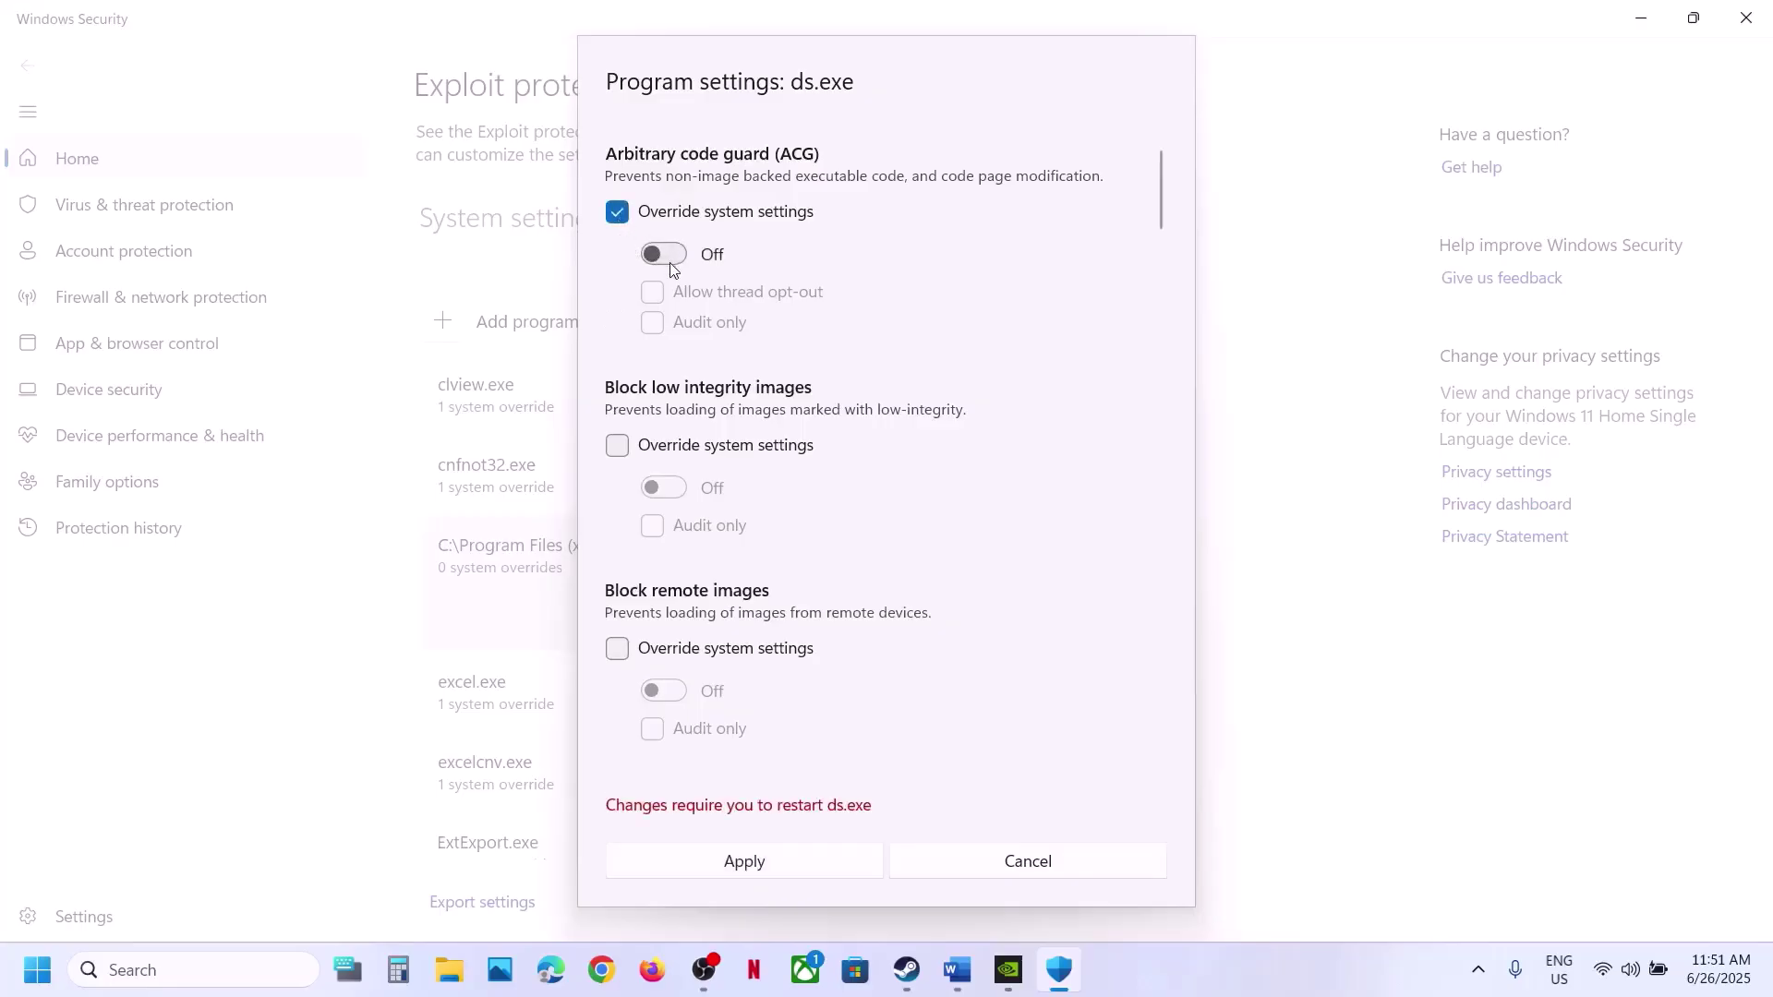
click(617, 446)
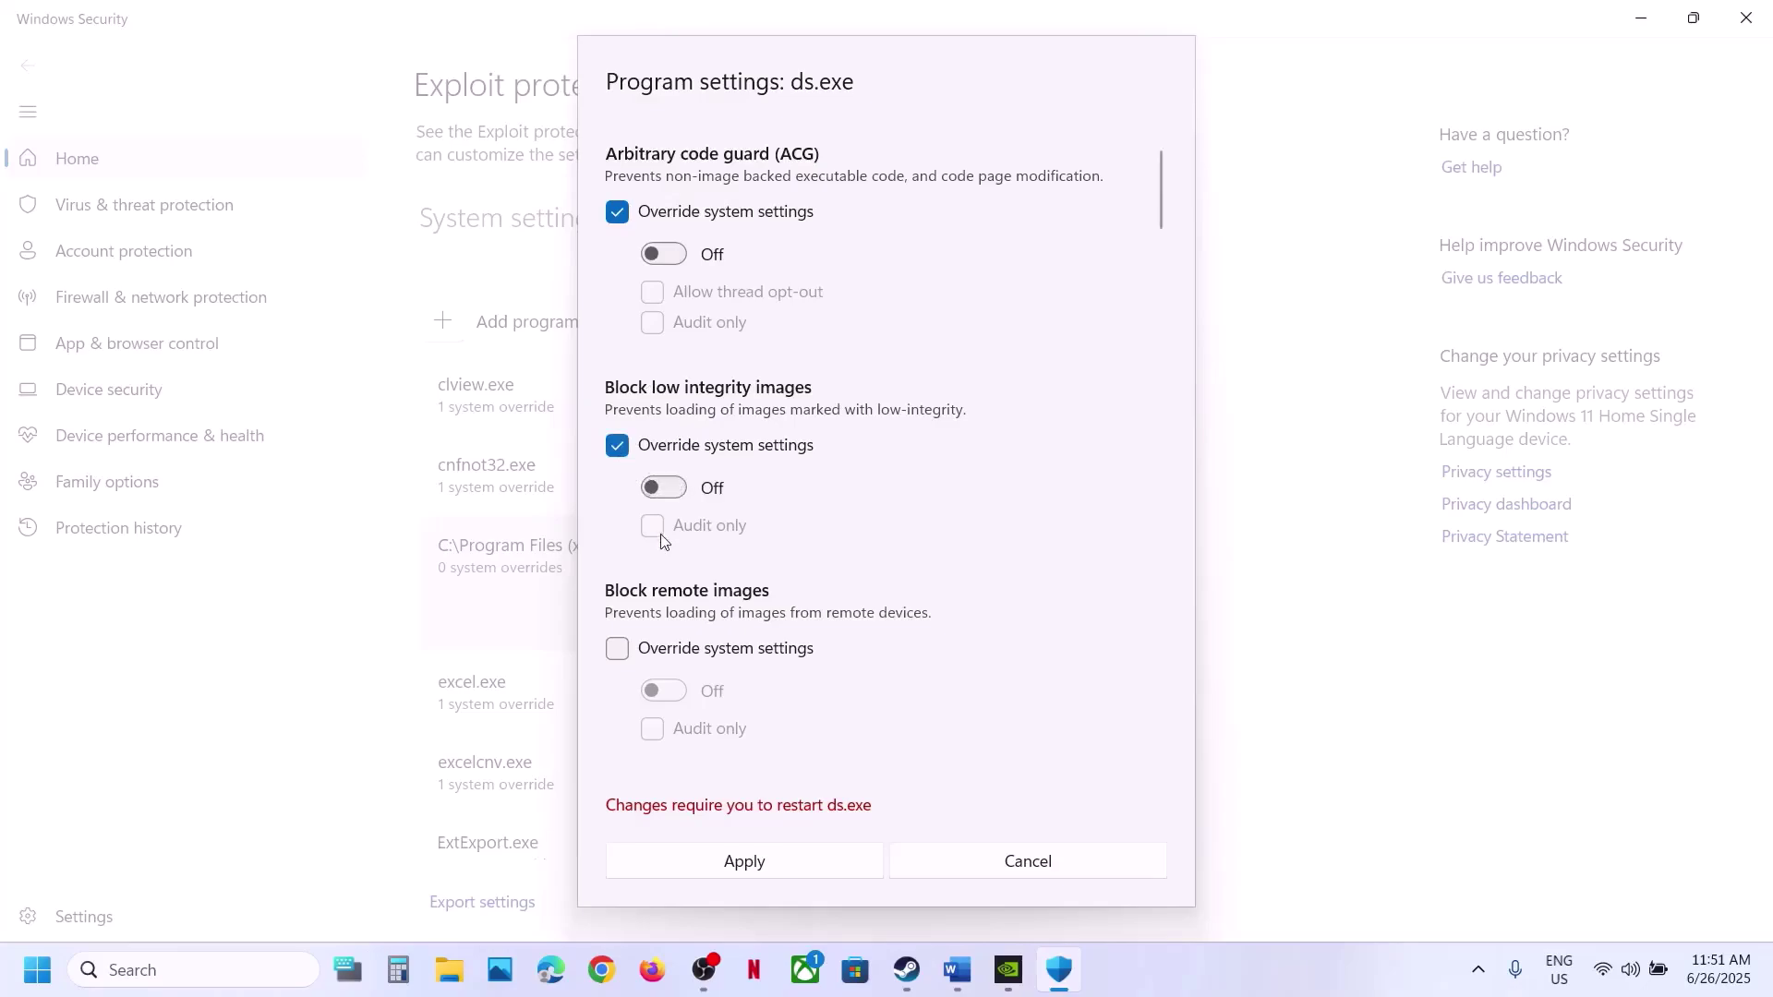
scroll(661, 535, down, 3)
click(617, 456)
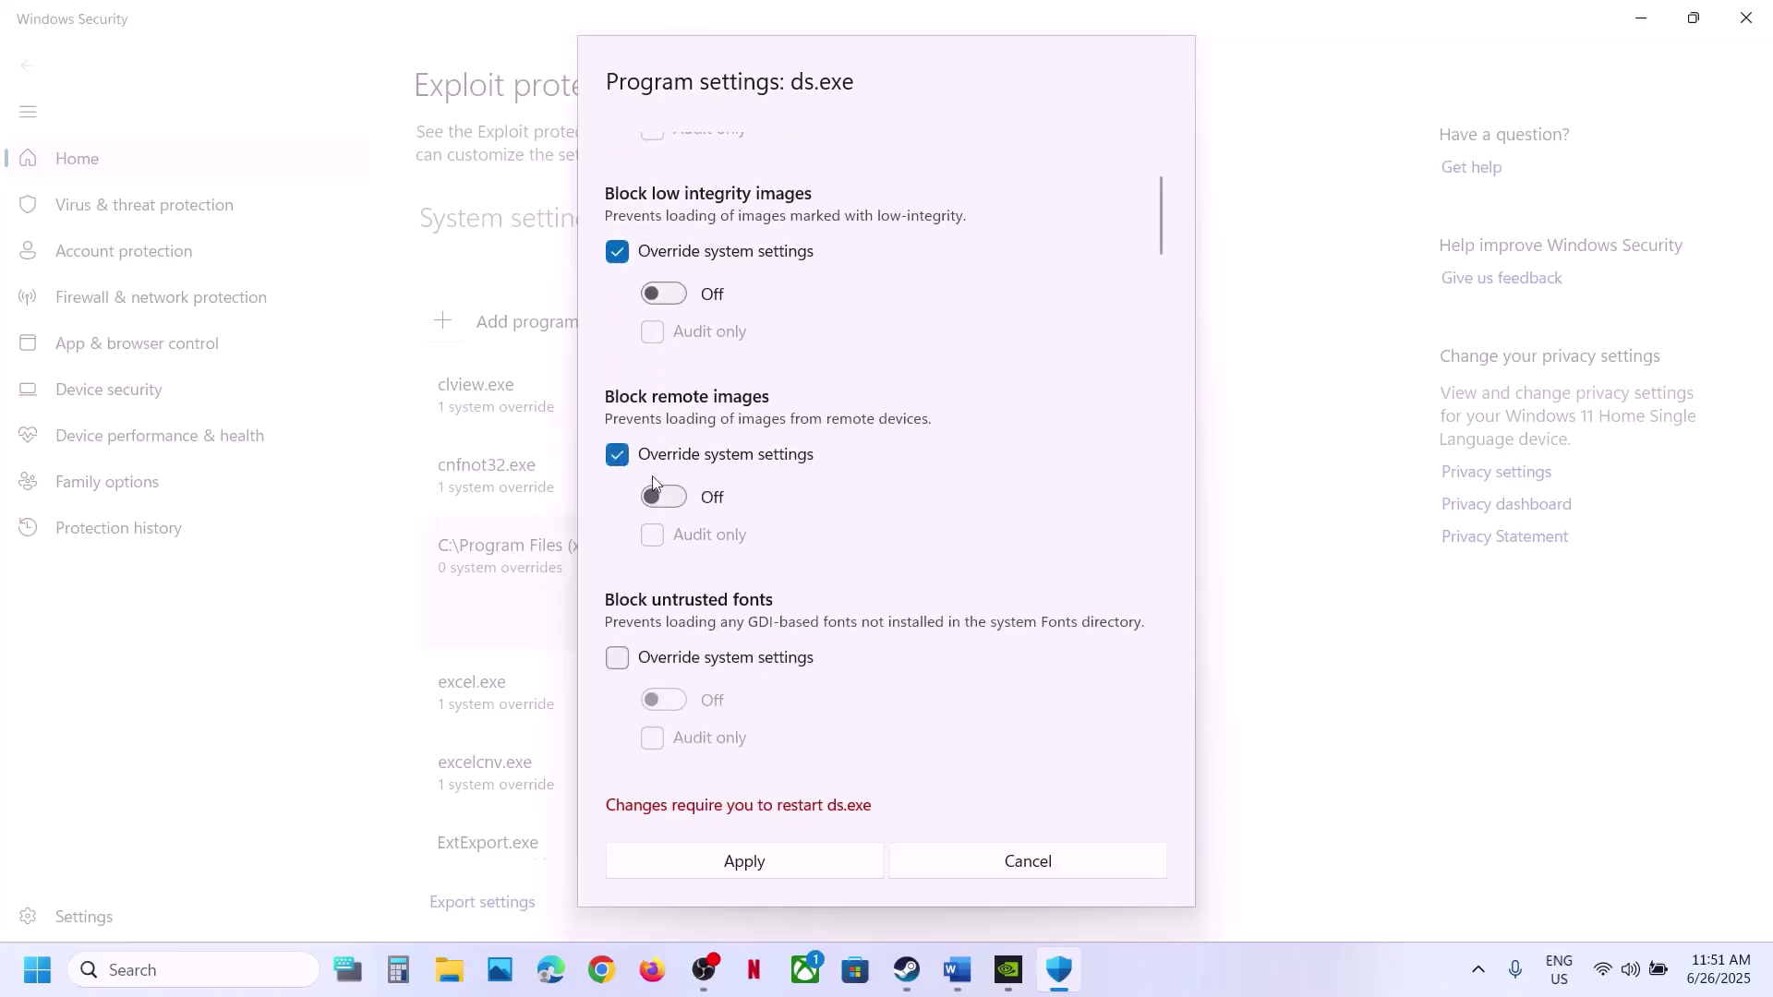
Step: Override system settings to Off for Block untrusted fonts and Code integrity guard
scroll(662, 505, down, 3)
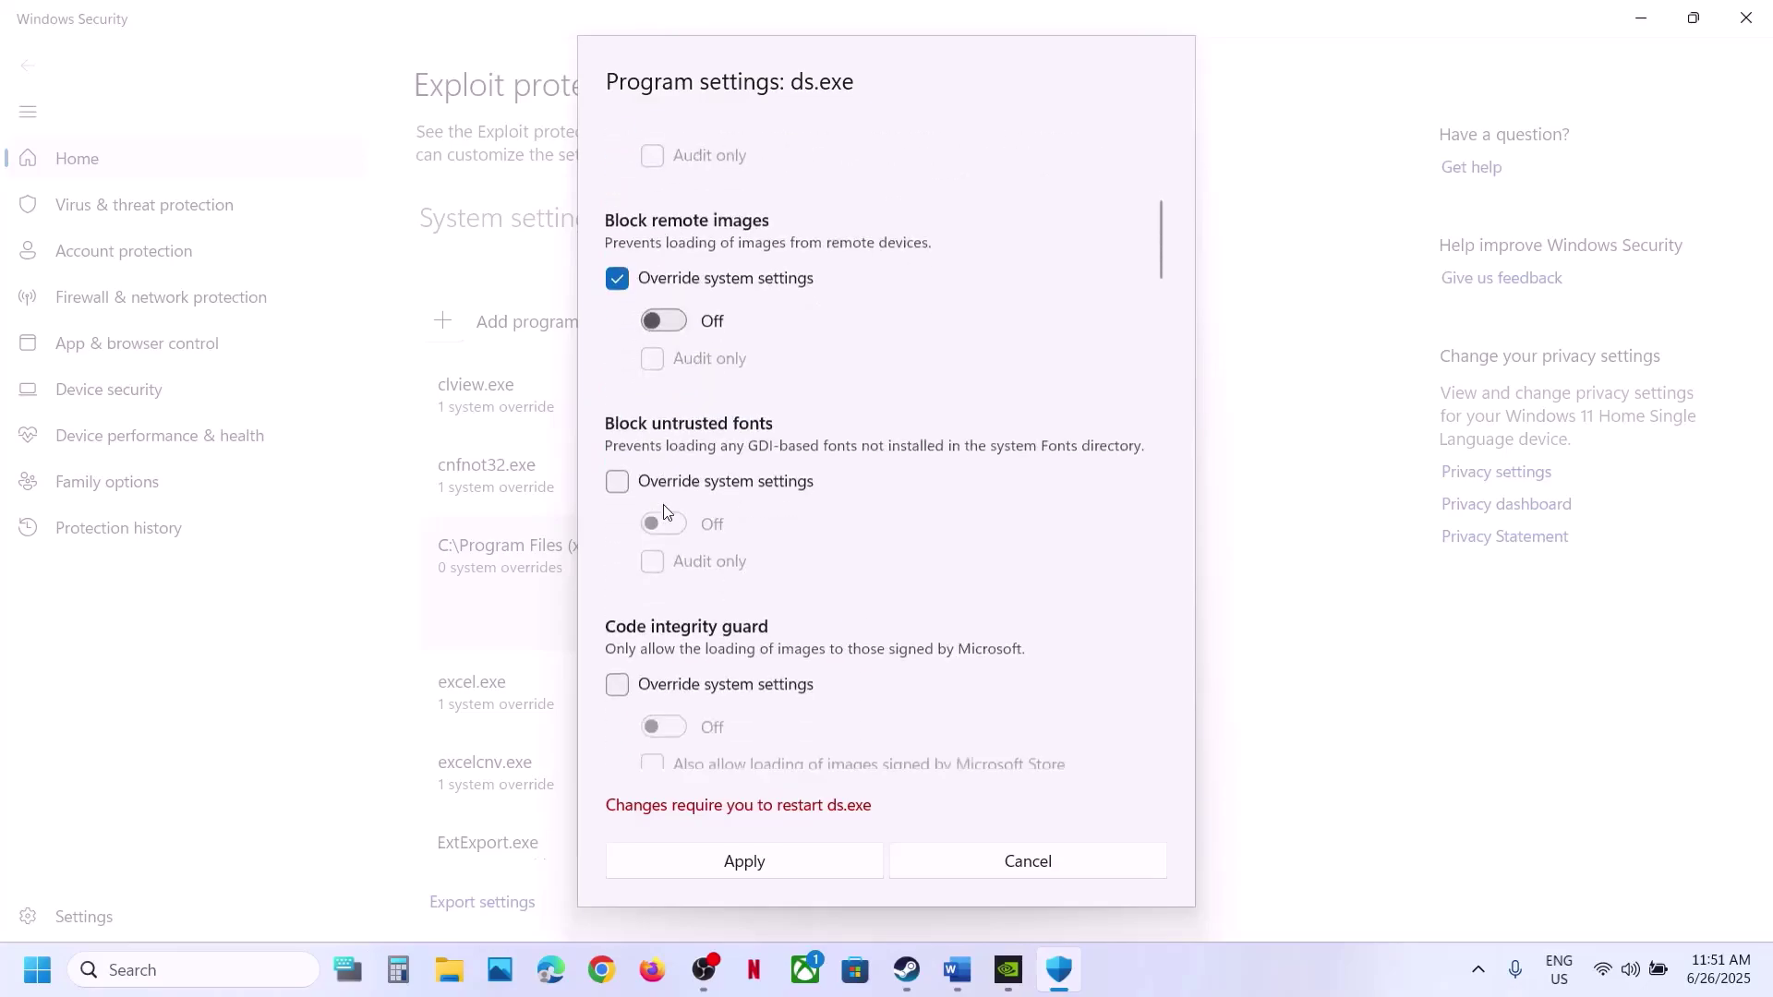
click(617, 481)
scroll(638, 476, down, 4)
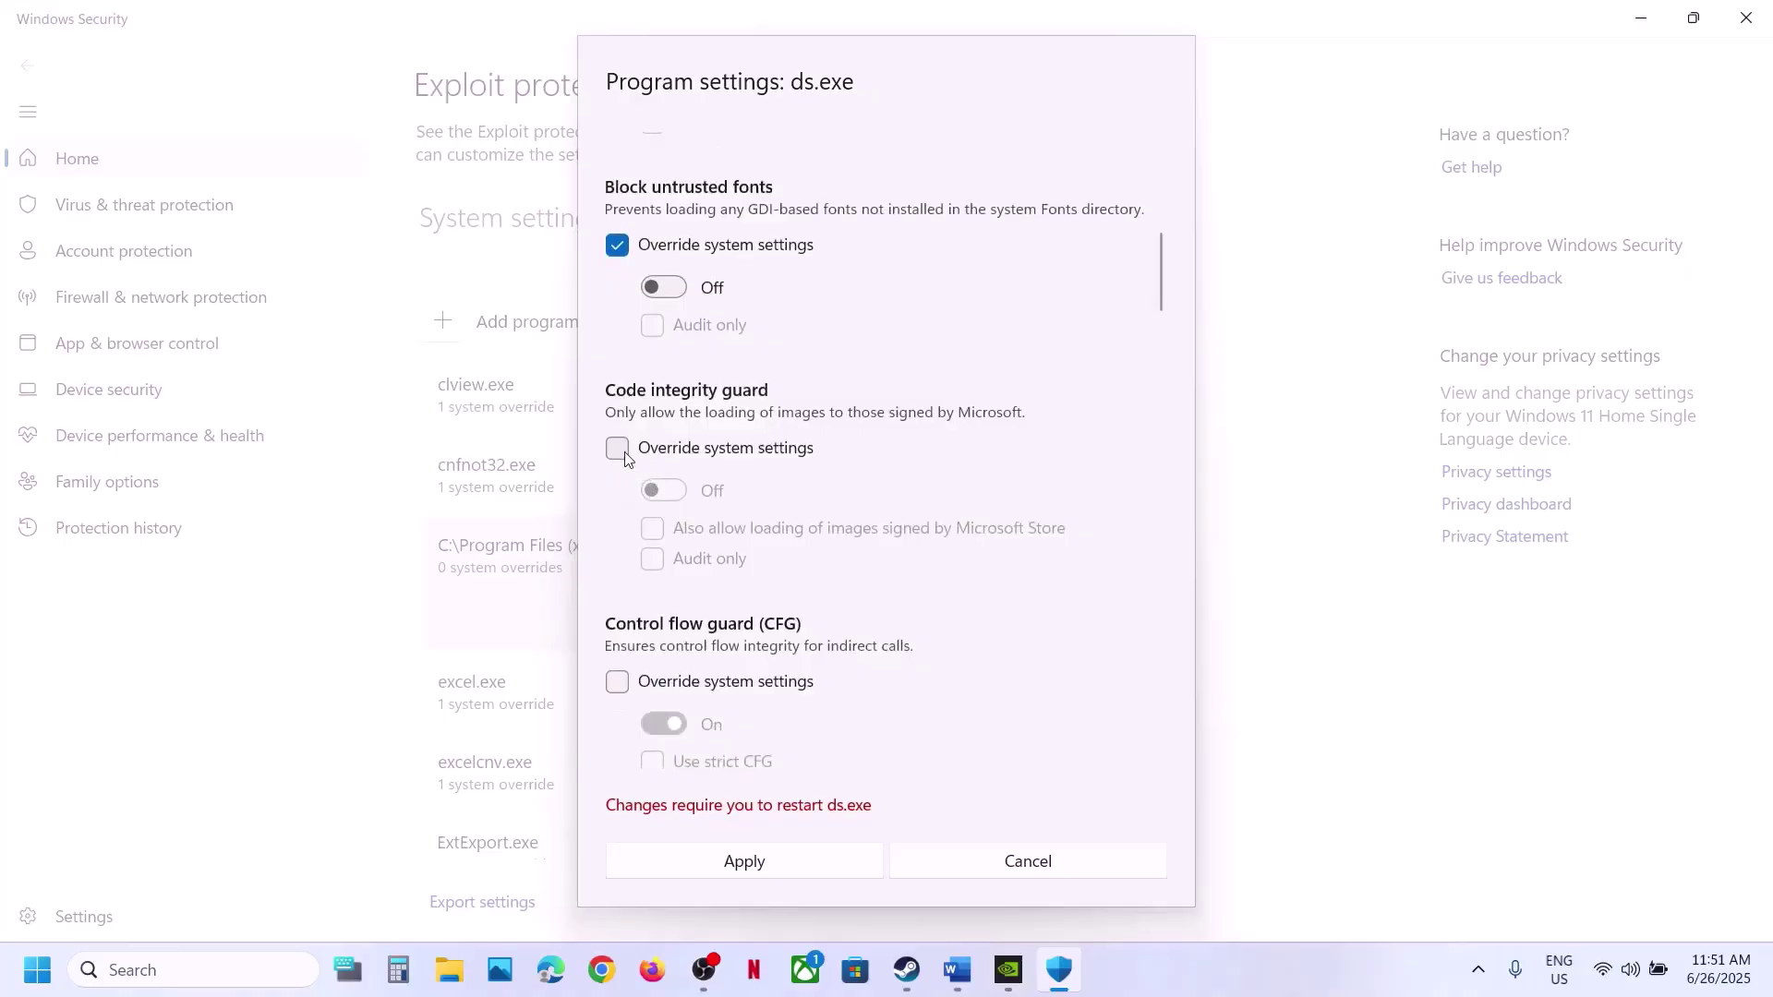
click(624, 455)
Step: Override the system setting for Control flow guard (CFG) and switch it Off
scroll(622, 434, down, 4)
click(617, 422)
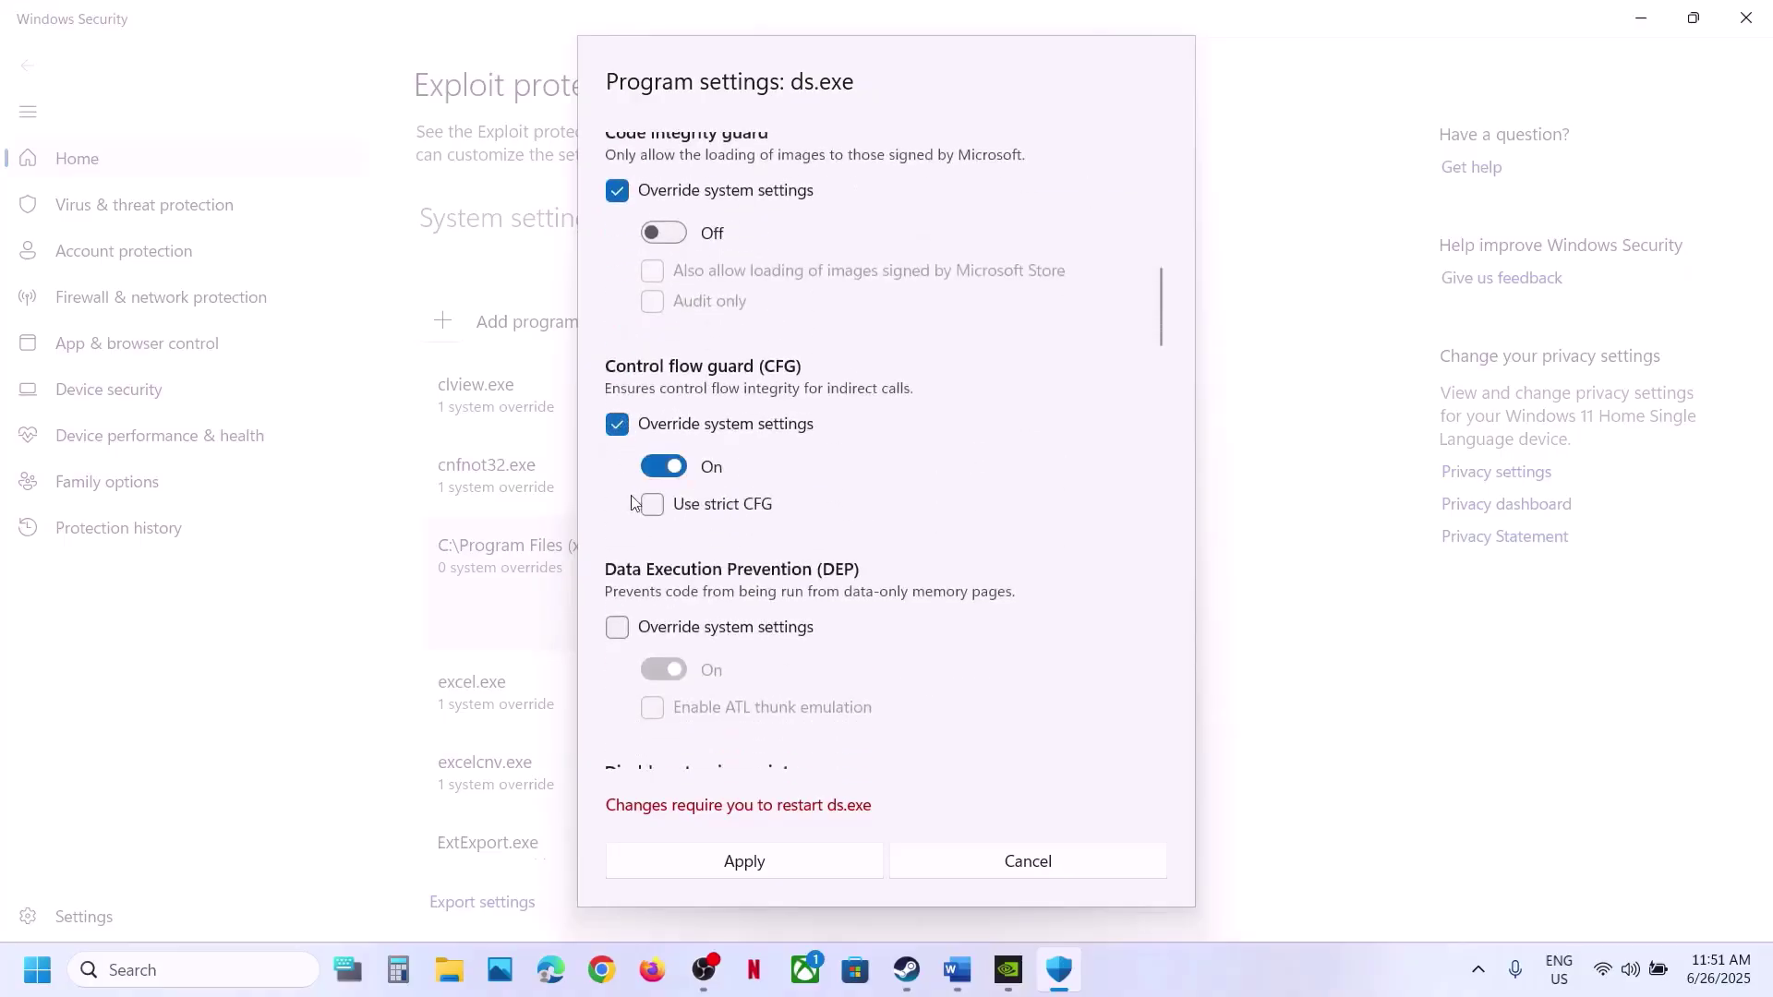
scroll(634, 499, down, 1)
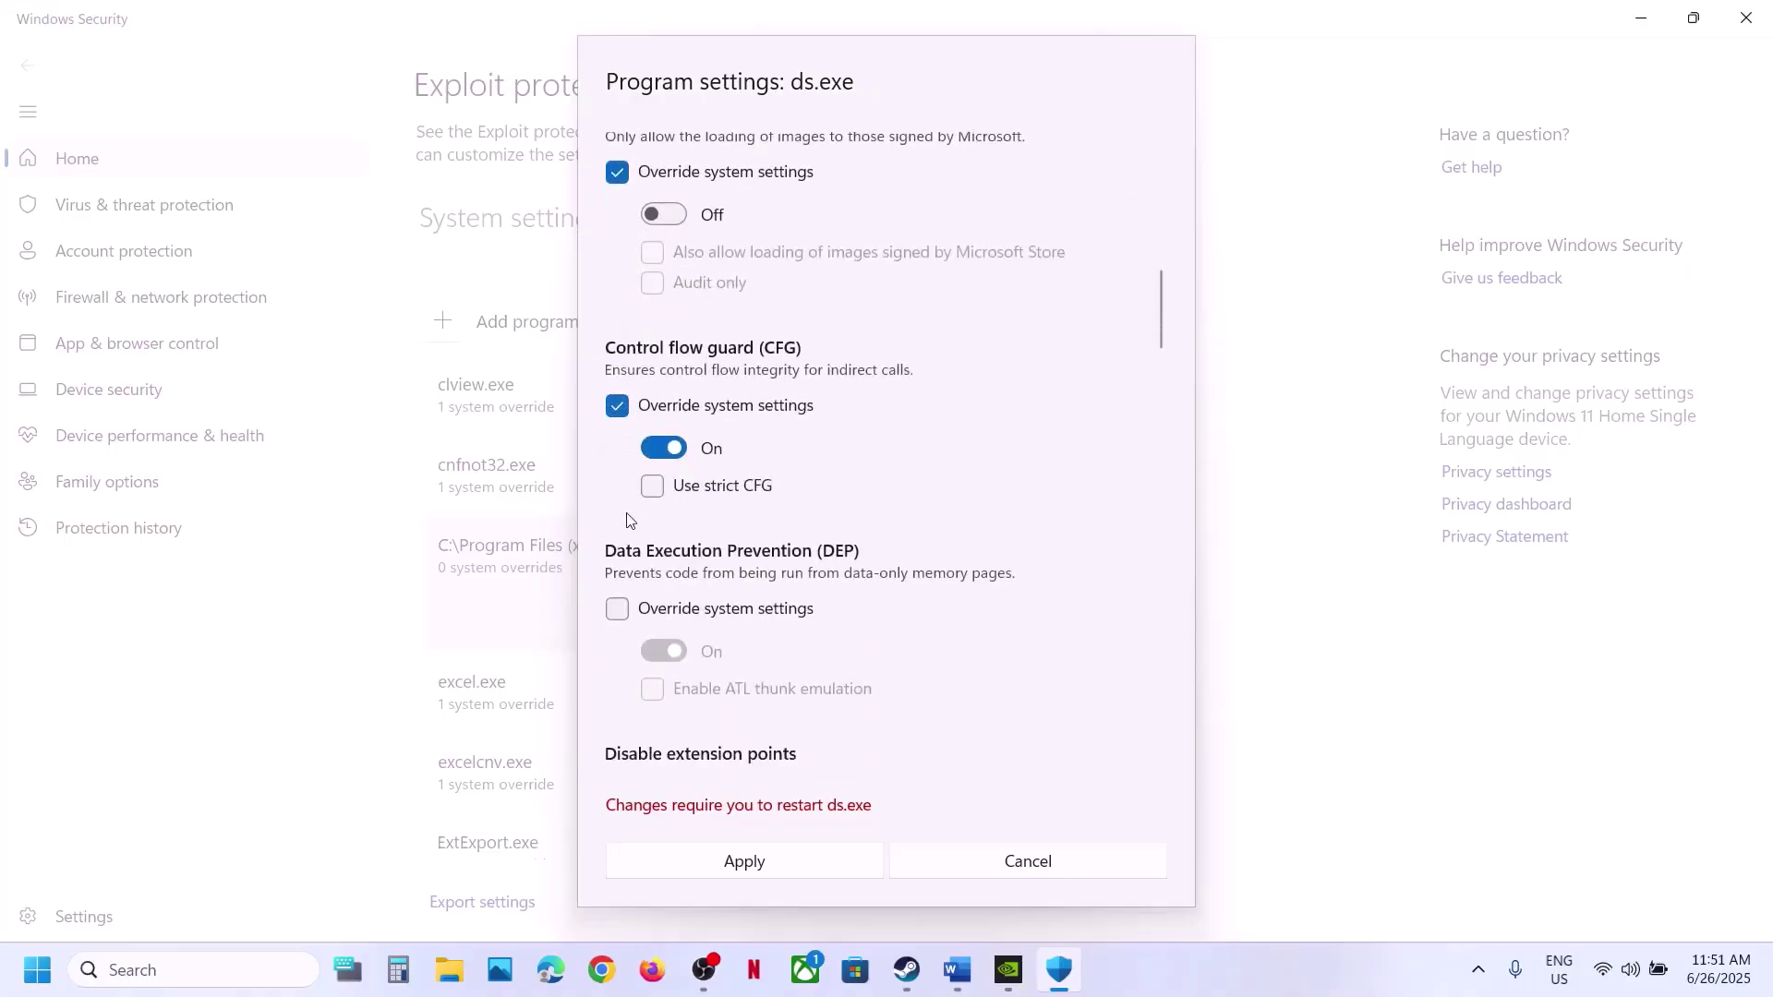
click(661, 443)
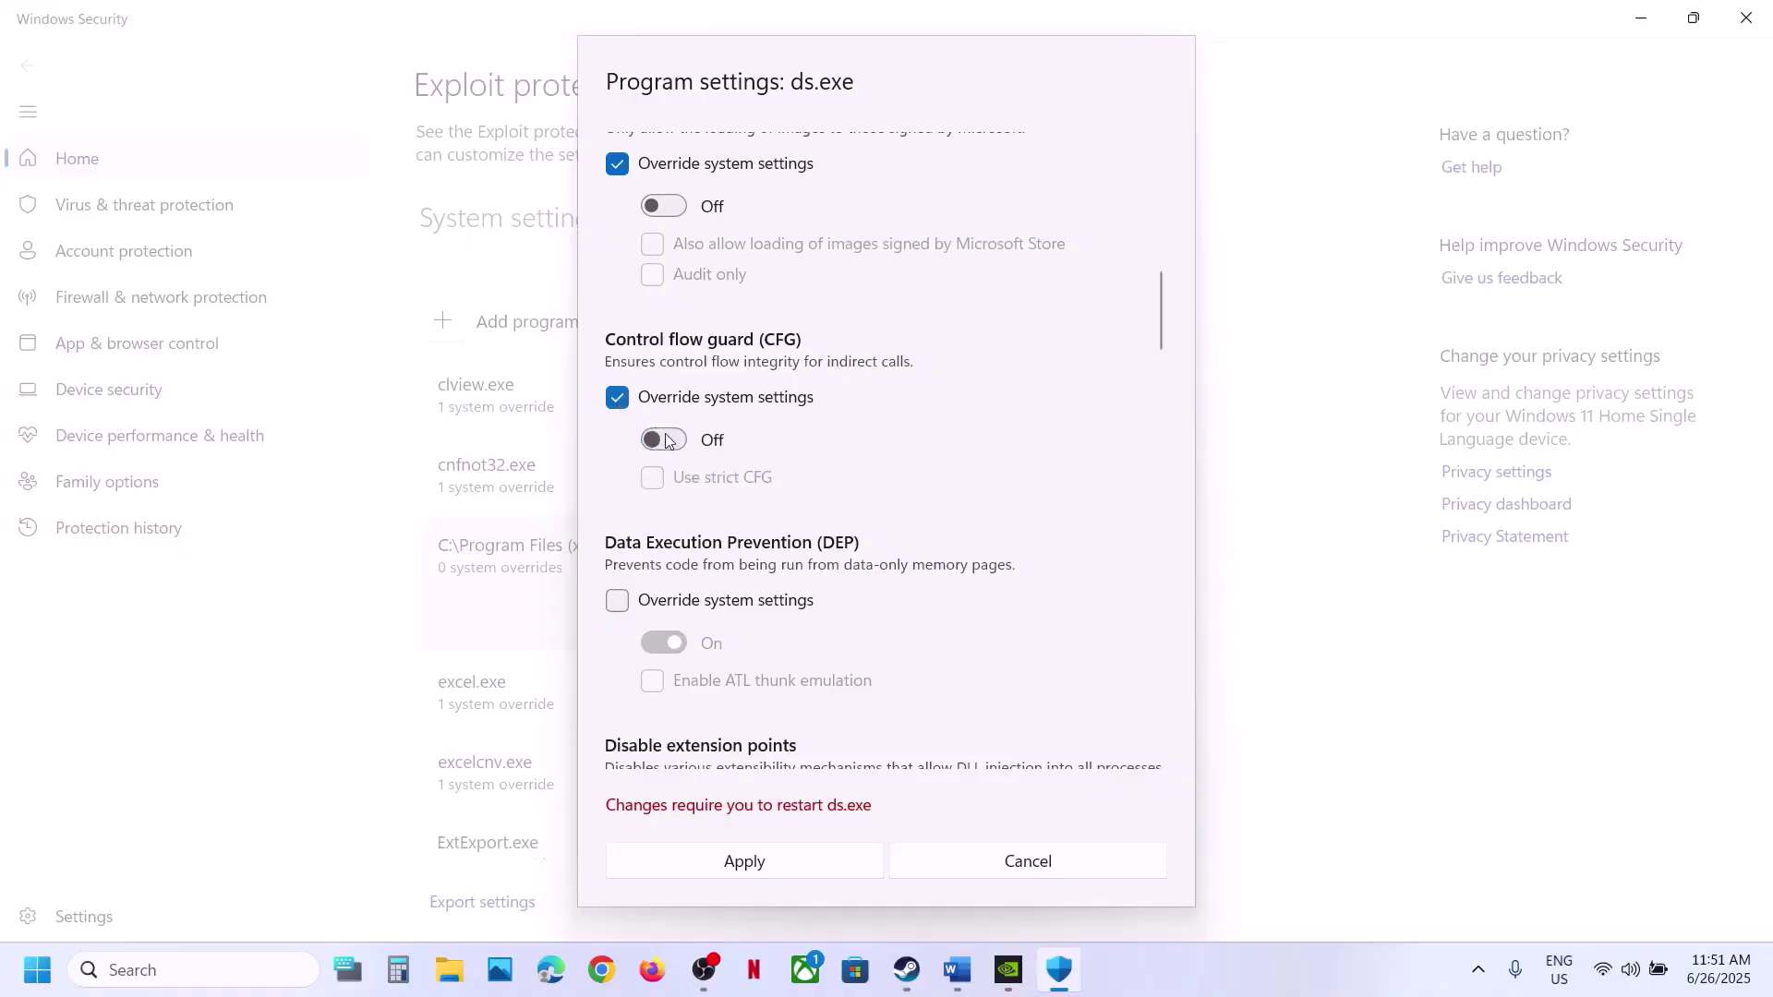
Step: Override the system setting for Data Execution Prevention (DEP) and switch it Off
scroll(637, 550, down, 2)
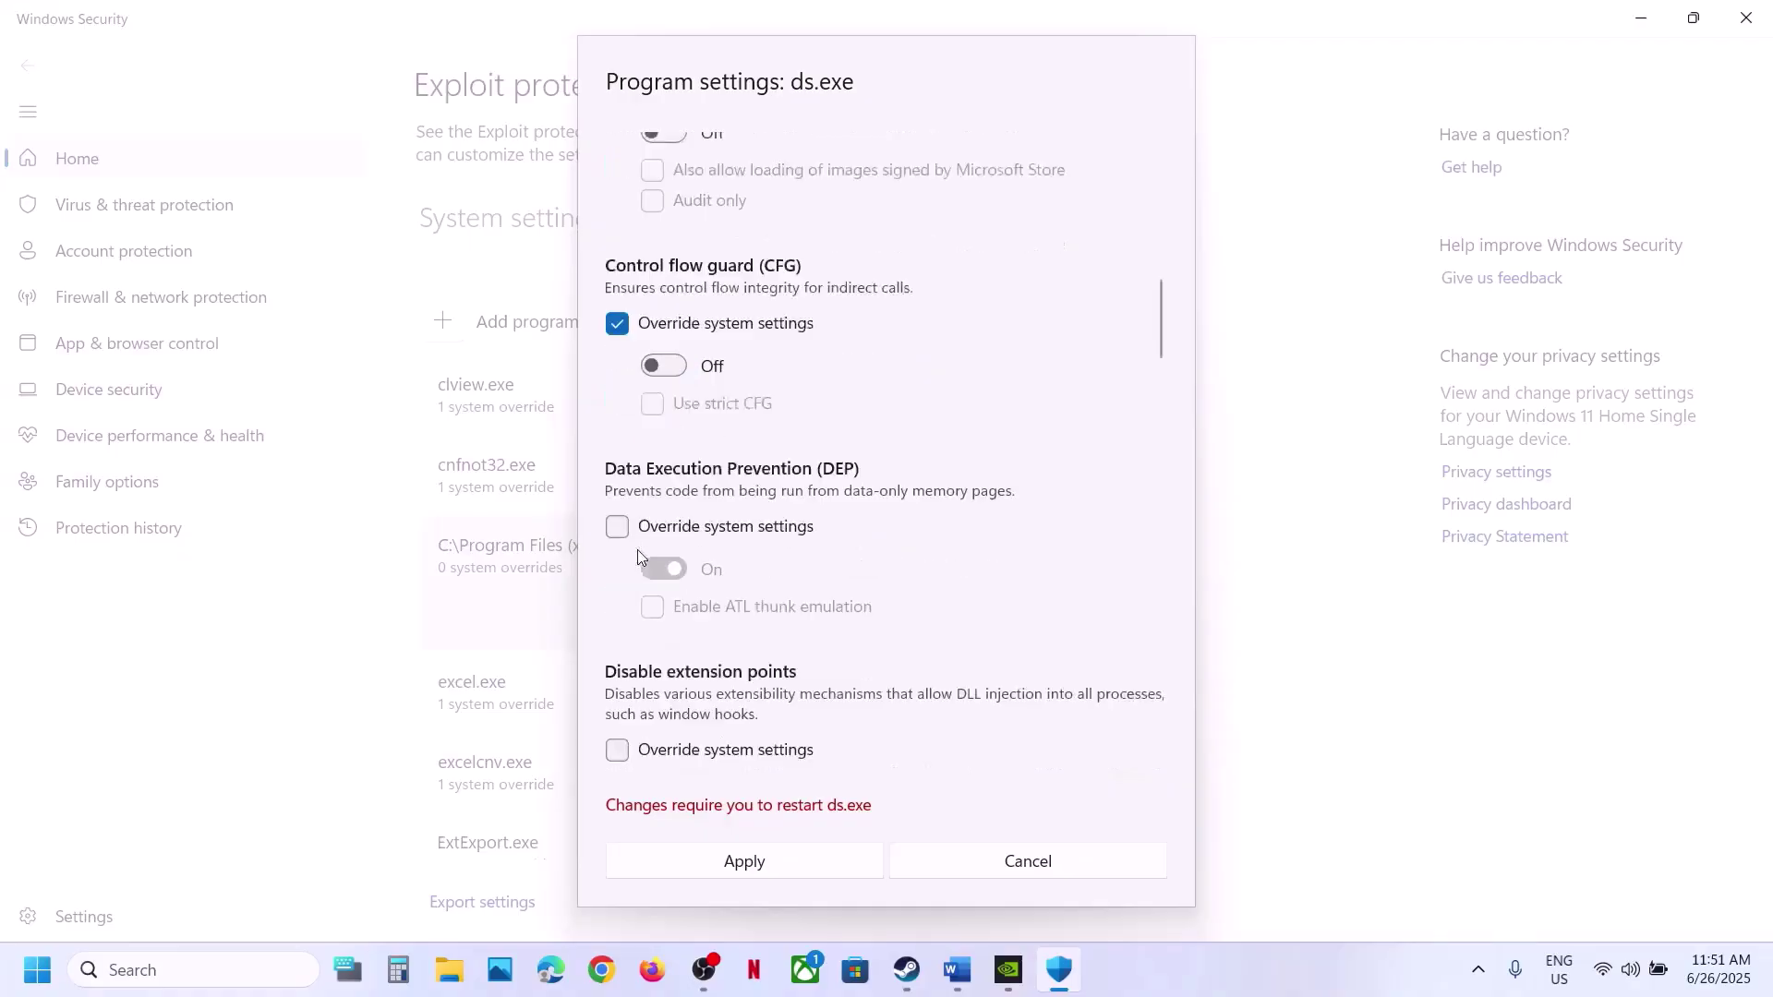
click(617, 477)
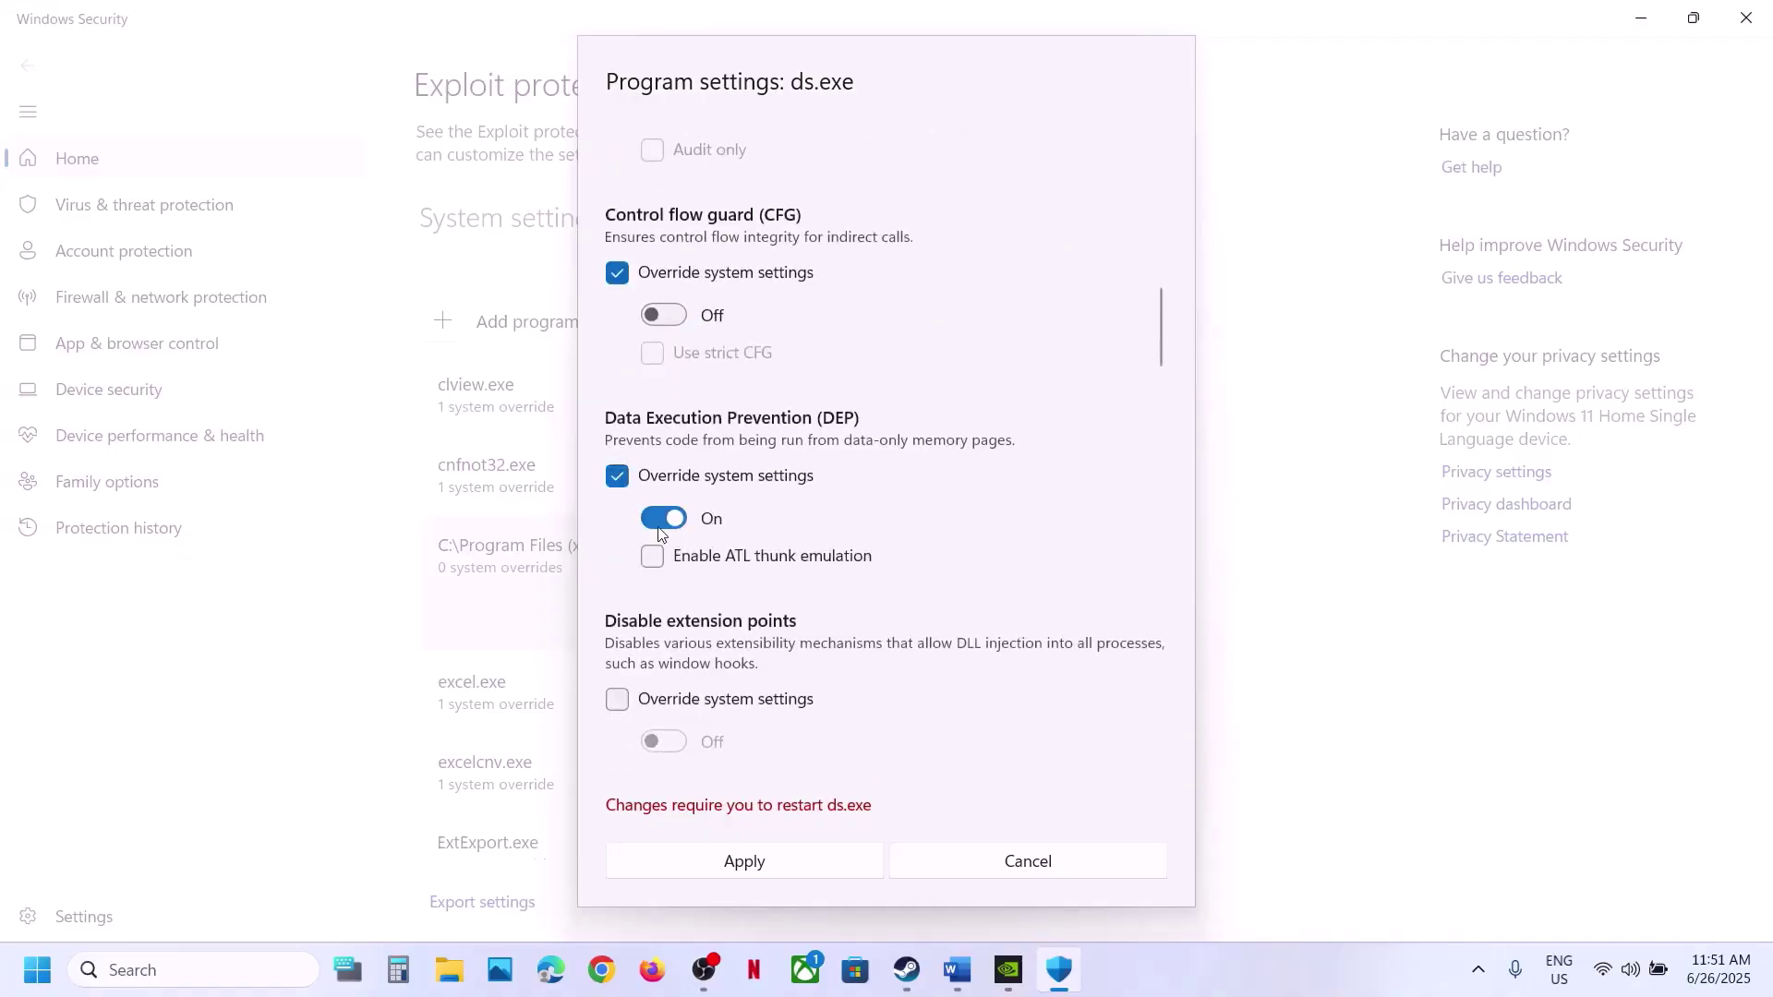
click(663, 519)
Step: Override system settings to Off for Disable extension points, Disable Win32k system calls and Do not allow child processes
scroll(637, 545, down, 2)
click(617, 566)
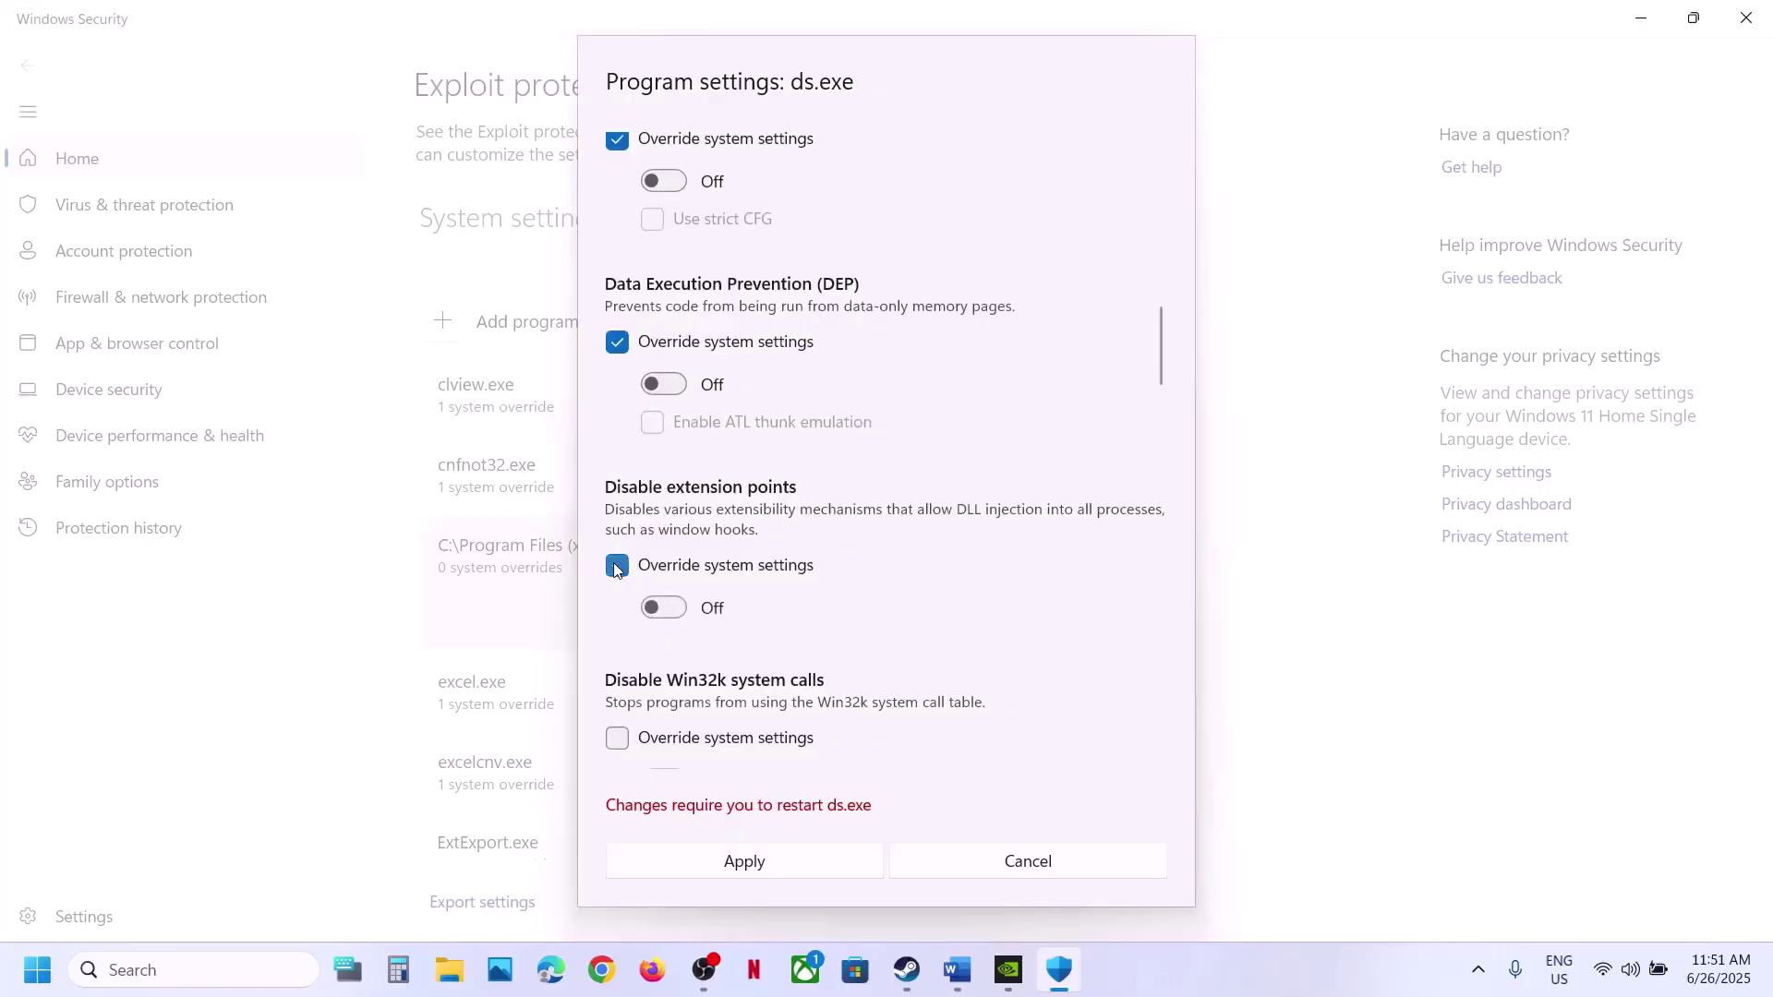
scroll(617, 564, down, 3)
click(618, 520)
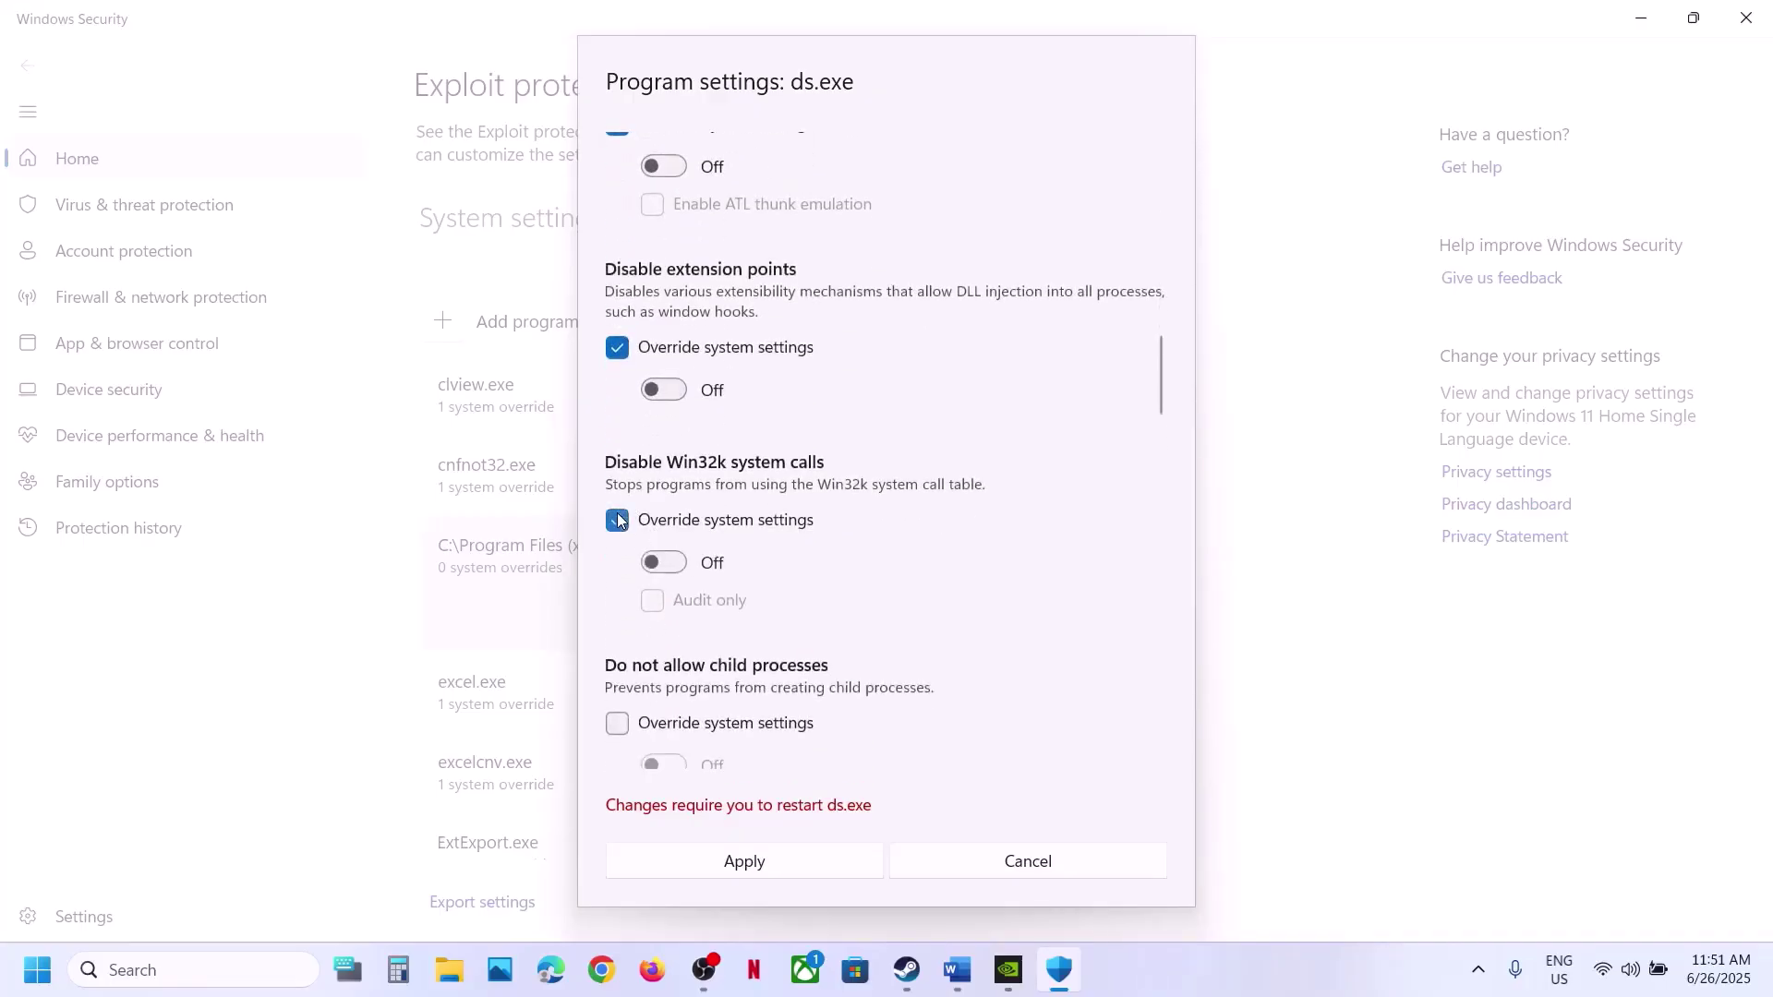
scroll(679, 584, down, 2)
click(615, 594)
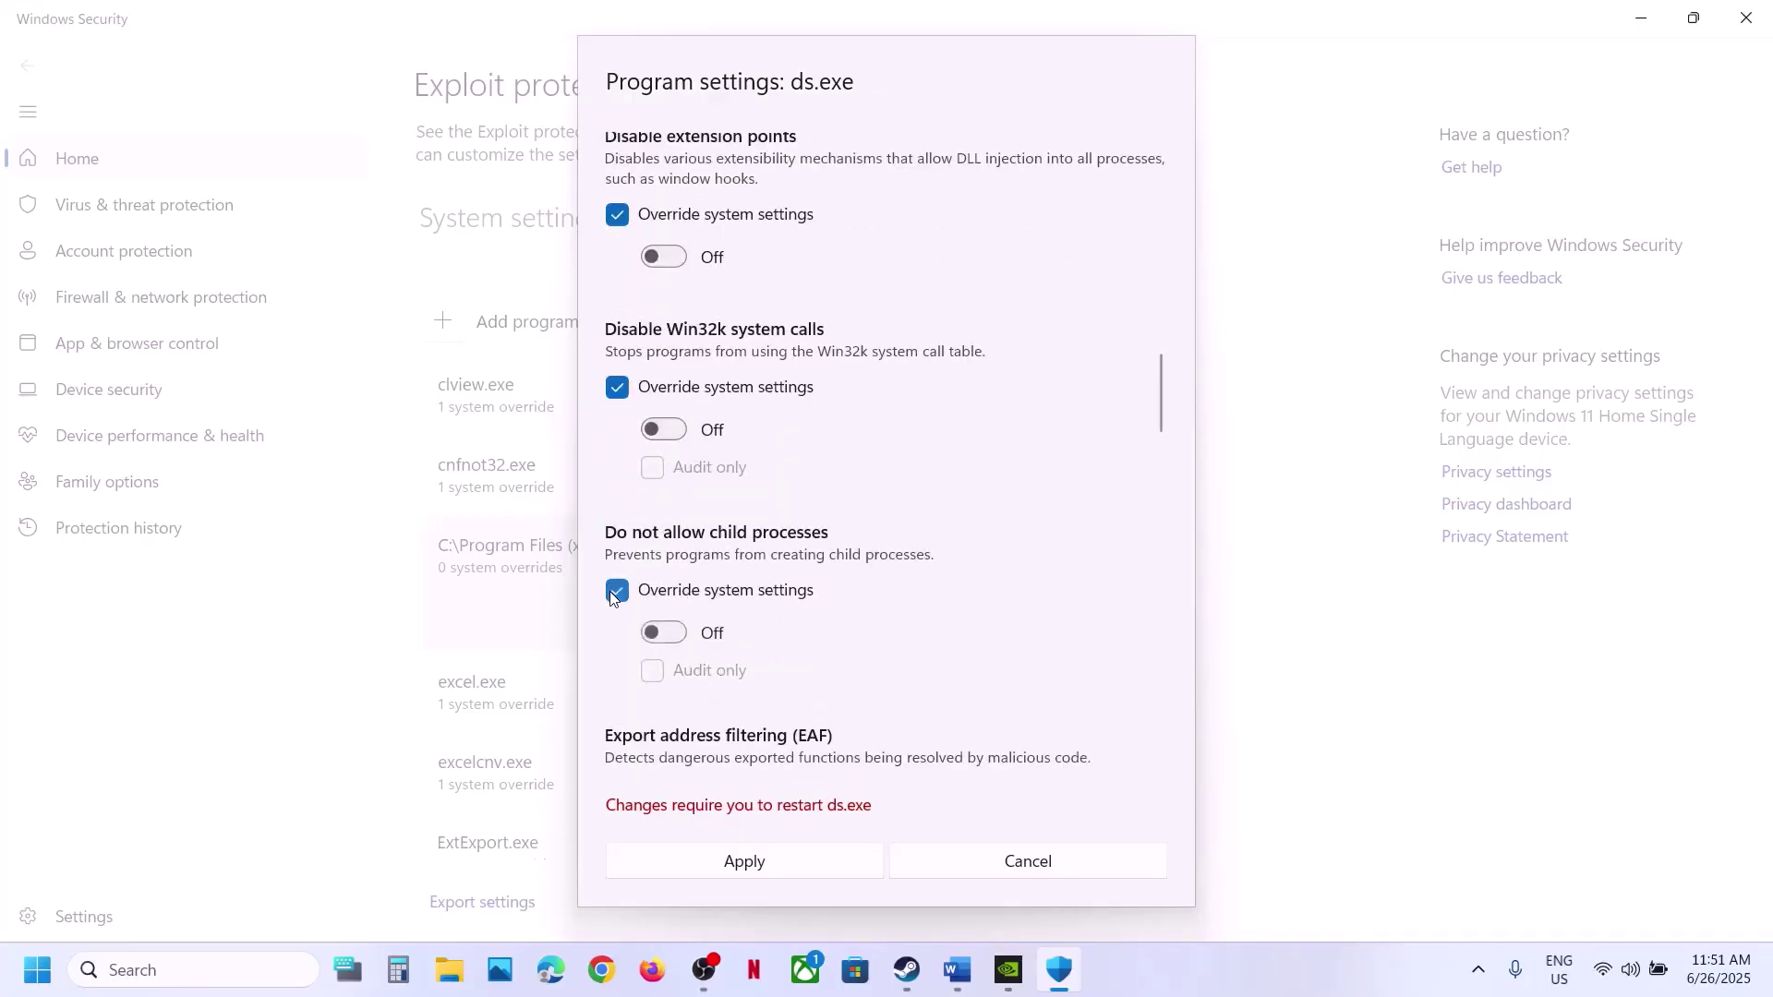
Step: Override system settings to Off for Export address filtering (EAF) and Force randomization for images (Mandatory ASLR)
scroll(605, 563, down, 4)
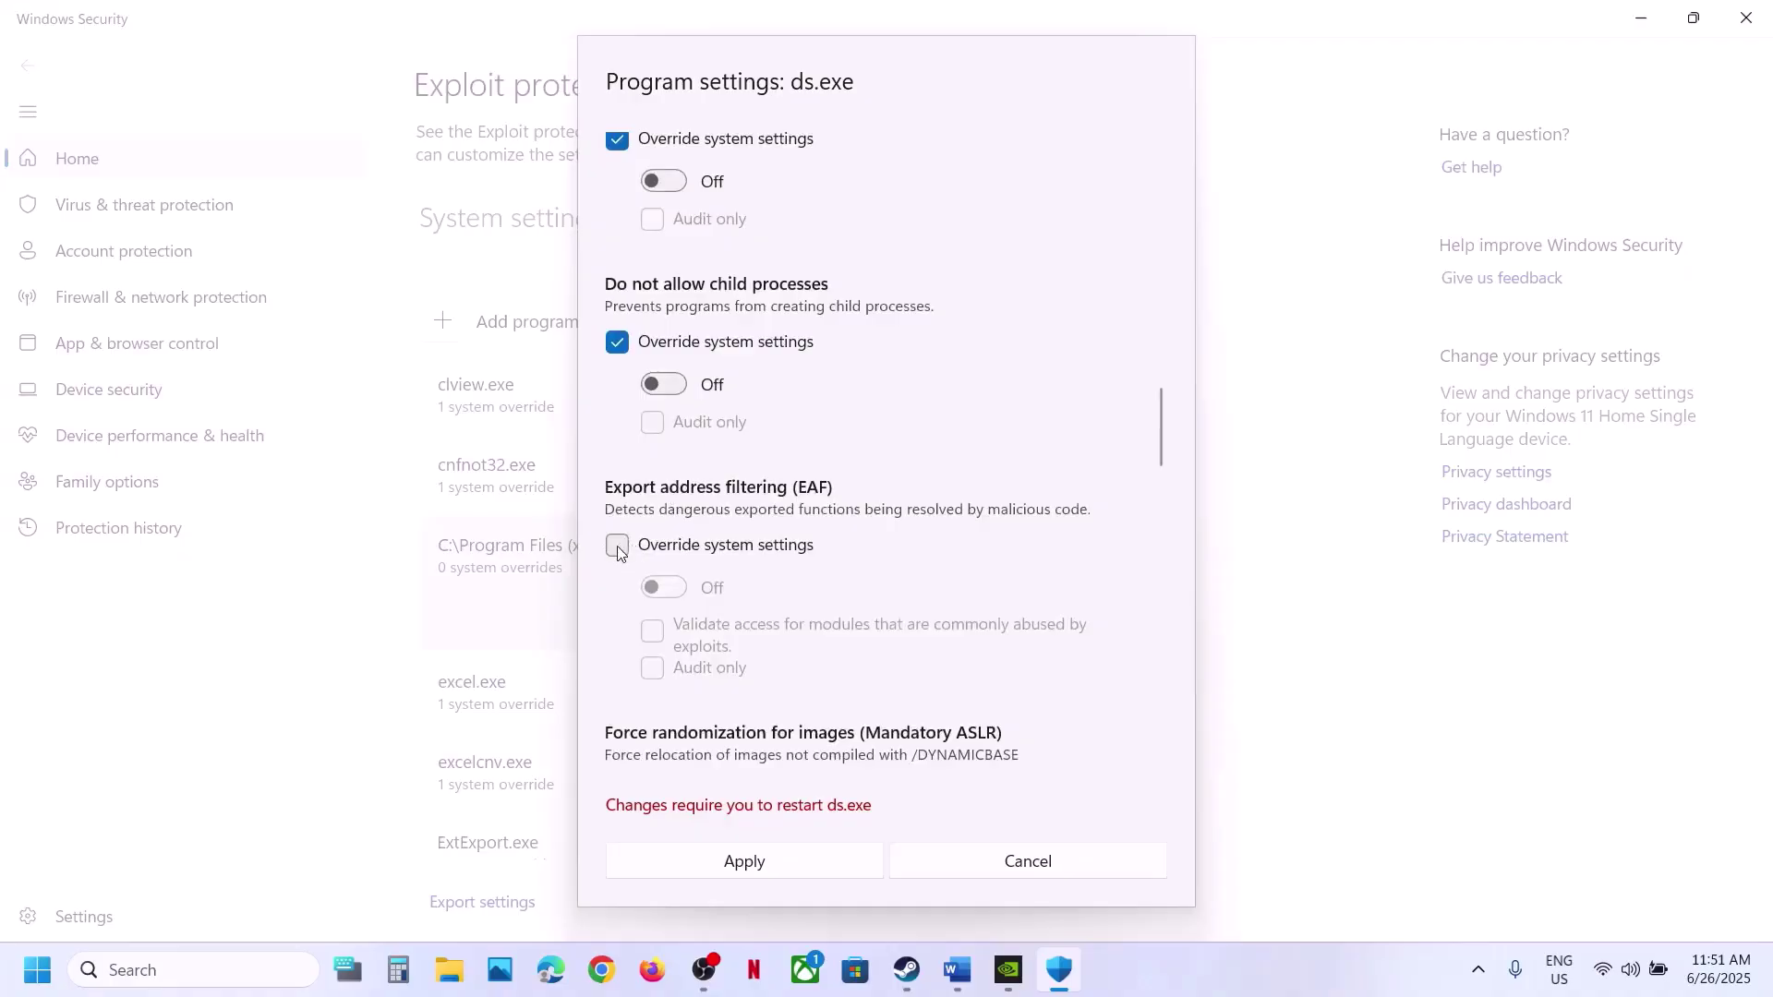
click(616, 547)
scroll(679, 605, down, 3)
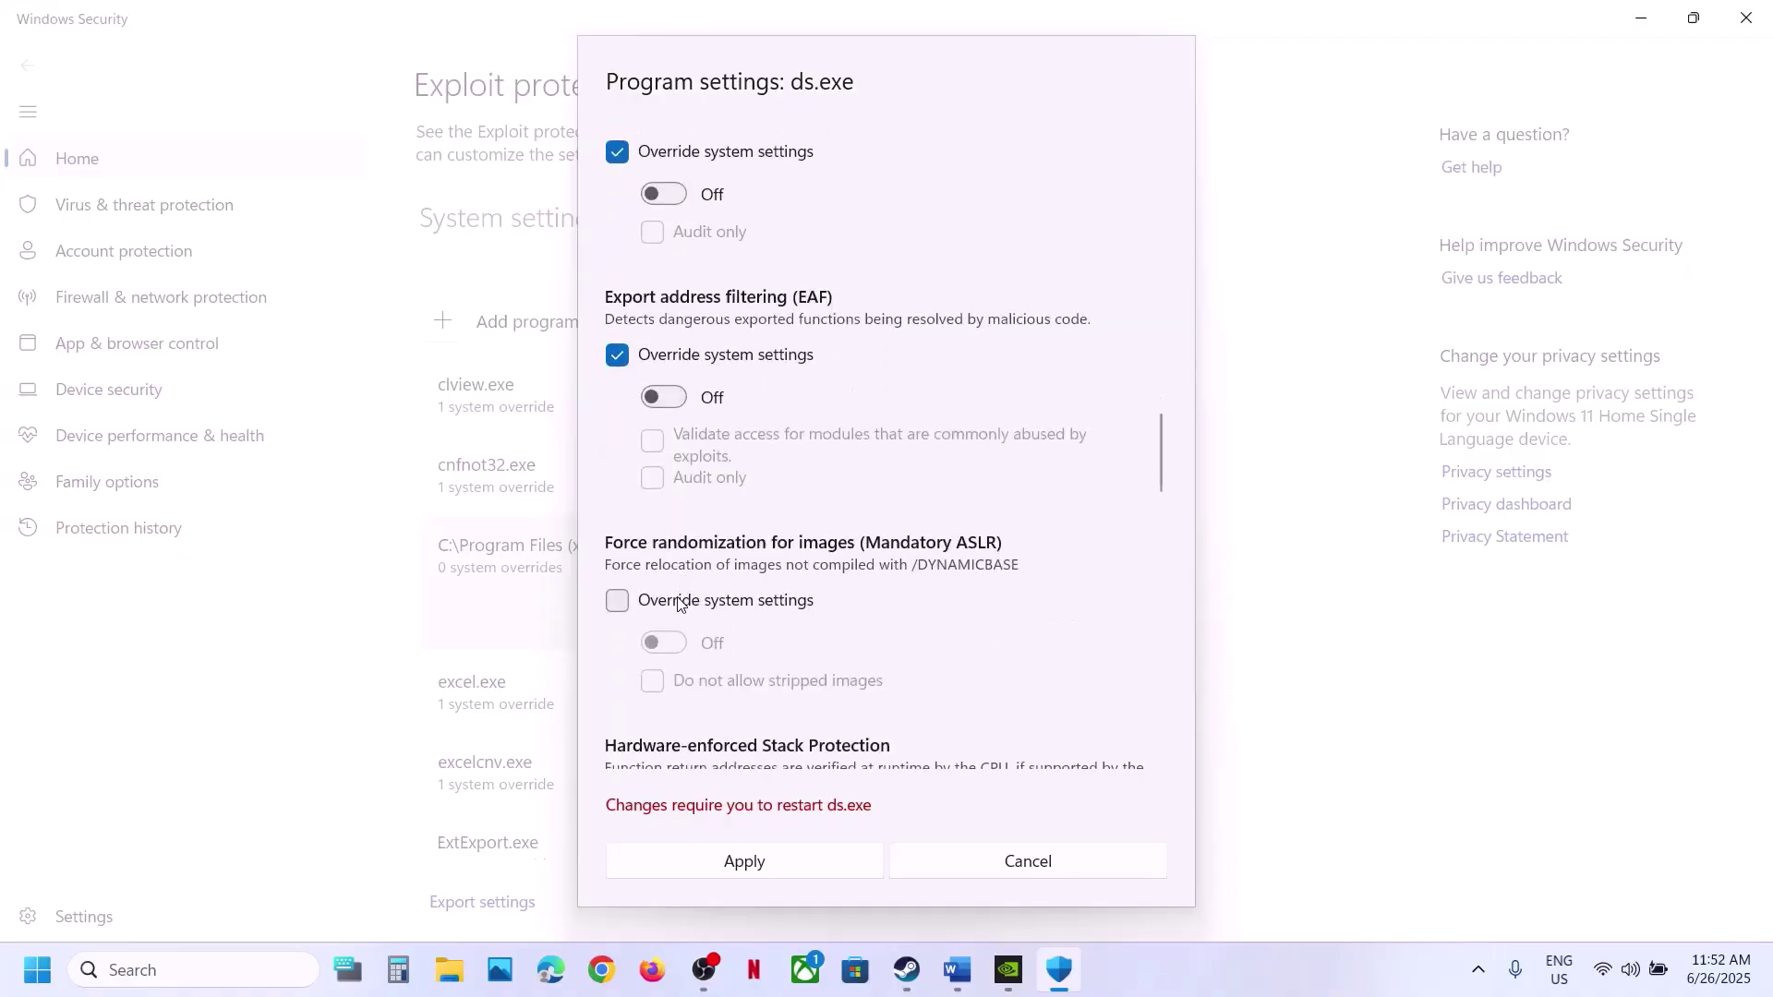
scroll(679, 605, down, 1)
click(617, 555)
Step: Override system settings to Off for Hardware-enforced Stack Protection and Import address filtering (IAF)
scroll(624, 560, down, 4)
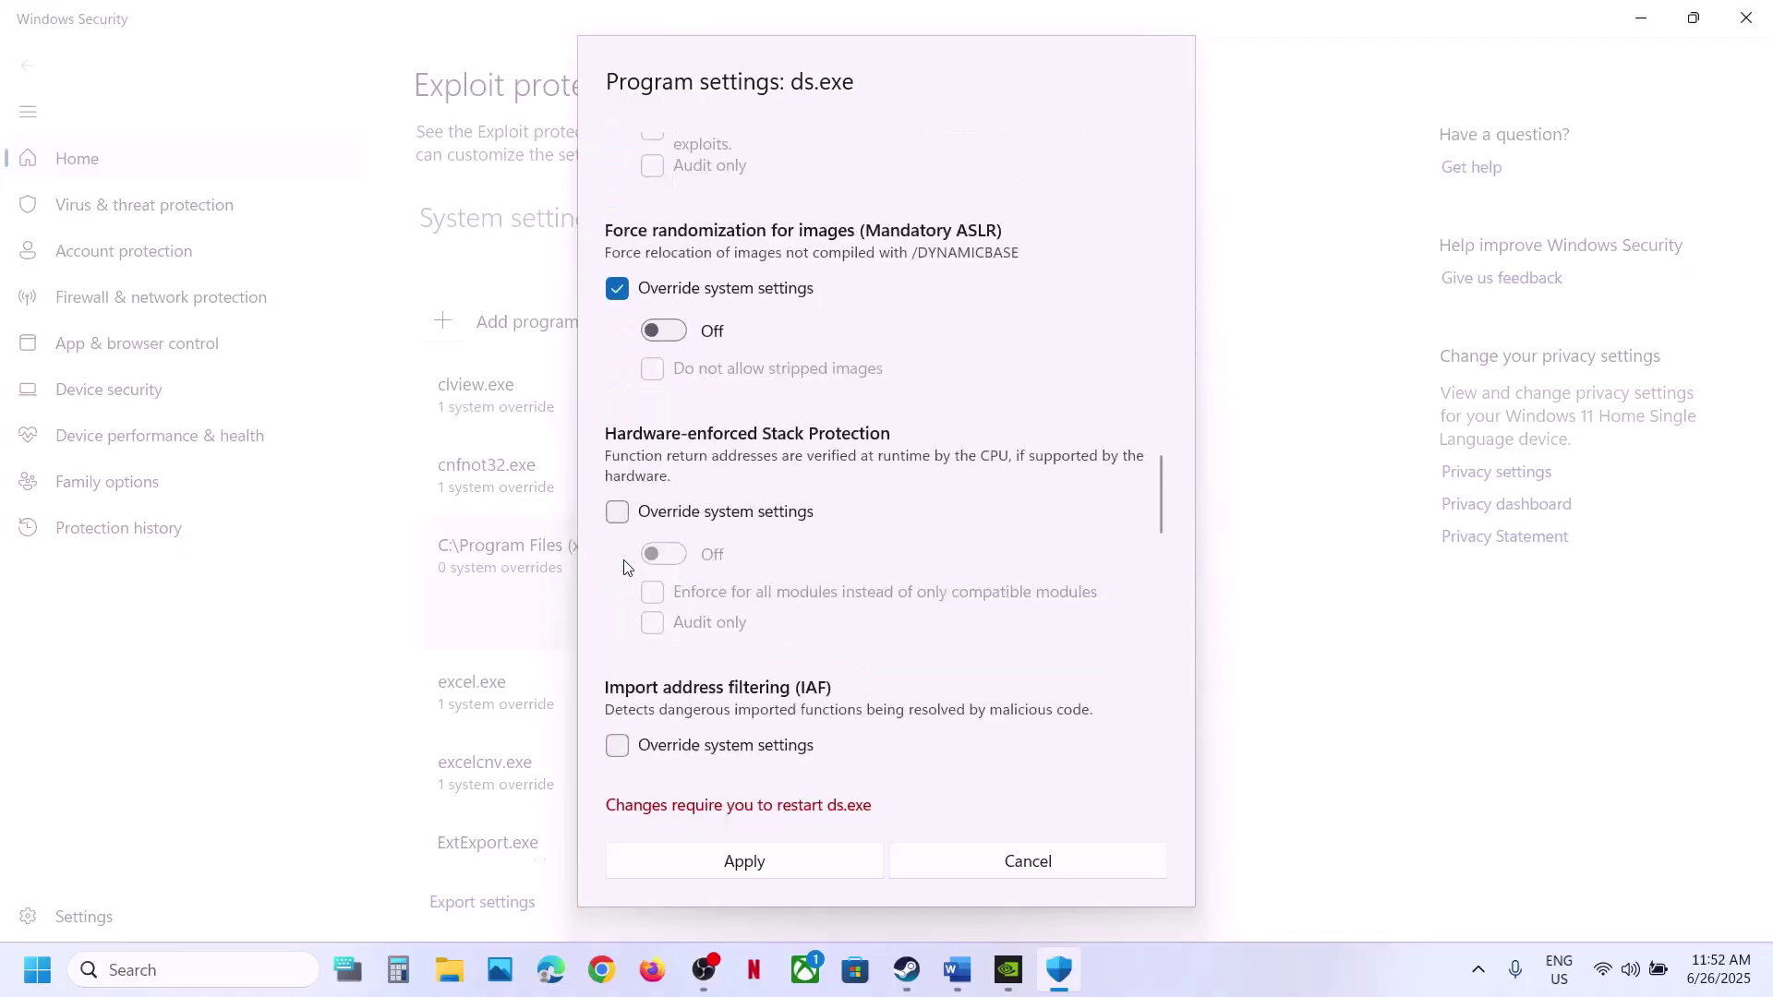
click(617, 511)
scroll(617, 514, down, 4)
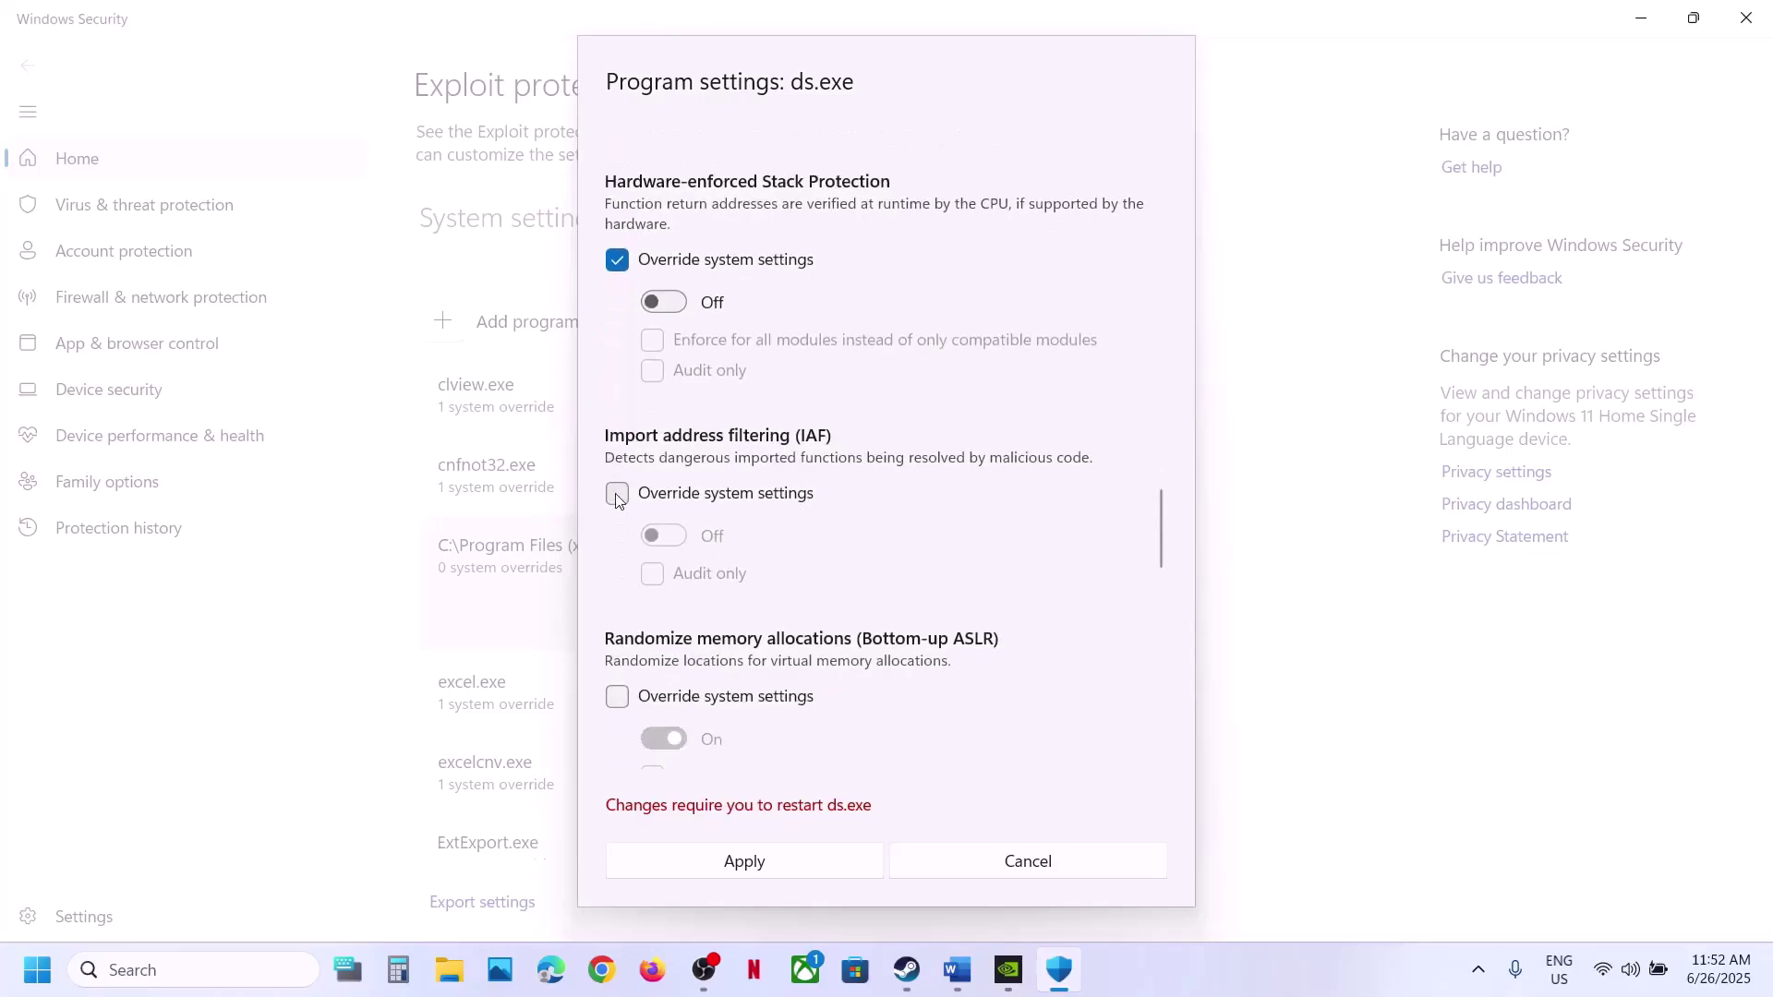
click(617, 495)
Step: Override the system setting for Randomize memory allocations (Bottom-up ASLR) and switch it Off
scroll(652, 545, down, 2)
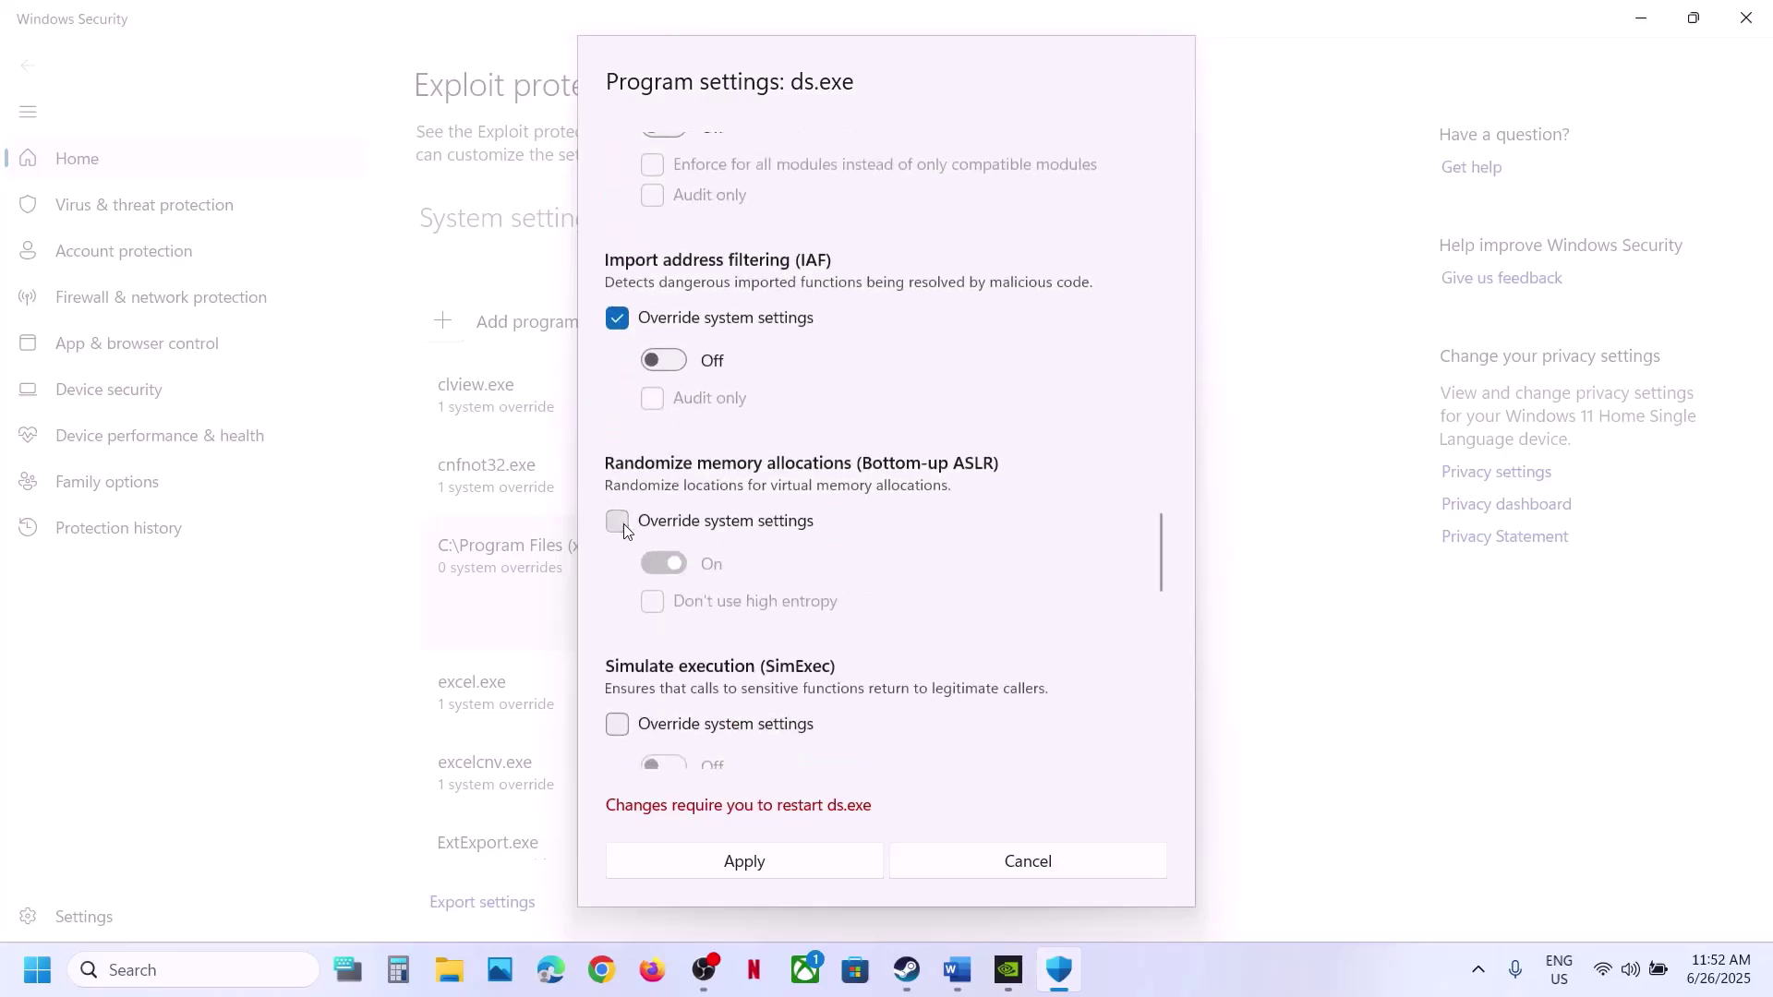
click(622, 521)
scroll(624, 524, down, 3)
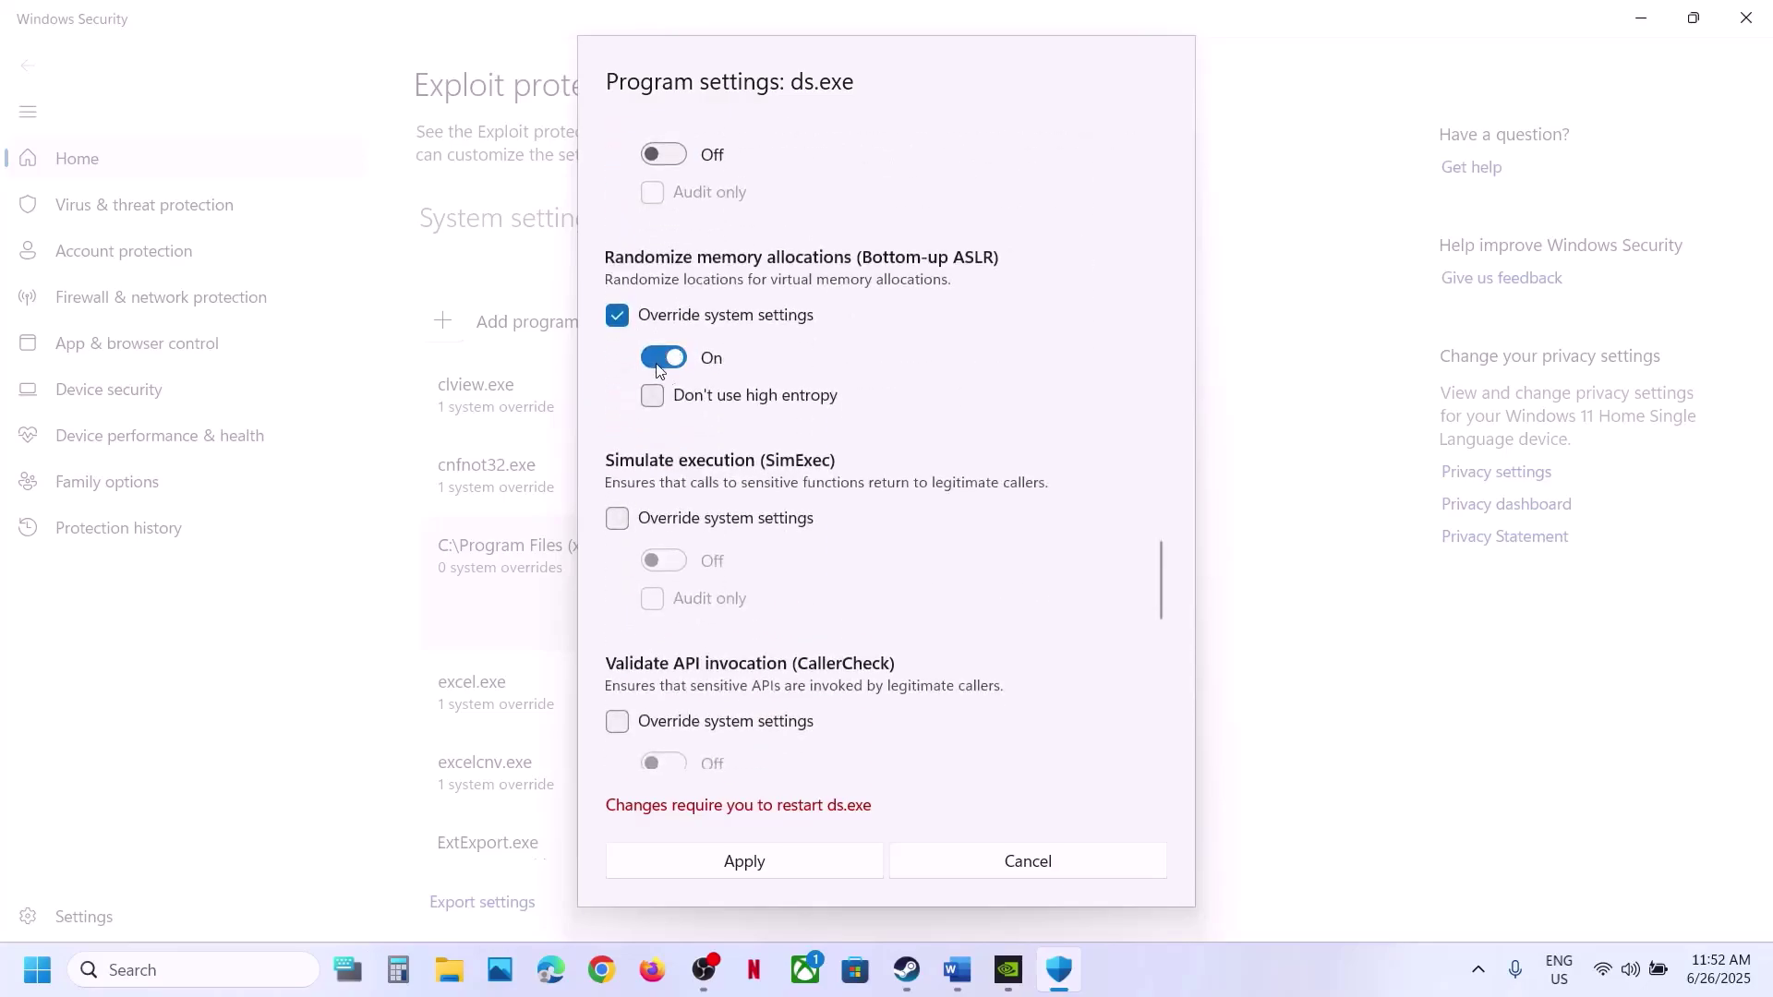
click(658, 365)
Step: Override system settings to Off for Simulate execution (SimExec) and Validate API invocation (CallerCheck)
scroll(617, 425, down, 2)
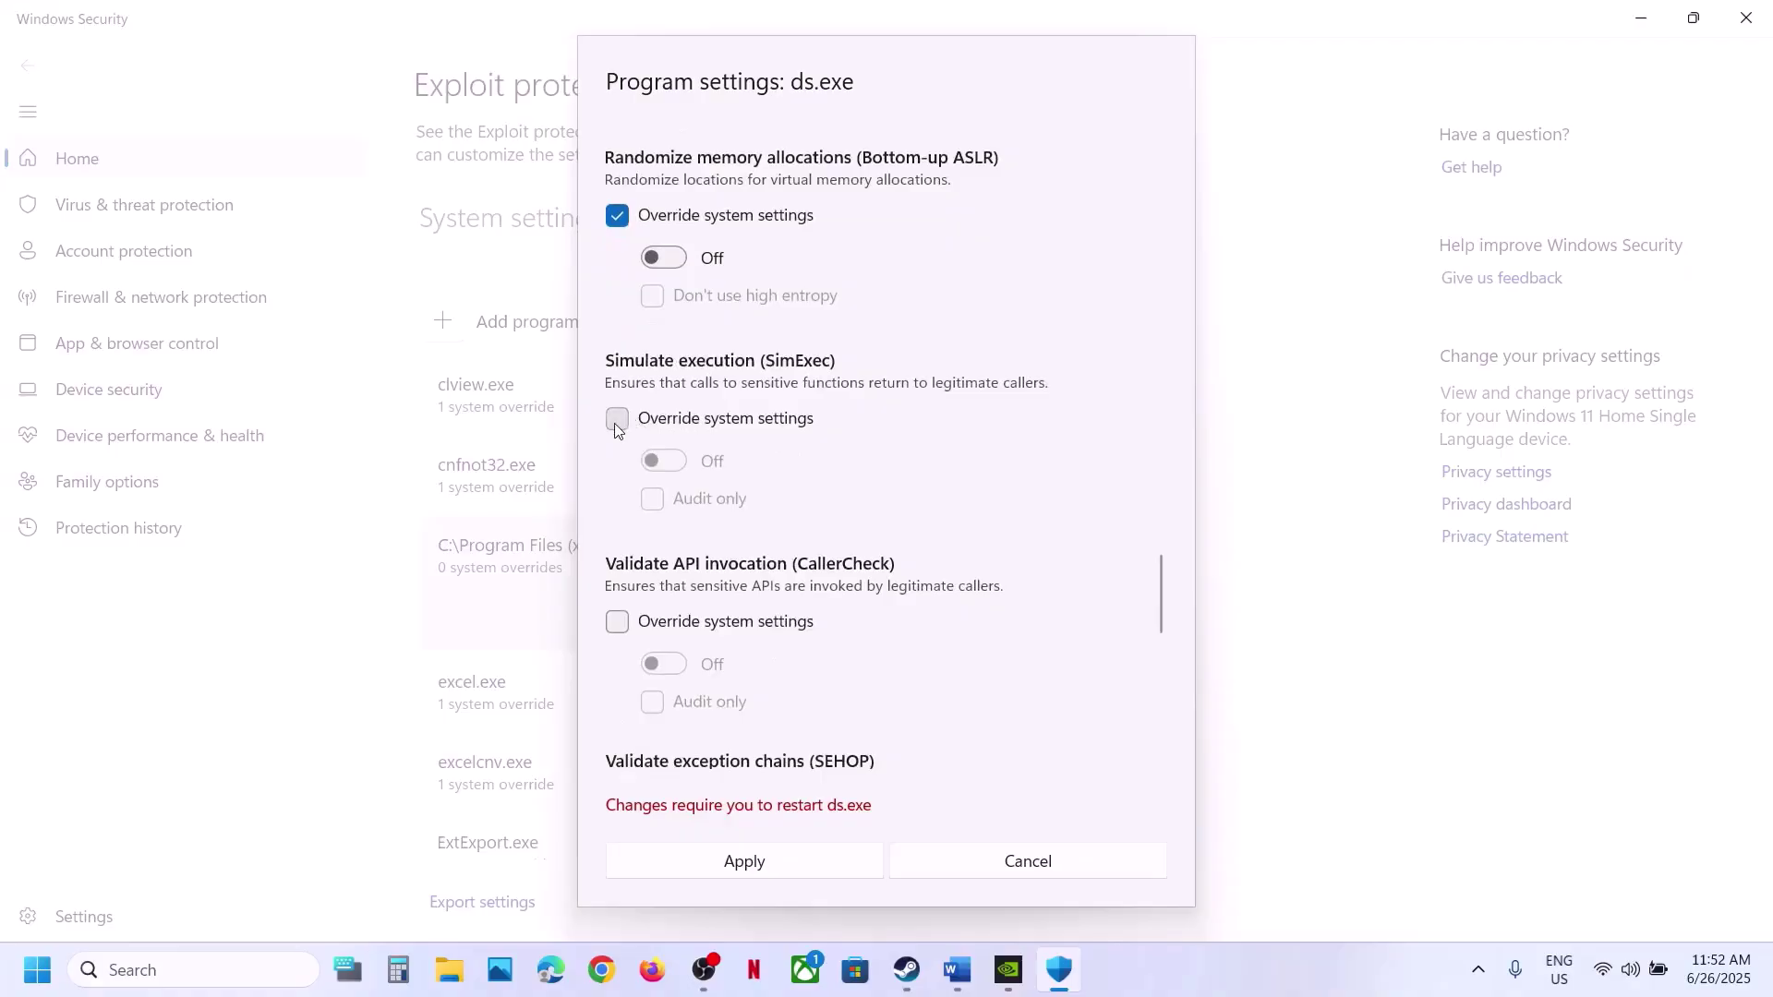
click(616, 423)
click(617, 623)
Step: Override the system setting for Validate exception chains (SEHOP) and switch it Off
scroll(617, 628, down, 3)
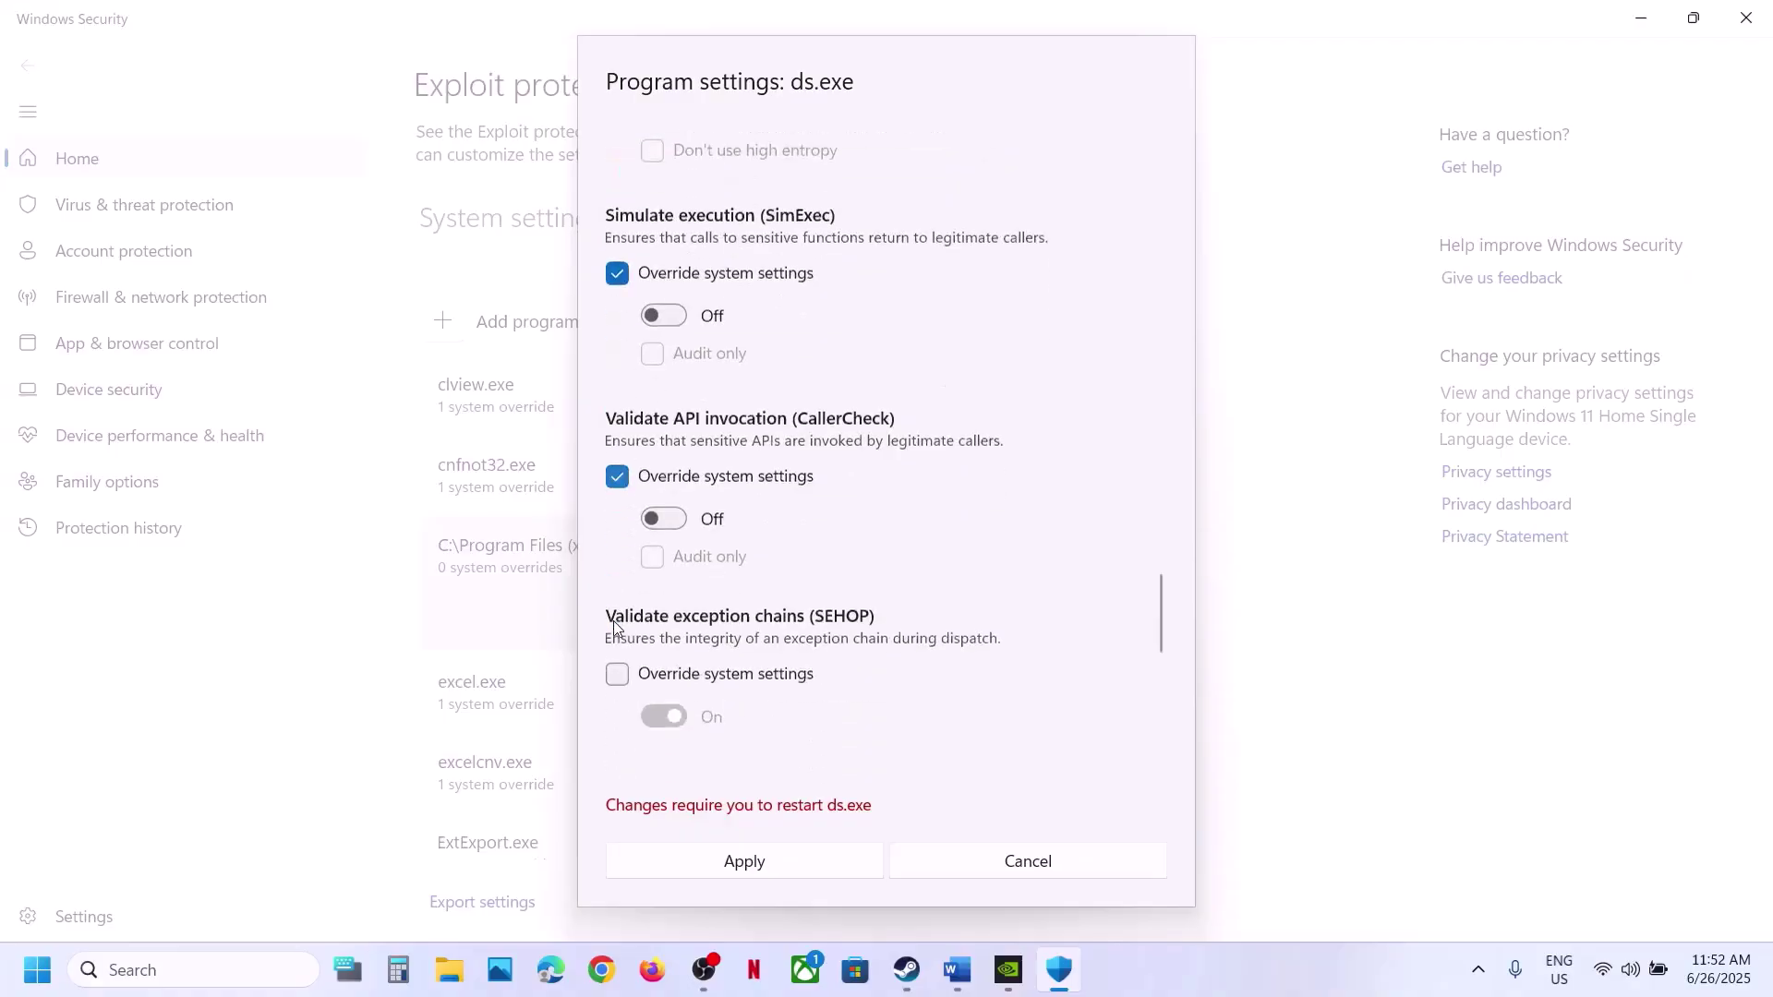
click(619, 682)
scroll(617, 679, down, 4)
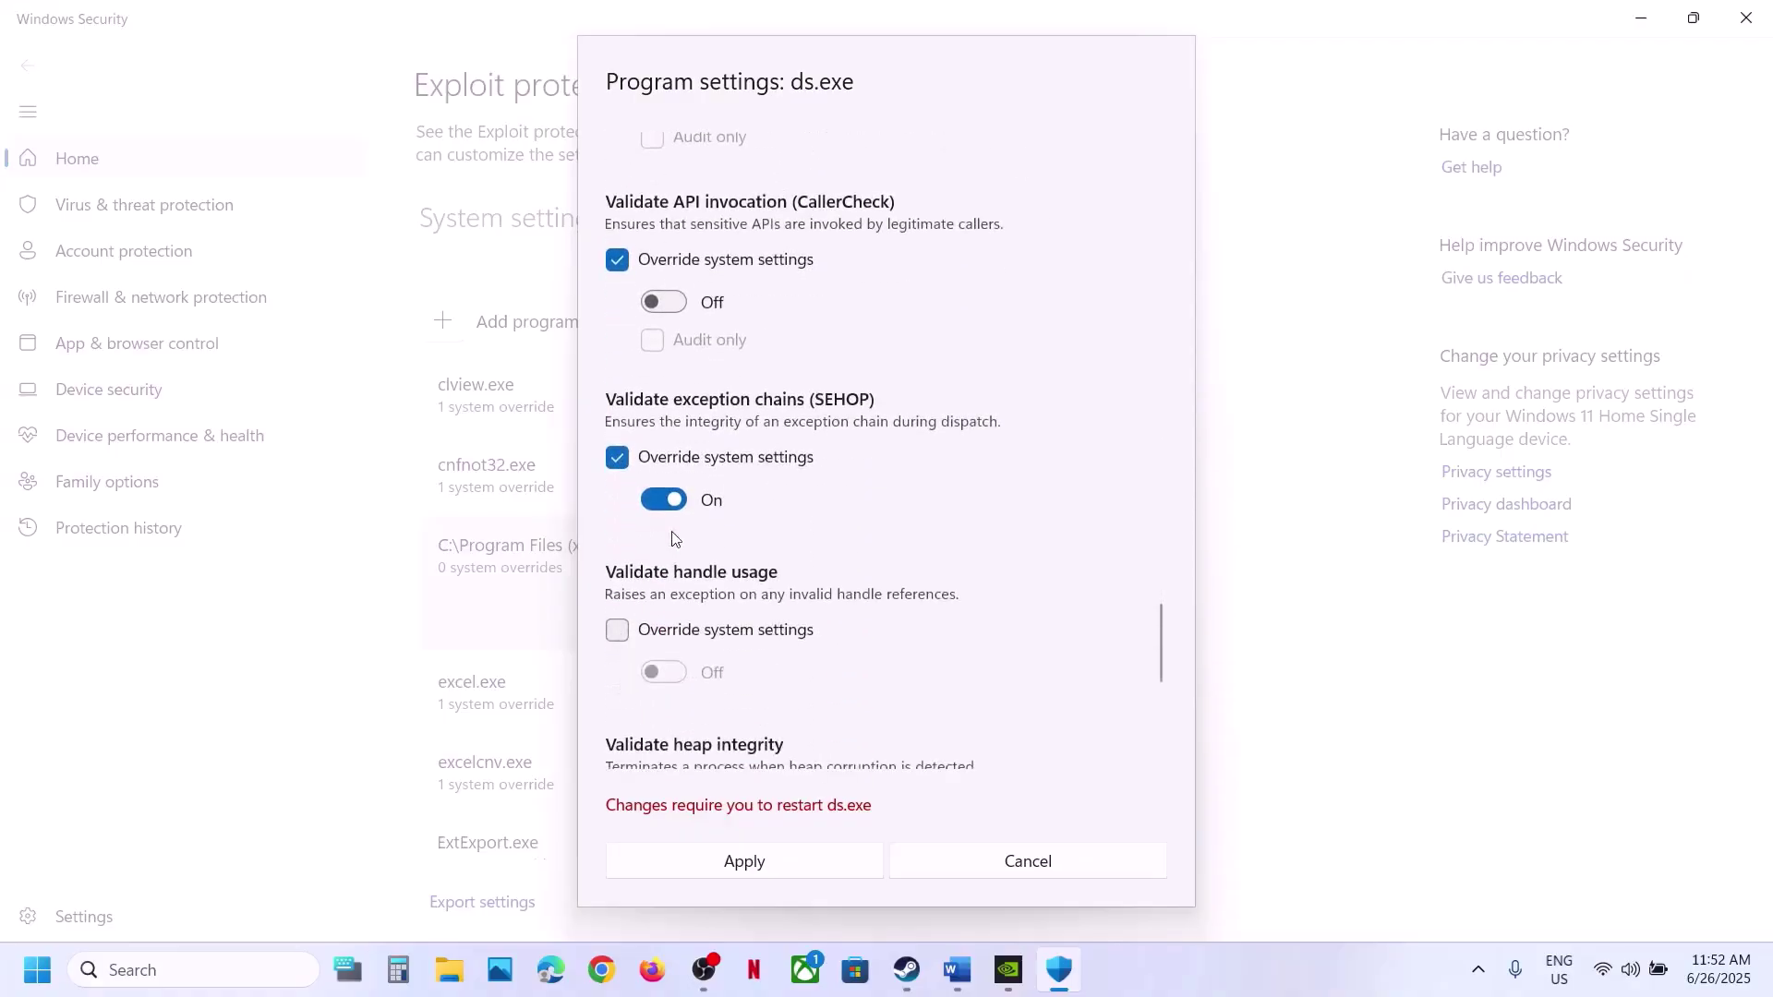
click(663, 504)
Step: Override system settings to Off for Validate handle usage and Validate heap integrity
scroll(661, 500, down, 3)
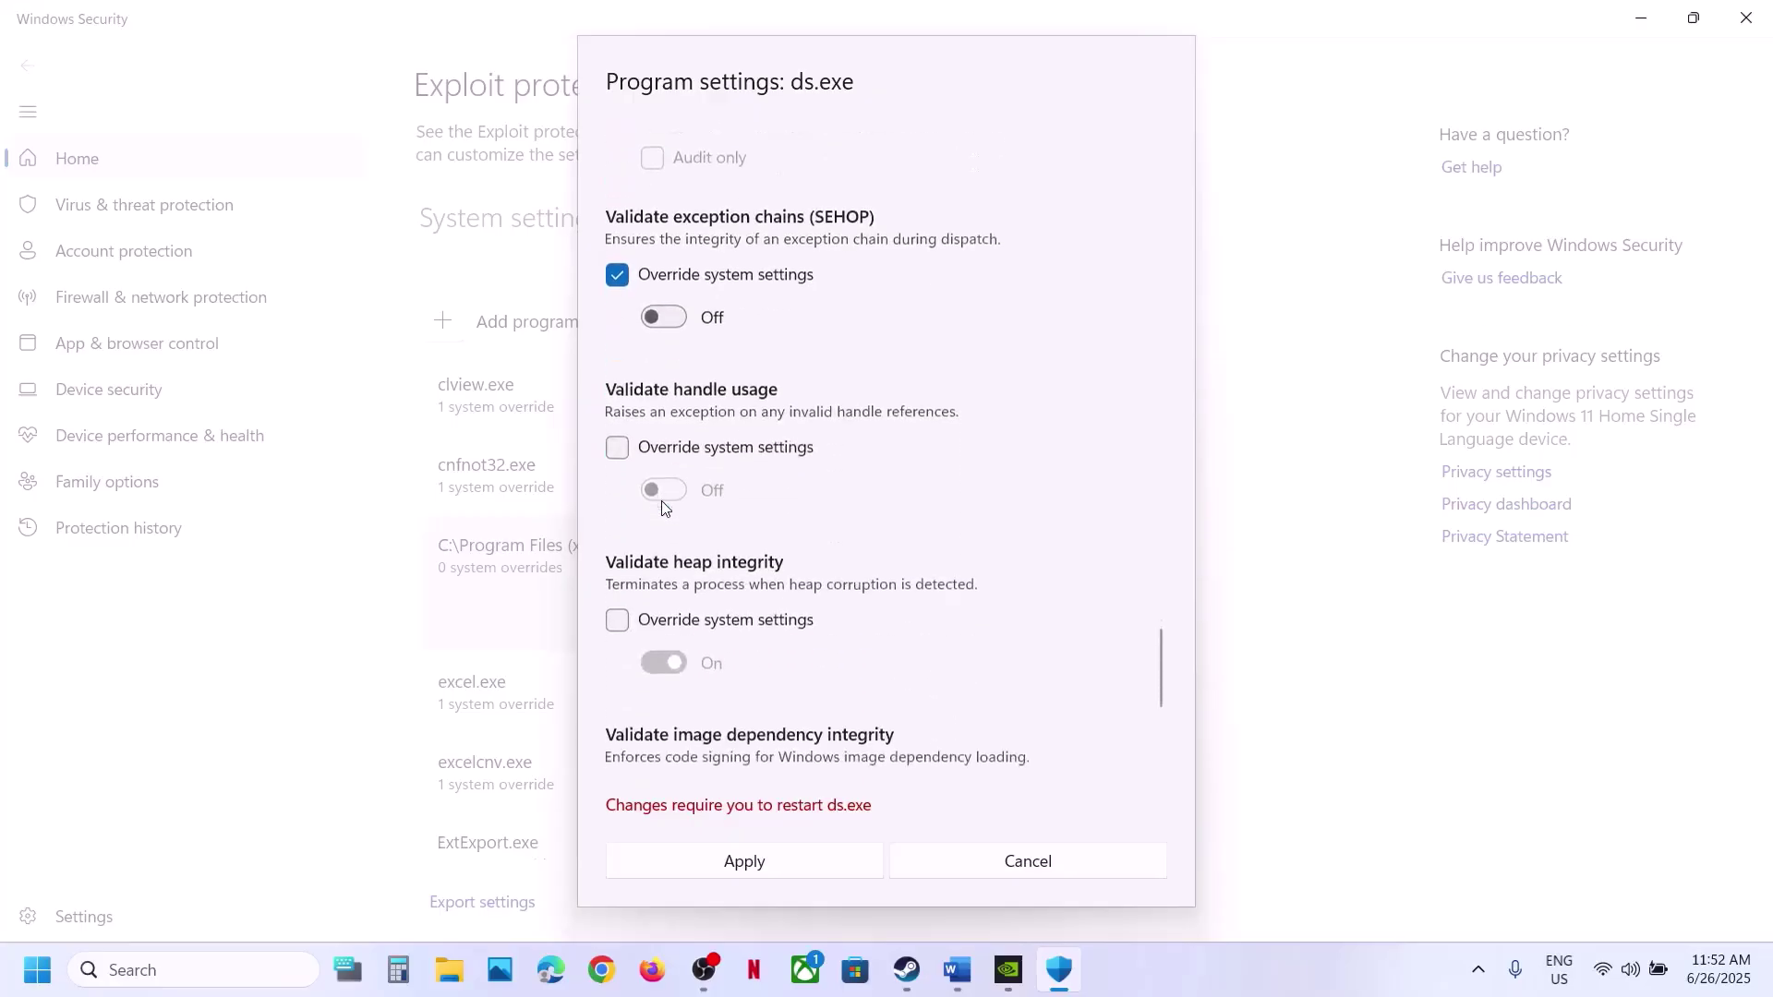
click(619, 449)
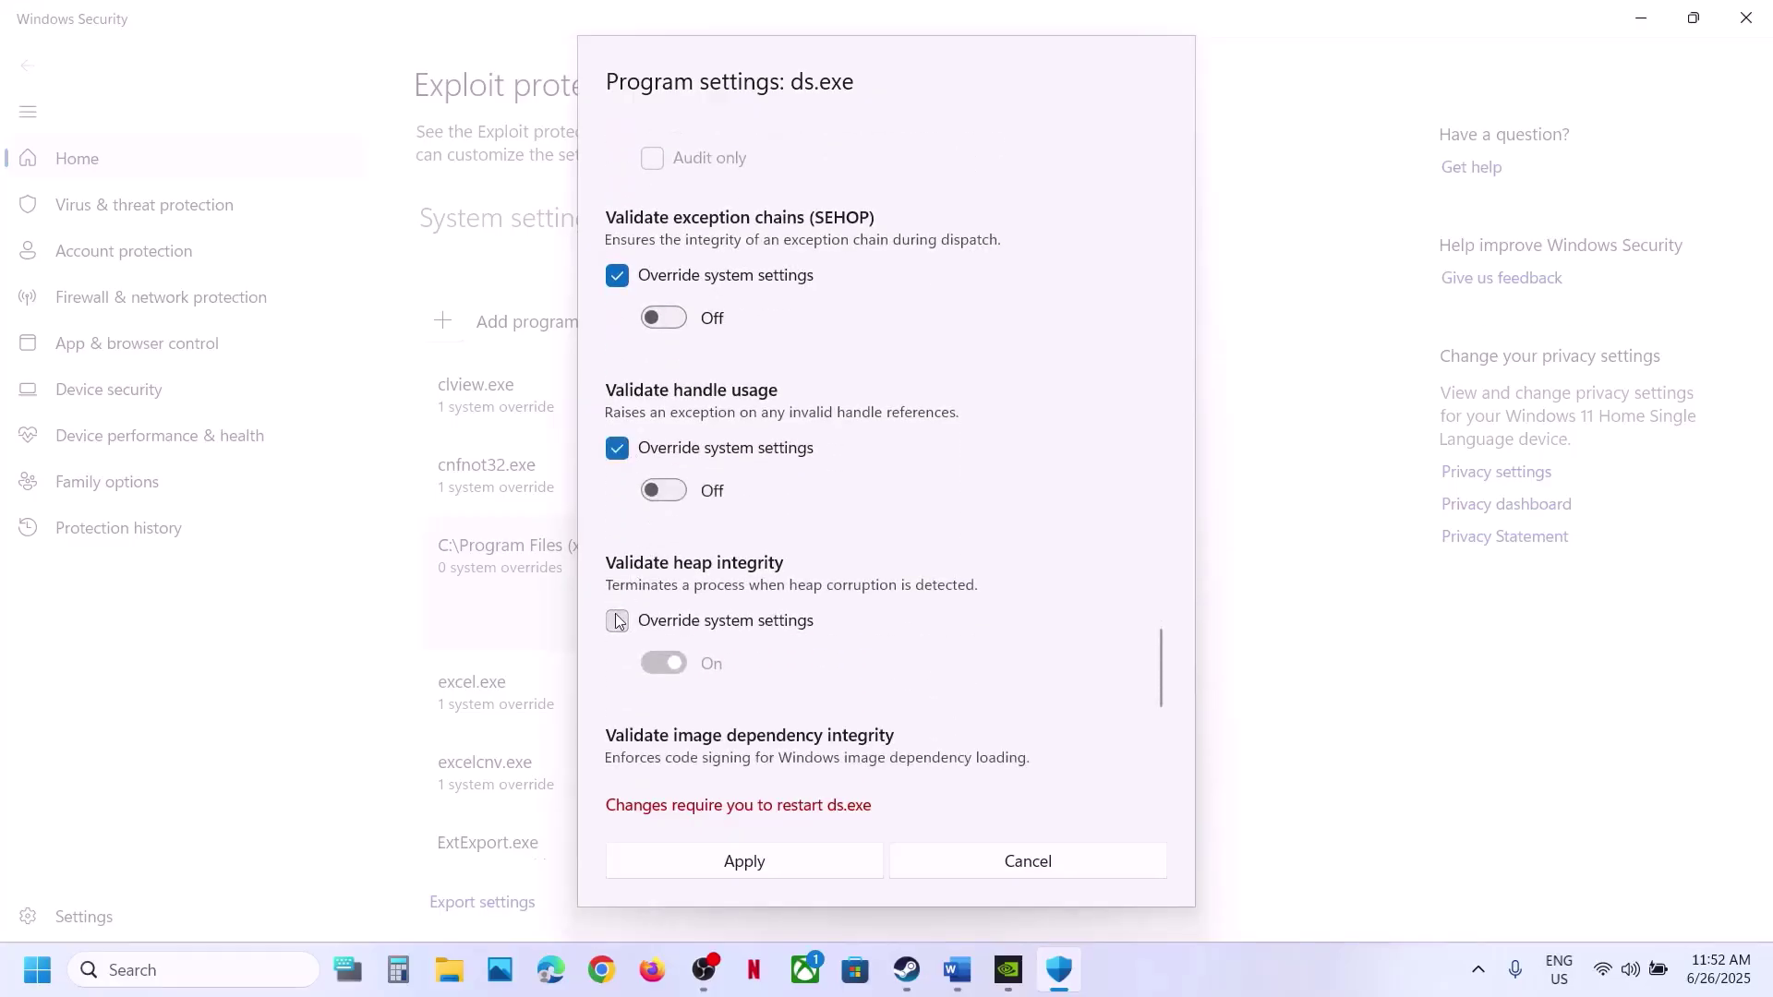
click(616, 621)
scroll(617, 622, down, 3)
click(658, 476)
Step: Override system settings to Off for Validate image dependency integrity and Validate stack integrity (StackPivot)
scroll(657, 481, down, 2)
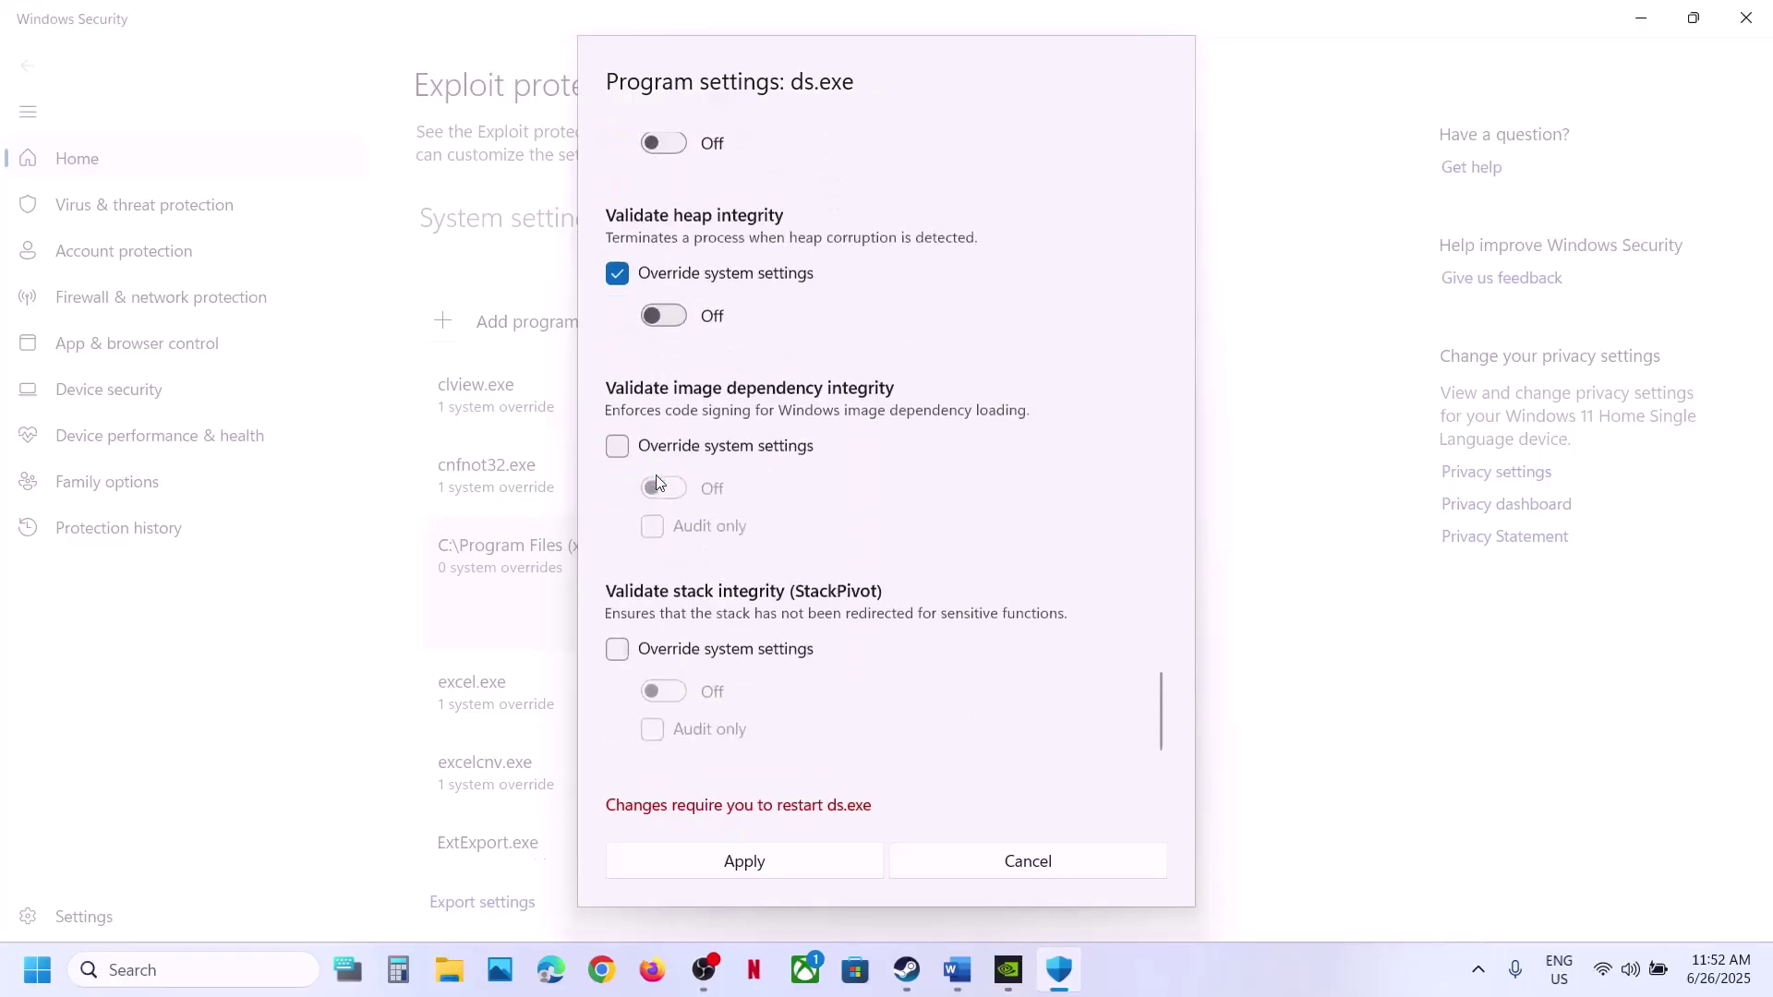
click(617, 457)
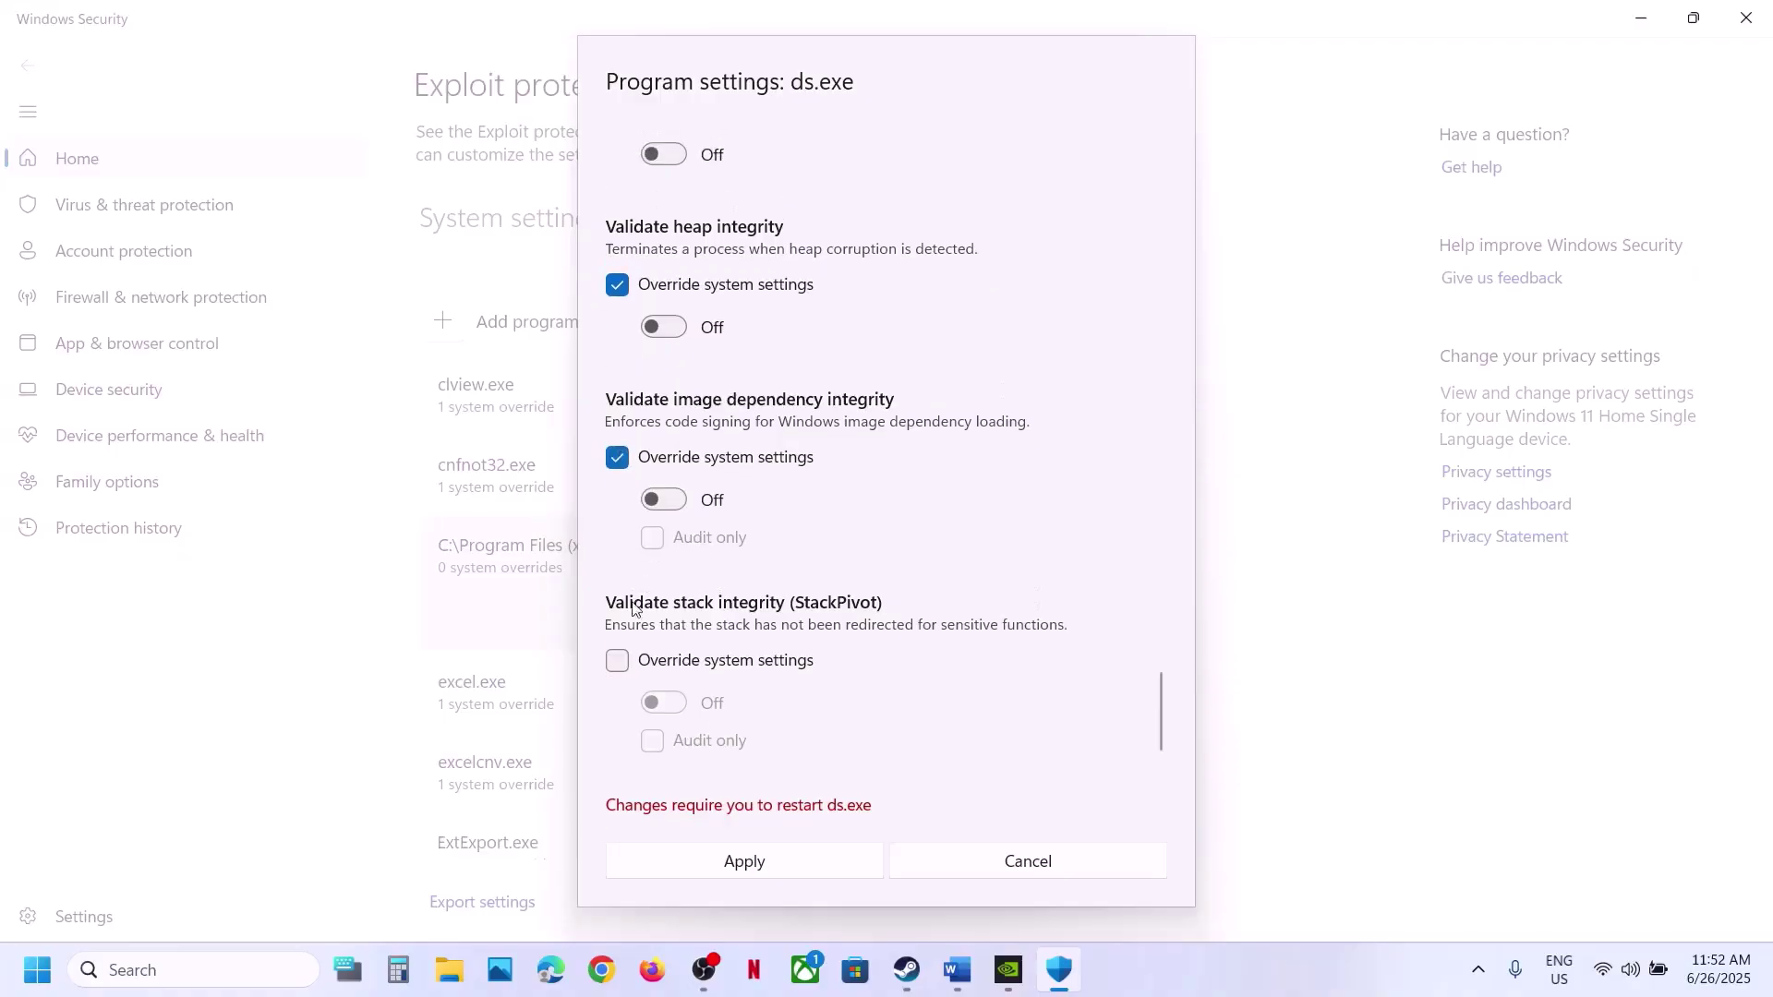
click(617, 661)
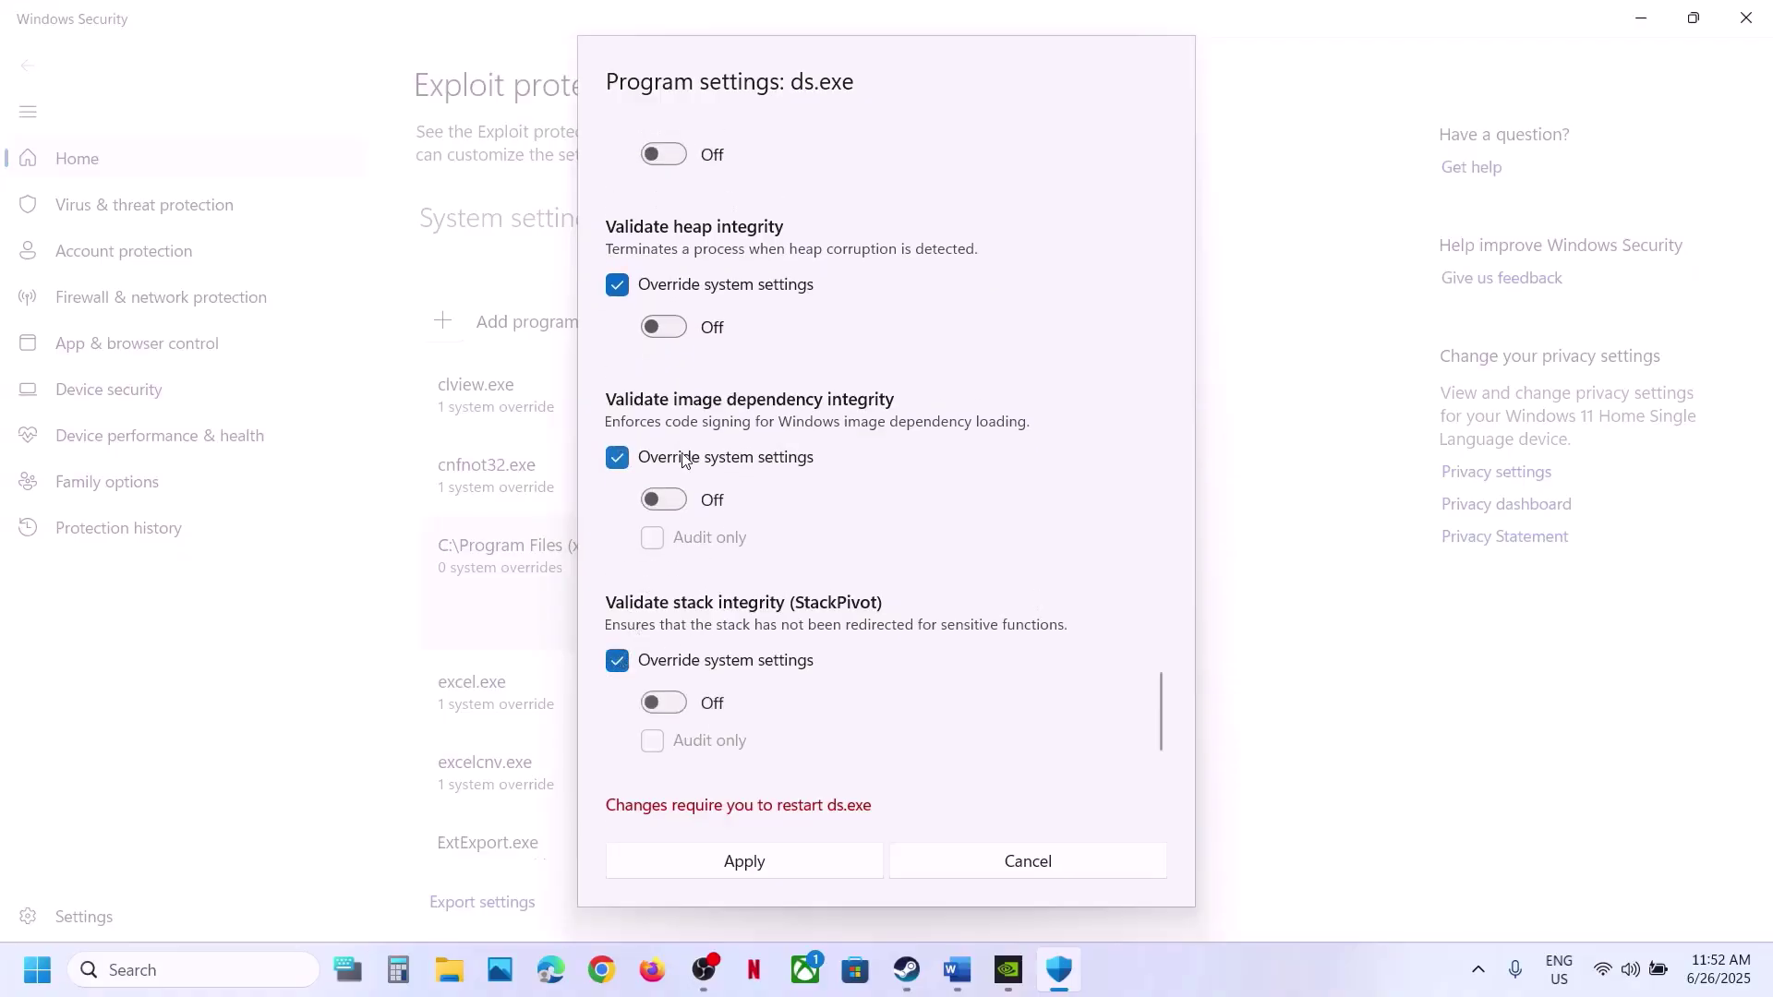
Step: Check the list of ds.exe overrides and apply the program settings
scroll(684, 459, up, 10)
scroll(683, 459, down, 11)
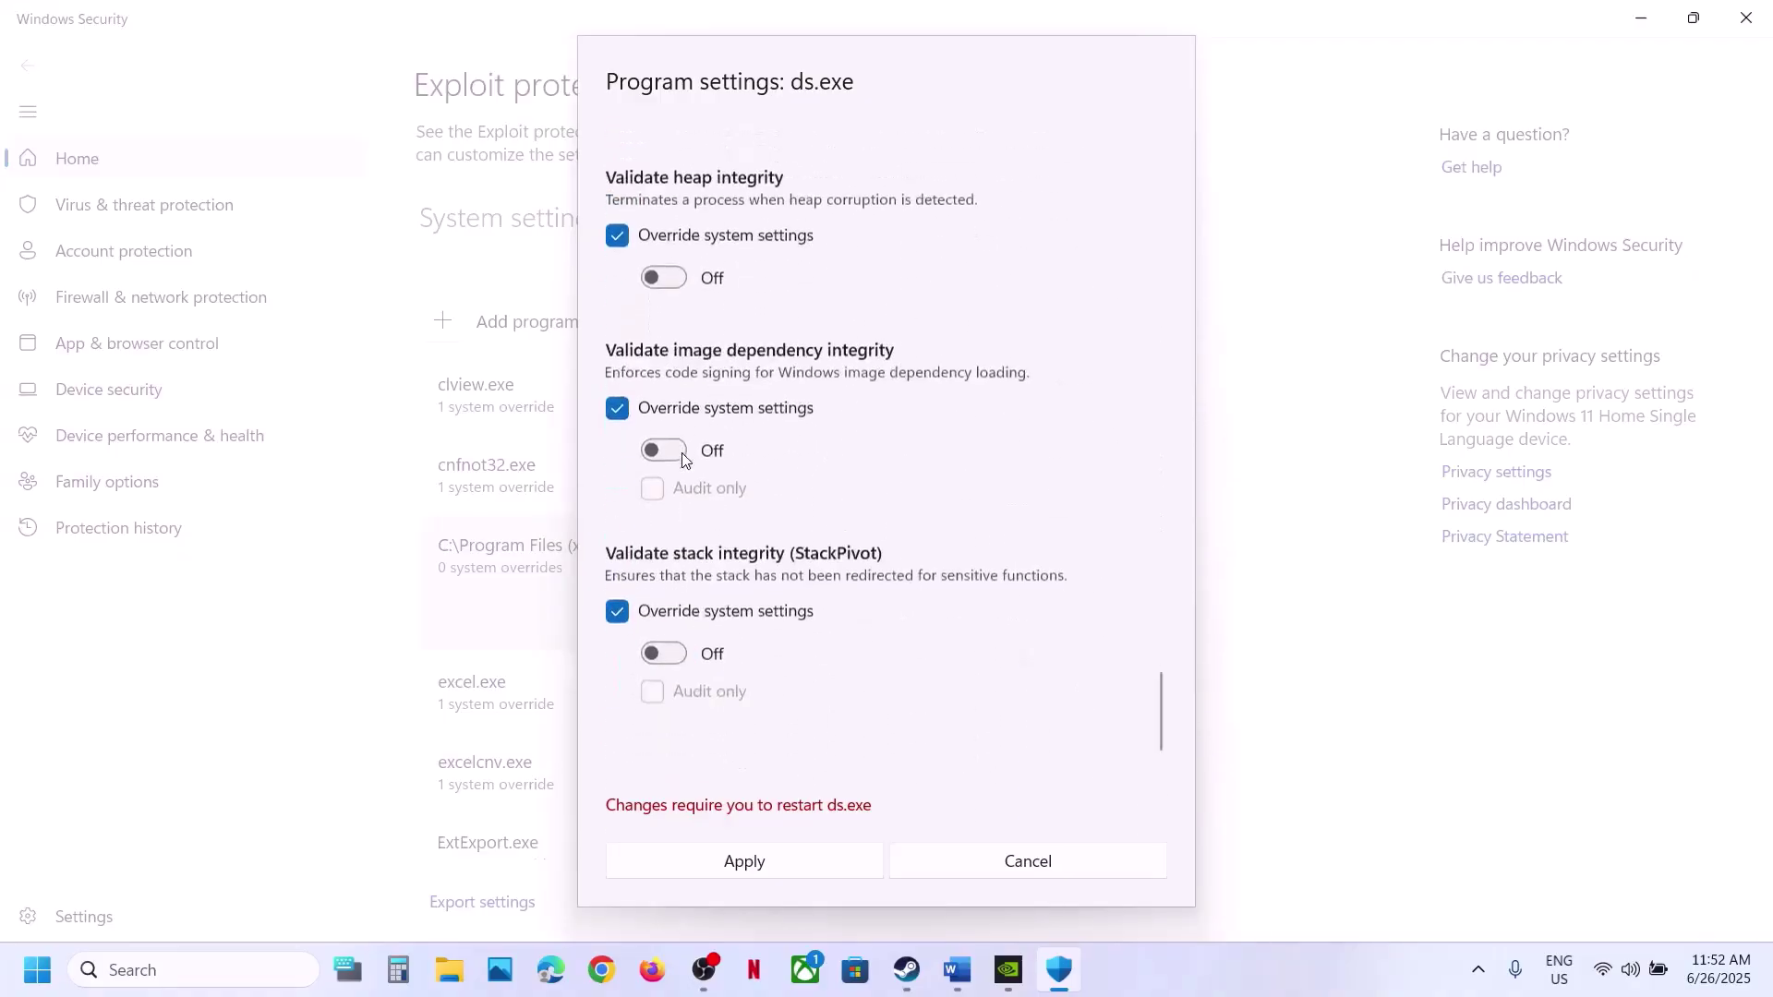
scroll(682, 453, up, 1)
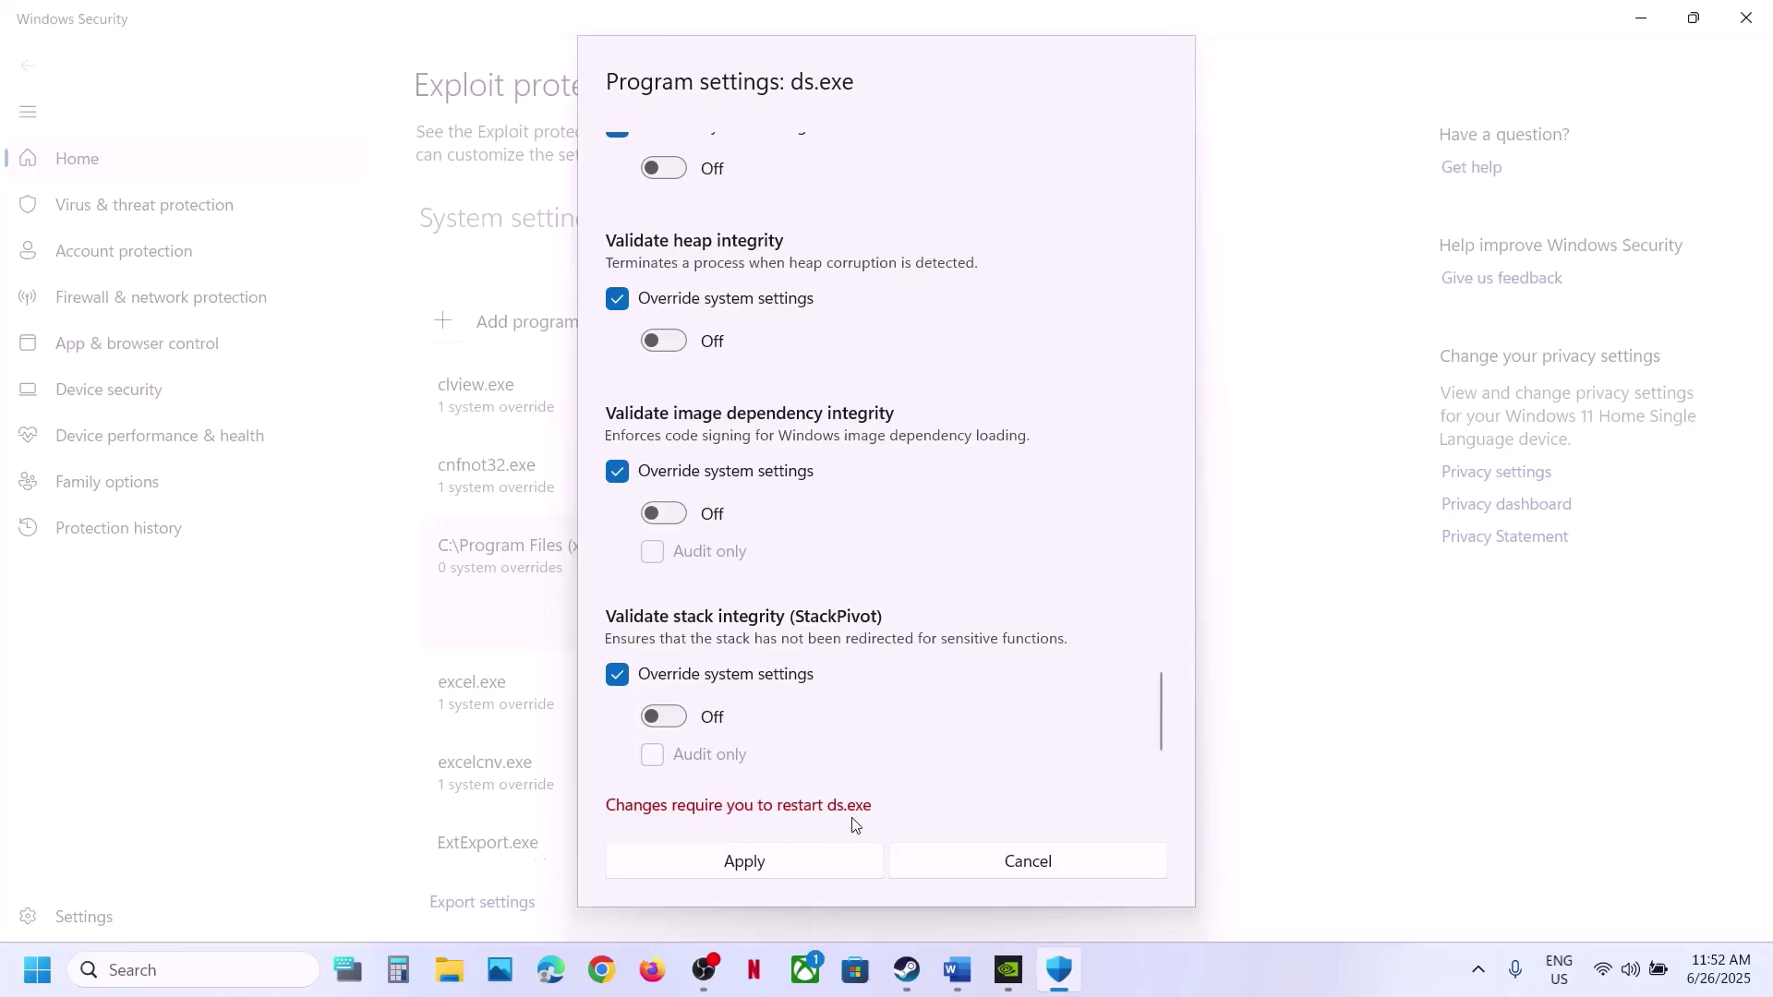
click(781, 872)
click(768, 668)
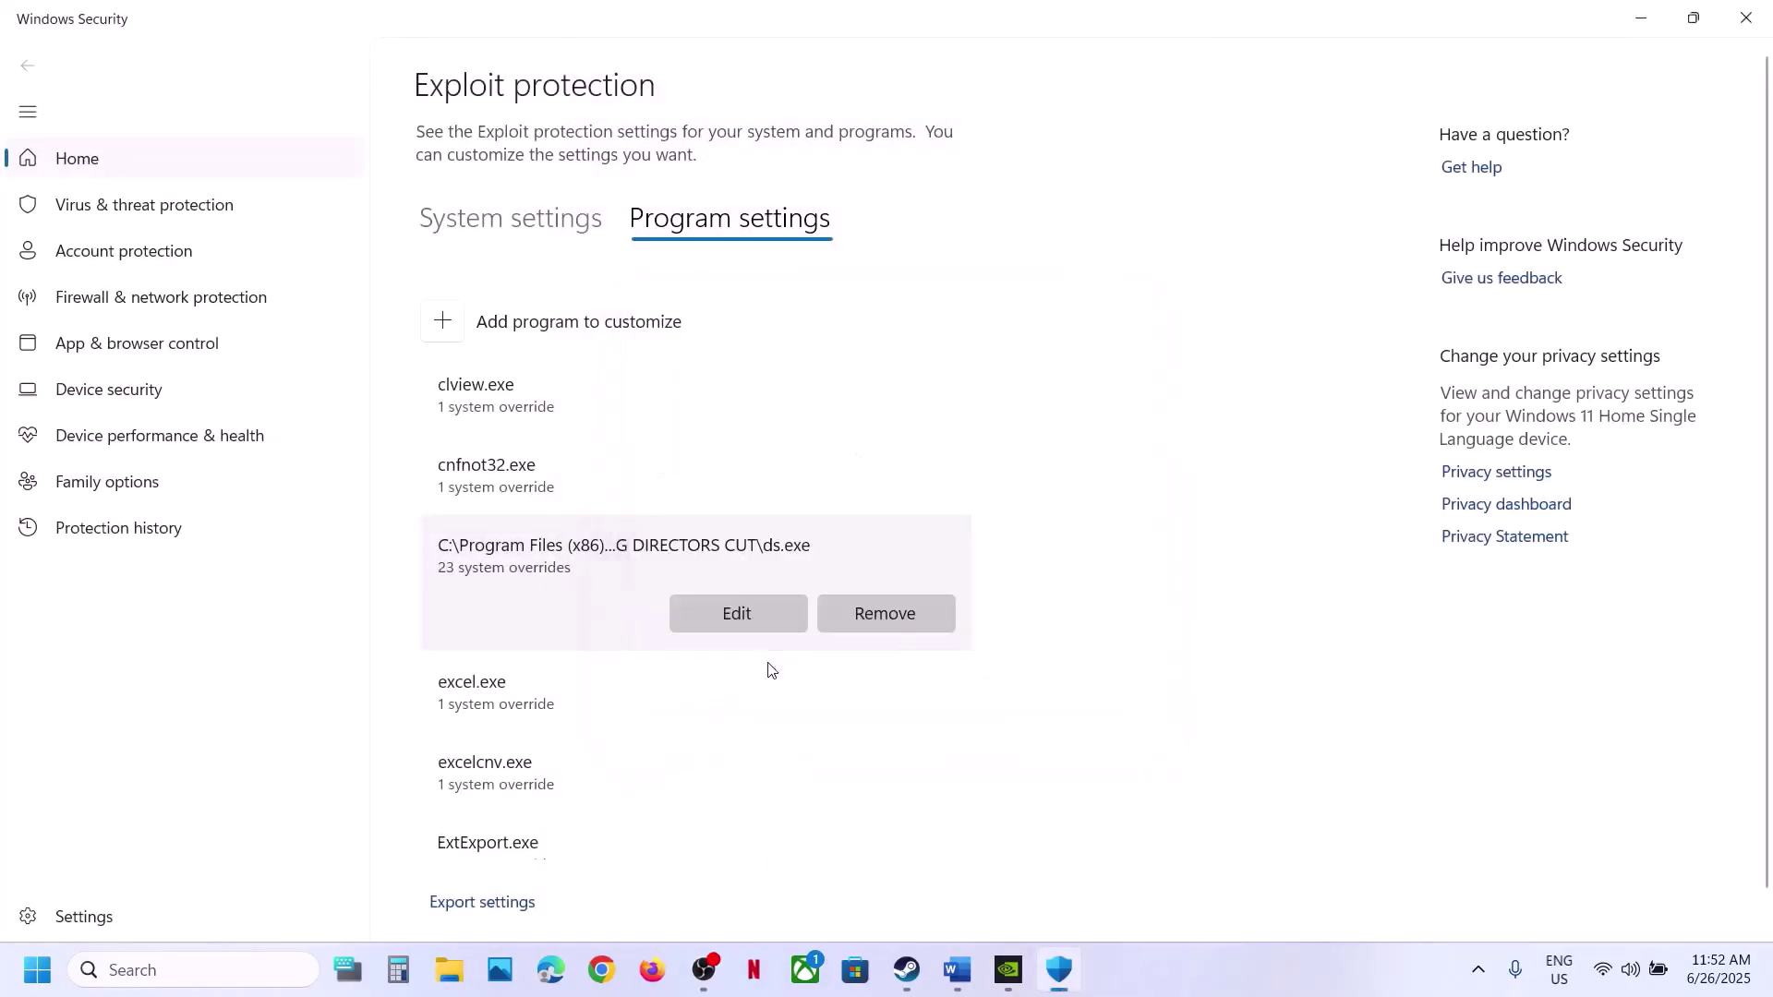
Step: Switch to the Step 2 document in Word, maximize it and read Step 3 on DLSS, memory streaming and graphics settings
click(906, 970)
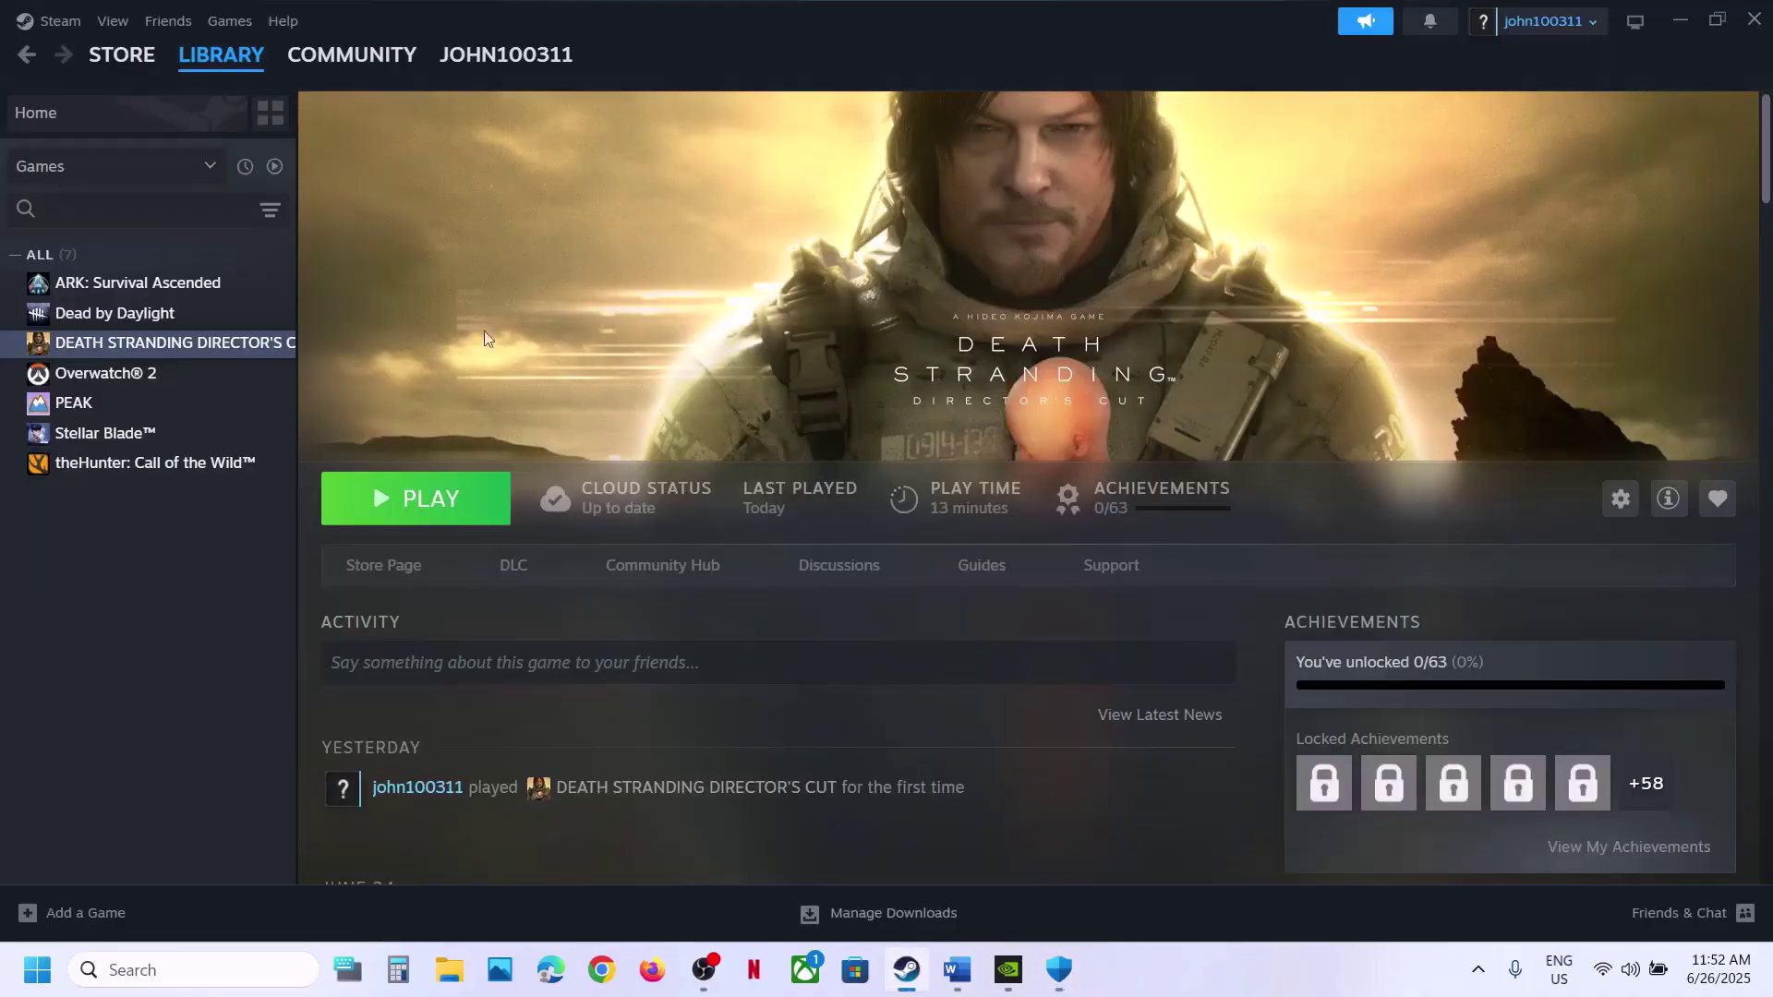
click(957, 970)
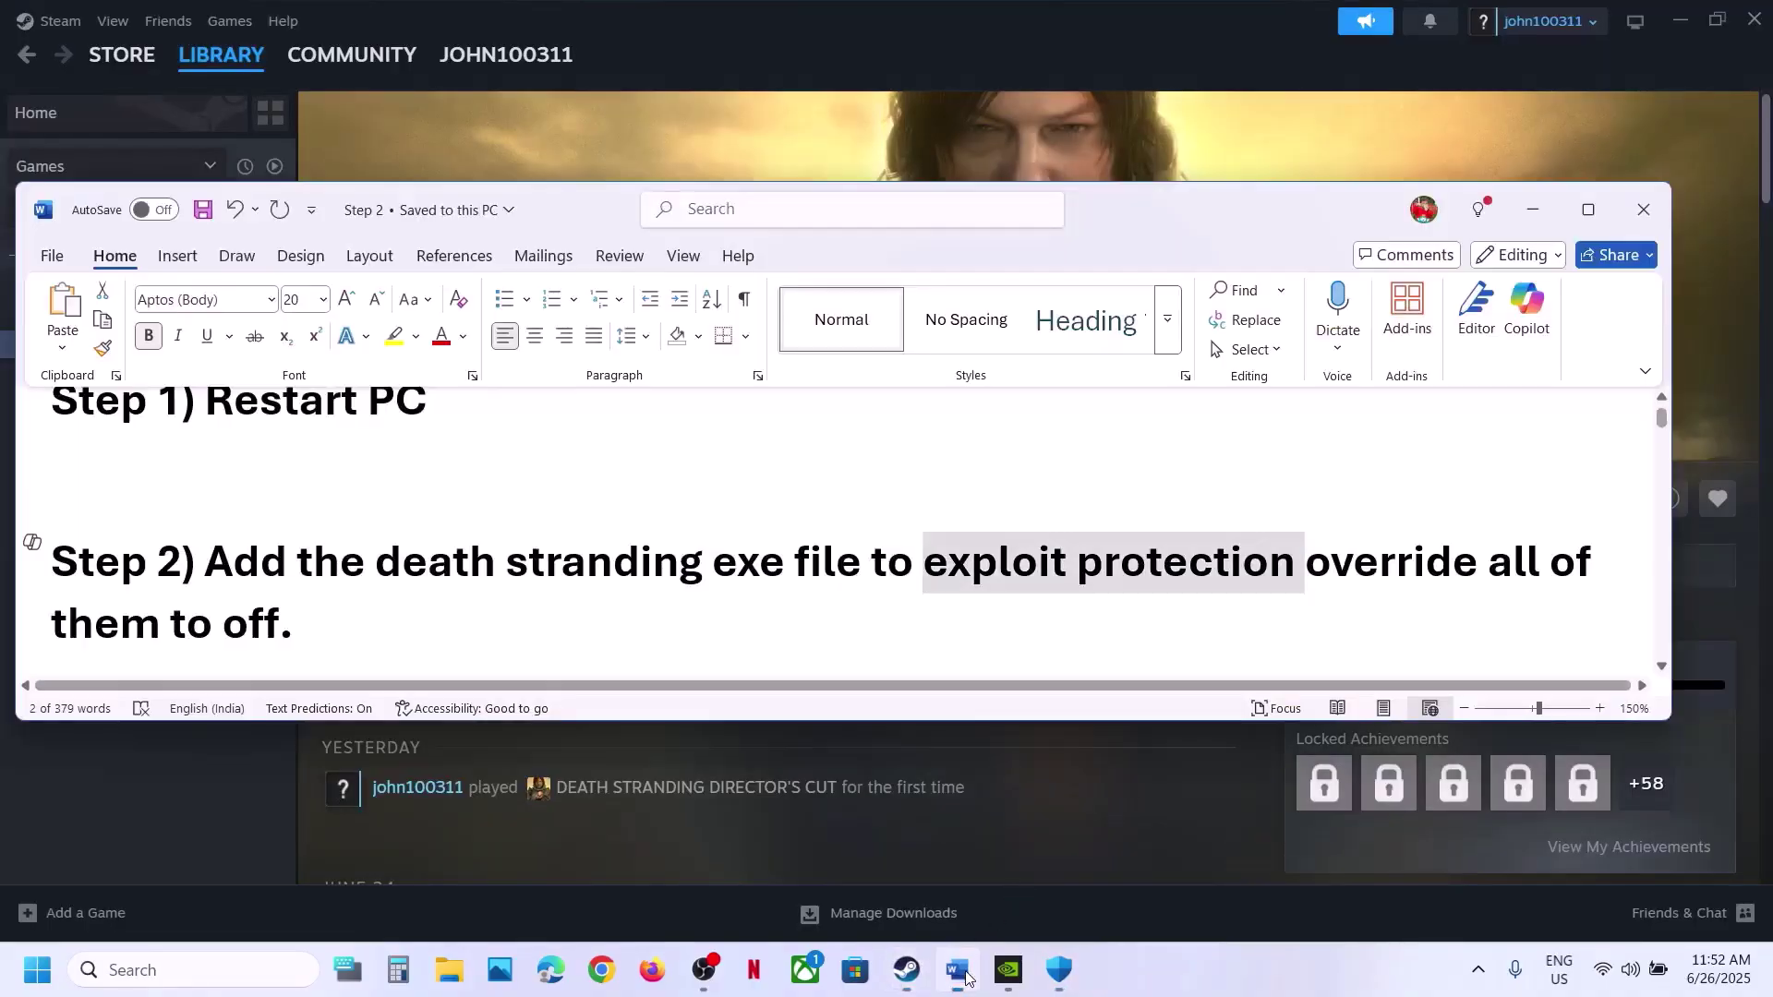
scroll(558, 509, down, 5)
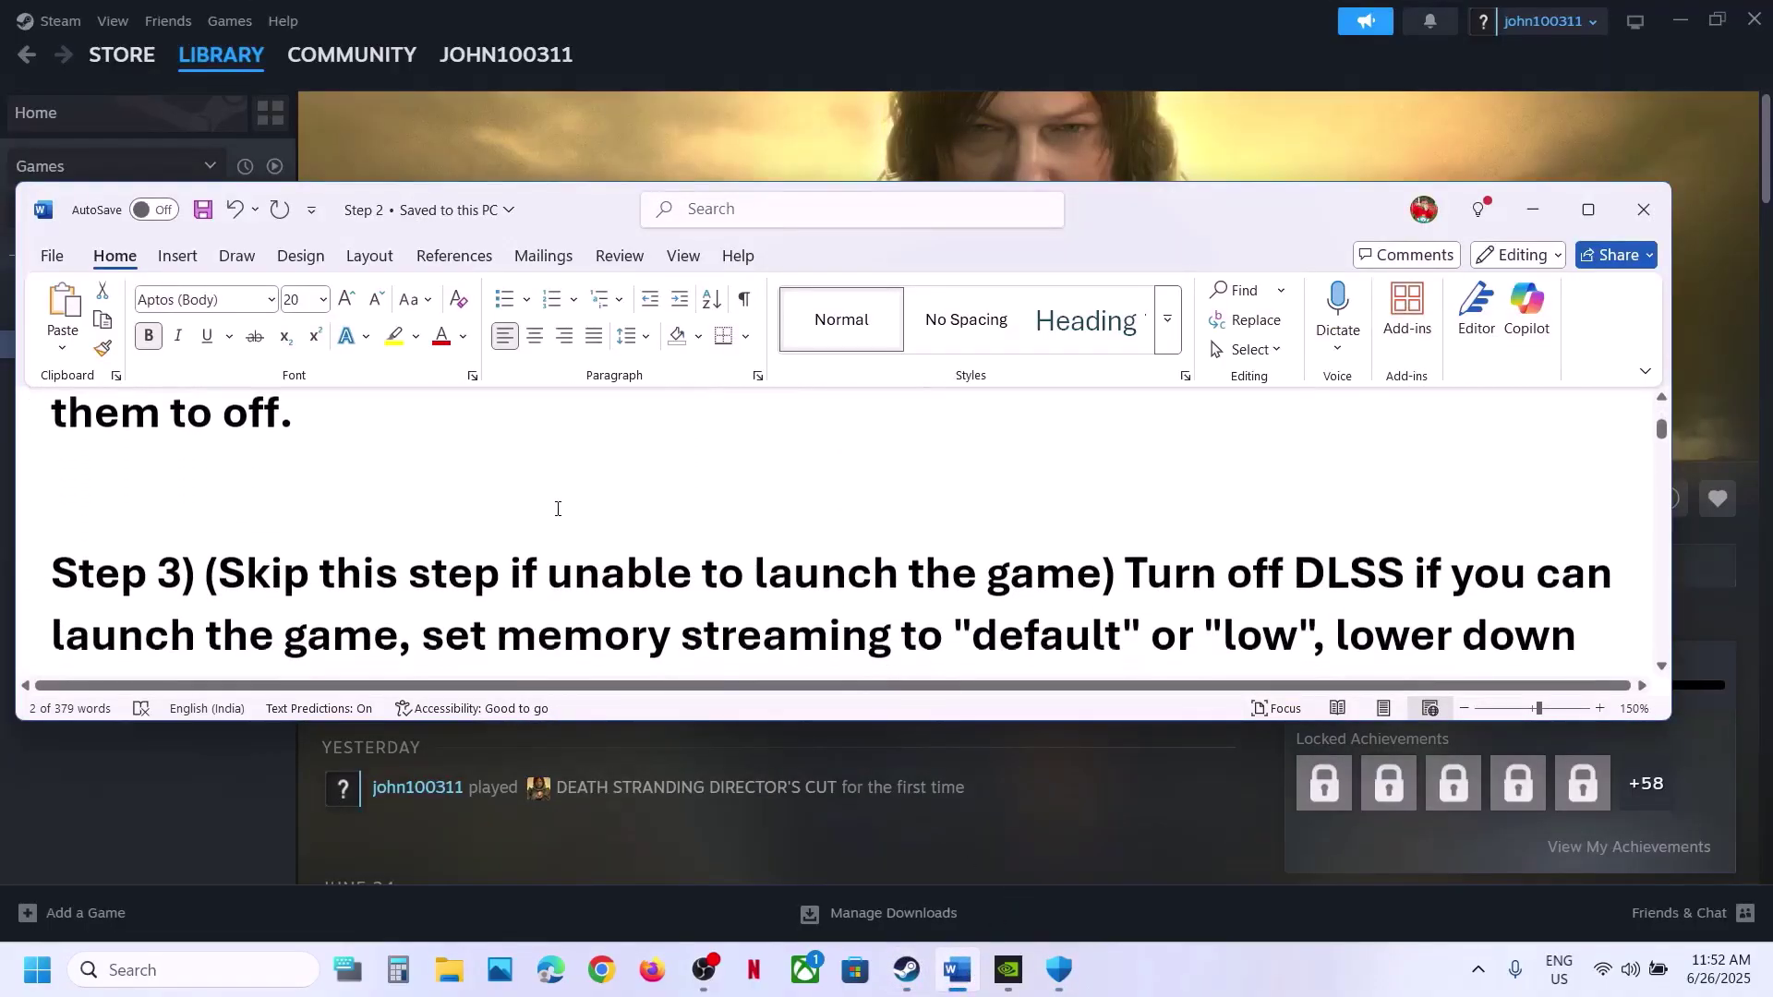
click(1589, 210)
scroll(999, 517, up, 4)
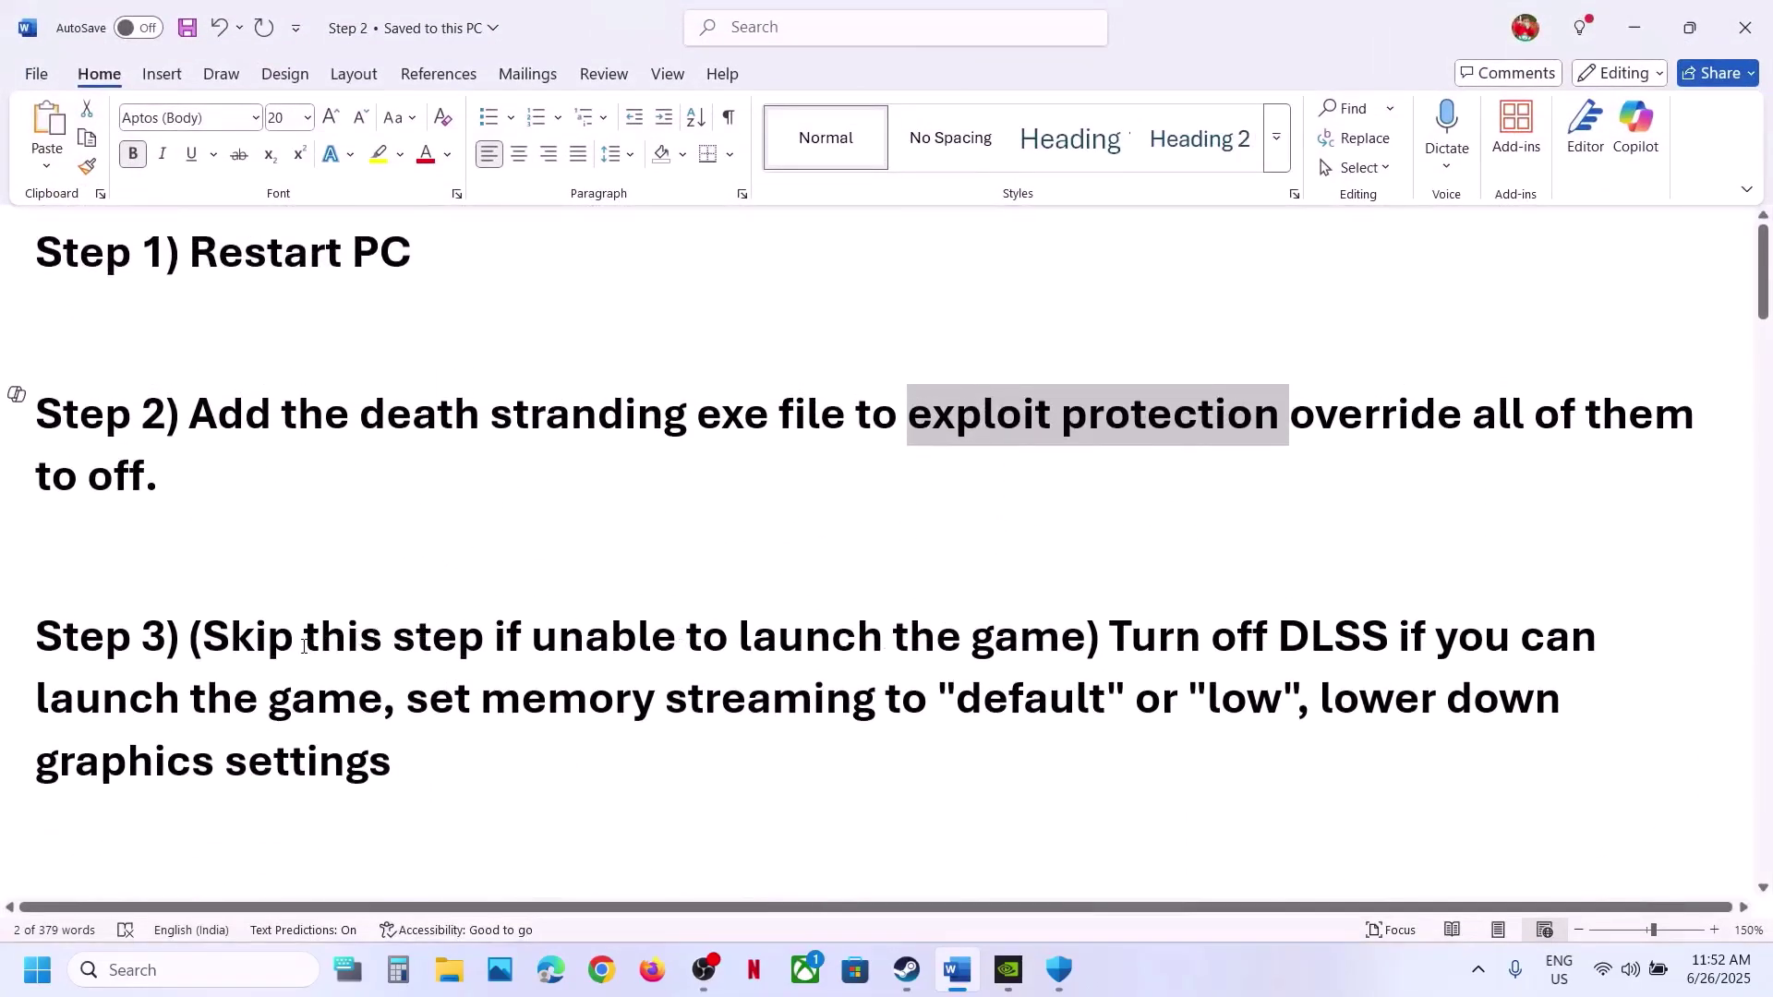
drag(304, 646, 970, 646)
click(1092, 699)
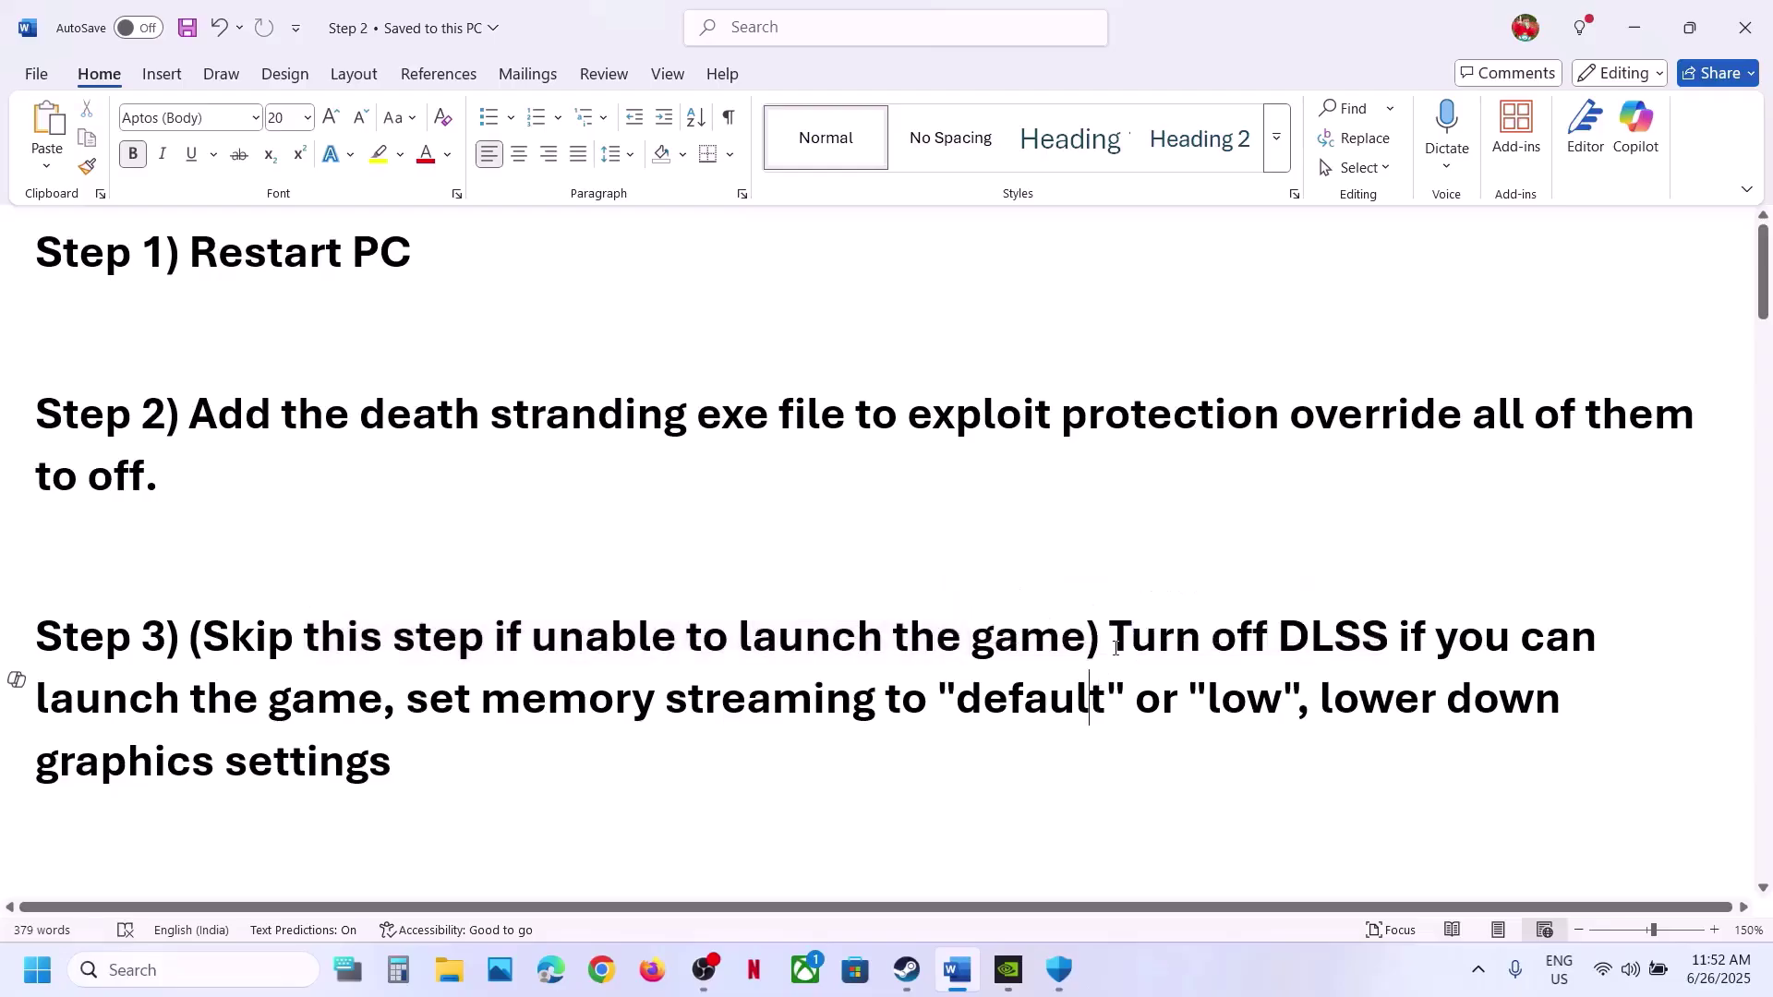
drag(1117, 645, 1360, 643)
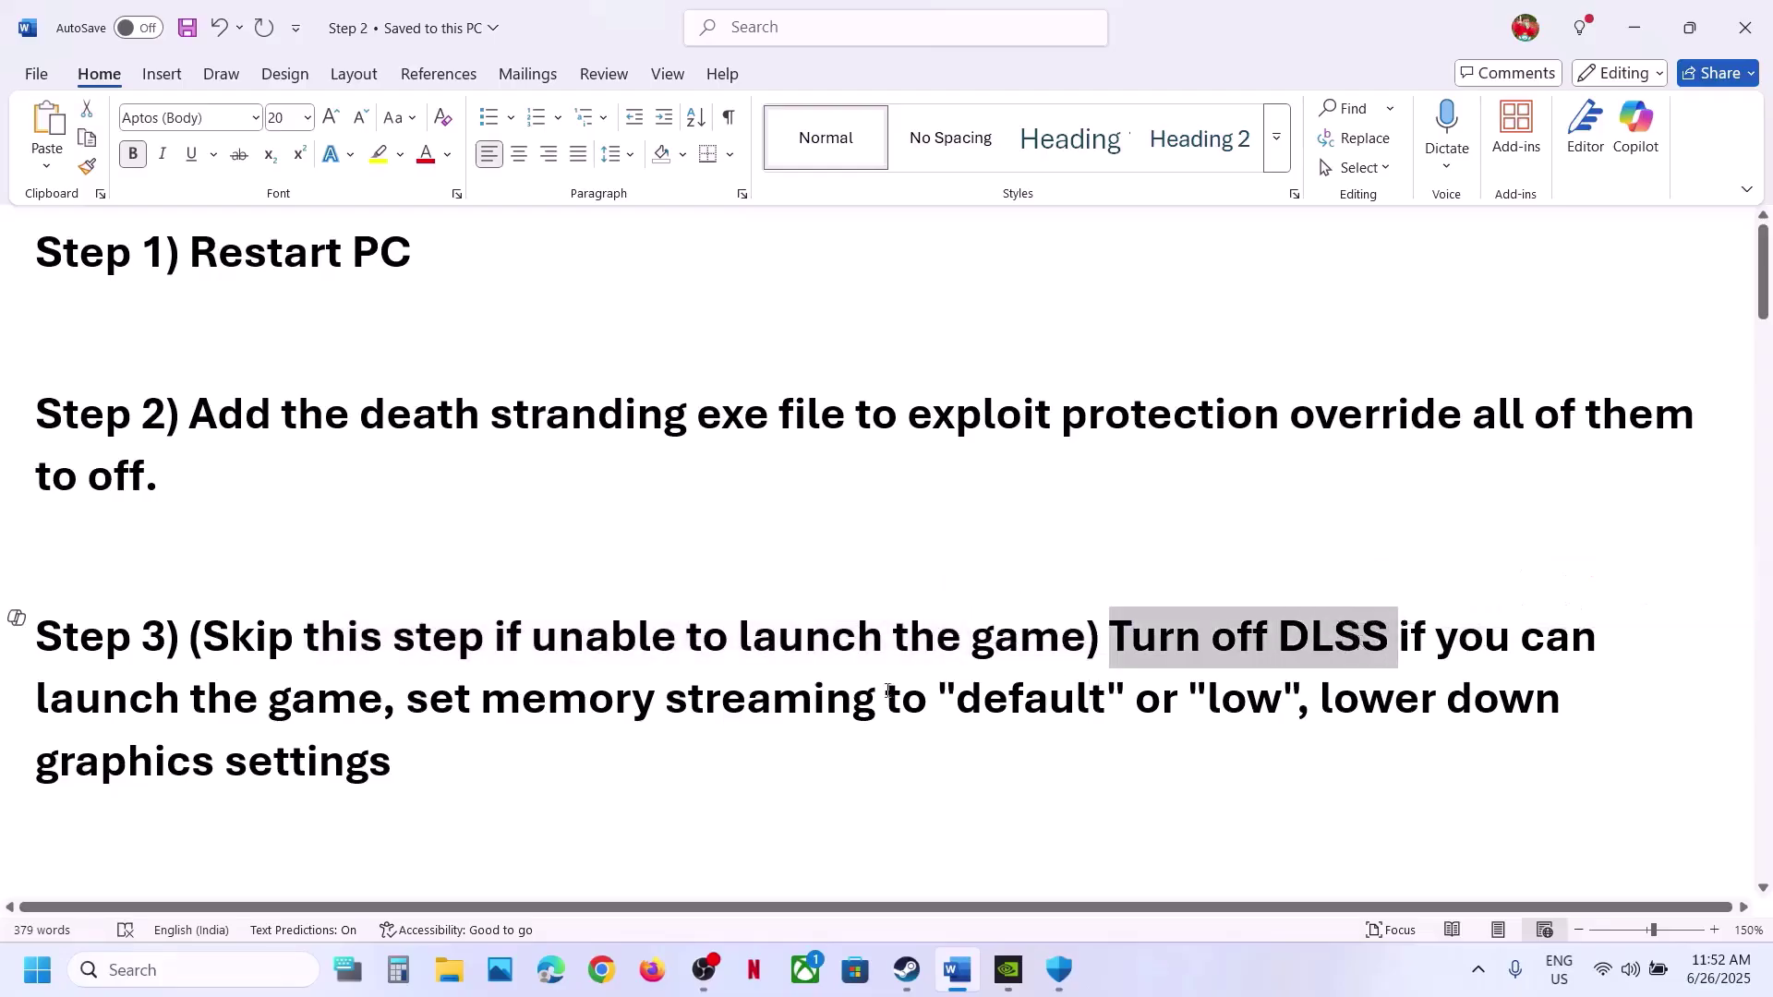
drag(421, 700, 1389, 744)
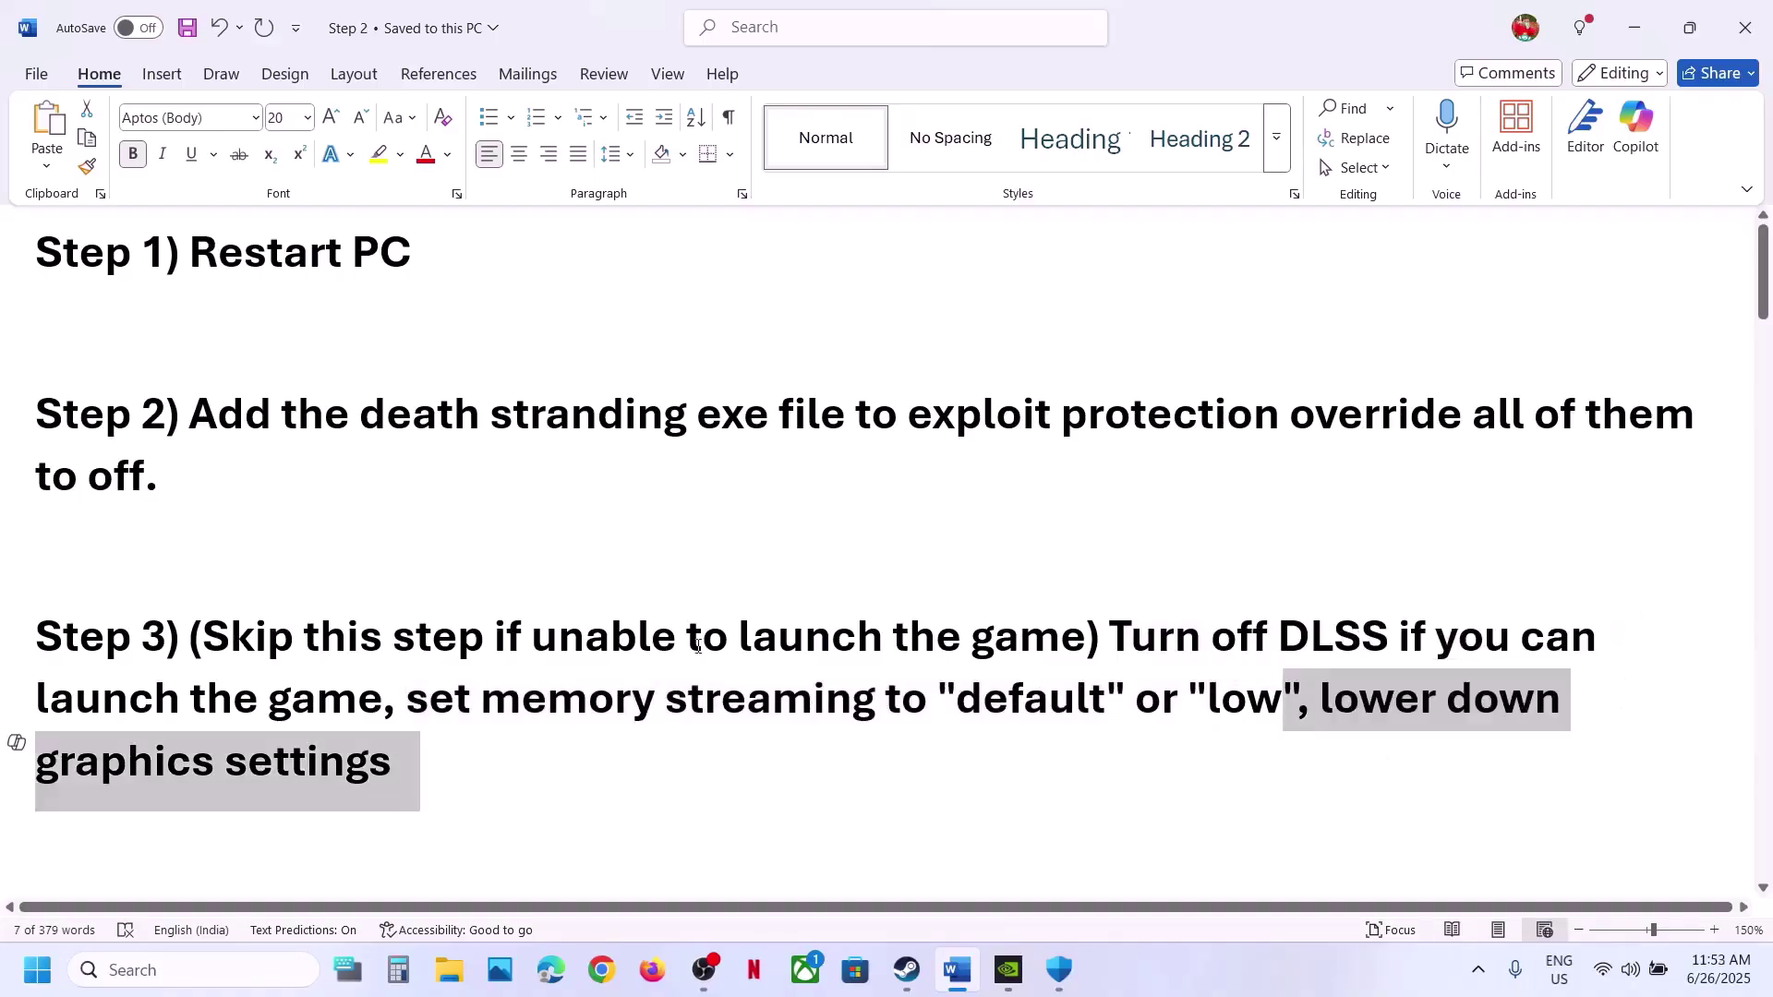
drag(197, 650, 970, 647)
Step: Switch to Death Stranding Director's Cut and open the Graphics Settings from the game's options
click(904, 970)
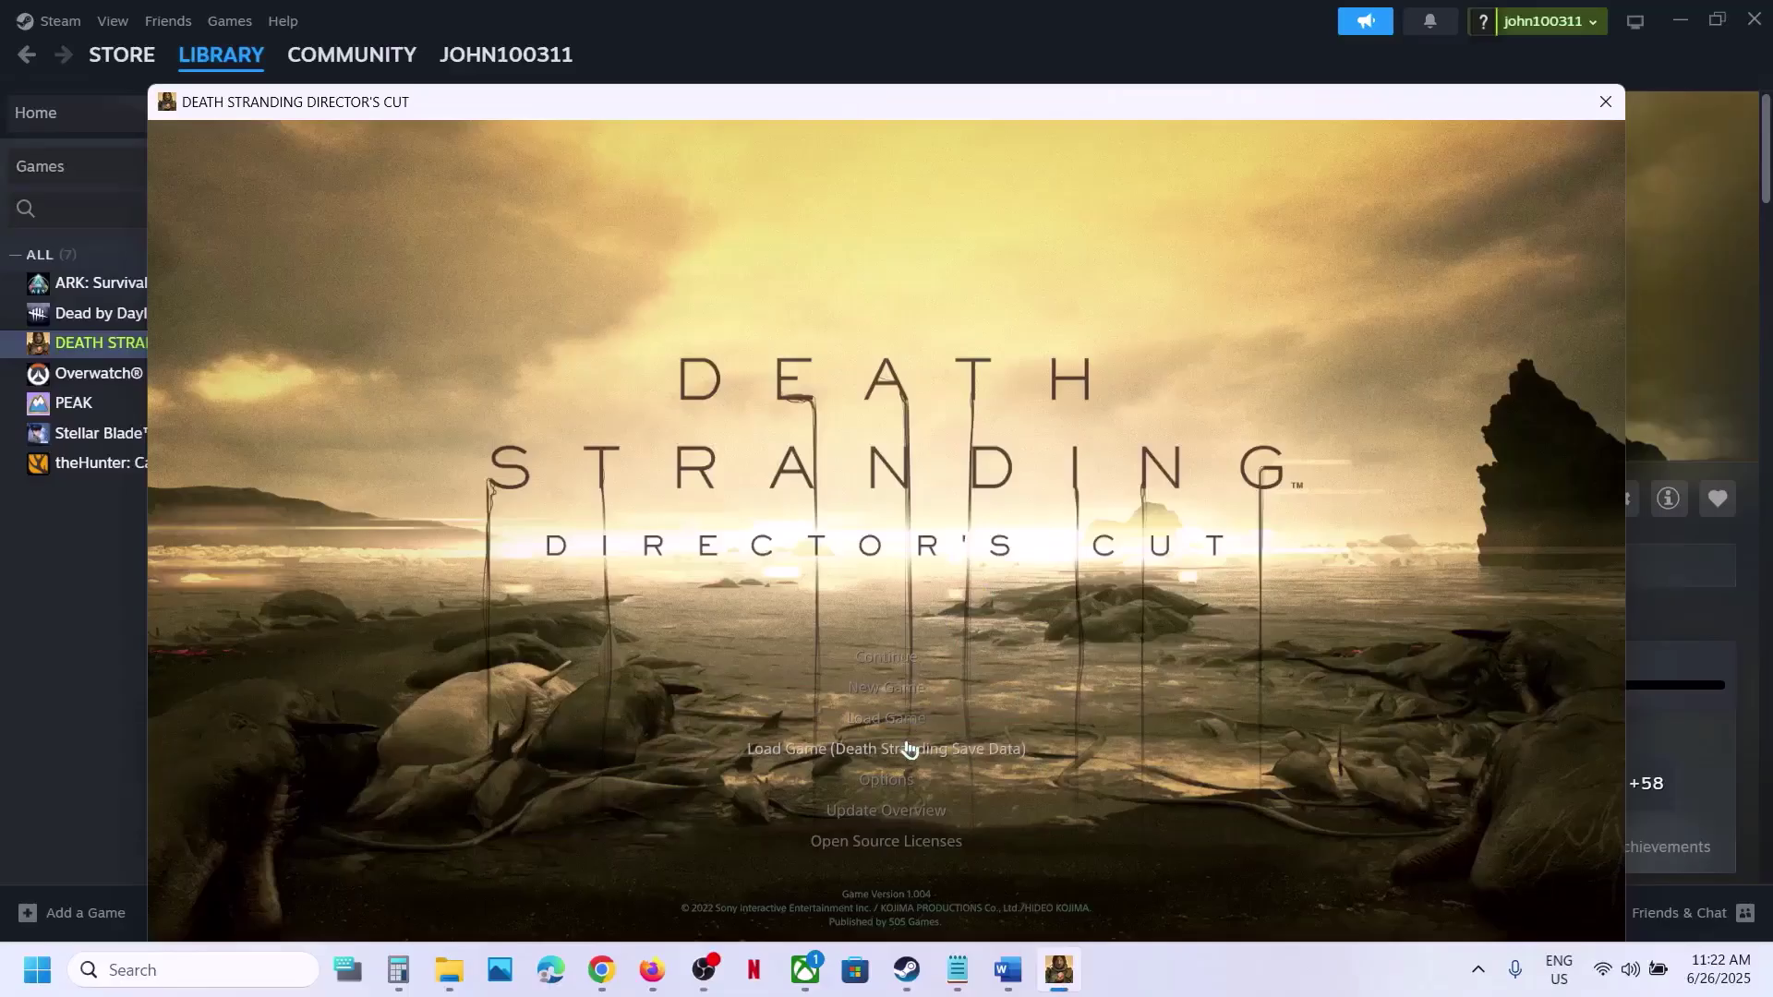
click(892, 790)
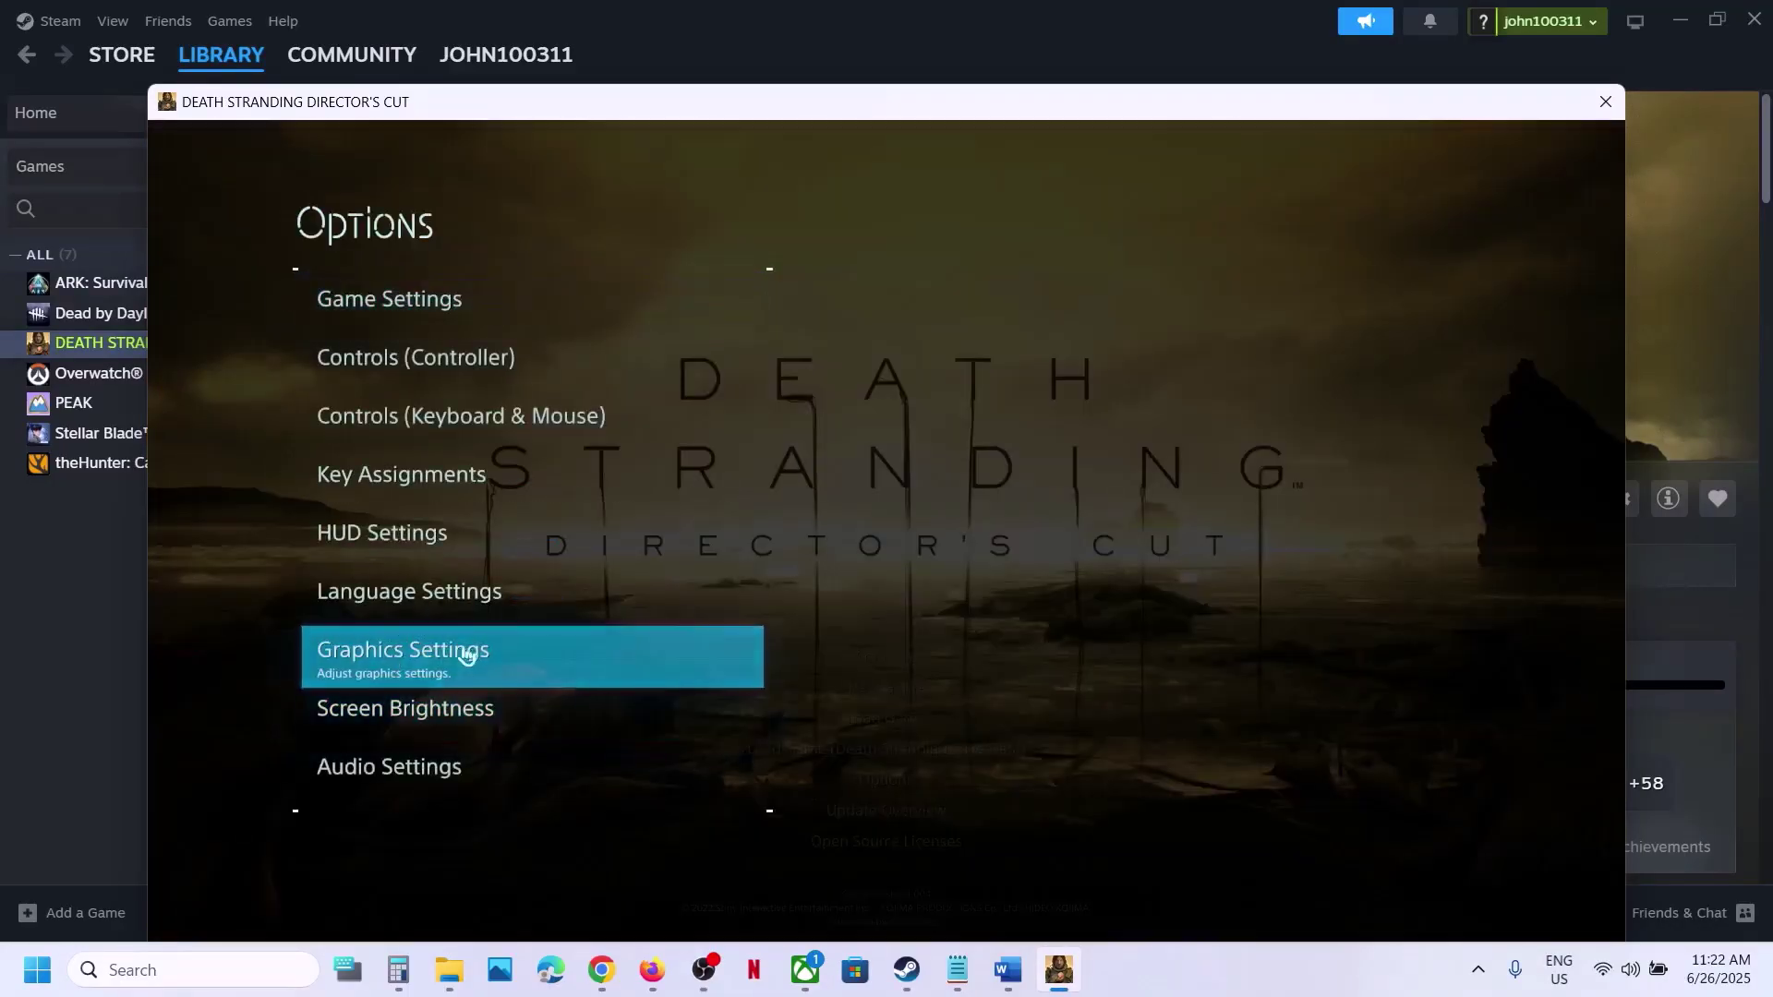
click(412, 663)
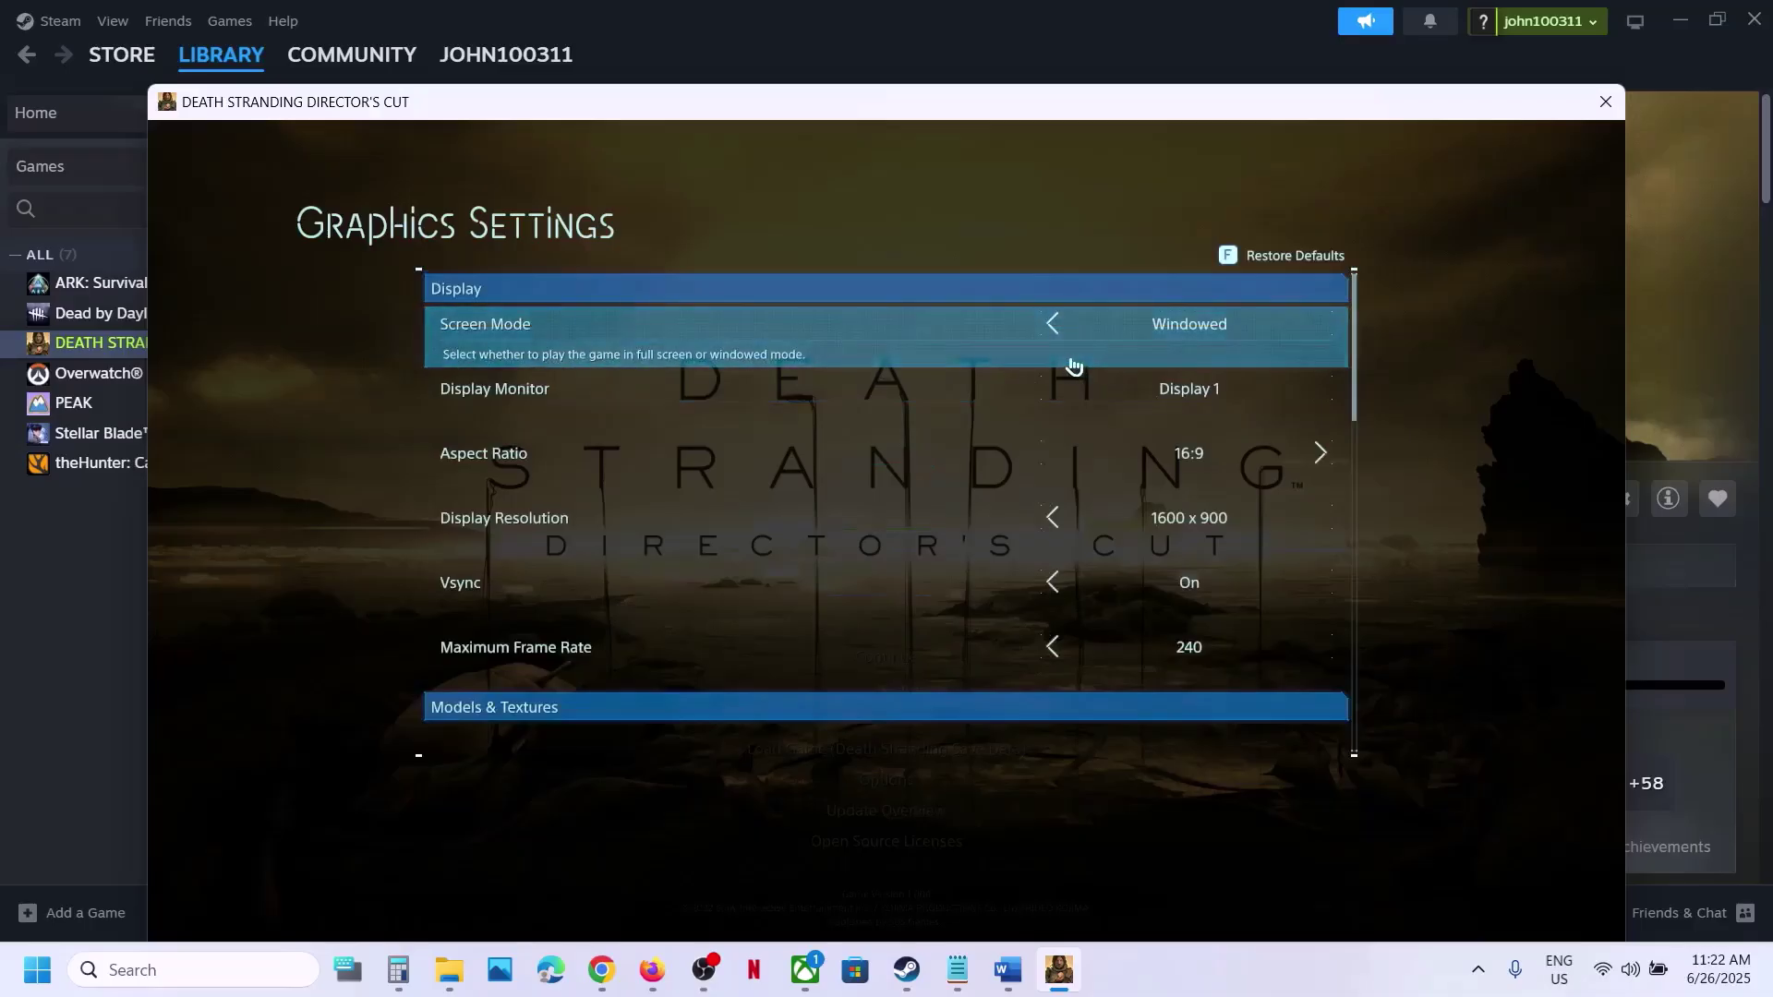
Step: Set NVIDIA DLSS to Off in the Post-Processing section and confirm the graphics settings
key(Down)
key(Down)
key(Down)
key(Down)
key(Down)
key(Down)
key(Down)
key(Down)
key(Down)
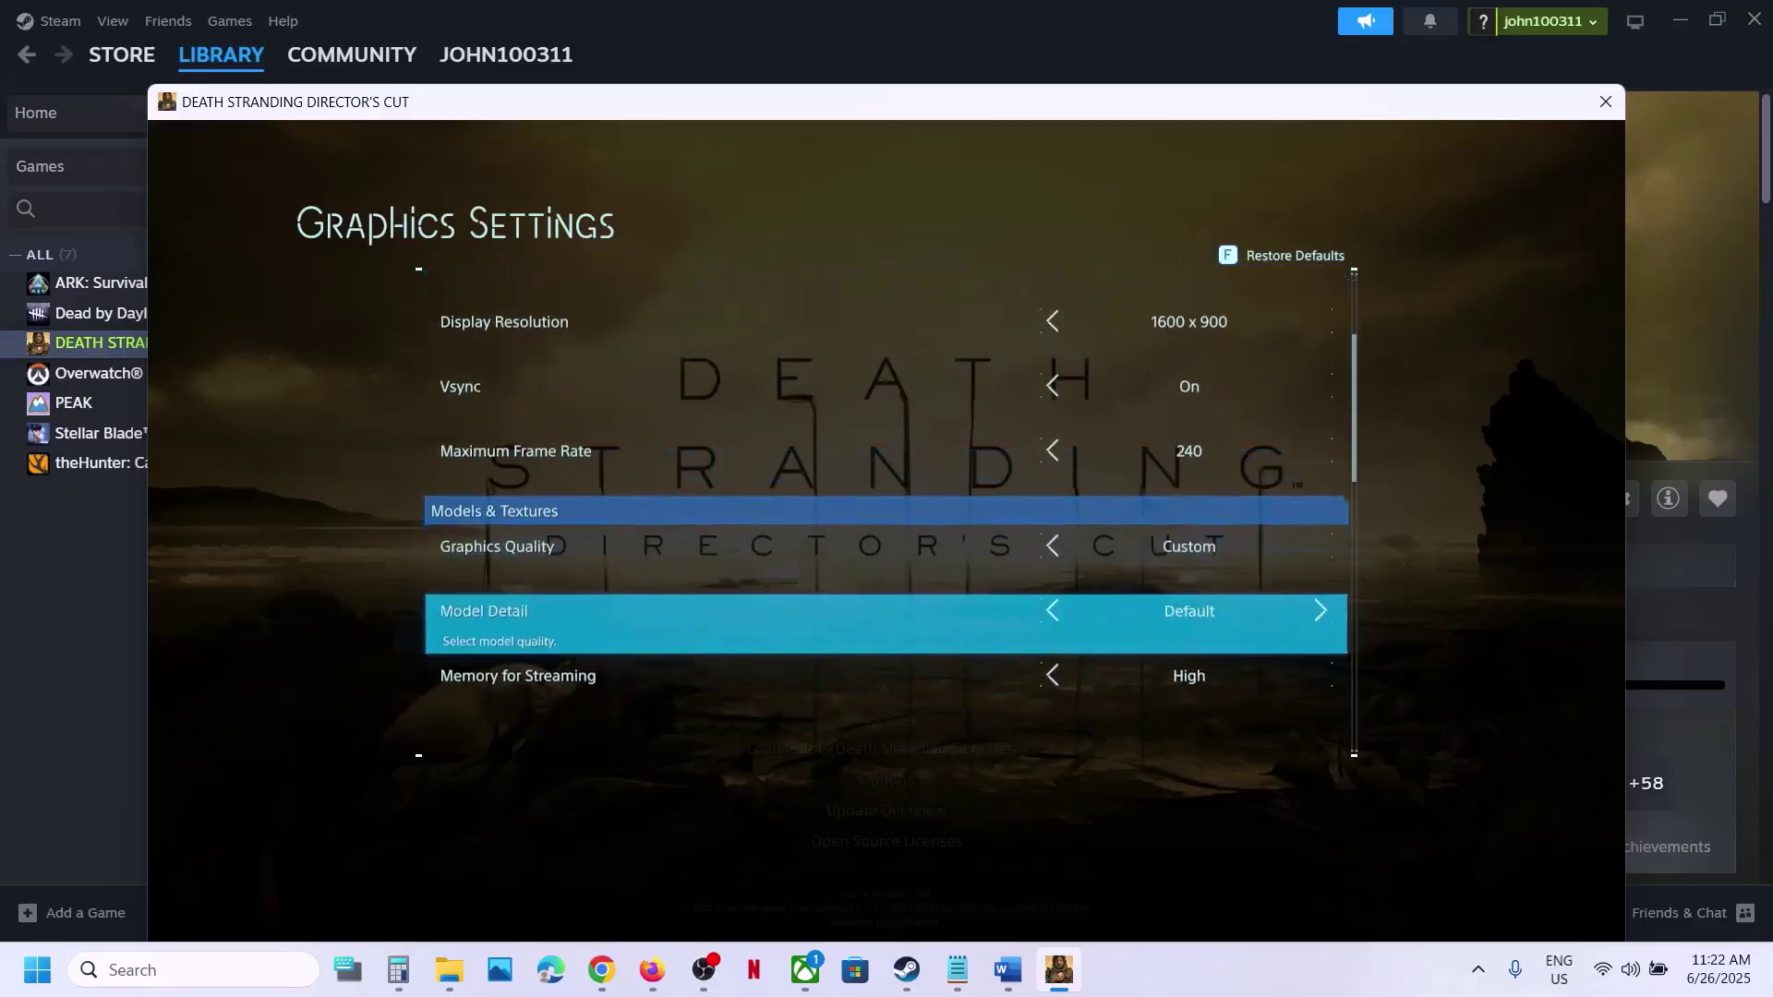
key(Down)
key(Down)
key(Down)
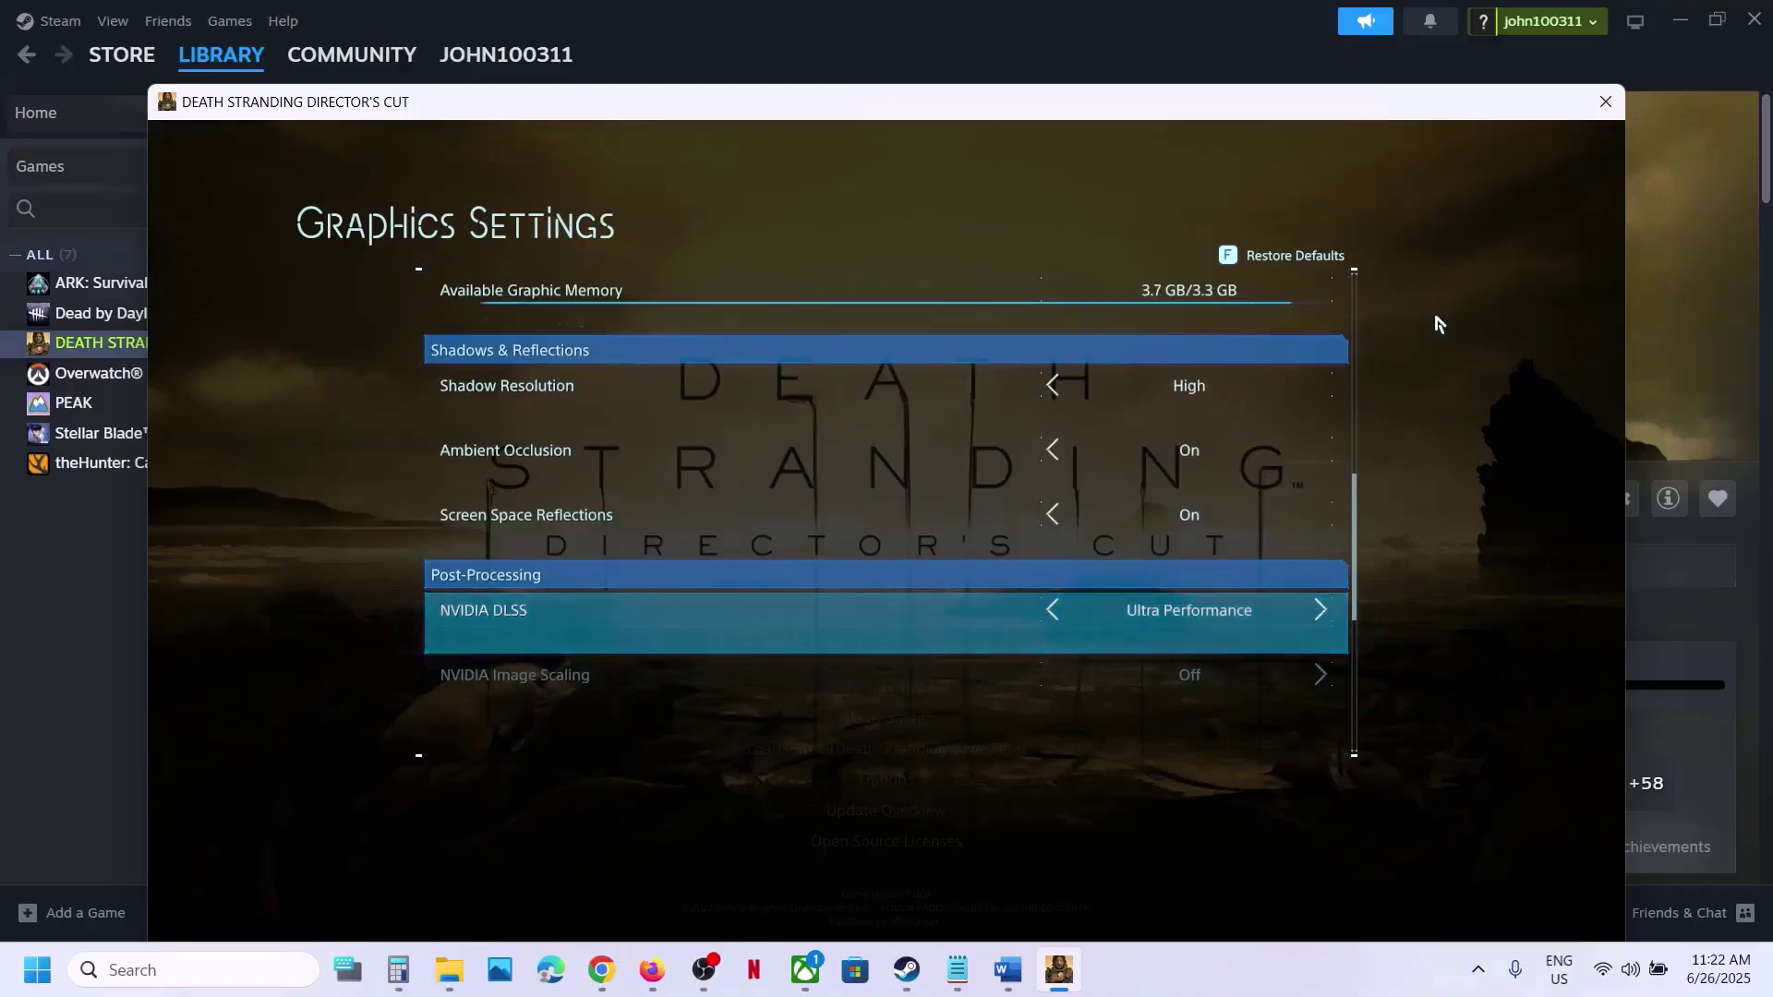
click(1054, 614)
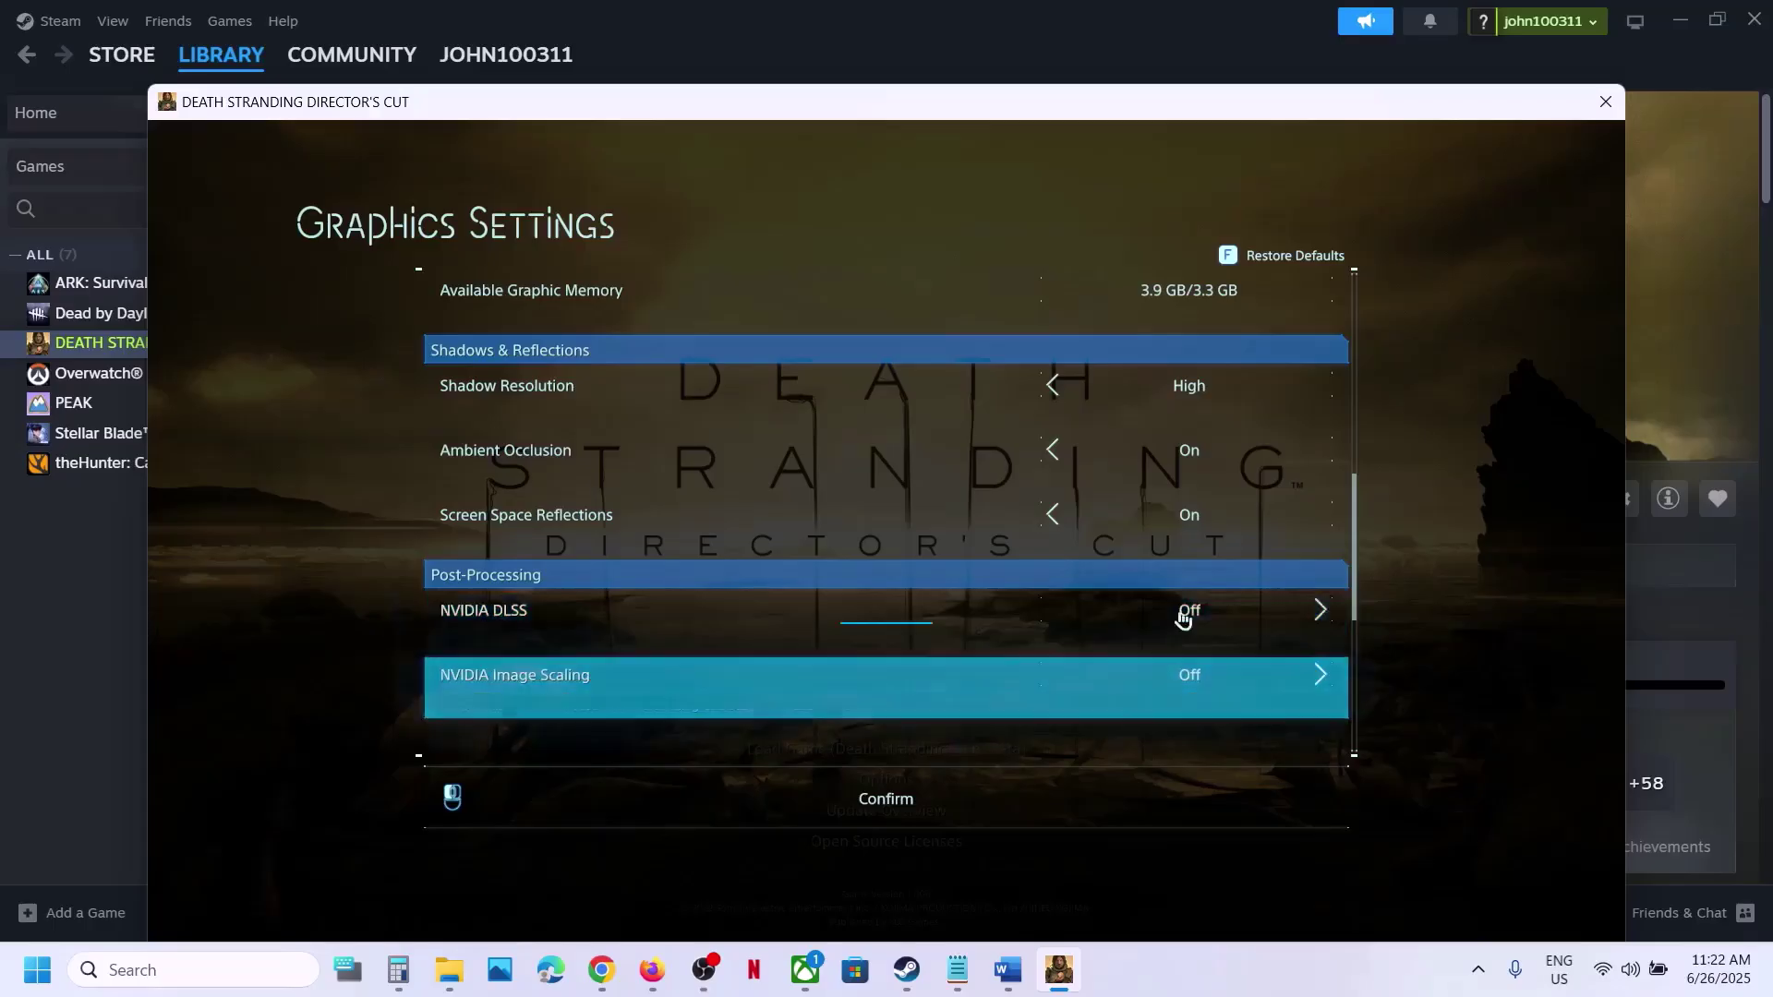
click(892, 821)
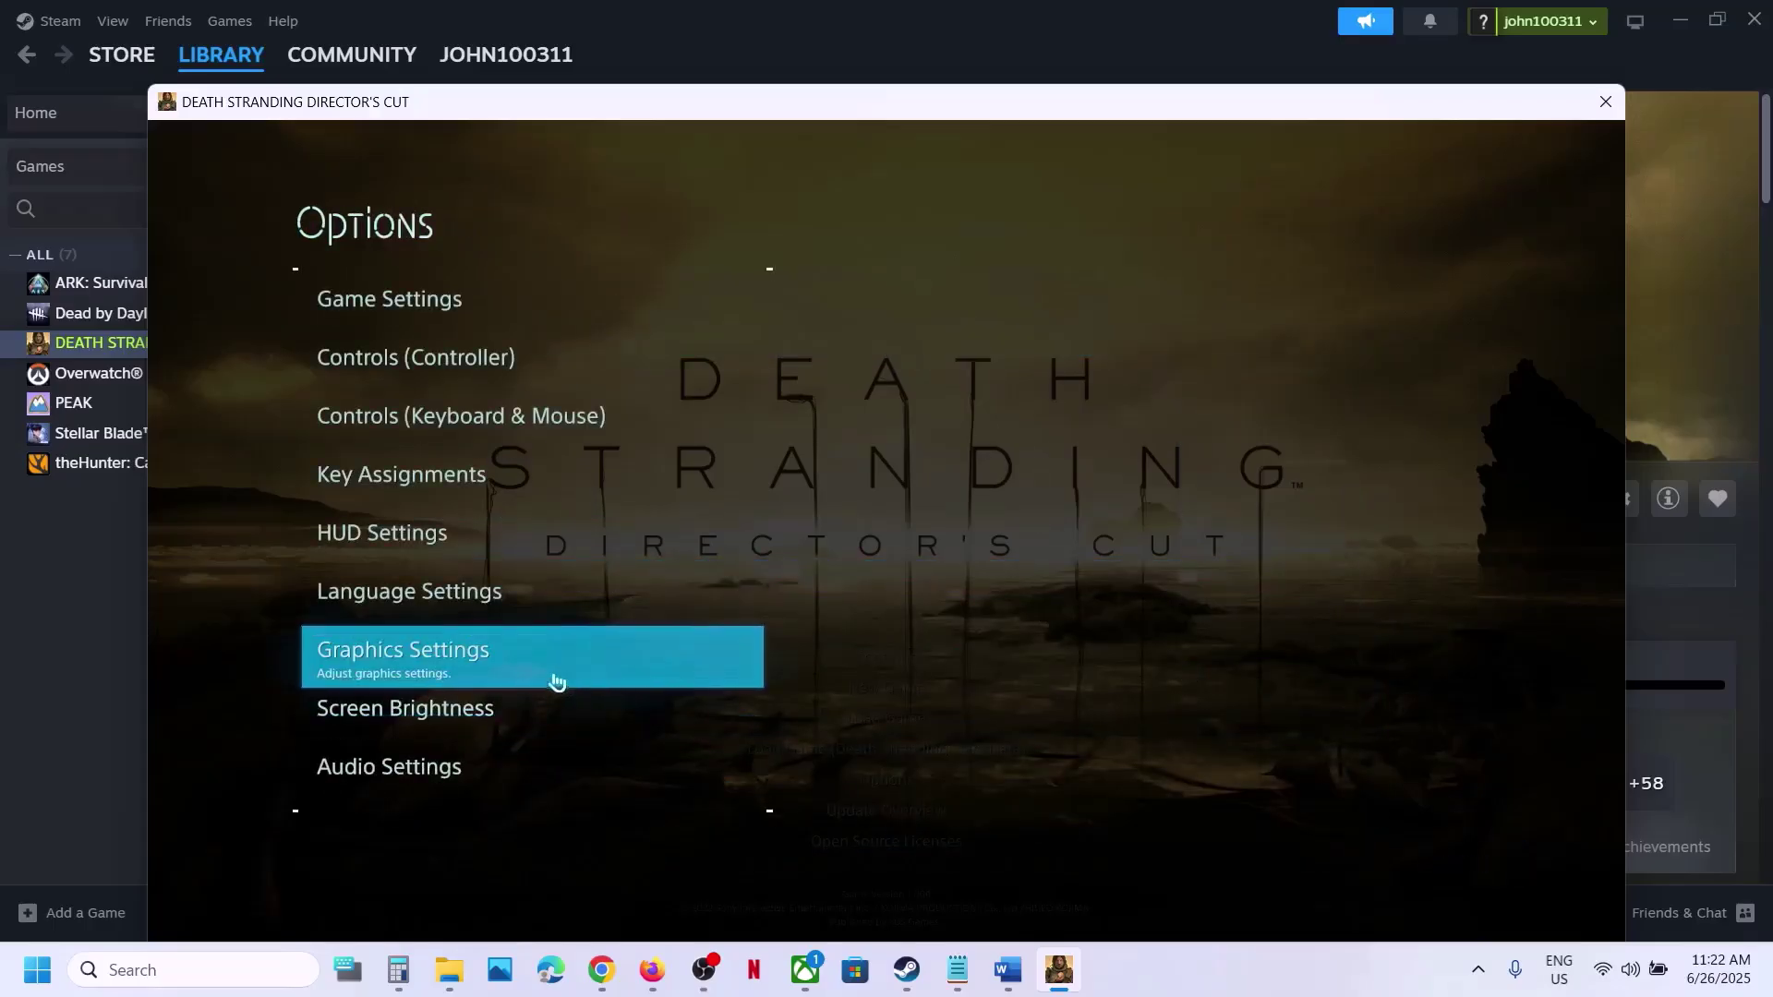
Step: Open the Graphics Settings, set Memory for Streaming to Low under Models & Textures, and confirm the change
click(493, 675)
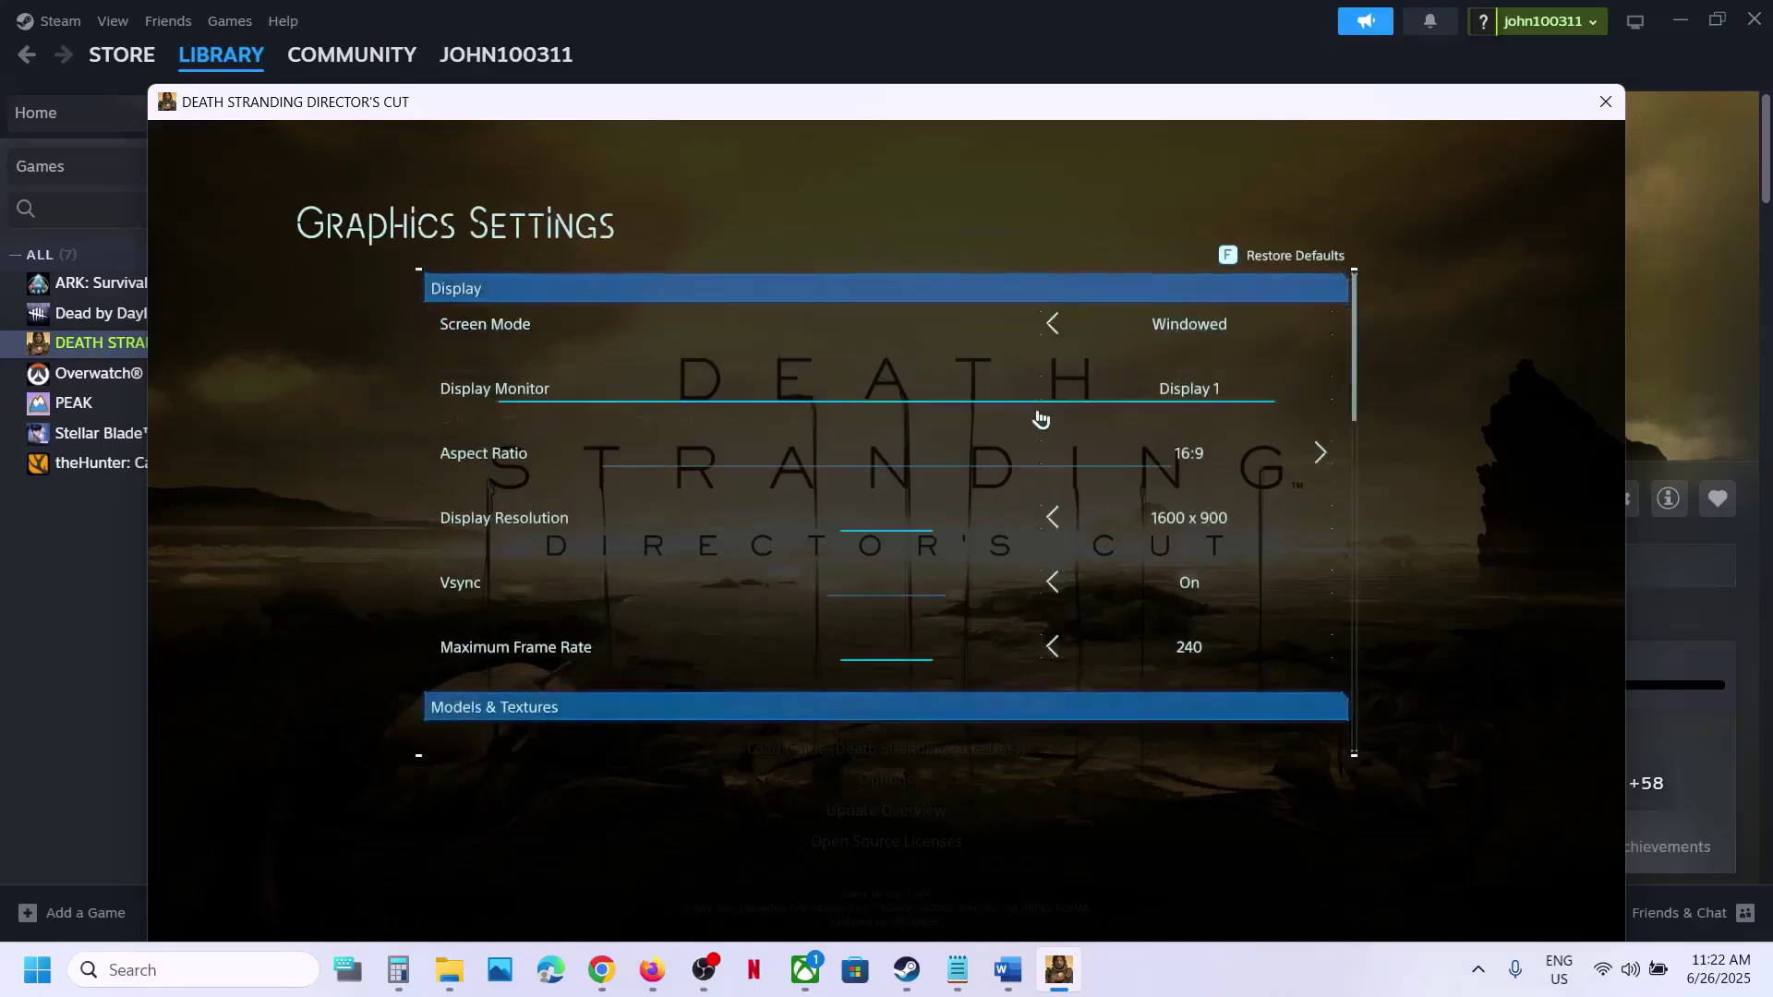
key(Down)
key(Down)
key(Down)
key(Down)
key(Down)
key(Down)
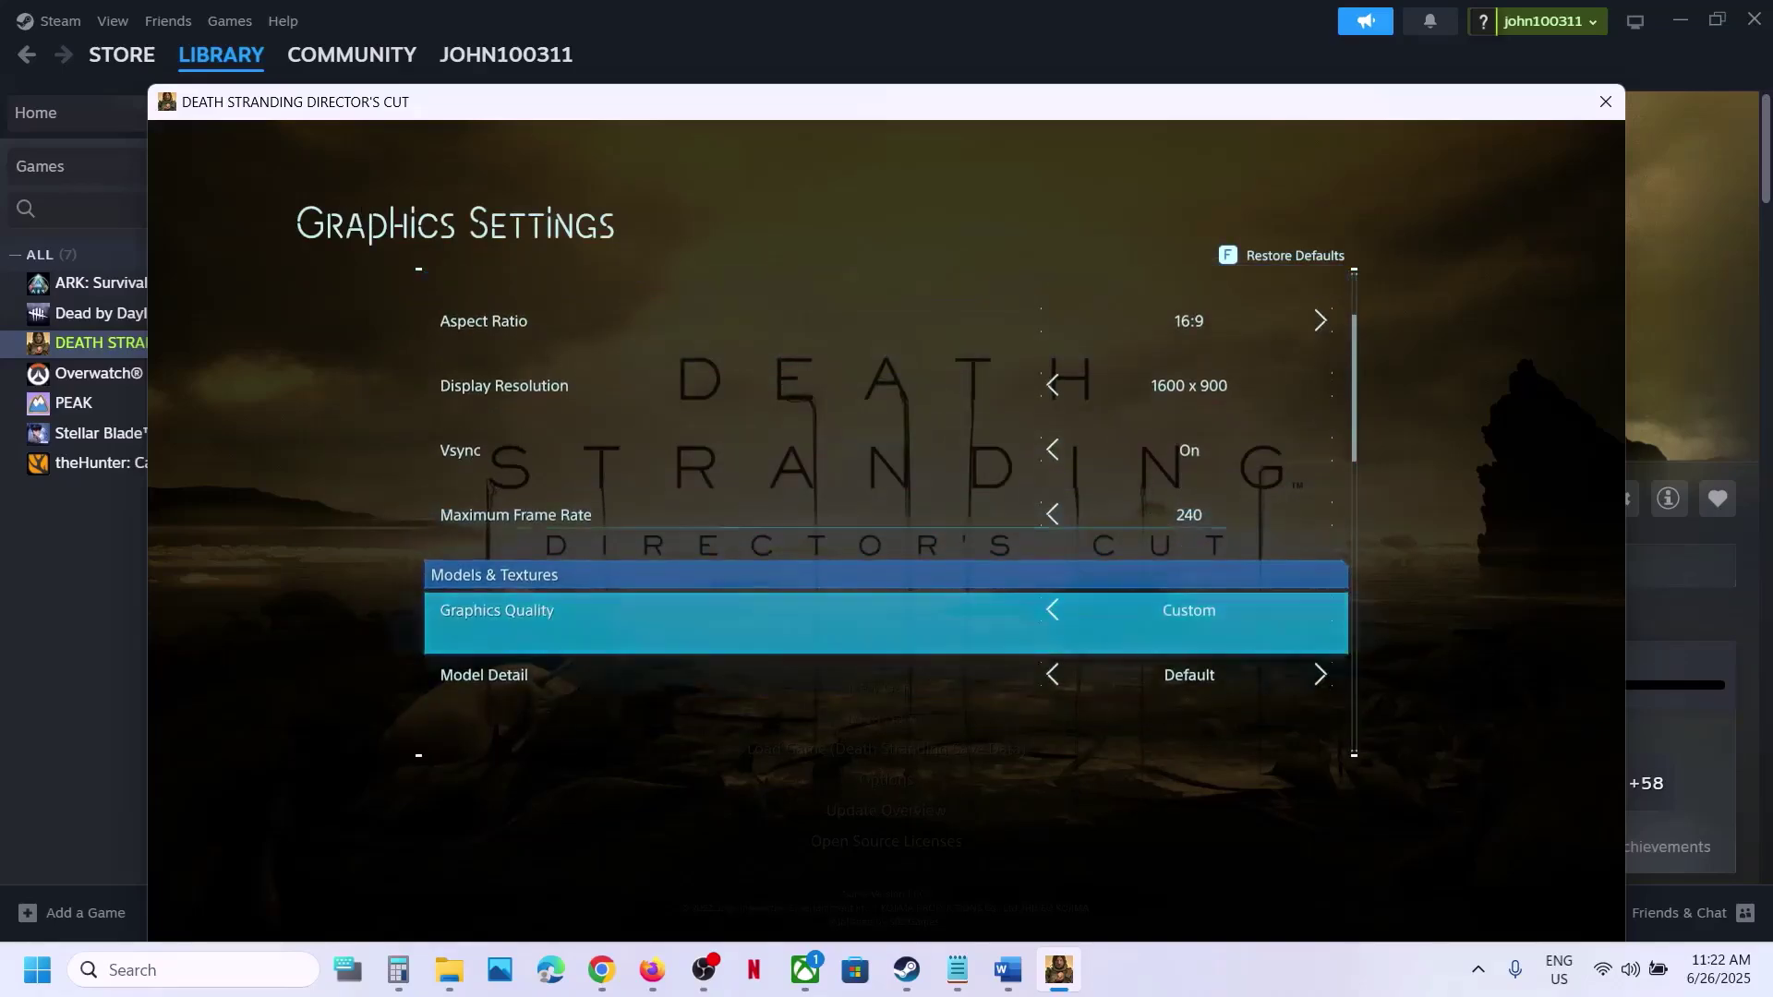
key(Up)
key(Up)
key(Up)
key(Up)
key(Up)
key(Up)
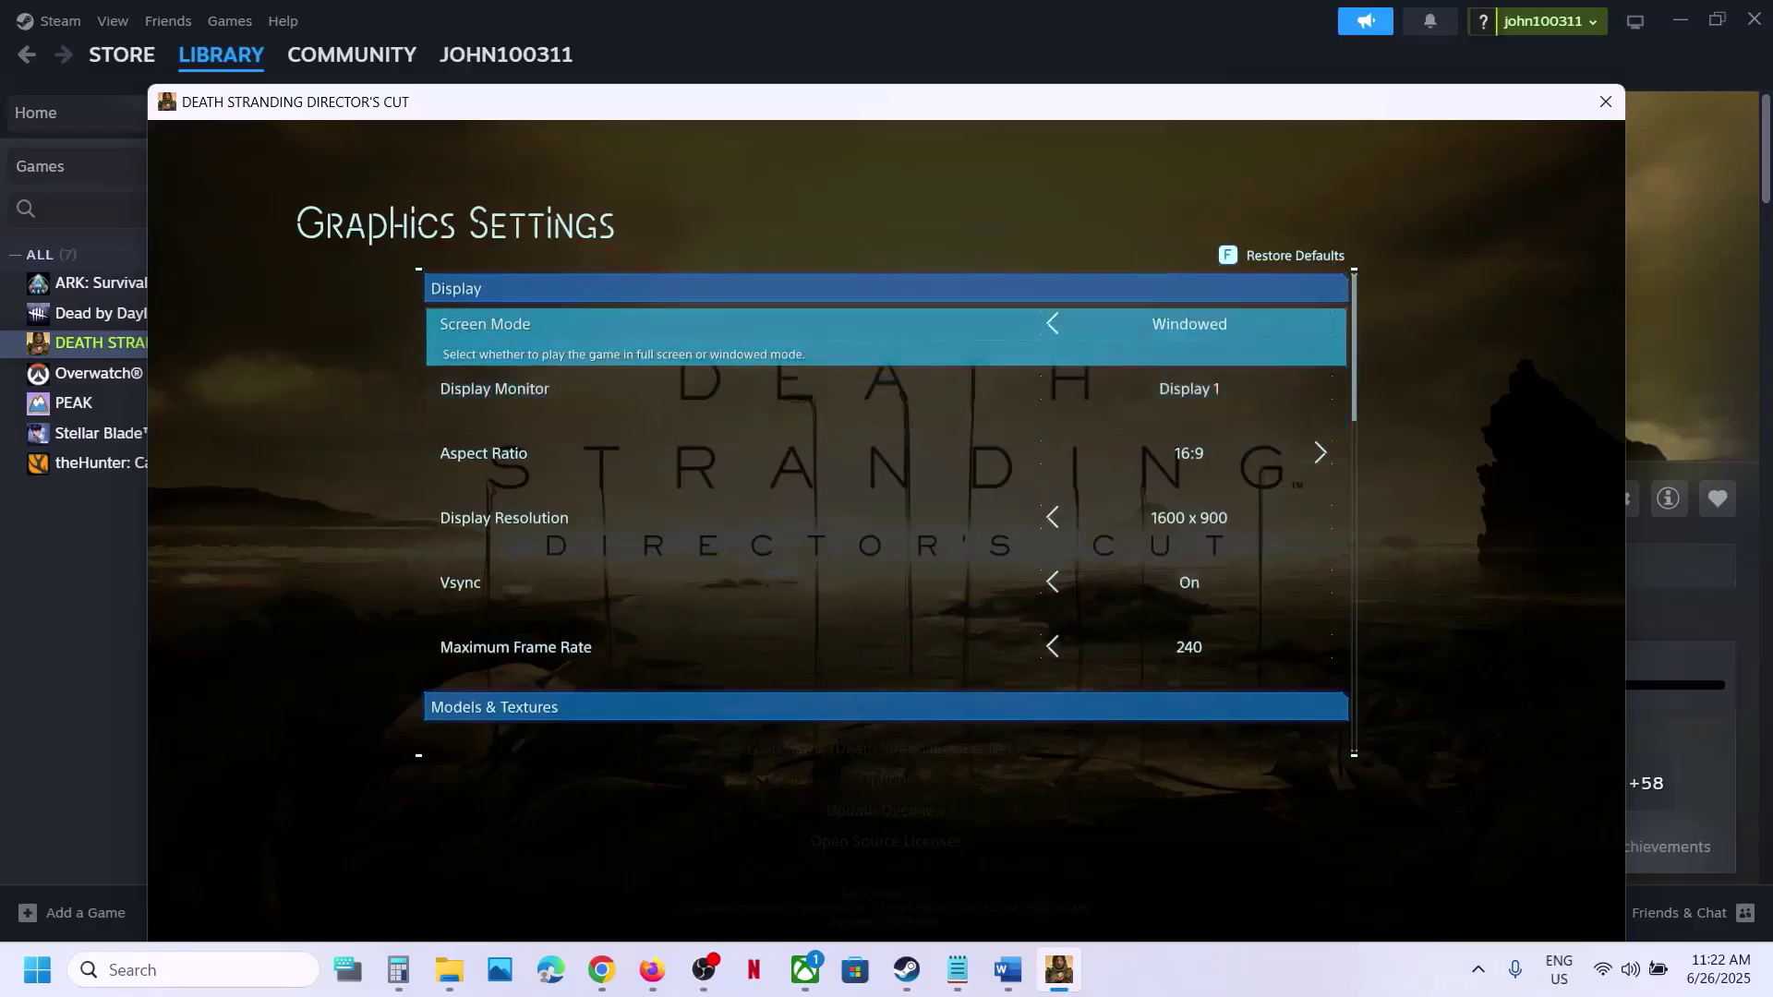
key(Down)
key(Down)
key(Down)
key(Down)
key(Down)
key(Down)
key(Down)
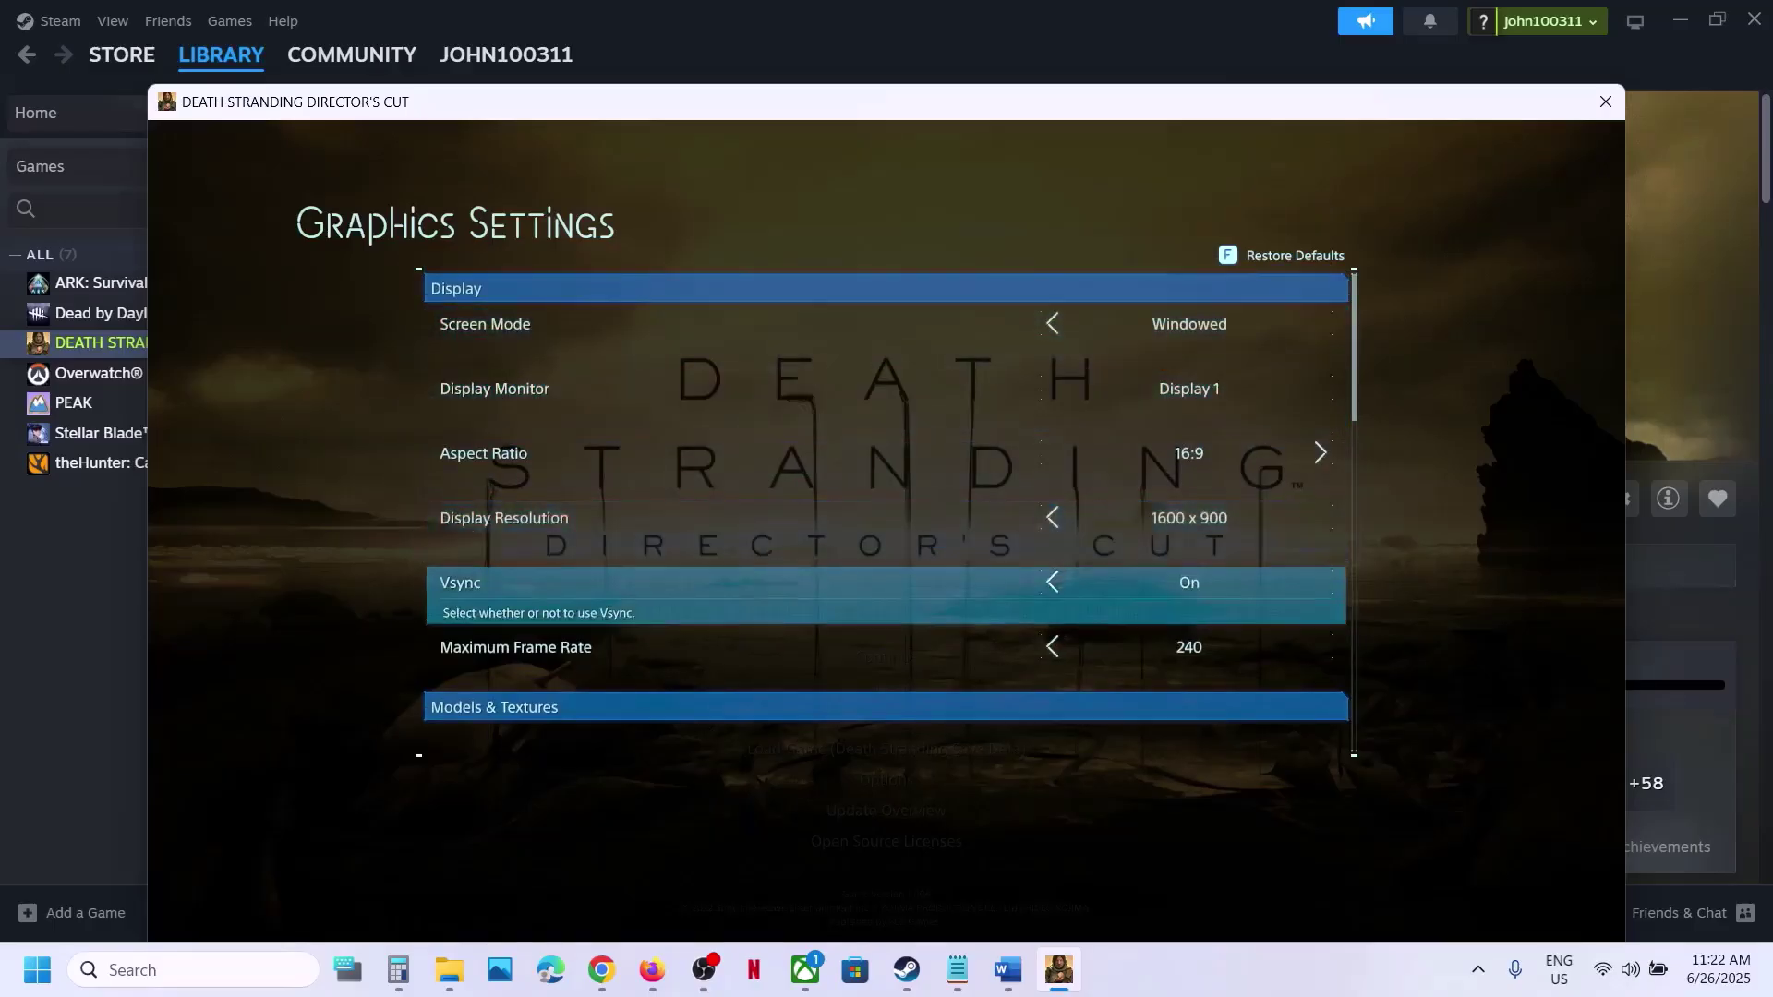
key(Down)
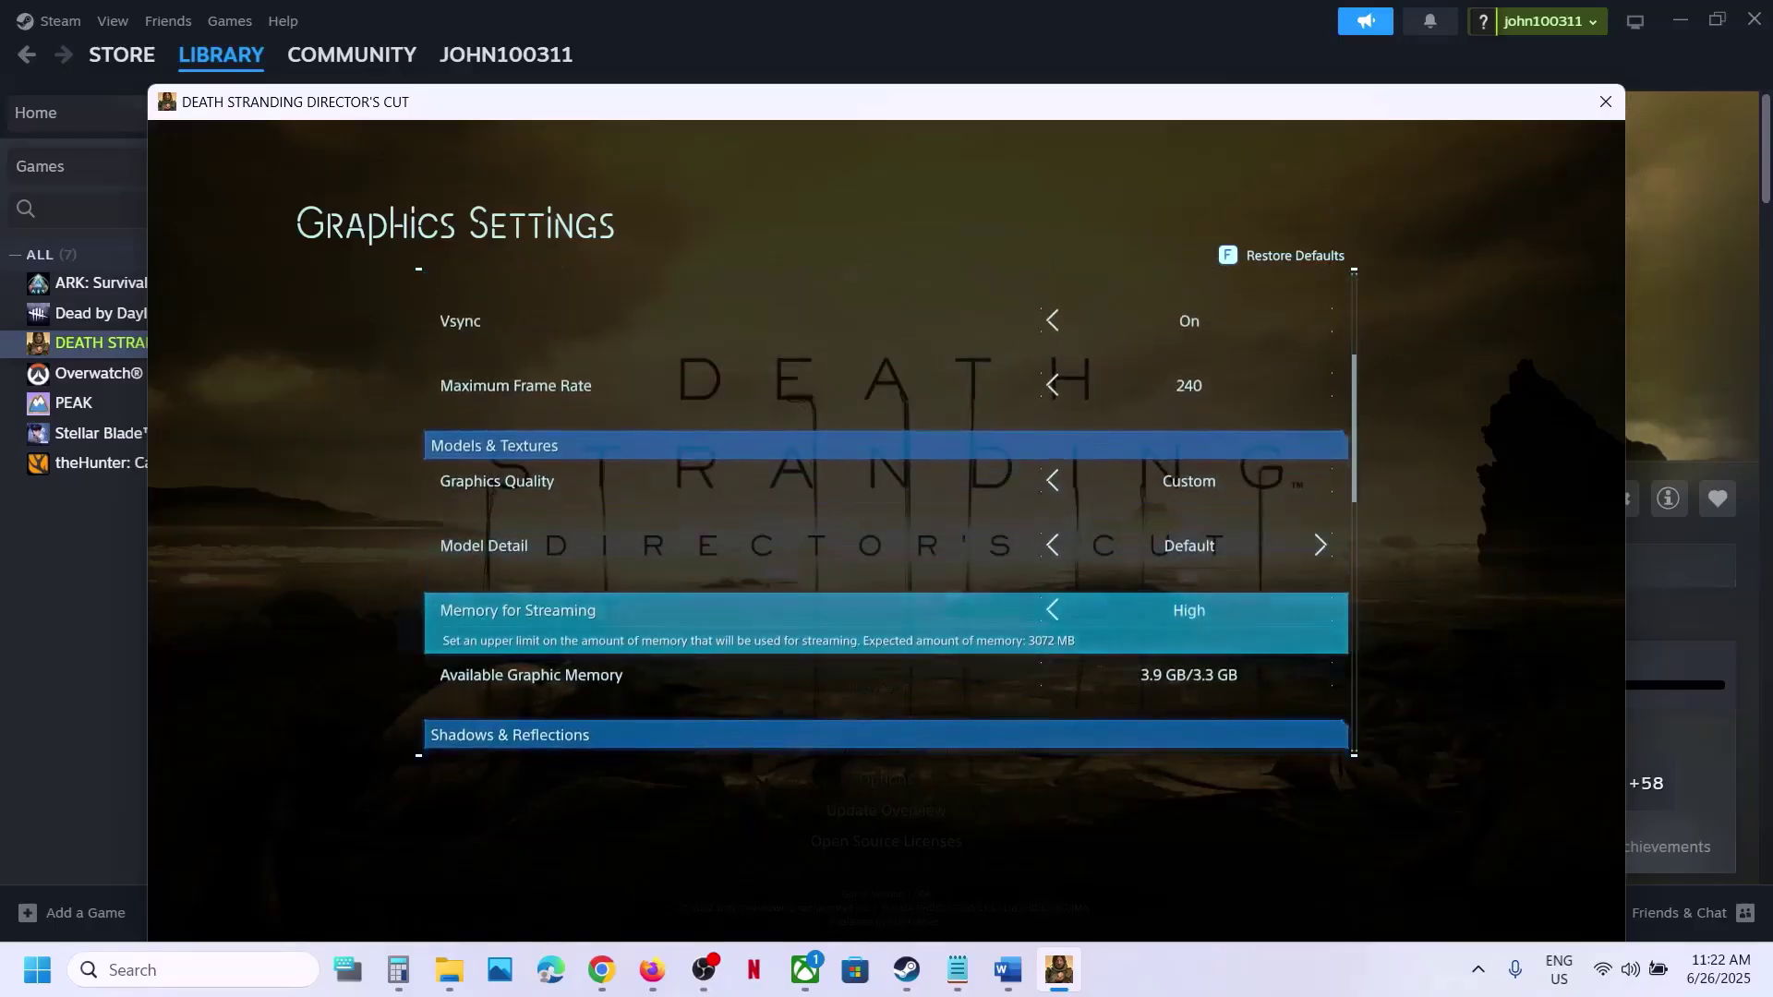
click(1146, 631)
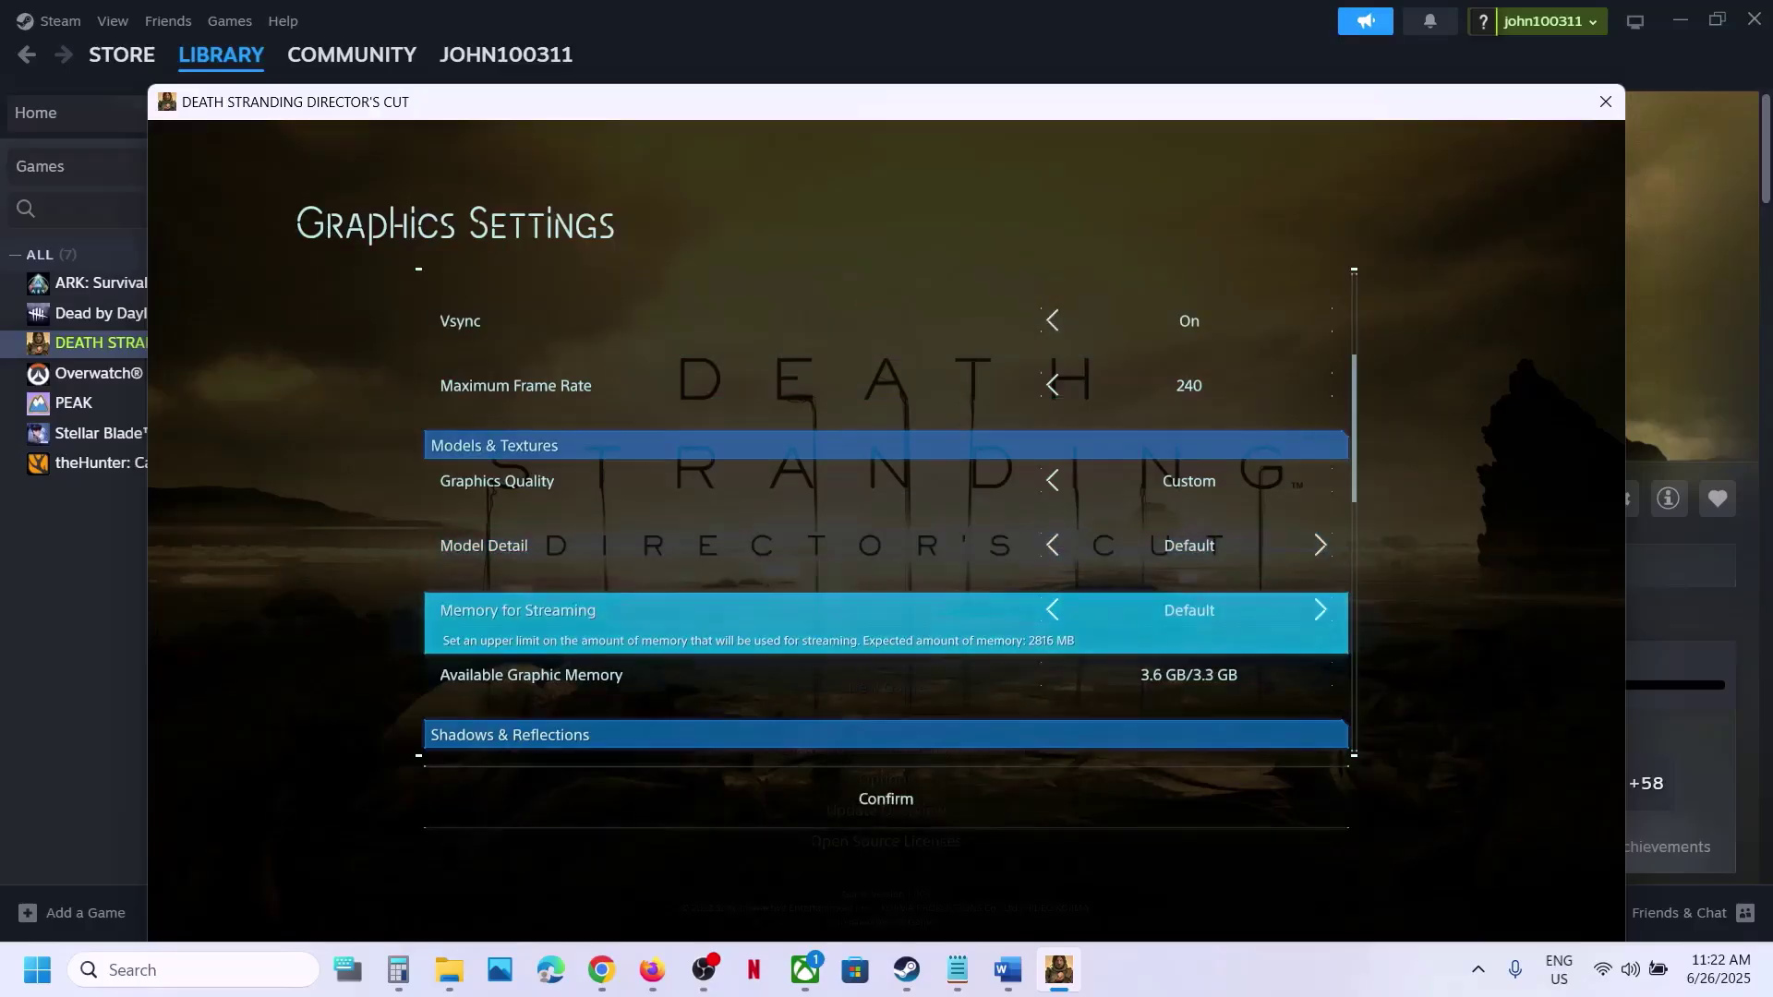
key(Left)
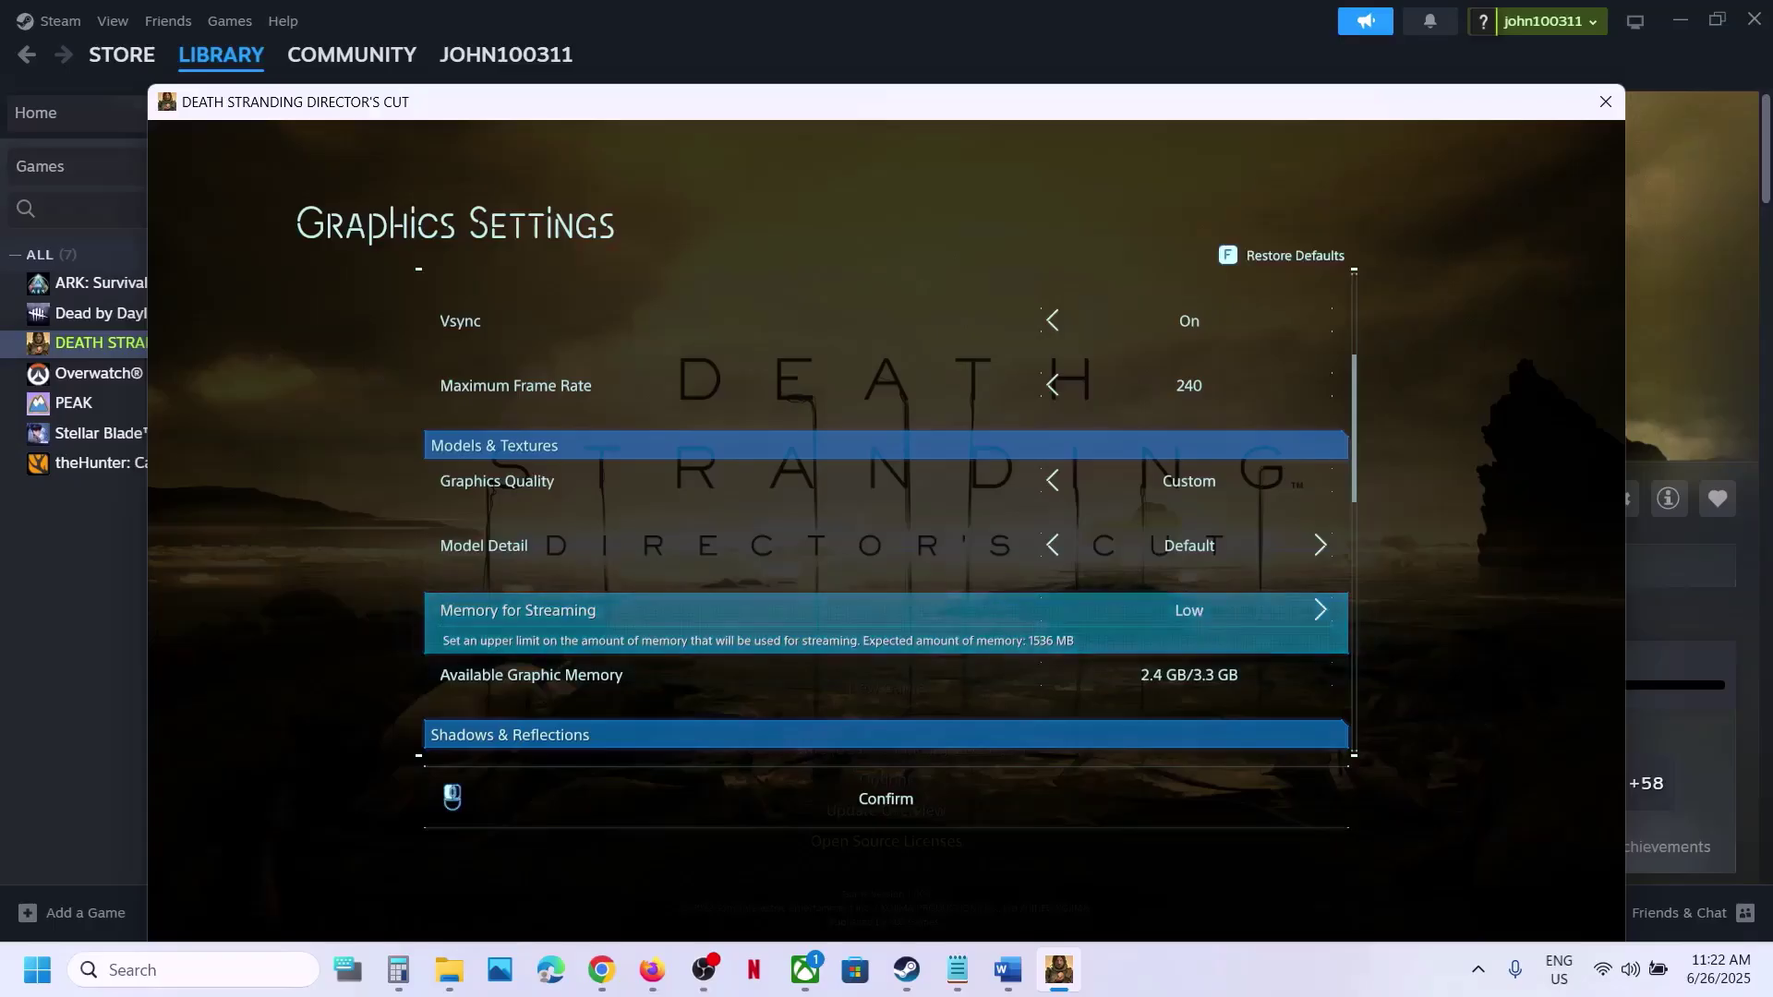
click(882, 811)
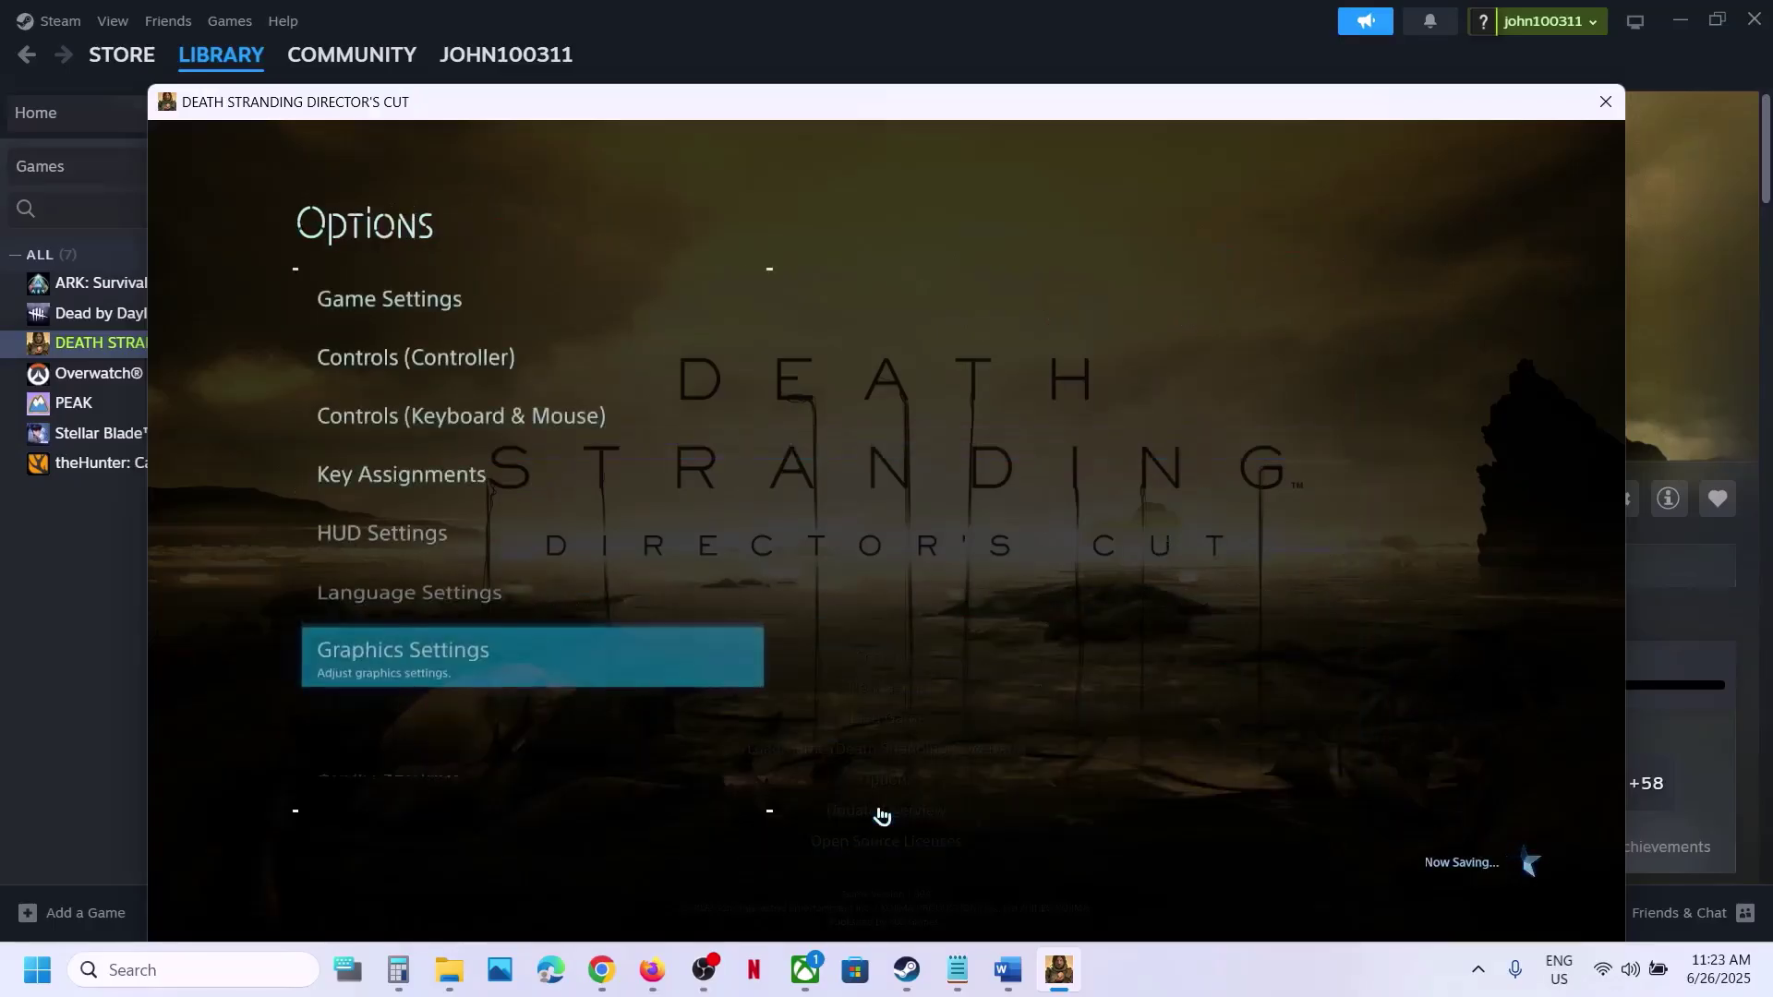
Step: Reopen the Graphics Settings and check the Display section, including the Display Resolution option
click(465, 674)
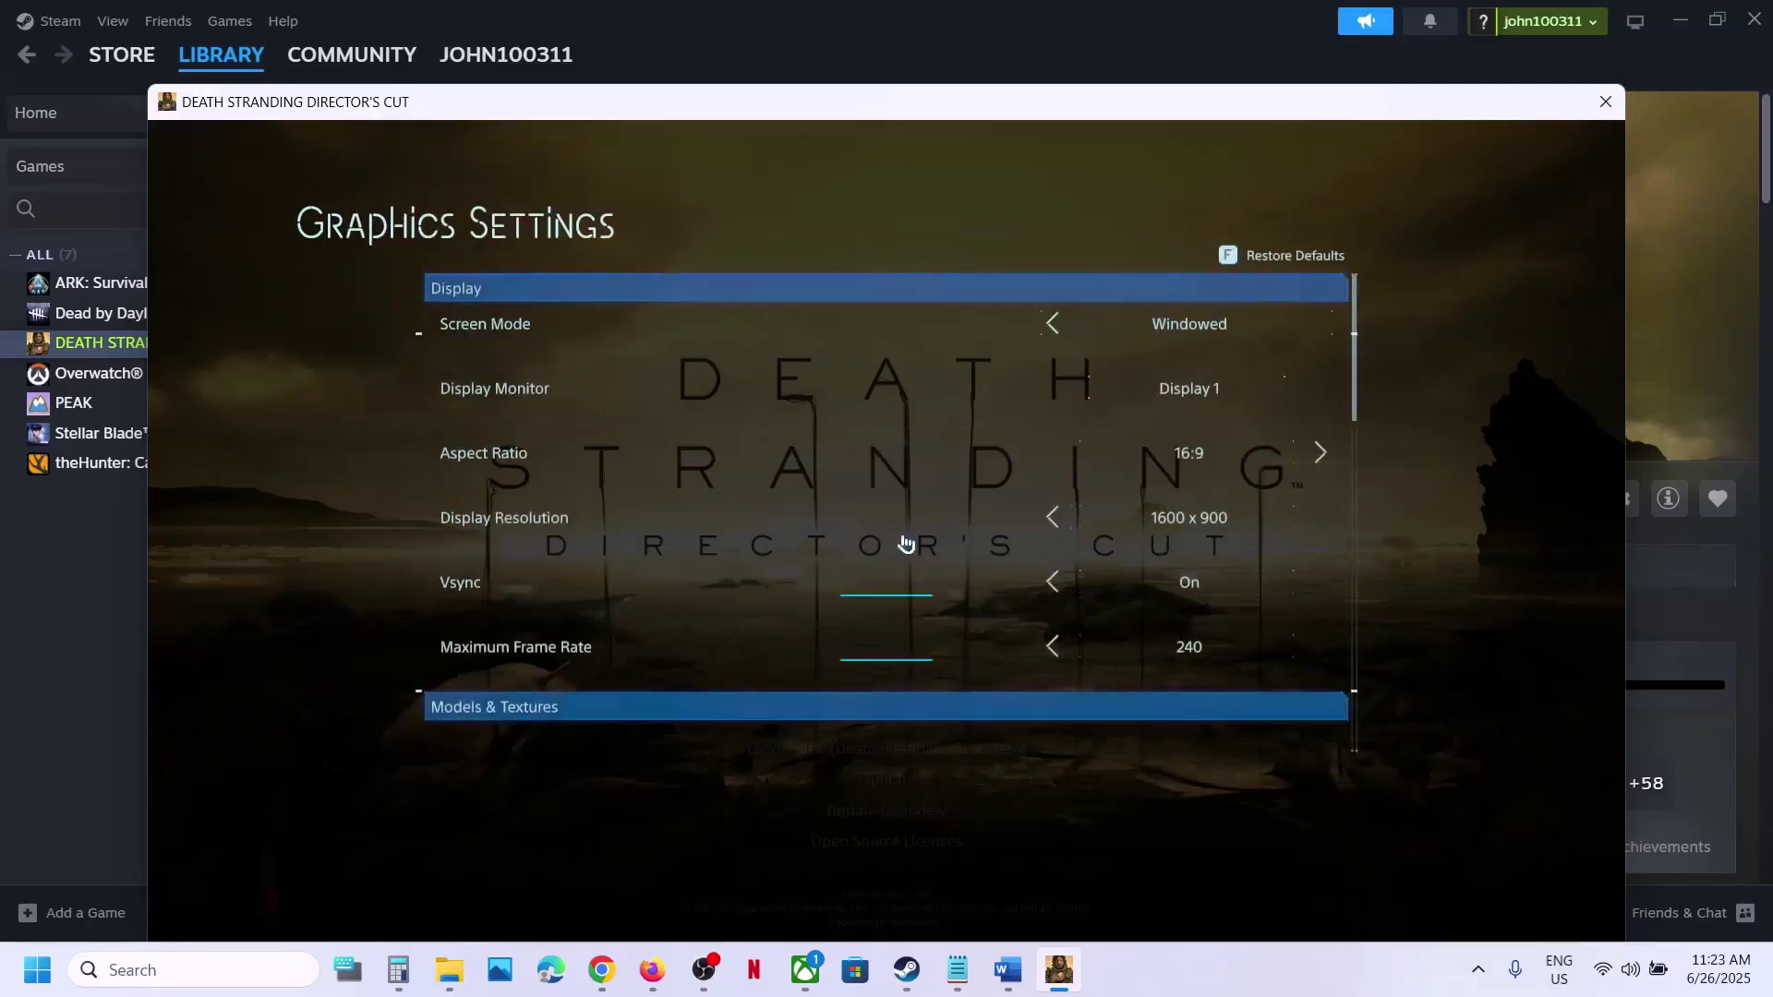
key(Up)
key(Up)
key(Up)
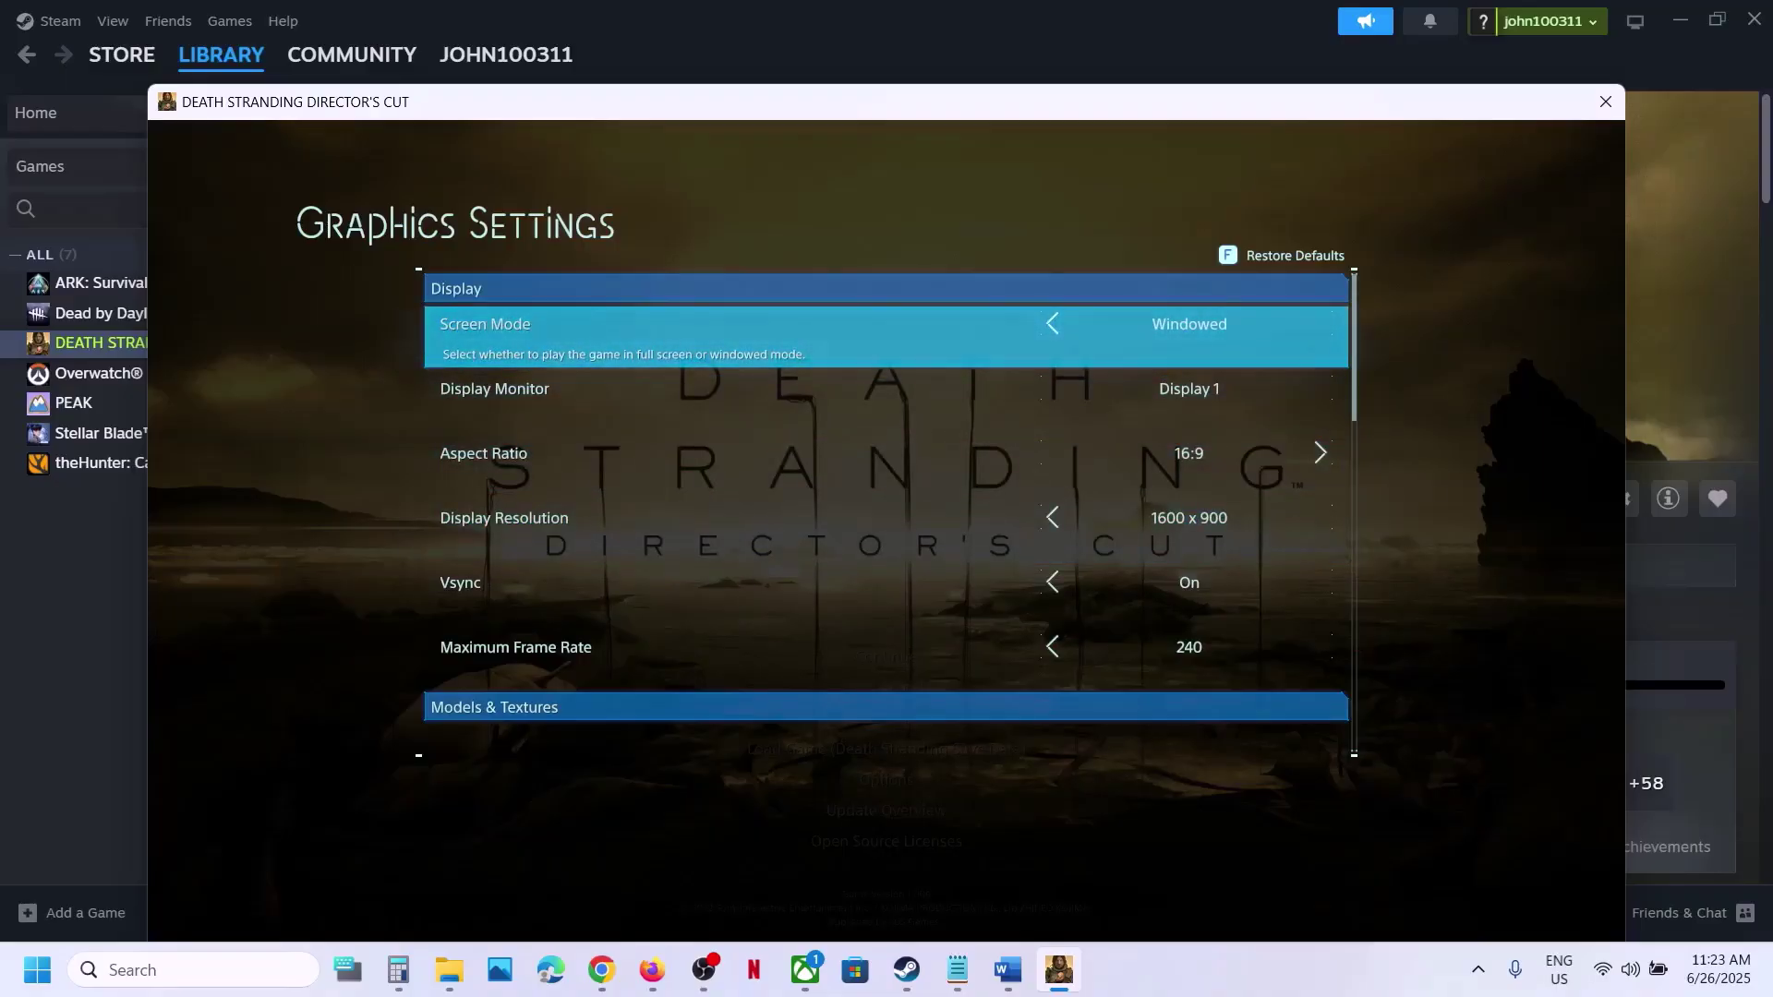
key(Down)
key(Down)
key(Down)
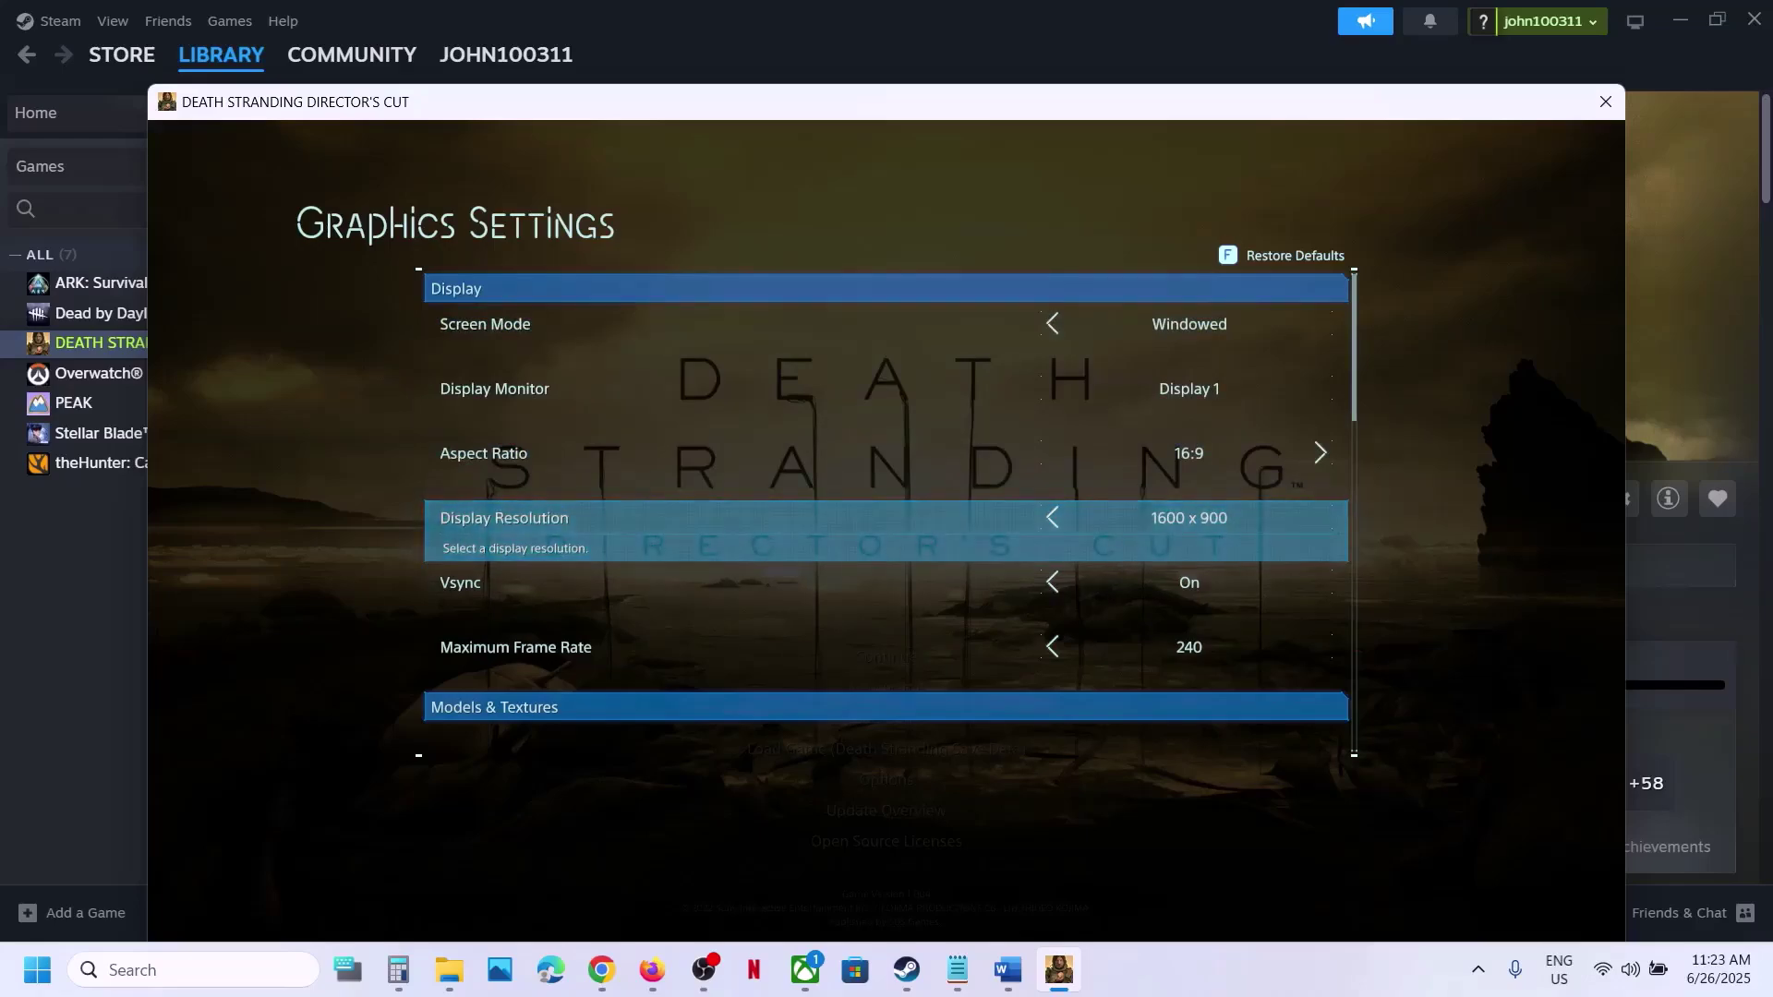
key(Left)
key(Escape)
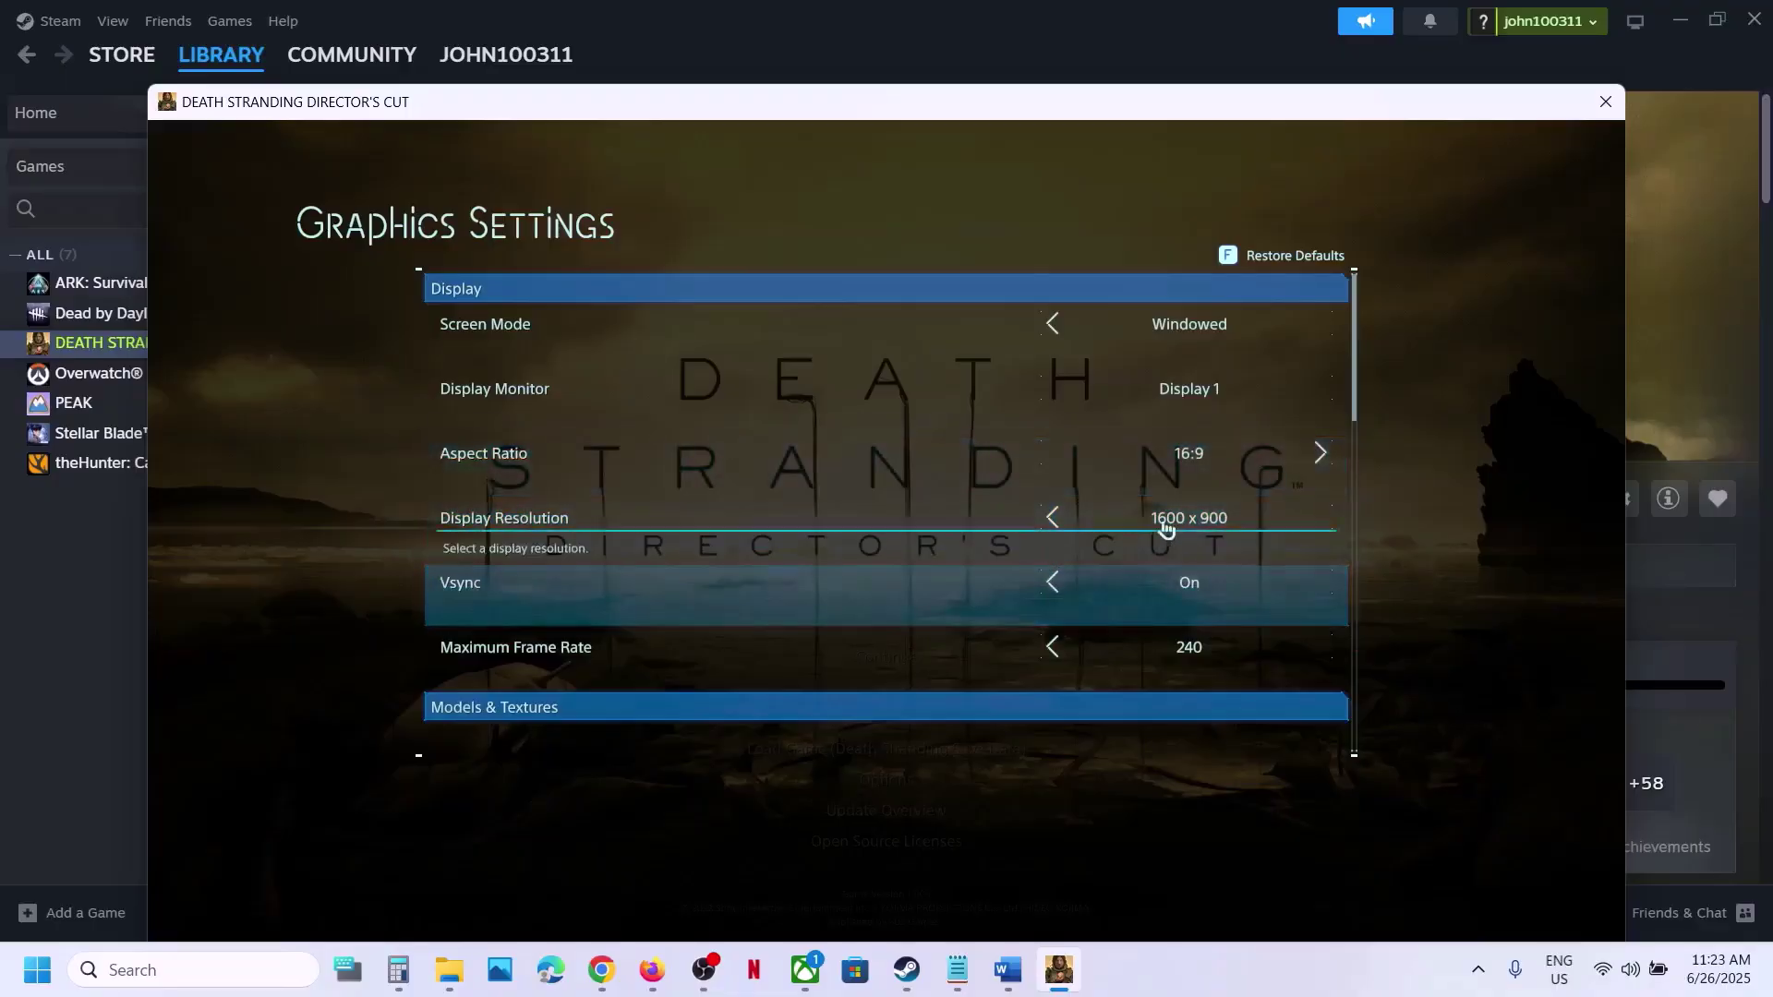
Step: Set the overall Graphics Quality to Low under Models & Textures and confirm the graphics settings
scroll(1164, 525, down, 1)
key(Down)
key(Down)
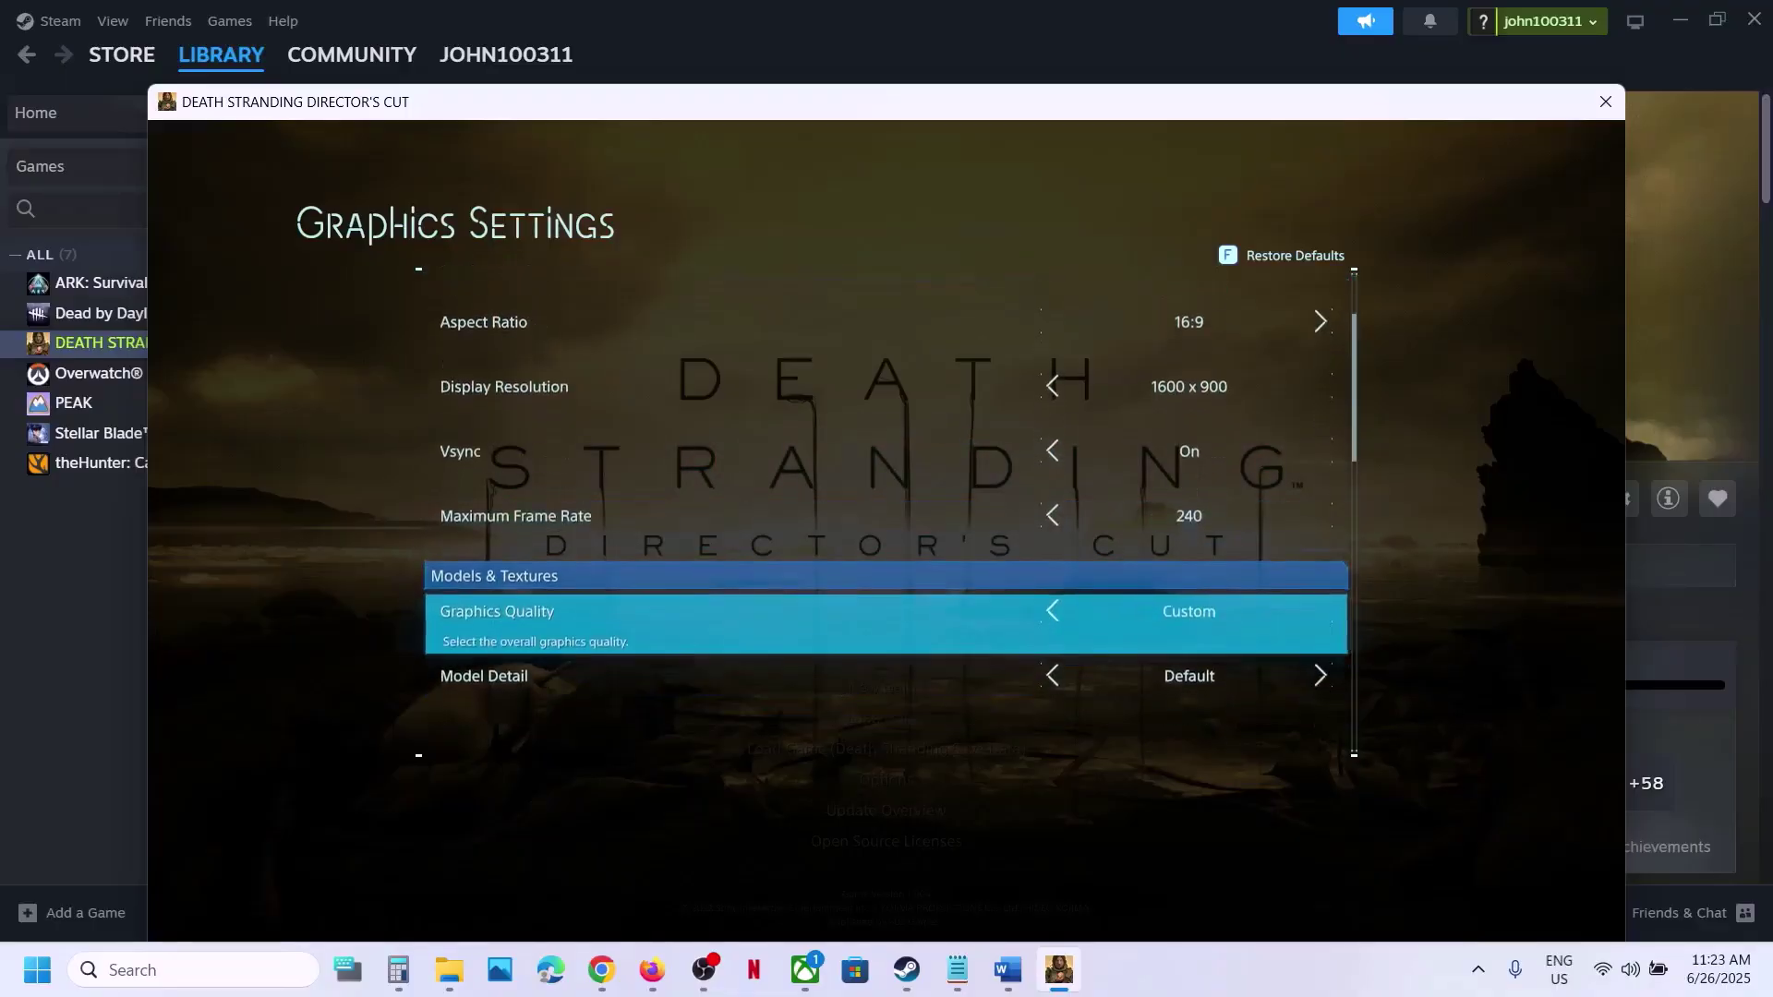
key(Left)
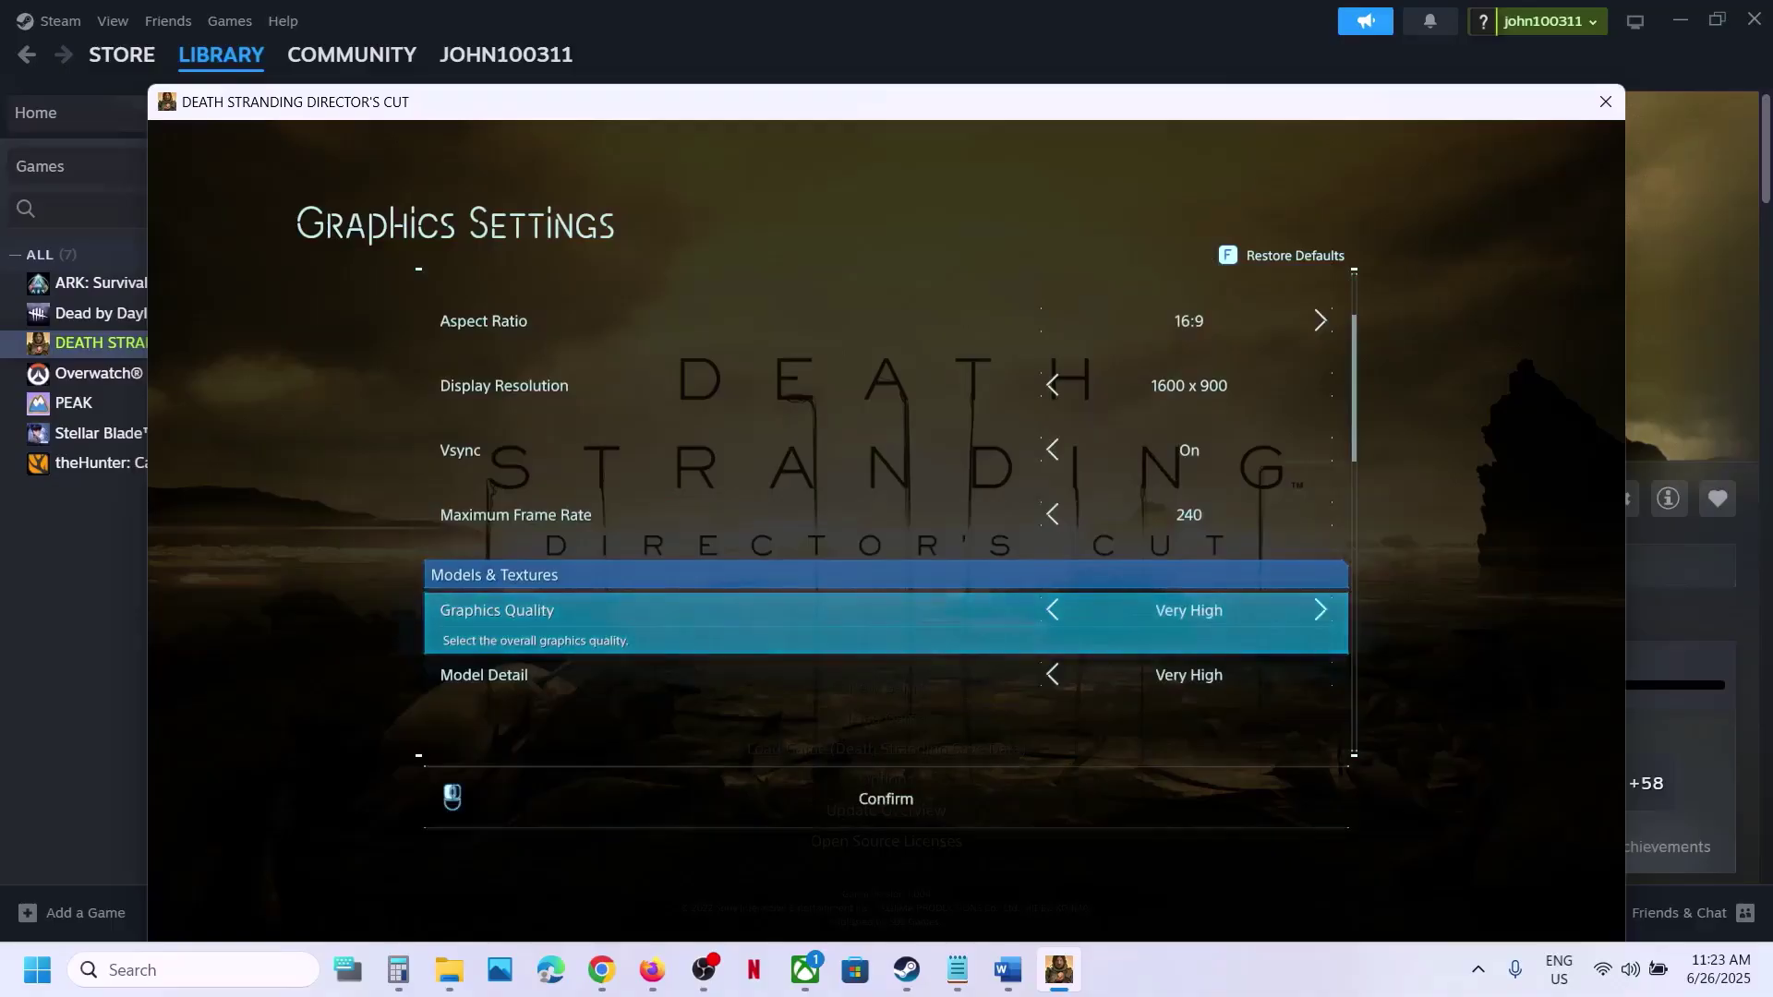
key(Left)
key(Left)
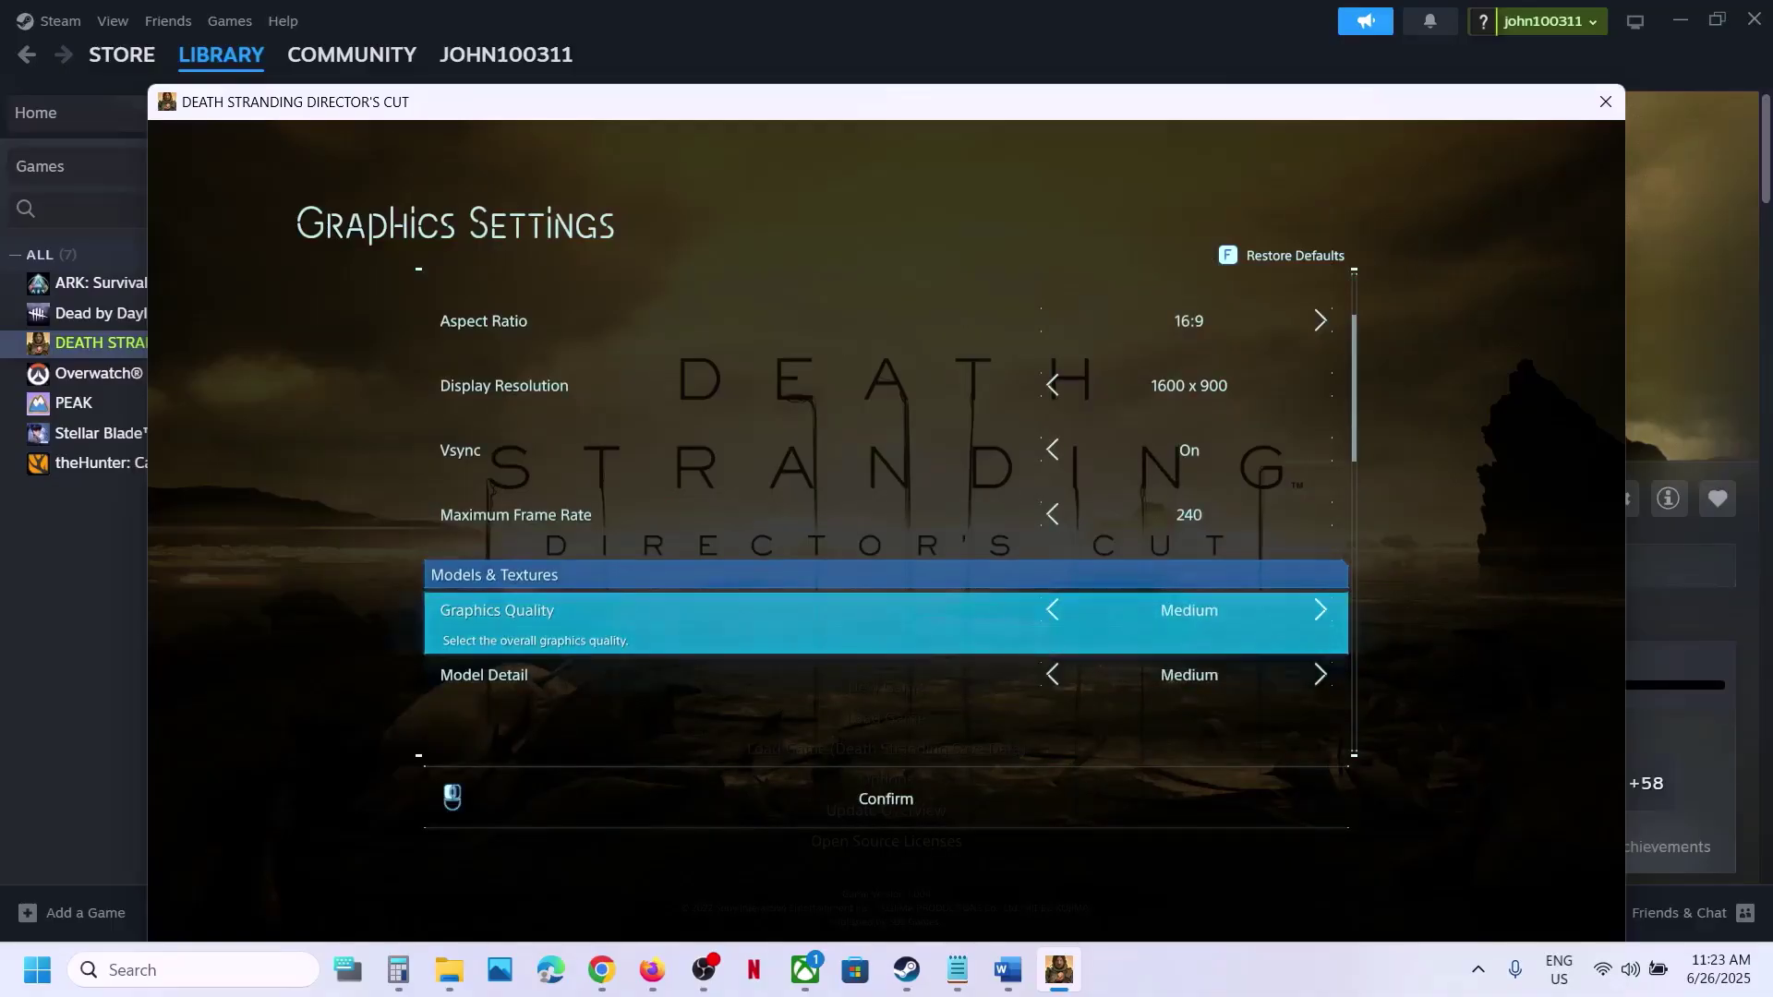
key(Left)
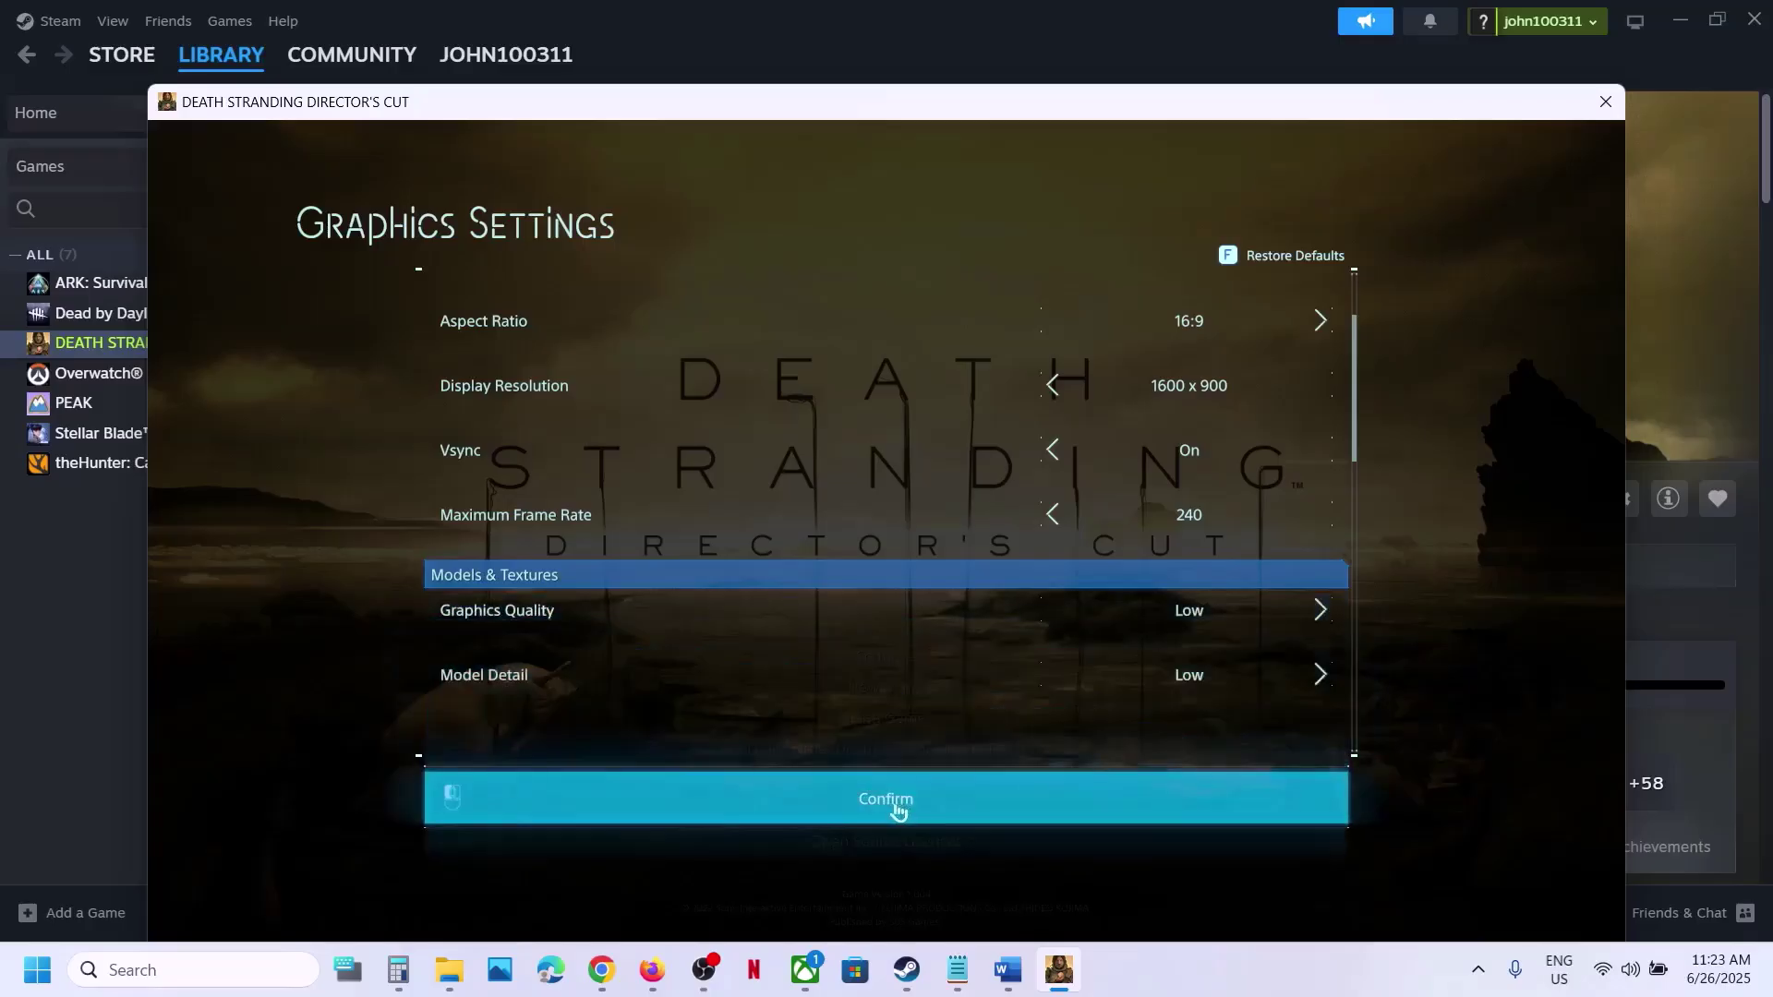
click(896, 807)
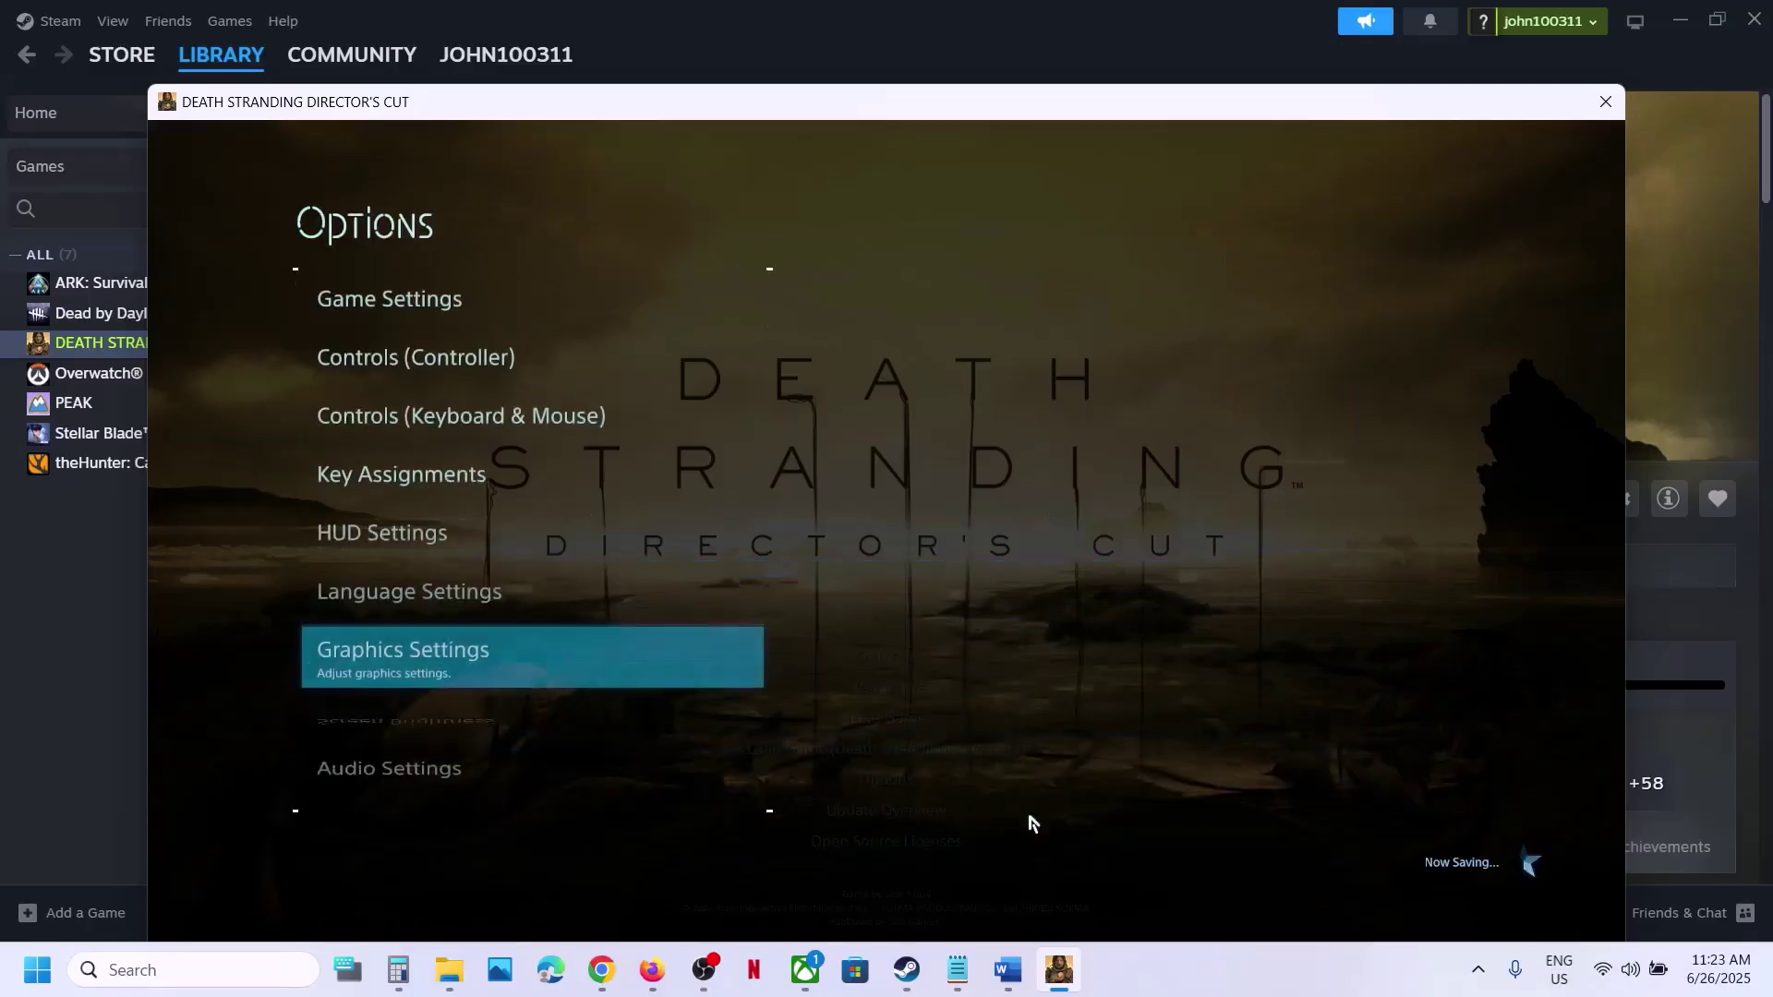
Step: Switch to the Step 2 document in Word and copy "Malwarebytes Desktop Security Support tool" from Step 4
click(1228, 966)
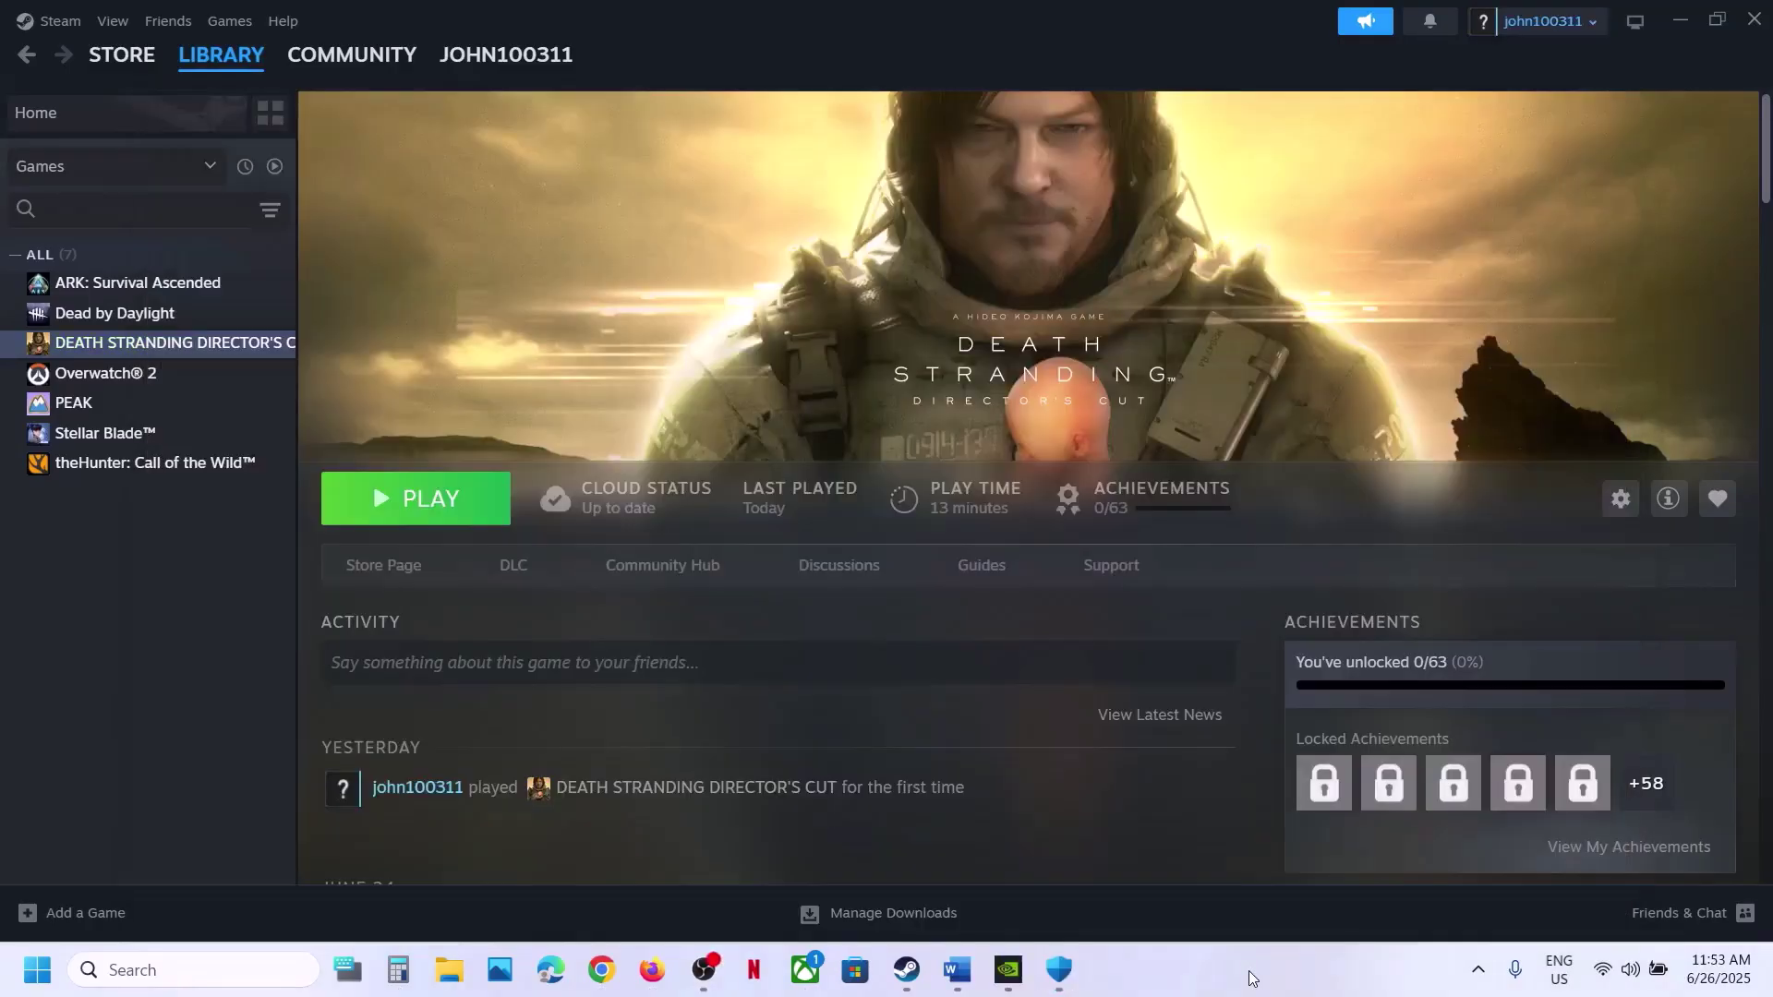
click(957, 970)
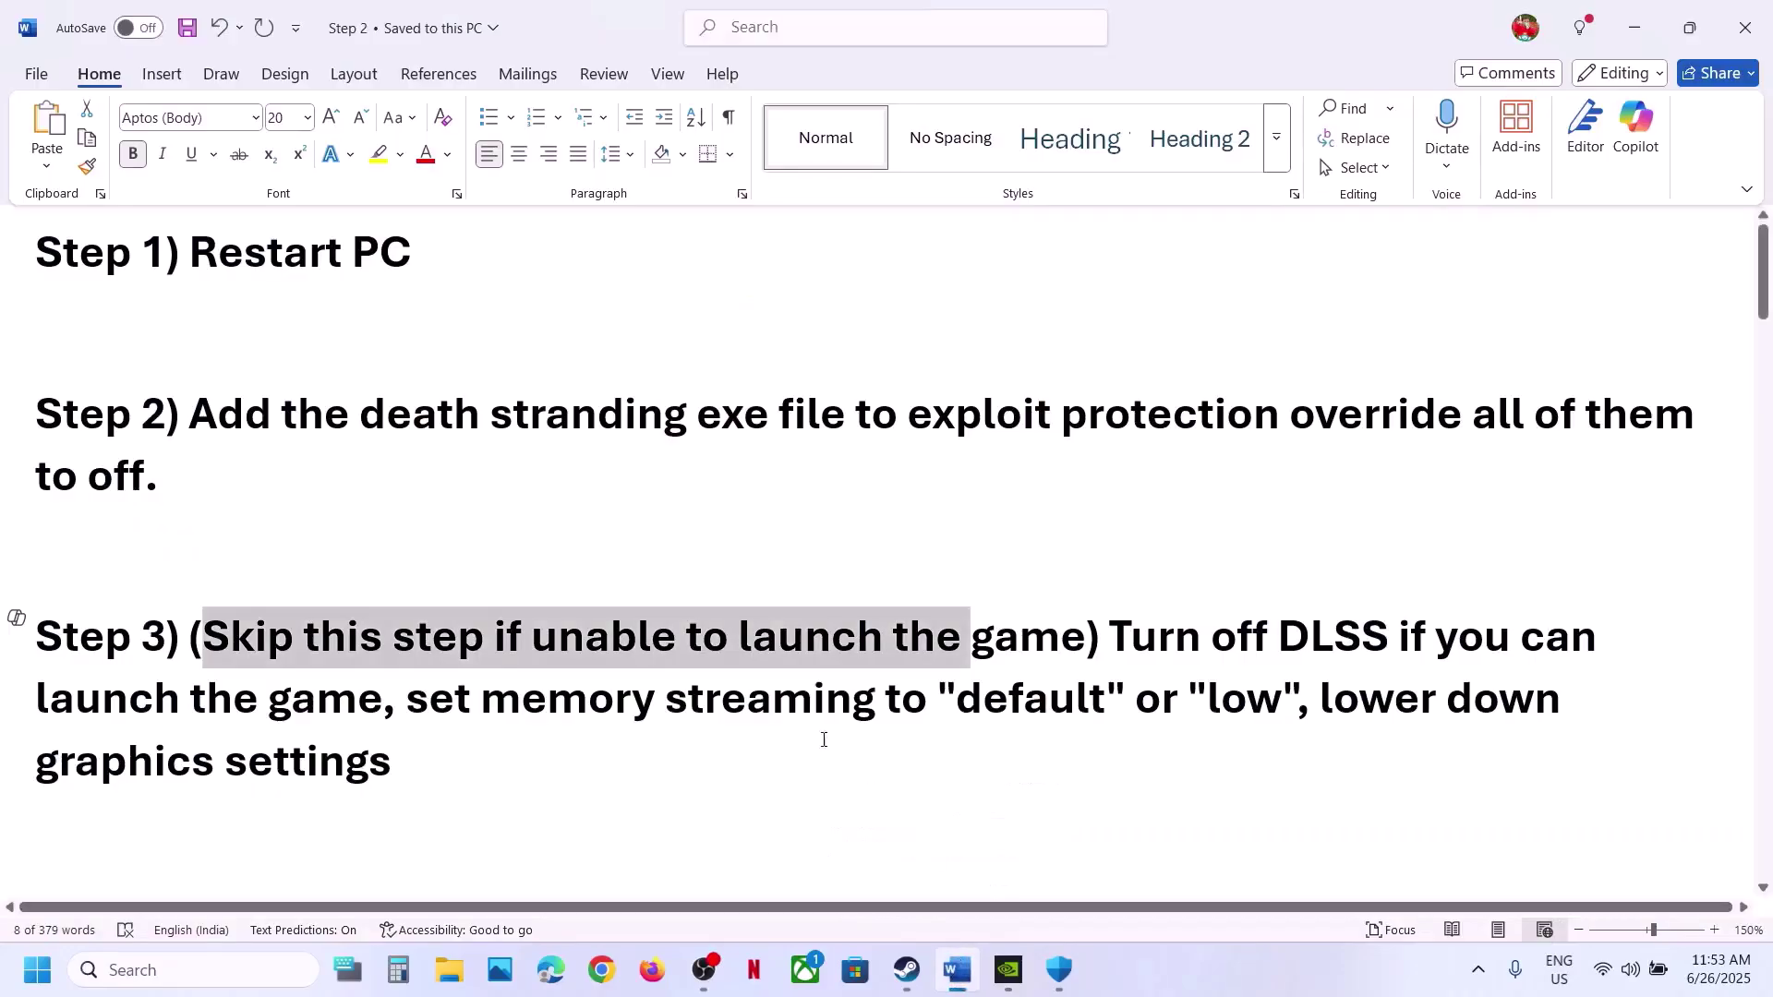
scroll(683, 712, down, 2)
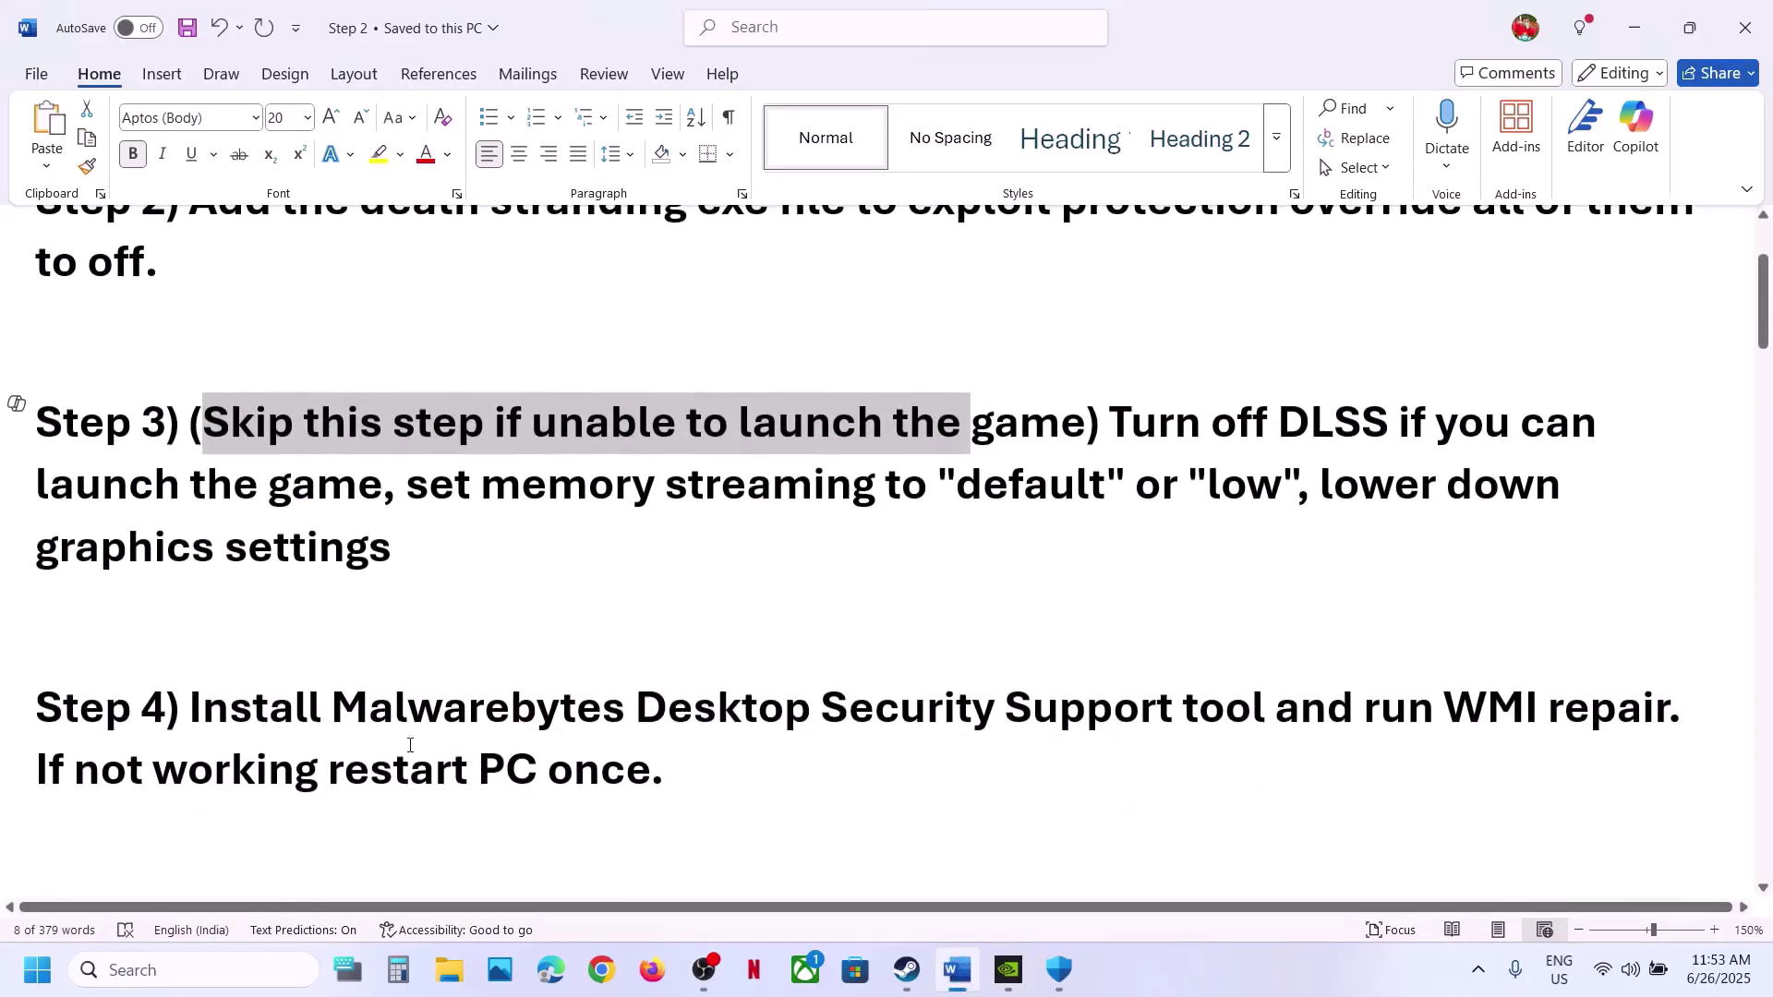
drag(340, 712, 1269, 715)
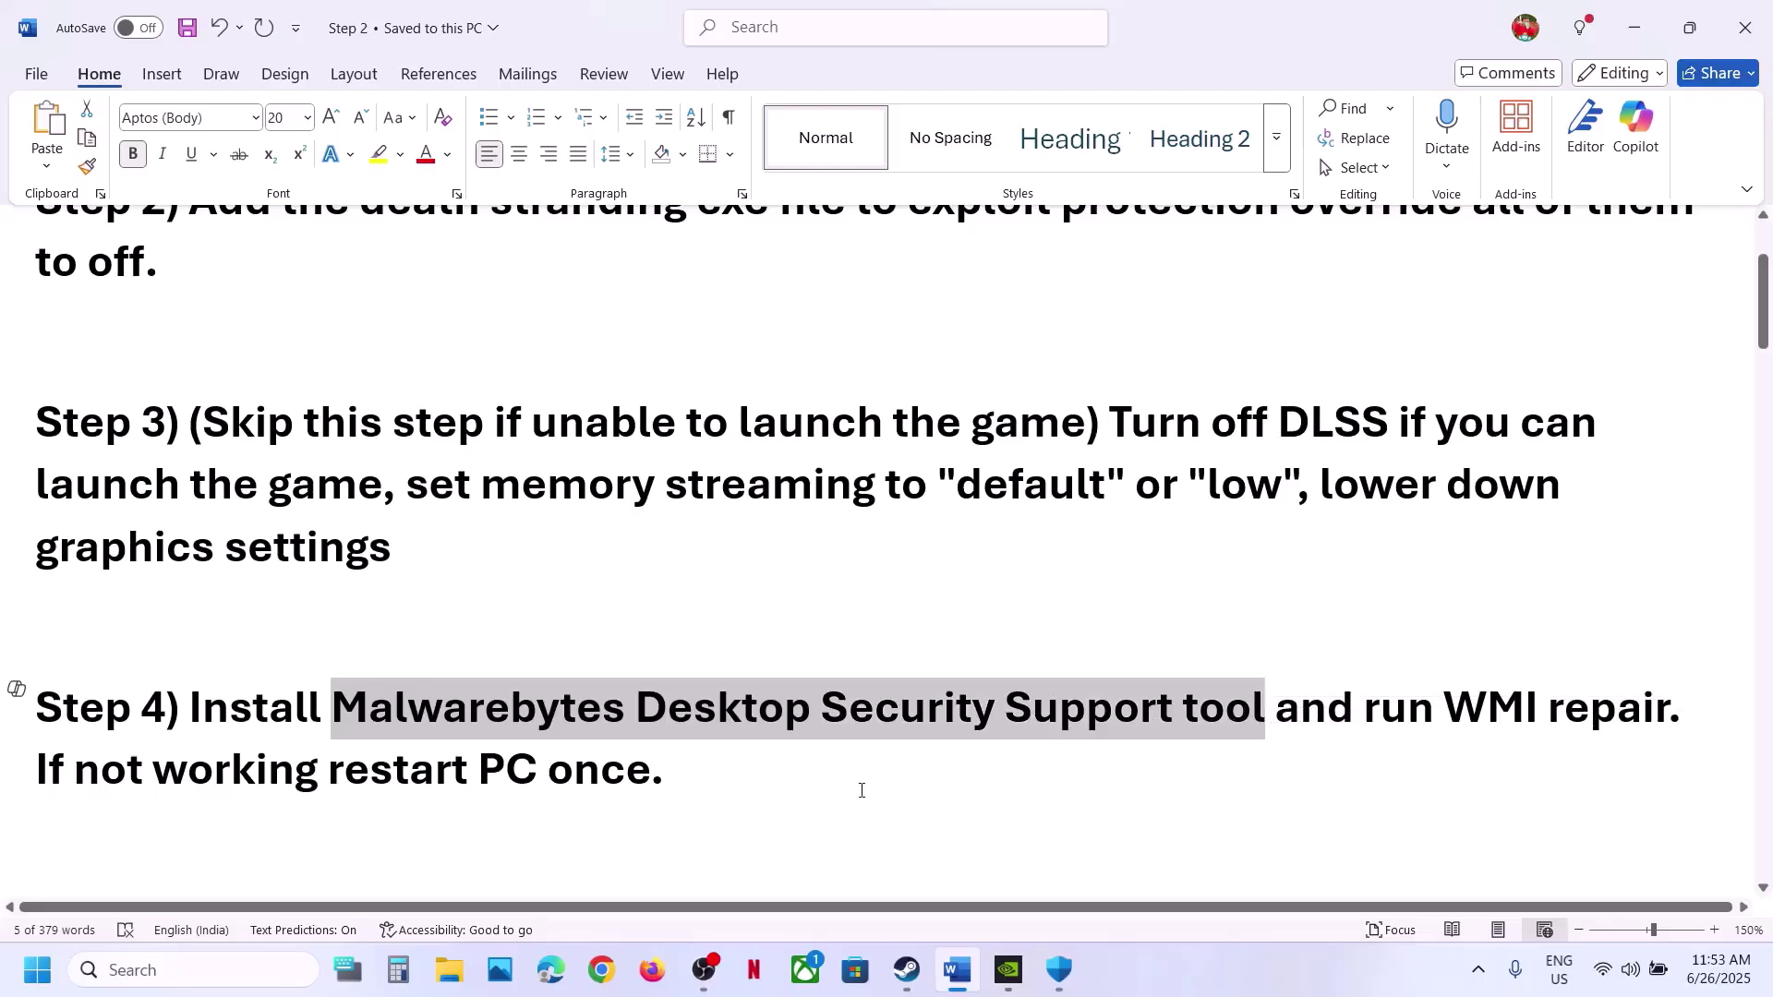
key(ctrl+c)
Step: Search Google in Chrome for the copied tool name and open the Malwarebytes article "Uninstall and reinstall Desktop Security with the Support Tool"
click(605, 969)
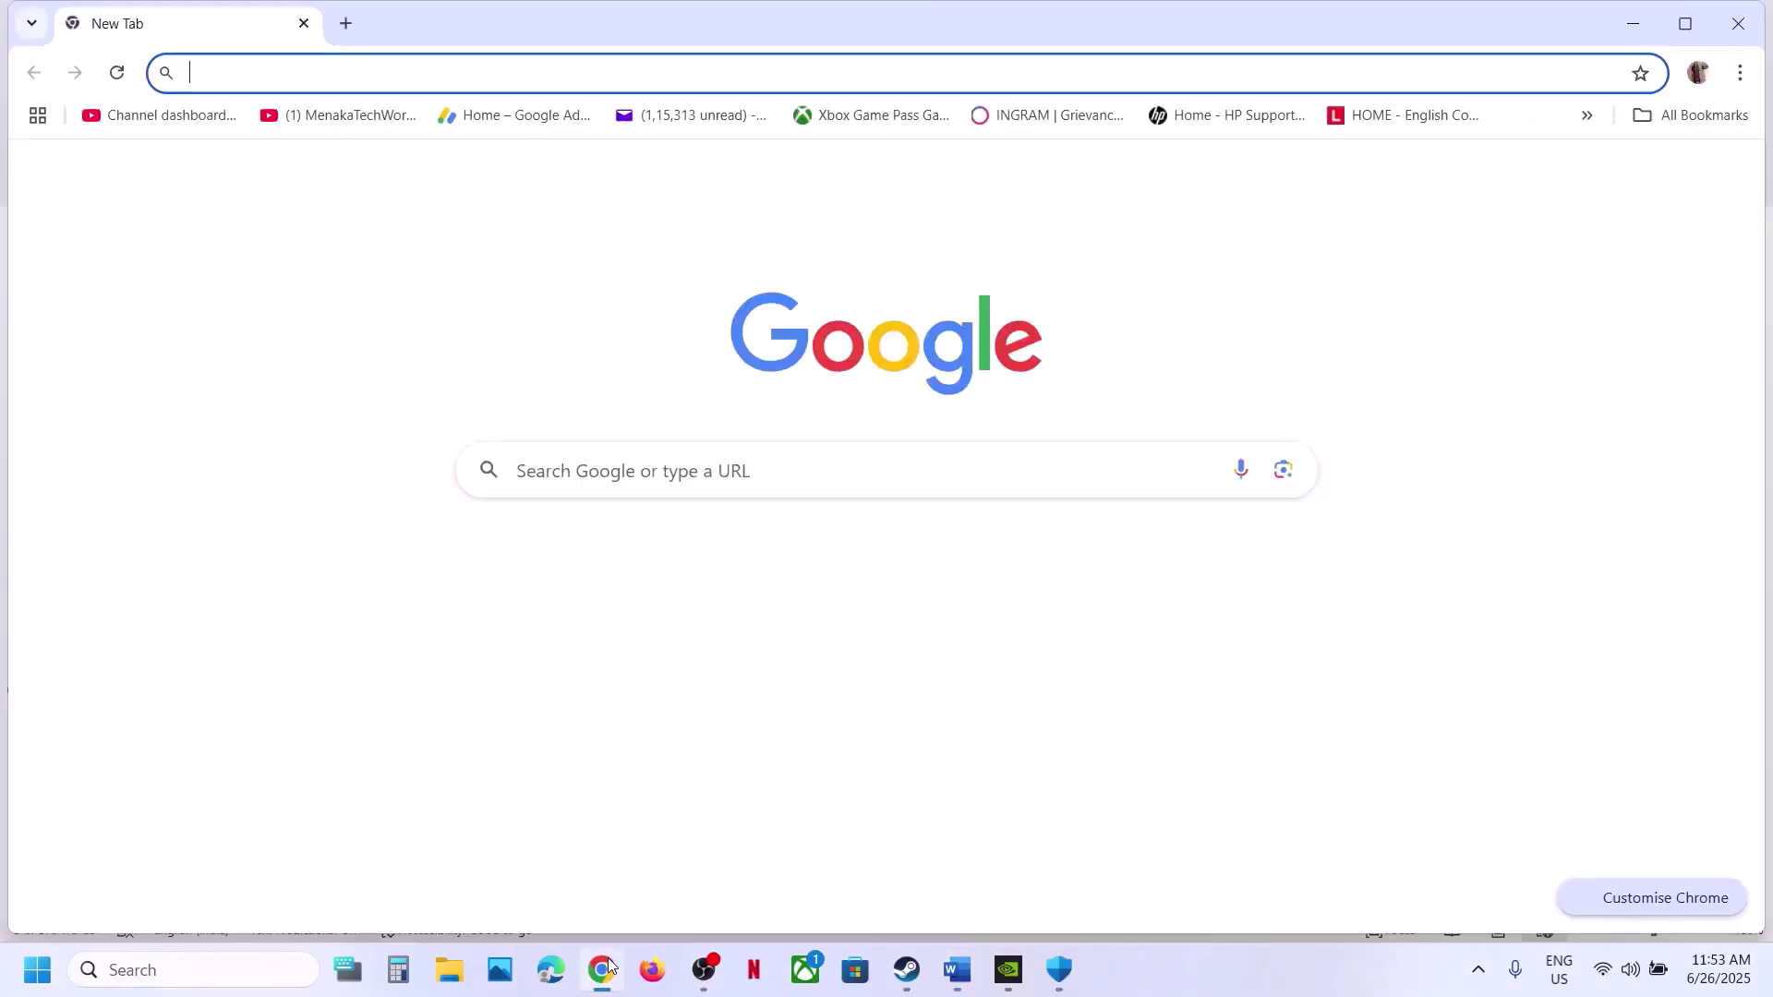
key(ctrl+v)
key(Return)
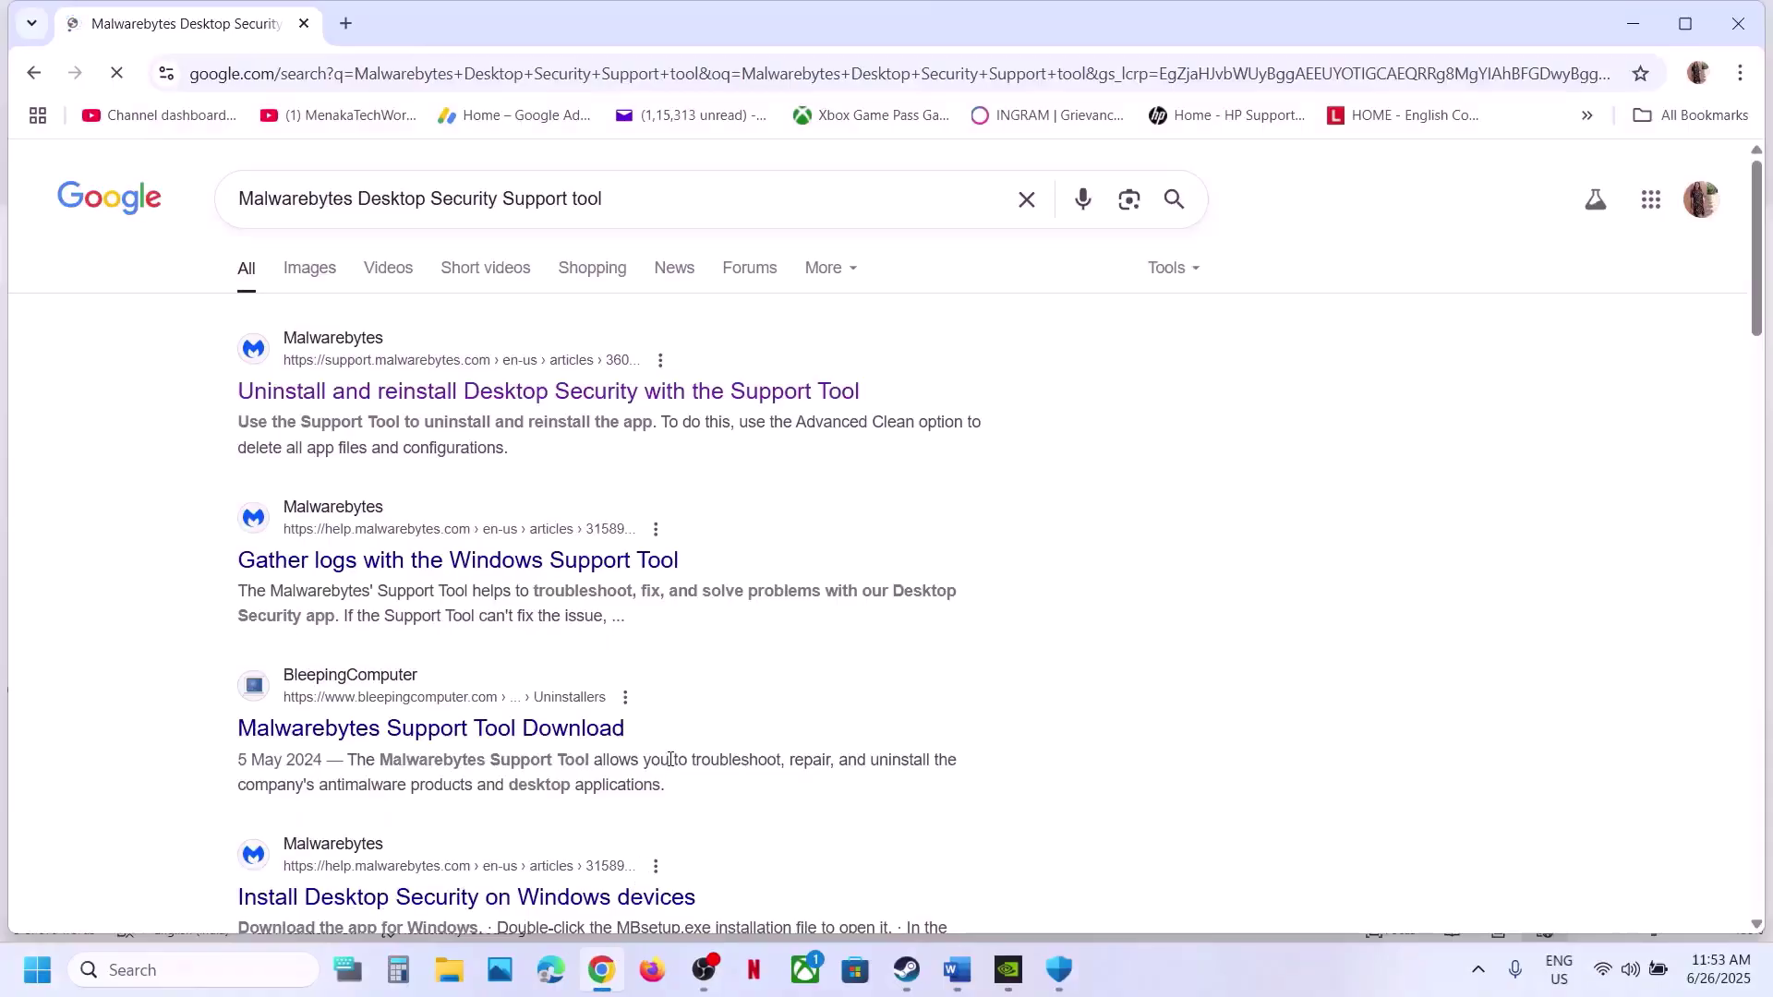
click(479, 398)
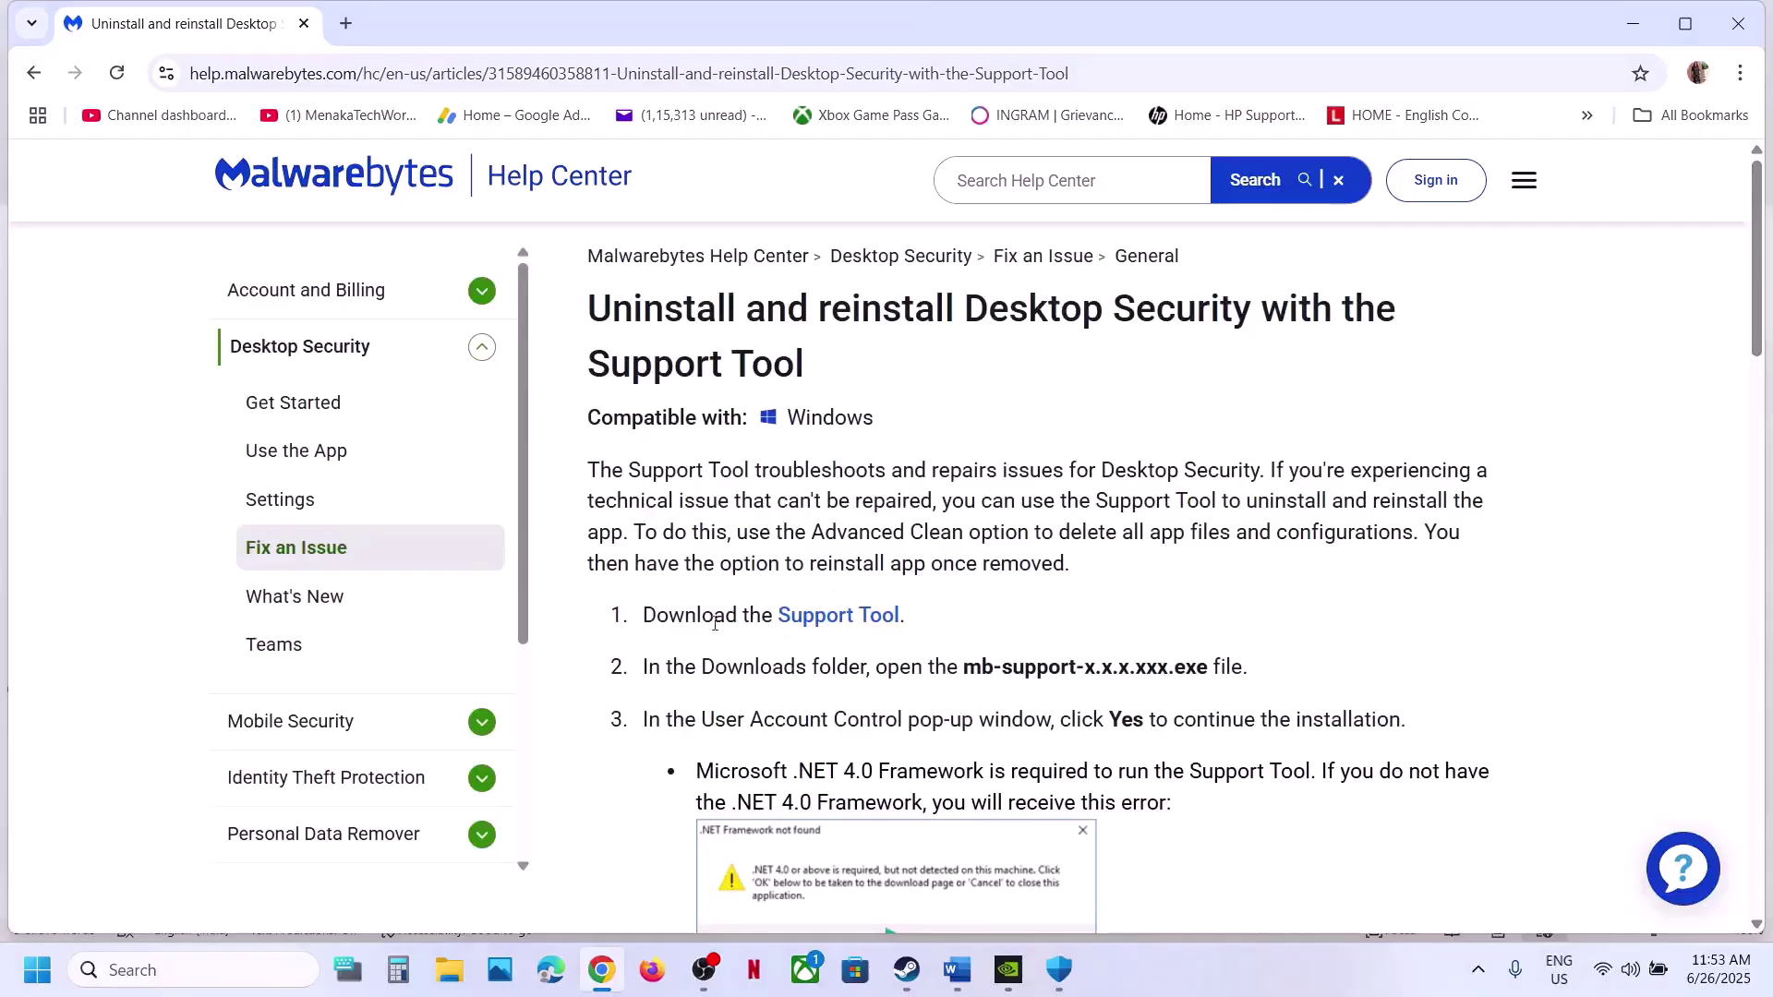
Step: Download the Malwarebytes Support Tool from the article and launch the downloaded mb-support-1.9.13.1048 (1).exe
click(850, 624)
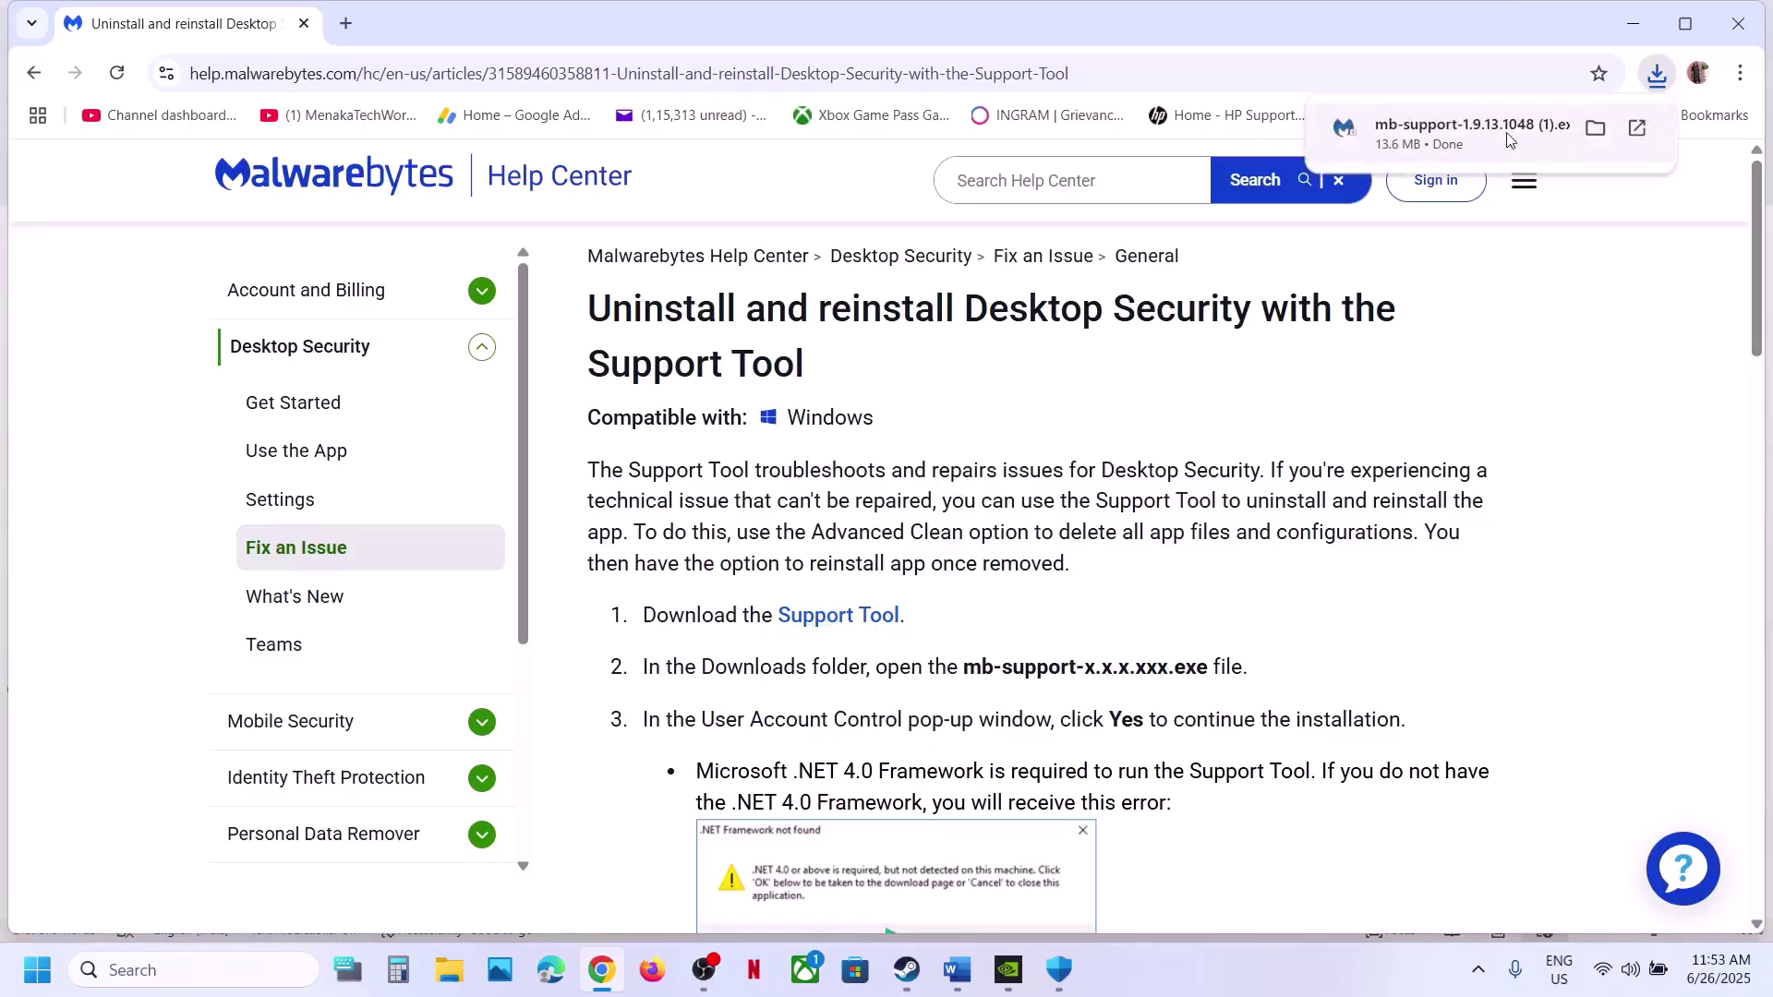
click(1510, 140)
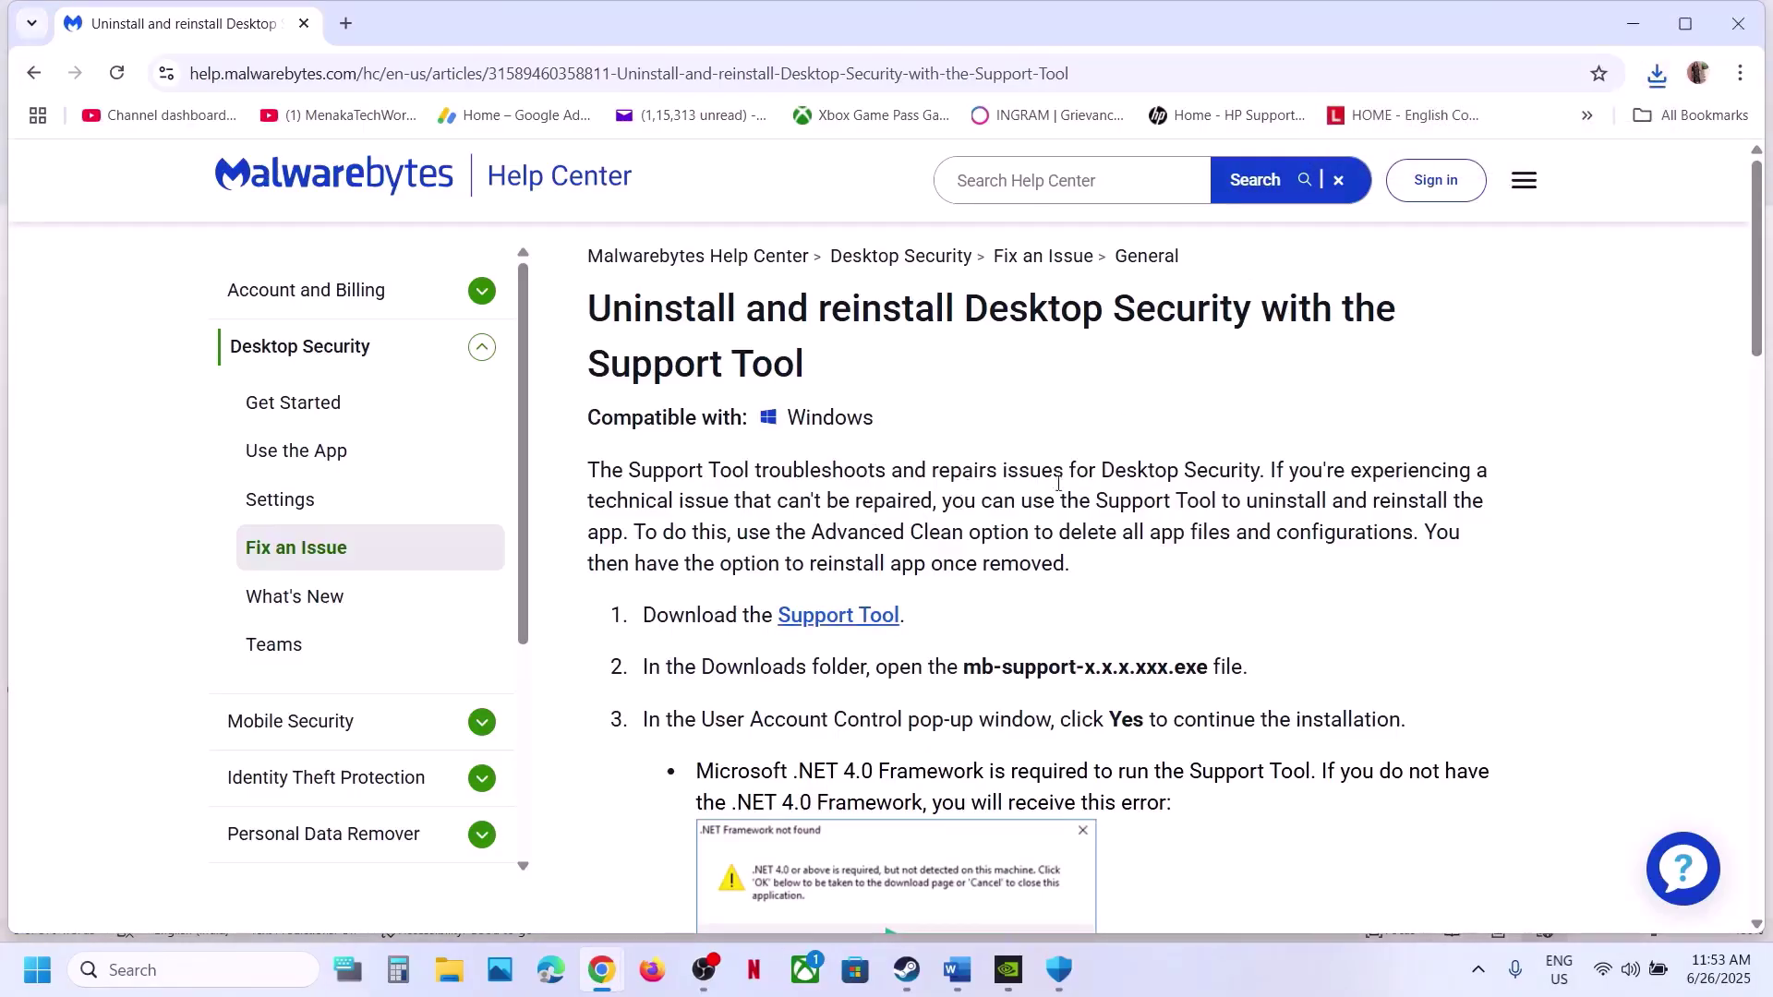
click(769, 680)
click(1099, 964)
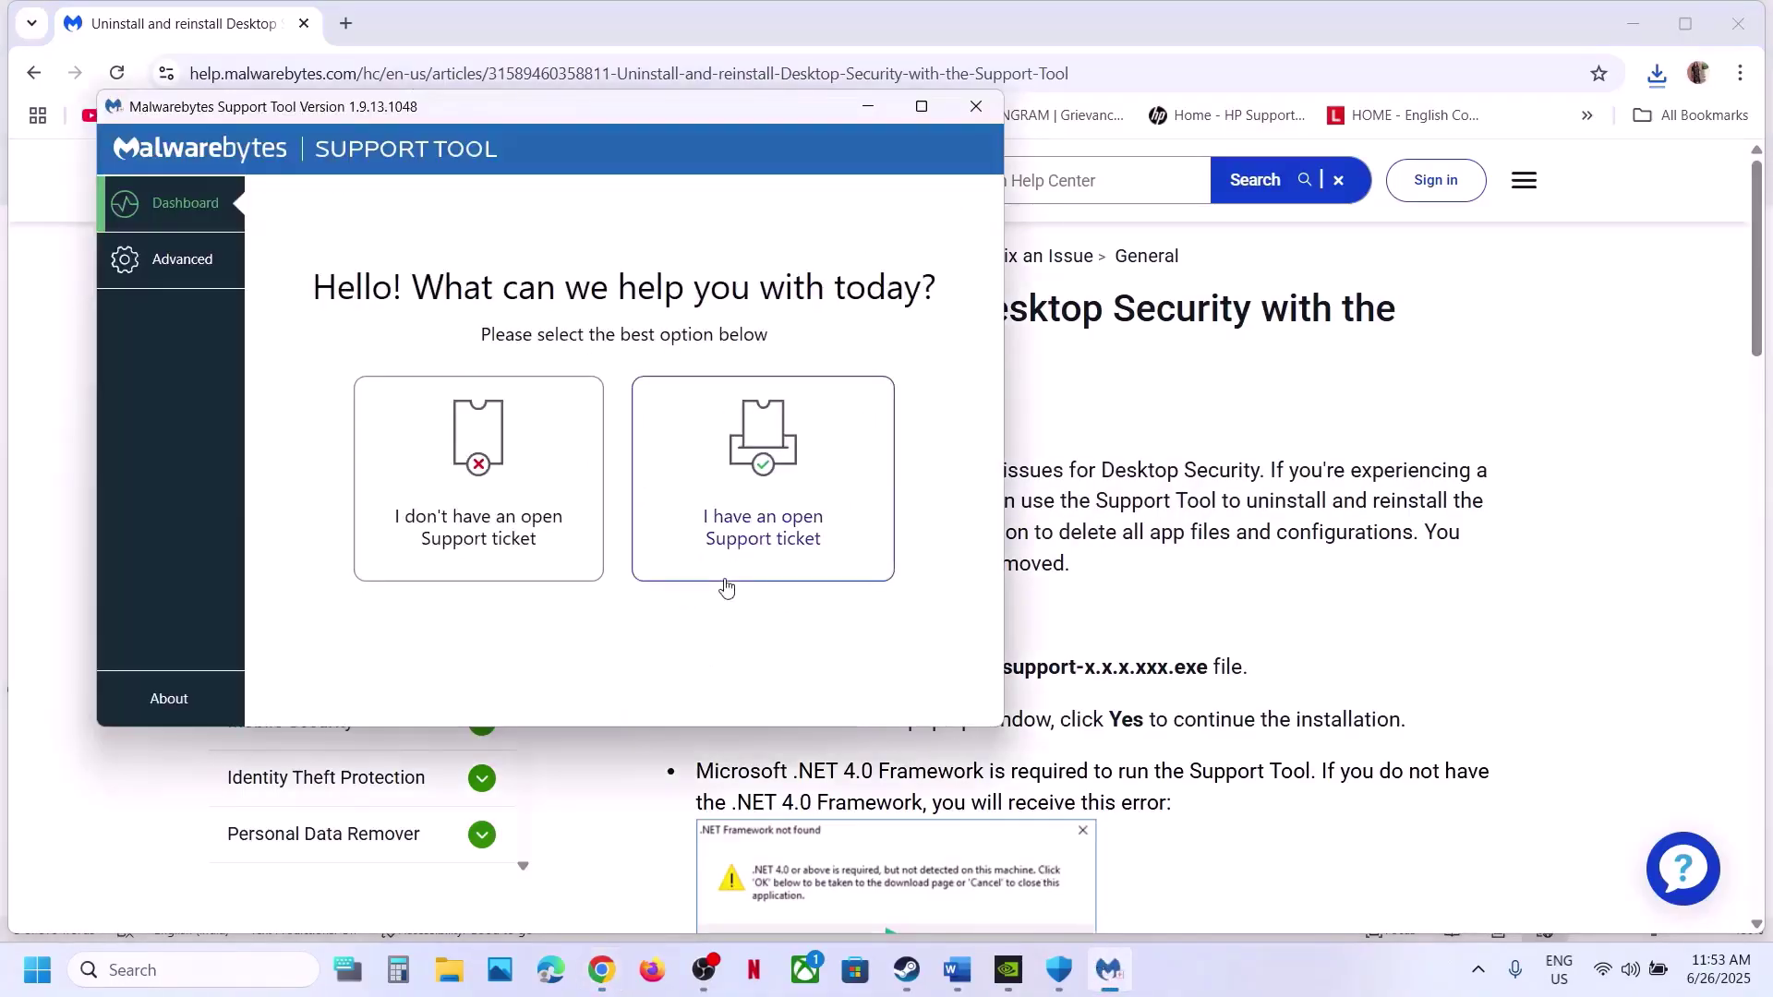
Step: Run the Support Tool's advanced system repair with only Windows Management Instrumentation (WMI) selected
click(159, 268)
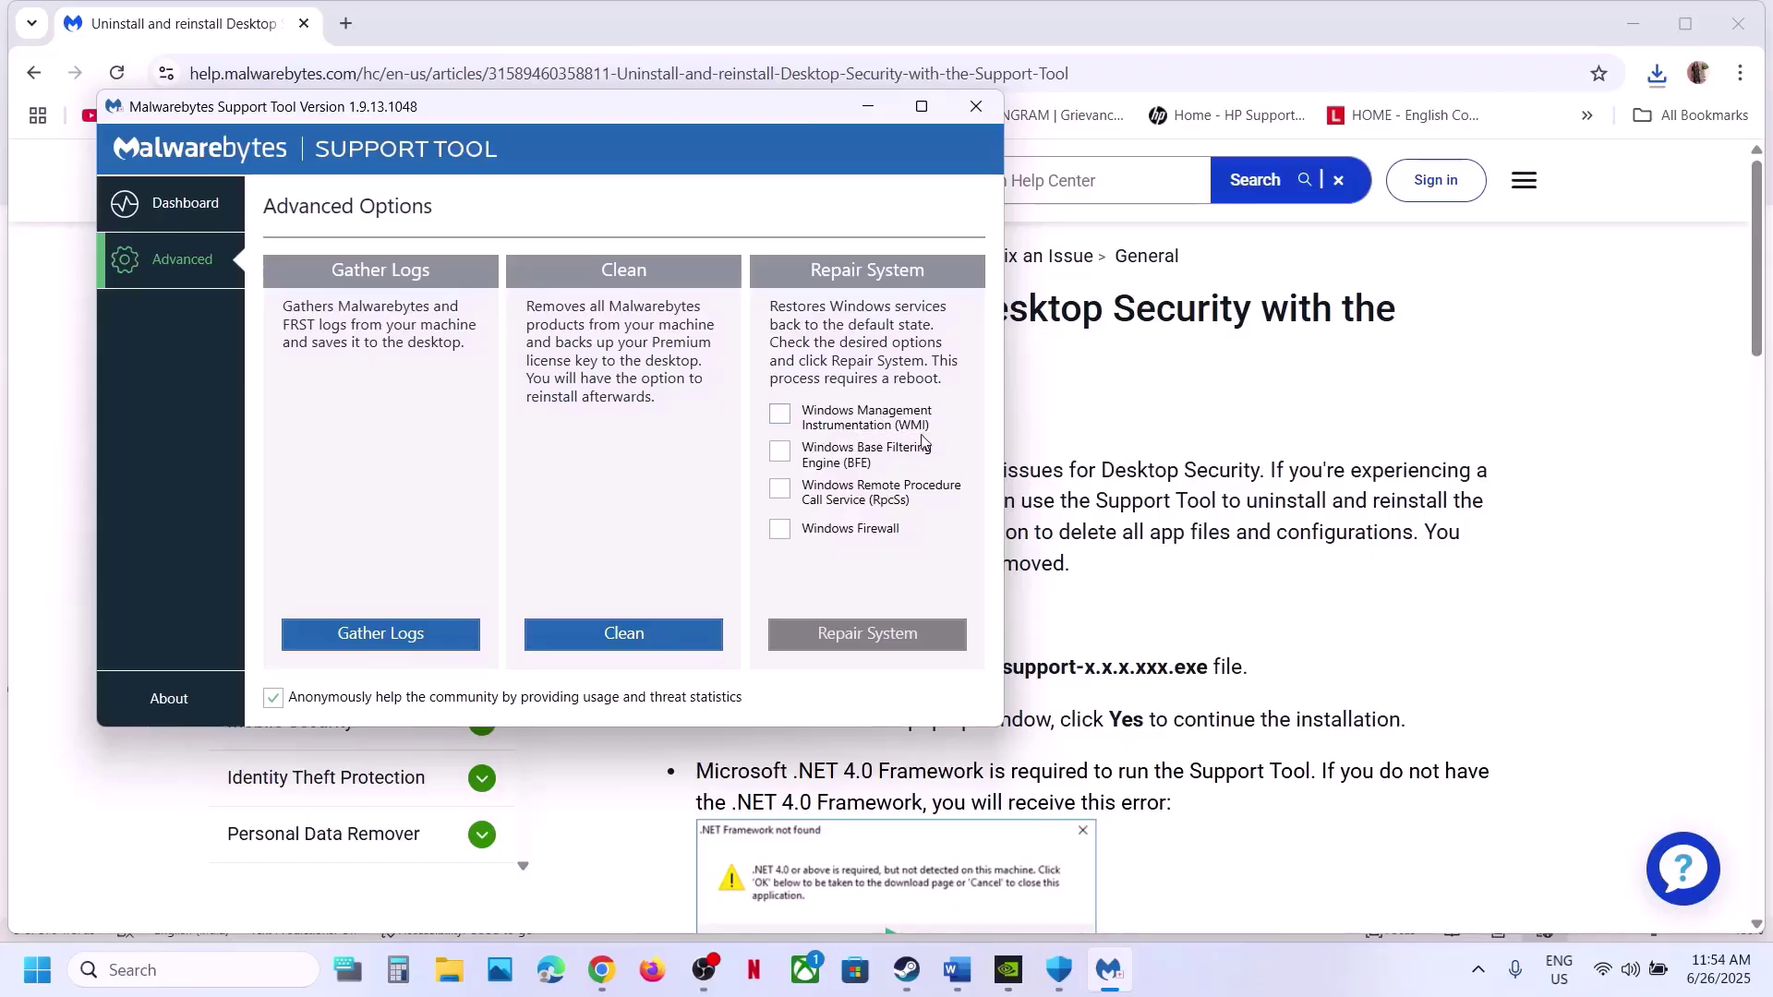
click(777, 422)
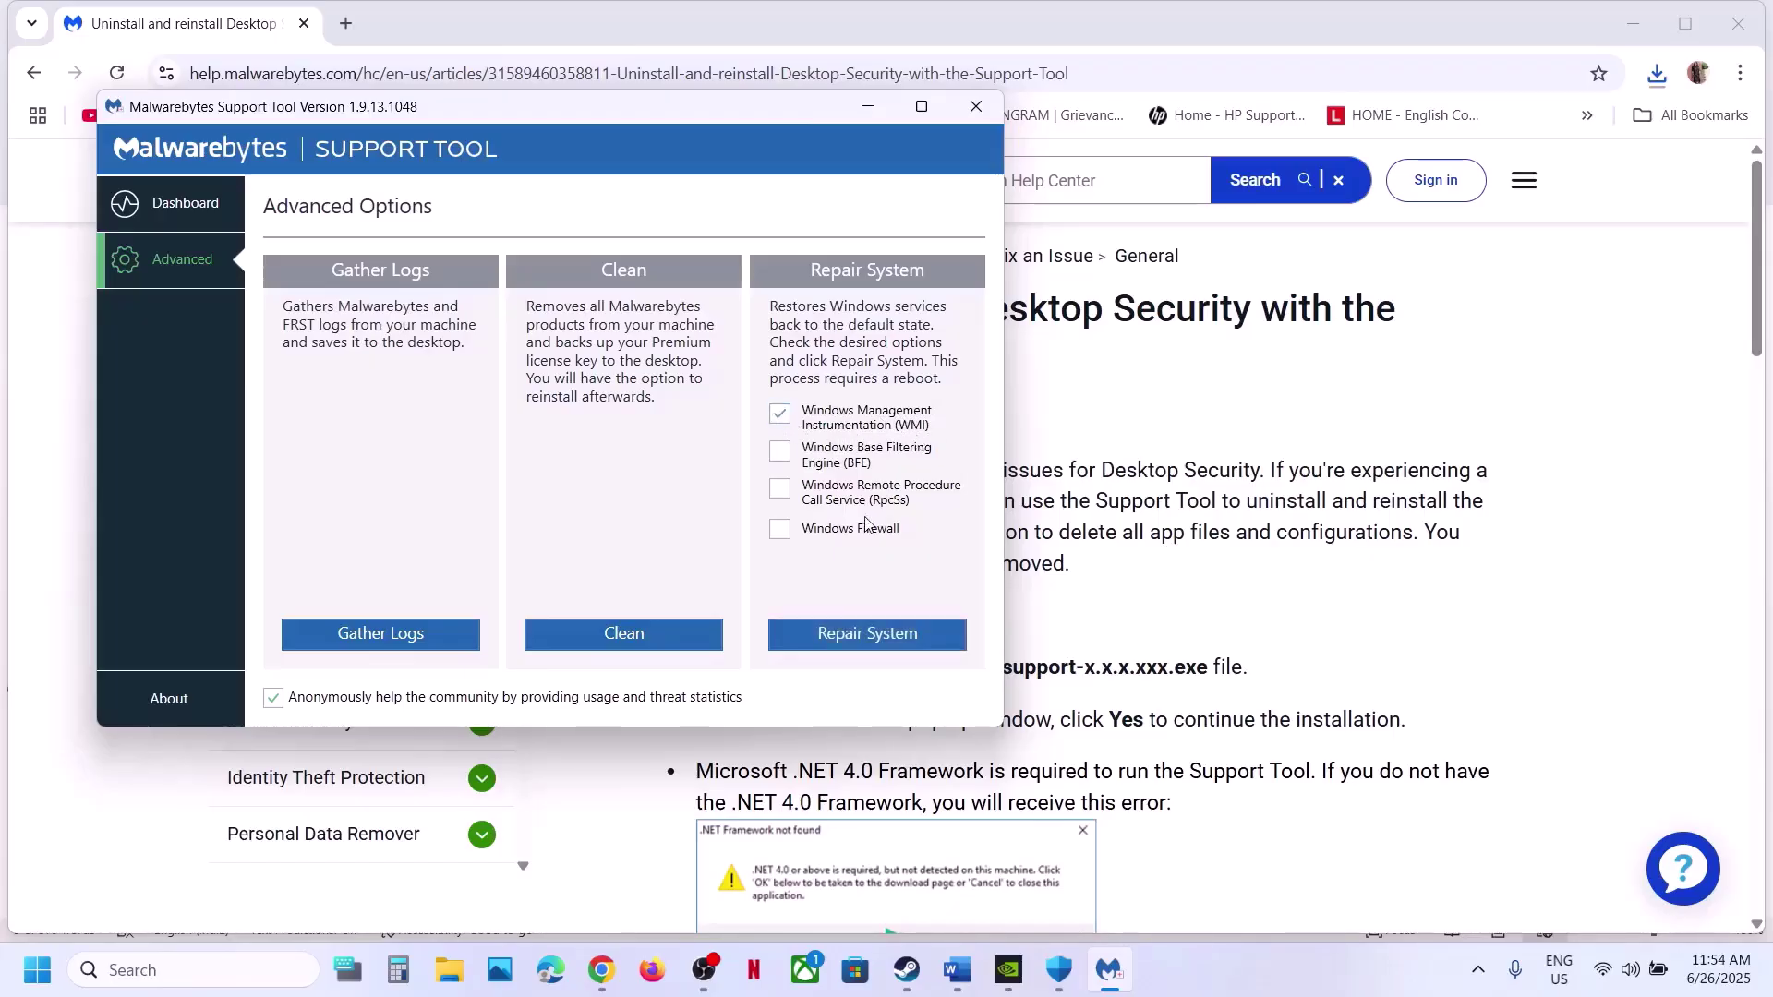
click(867, 641)
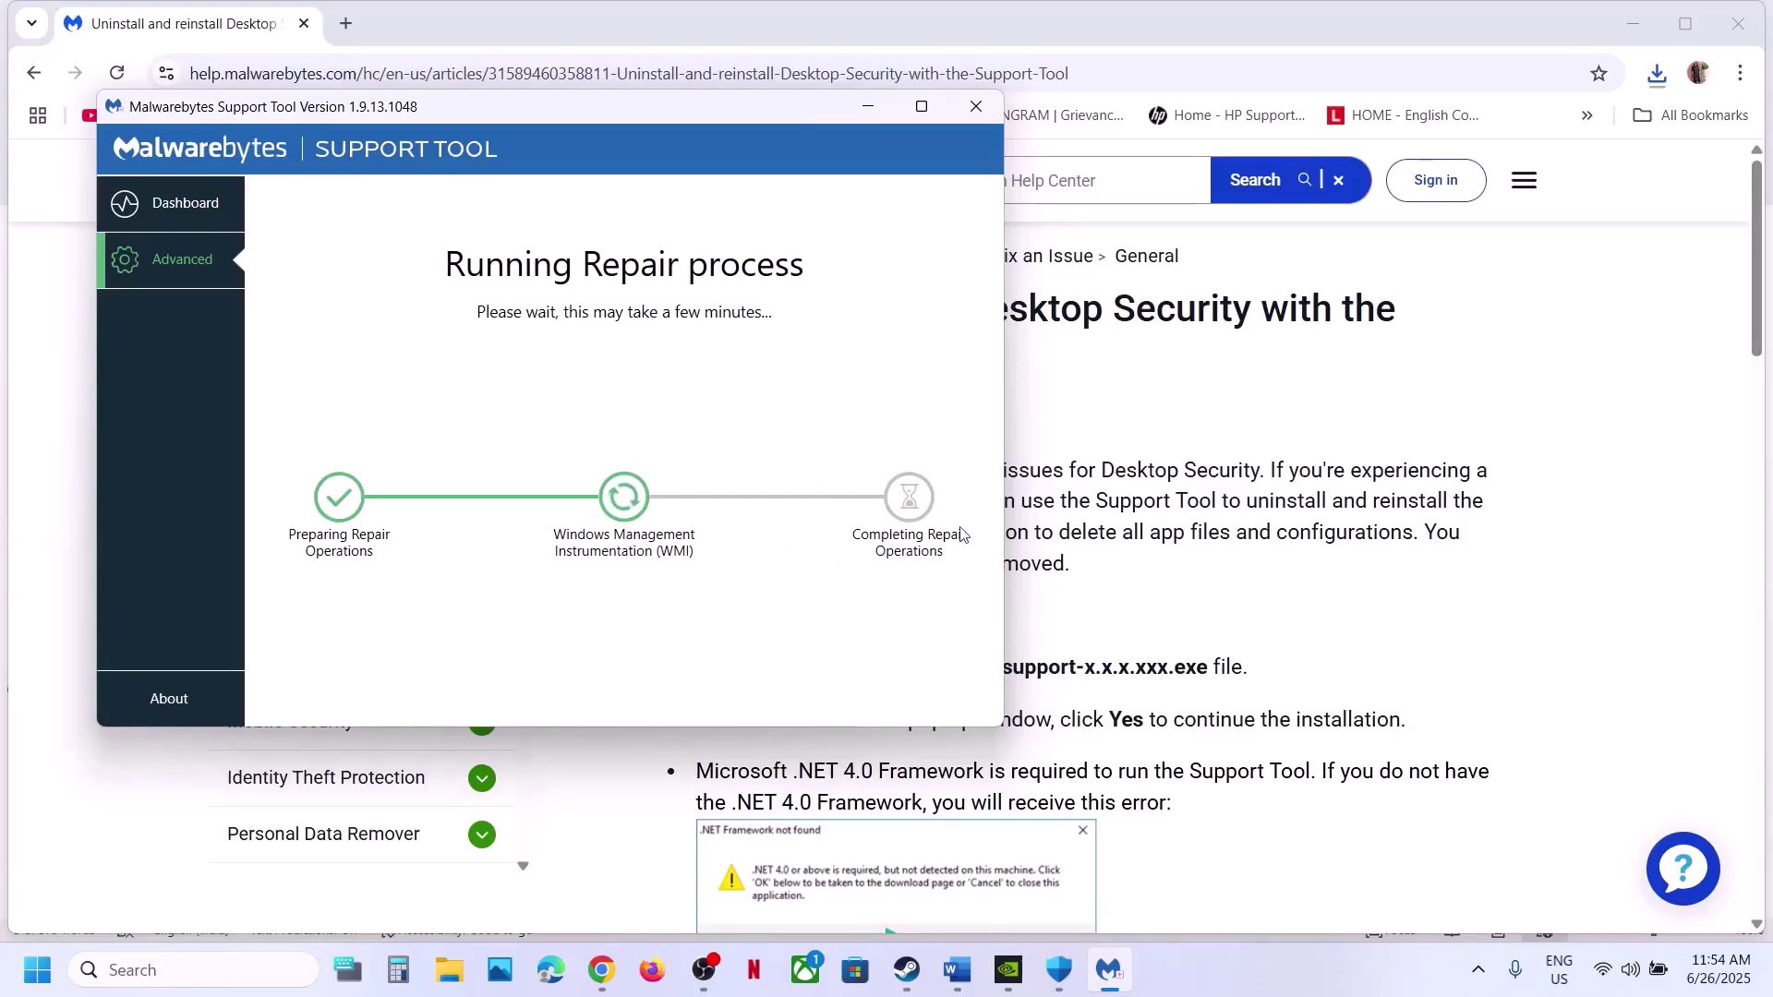
Step: Bring up the game's library page in Steam, then return to Word and highlight Step 4's note about restarting the PC
click(1088, 726)
click(906, 970)
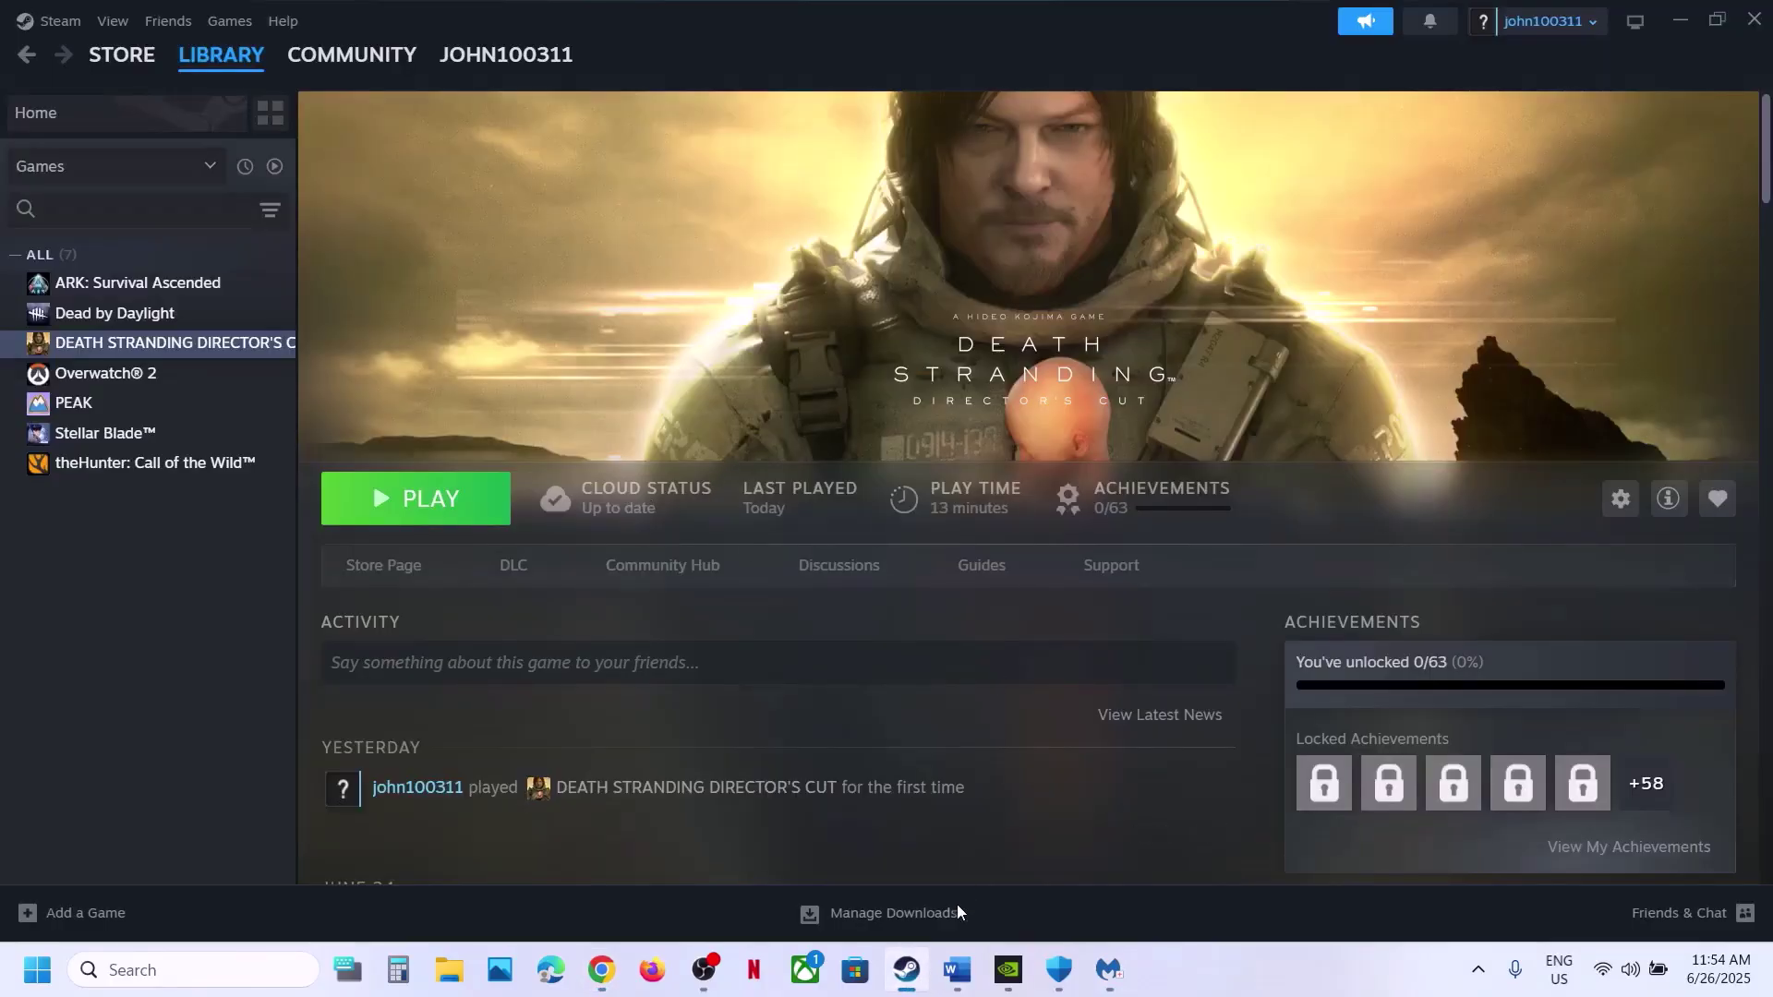
click(961, 971)
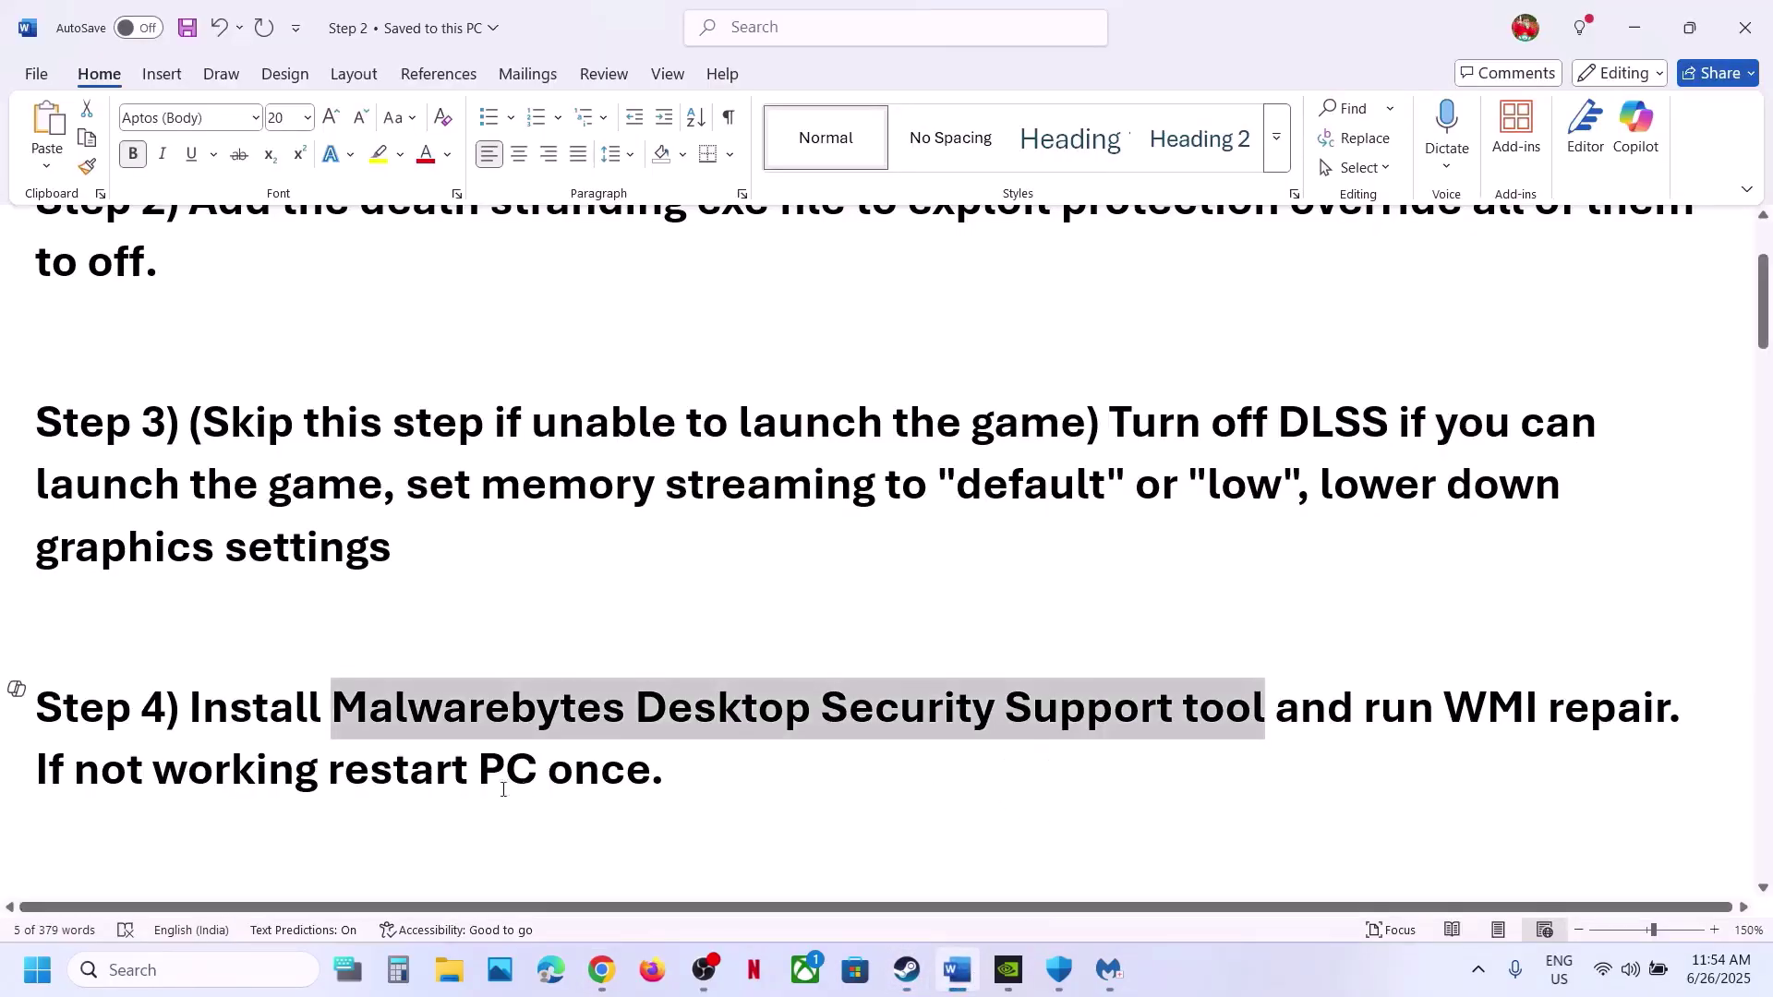
drag(284, 778, 540, 779)
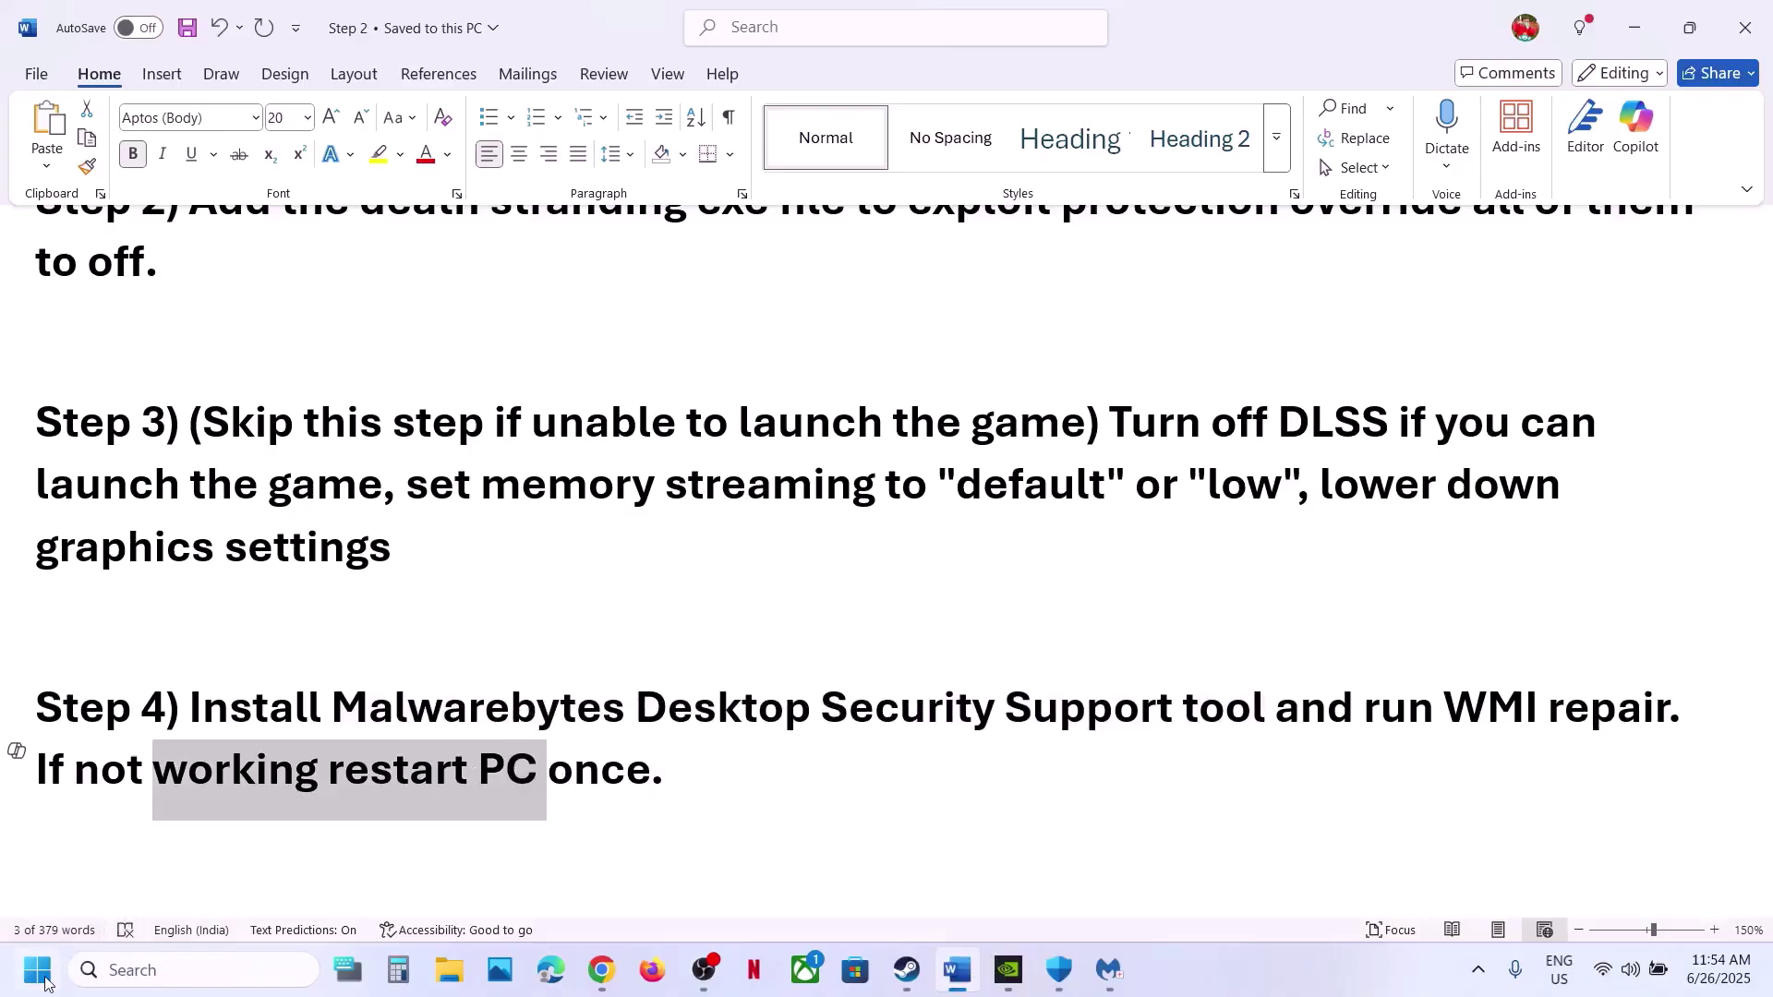
Step: View the Windows power options that include Restart, and close them without restarting the PC
click(45, 981)
click(674, 891)
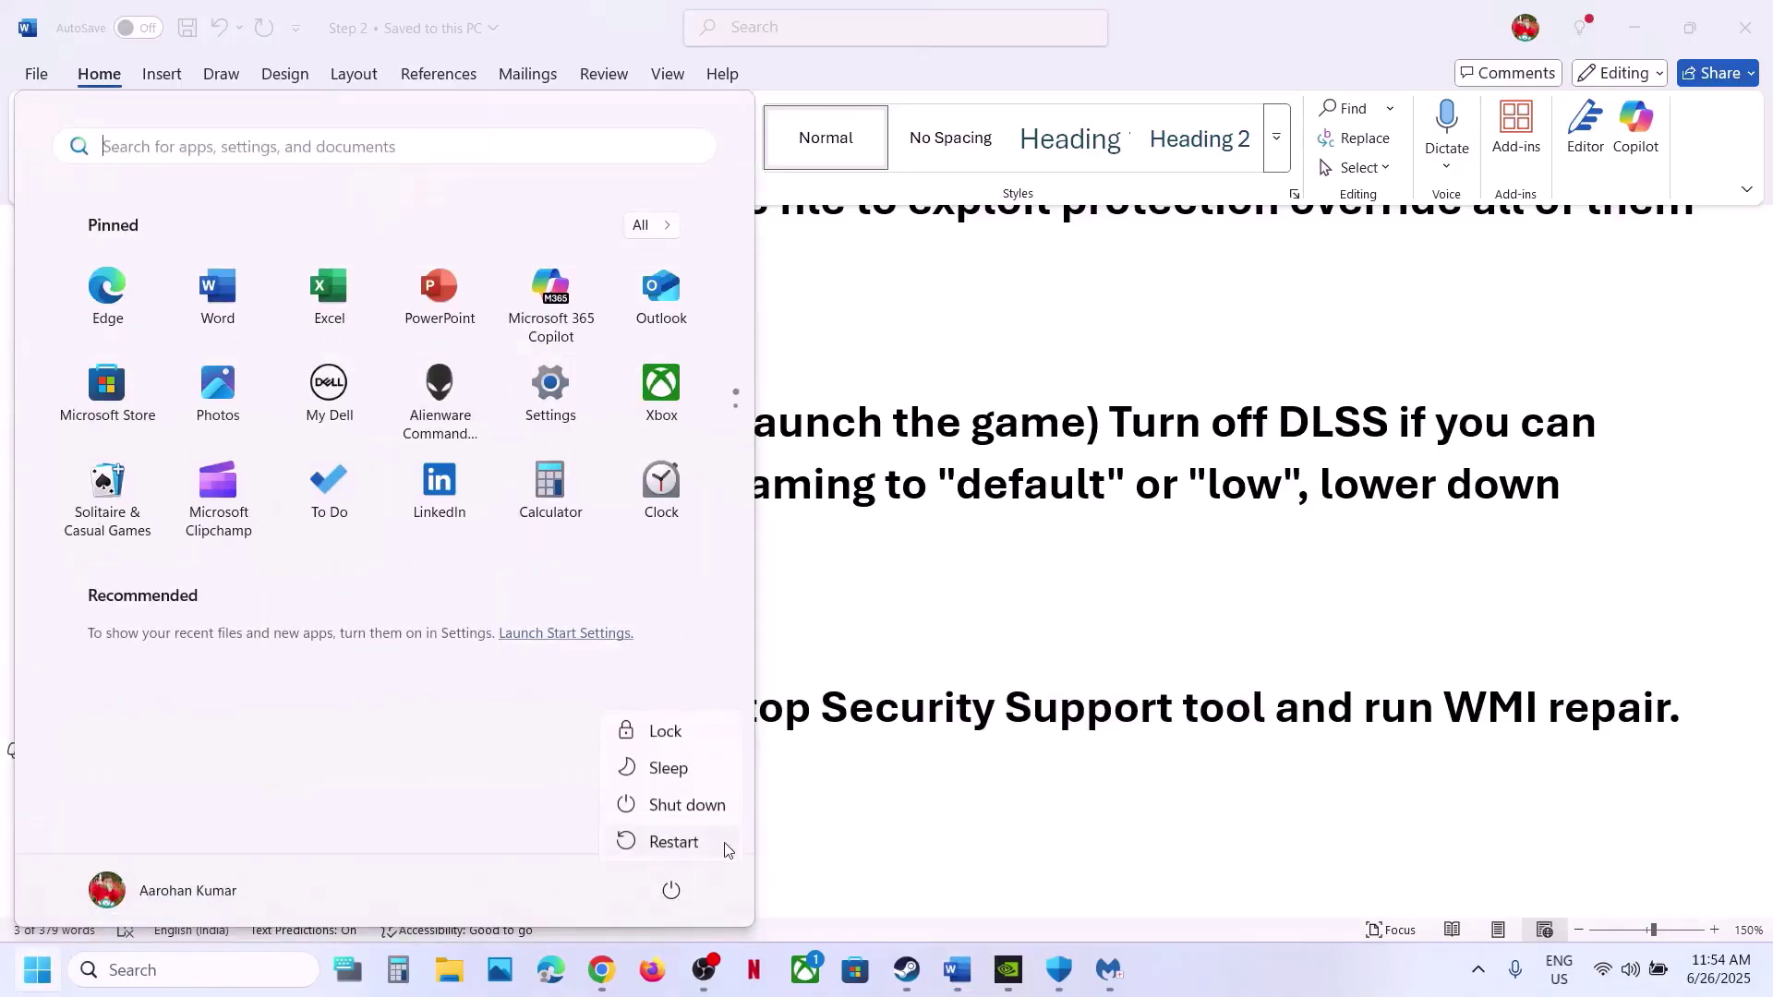
click(872, 817)
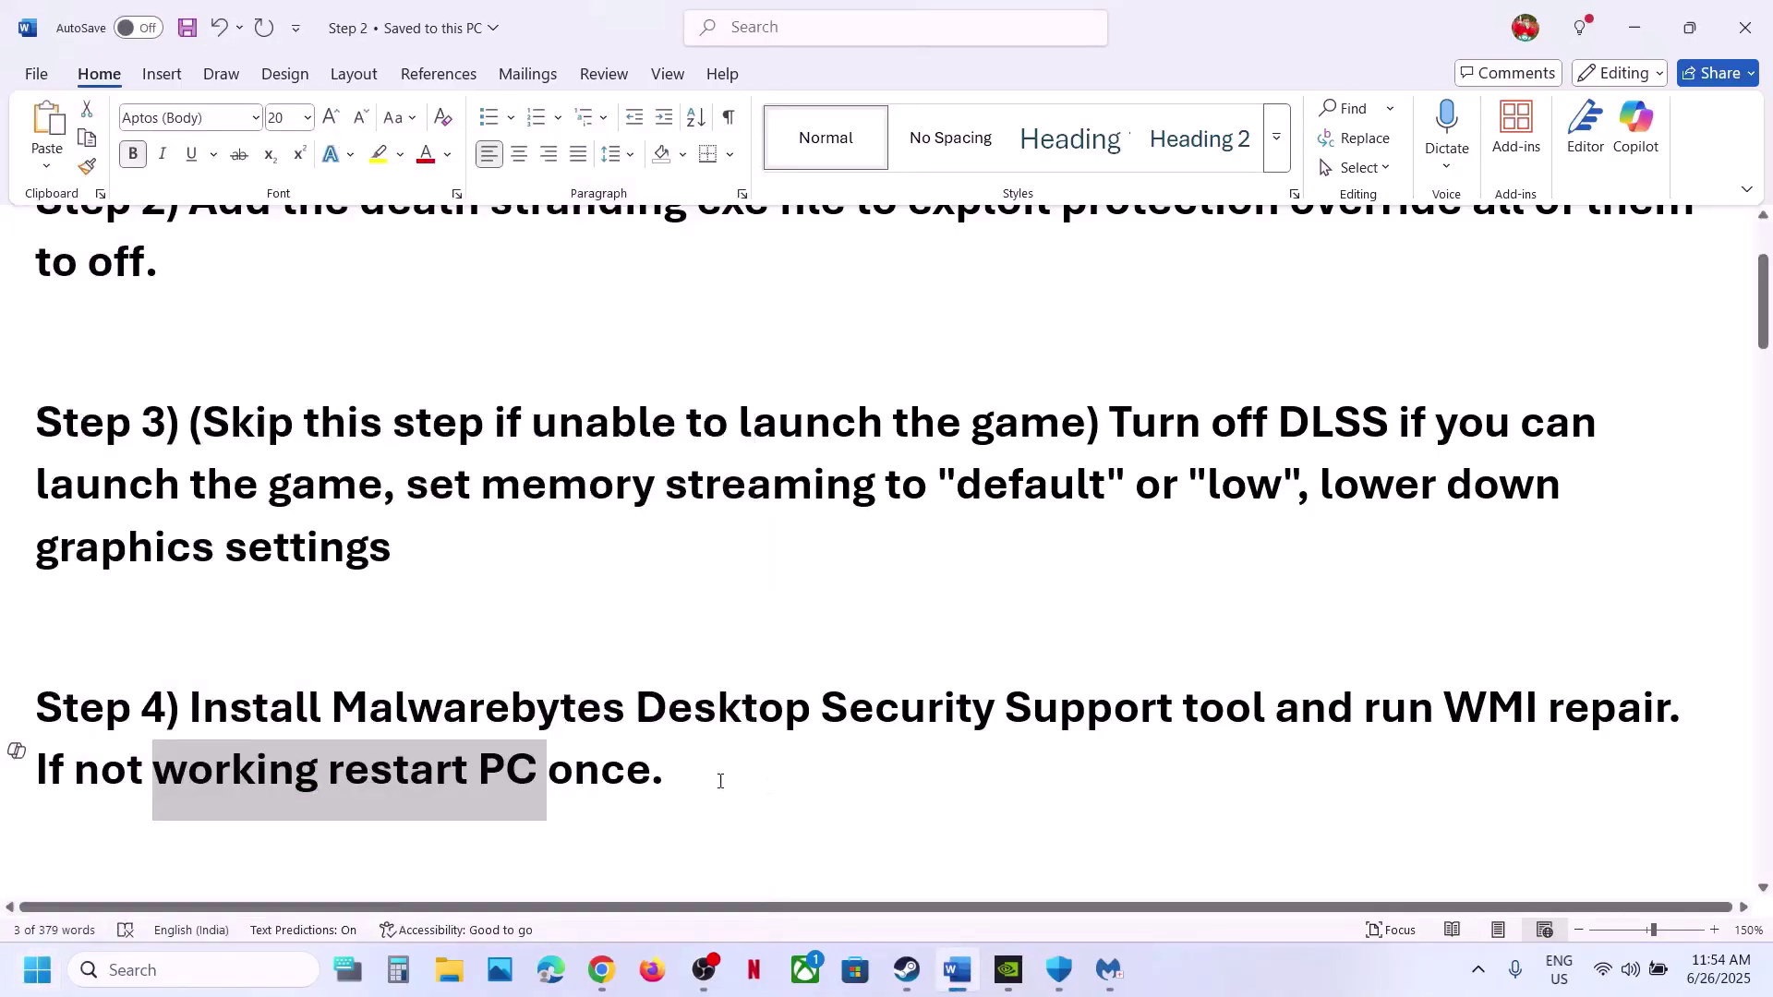
Step: Highlight Step 4's WMI repair instruction, then Step 5's clean graphics driver installation text with its NVIDIA and AMD links
drag(693, 782, 196, 729)
scroll(196, 730, down, 3)
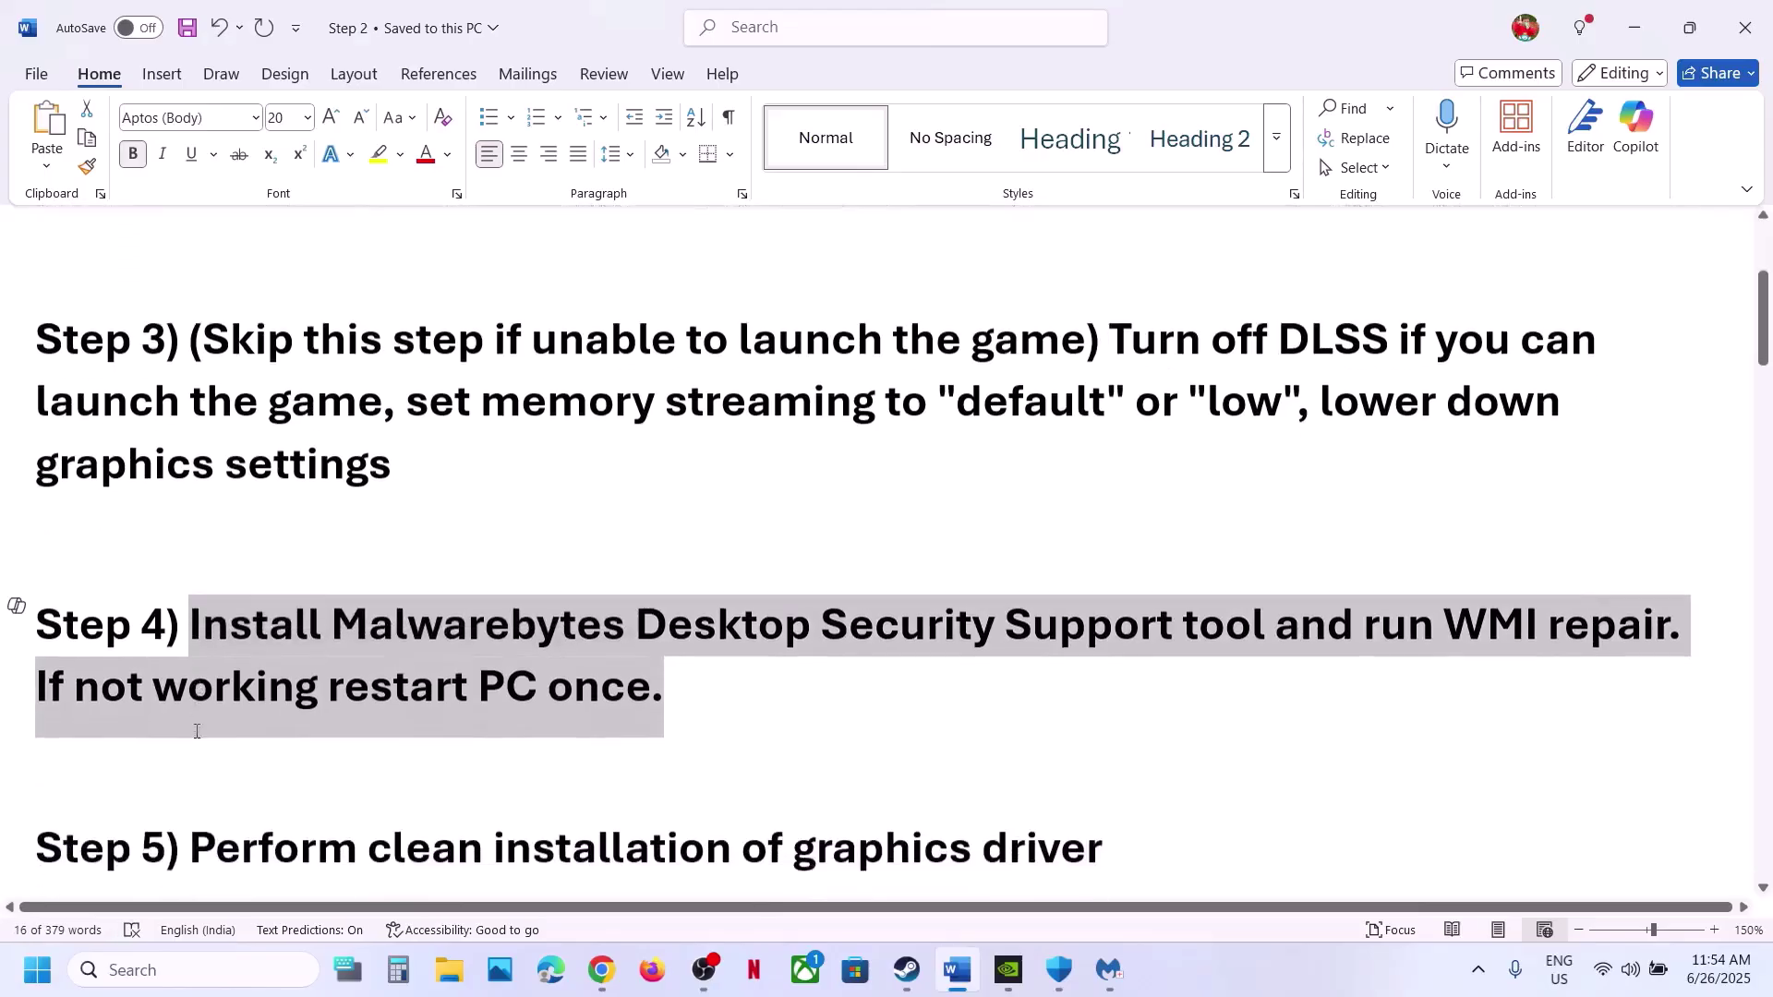
scroll(195, 731, down, 1)
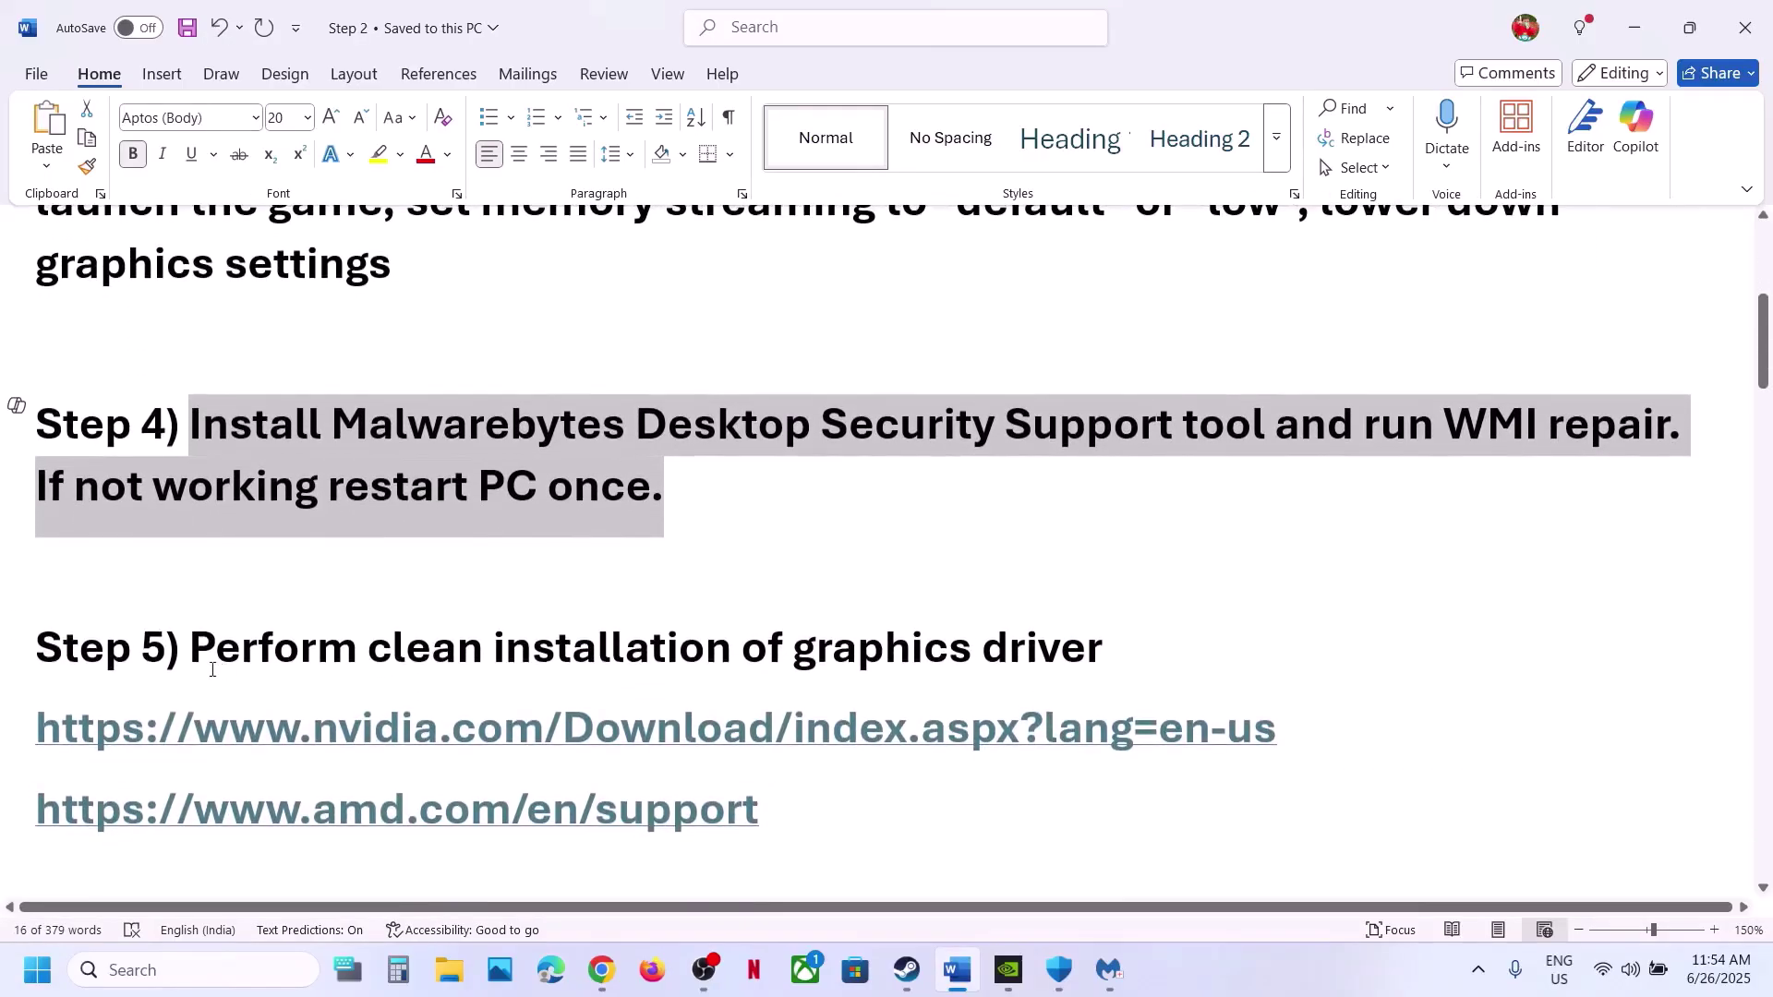
drag(212, 670, 979, 663)
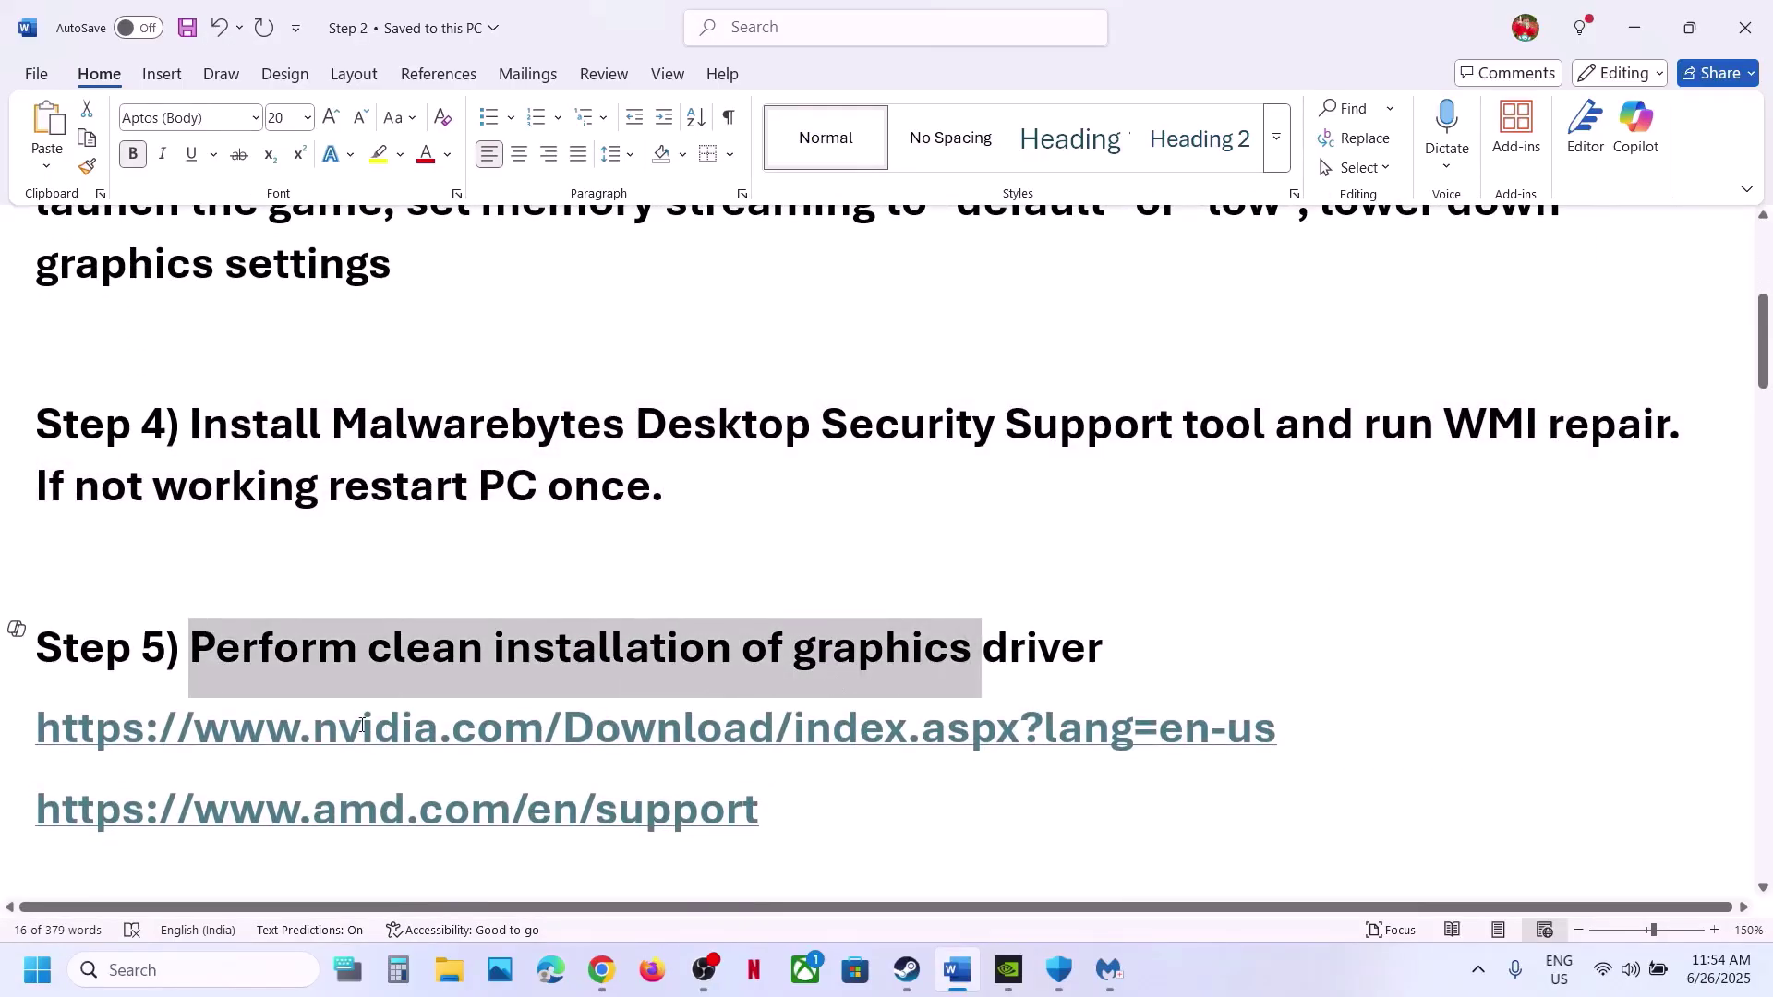
drag(361, 725, 857, 730)
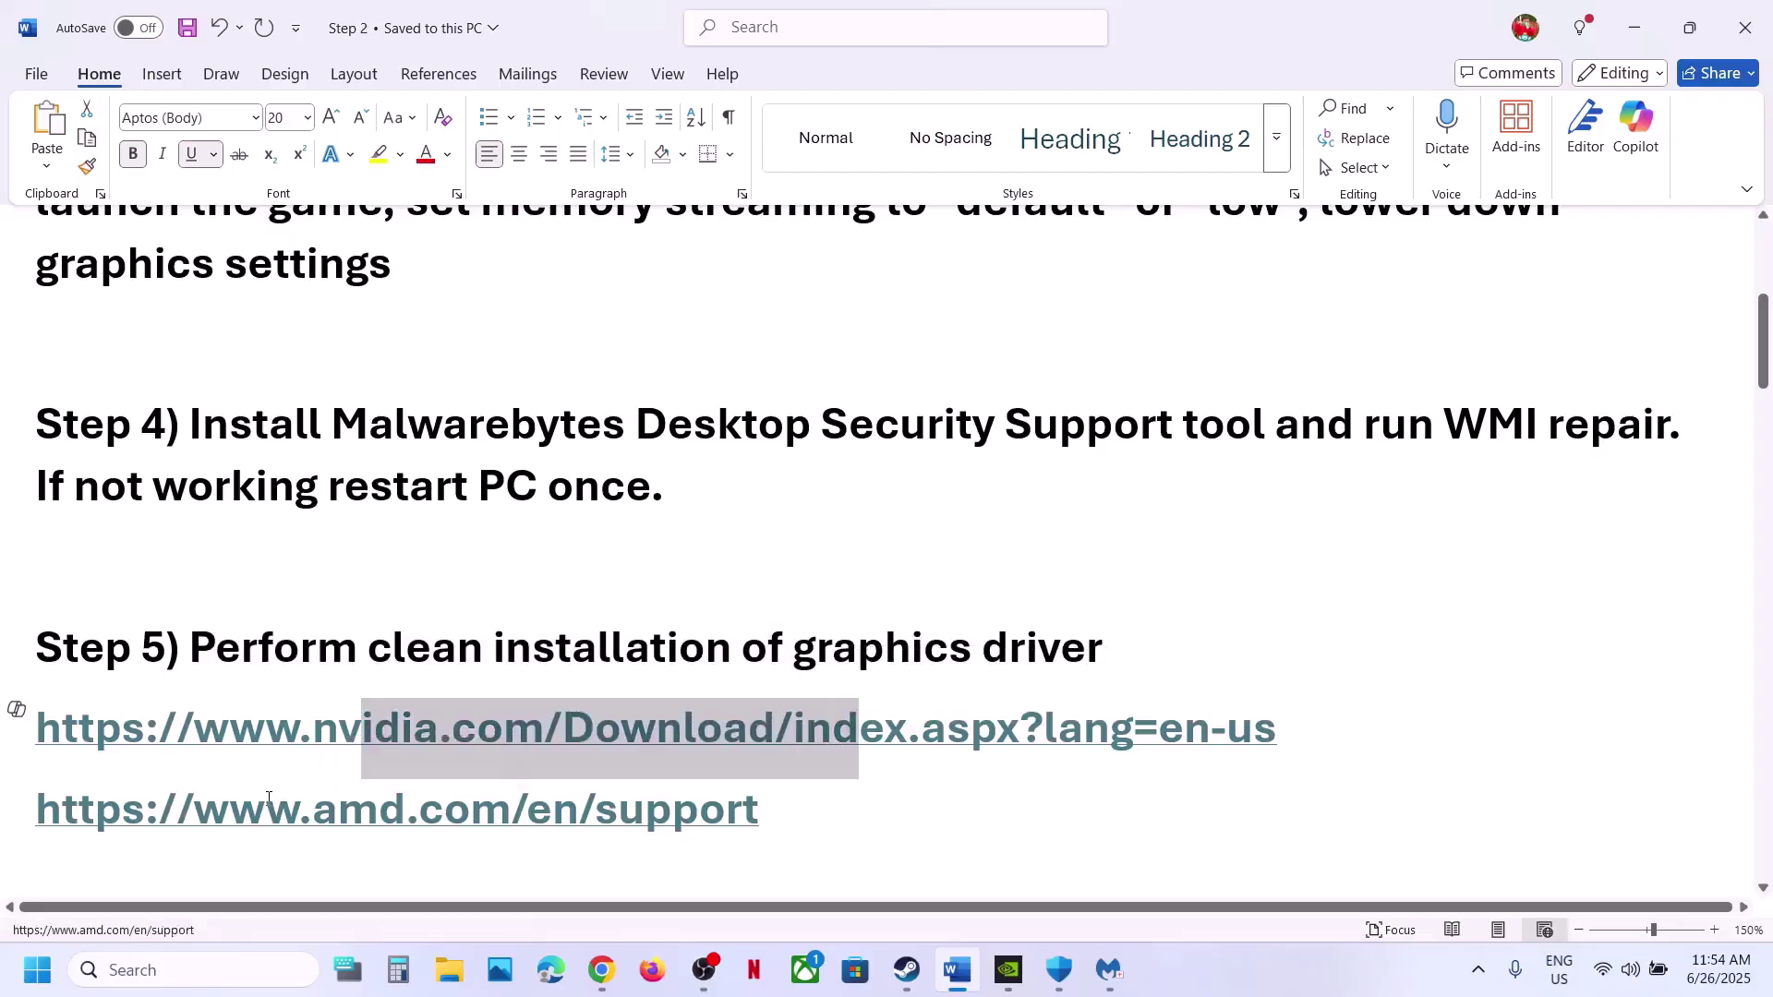
drag(268, 799, 413, 804)
drag(299, 727, 544, 730)
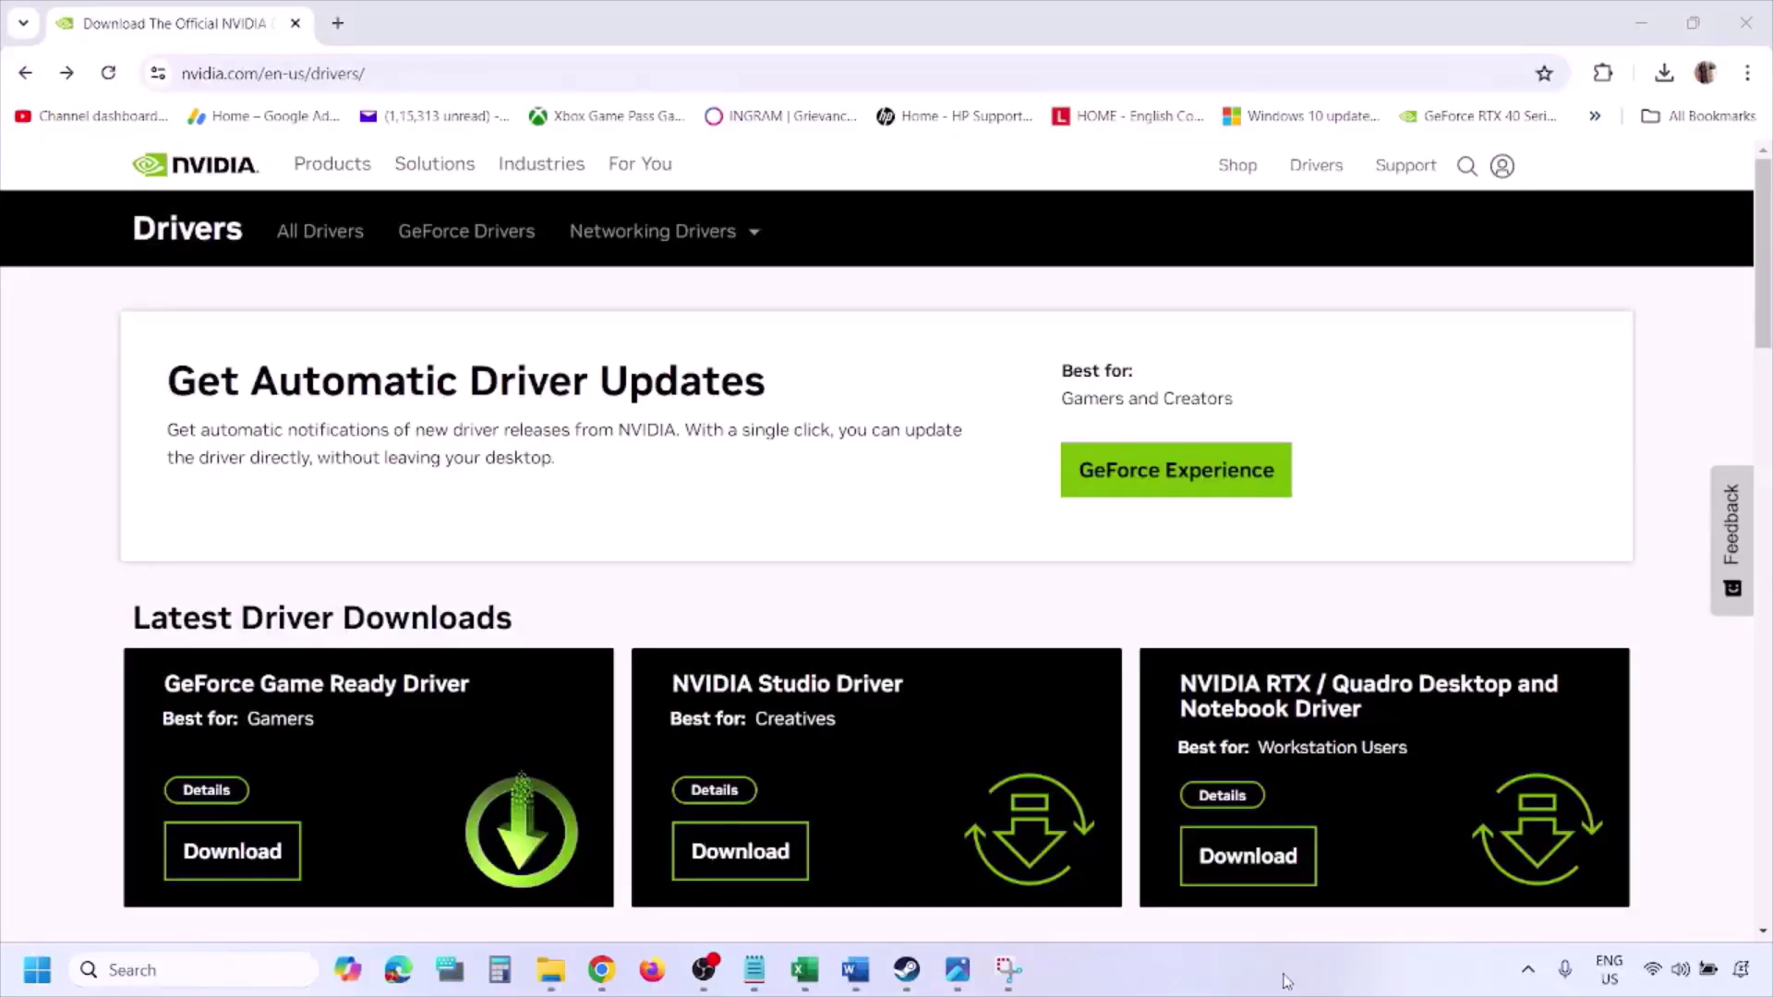
Step: Find NVIDIA drivers for the GeForce RTX 3050 Laptop GPU with Windows 11 as the operating system
scroll(415, 566, down, 8)
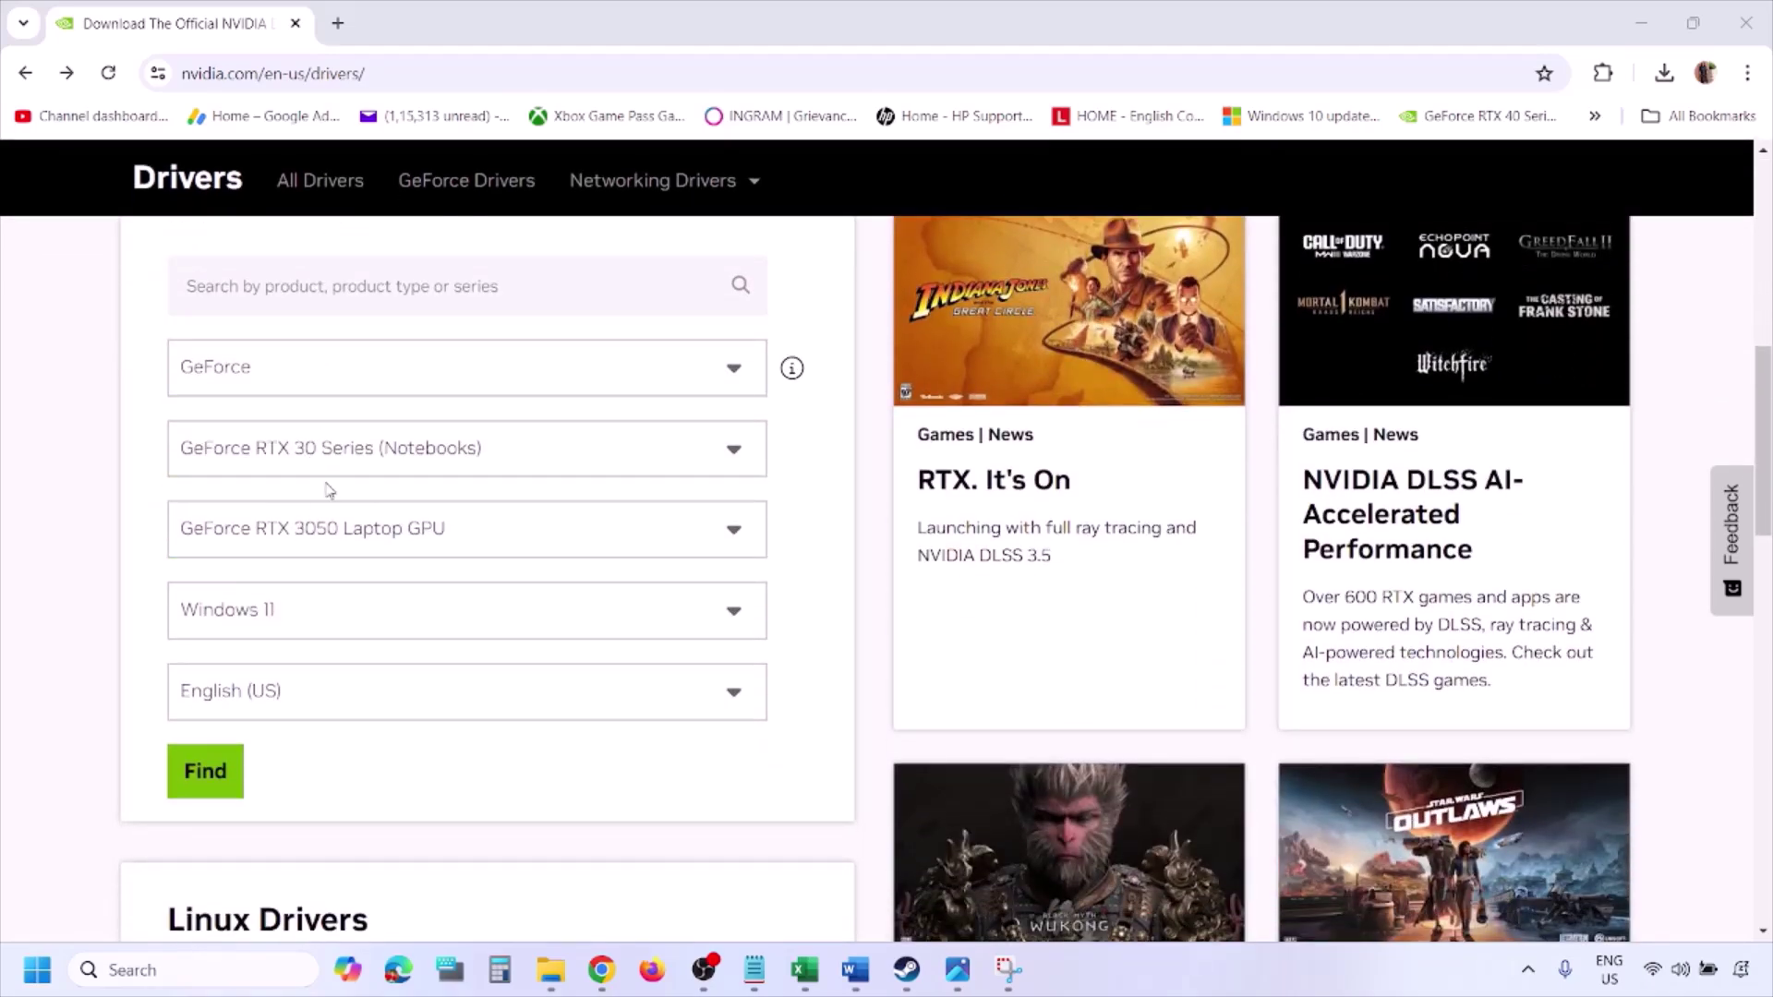
click(294, 616)
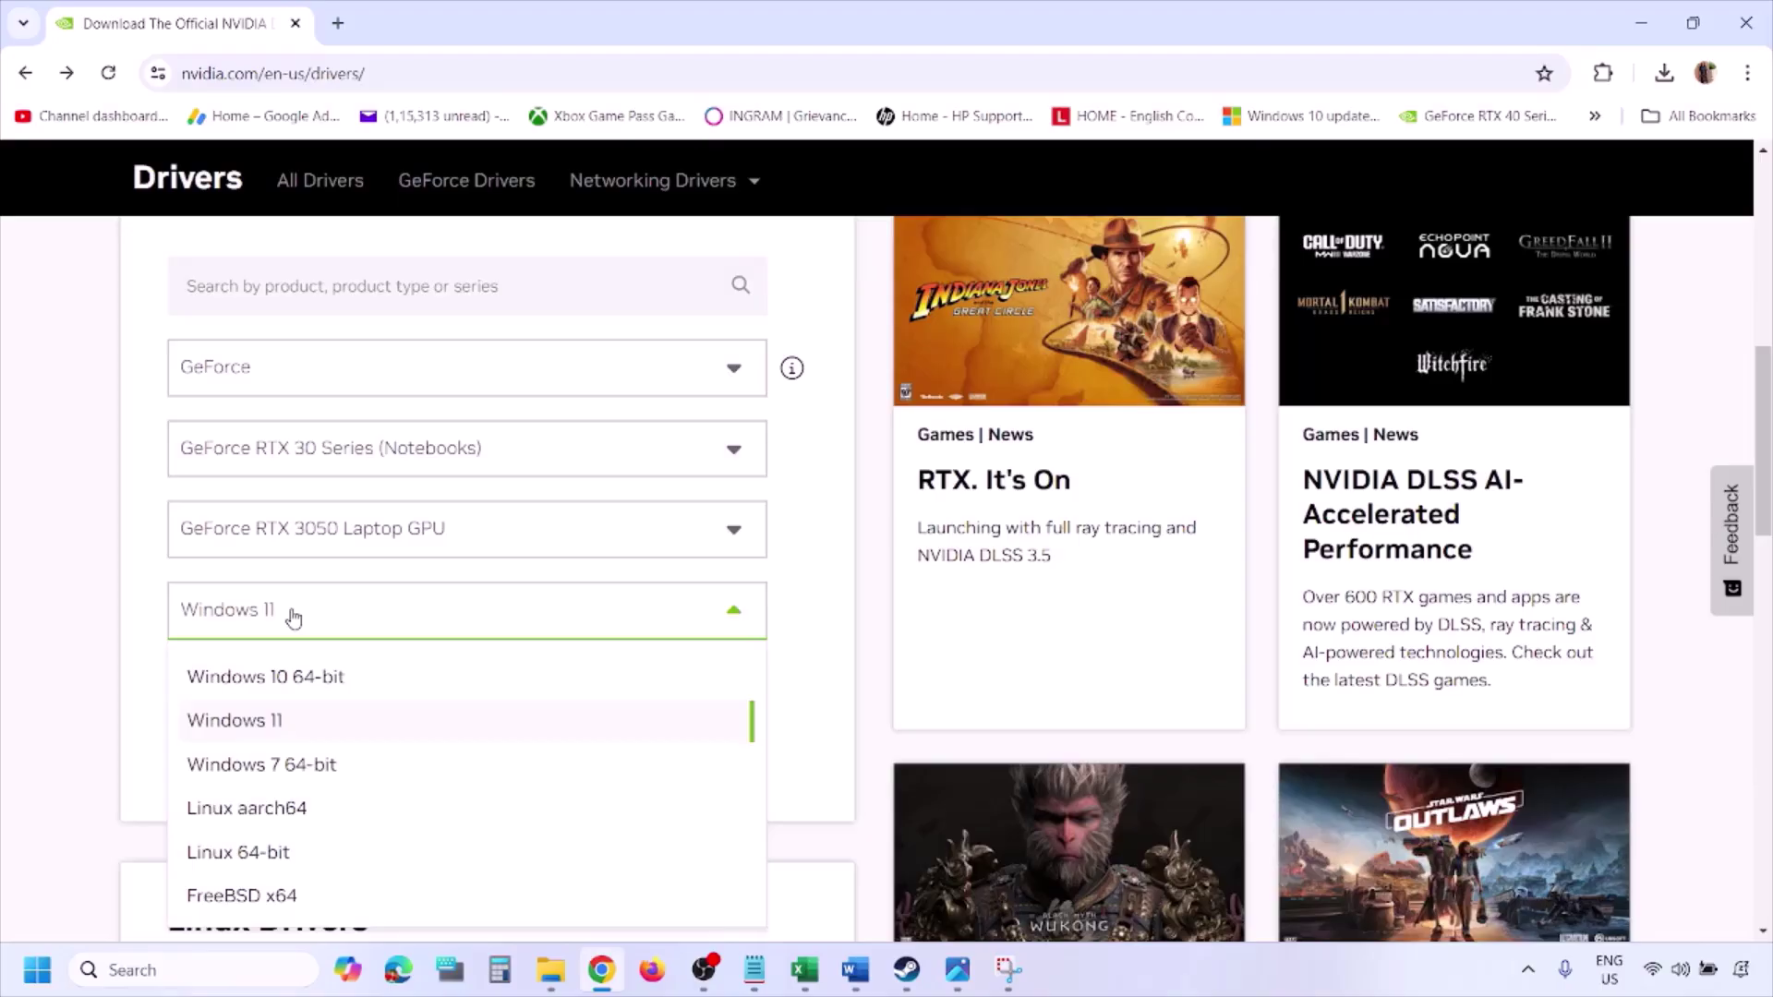
click(259, 722)
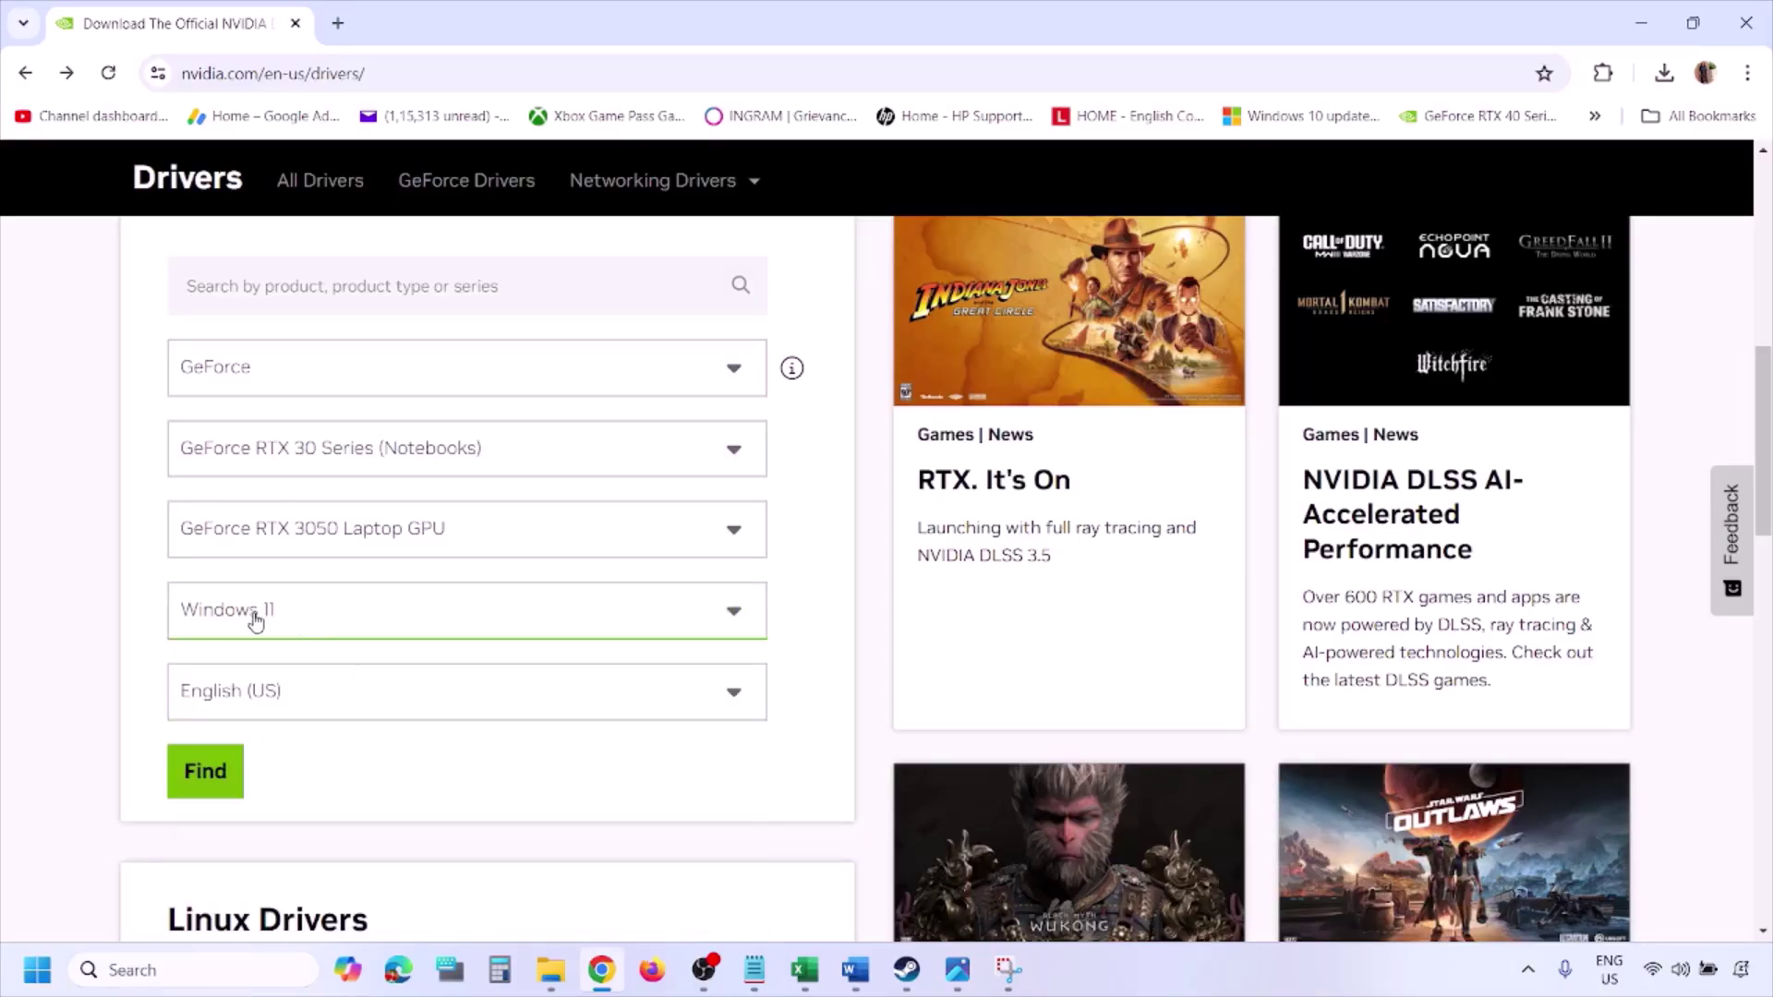
click(209, 776)
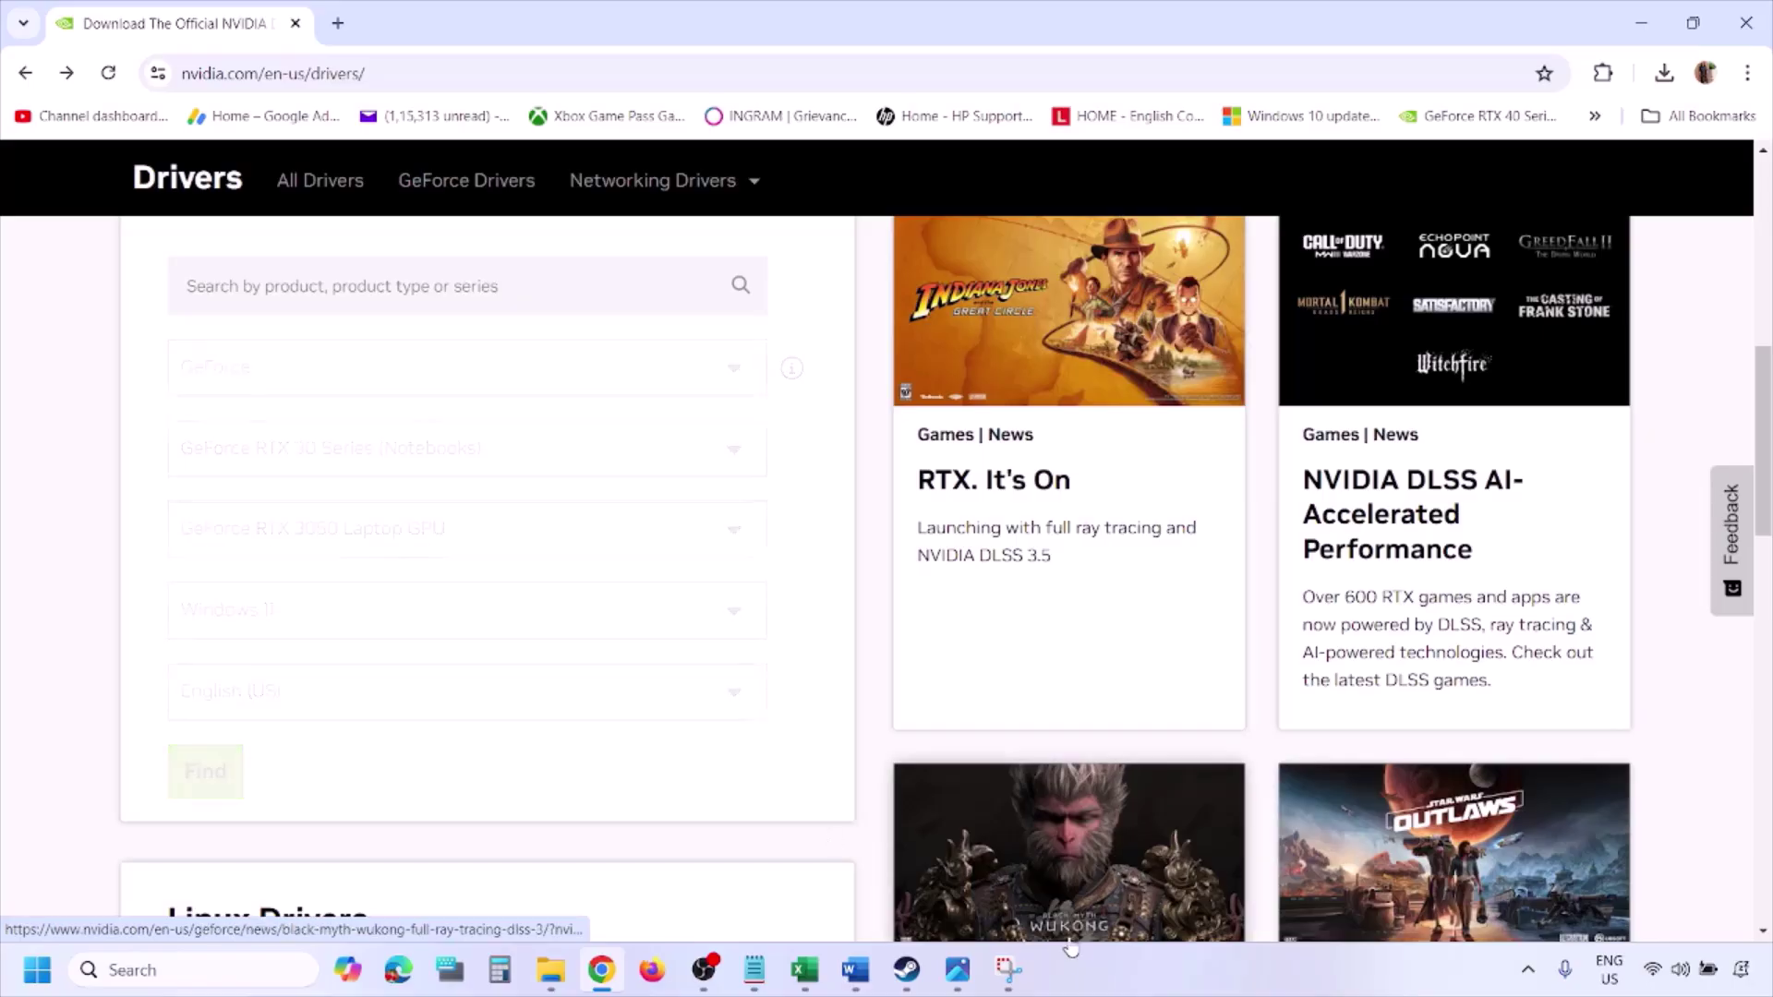
Step: Switch to Photos and review the driver download and clean installation screenshots from 1.png through 5.png
click(961, 982)
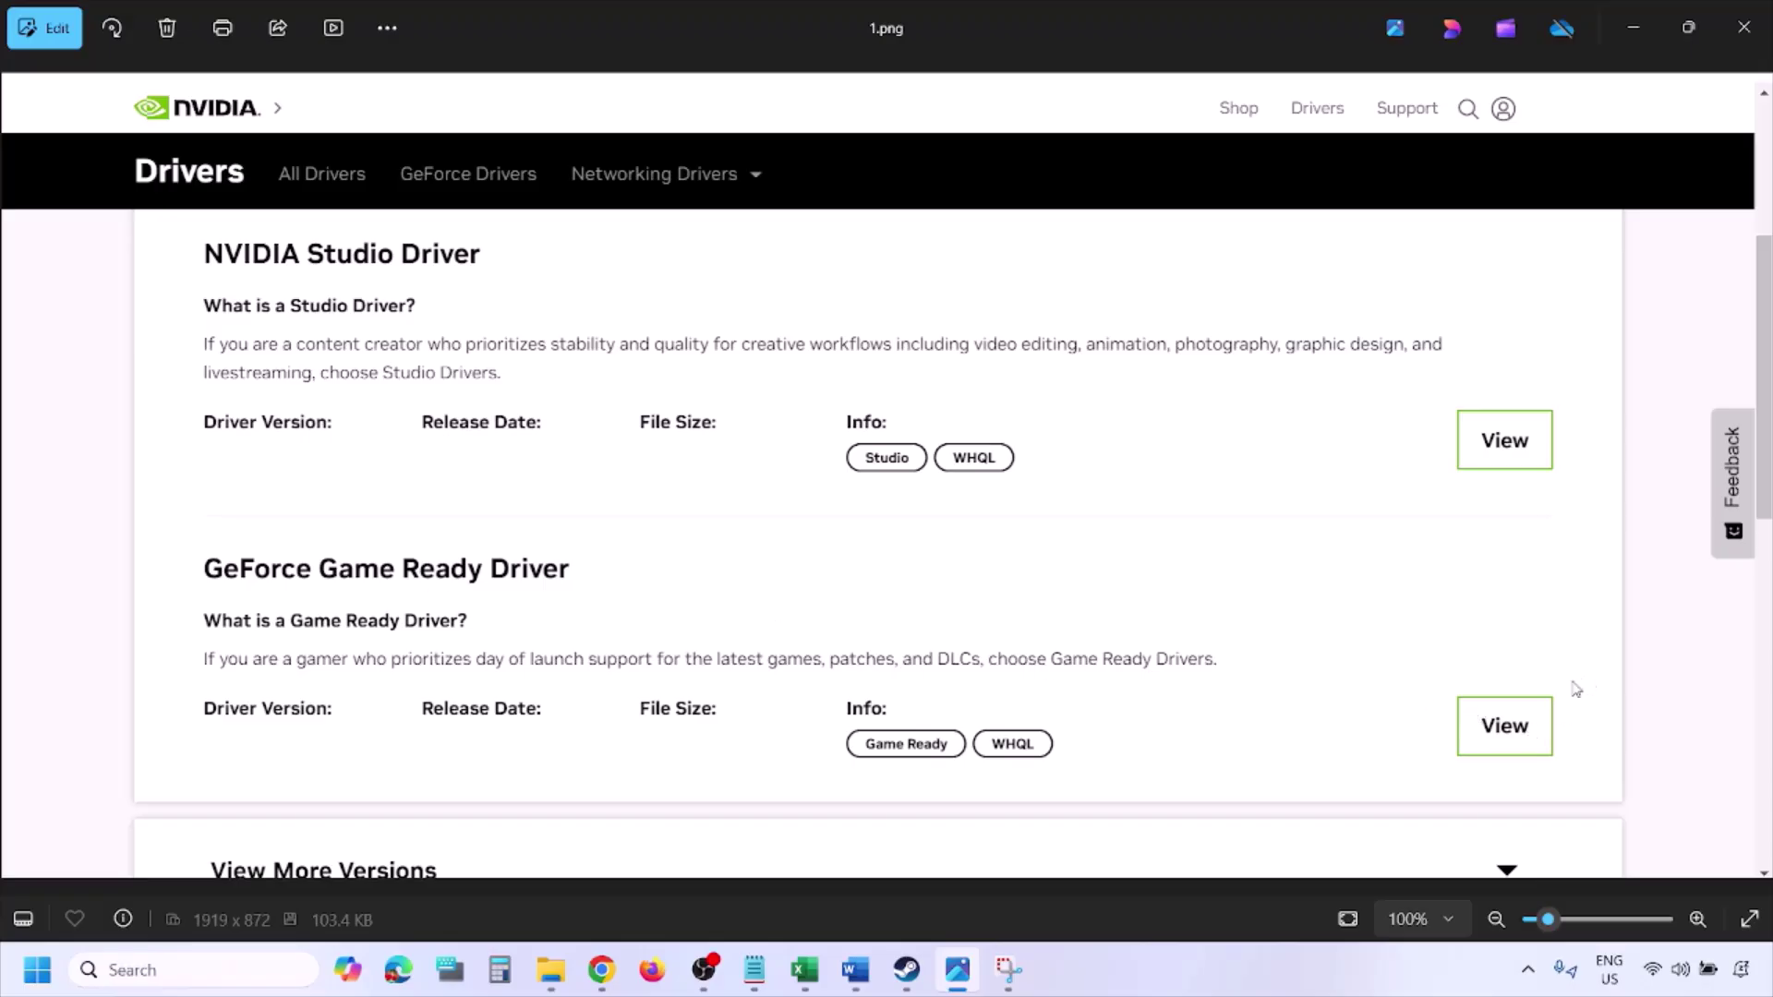
key(Right)
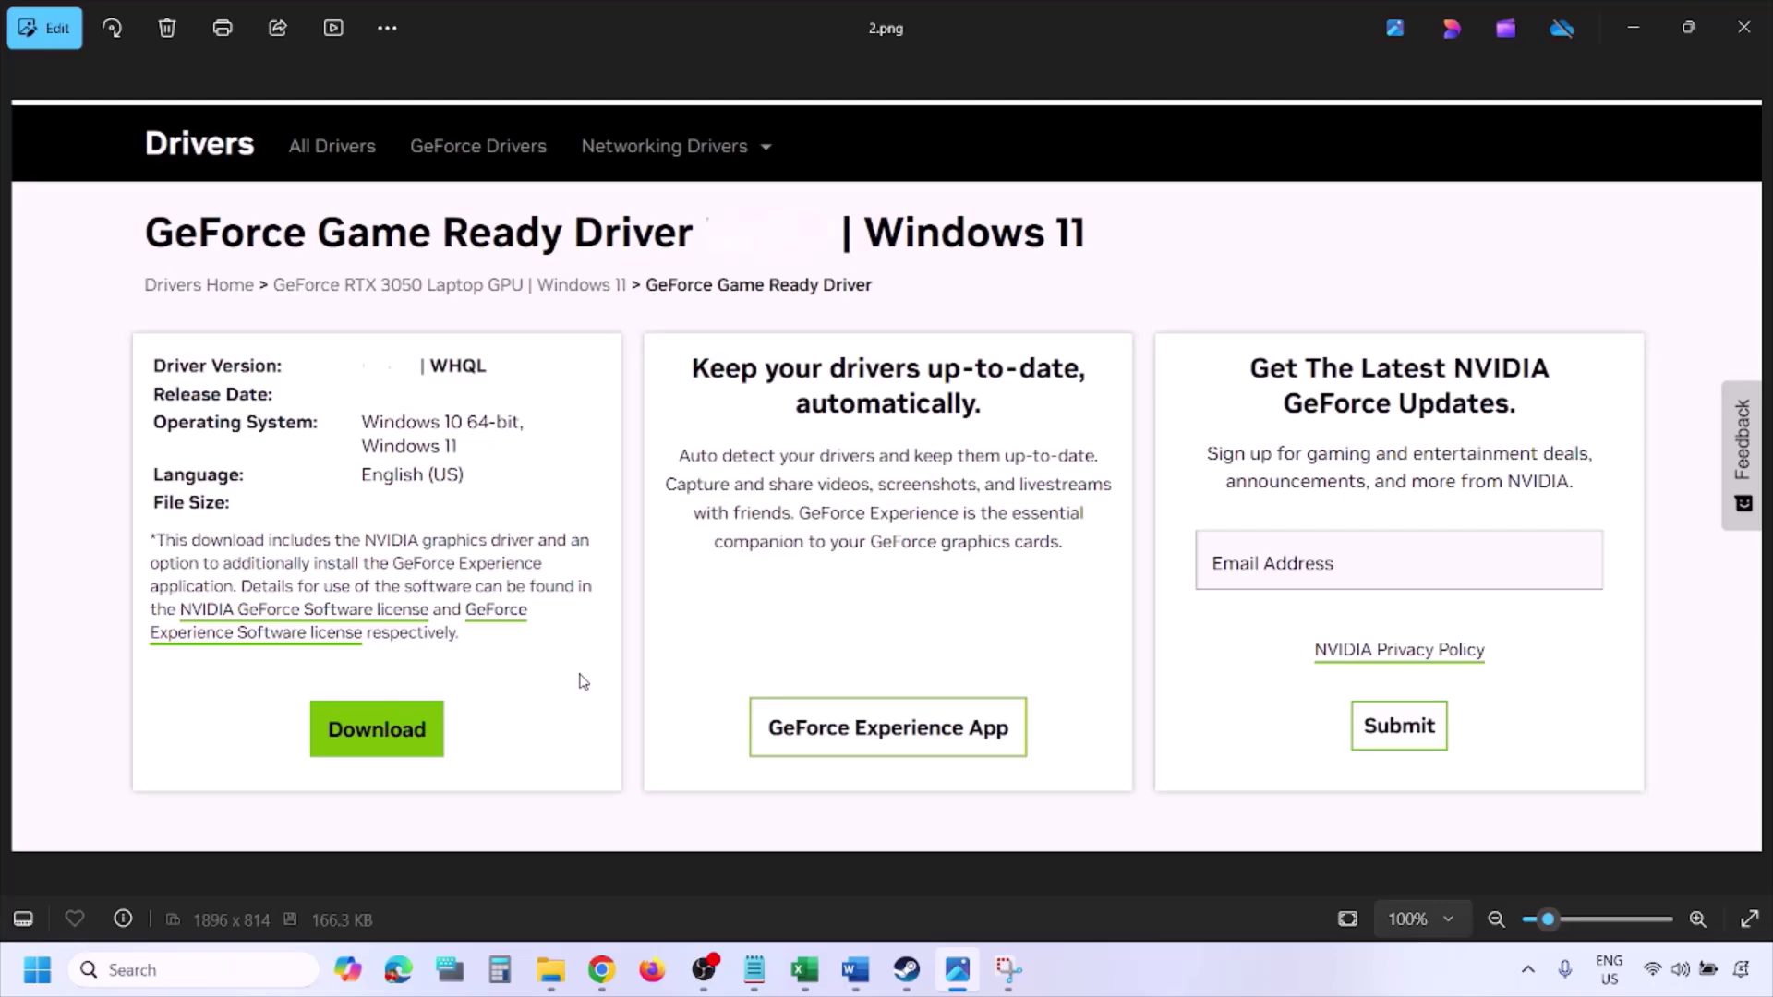
key(Right)
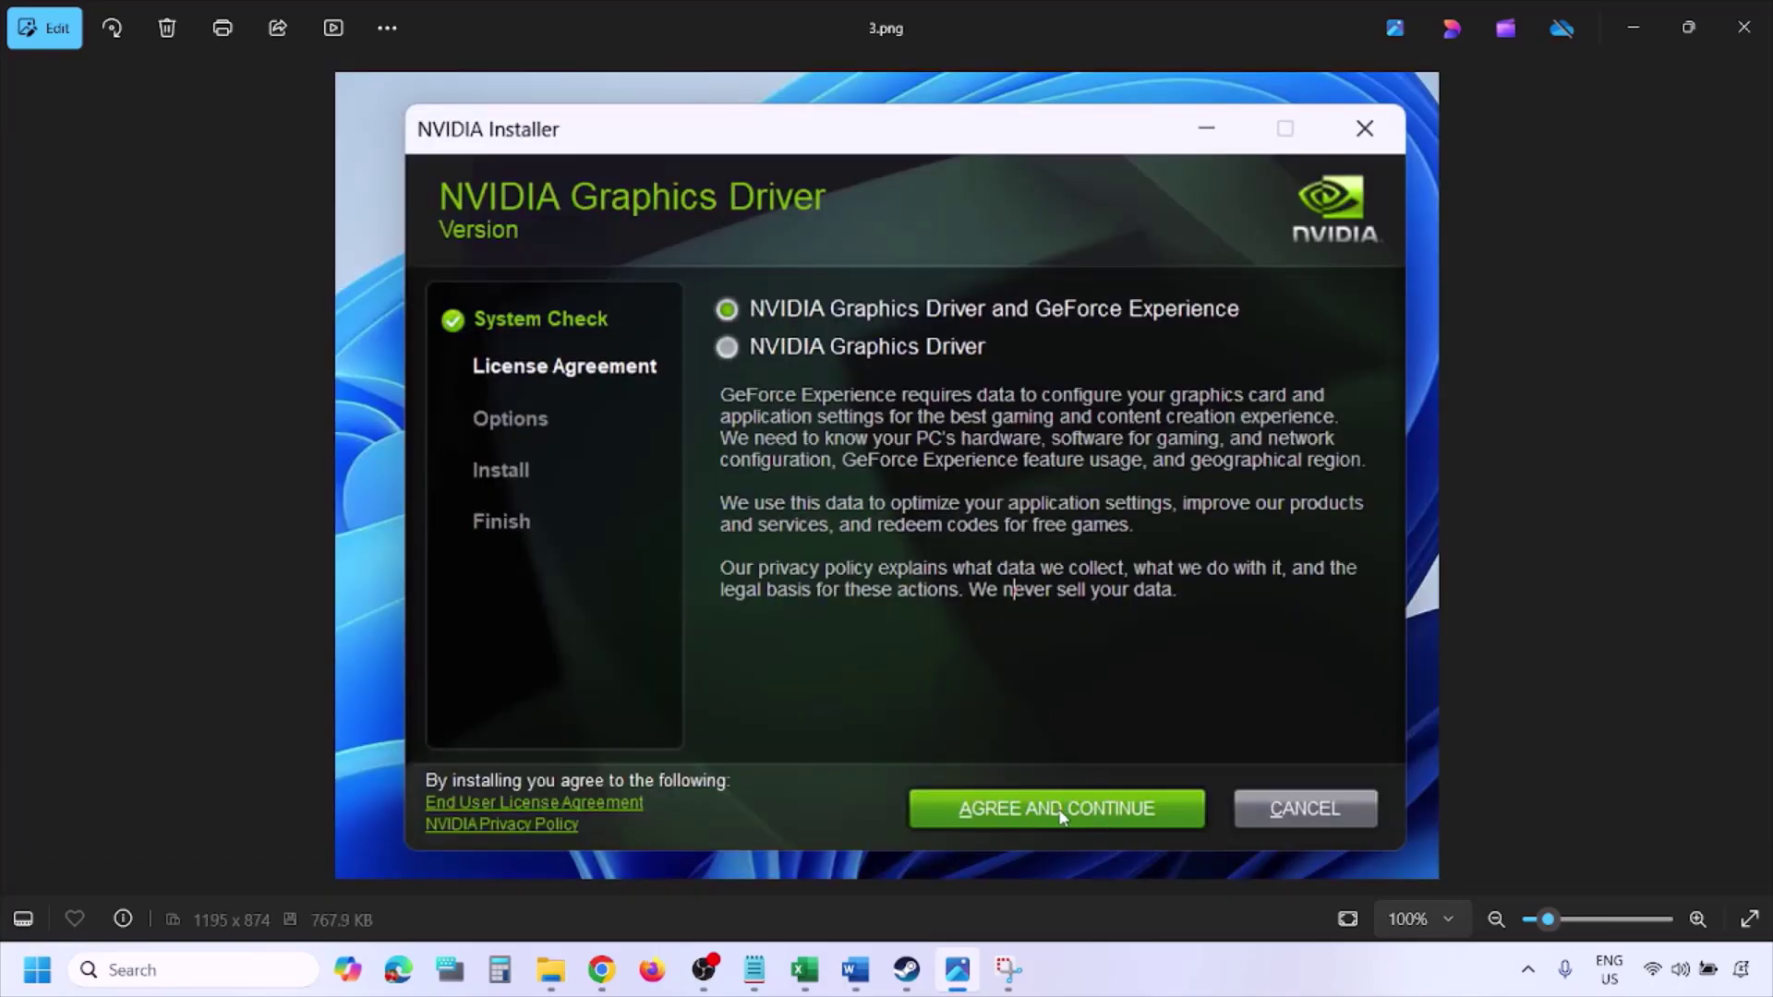
key(Right)
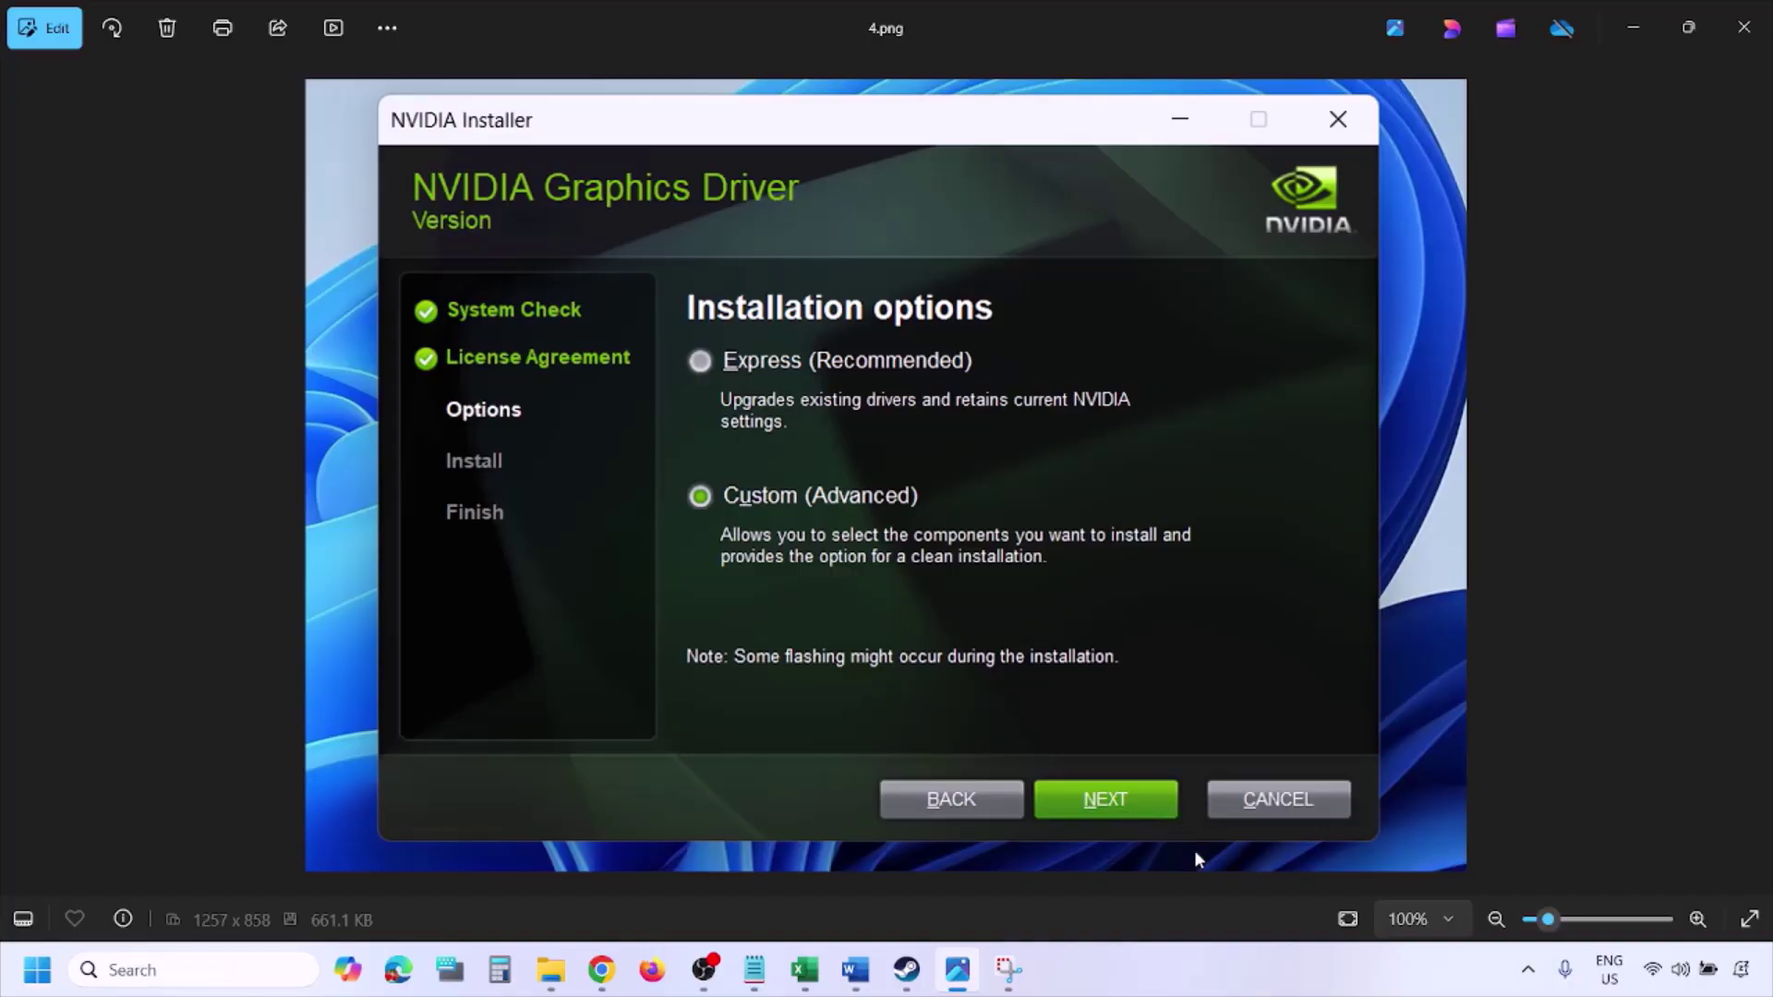
key(Right)
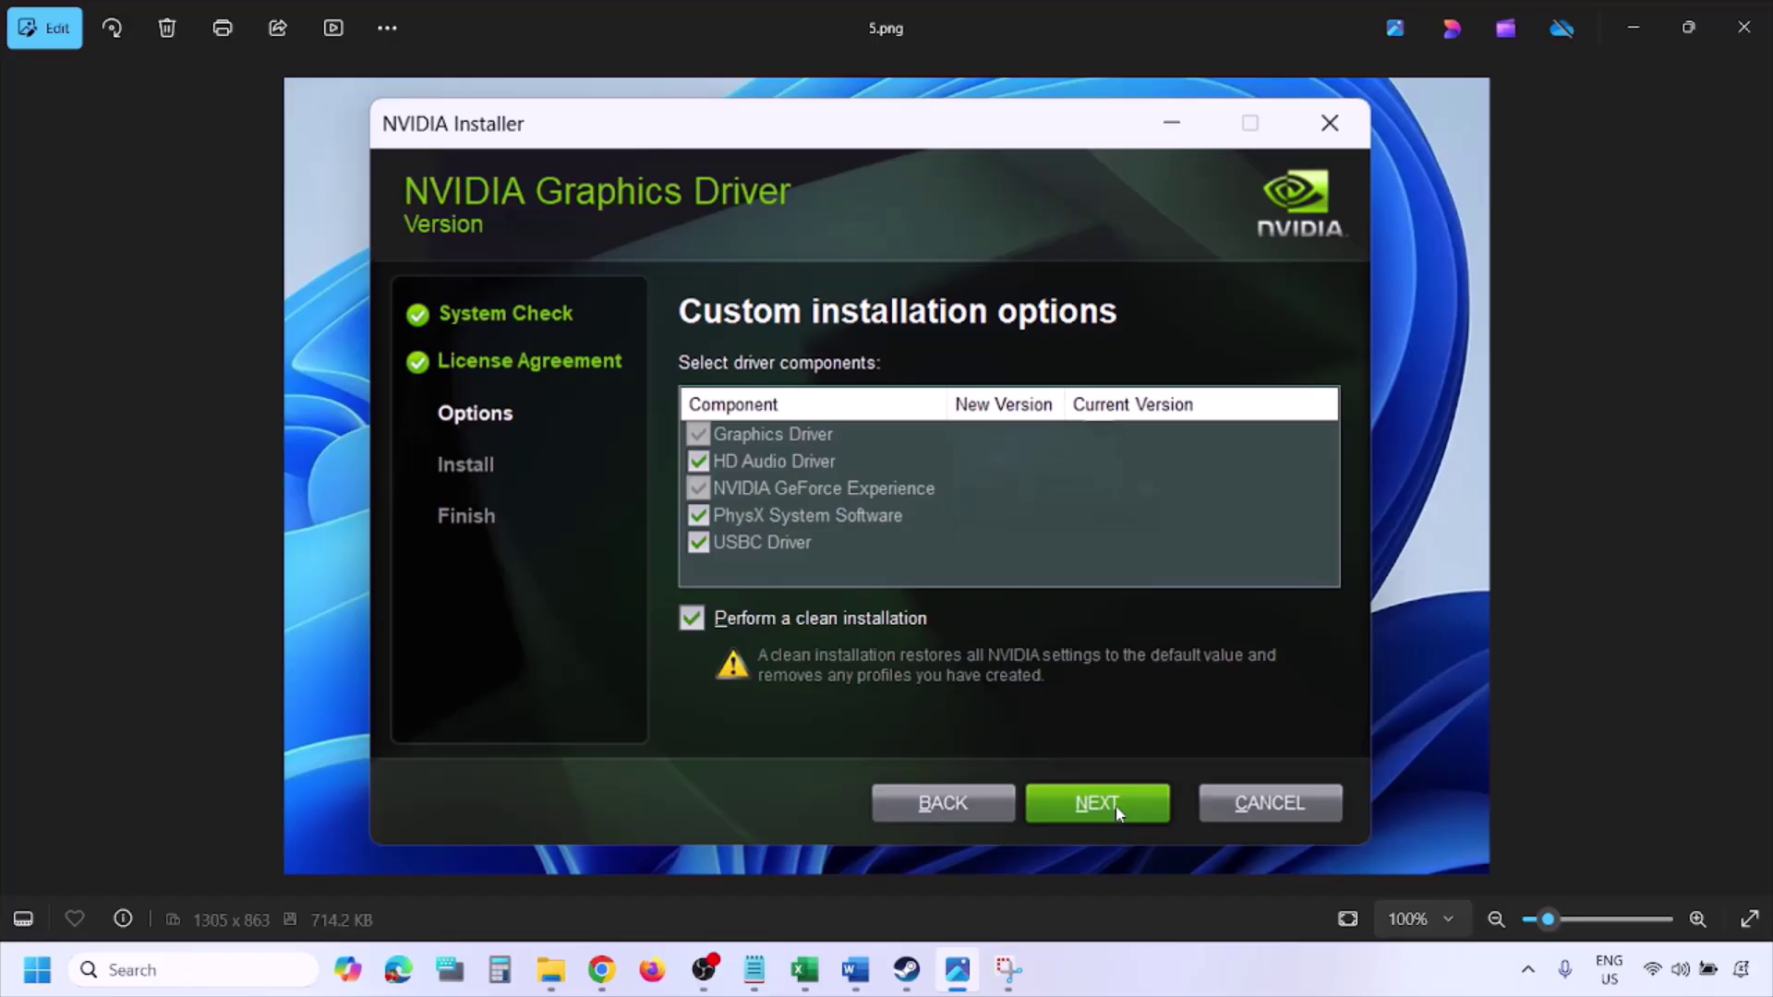
Step: Restart the PC from the Windows power options
click(37, 970)
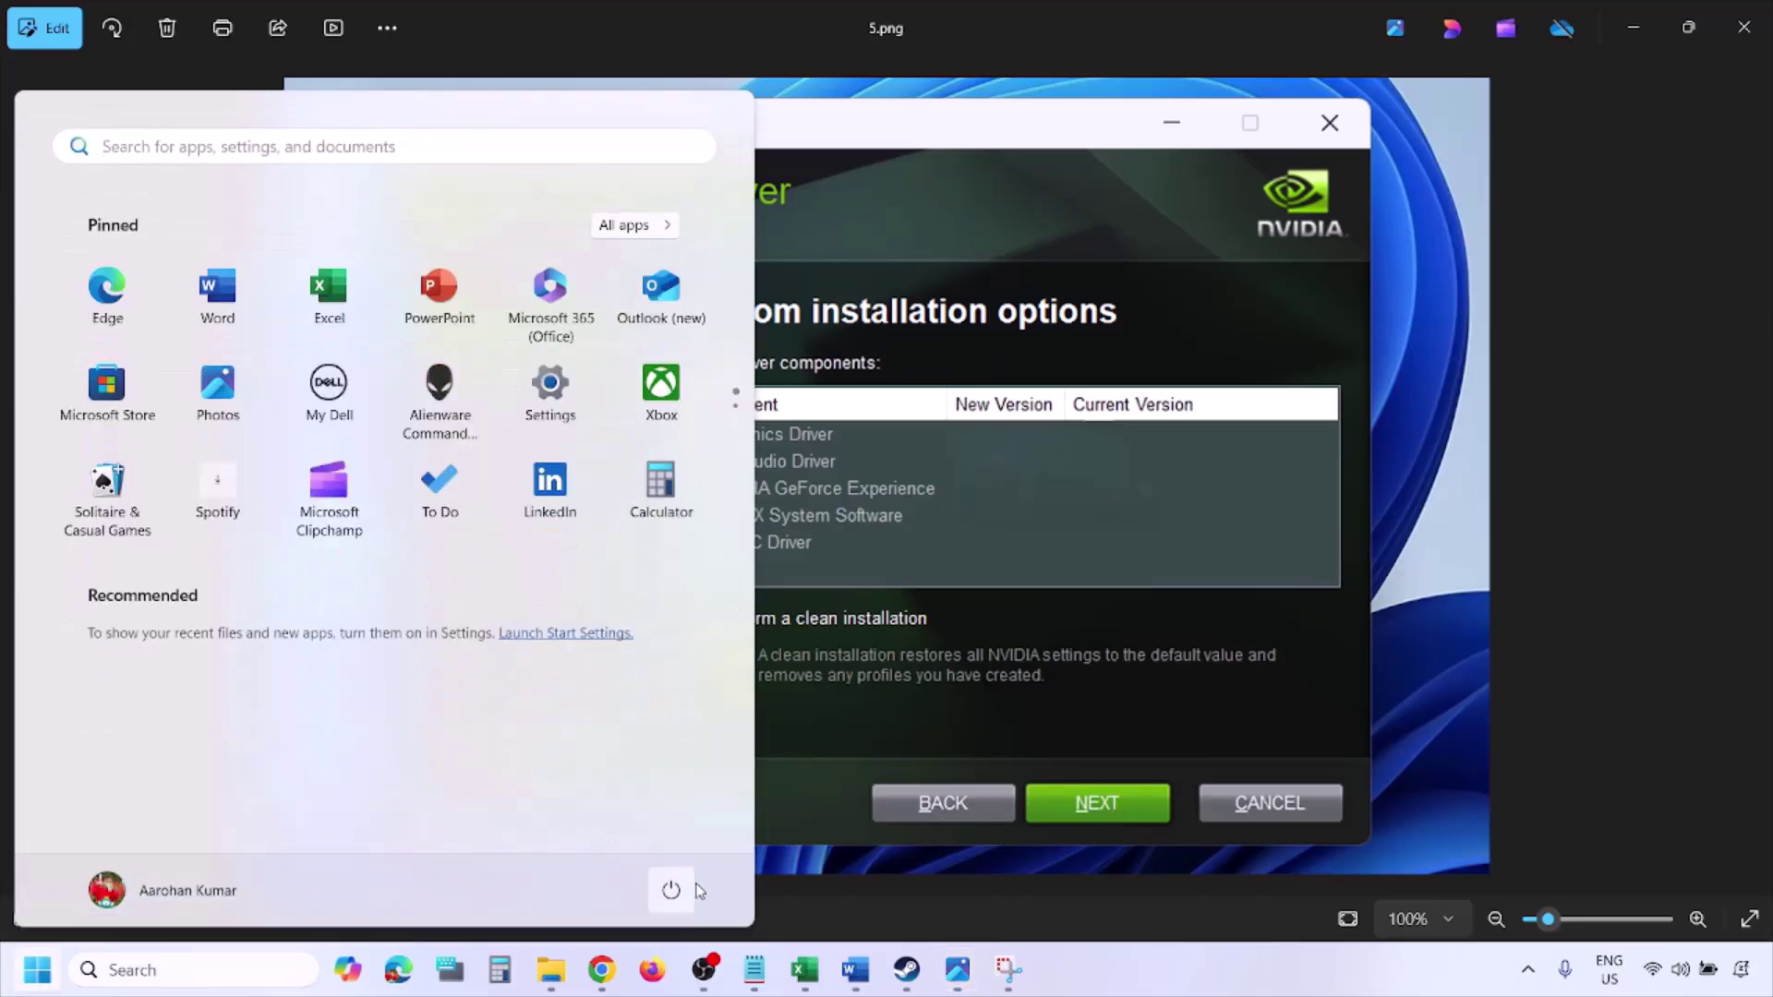
click(675, 893)
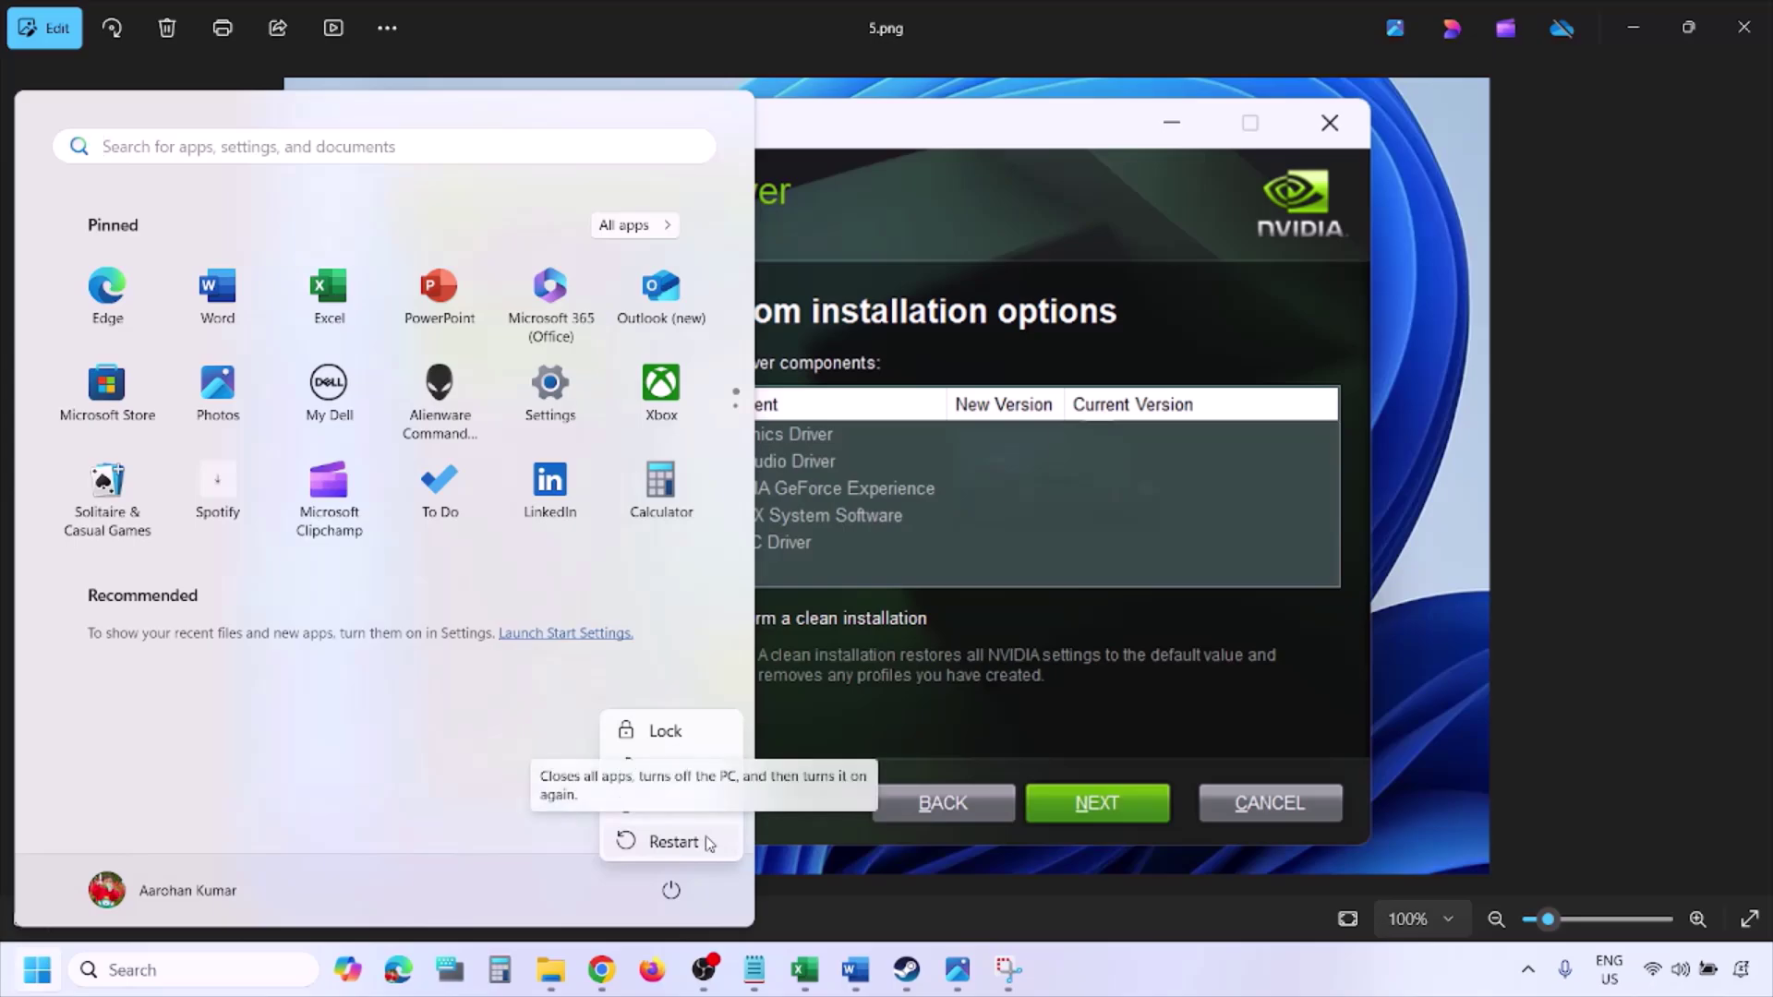
click(675, 841)
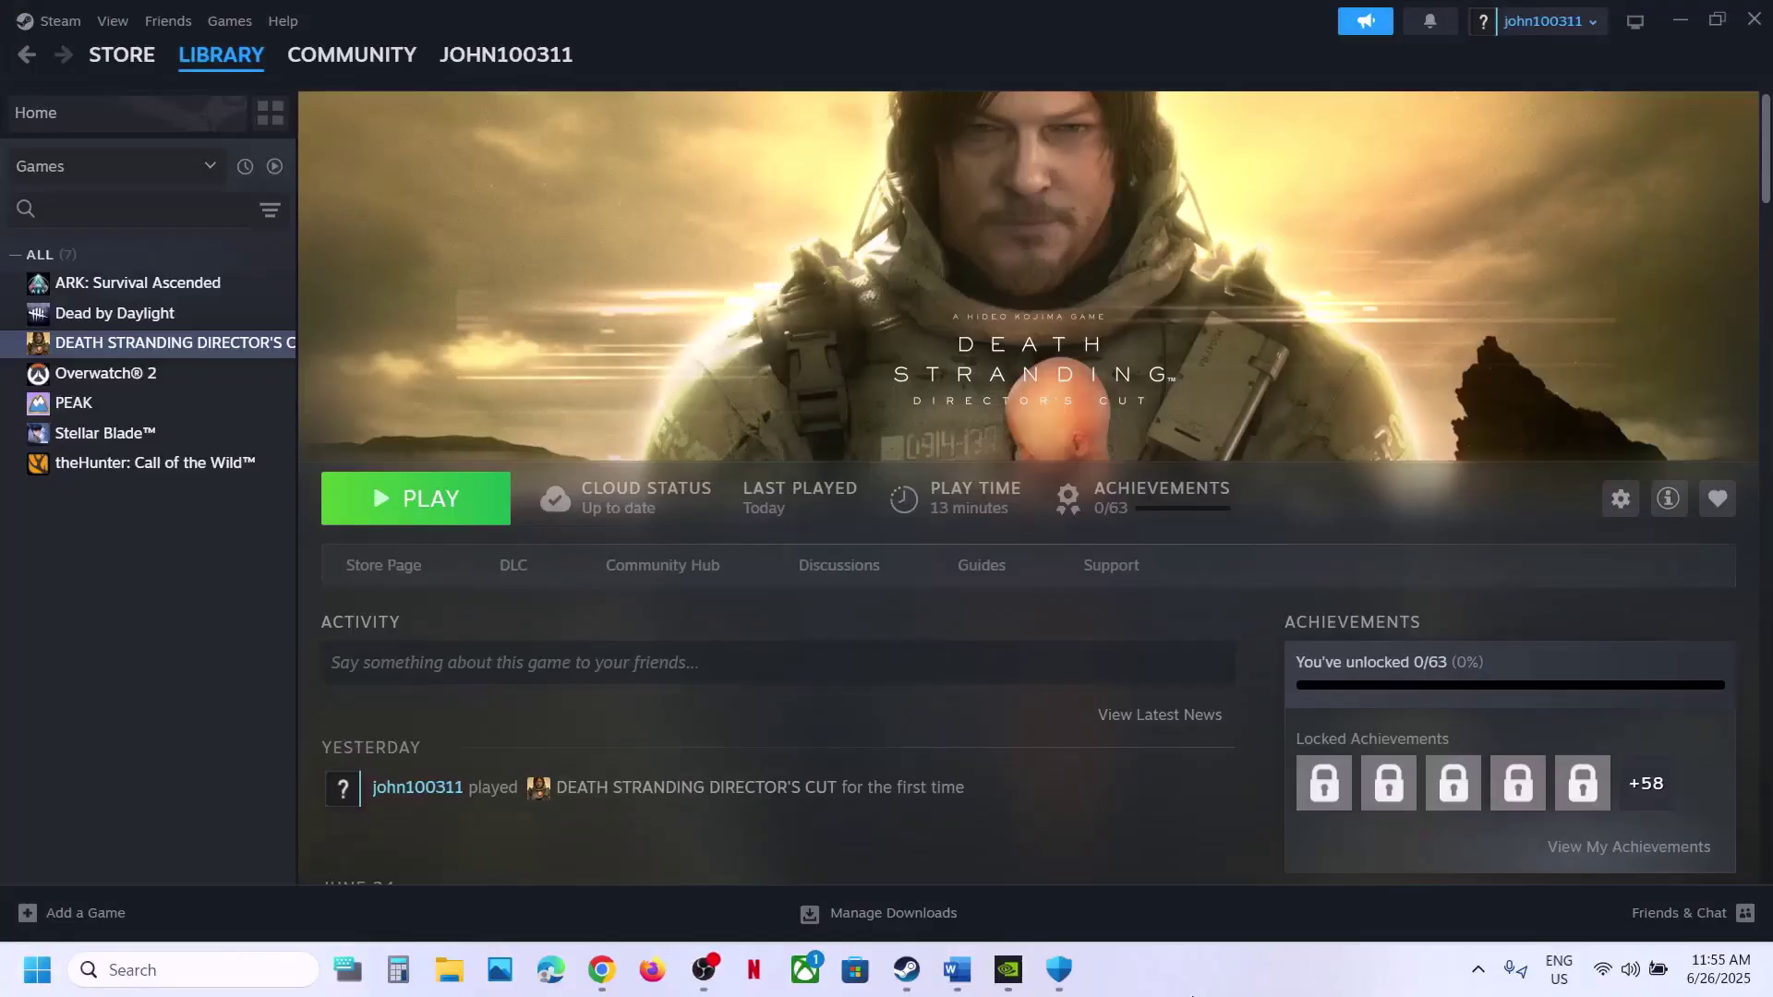
Step: Return to Word and highlight the AMD support link and Step 6's mention of the dedicated graphics card
click(961, 972)
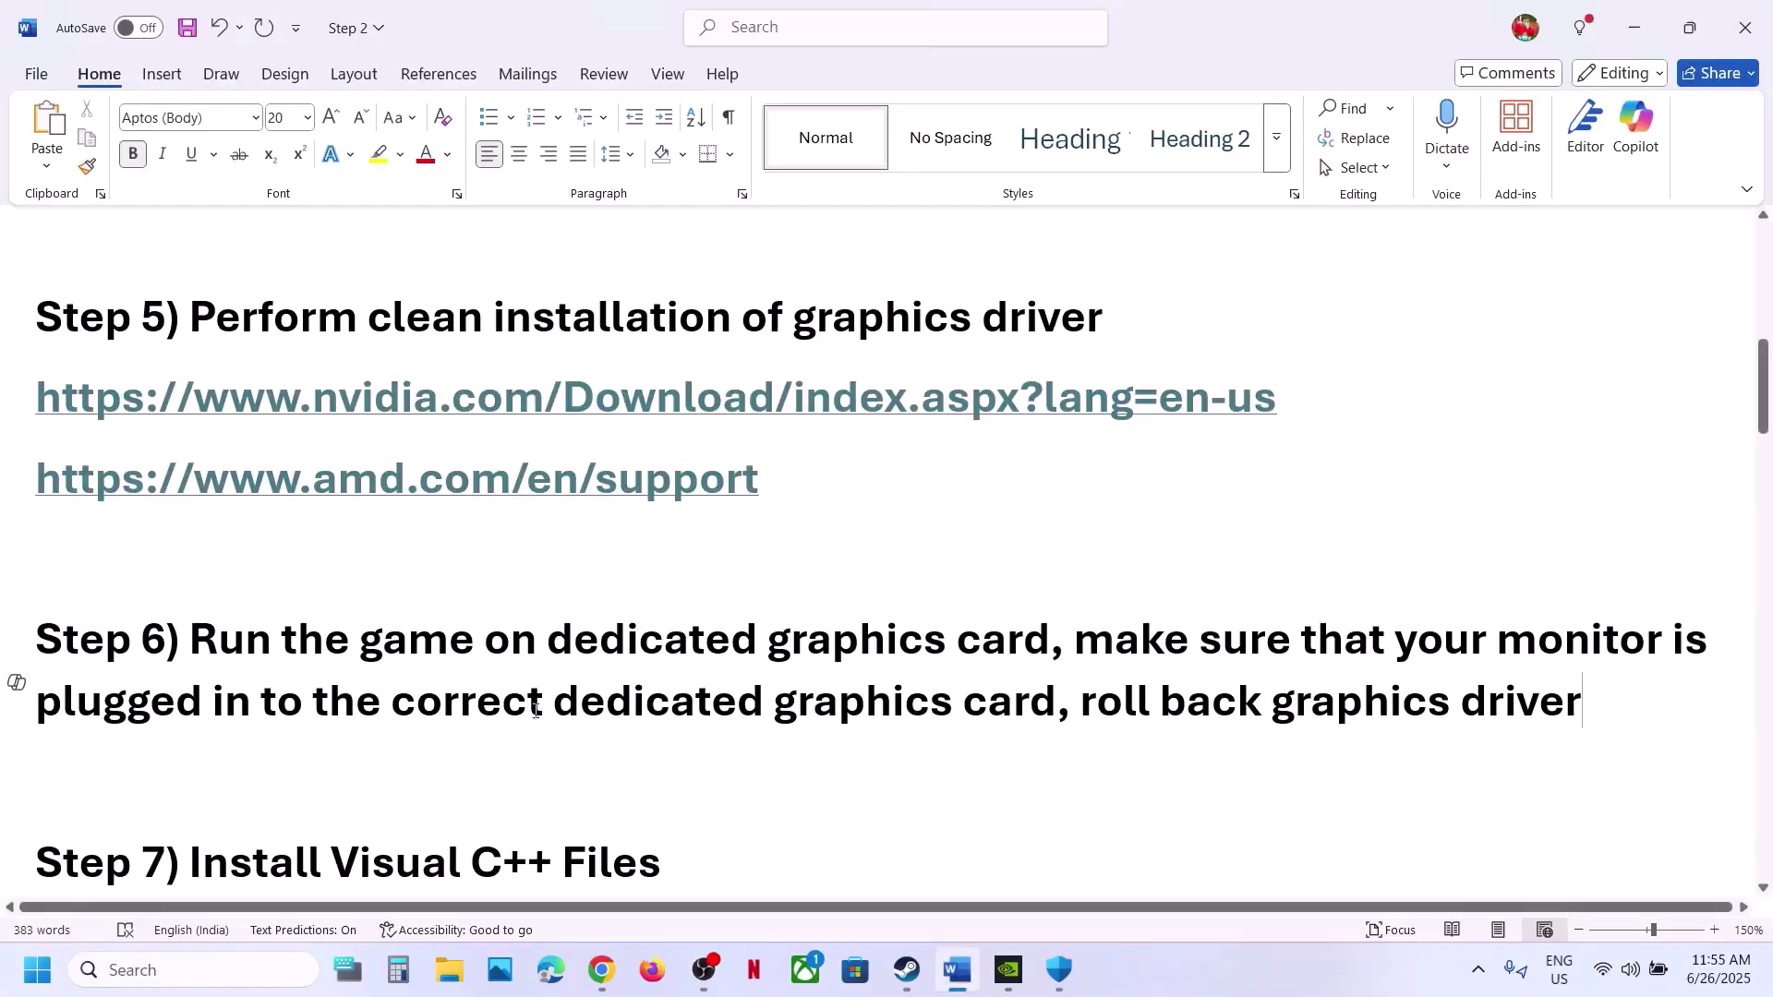
drag(338, 481, 555, 483)
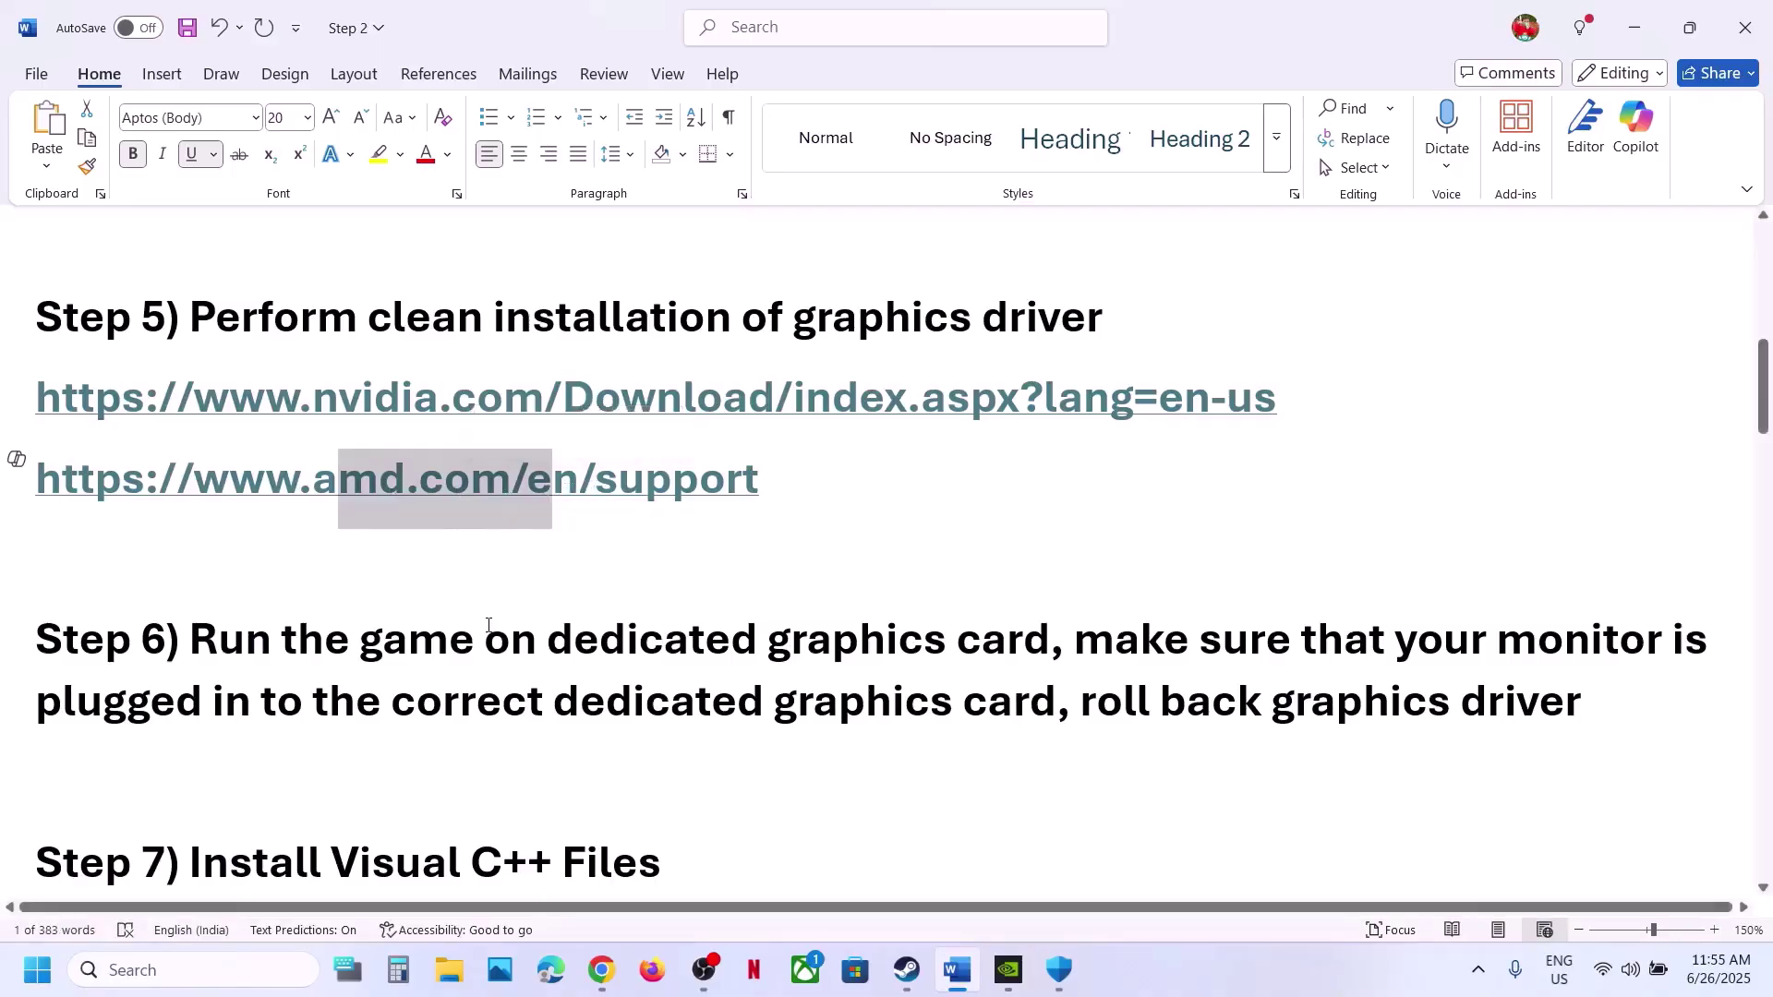
double_click(819, 636)
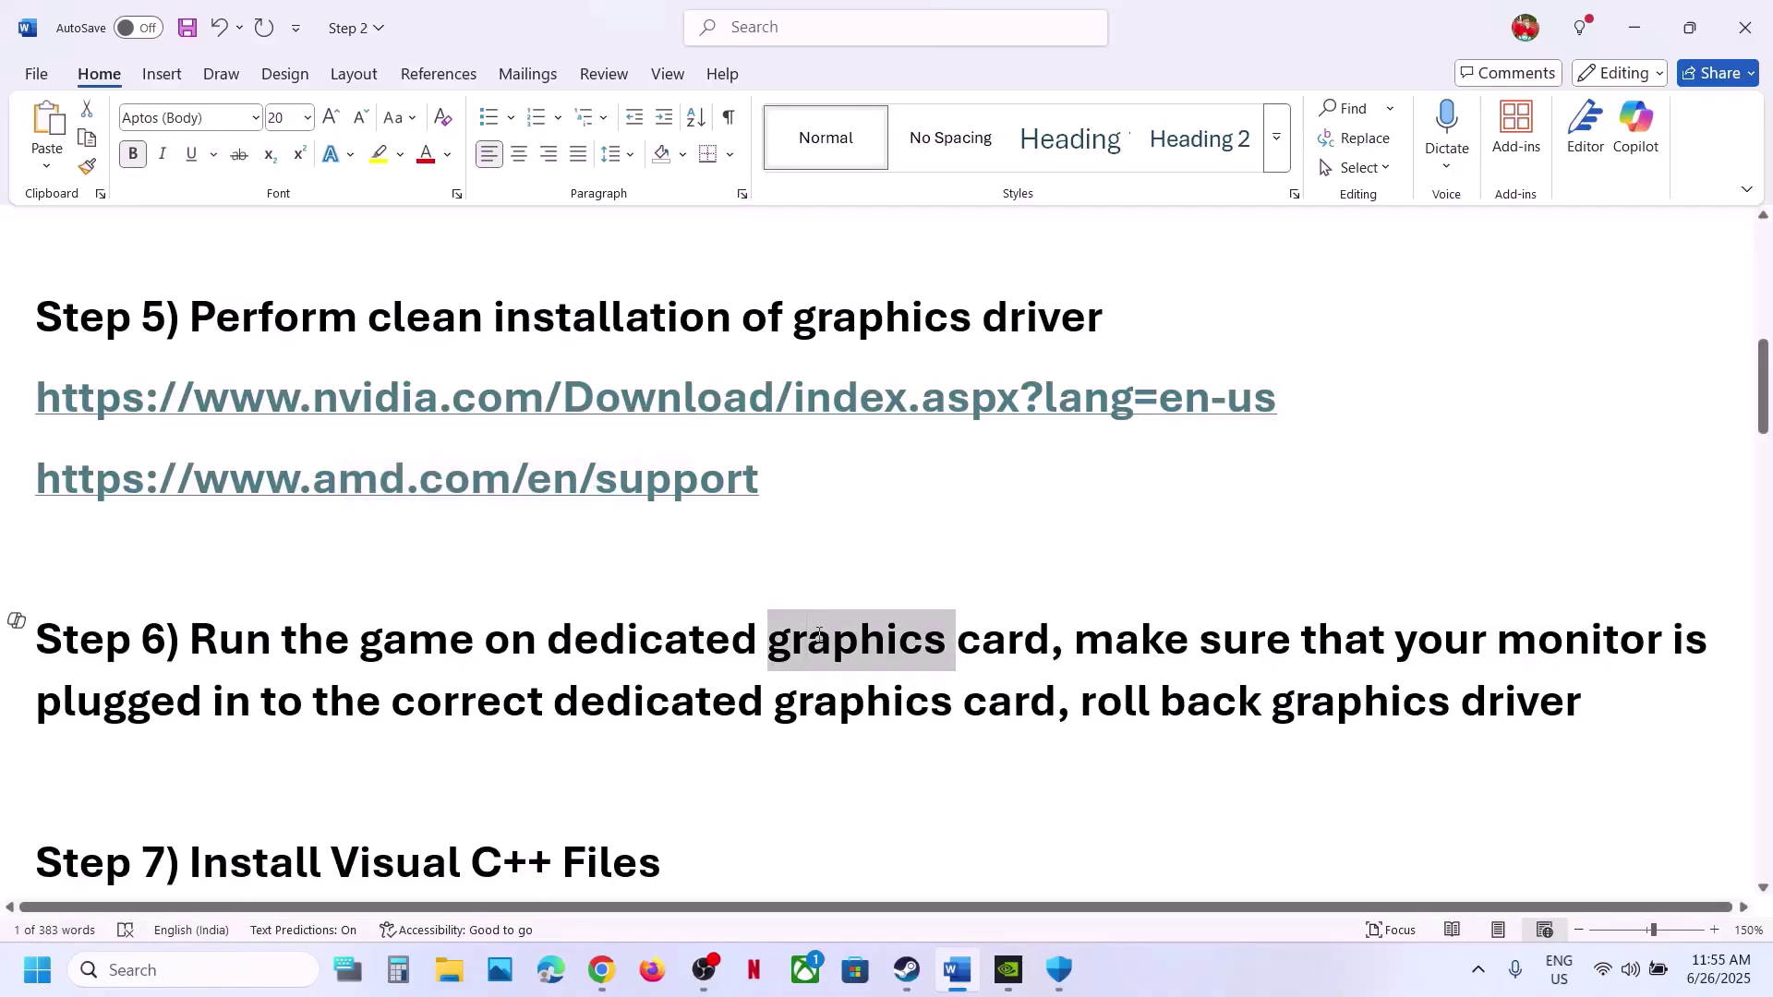
Step: Search Windows for "graphics" and open the Graphics settings page
click(237, 968)
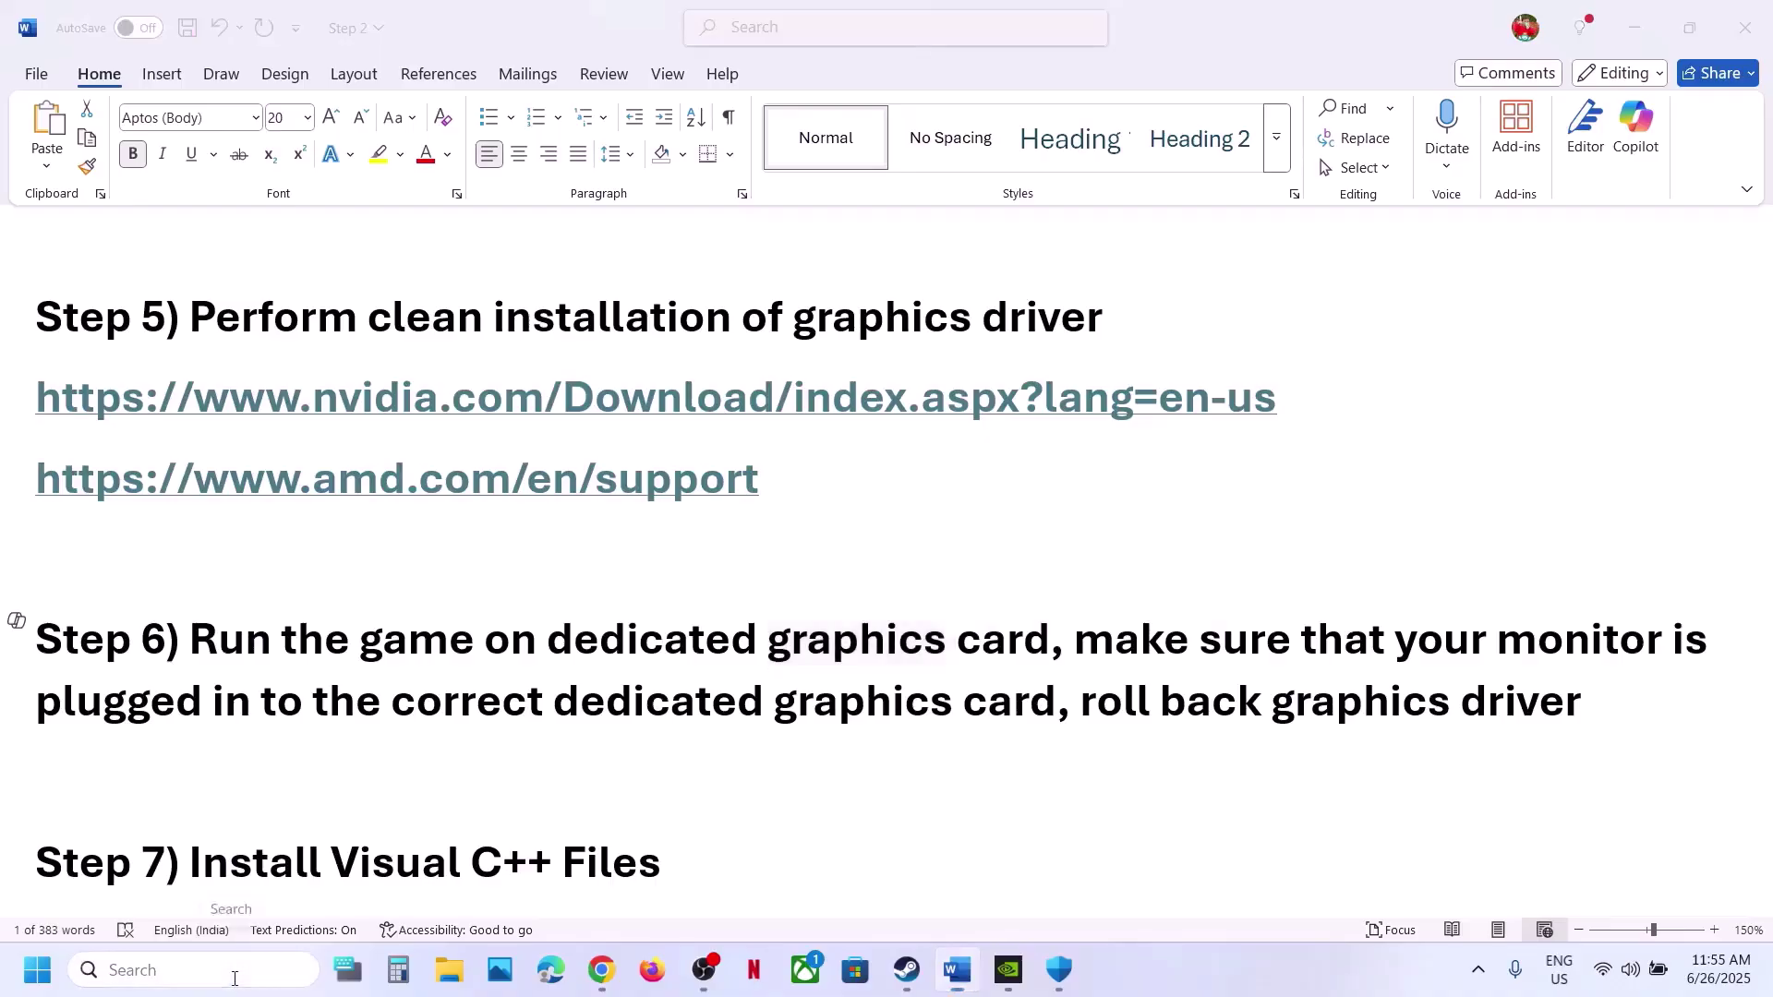
text(graphics)
click(245, 243)
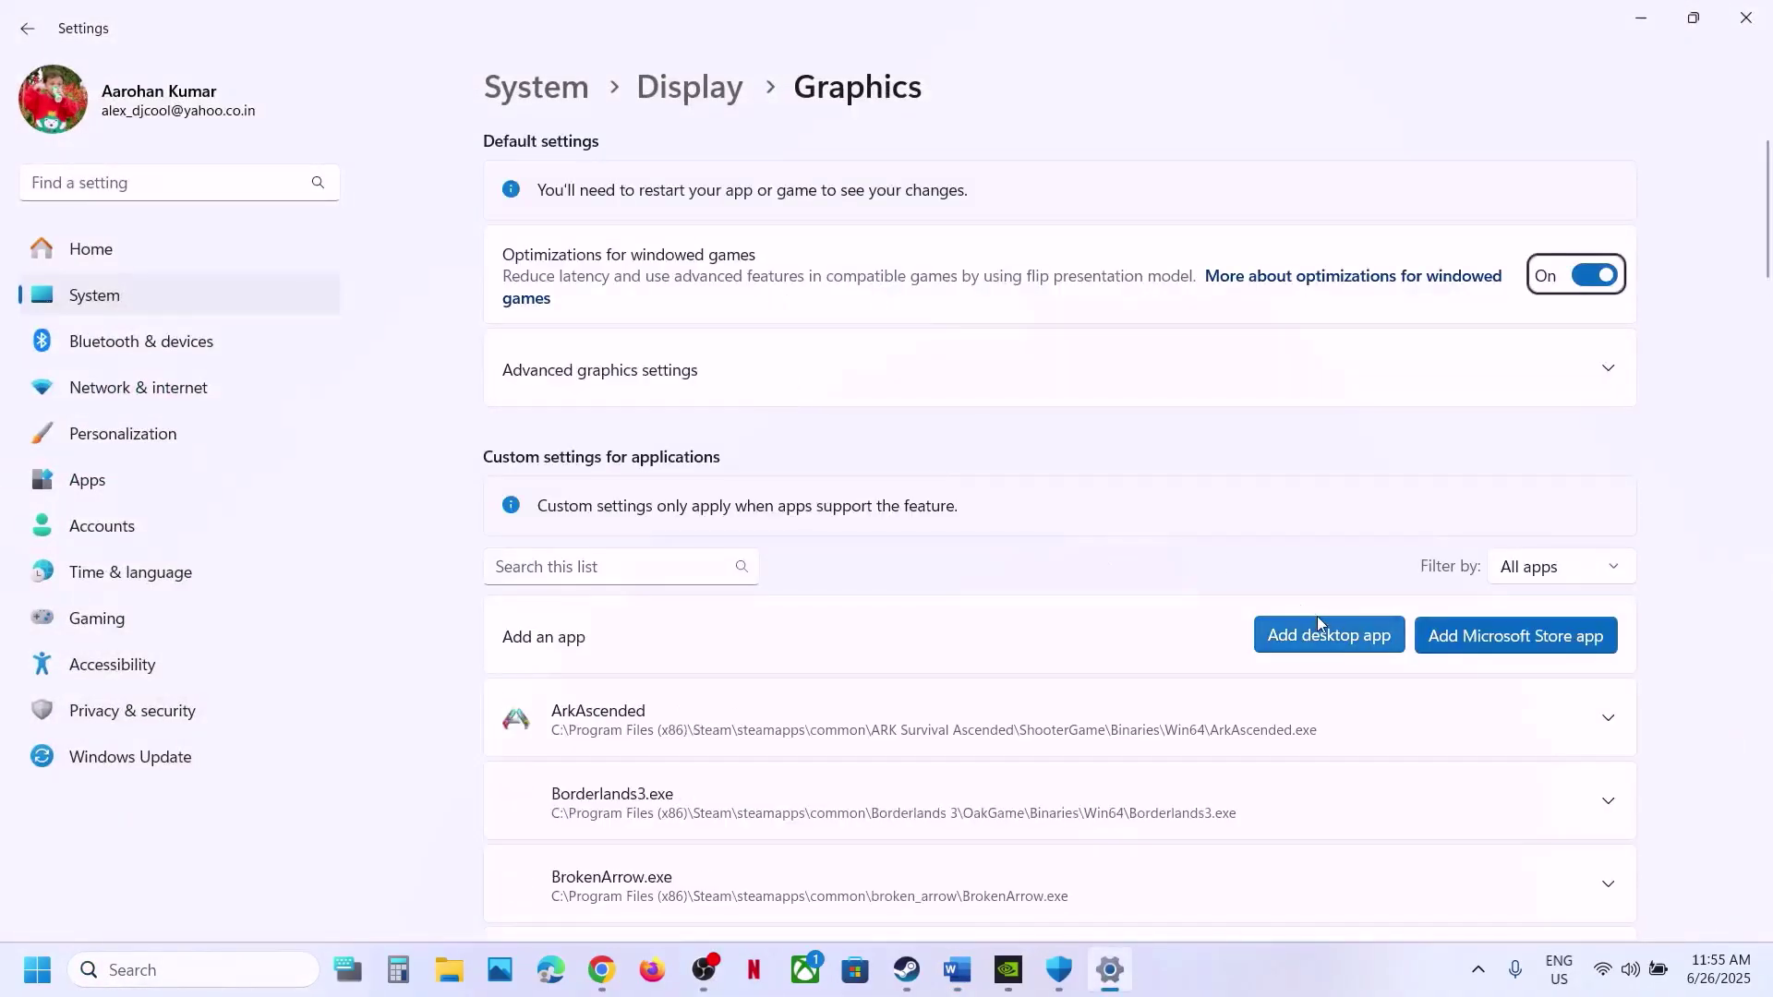
Step: Add the ds application from Program Files (x86)\Steam\steamapps\common\DEATH STRANDING DIRECTORS CUT as a desktop app in the custom graphics settings
click(1319, 624)
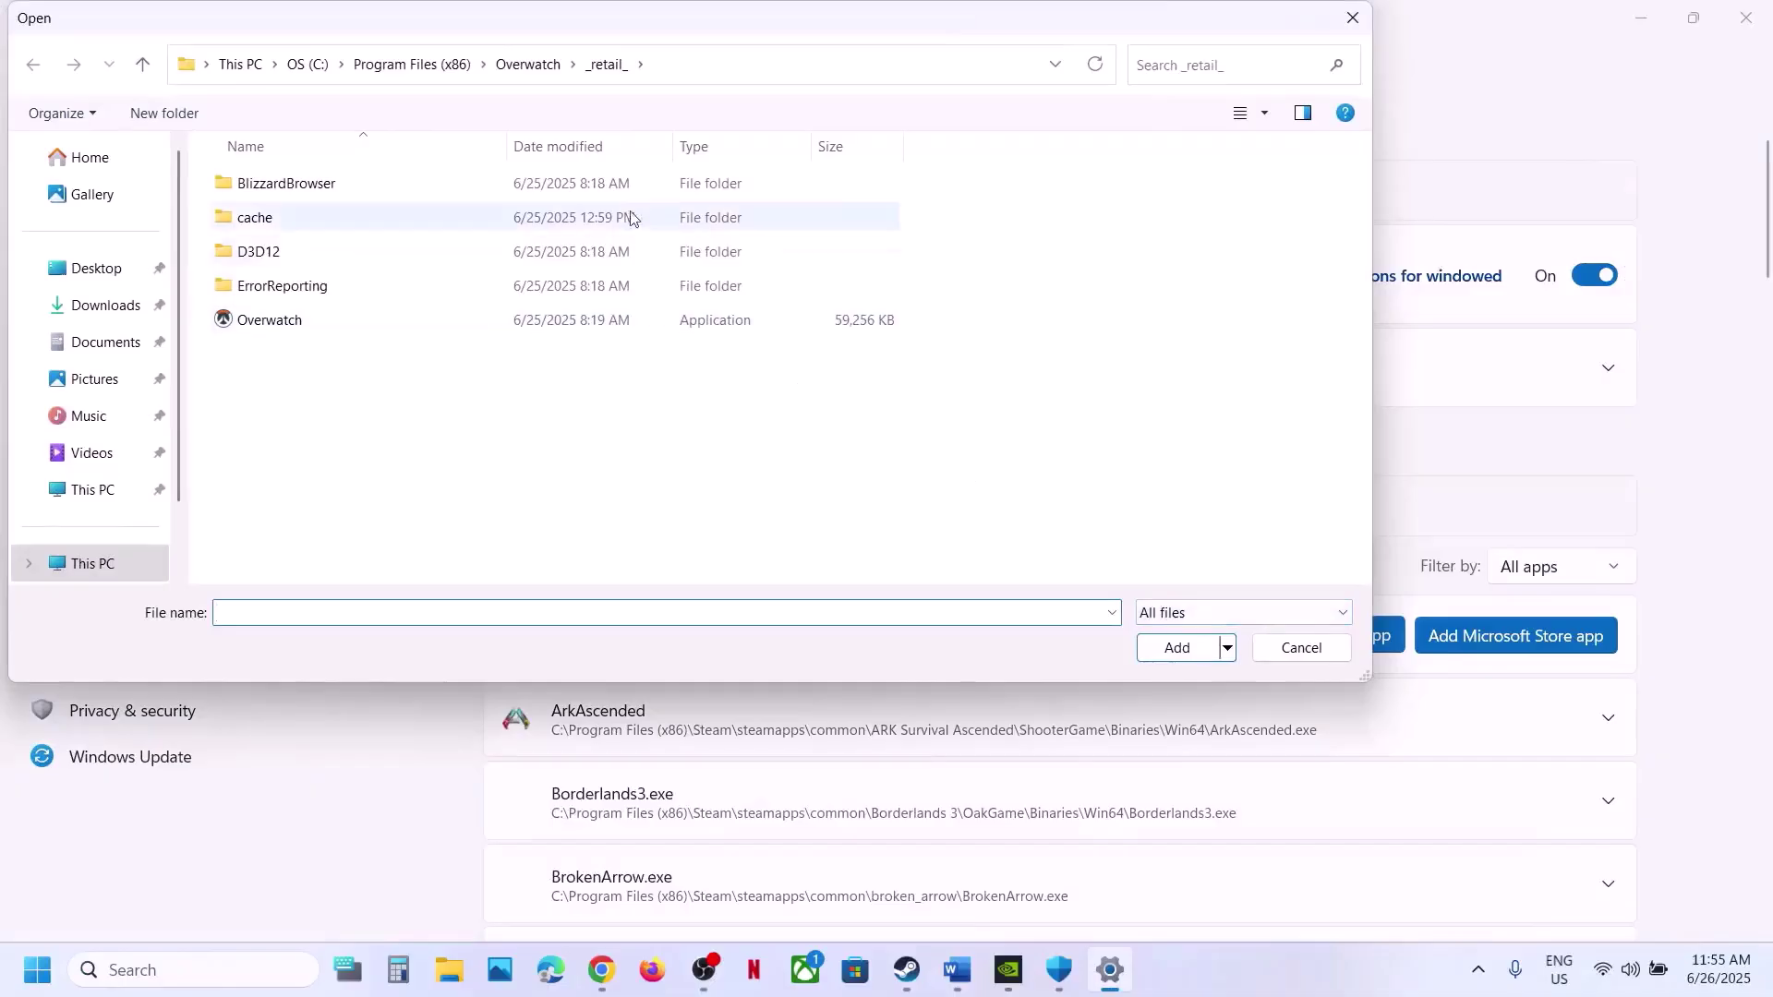
click(421, 65)
scroll(386, 275, down, 3)
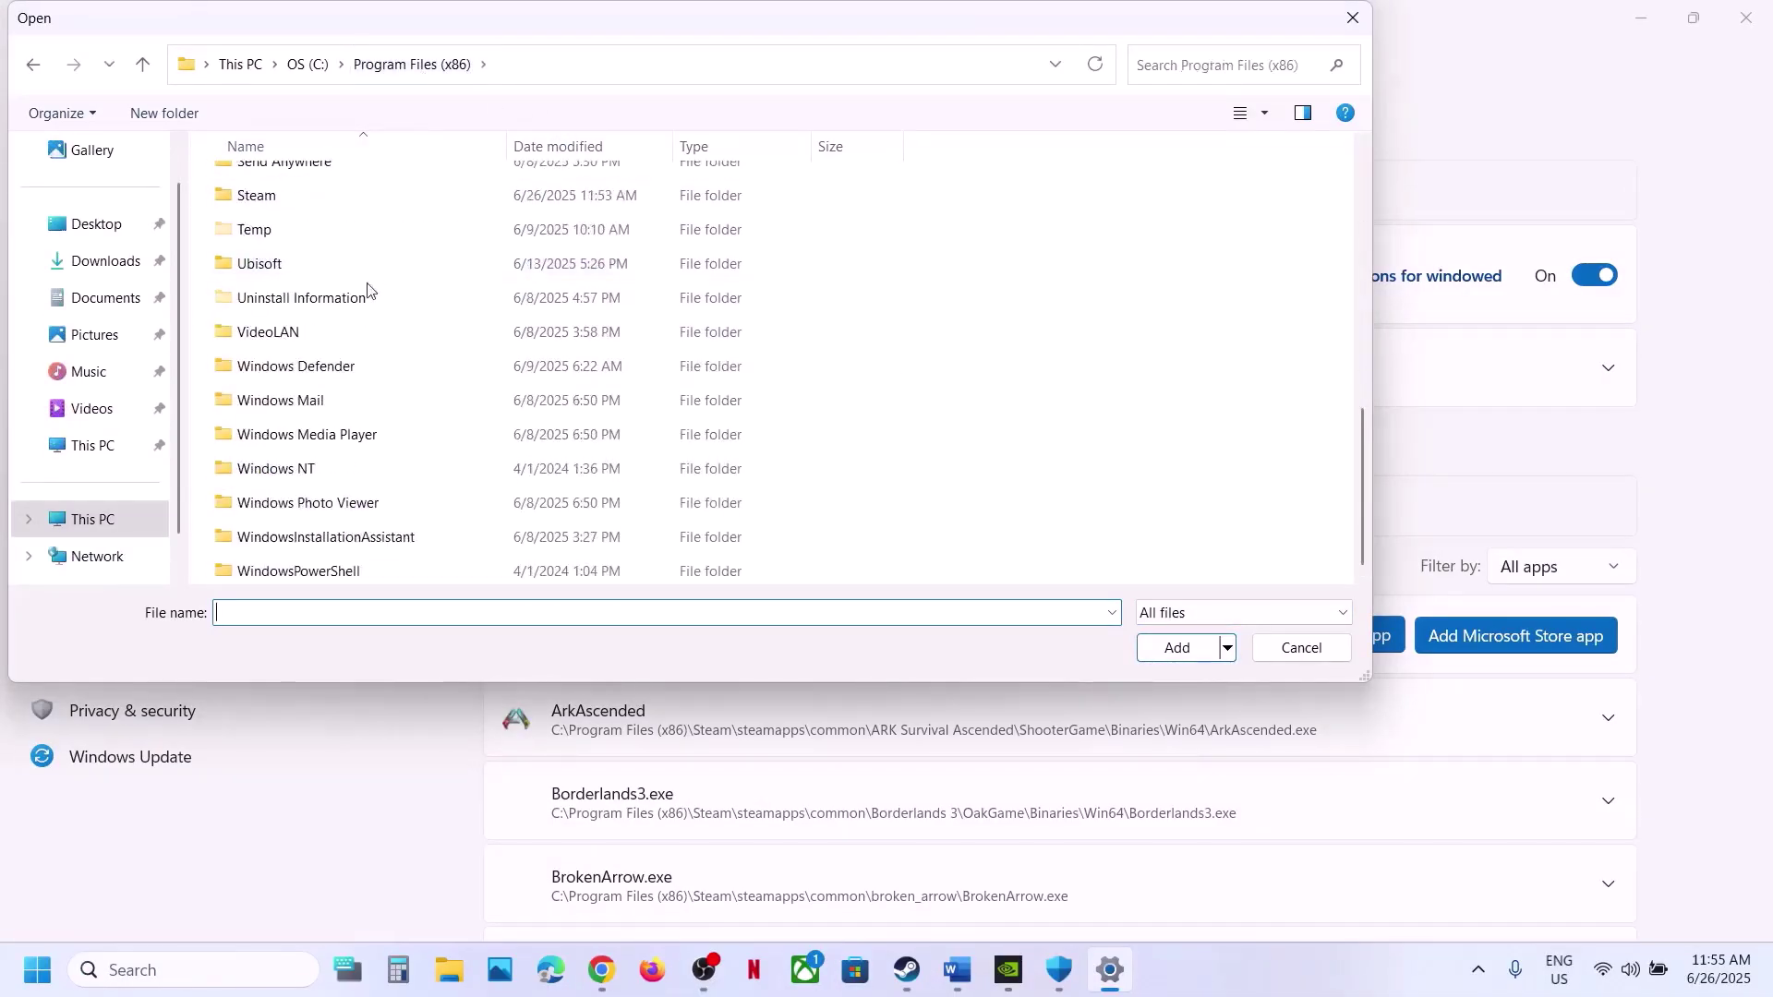
double_click(266, 196)
text(steam)
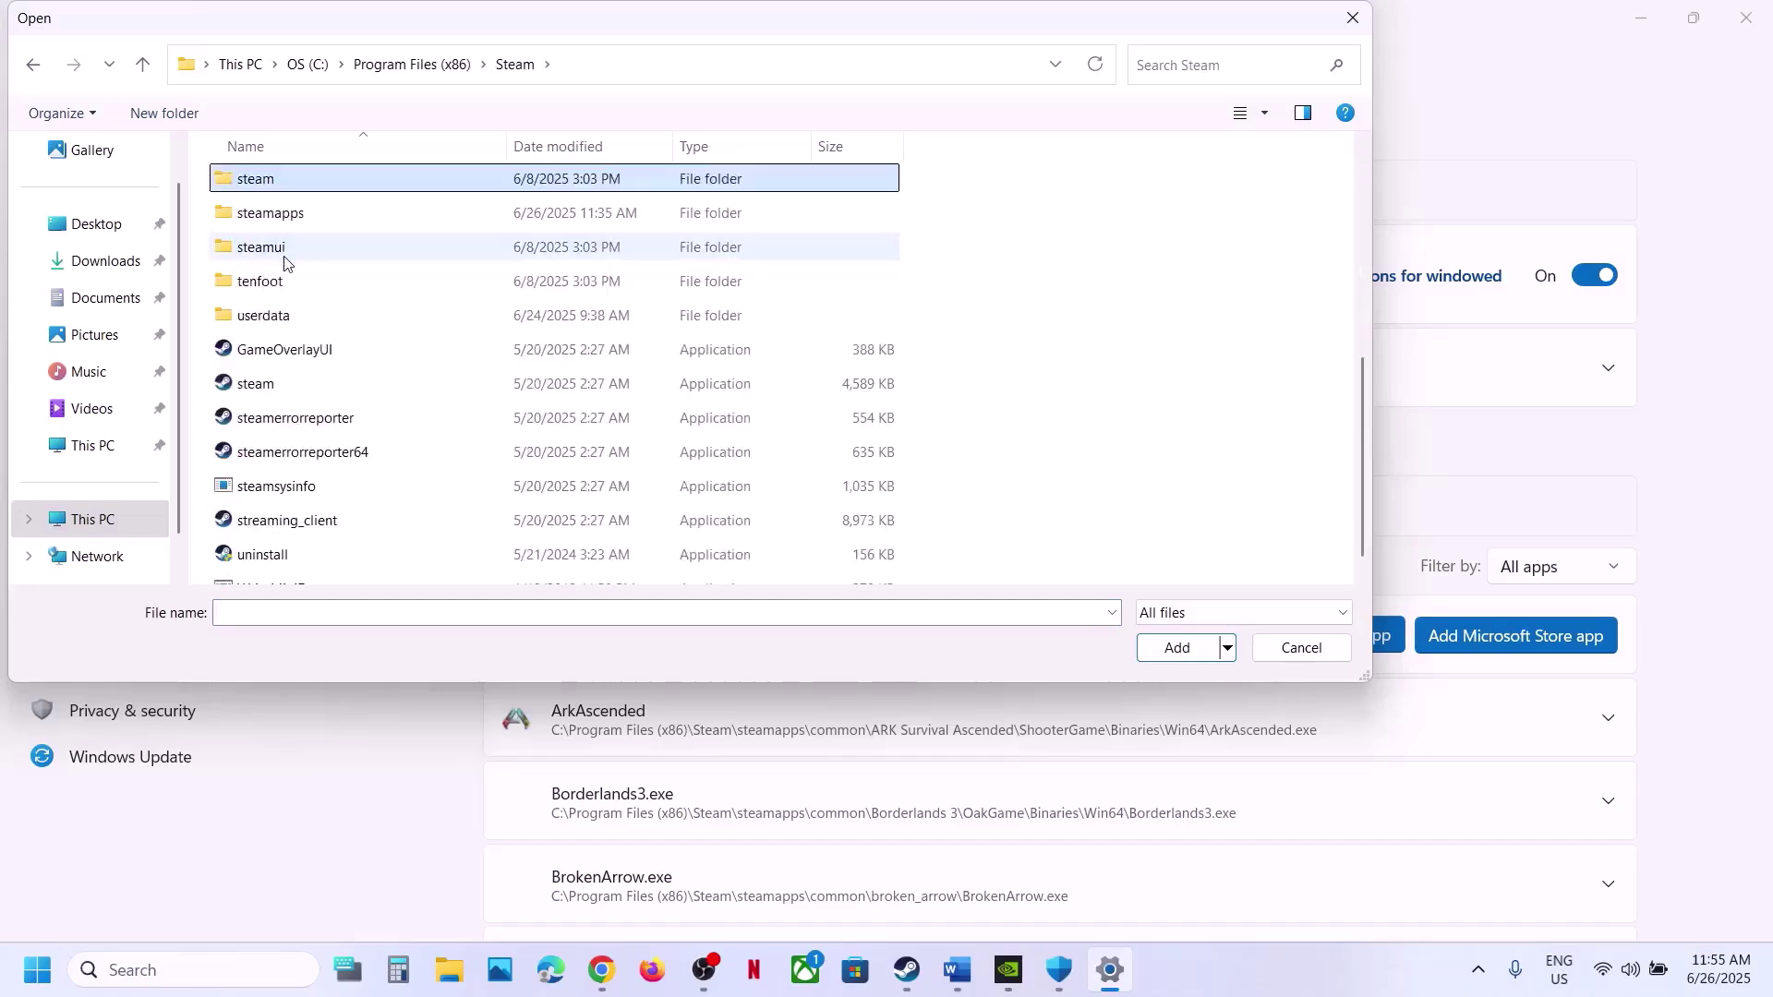
double_click(282, 217)
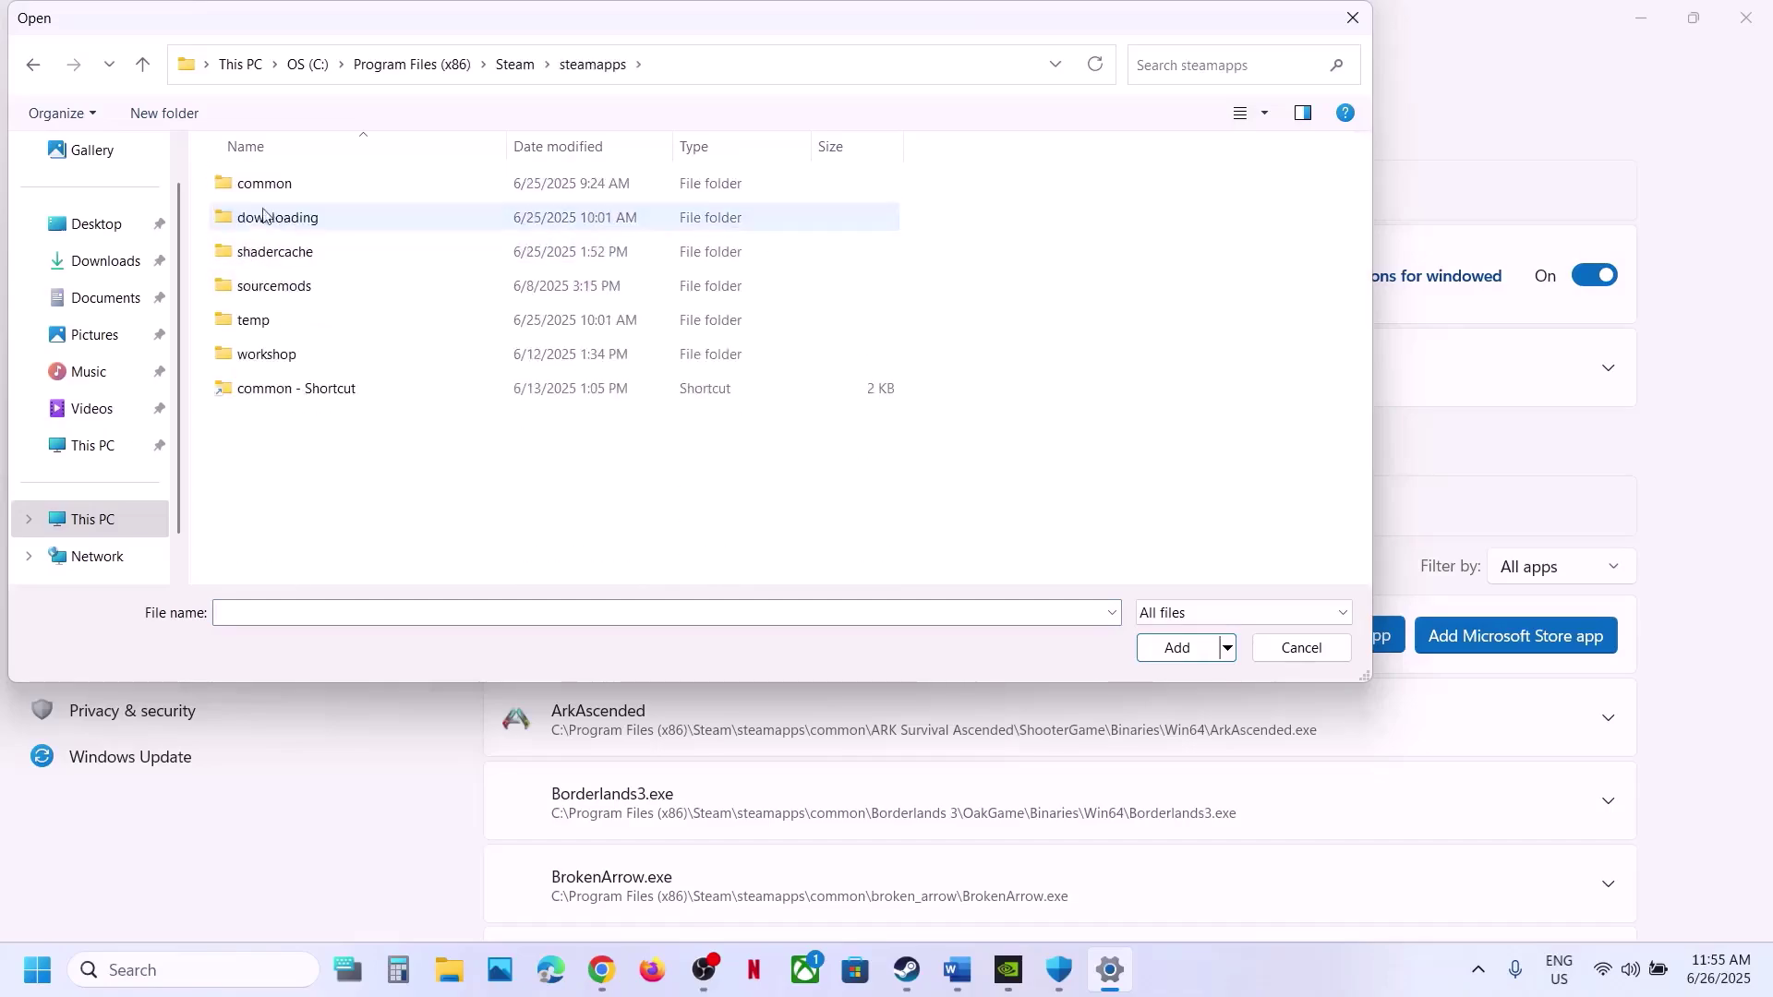
double_click(275, 184)
double_click(347, 320)
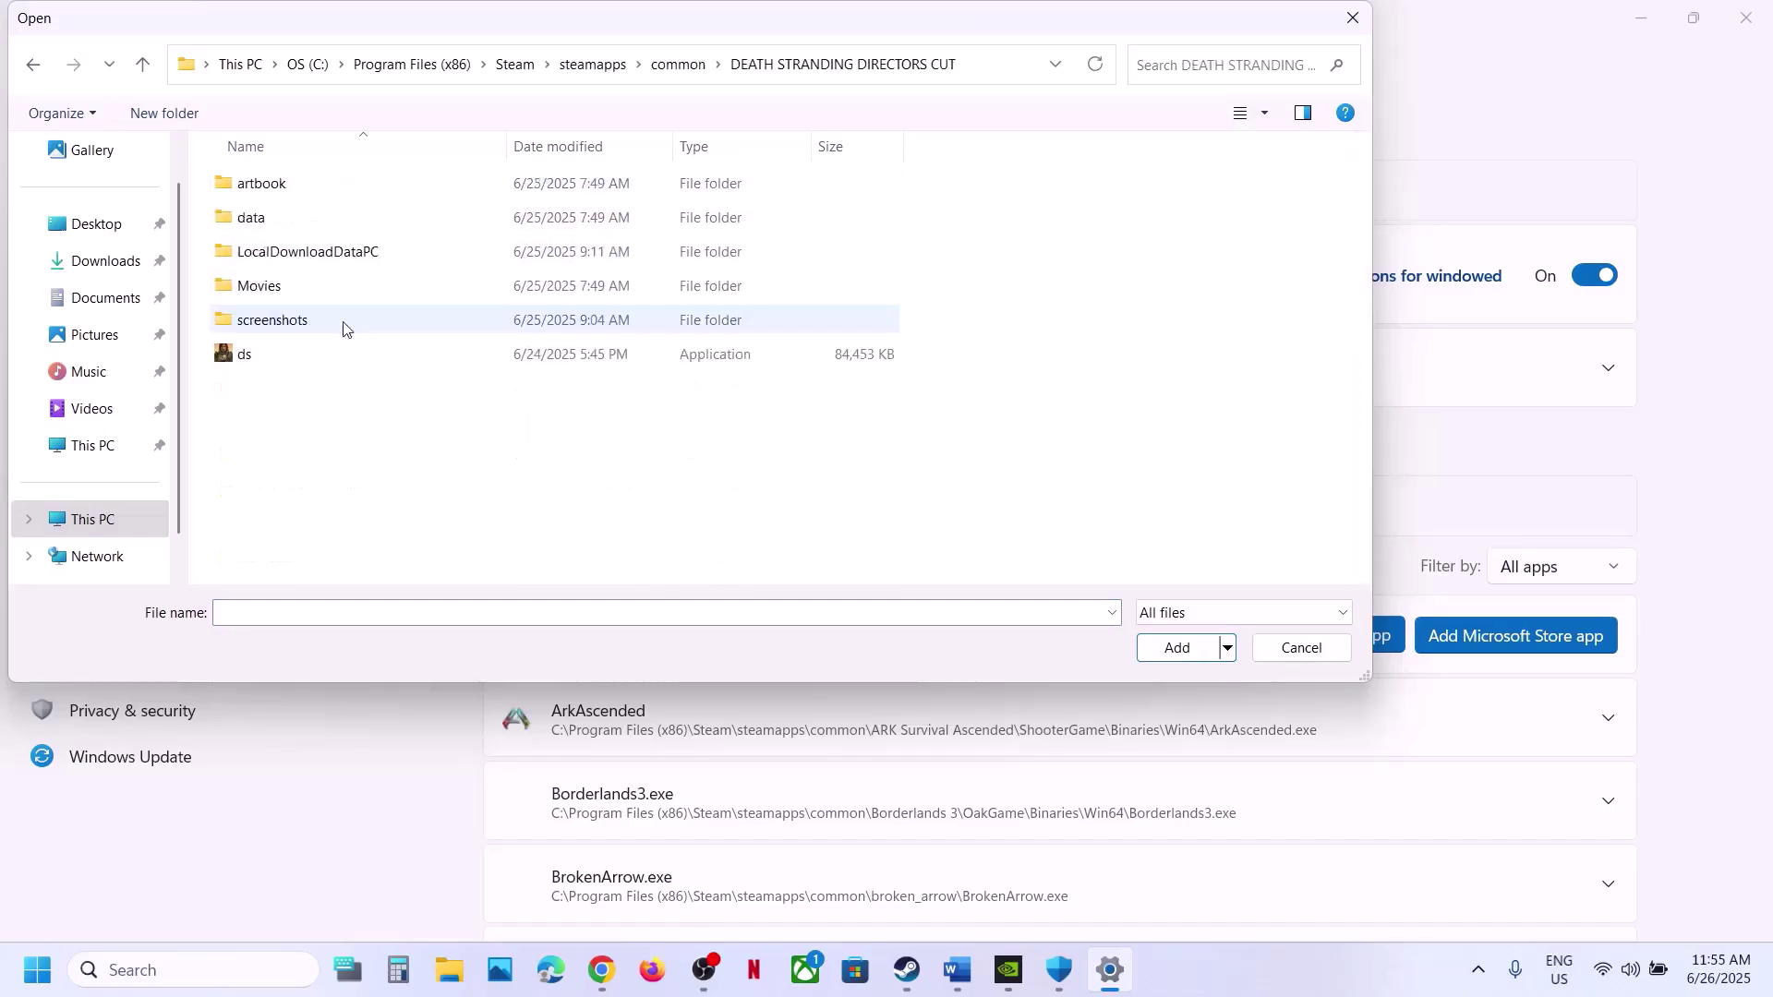
click(269, 352)
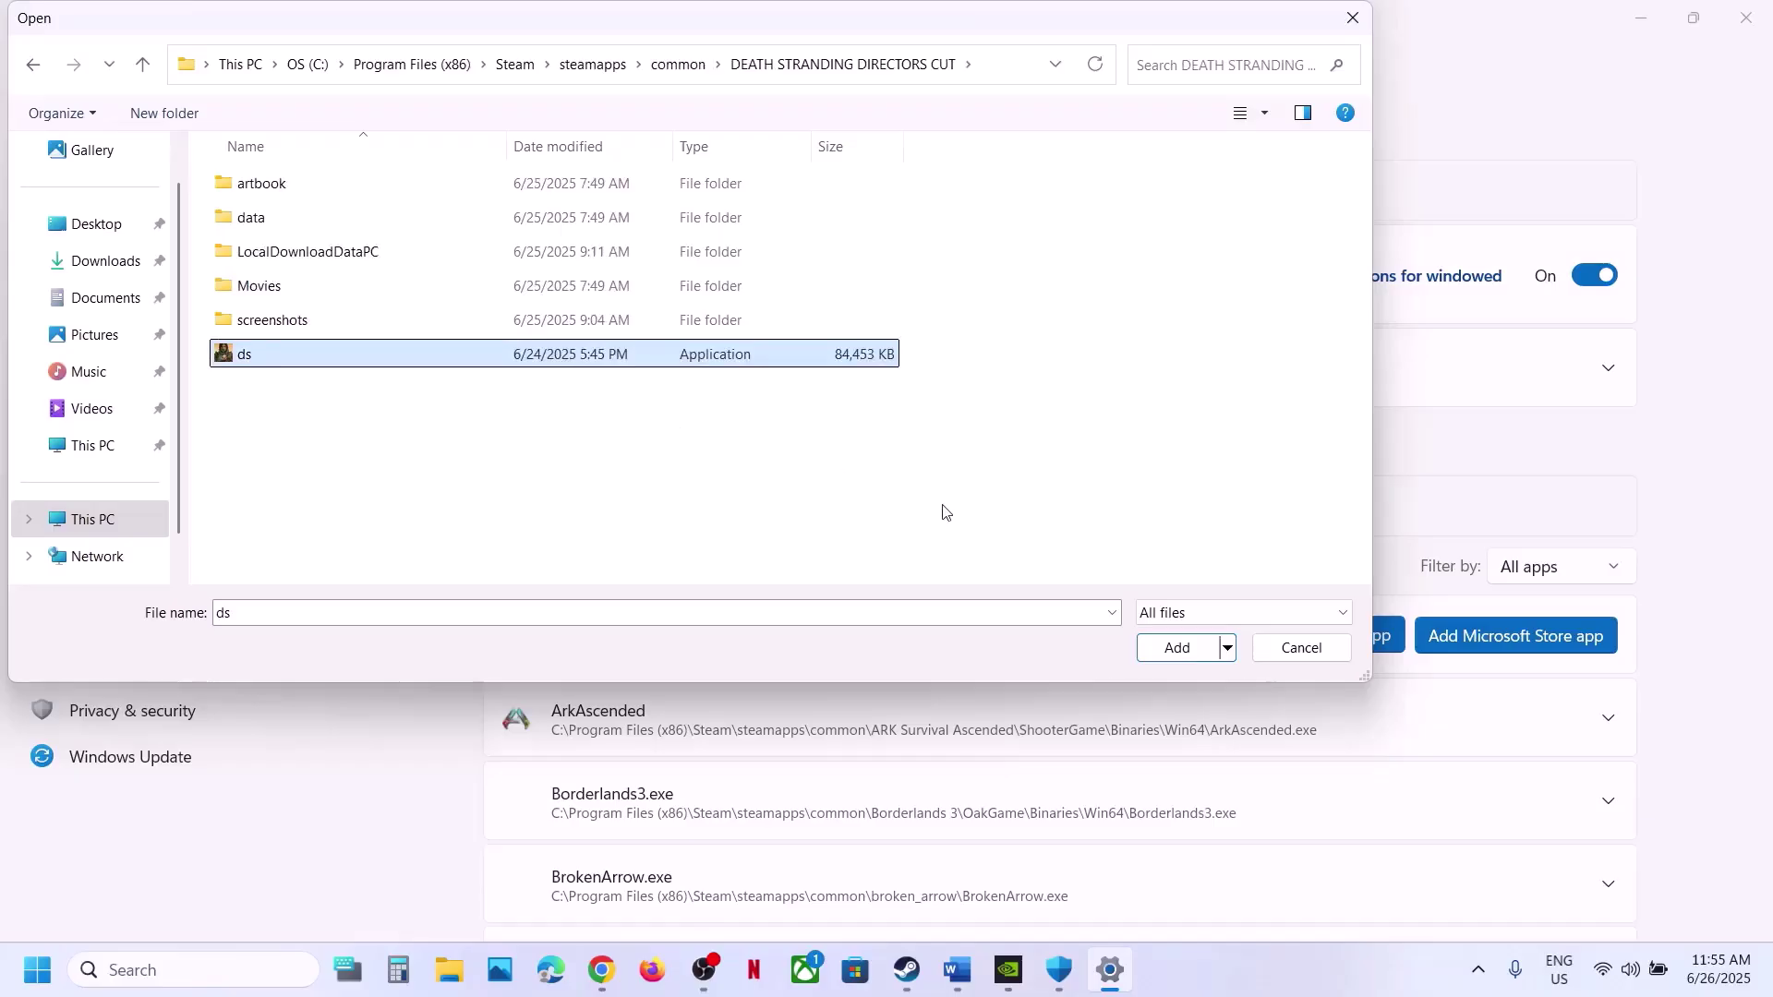
click(1147, 650)
Step: Set DEATH STRANDING DIRECTOR'S CUT's GPU preference to High Performance (NVIDIA GeForce RTX 3050 Laptop GPU) and close Settings
scroll(944, 702, down, 5)
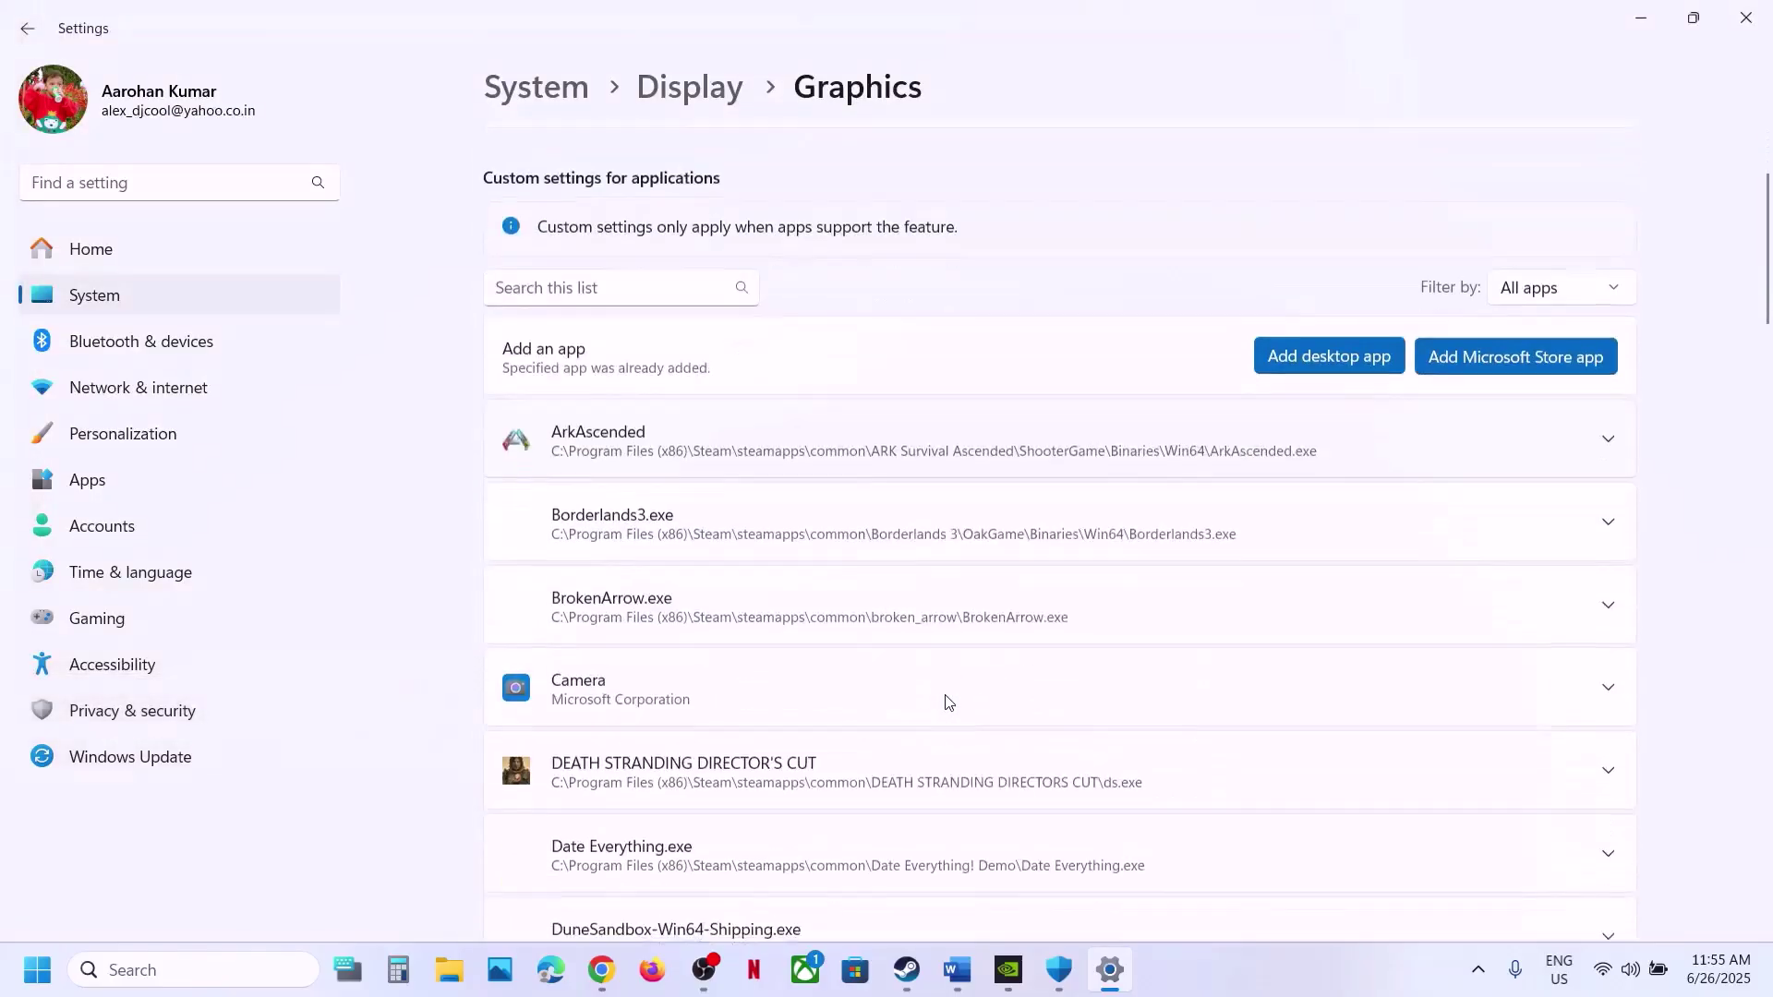
click(752, 612)
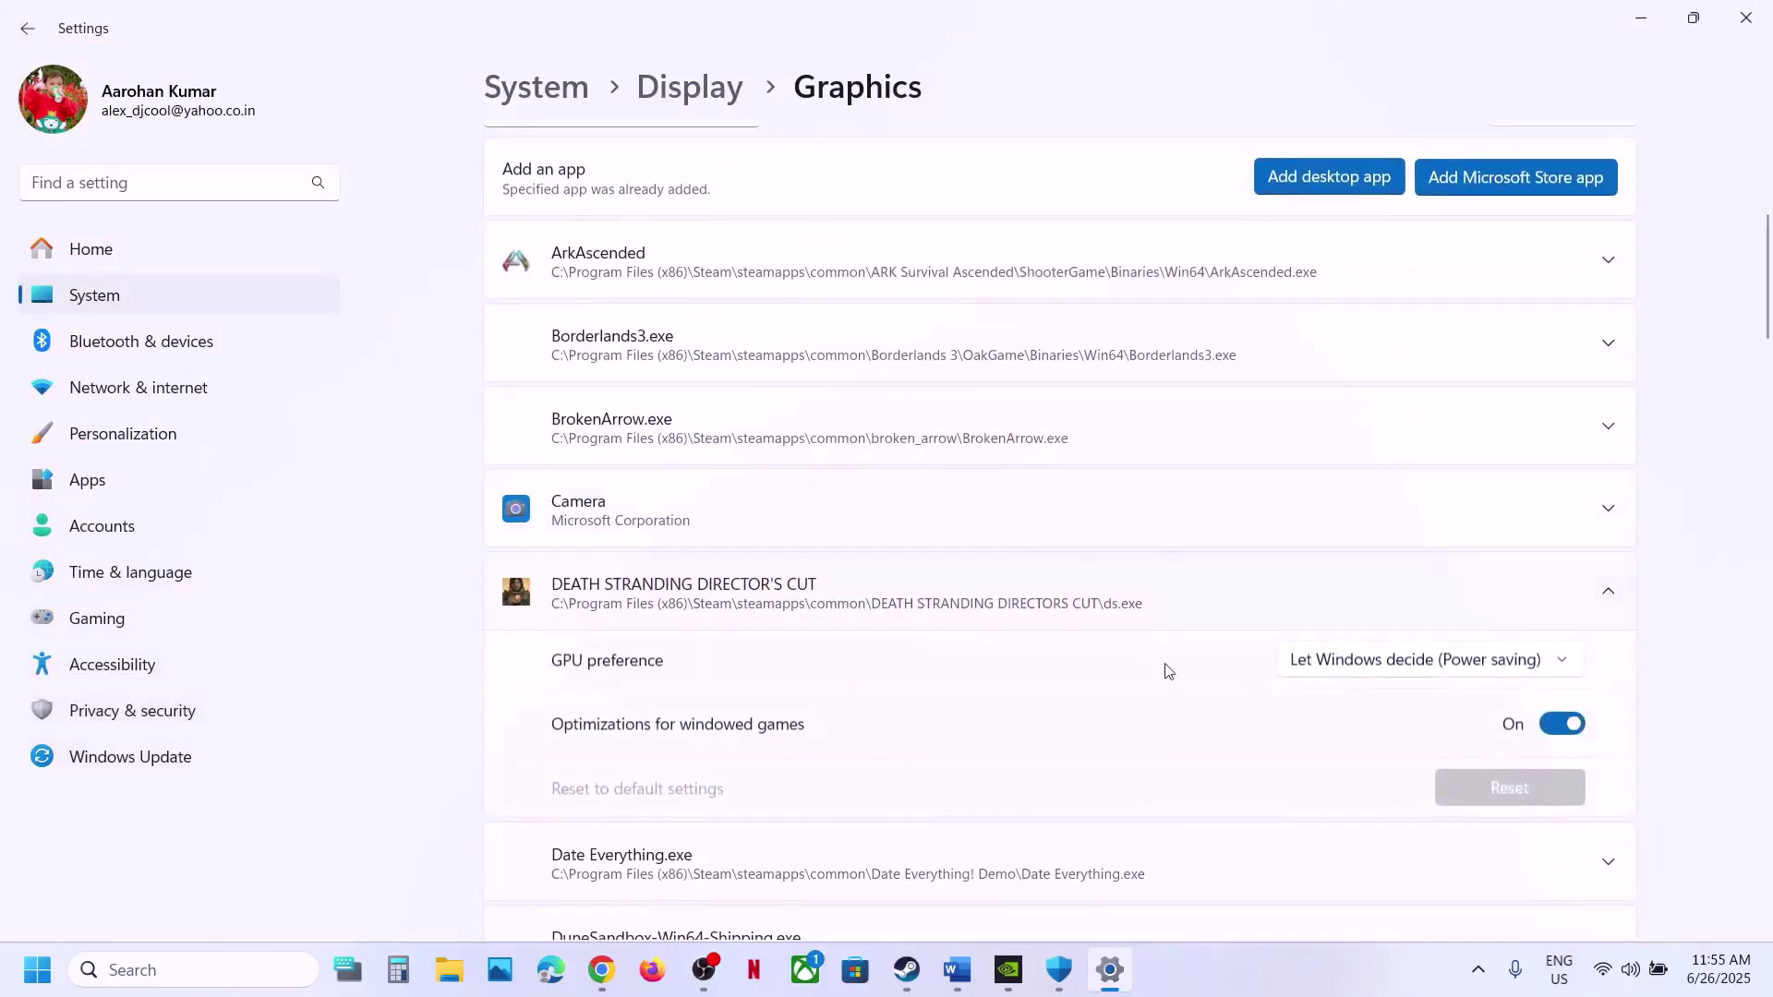
click(1386, 661)
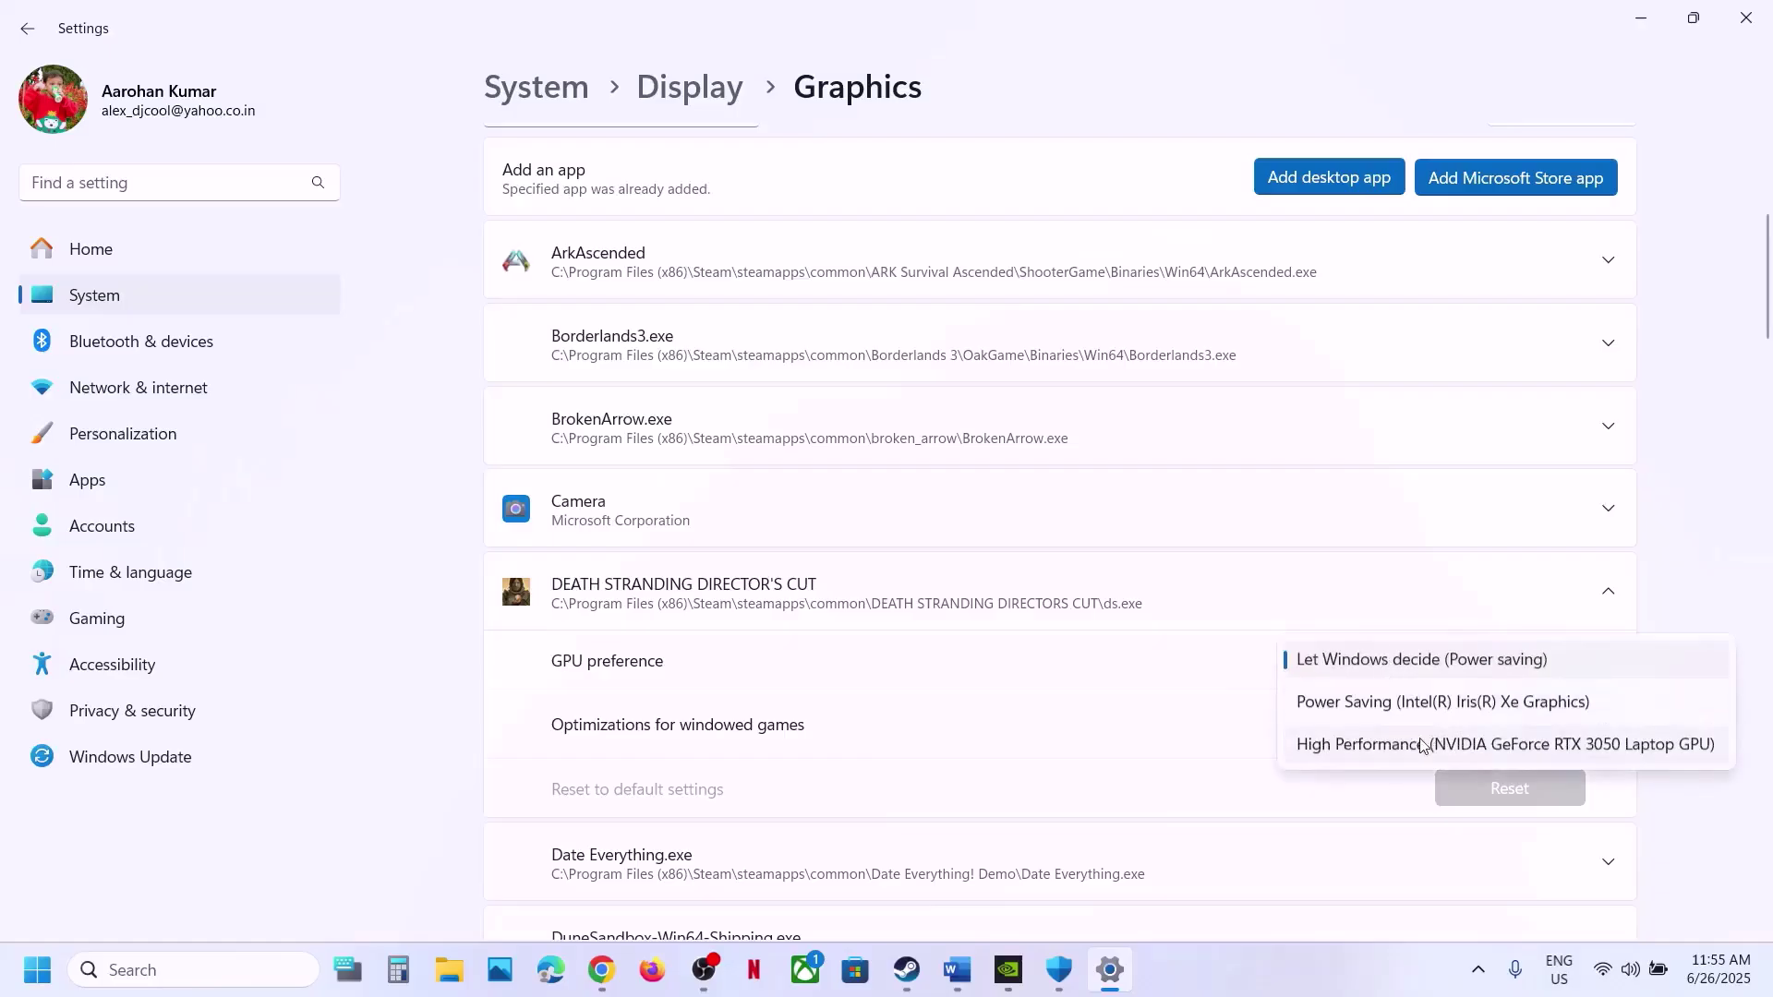
click(1339, 744)
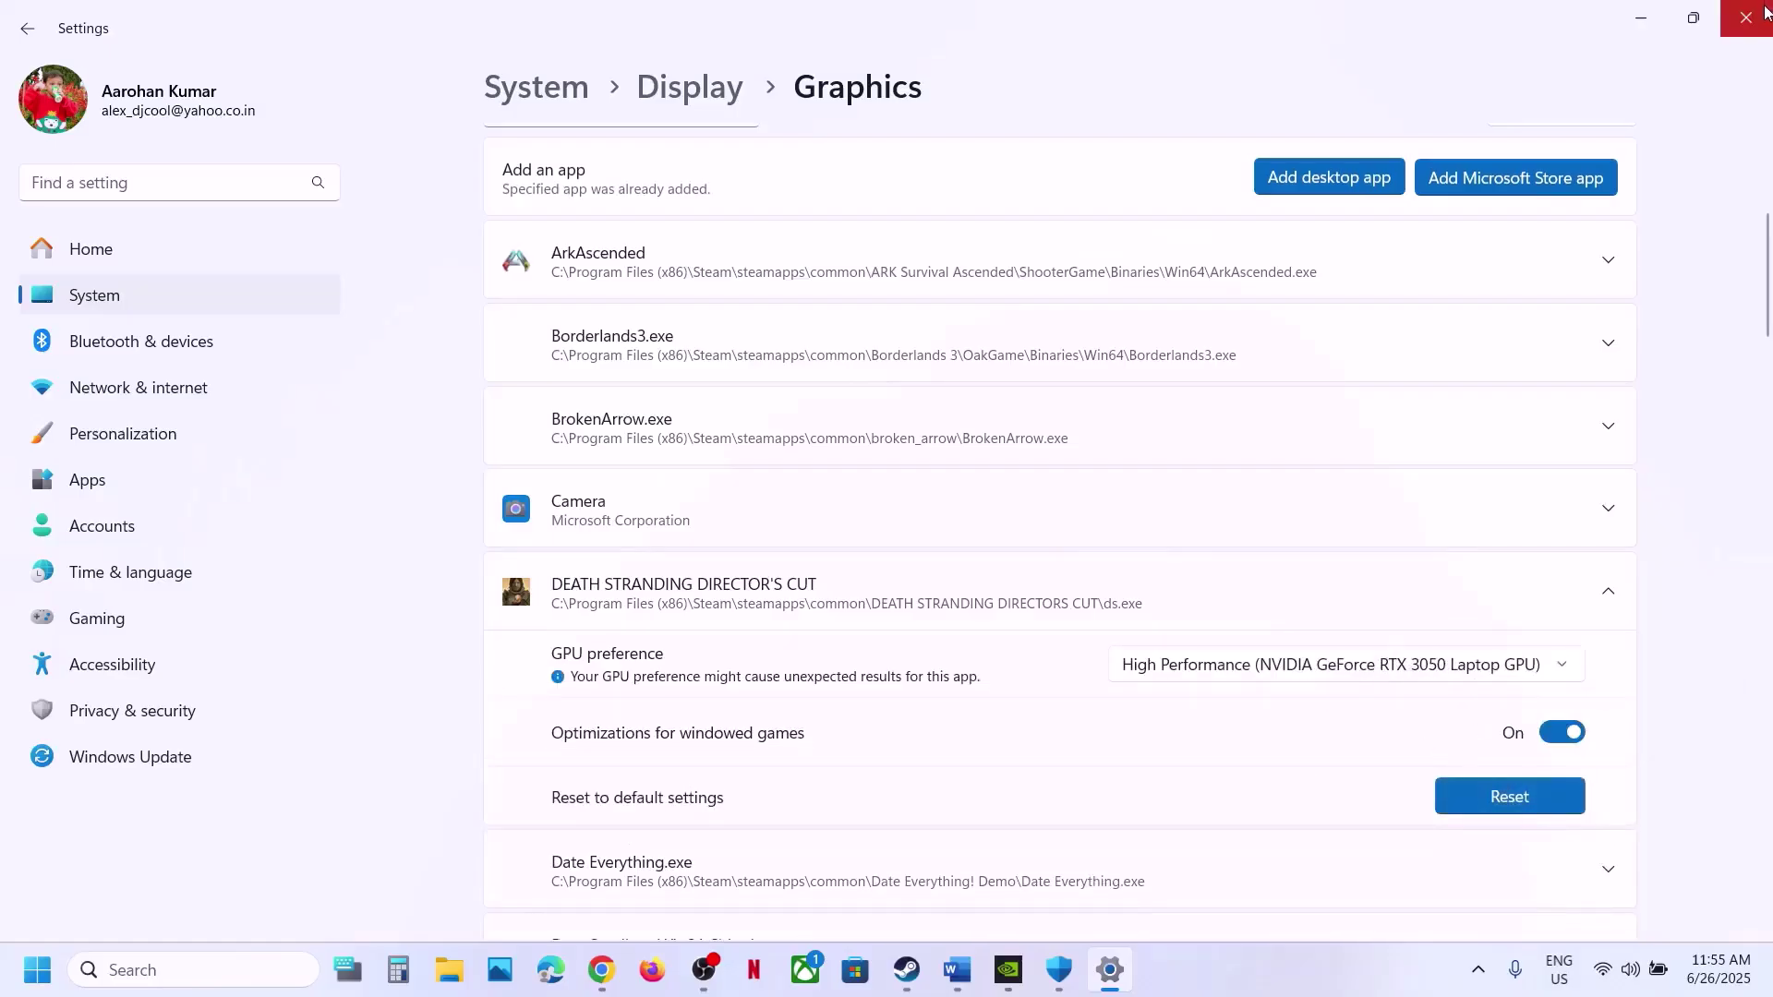
click(1745, 17)
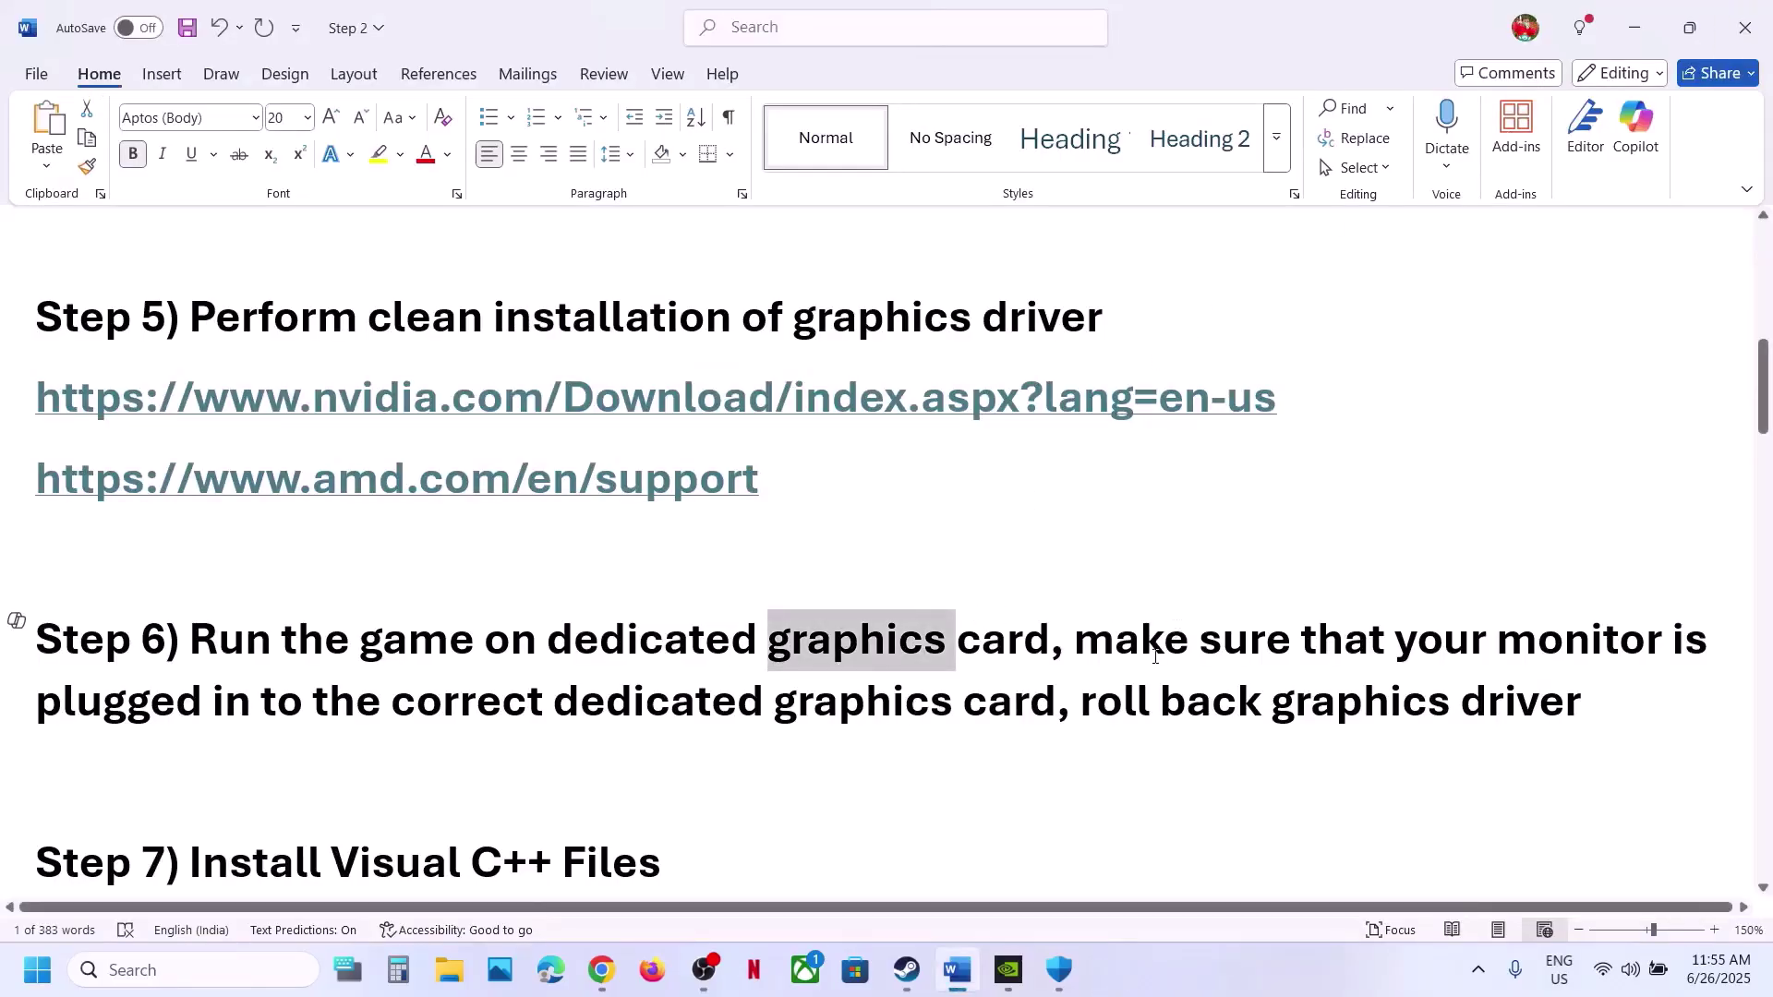
Step: Highlight Step 6's note about making sure the monitor is plugged in to the dedicated graphics card
drag(1086, 651, 1222, 644)
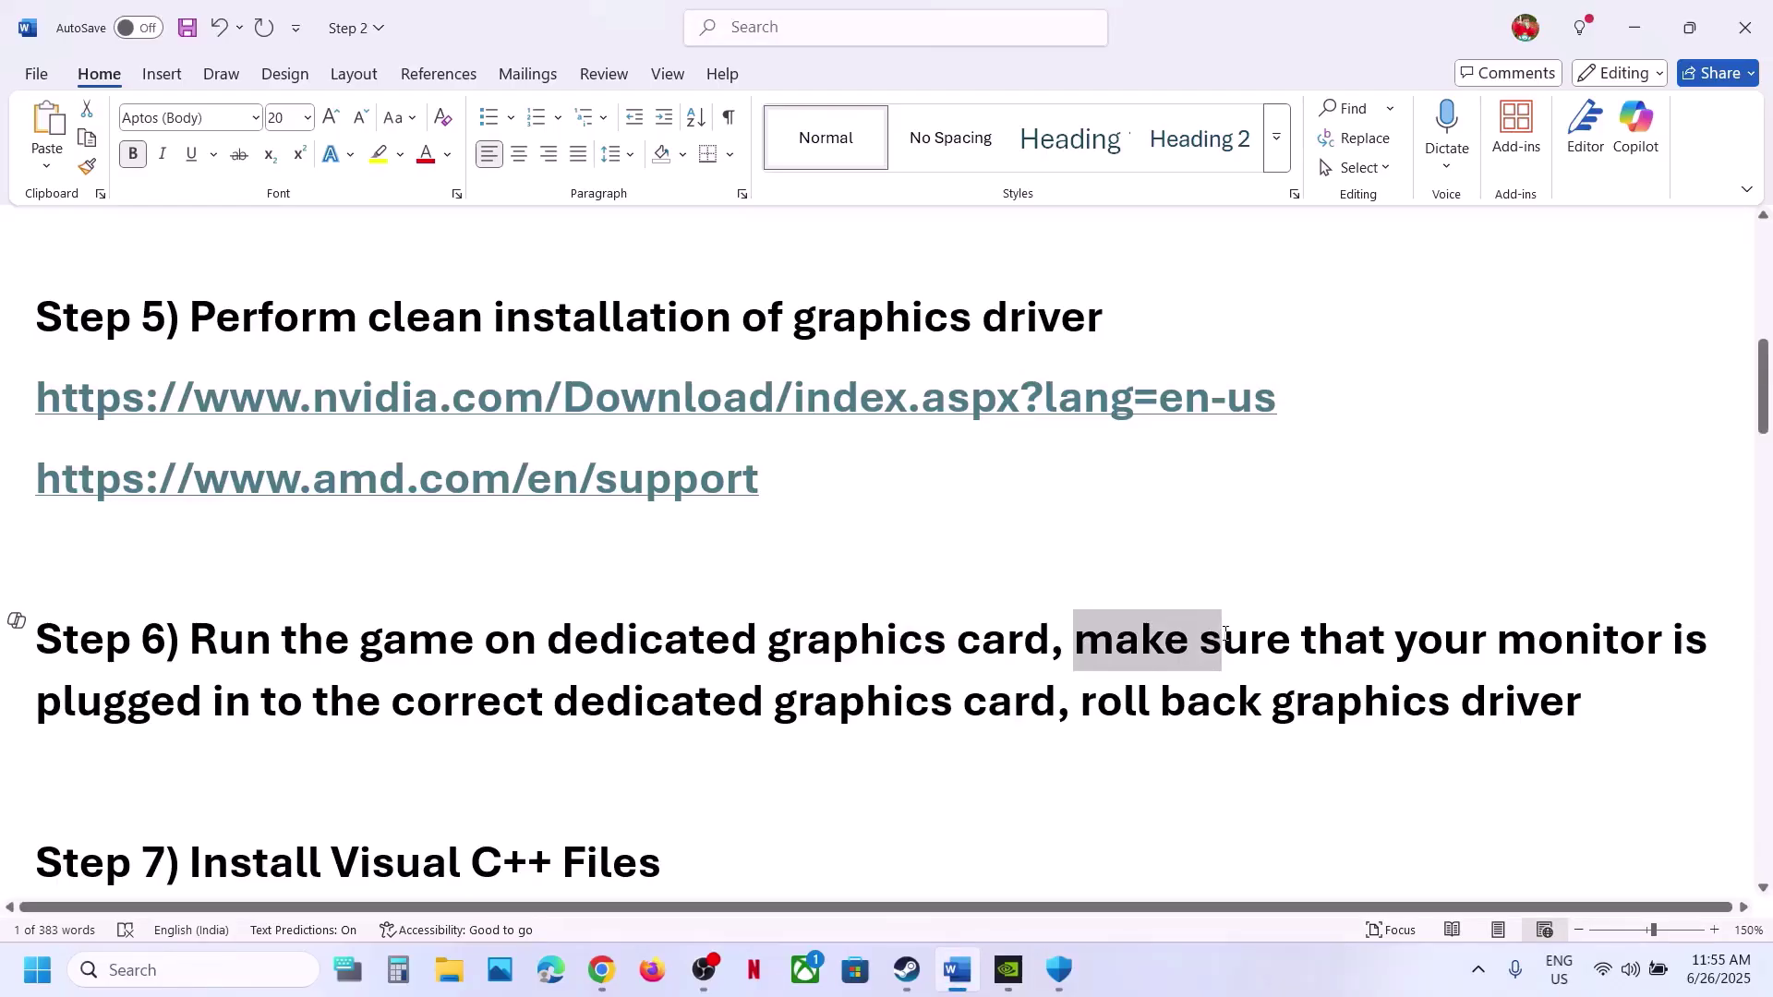
drag(1226, 635, 1611, 654)
click(1534, 656)
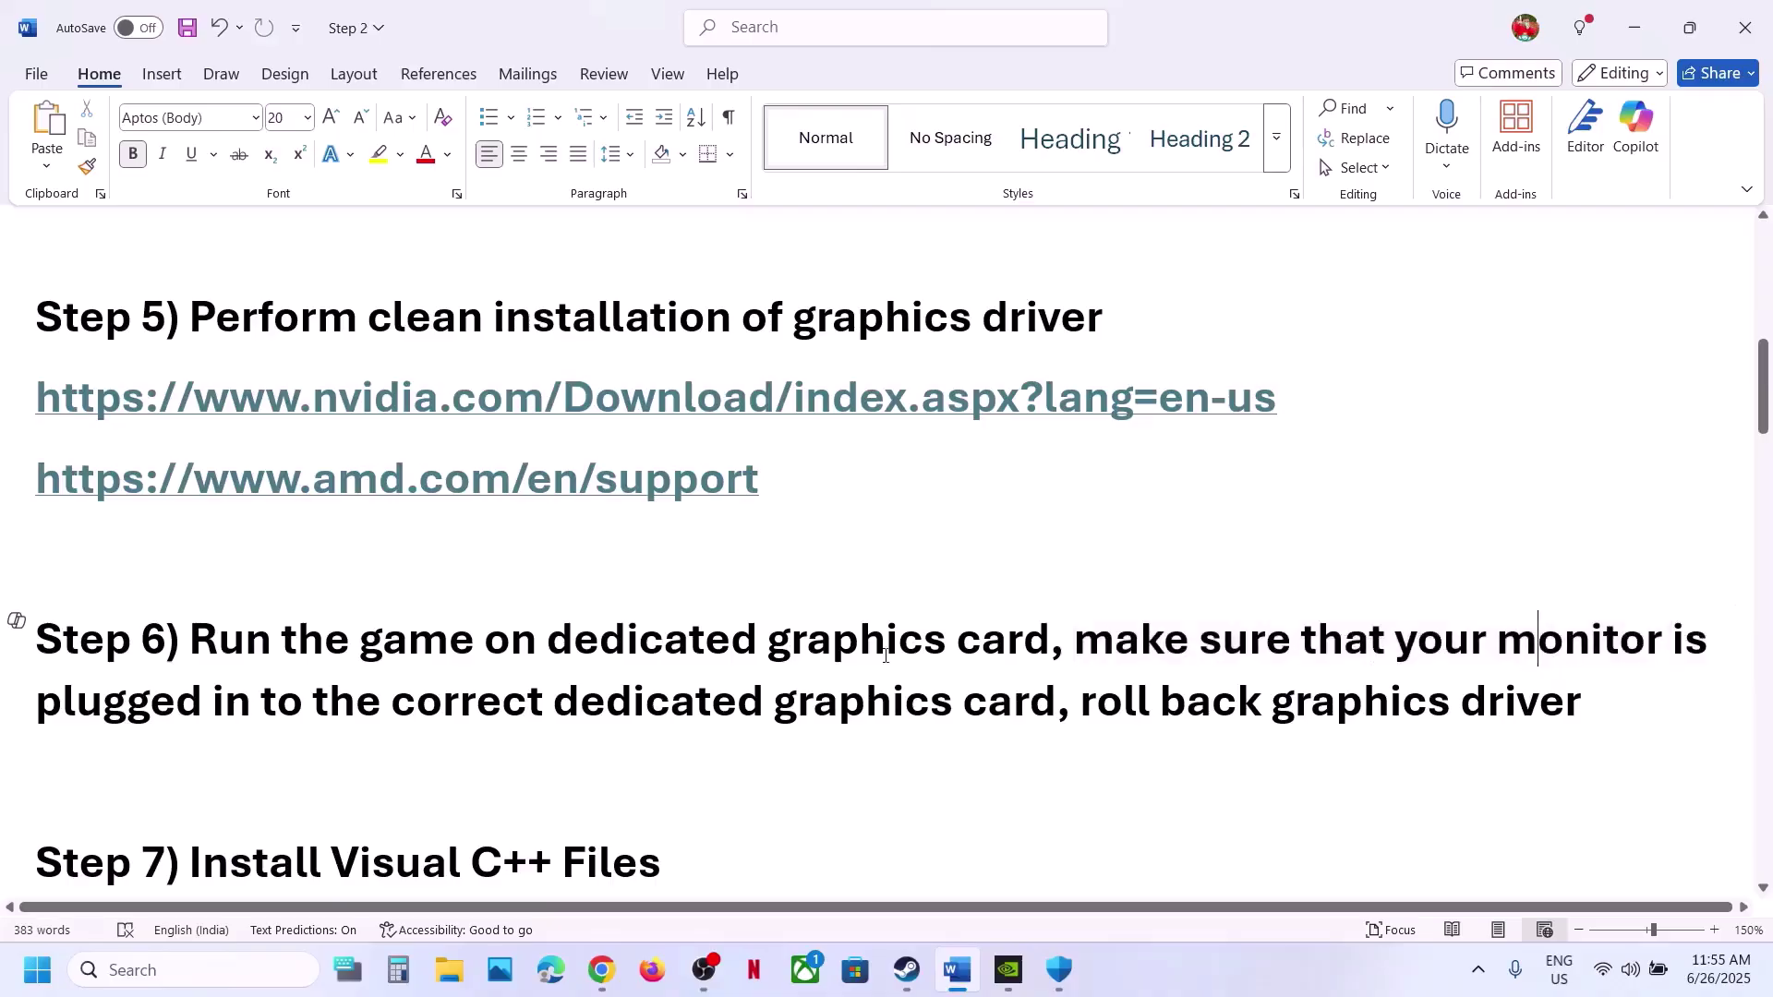
Step: Highlight Step 6's notes about plugging in to the correct dedicated graphics card and rolling back the graphics driver
drag(157, 702, 881, 722)
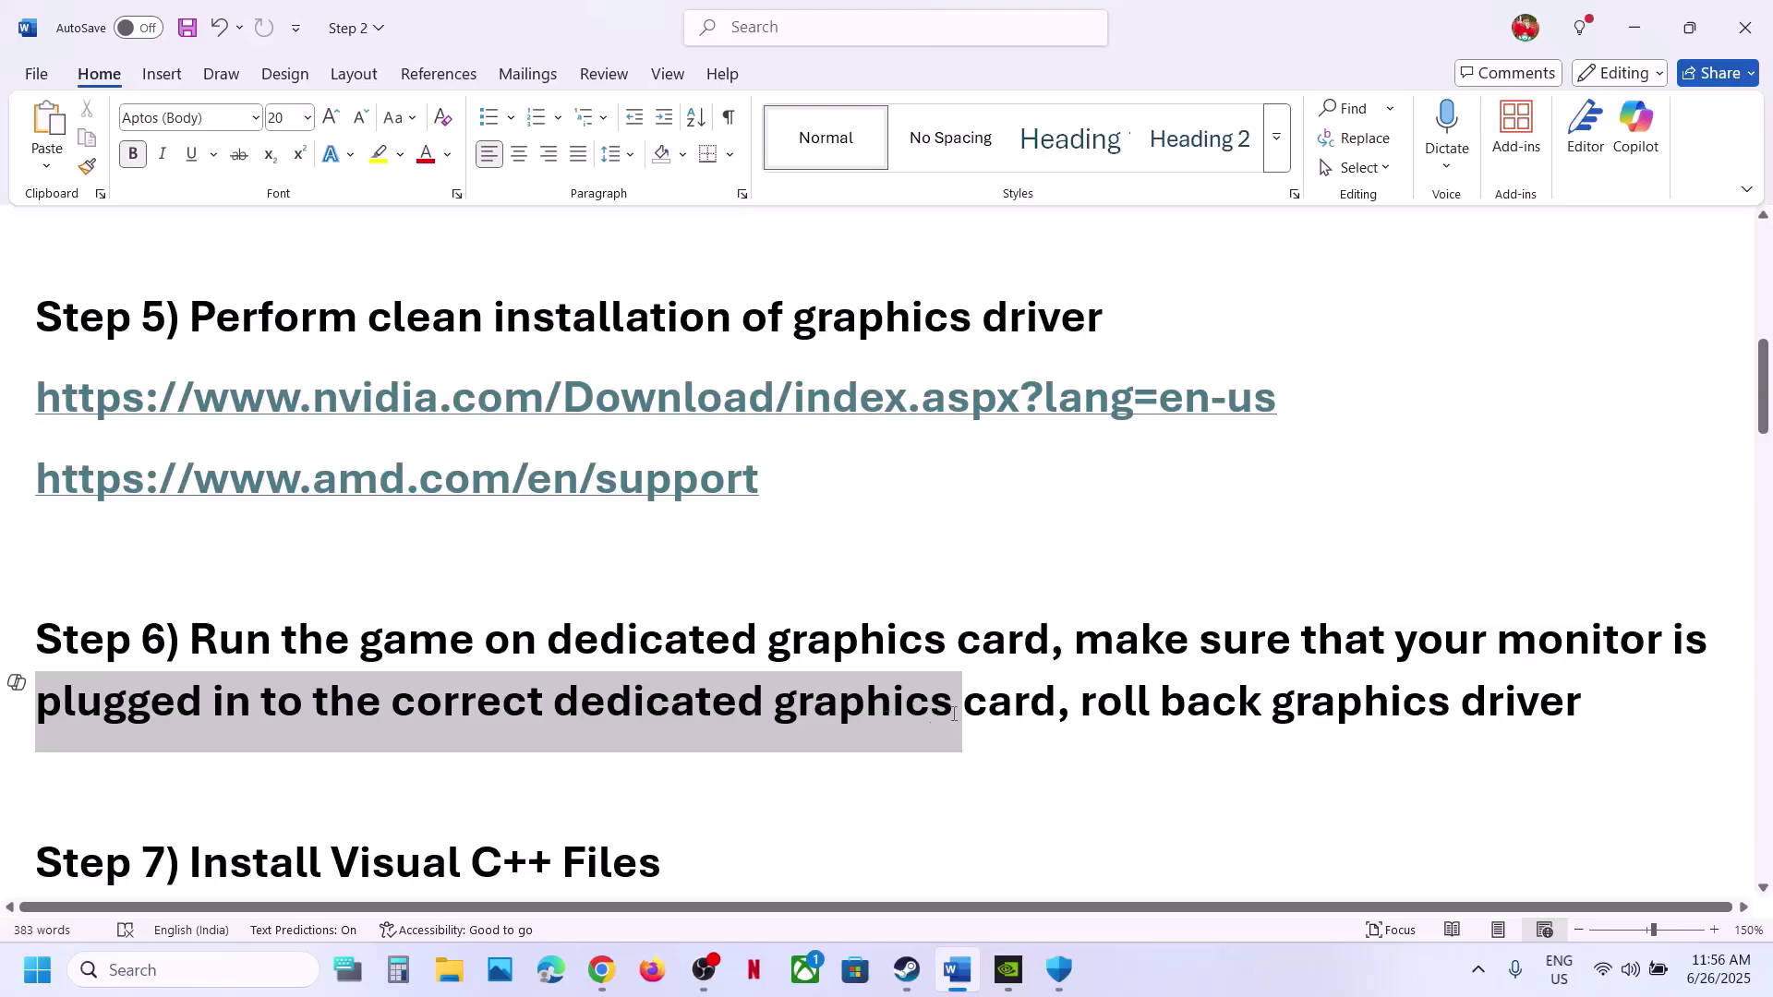
drag(954, 713, 1055, 709)
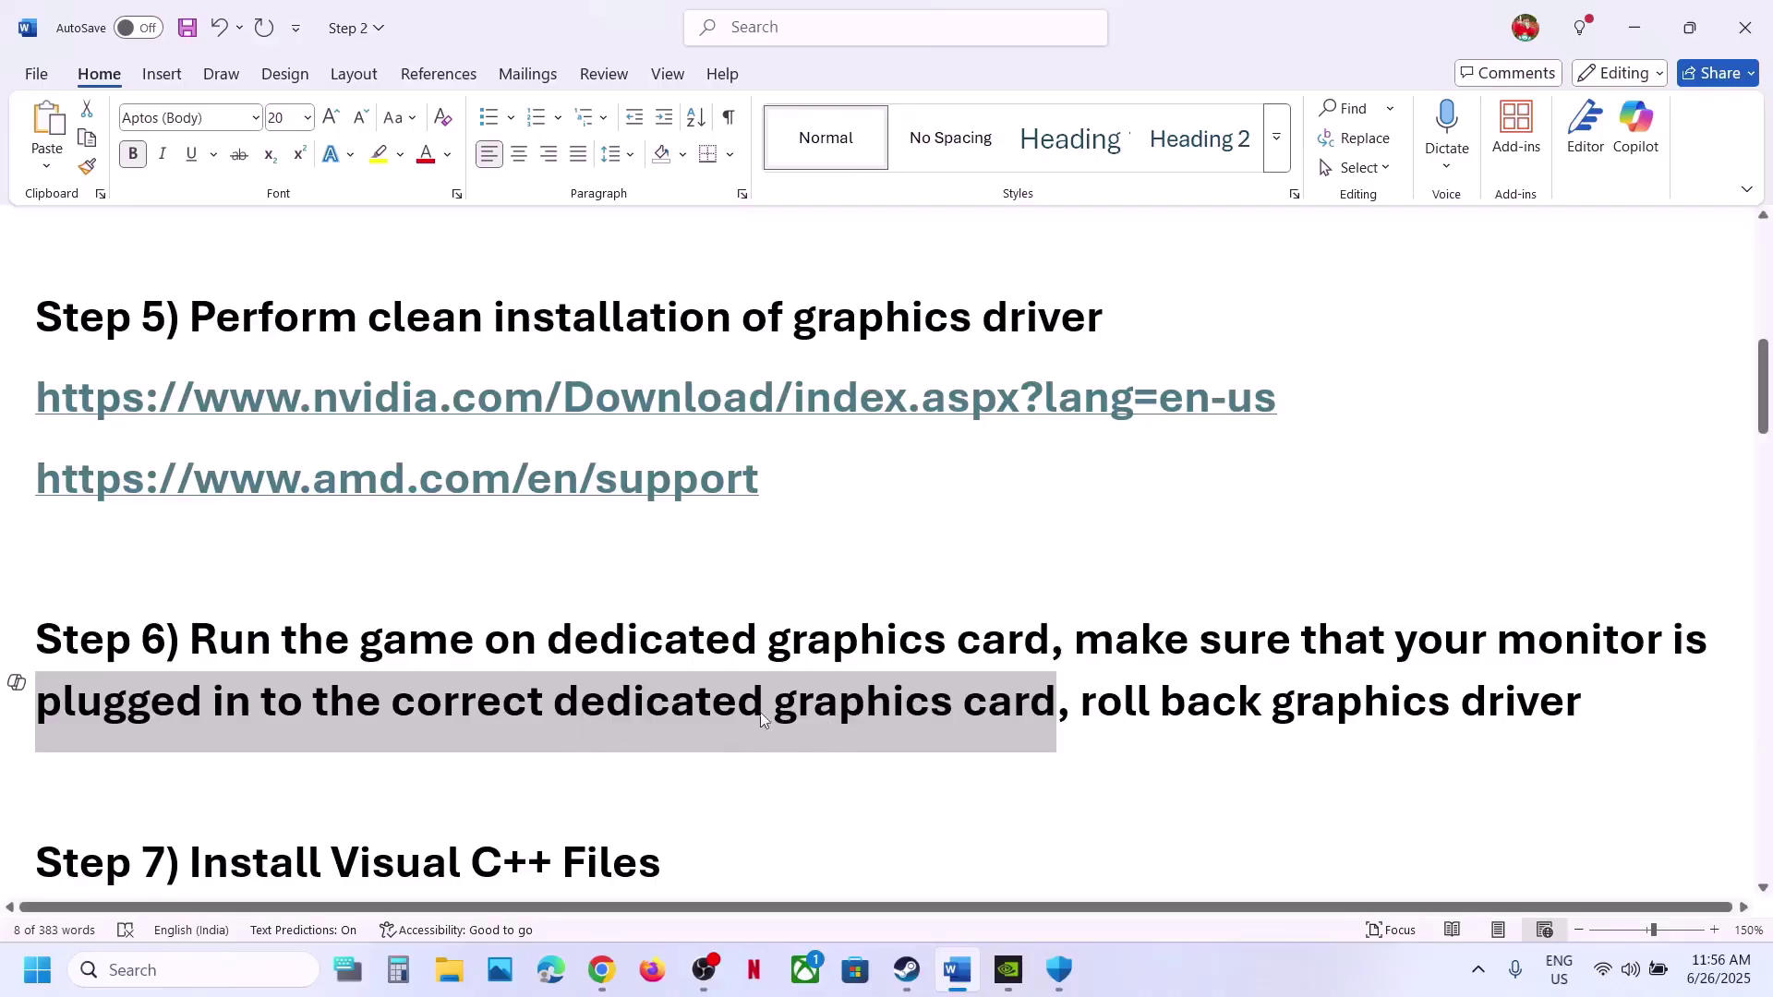
drag(1080, 706, 1572, 697)
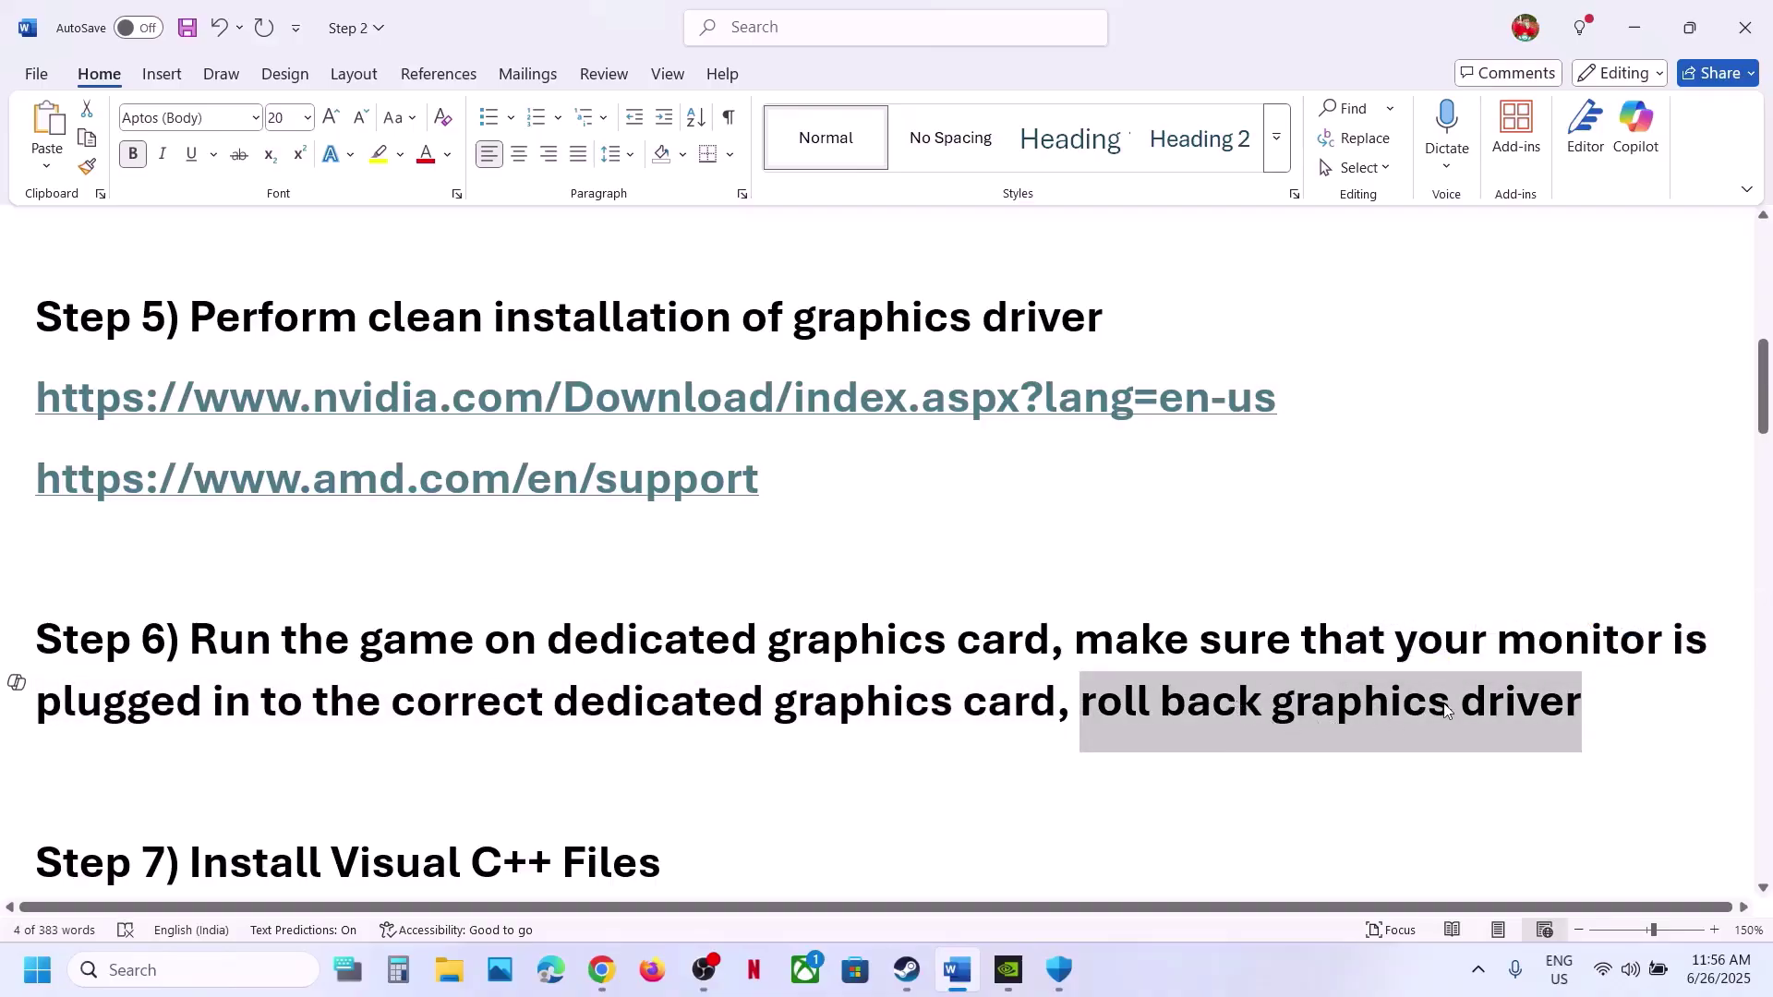
Step: Open Step 5's NVIDIA link, nvidia.com/Download/index.aspx?lang=en-us, in a new Chrome tab
triple_click(1322, 401)
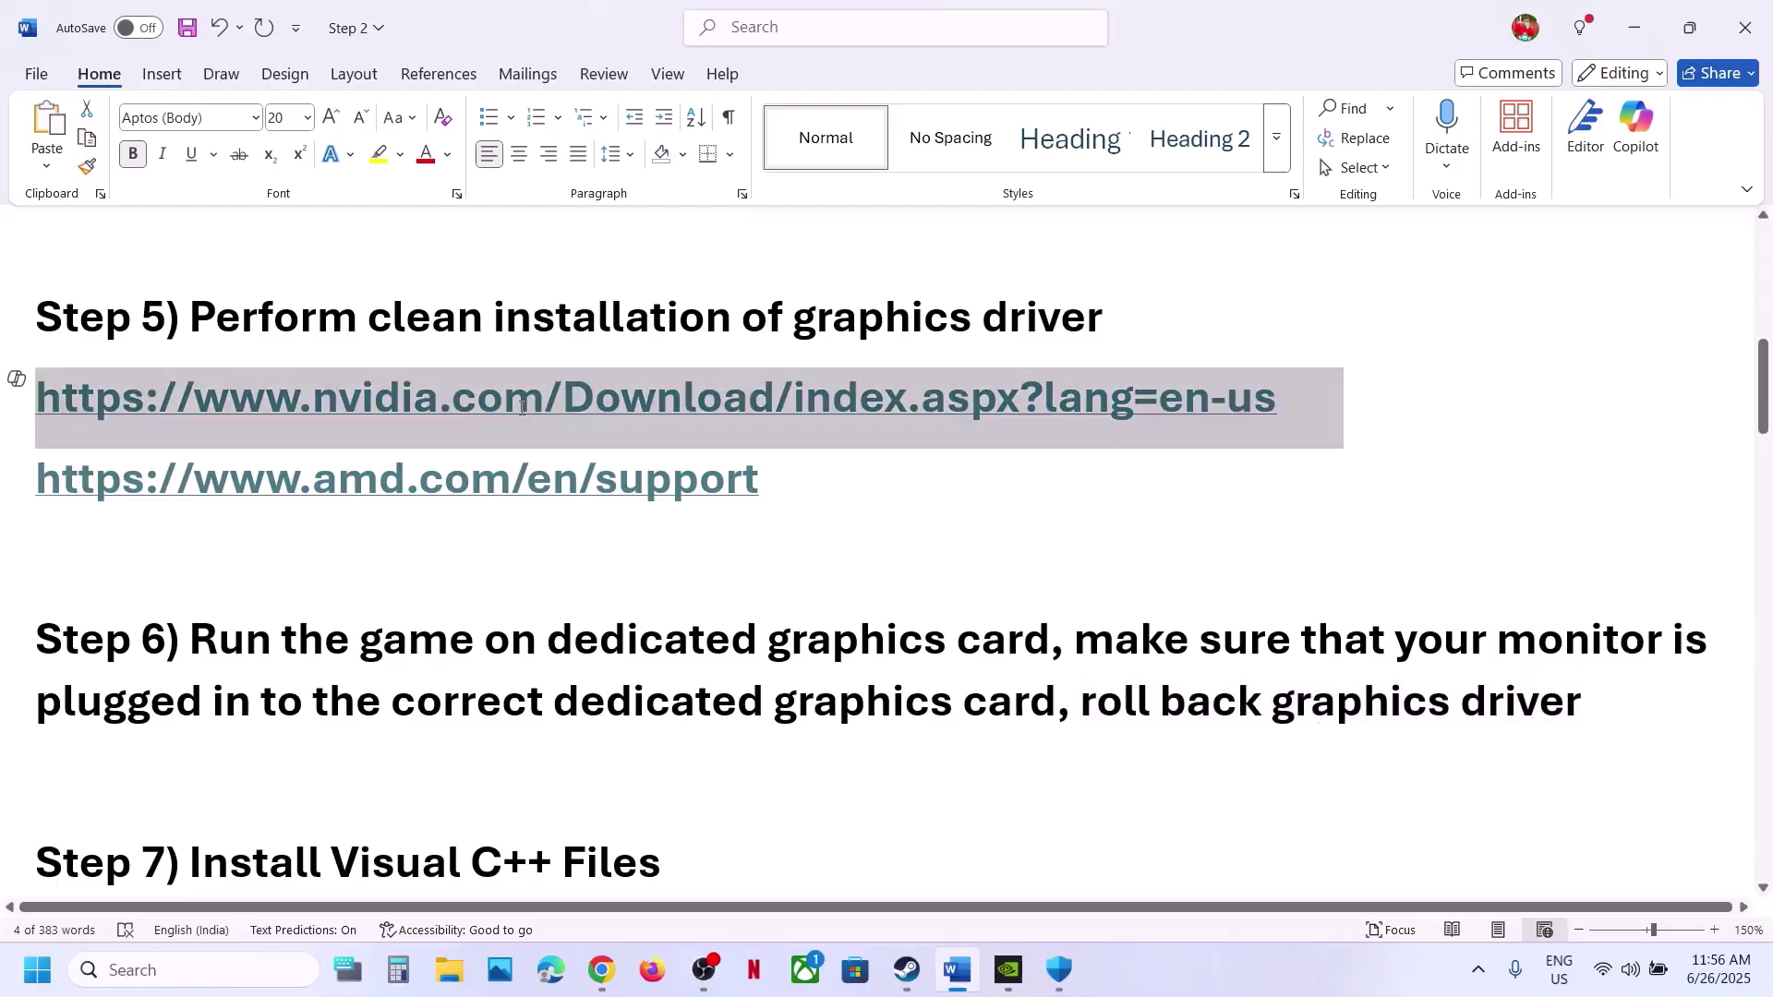
click(601, 970)
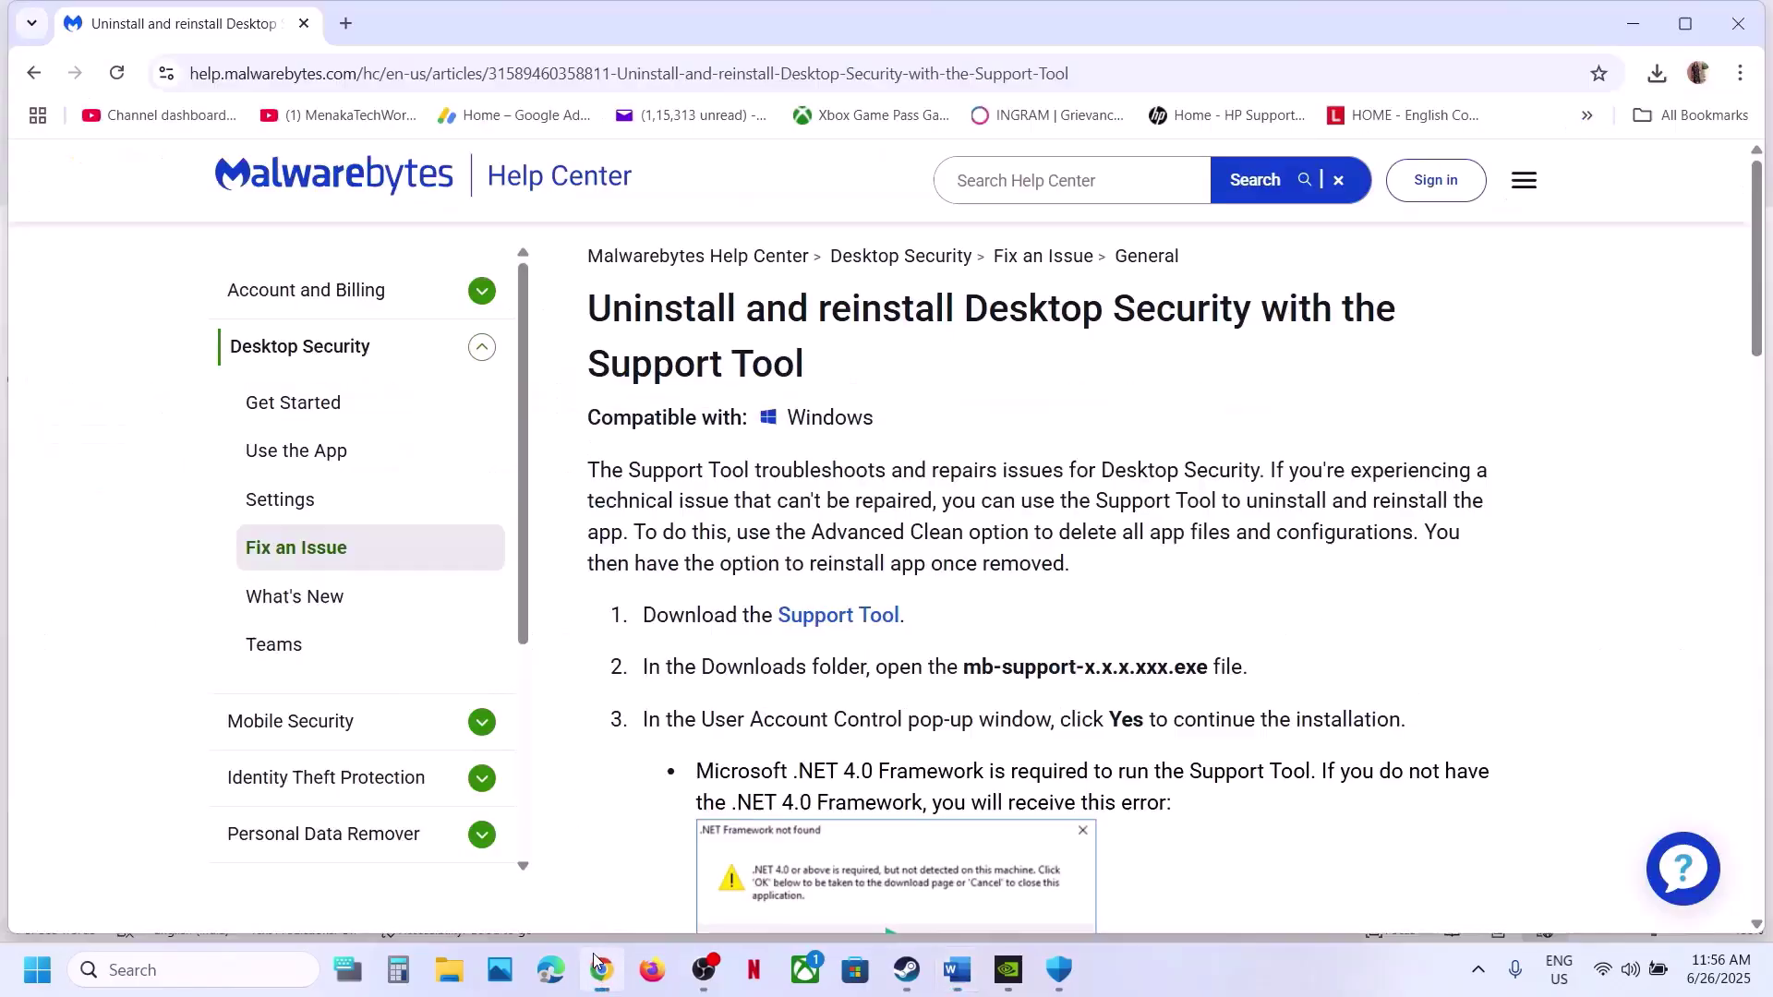
click(346, 23)
text(nvidia.com/Download/index.aspx?lang=en-us)
key(Return)
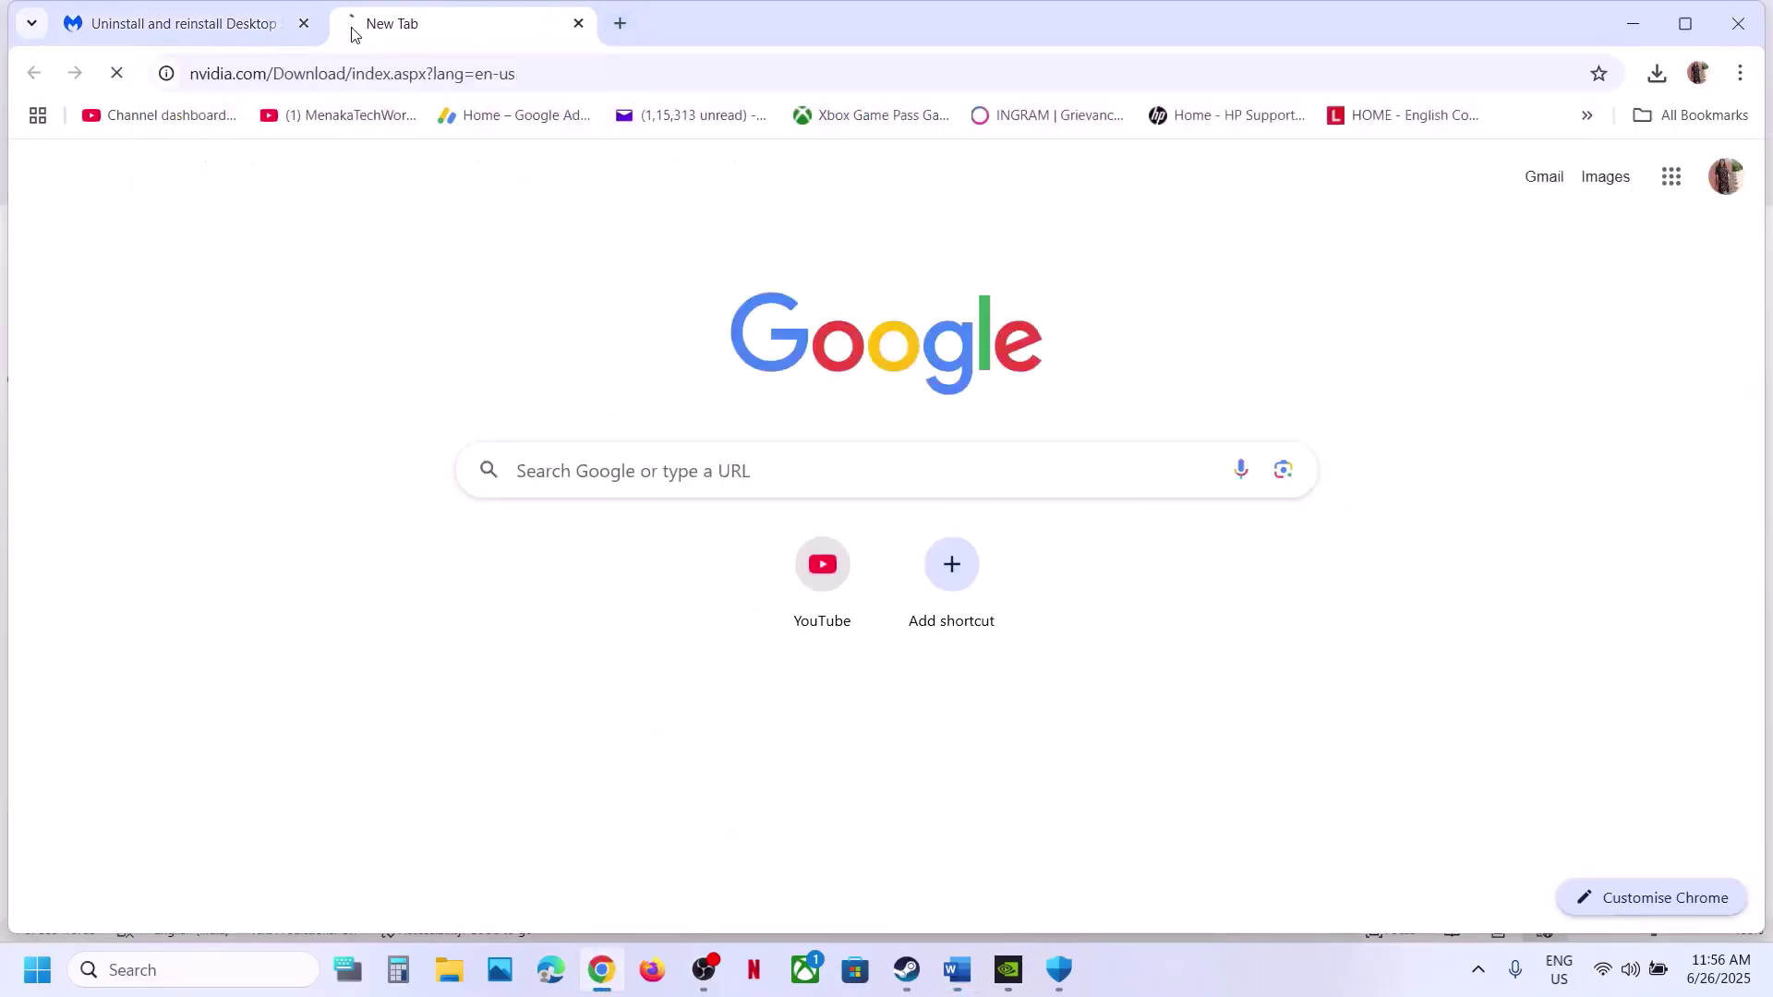
mouse_move(723, 294)
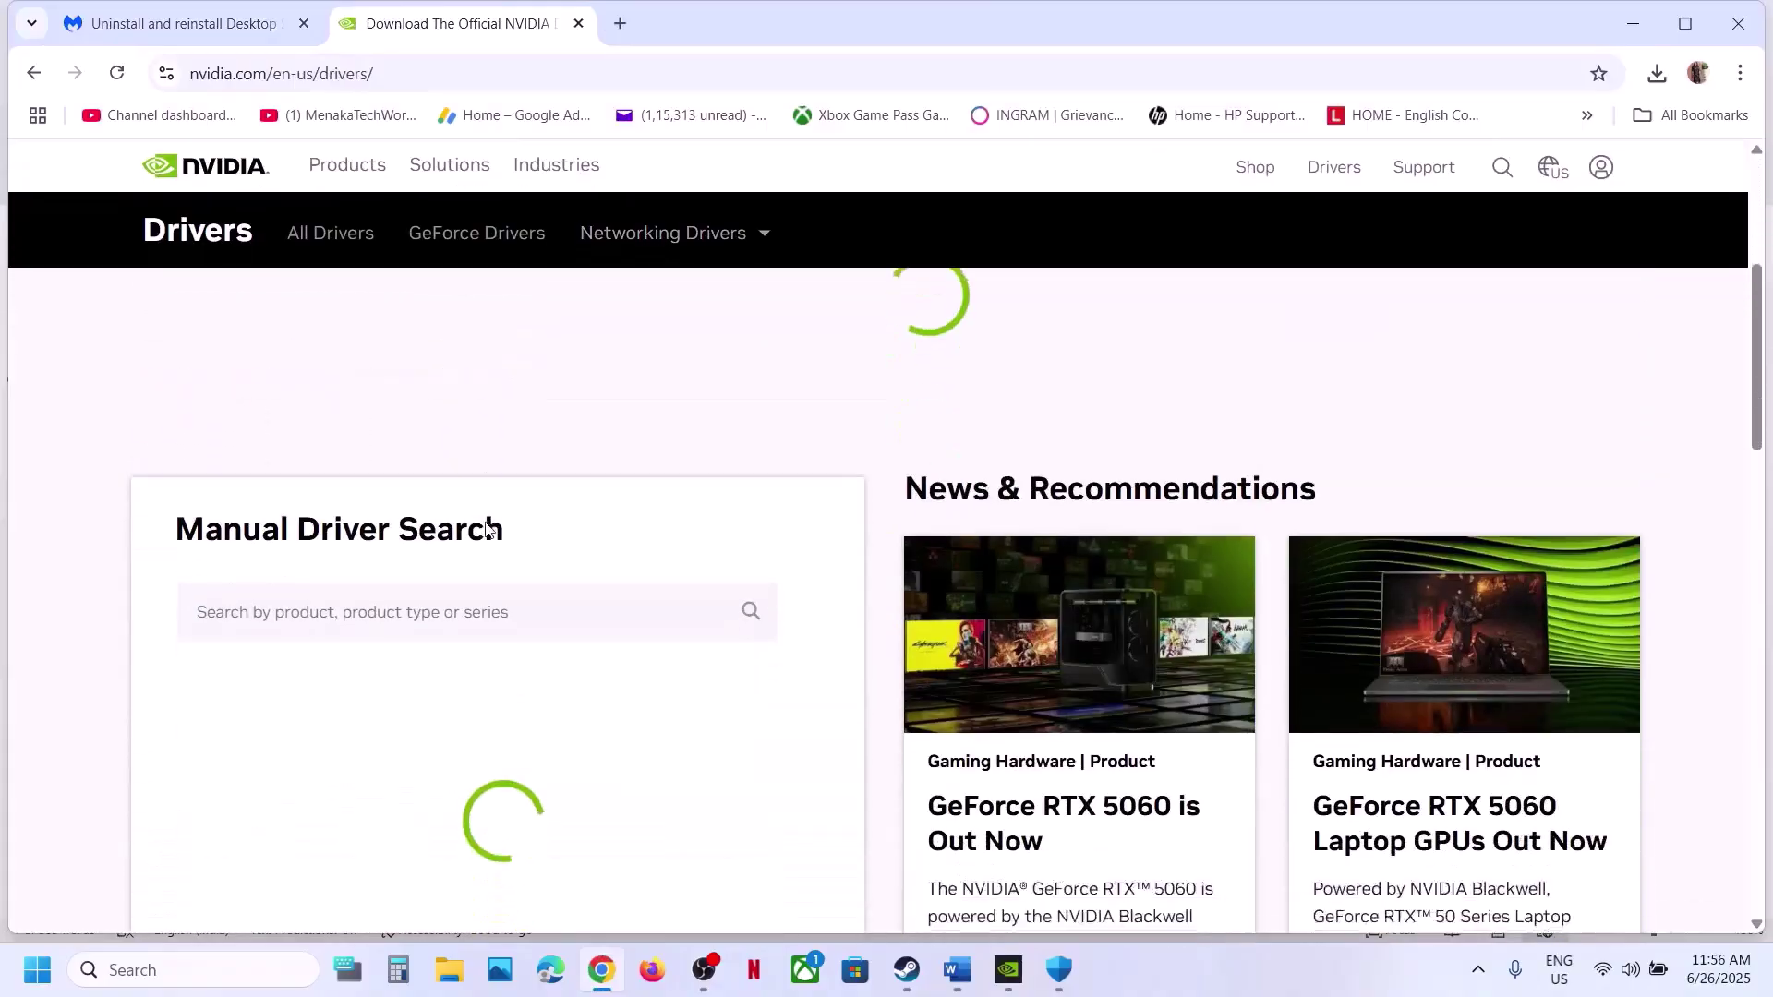
Step: Find the GeForce RTX 3050 Laptop GPU drivers for Windows 11 and expand the list of more versions
scroll(400, 613, down, 4)
scroll(403, 616, down, 1)
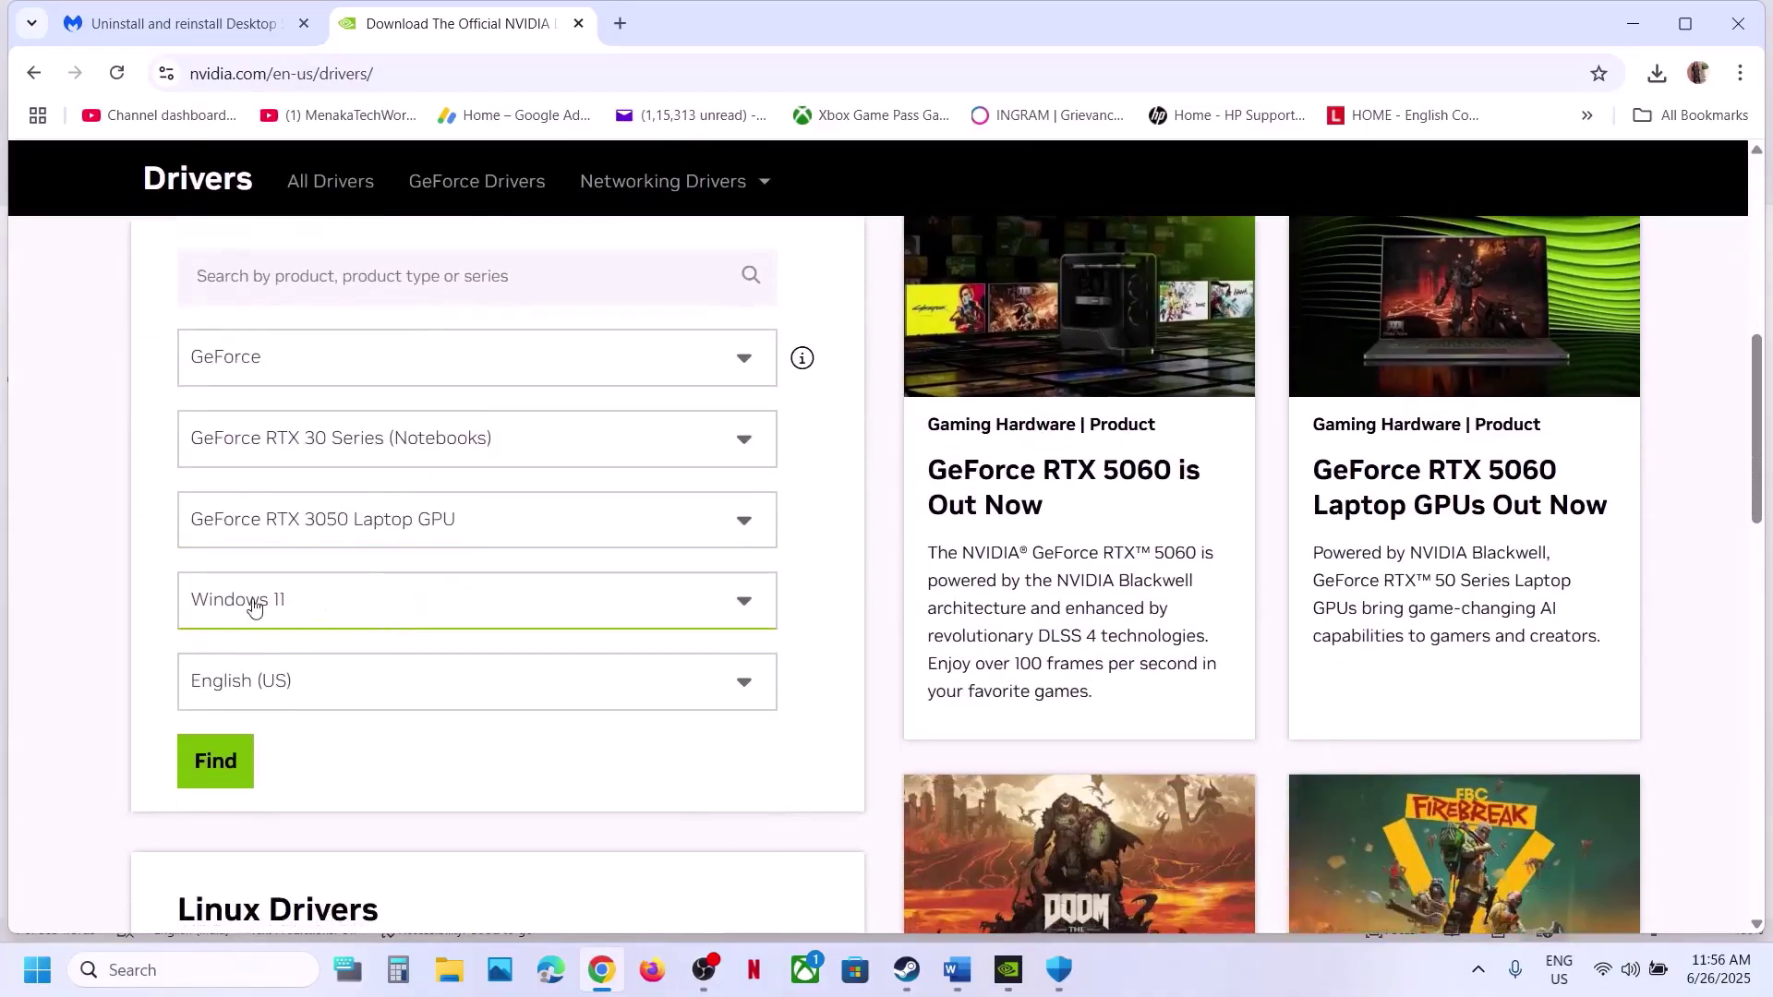
click(237, 763)
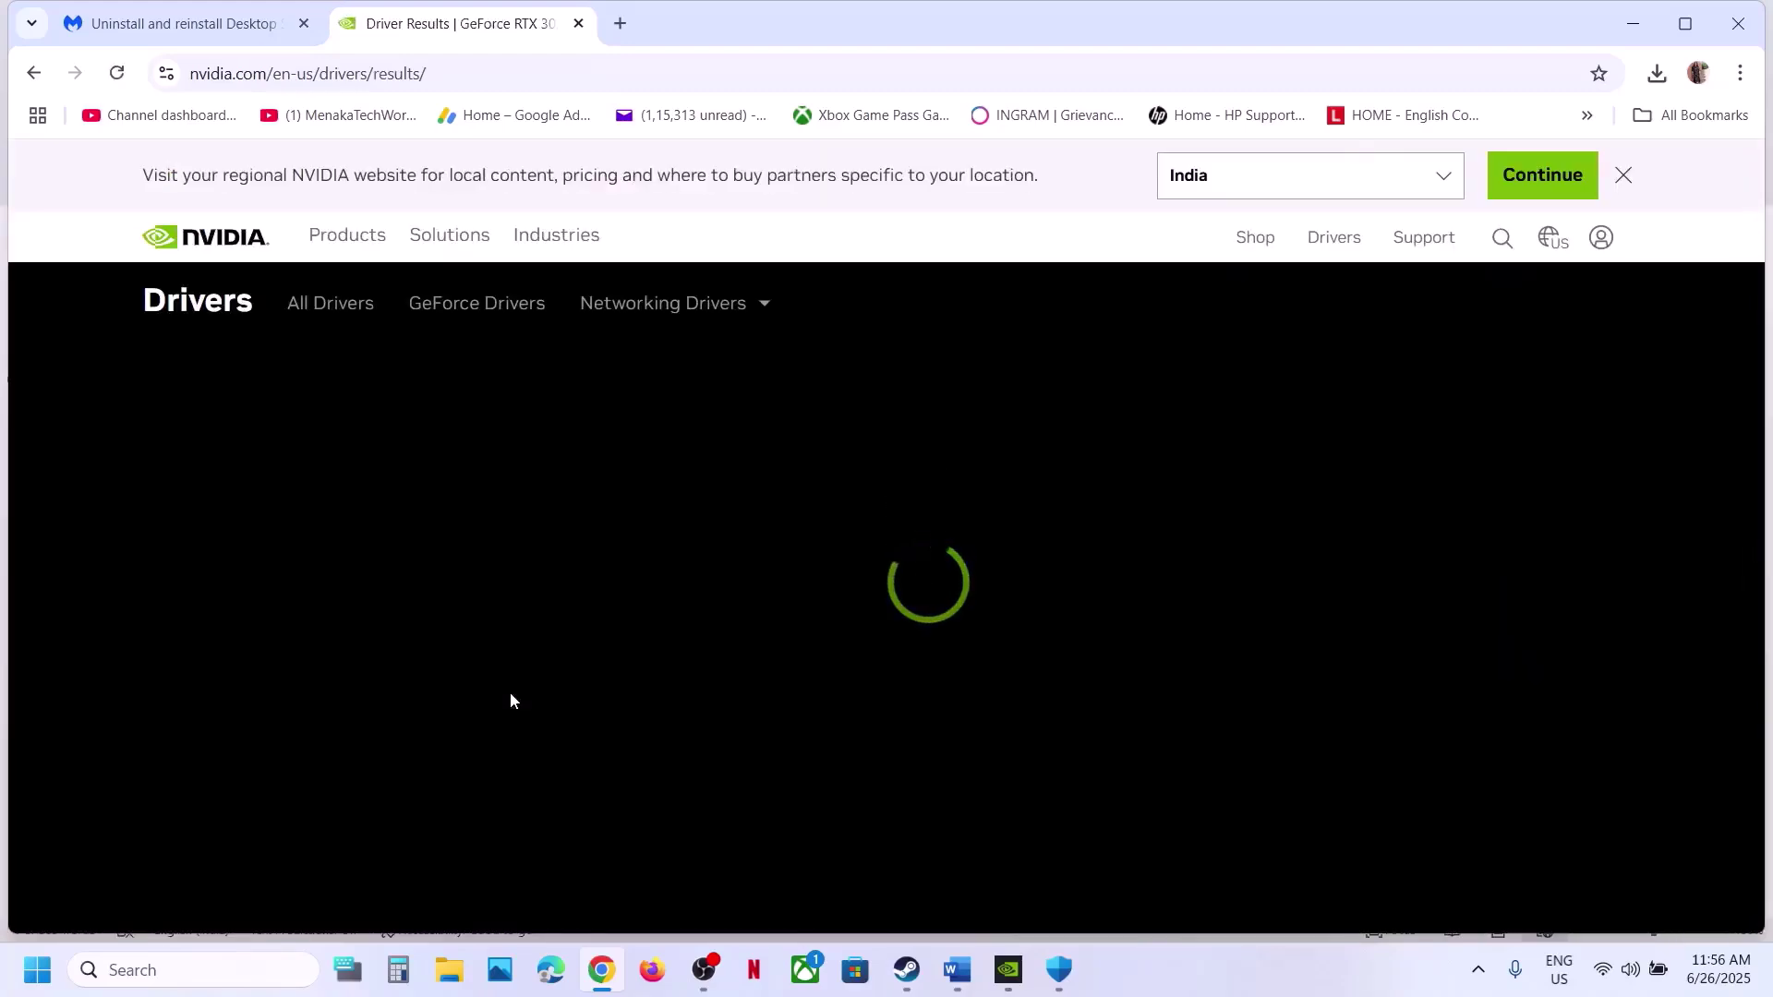
scroll(510, 693, down, 10)
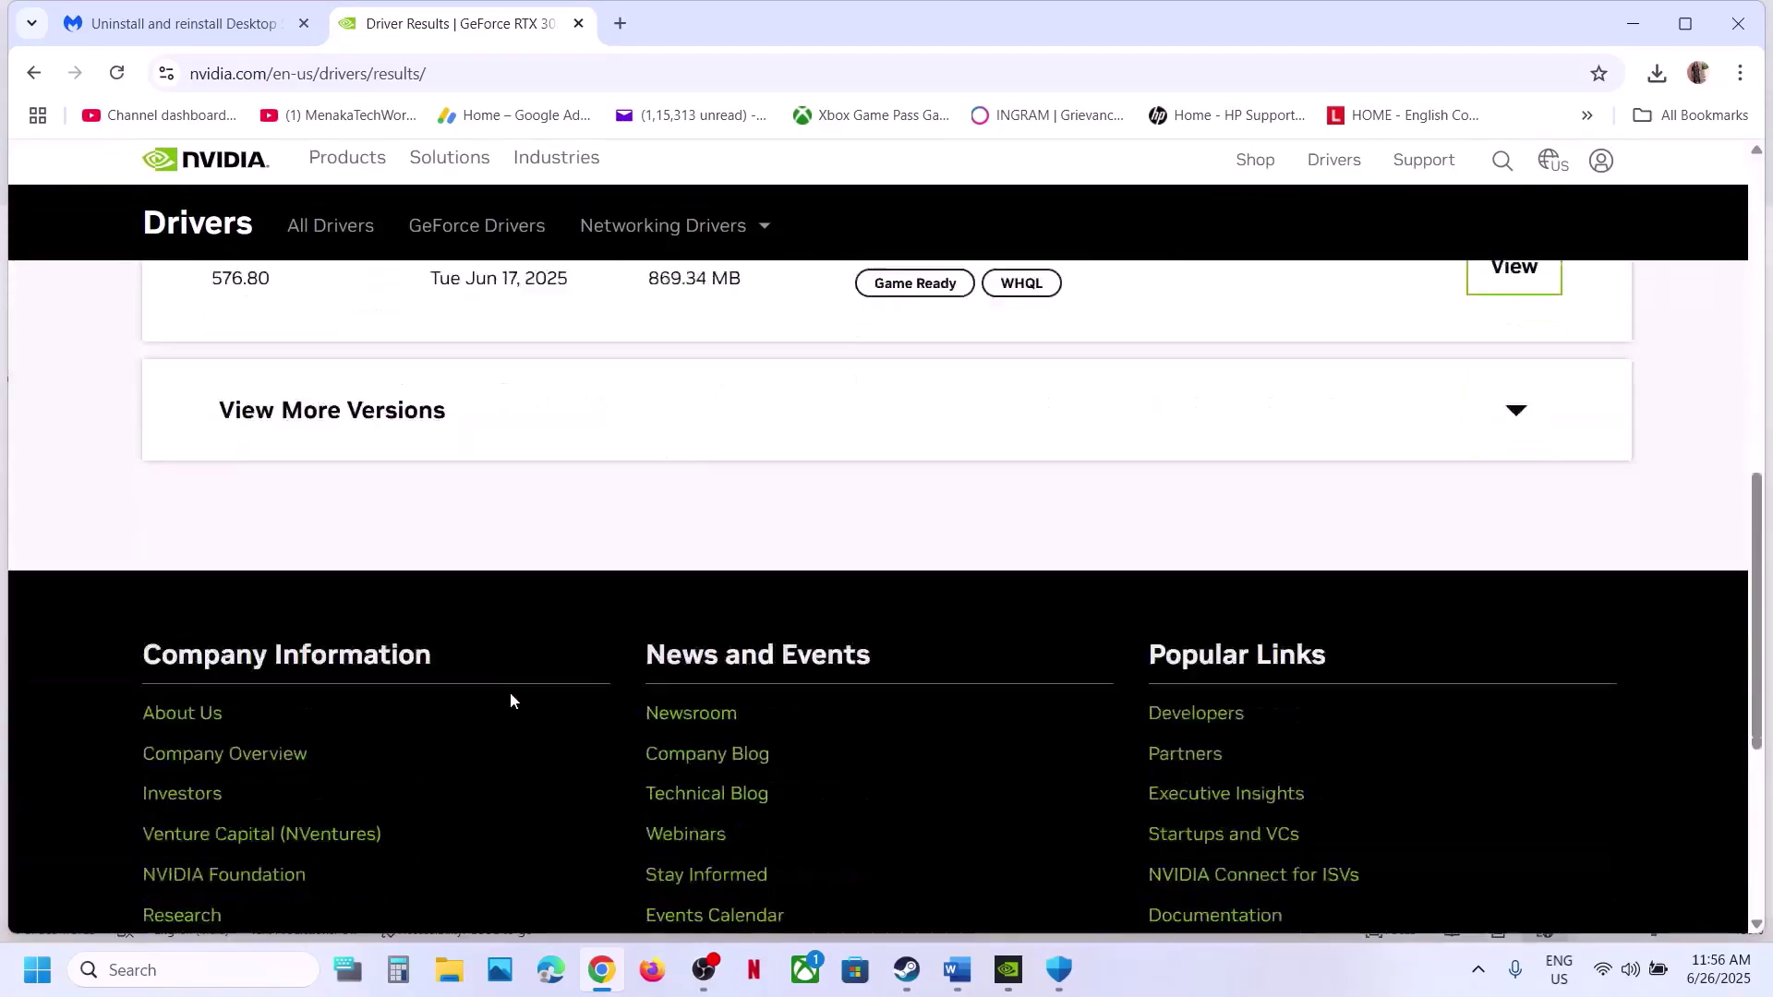
scroll(510, 693, up, 3)
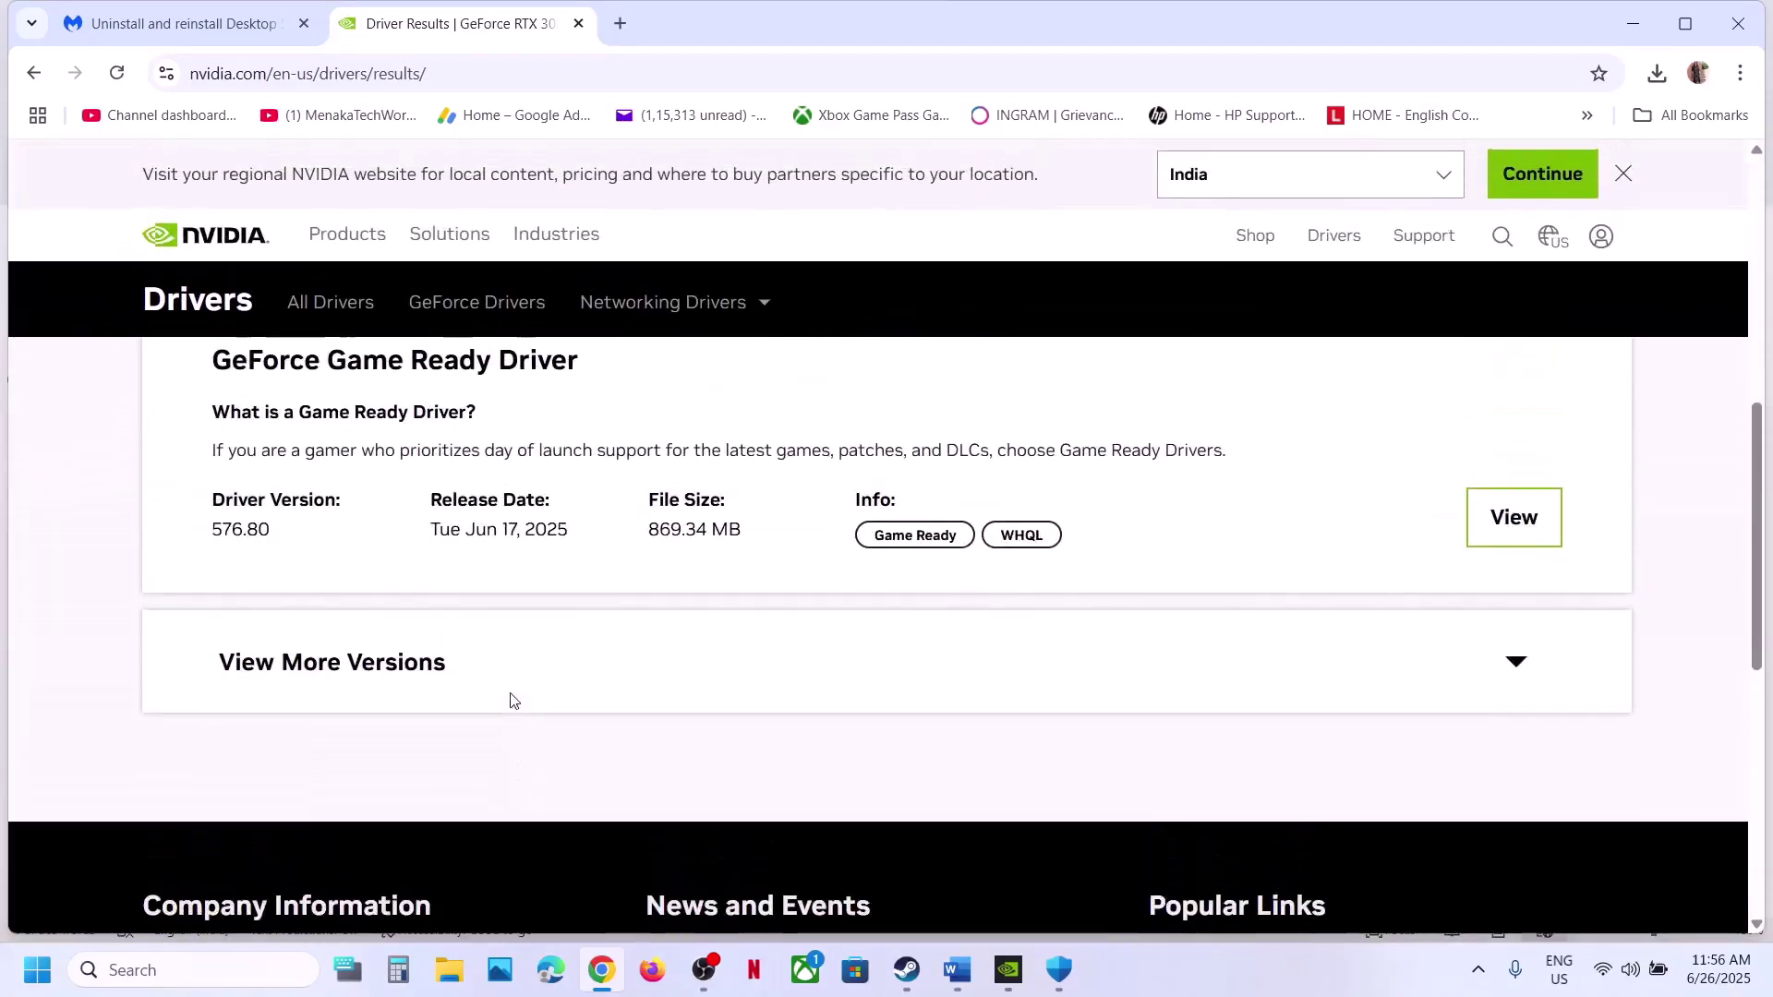
click(348, 681)
Step: Look through the older NVIDIA driver versions as rollback candidates, highlighting Game Ready Driver versions 576.28 and 566.36
scroll(348, 684, down, 5)
scroll(351, 685, up, 5)
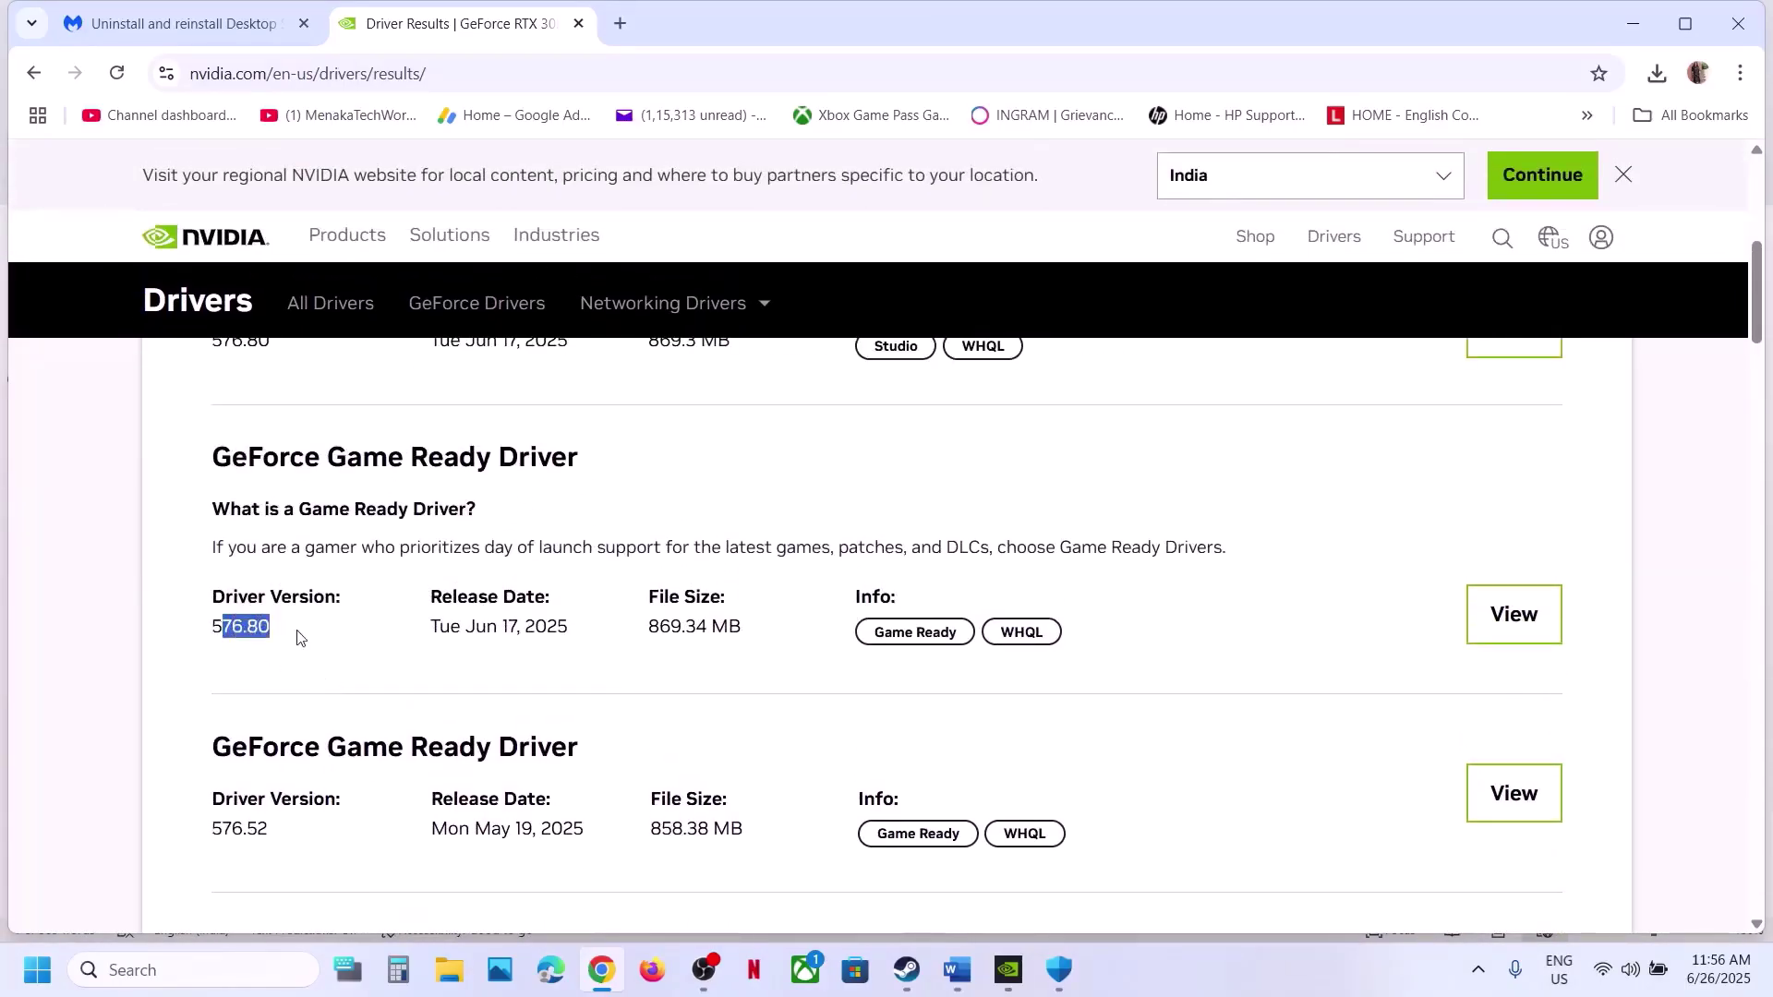
scroll(297, 637, up, 2)
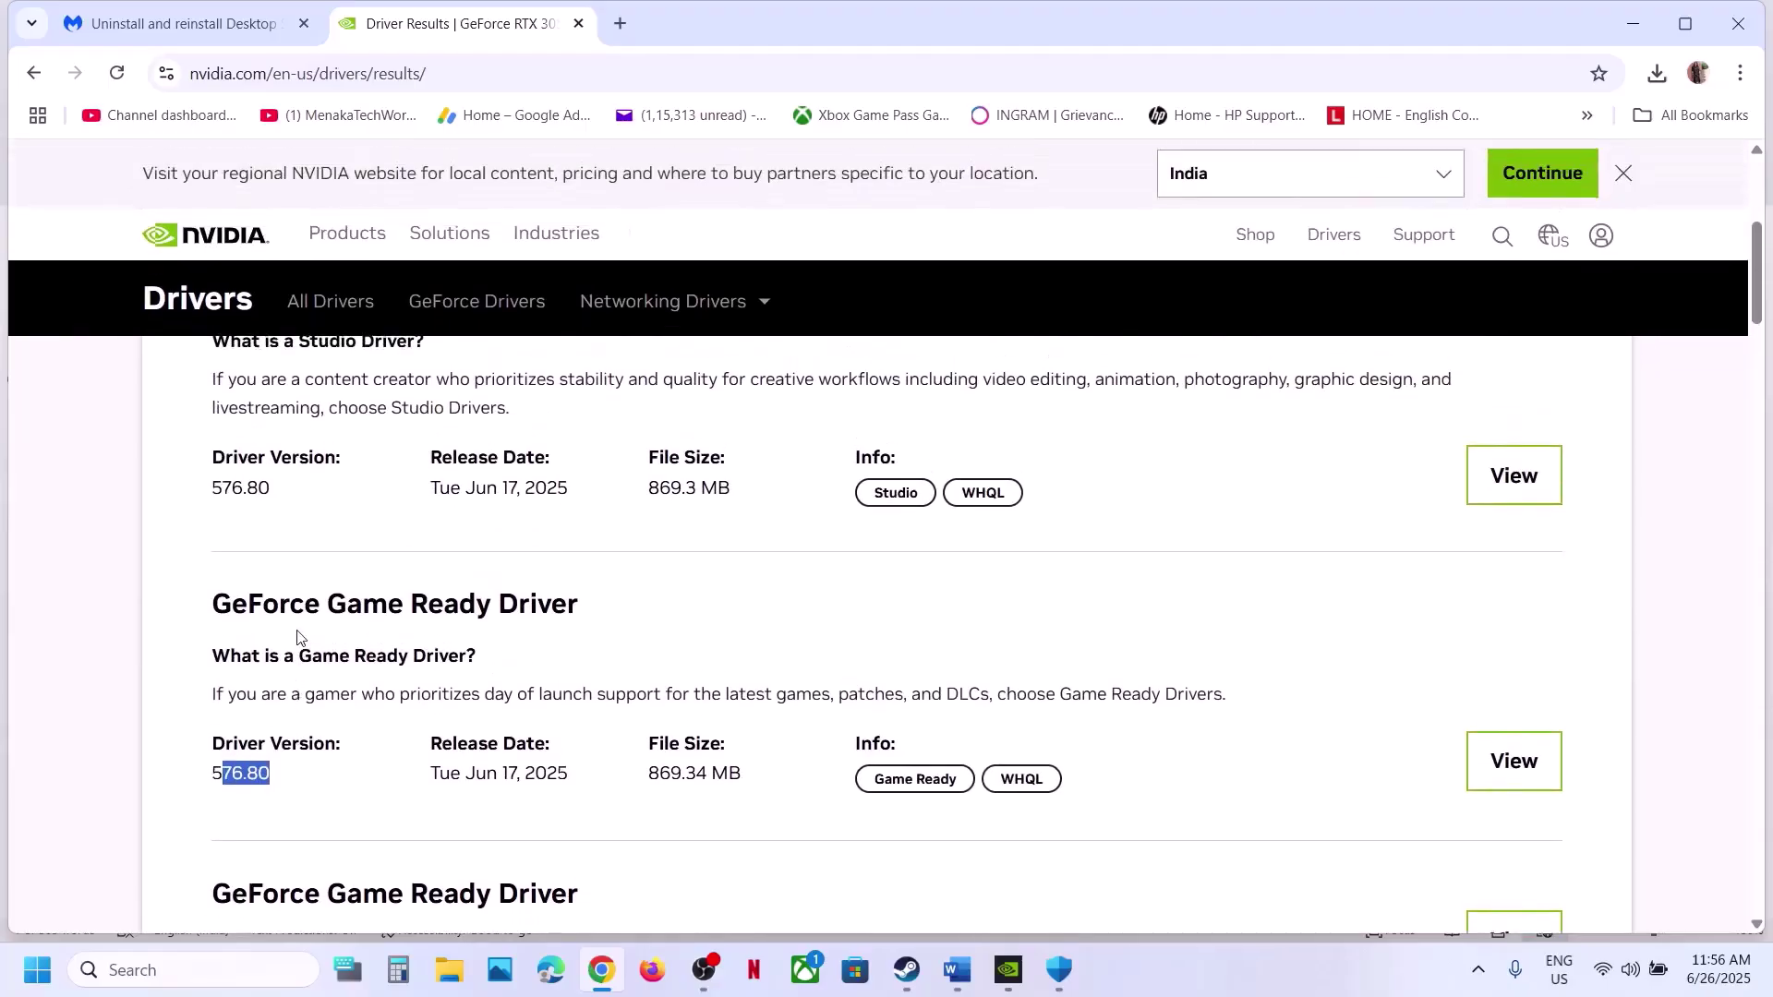
scroll(298, 638, down, 5)
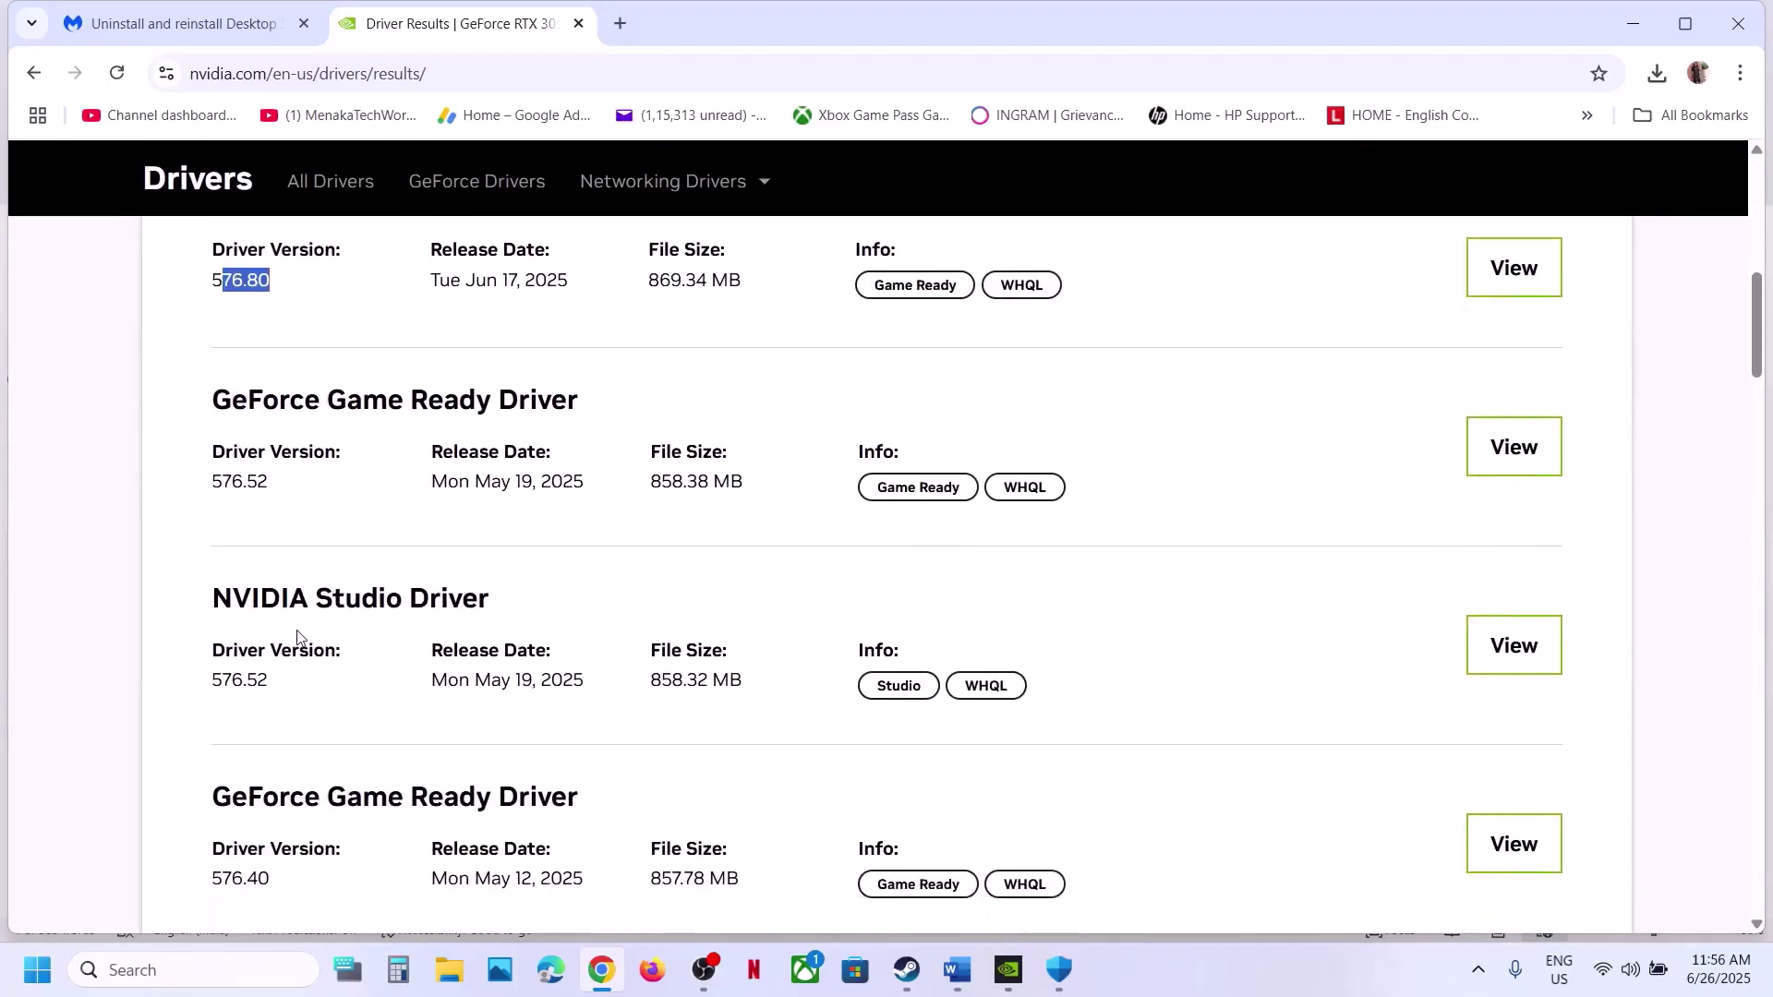
scroll(297, 637, down, 1)
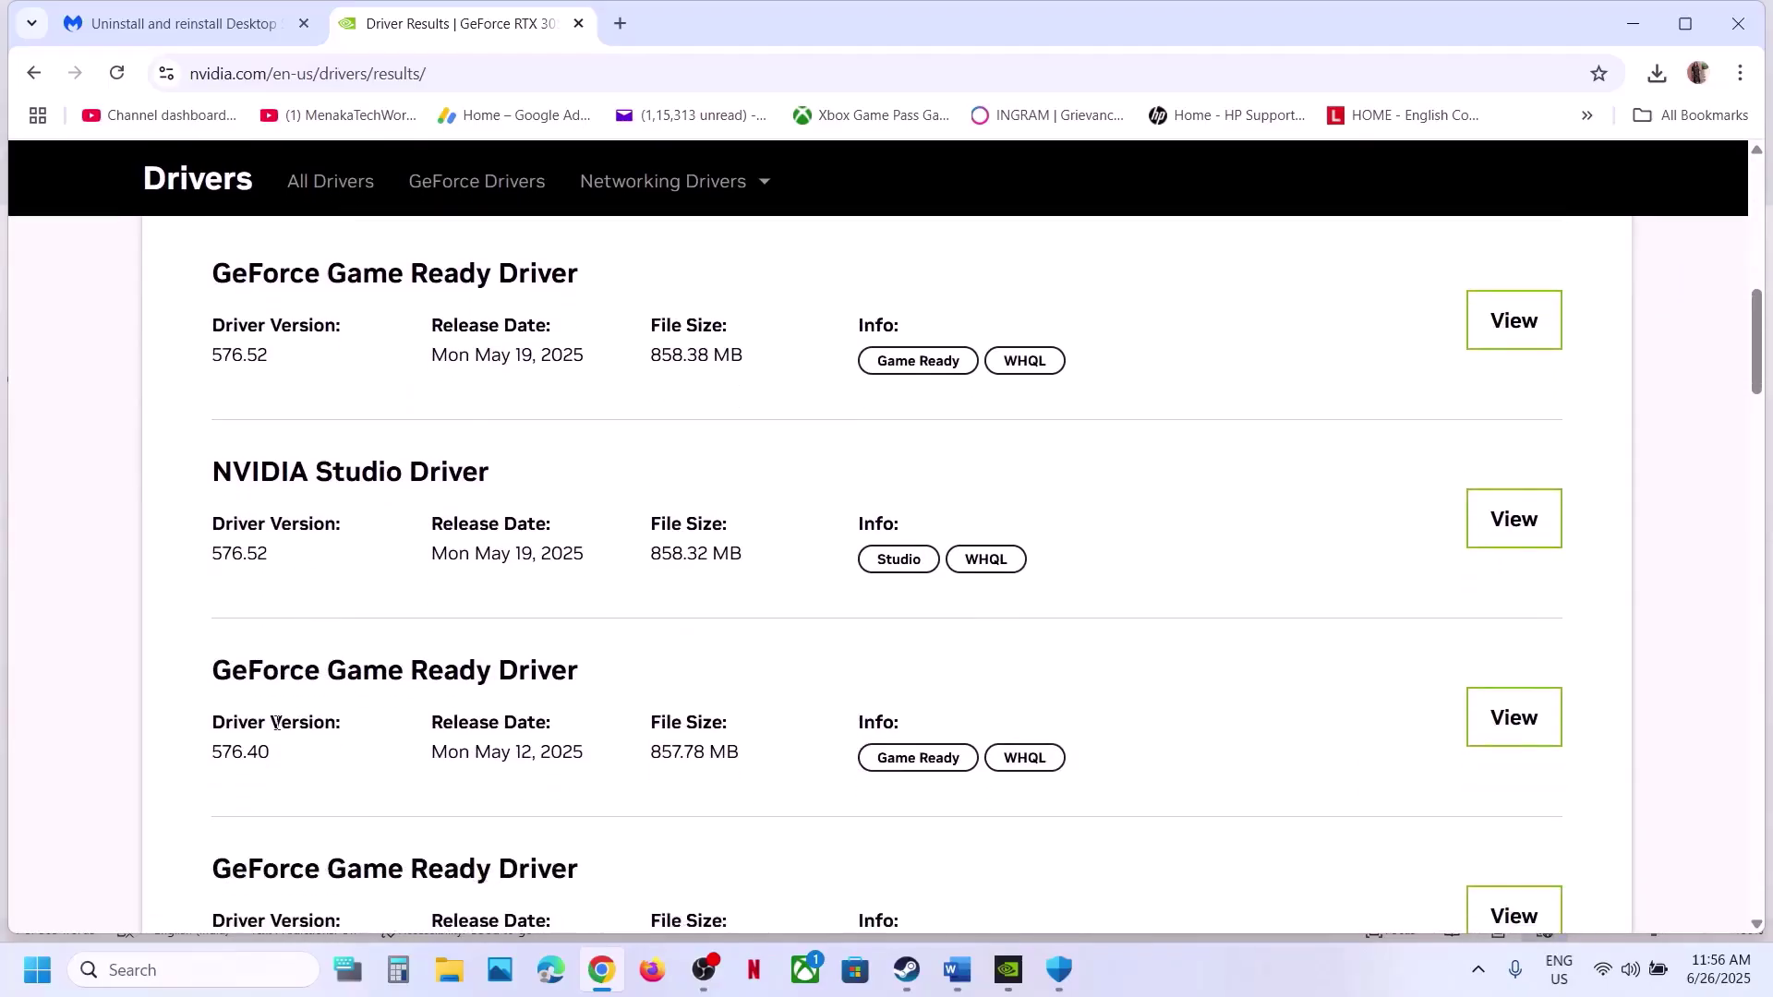
scroll(265, 697, down, 1)
scroll(234, 646, down, 1)
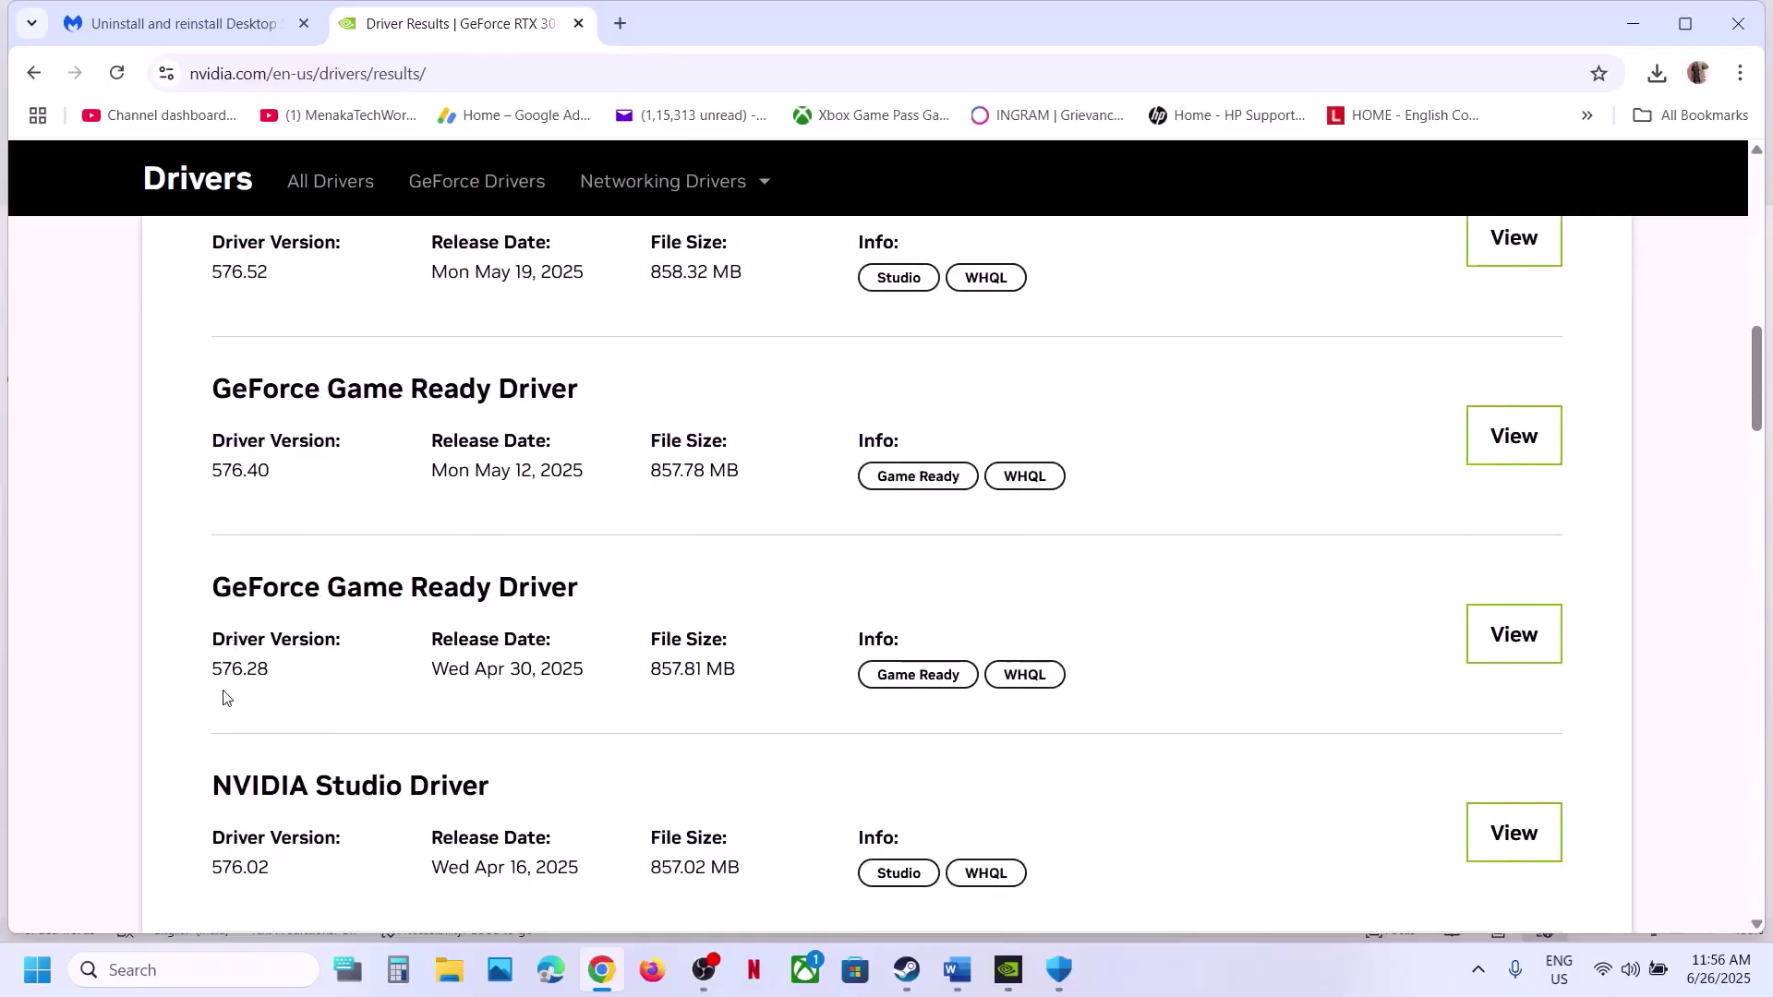
drag(215, 675, 290, 686)
scroll(291, 685, down, 6)
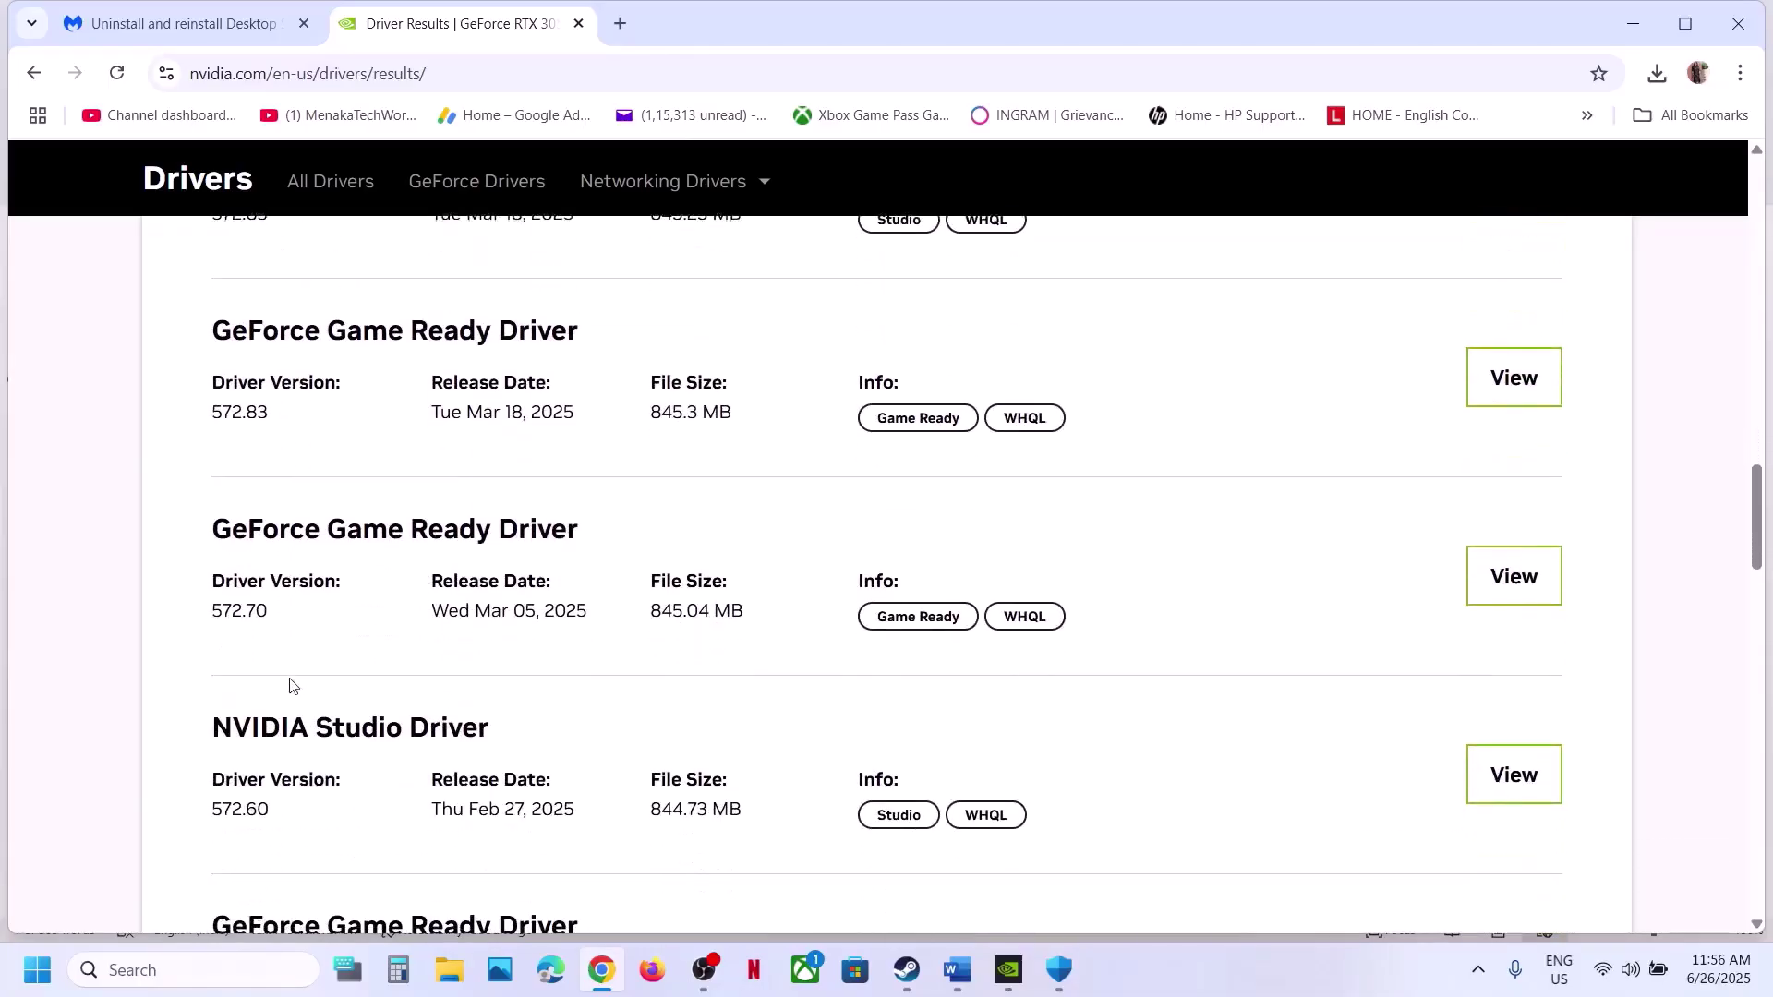
scroll(291, 684, down, 6)
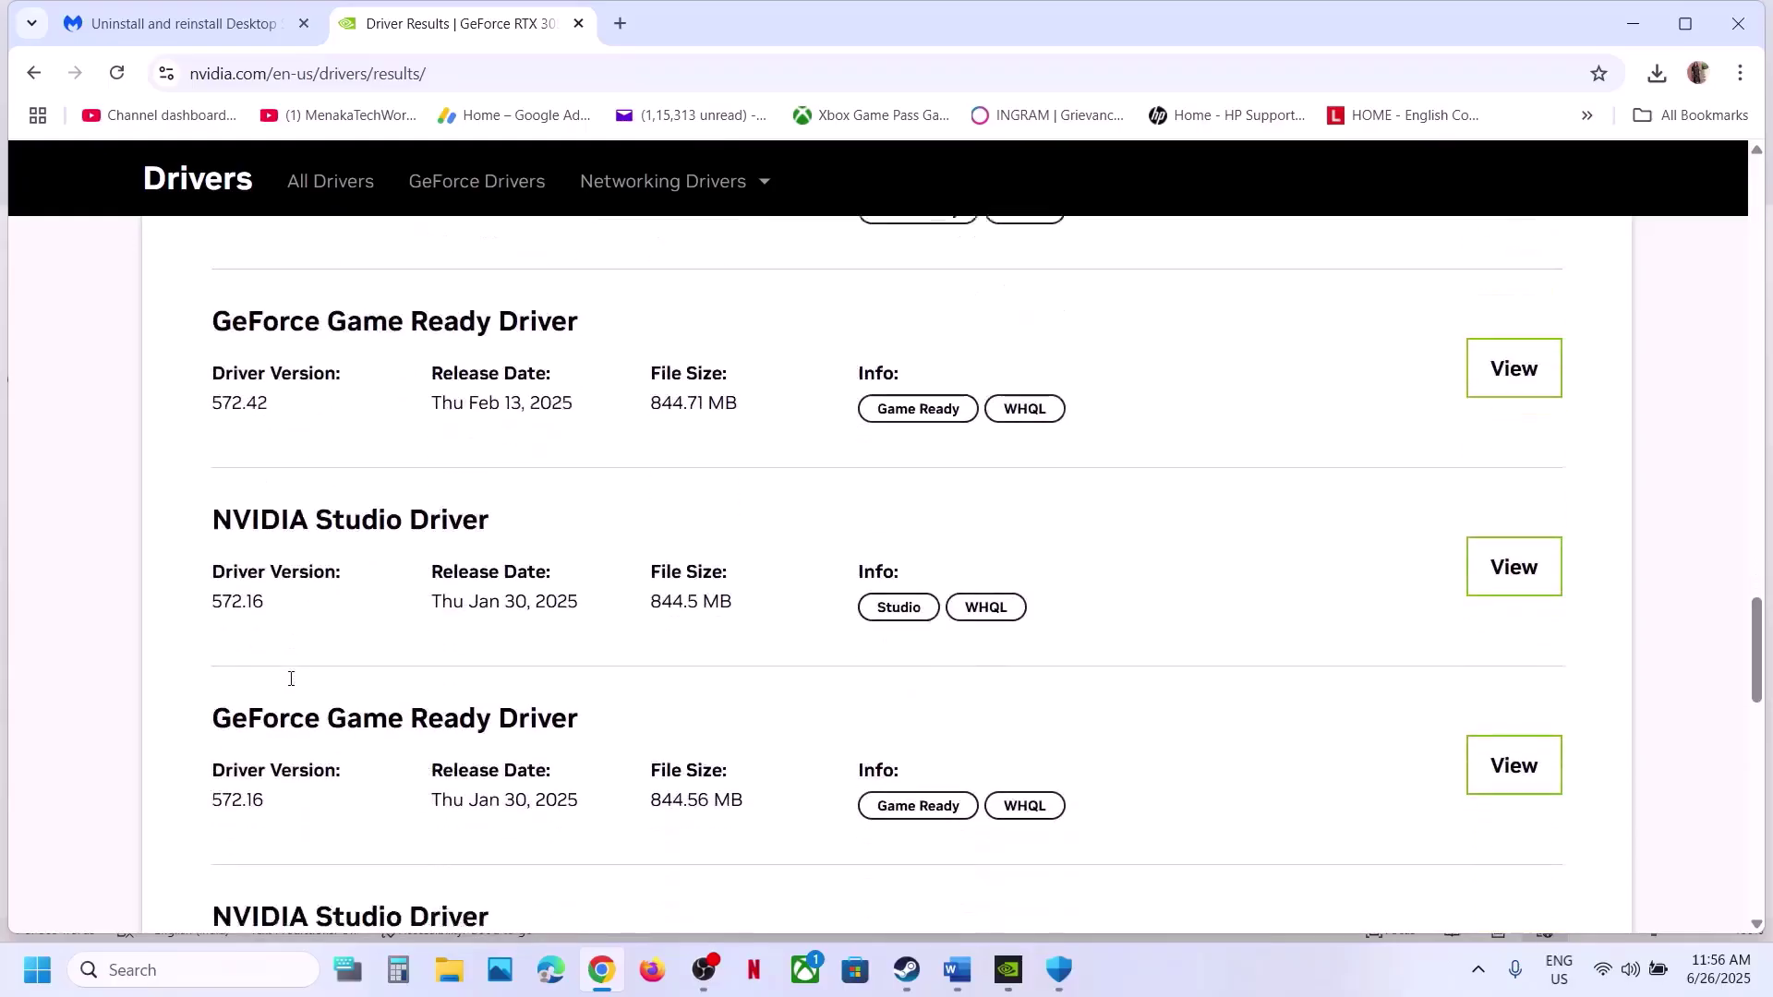
scroll(291, 679, down, 3)
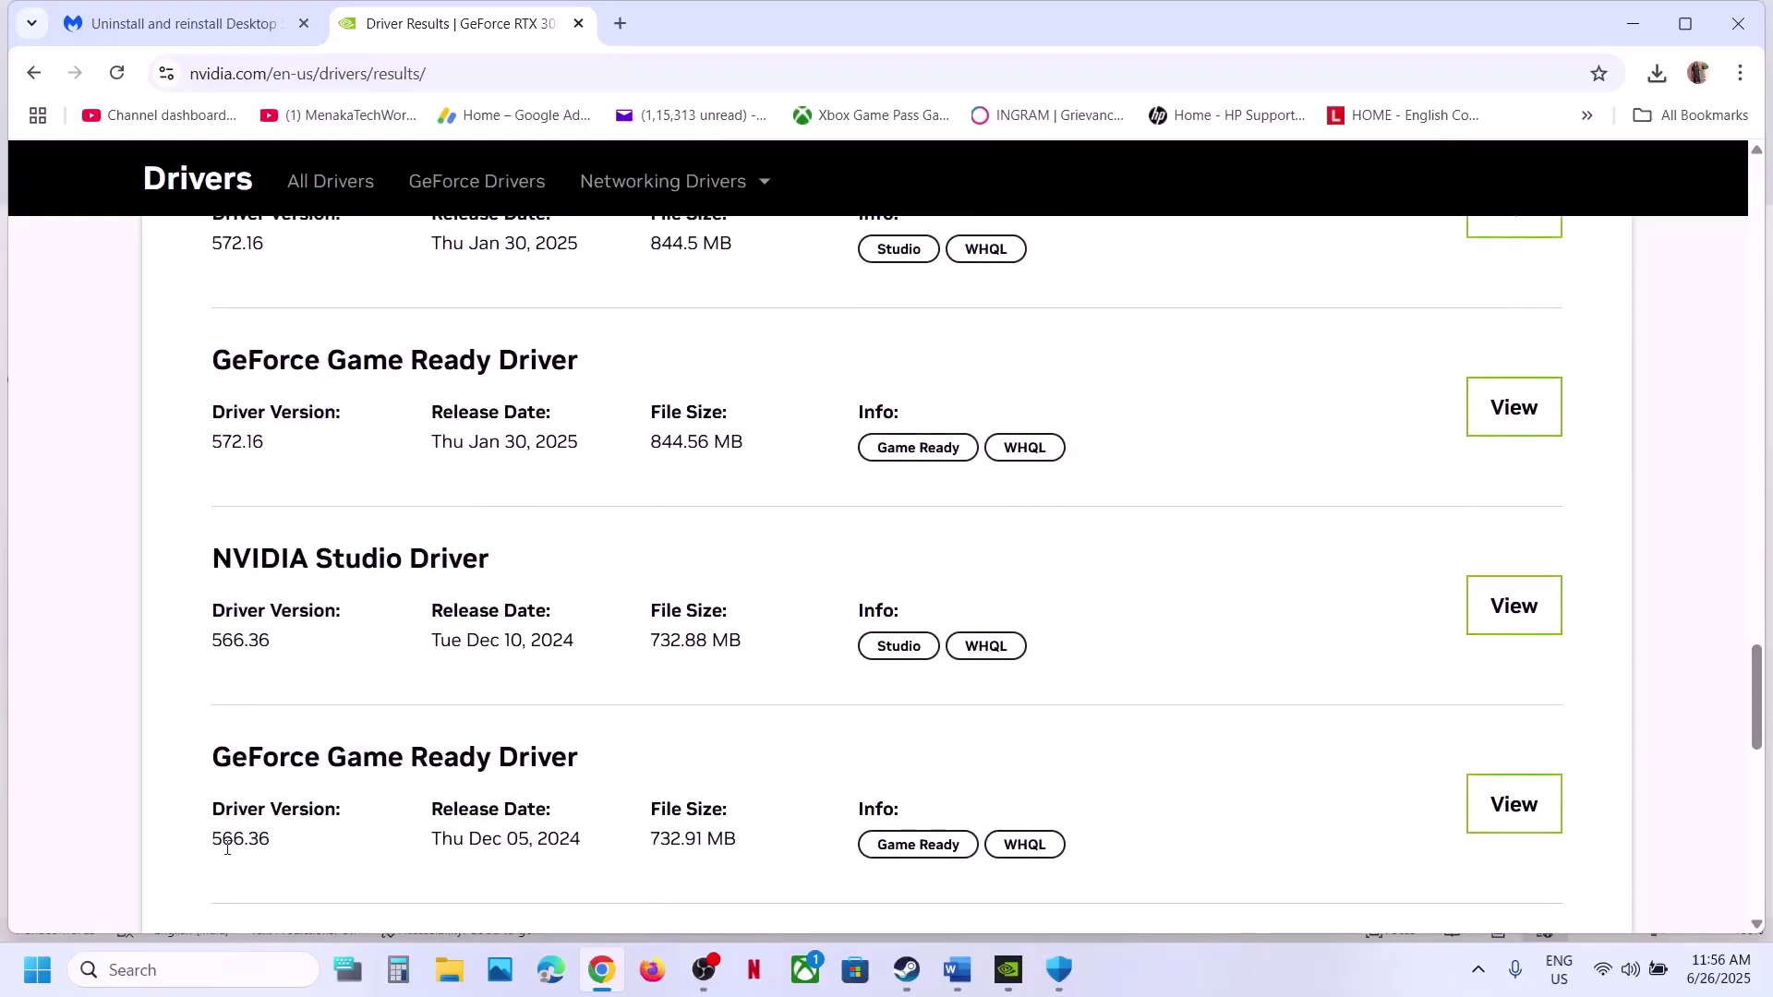
drag(218, 848, 329, 850)
Step: Copy Step 7's Visual C++ link from the Word document and open it in a new Chrome tab
click(924, 967)
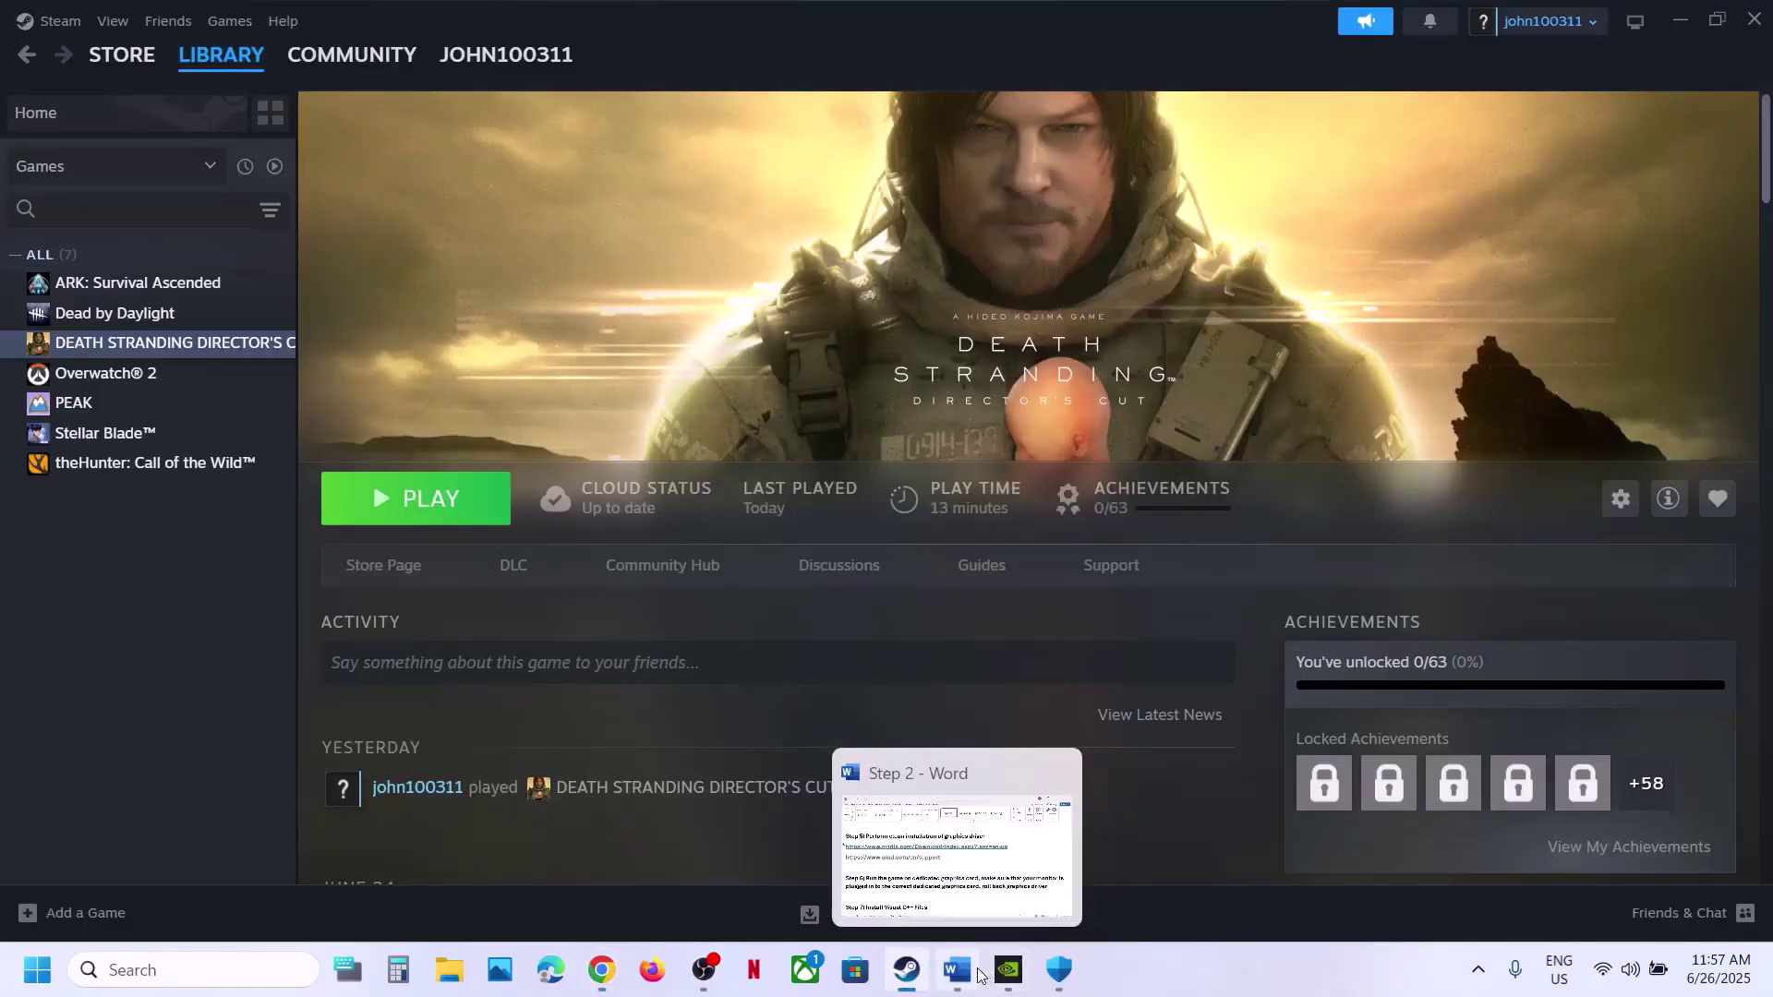
click(957, 969)
scroll(828, 710, down, 3)
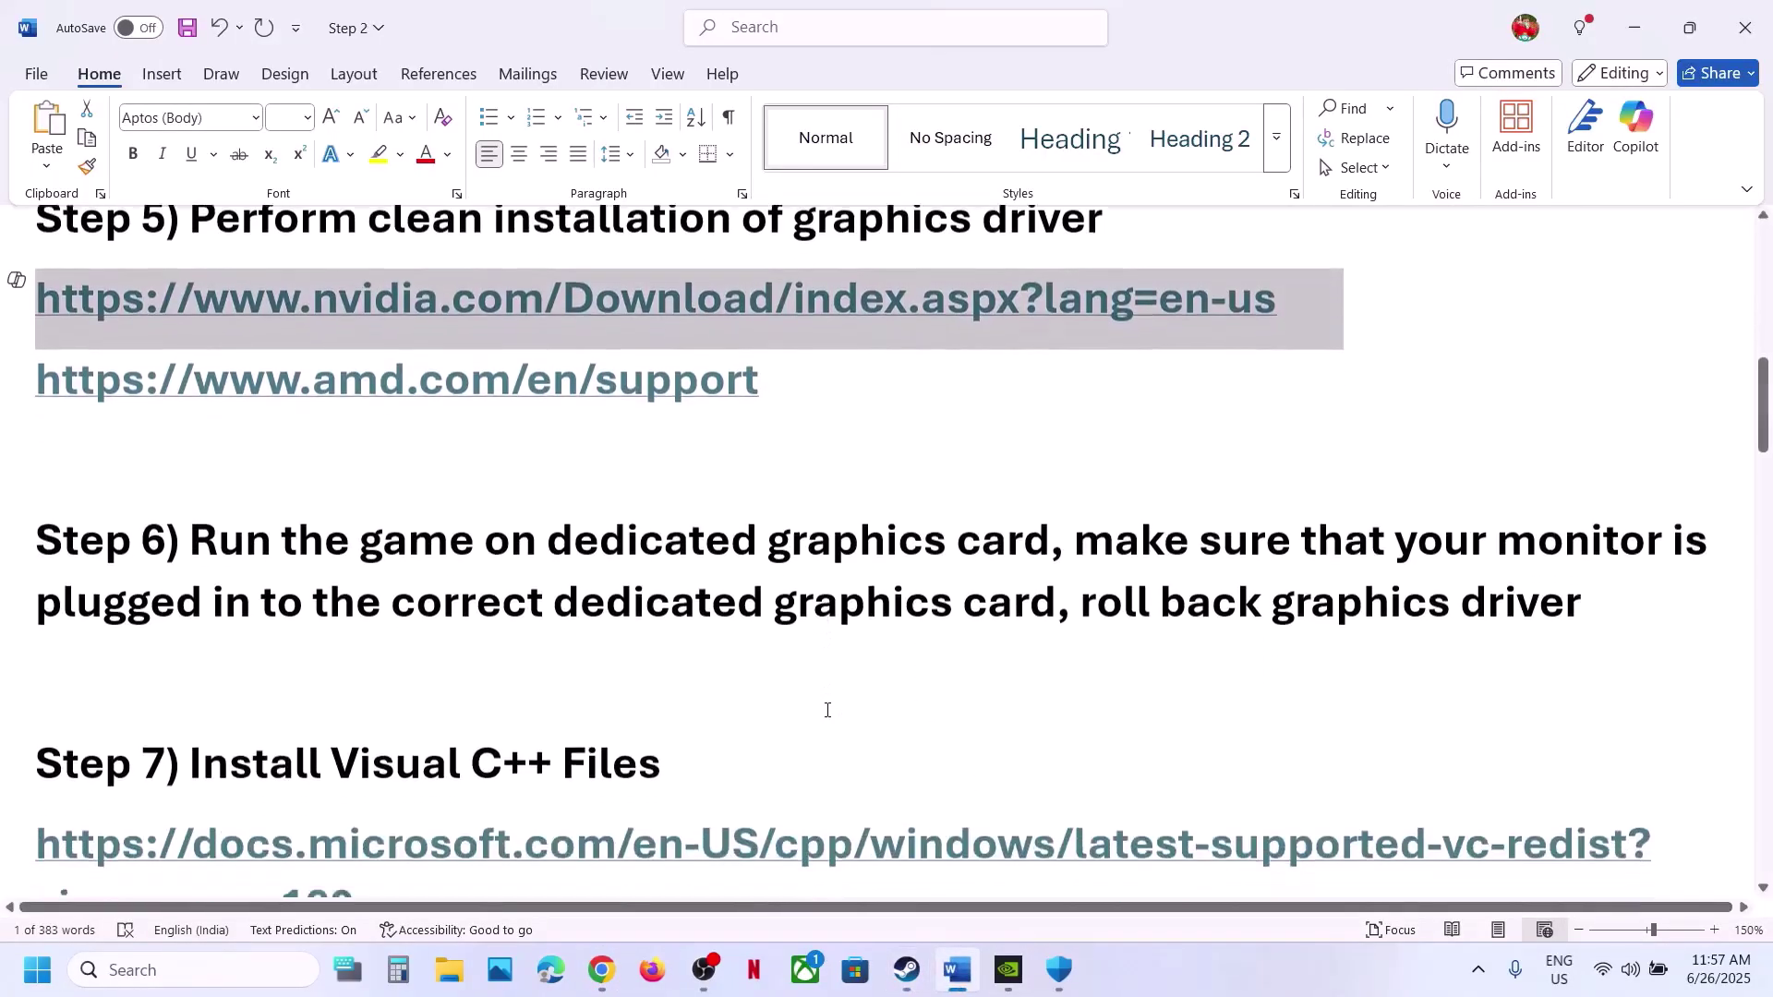
triple_click(232, 732)
key(ctrl+c)
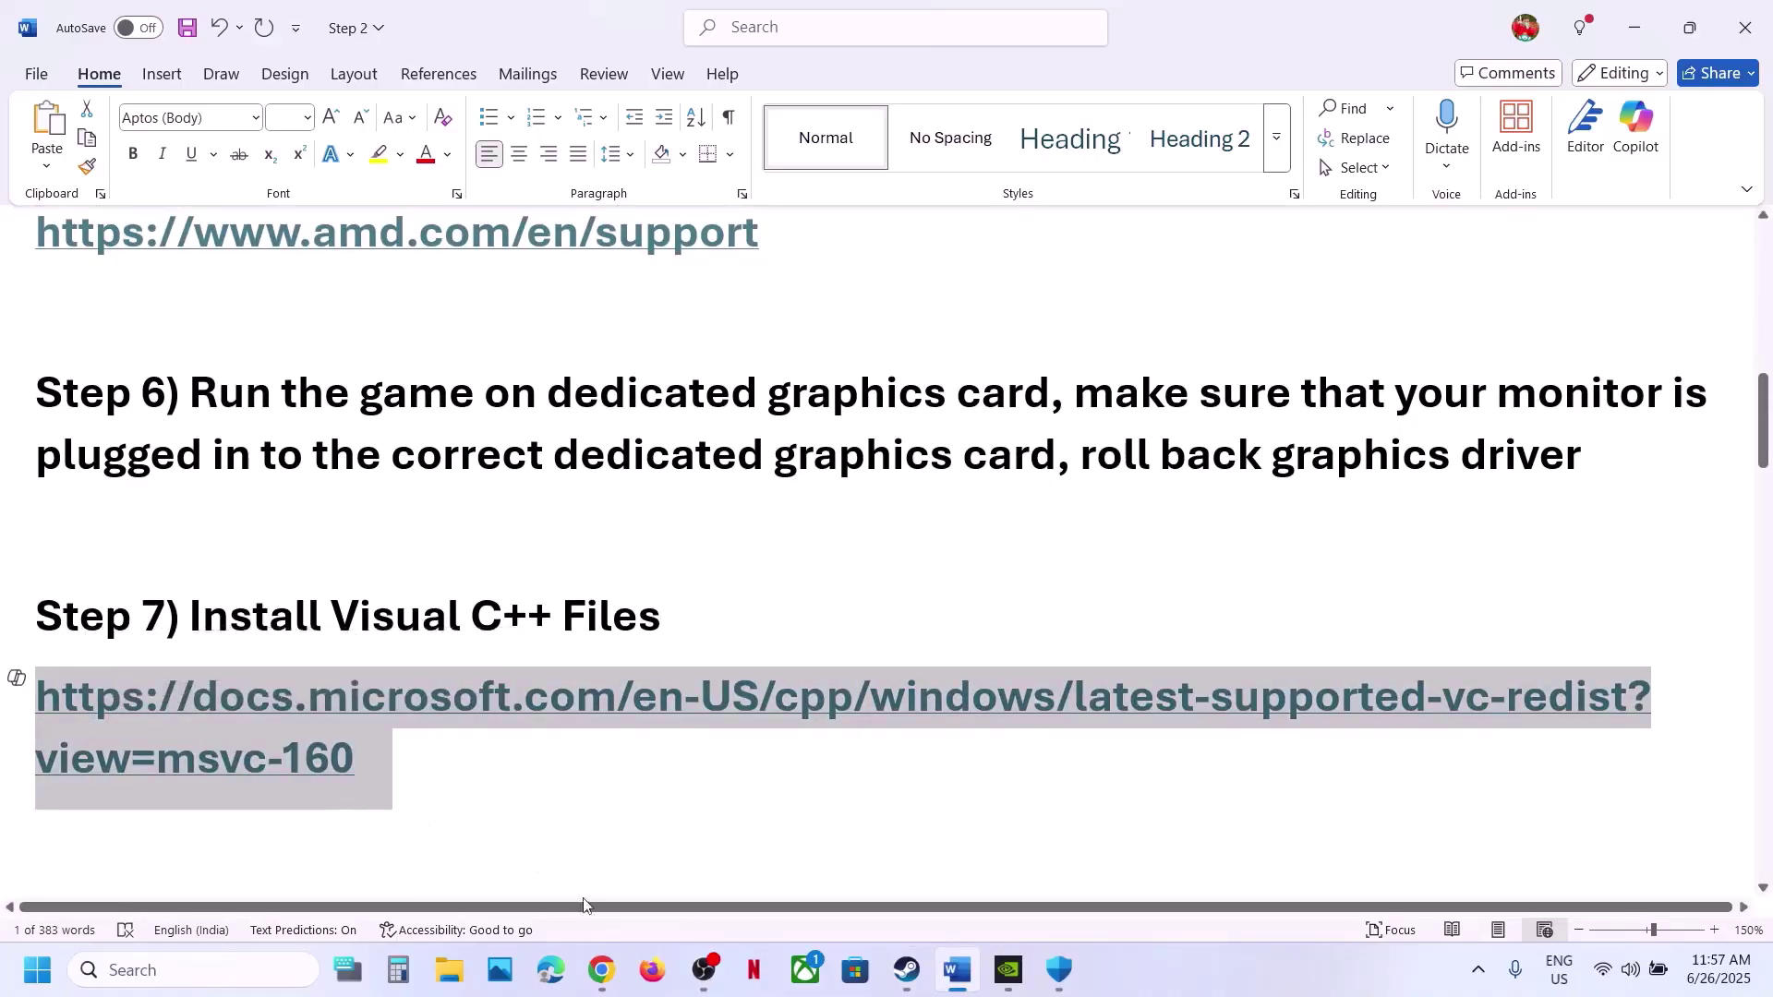
click(602, 971)
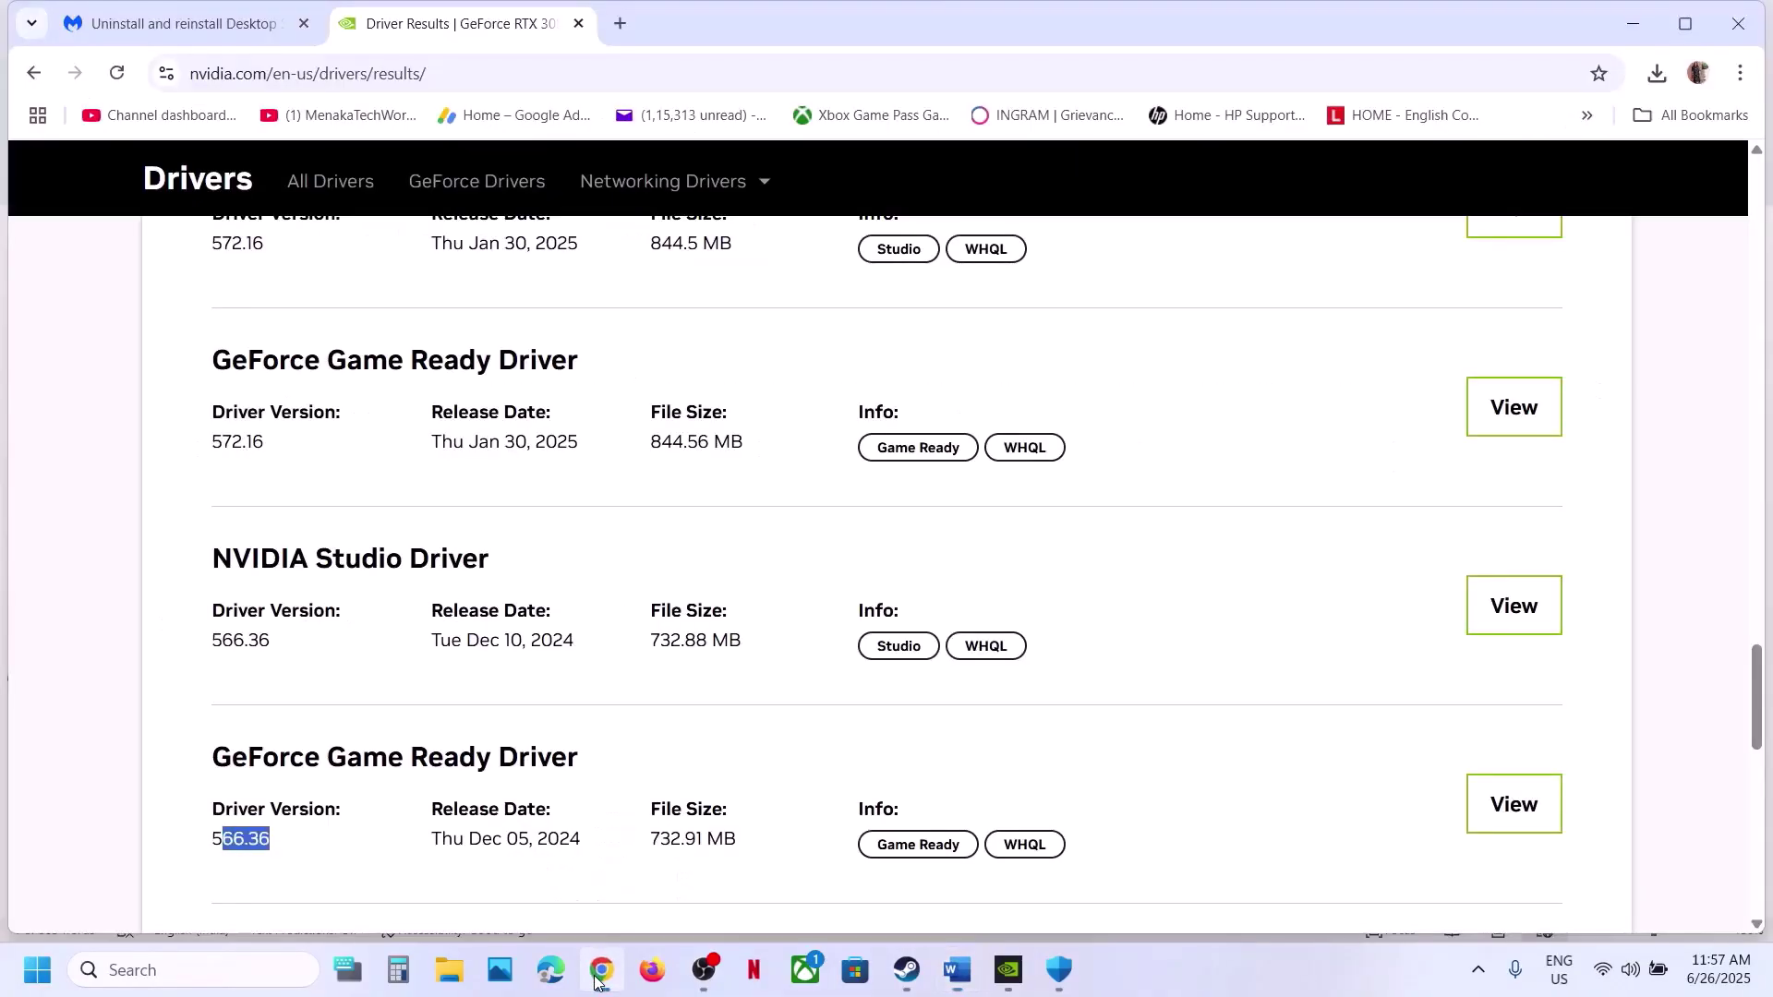
click(620, 23)
key(ctrl+v)
key(Return)
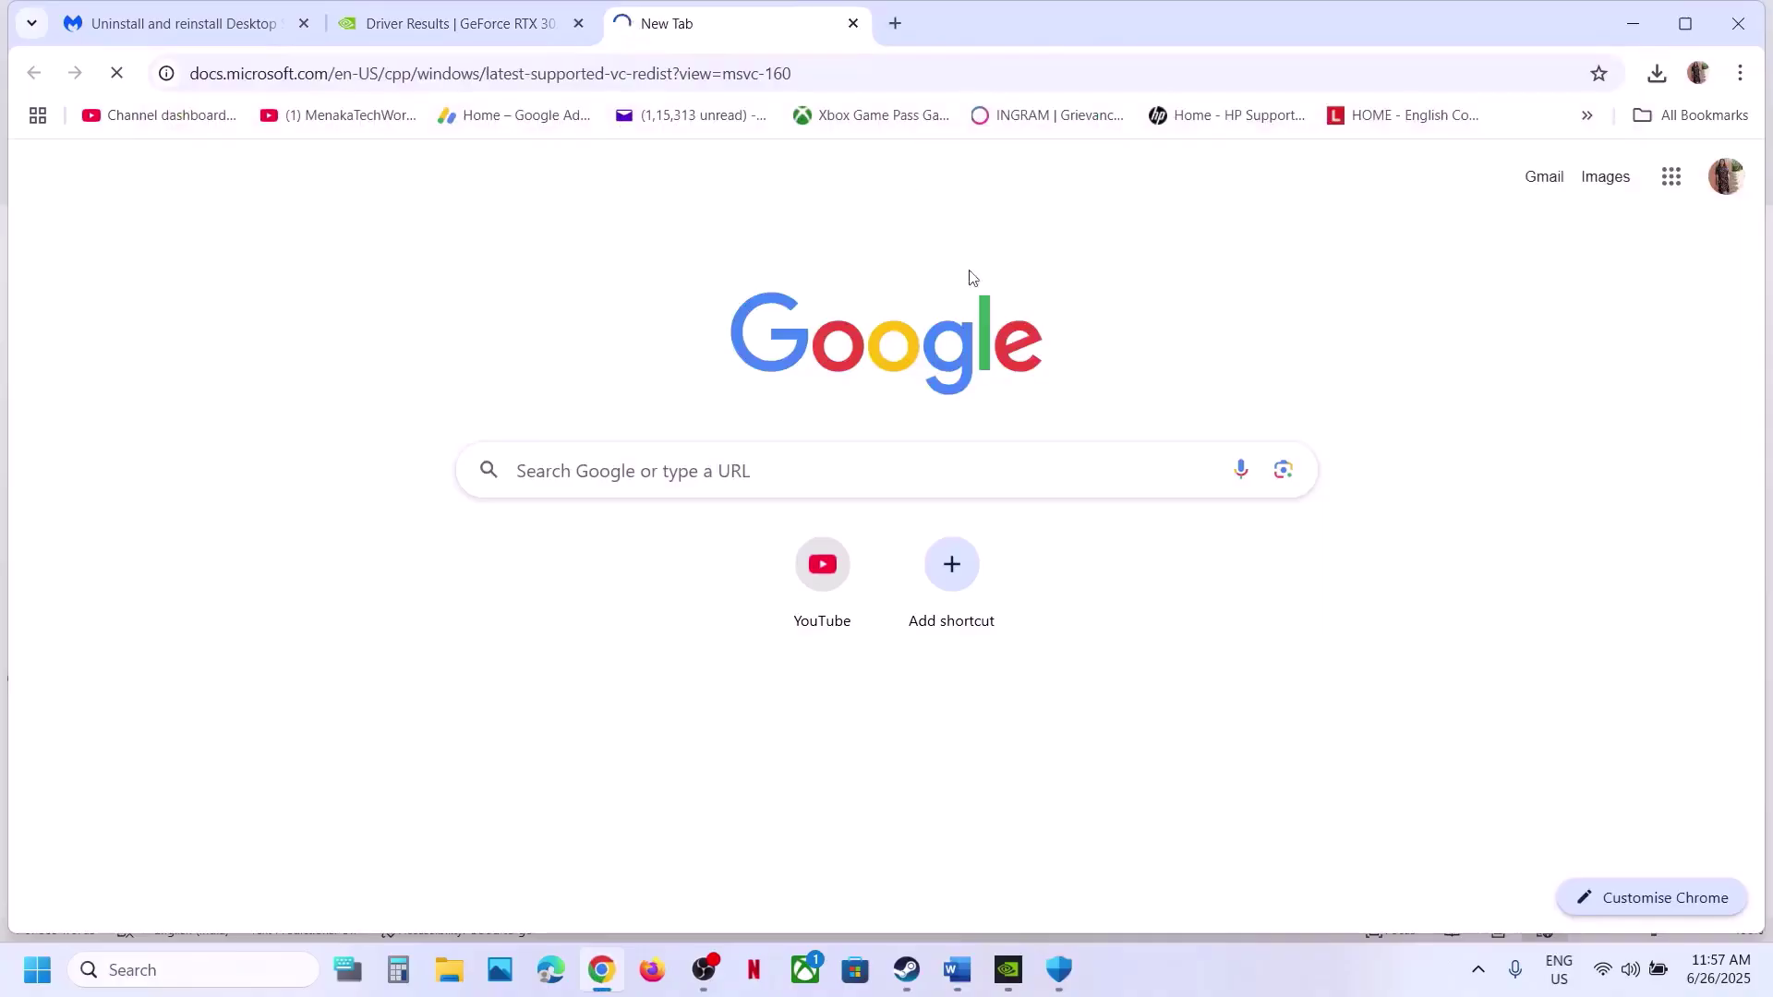
Step: Download the X86 and X64 installers of the latest Microsoft Visual C++ Redistributable
scroll(918, 499, down, 6)
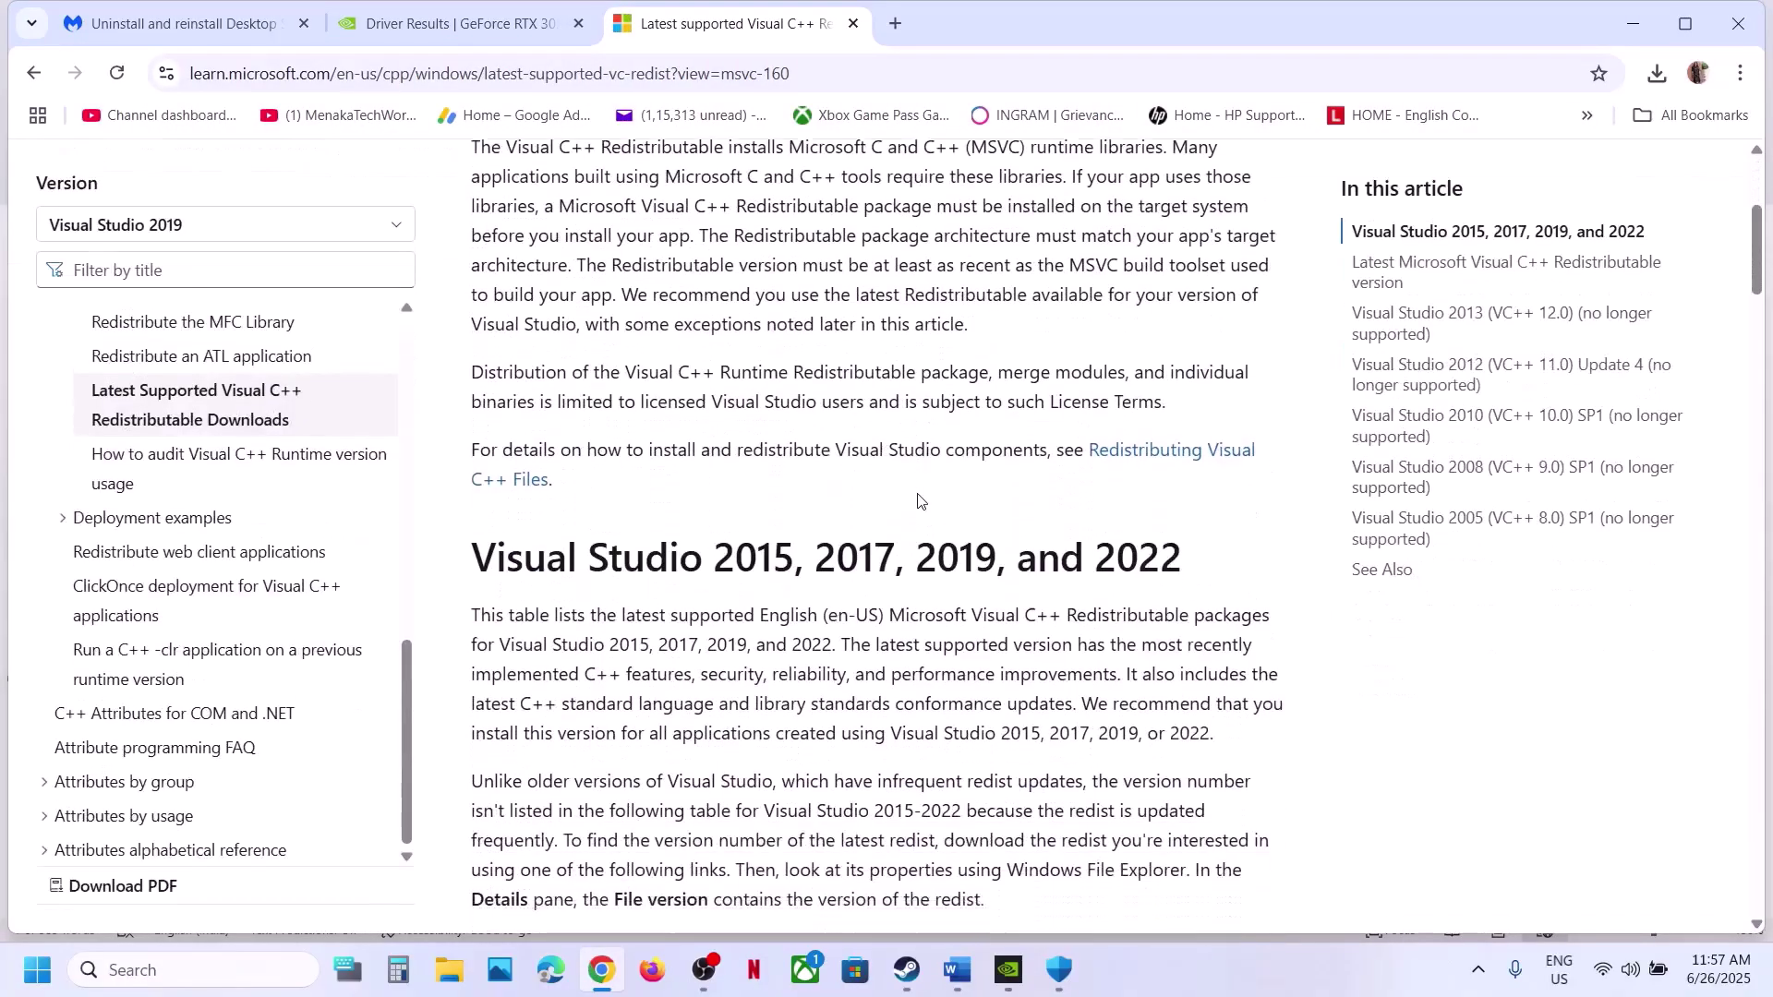
scroll(918, 494, down, 5)
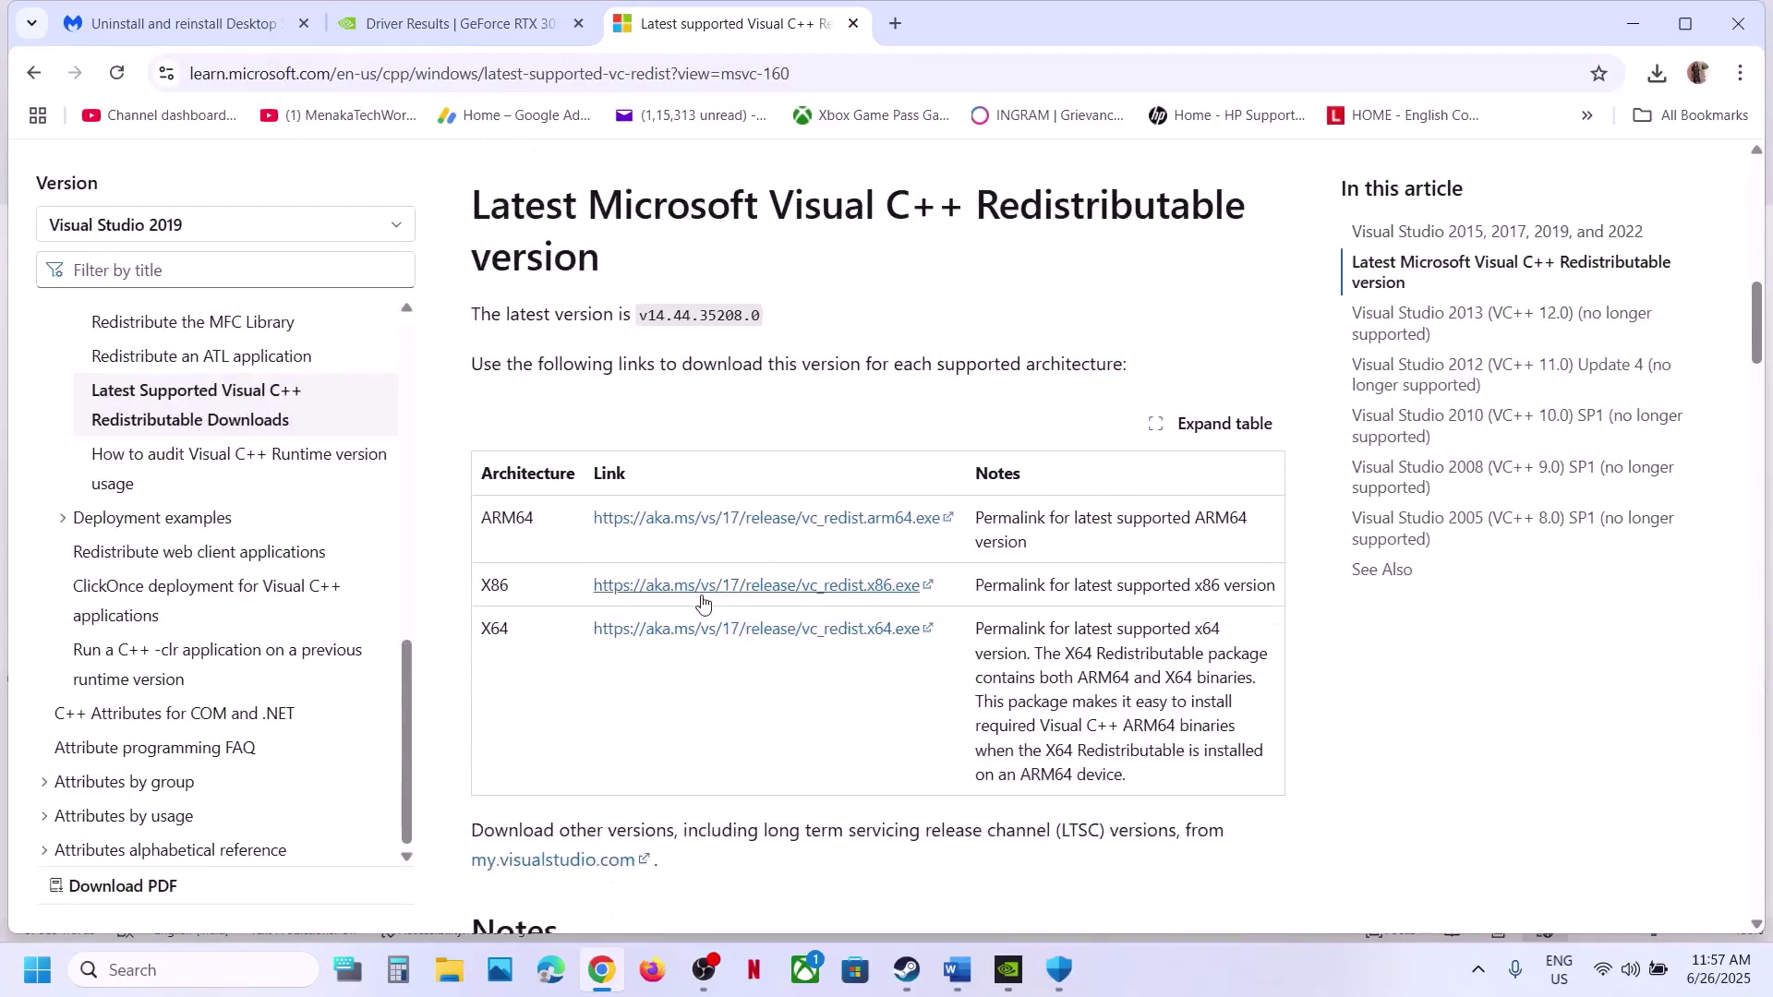
double_click(503, 586)
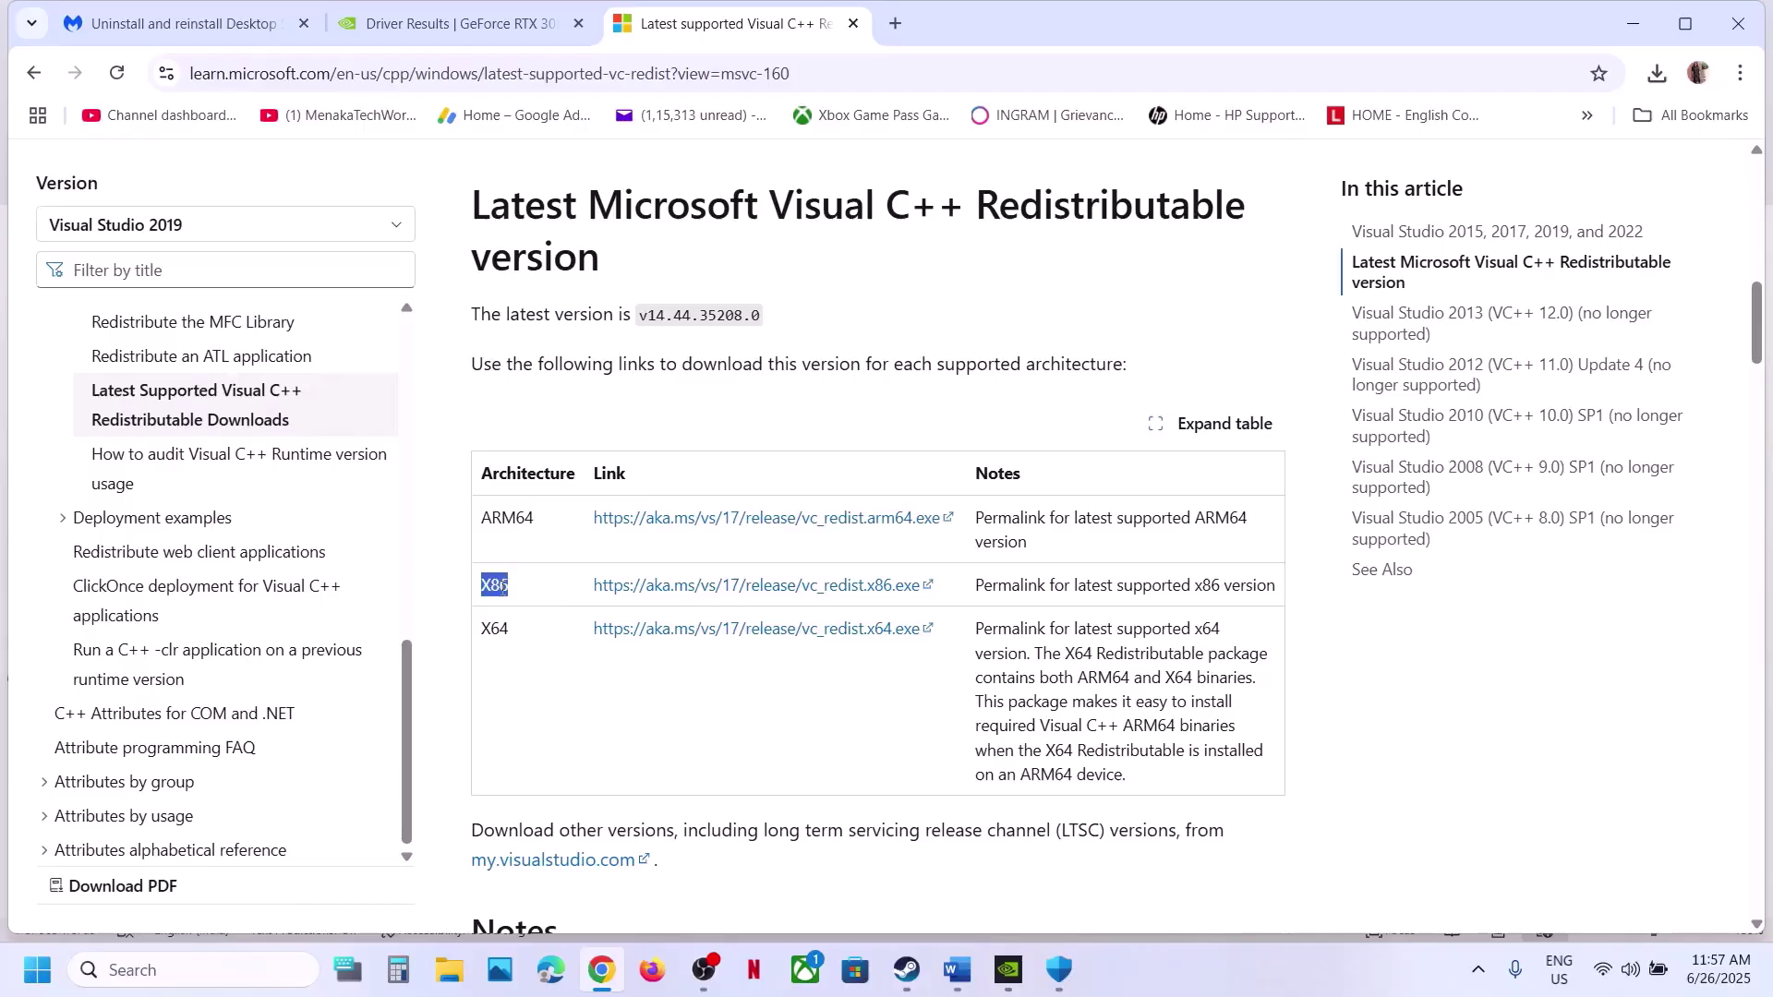
double_click(503, 632)
double_click(500, 582)
click(725, 598)
click(792, 628)
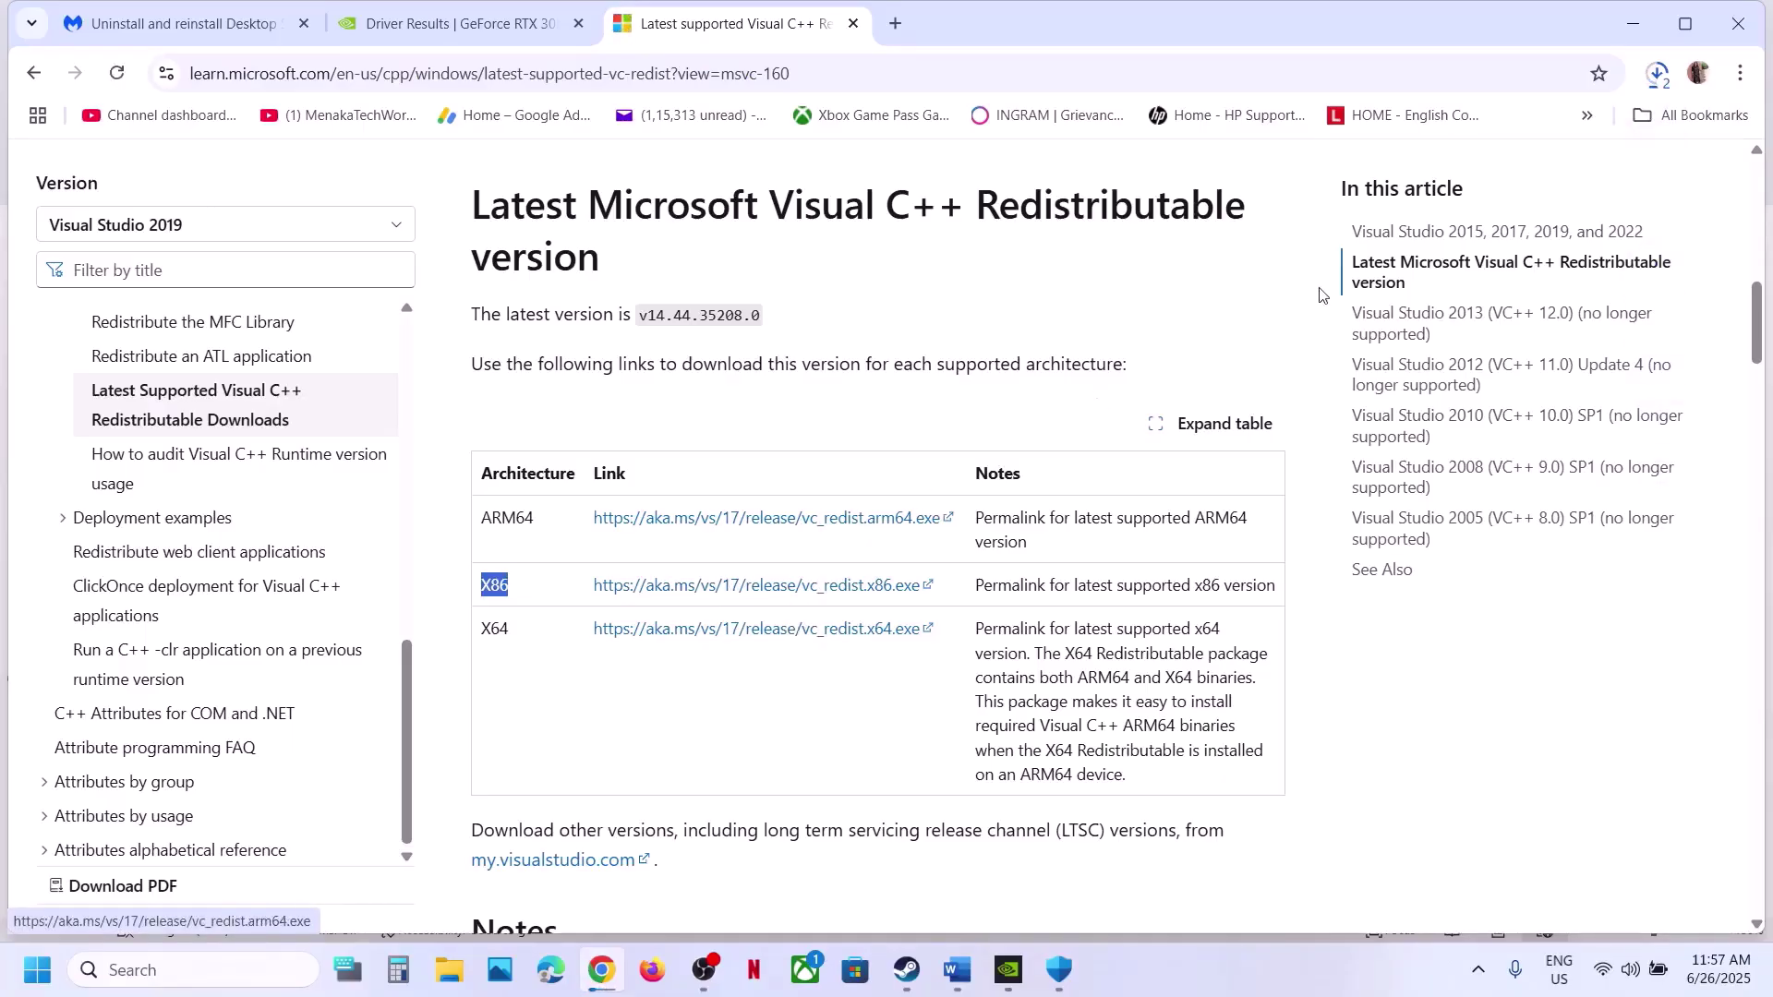
Step: Run the downloaded VC_redist.x86 (31).exe and repair the Microsoft Visual C++ 2015-2022 Redistributable (x86)
click(1653, 78)
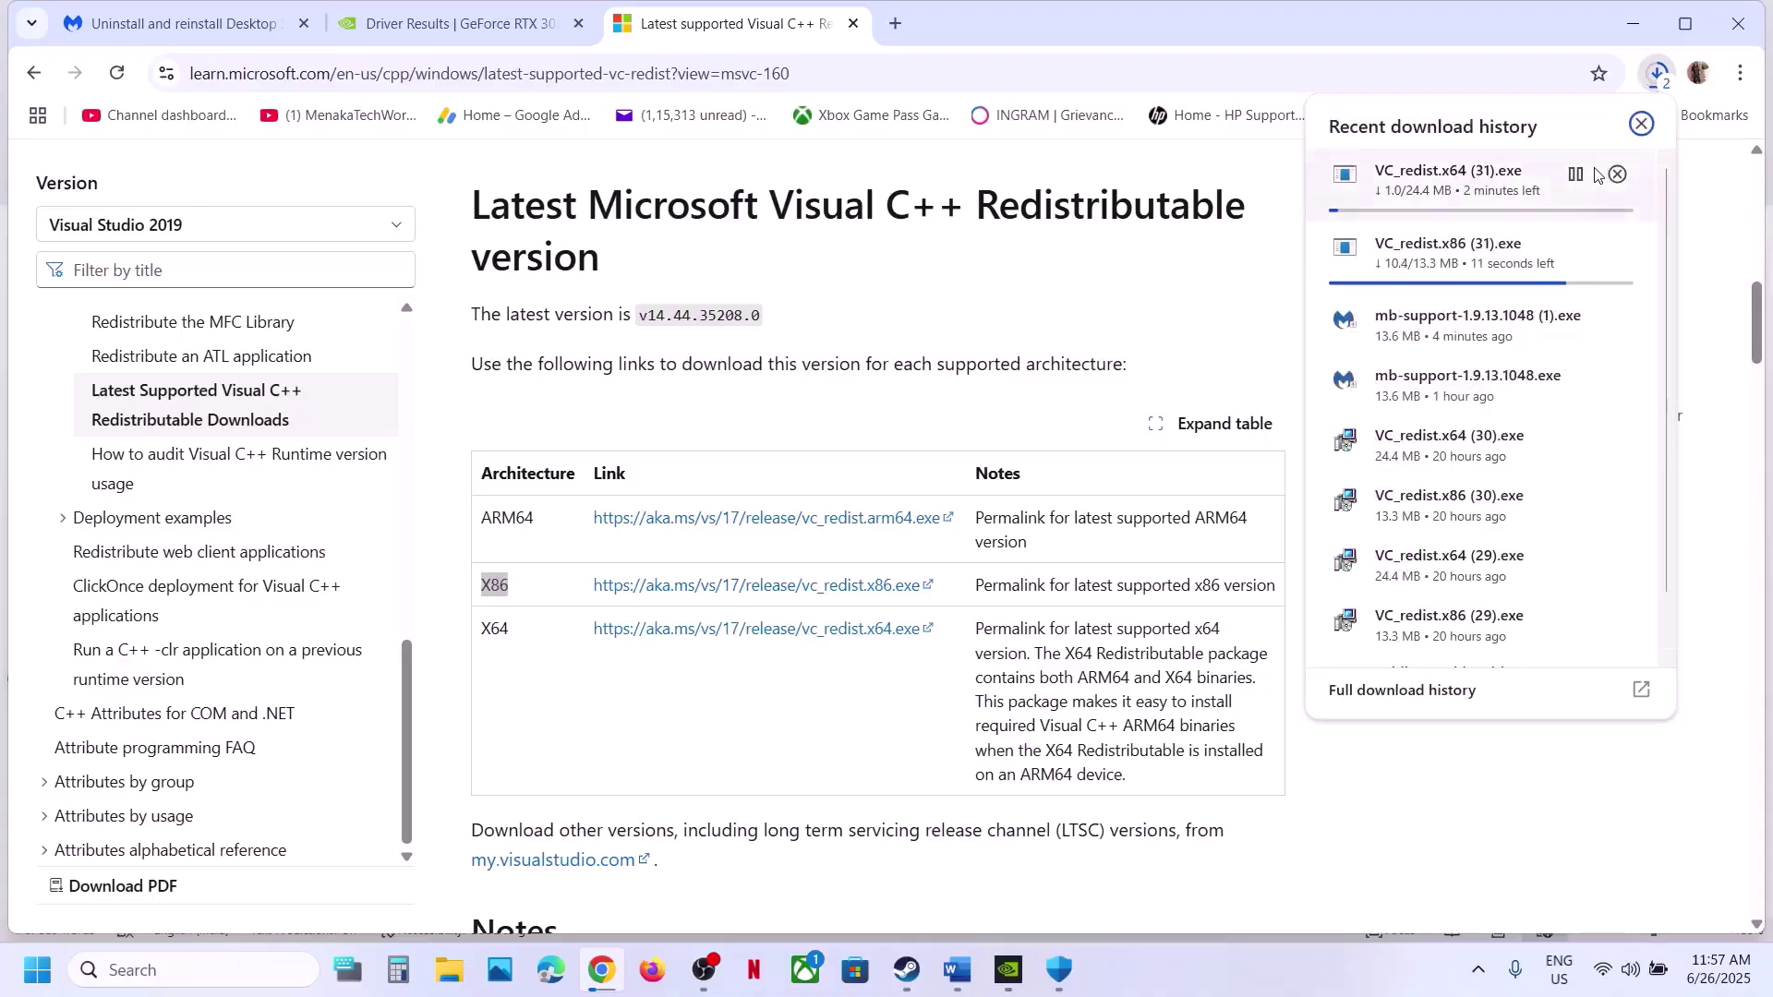
mouse_move(1570, 244)
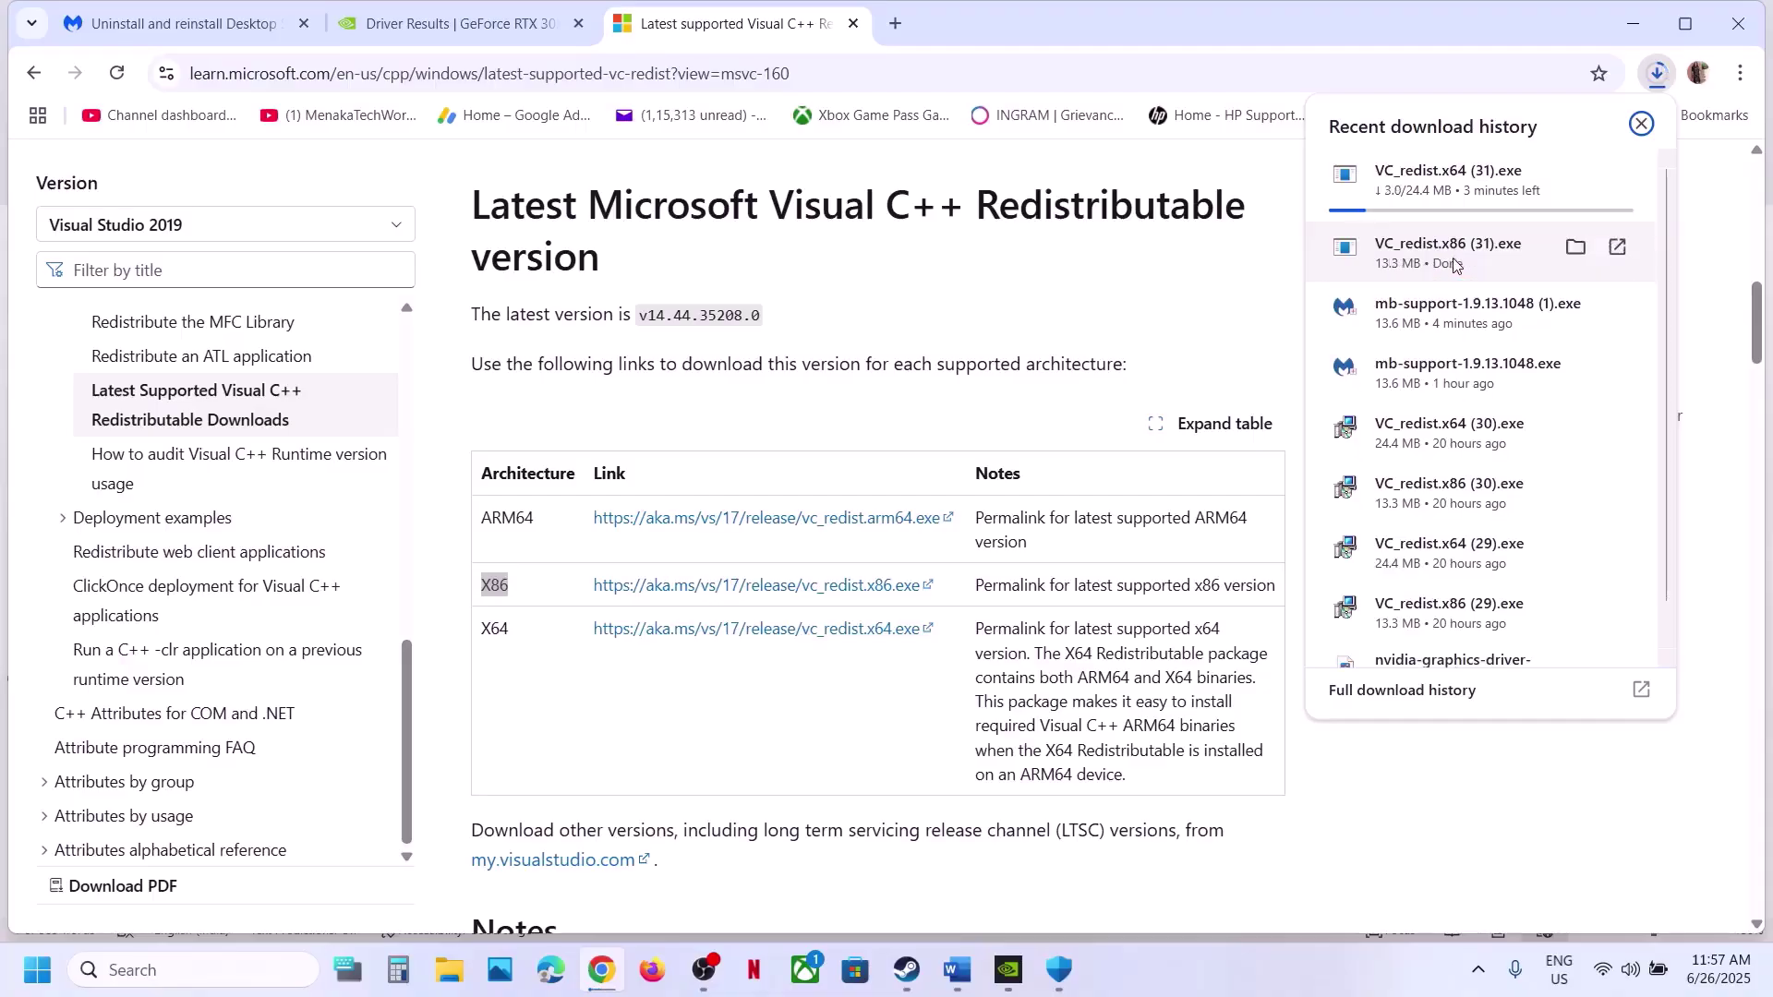
click(1454, 265)
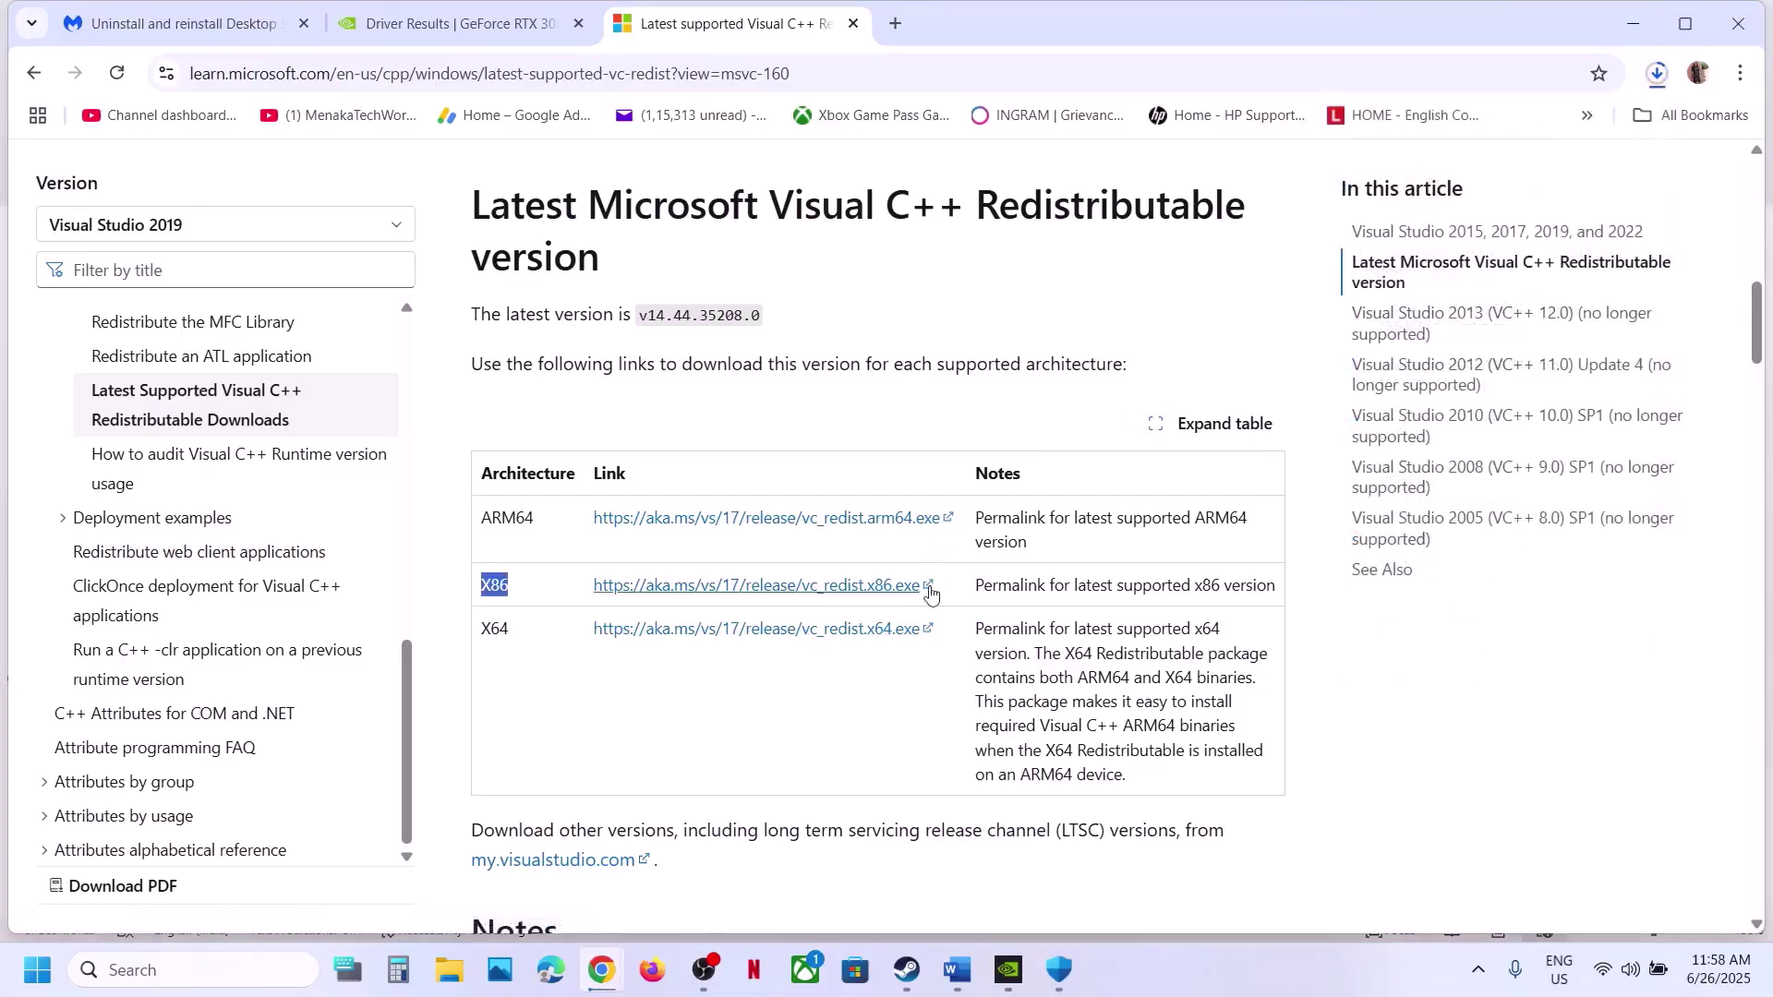
click(916, 611)
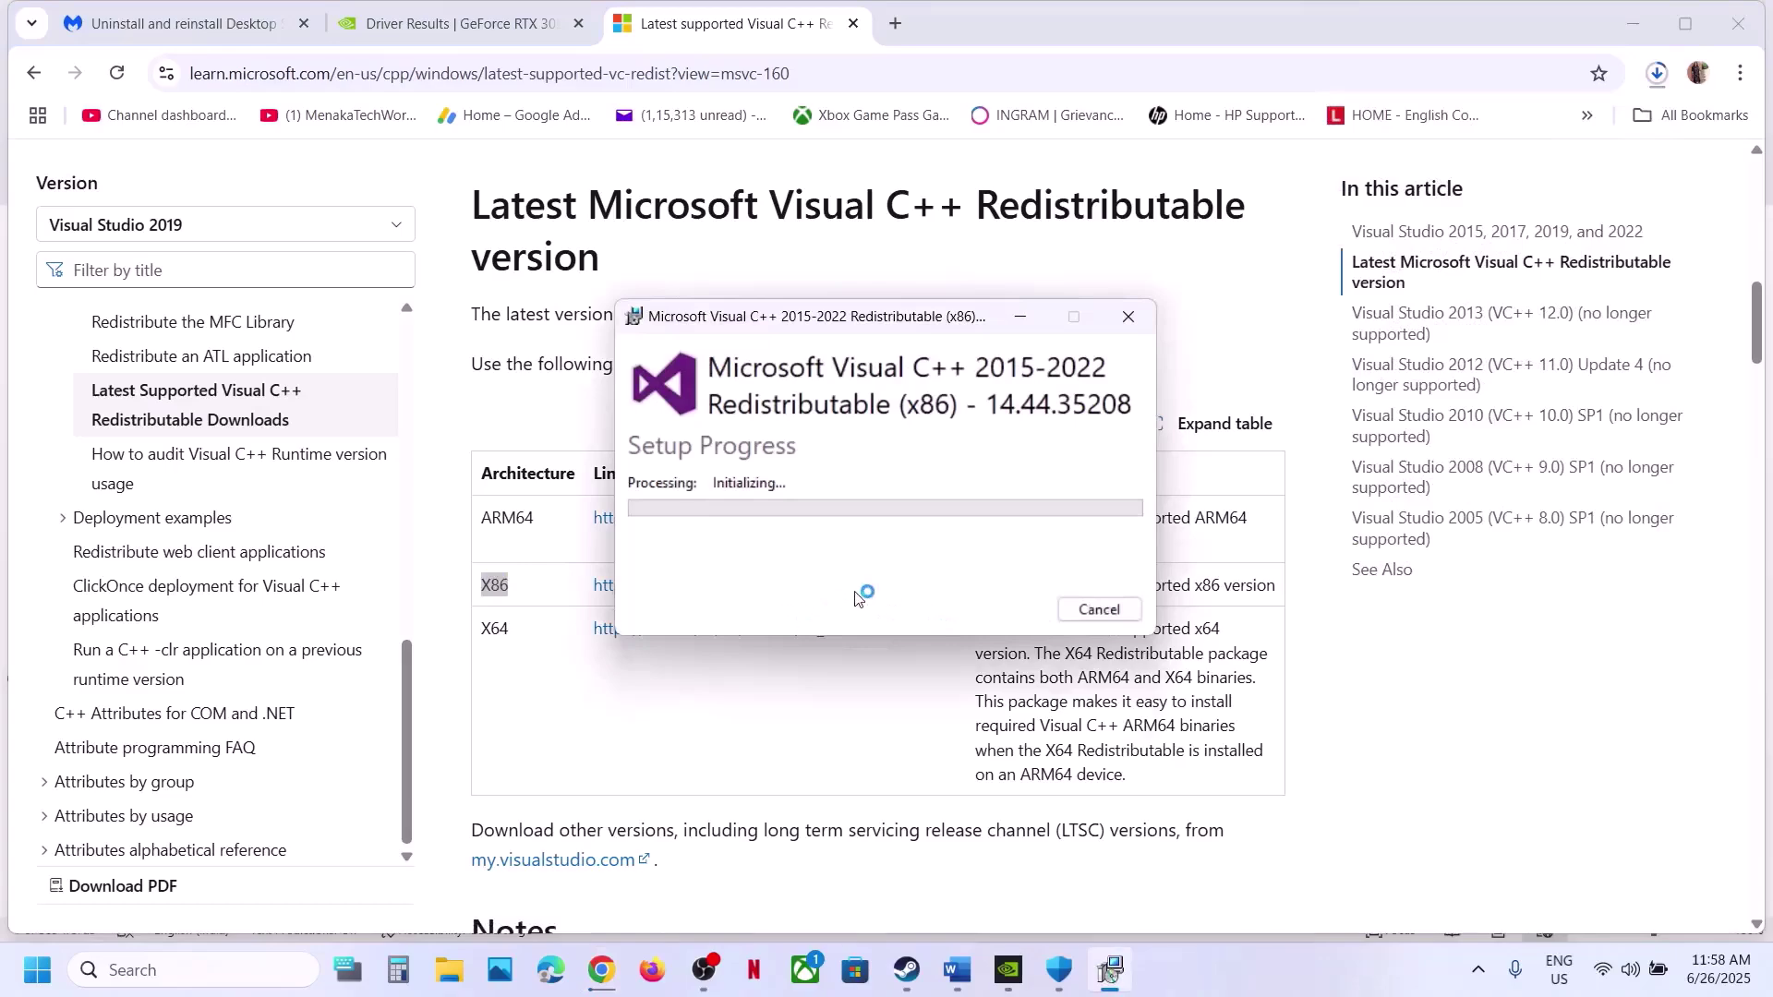
click(755, 652)
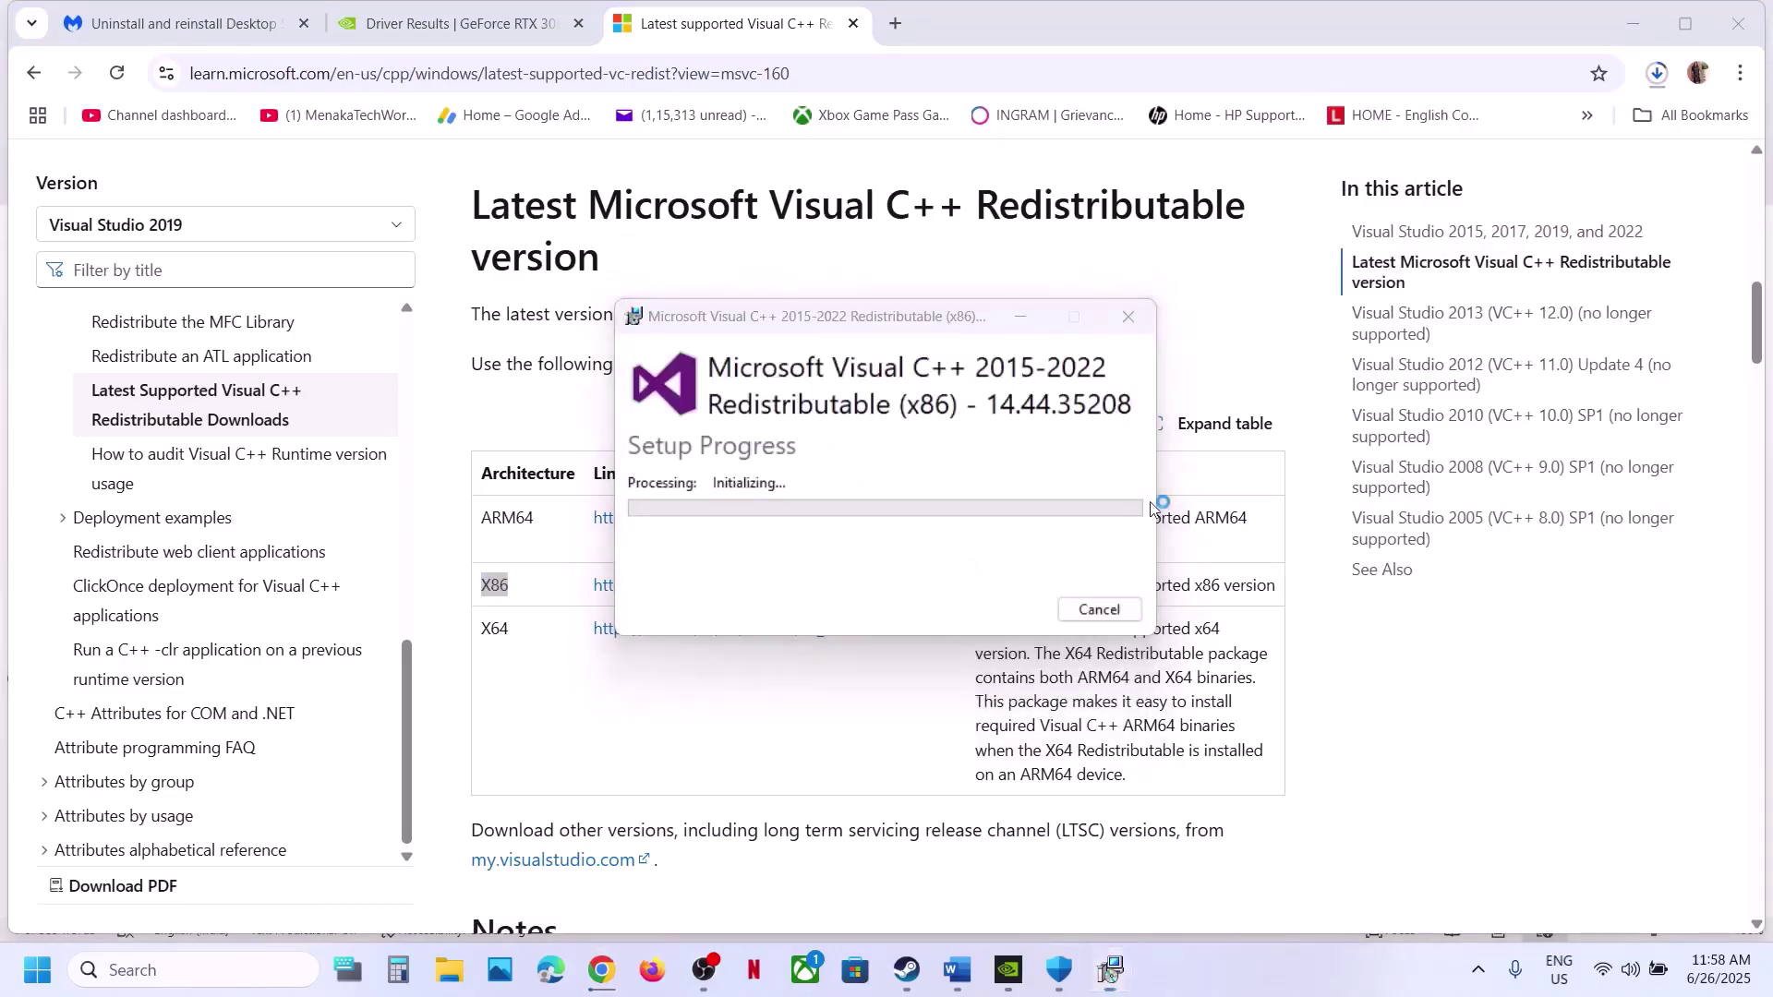
Step: Run the downloaded VC_redist.x64 (31).exe, repair the Microsoft Visual C++ 2015-2022 Redistributable (x64), and close both the x64 and x86 setup windows
click(1657, 73)
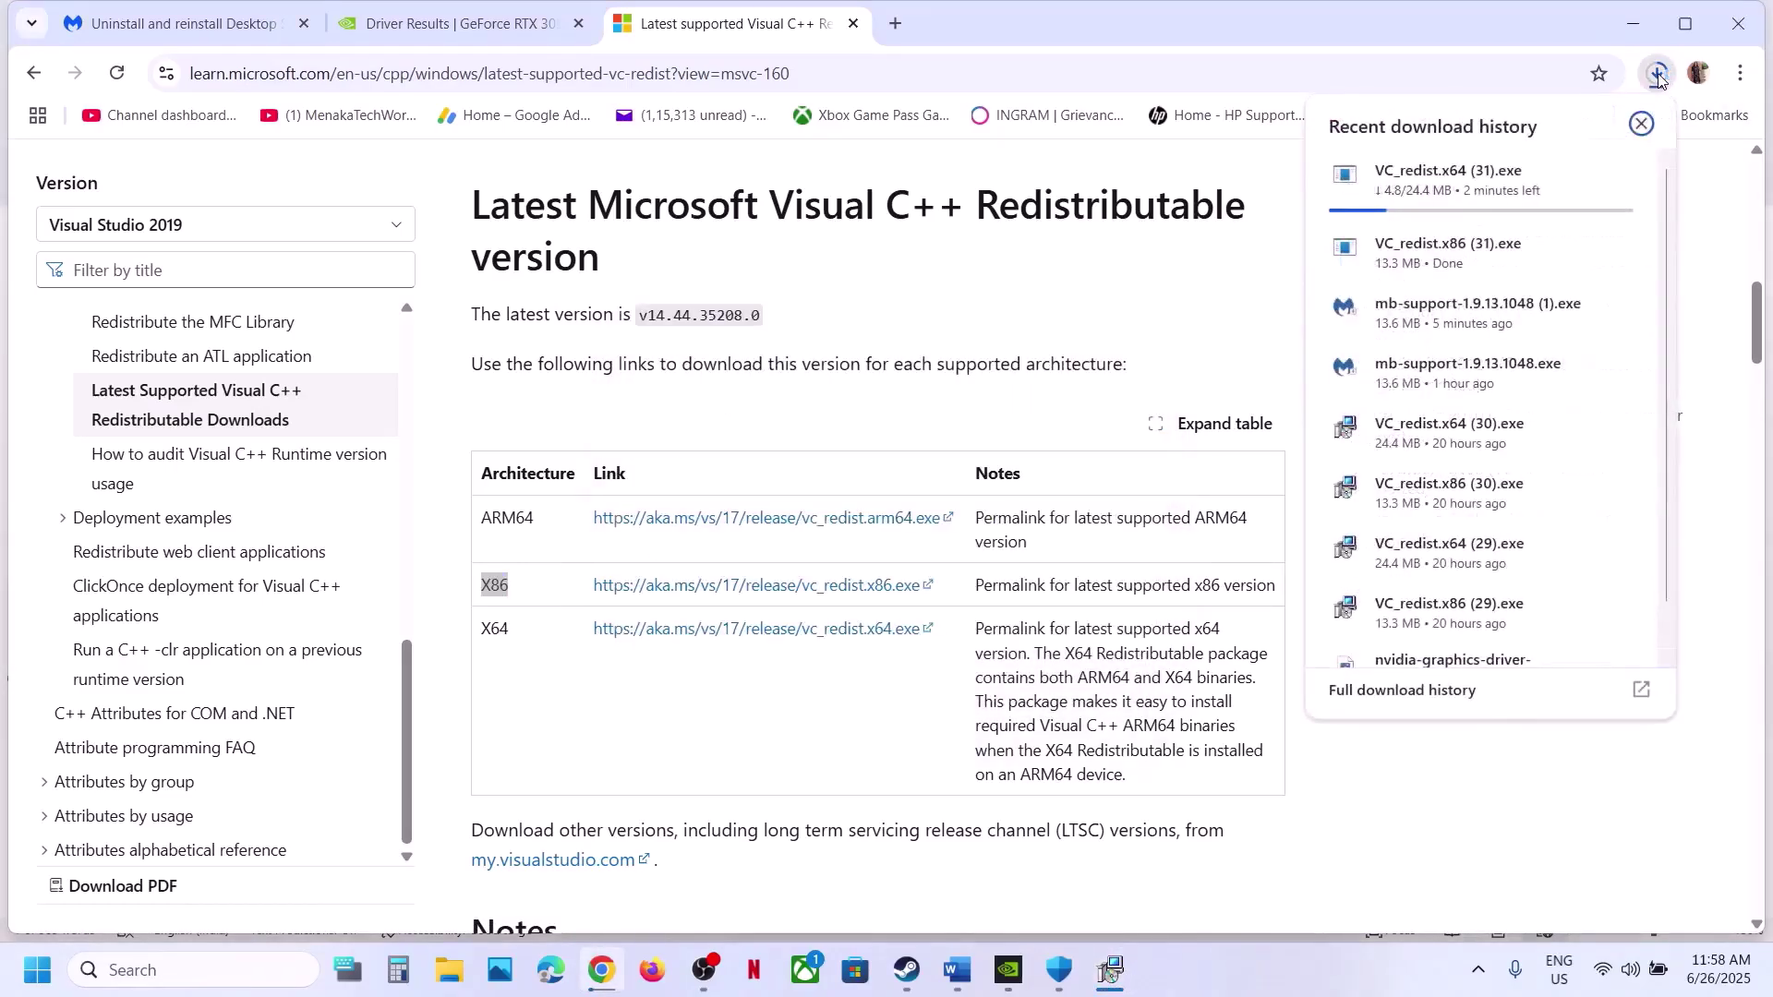
click(1473, 434)
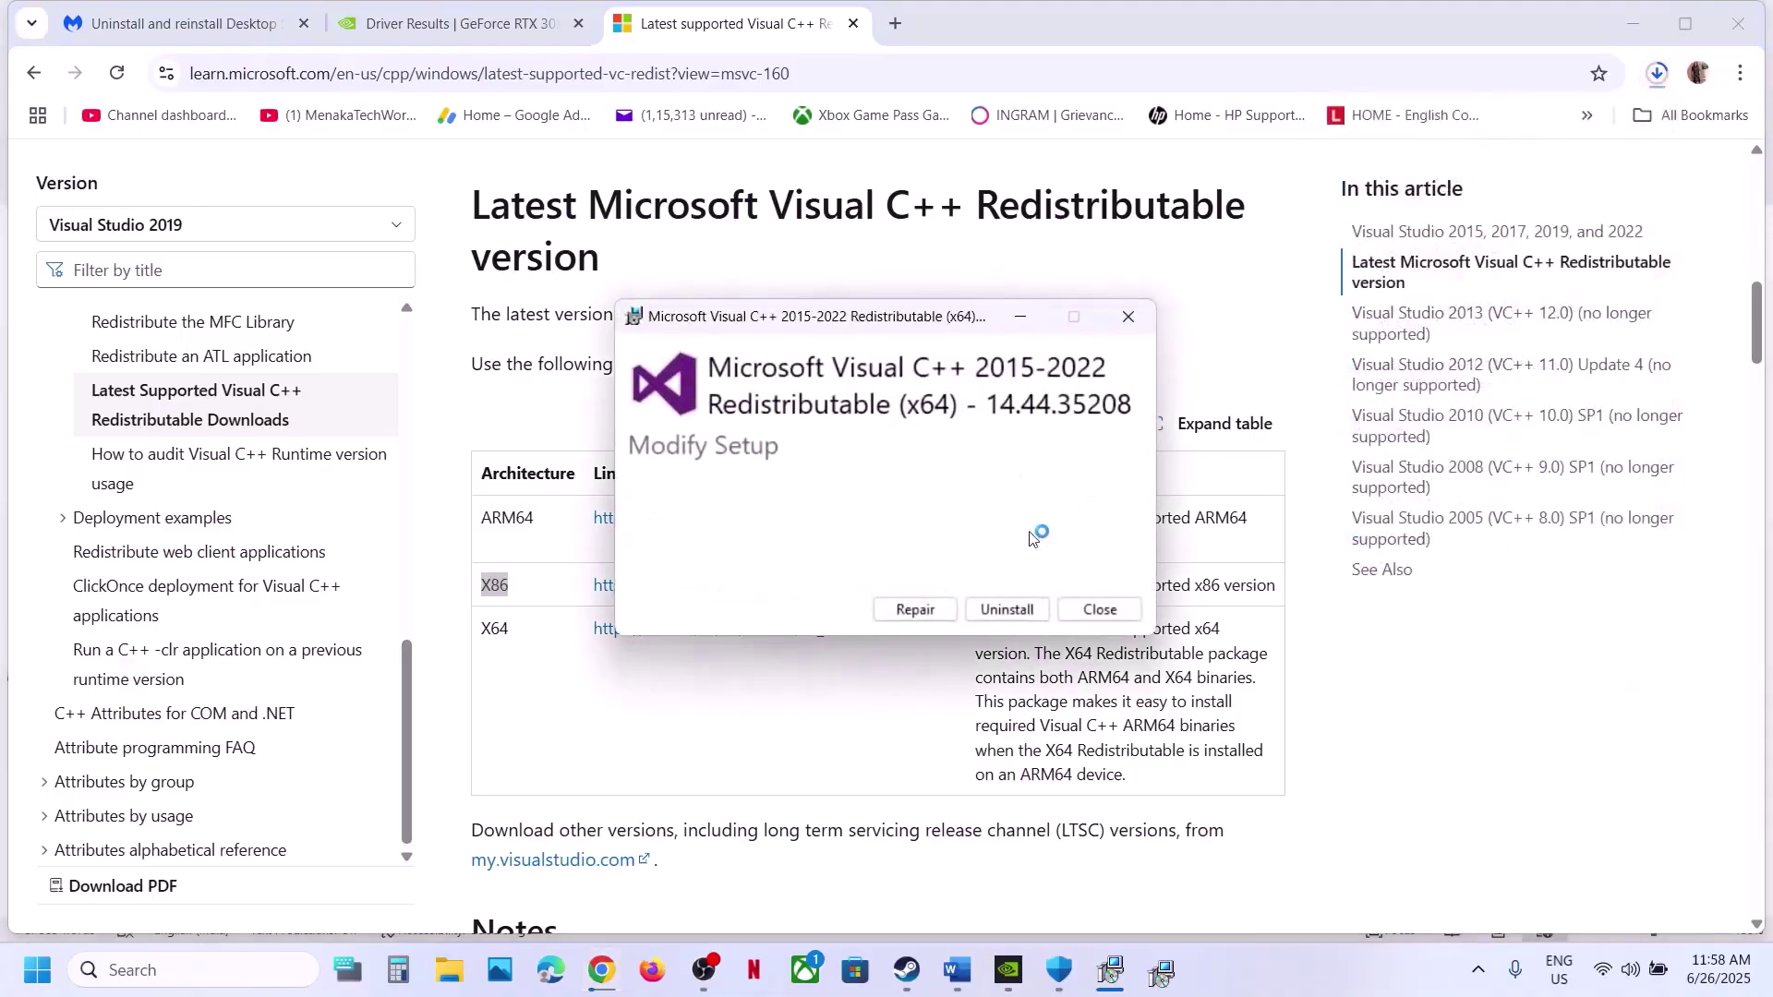
click(914, 612)
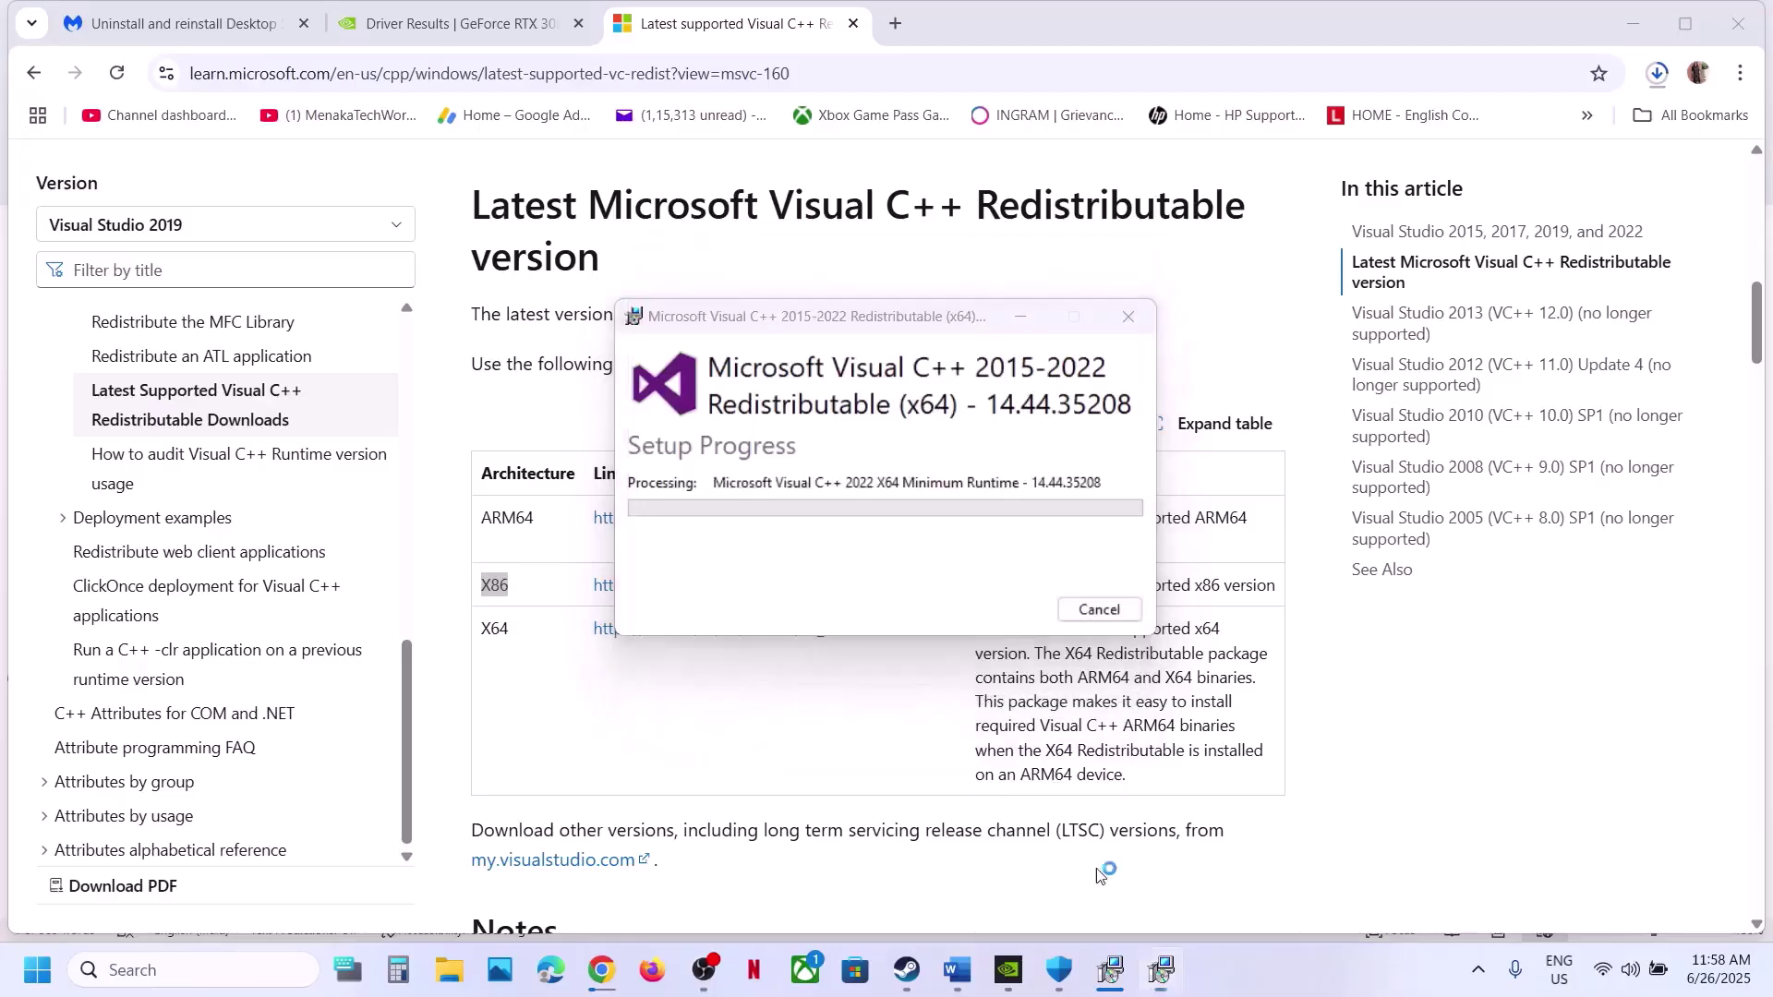
click(1111, 971)
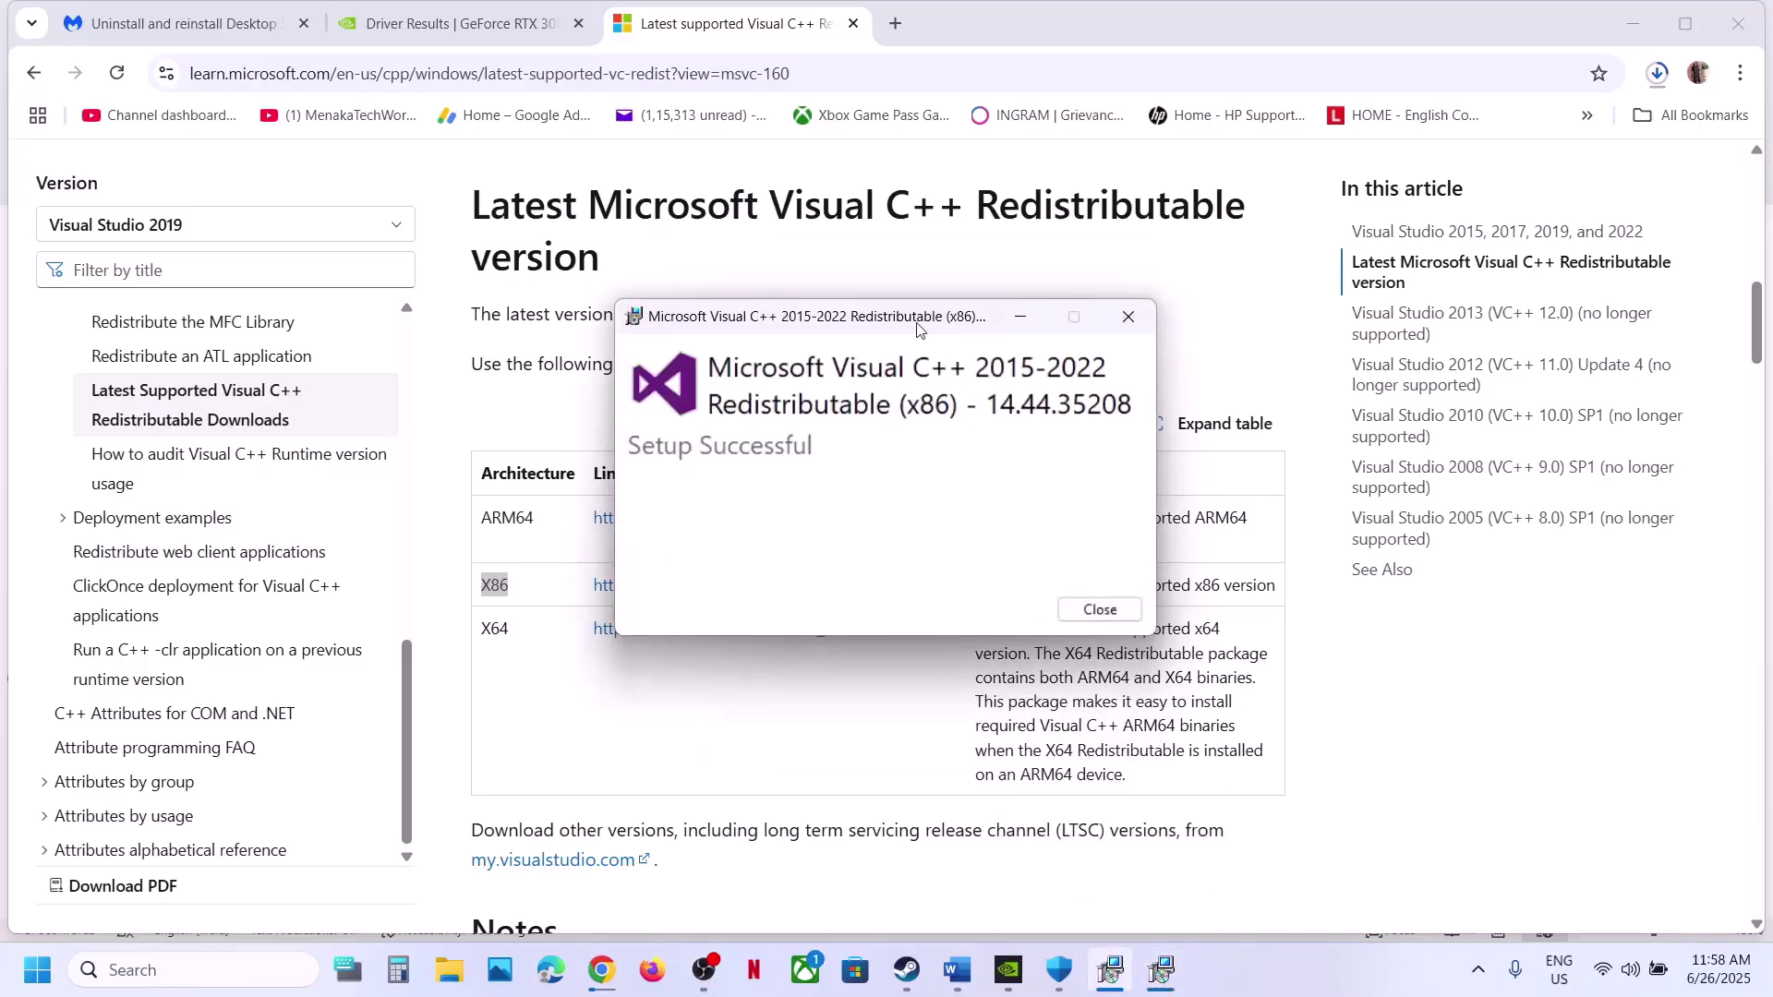
drag(919, 330, 1395, 428)
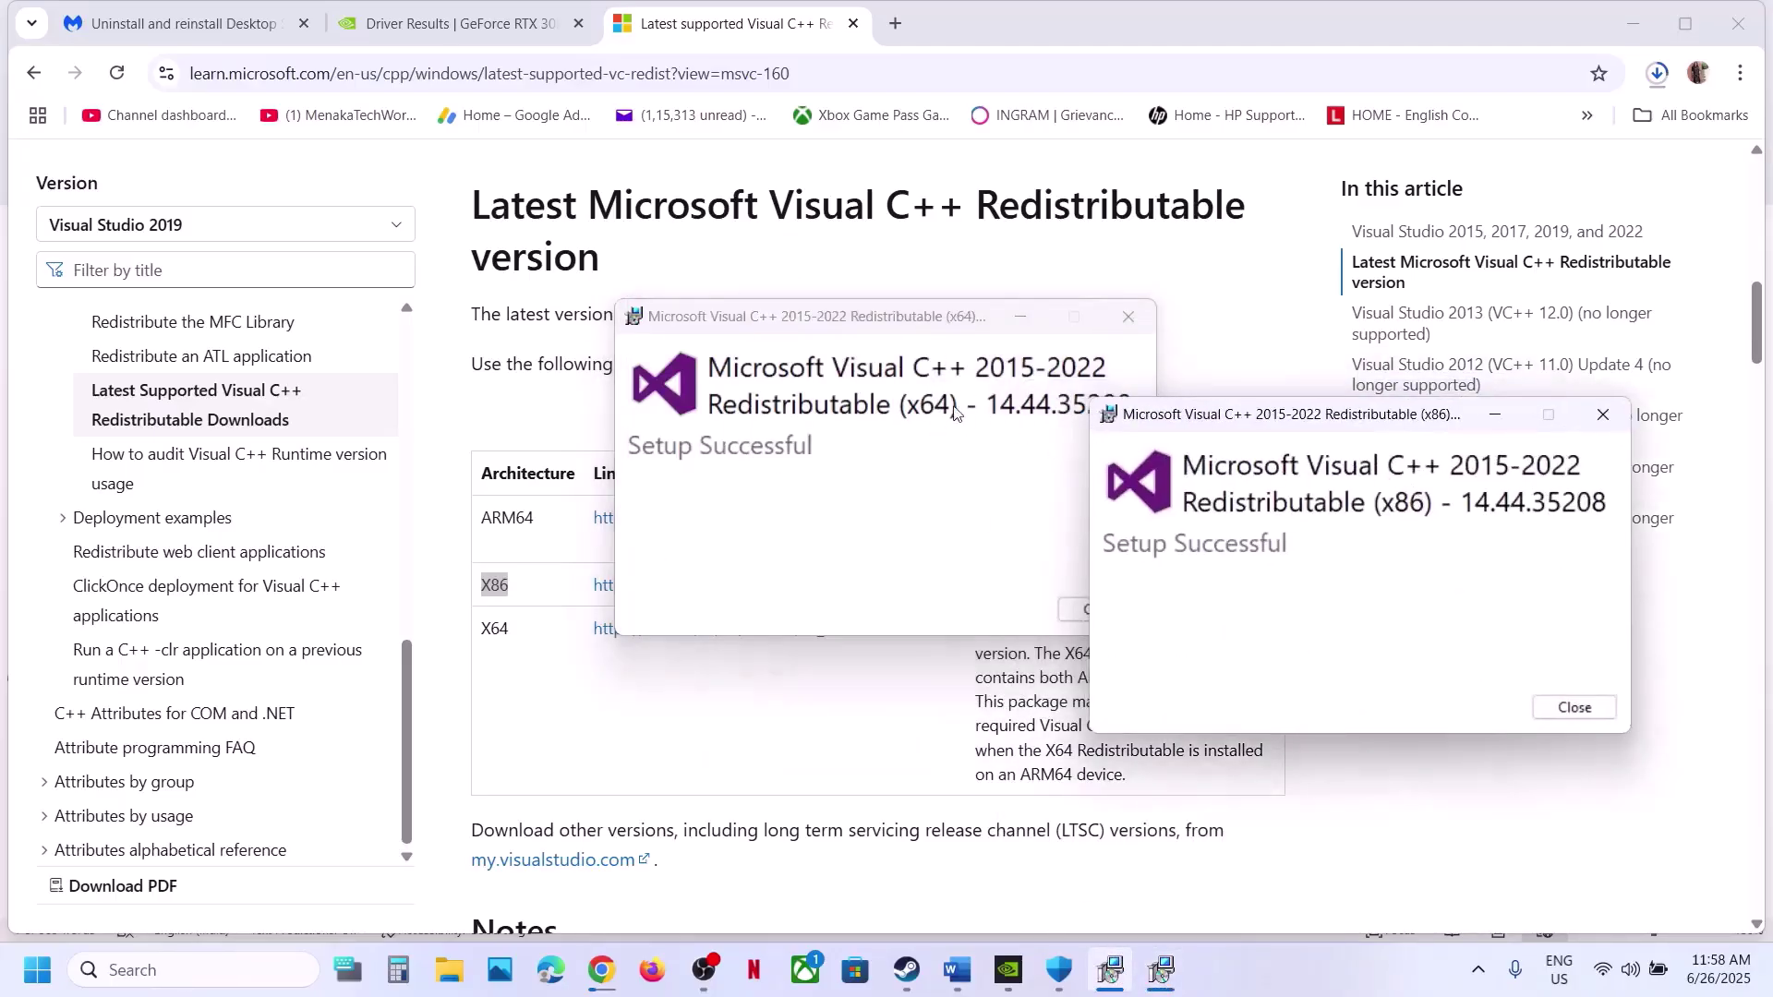
click(1071, 610)
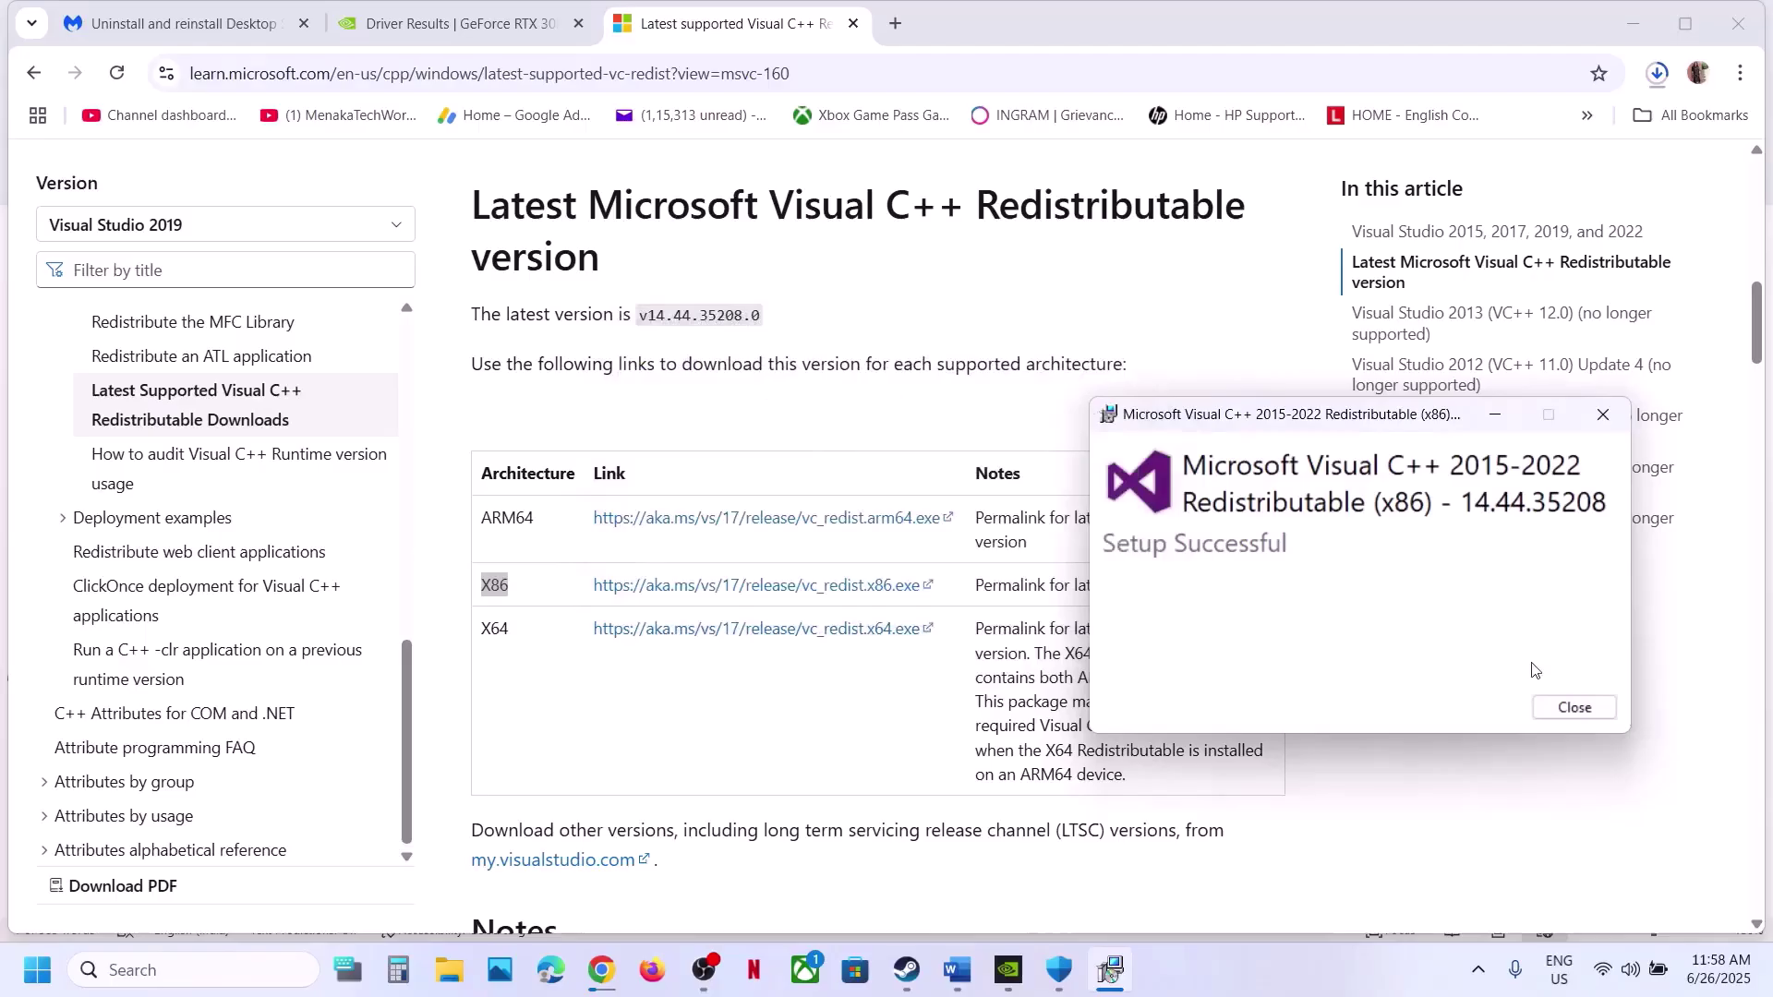
click(1543, 711)
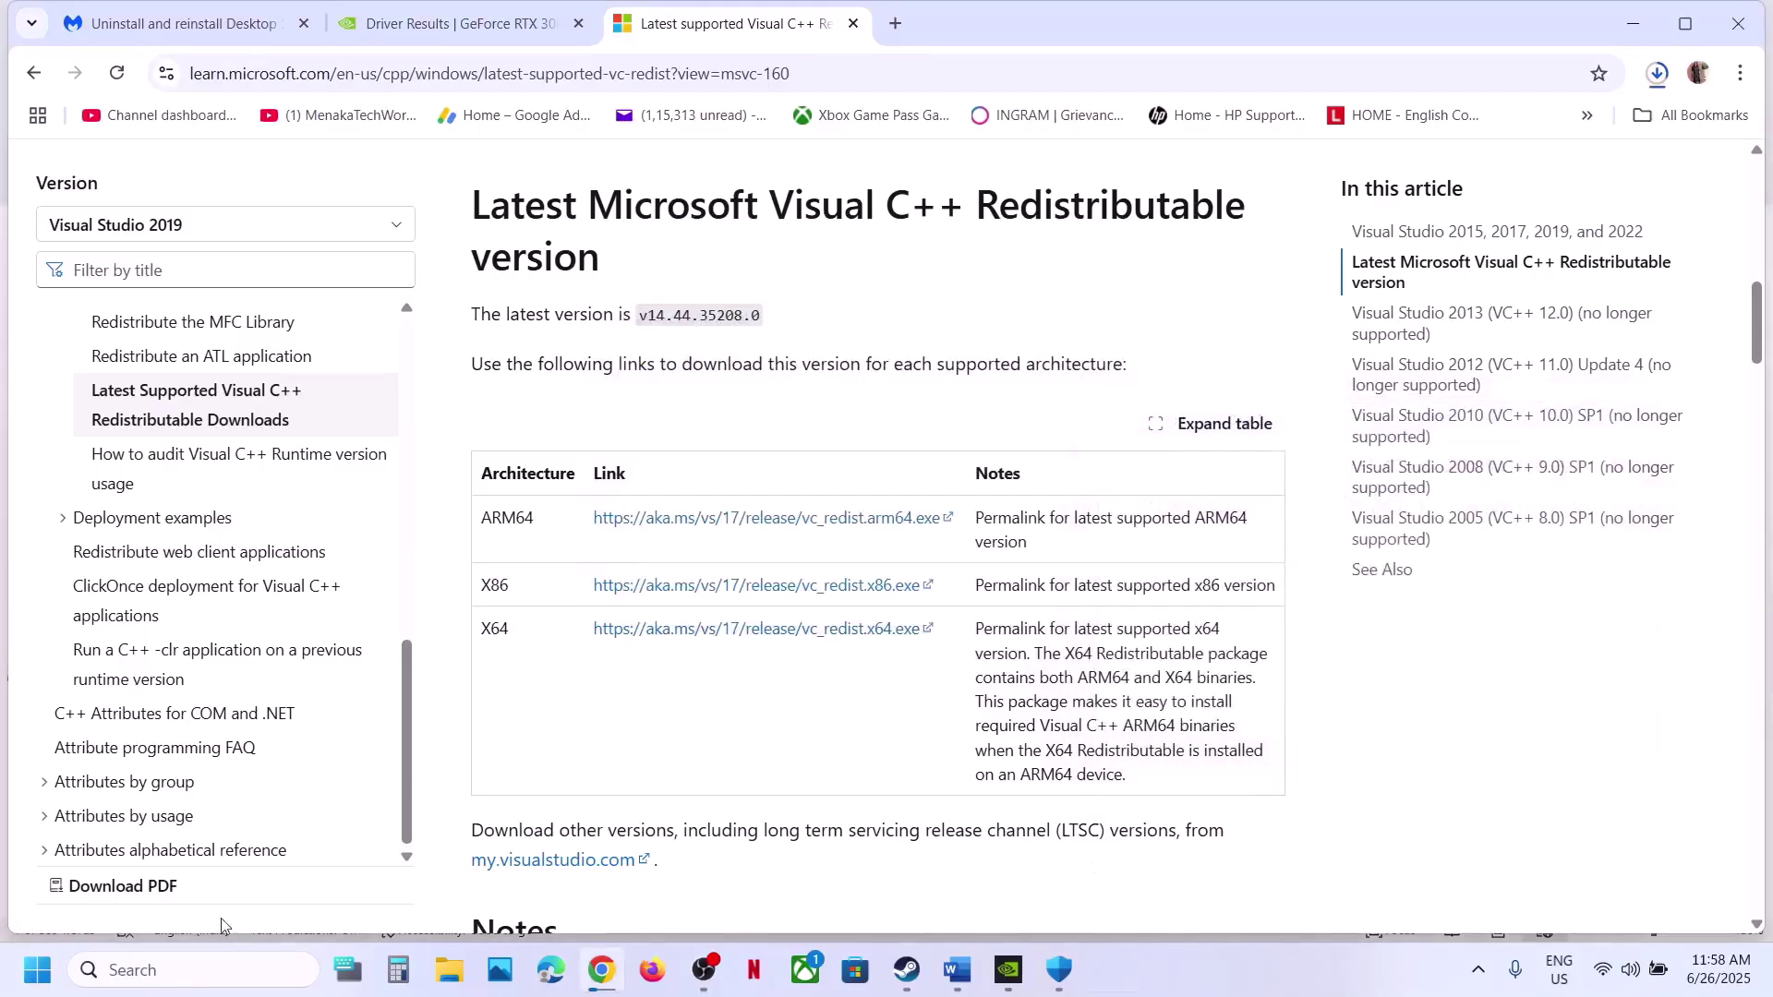
click(52, 994)
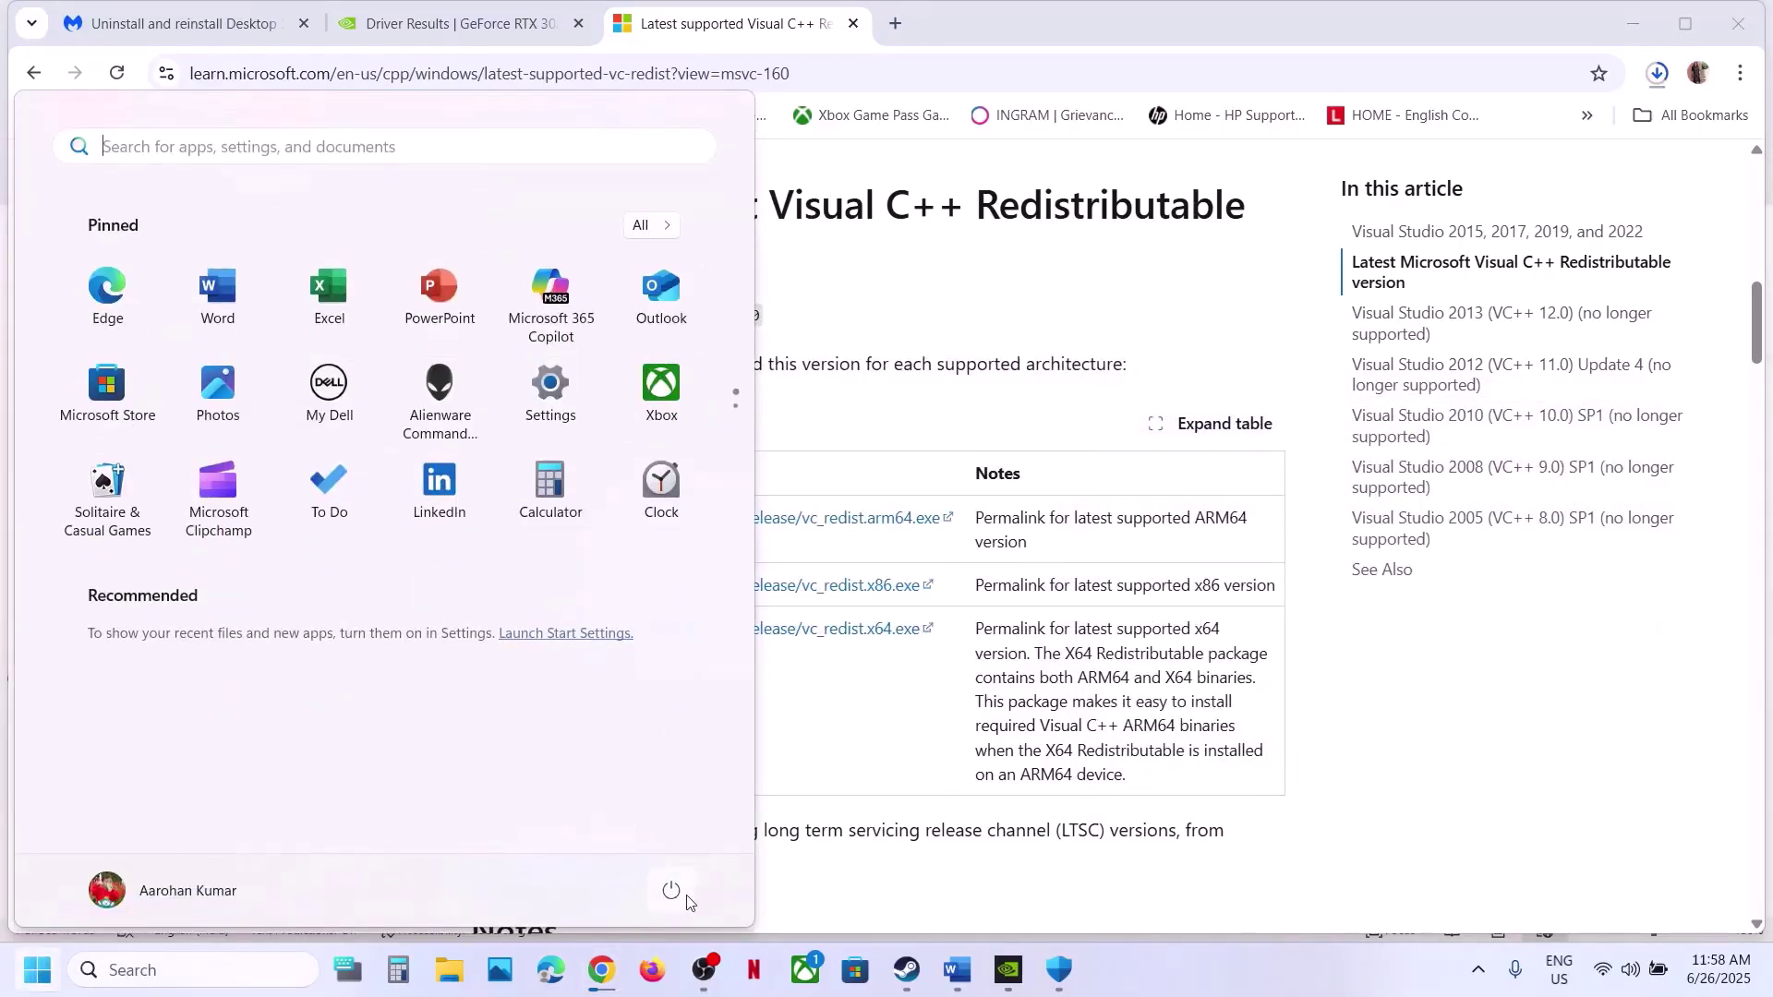
click(673, 892)
click(868, 780)
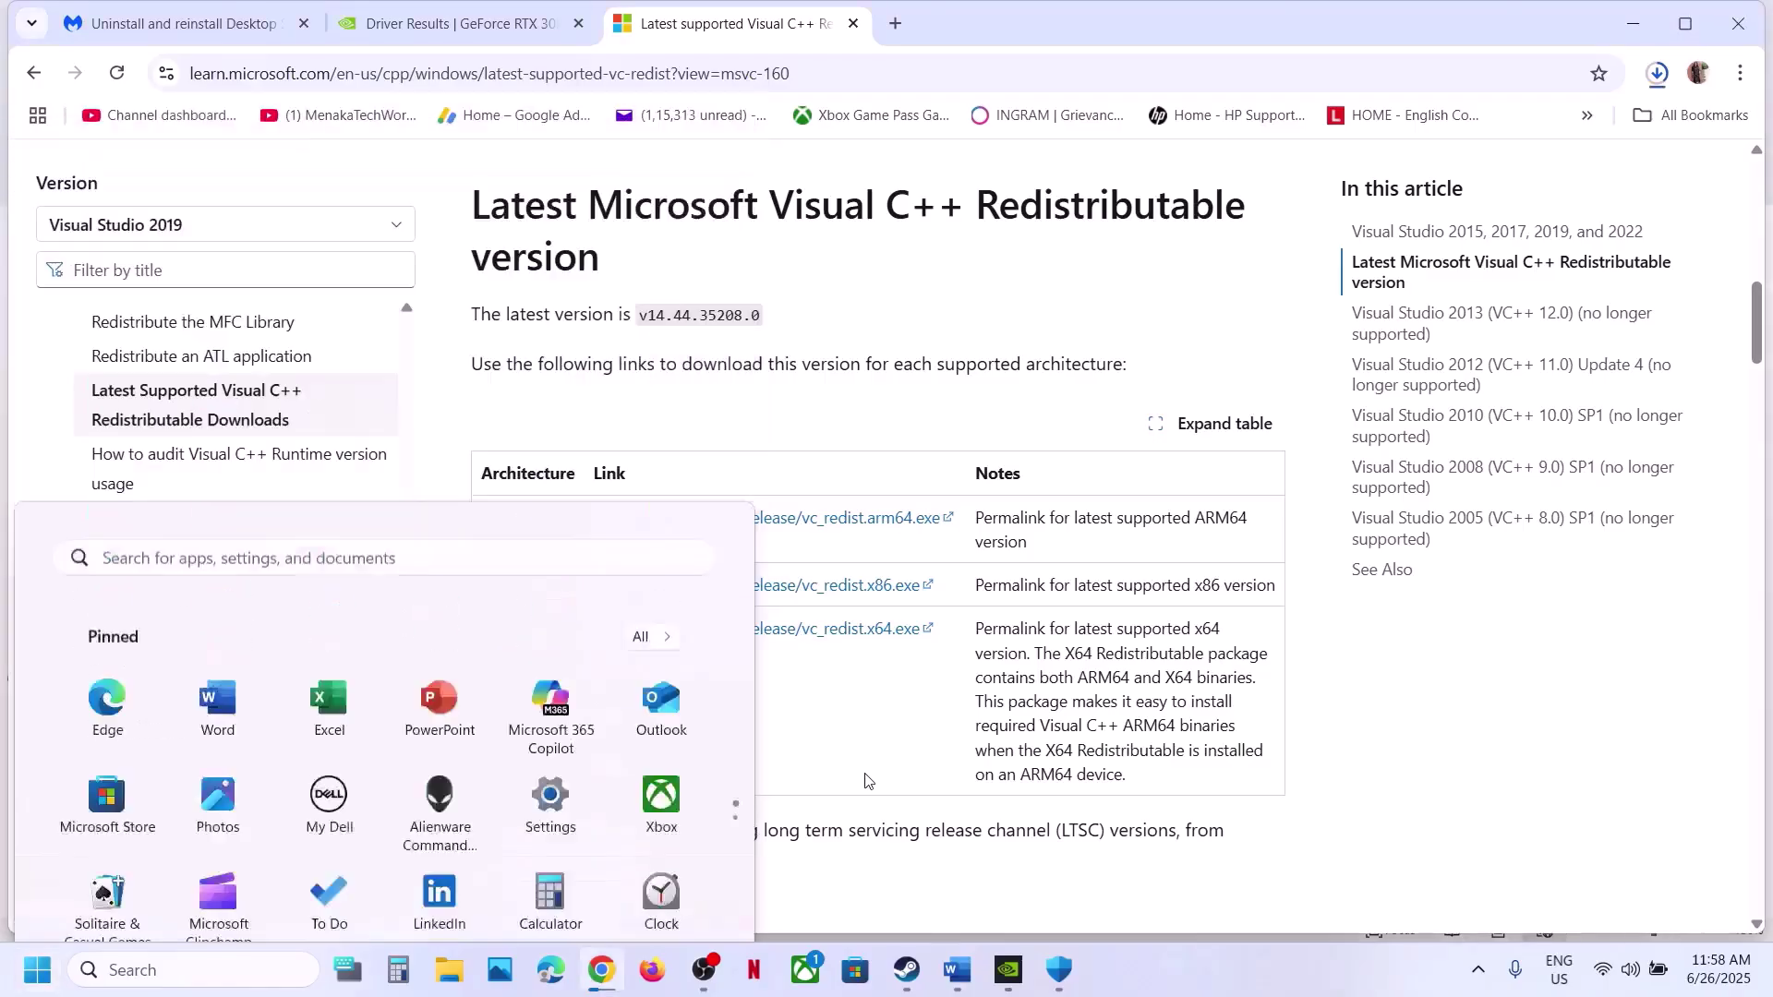
Step: Following Step 8 in the Word document, verify the integrity of DEATH STRANDING DIRECTOR'S CUT's game files in Steam and close its properties
click(918, 975)
click(958, 970)
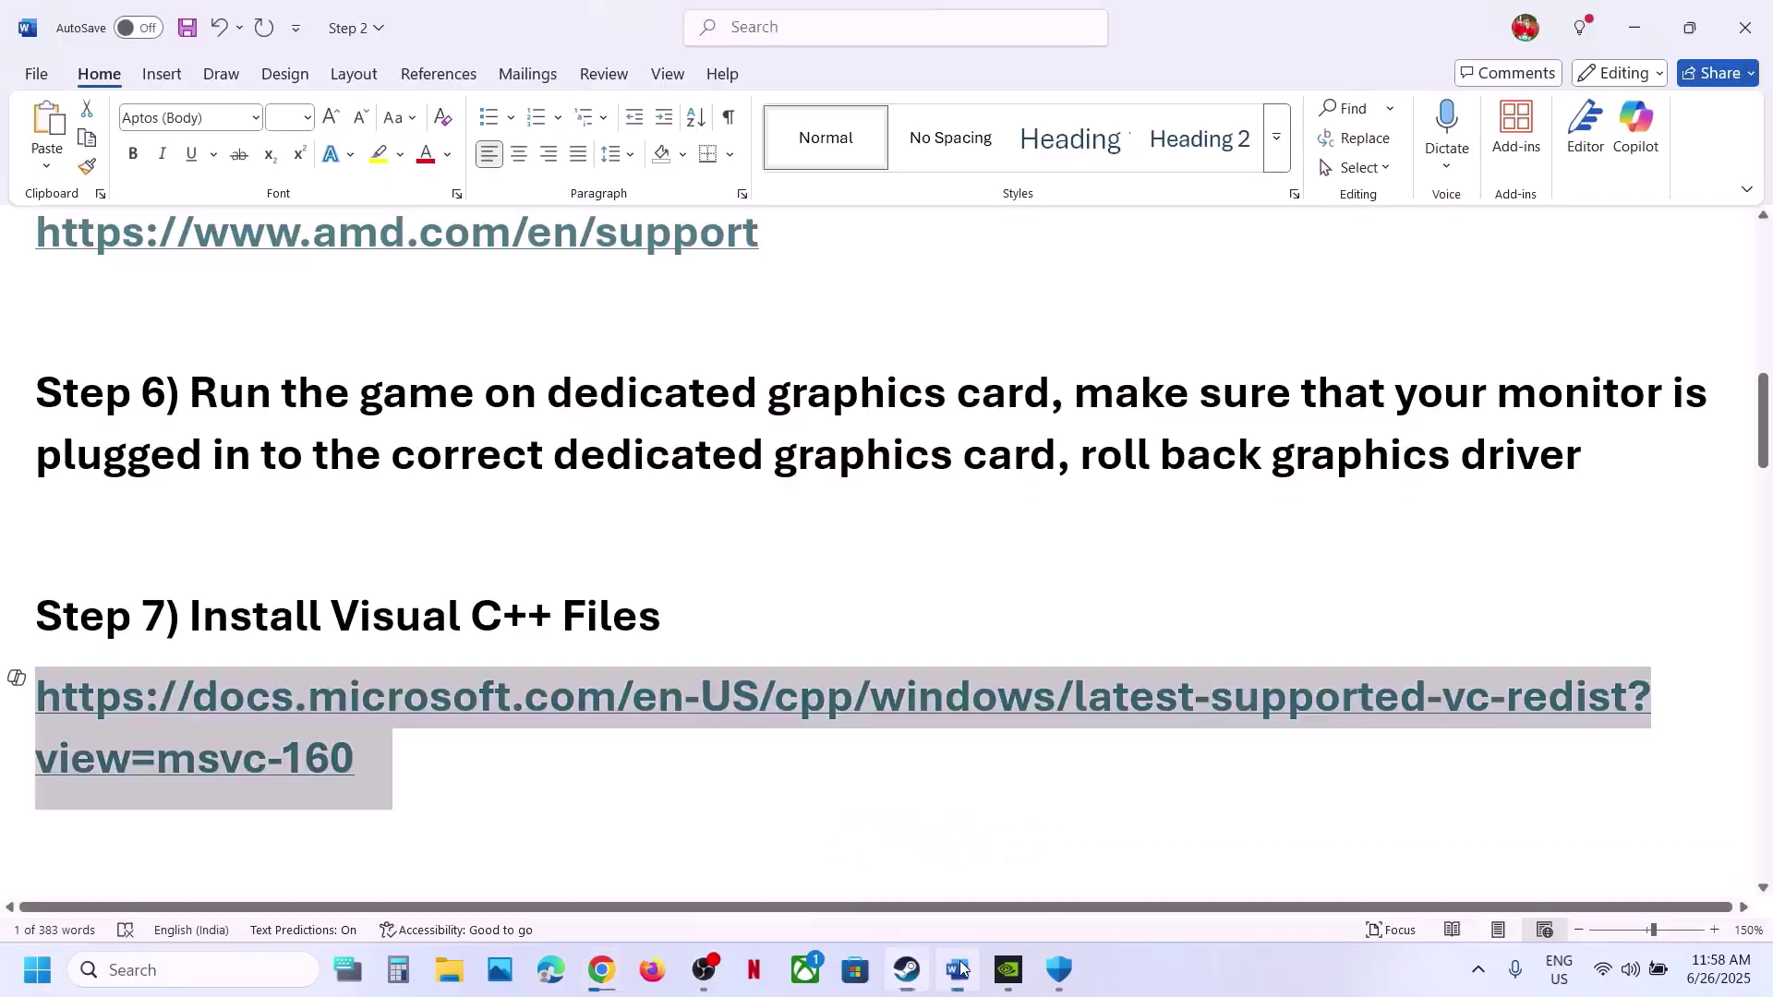
scroll(838, 668, down, 3)
scroll(837, 669, up, 2)
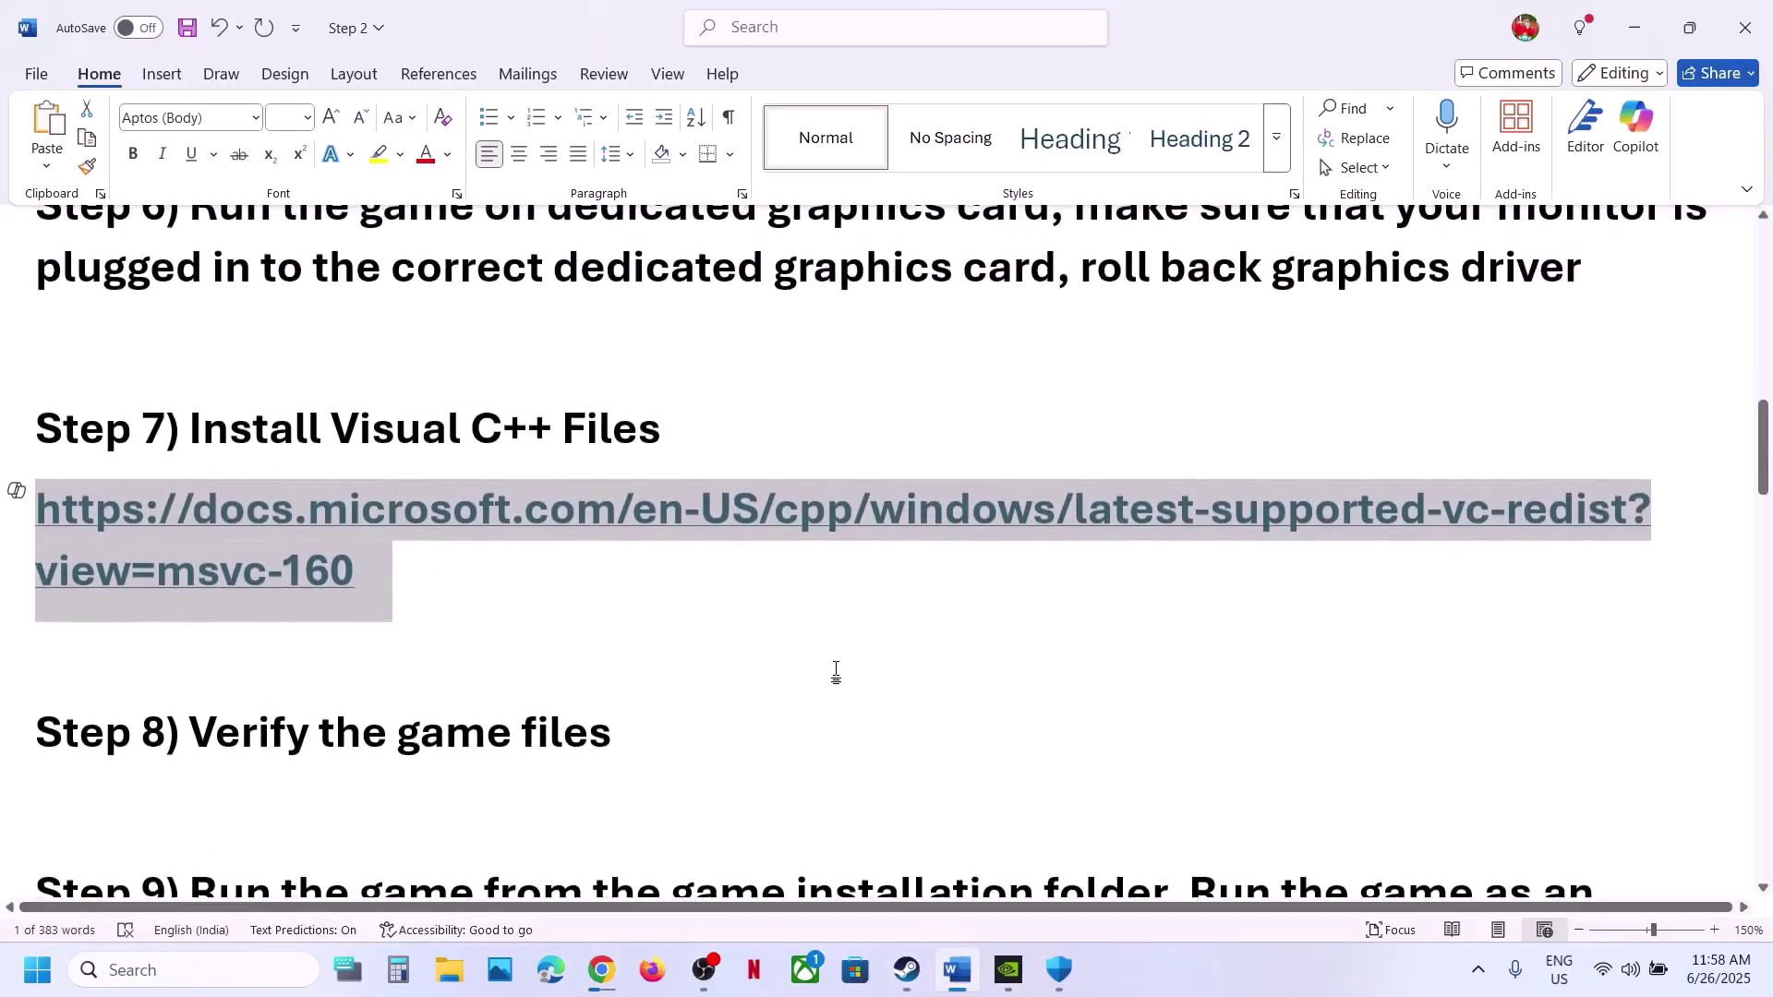
click(907, 970)
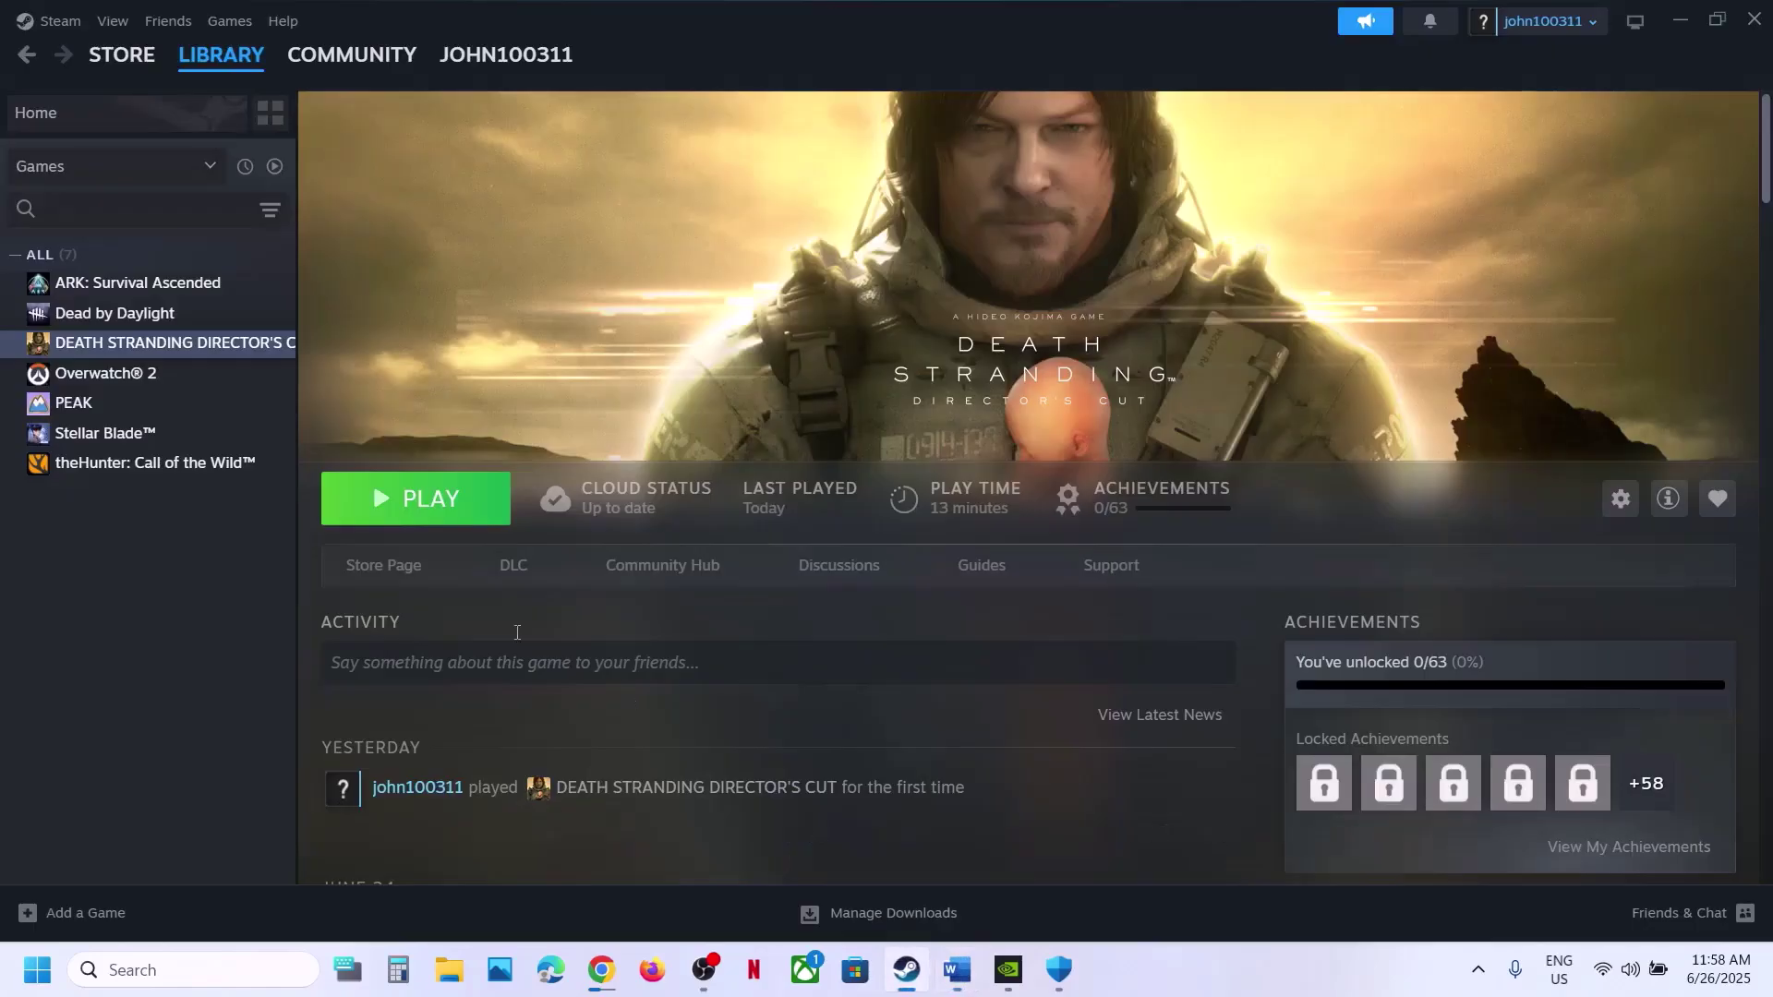
right_click(141, 334)
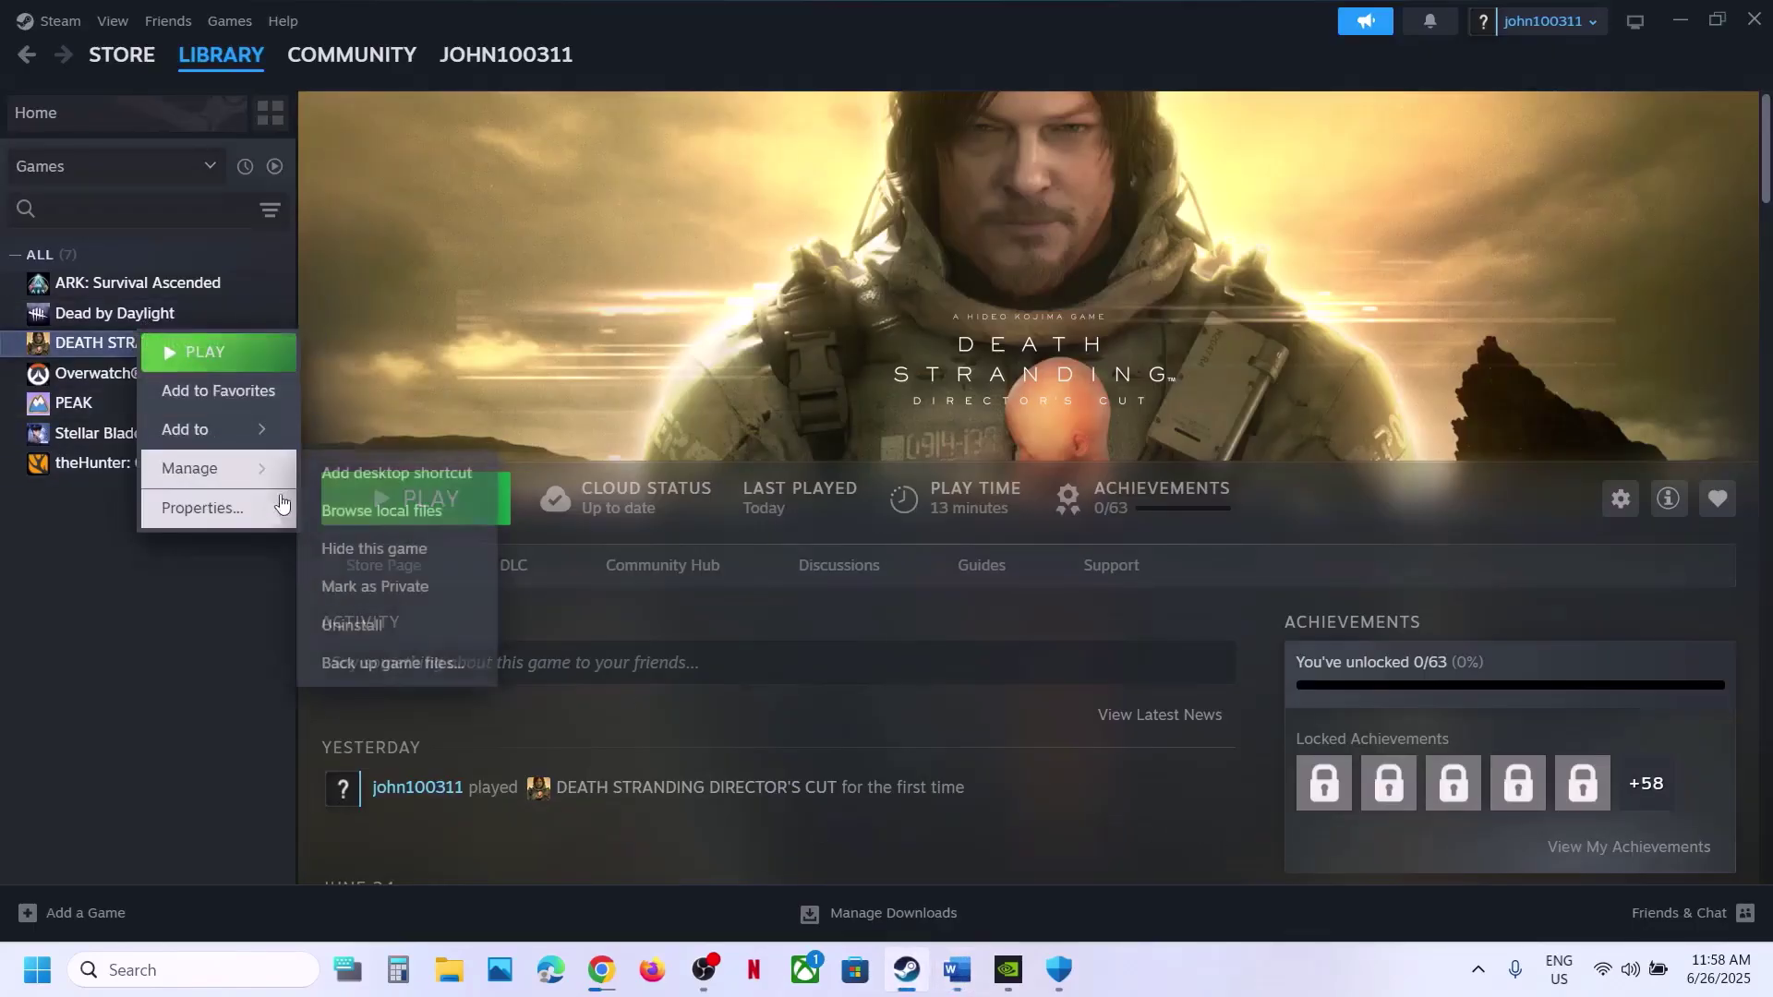
click(265, 516)
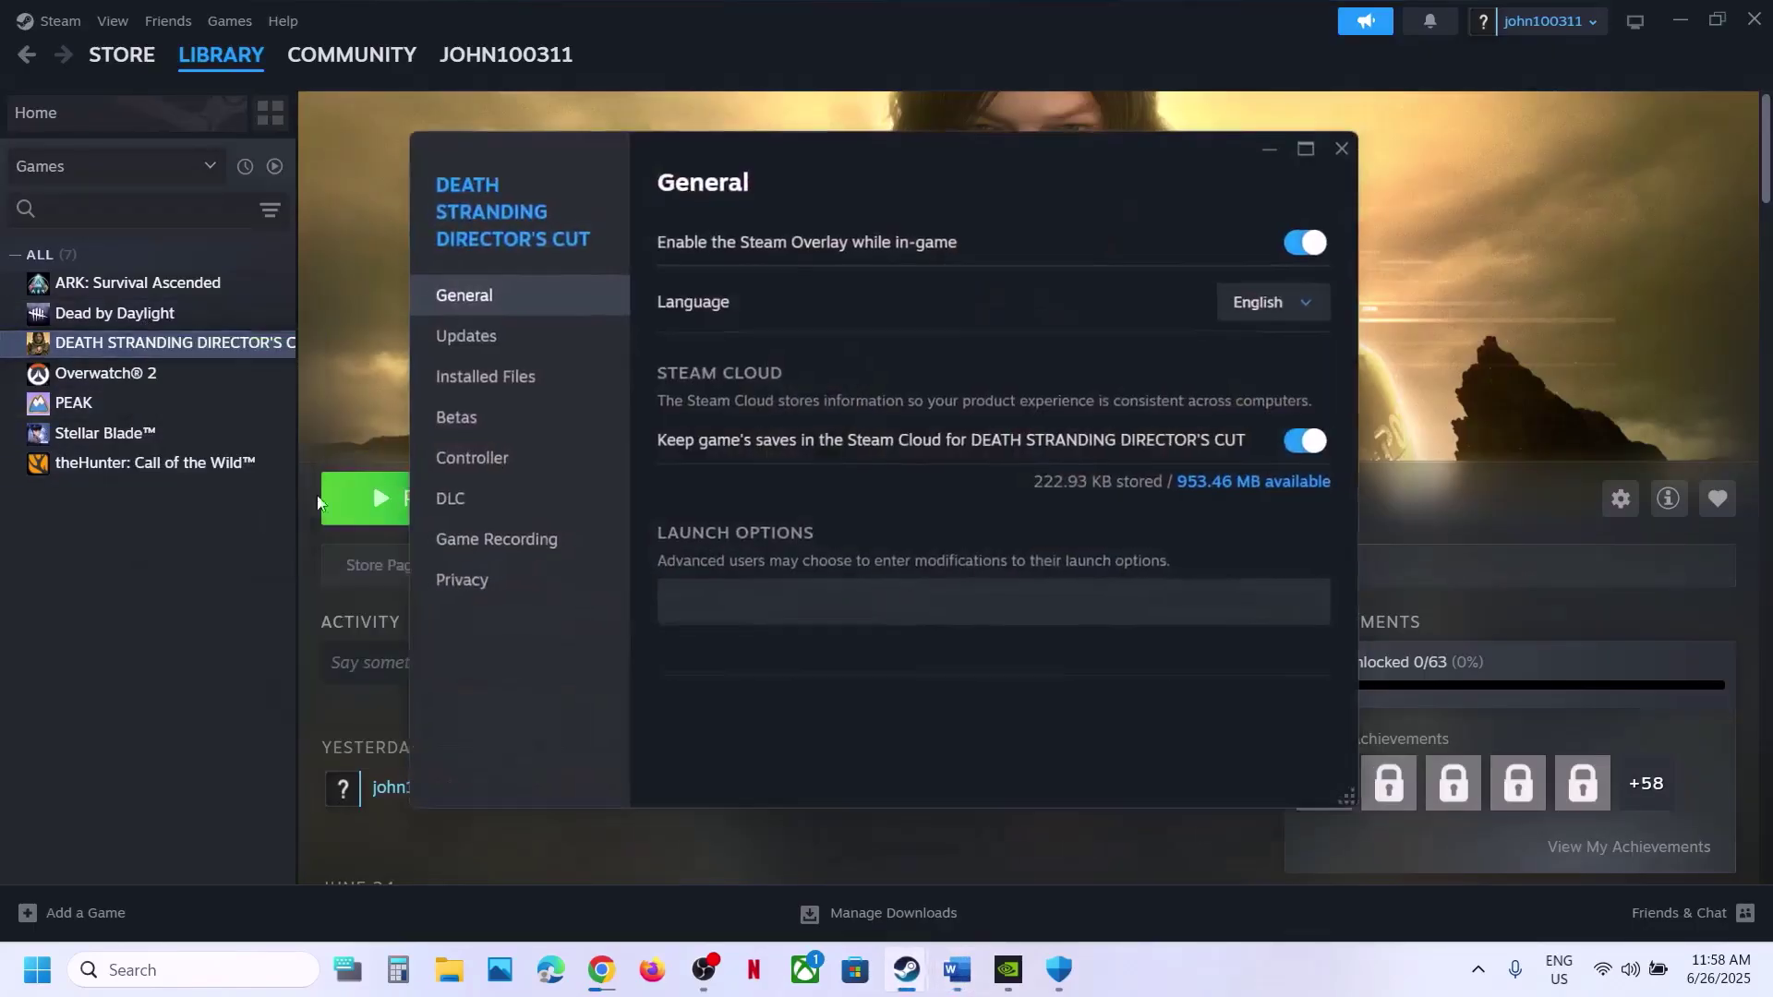
click(539, 393)
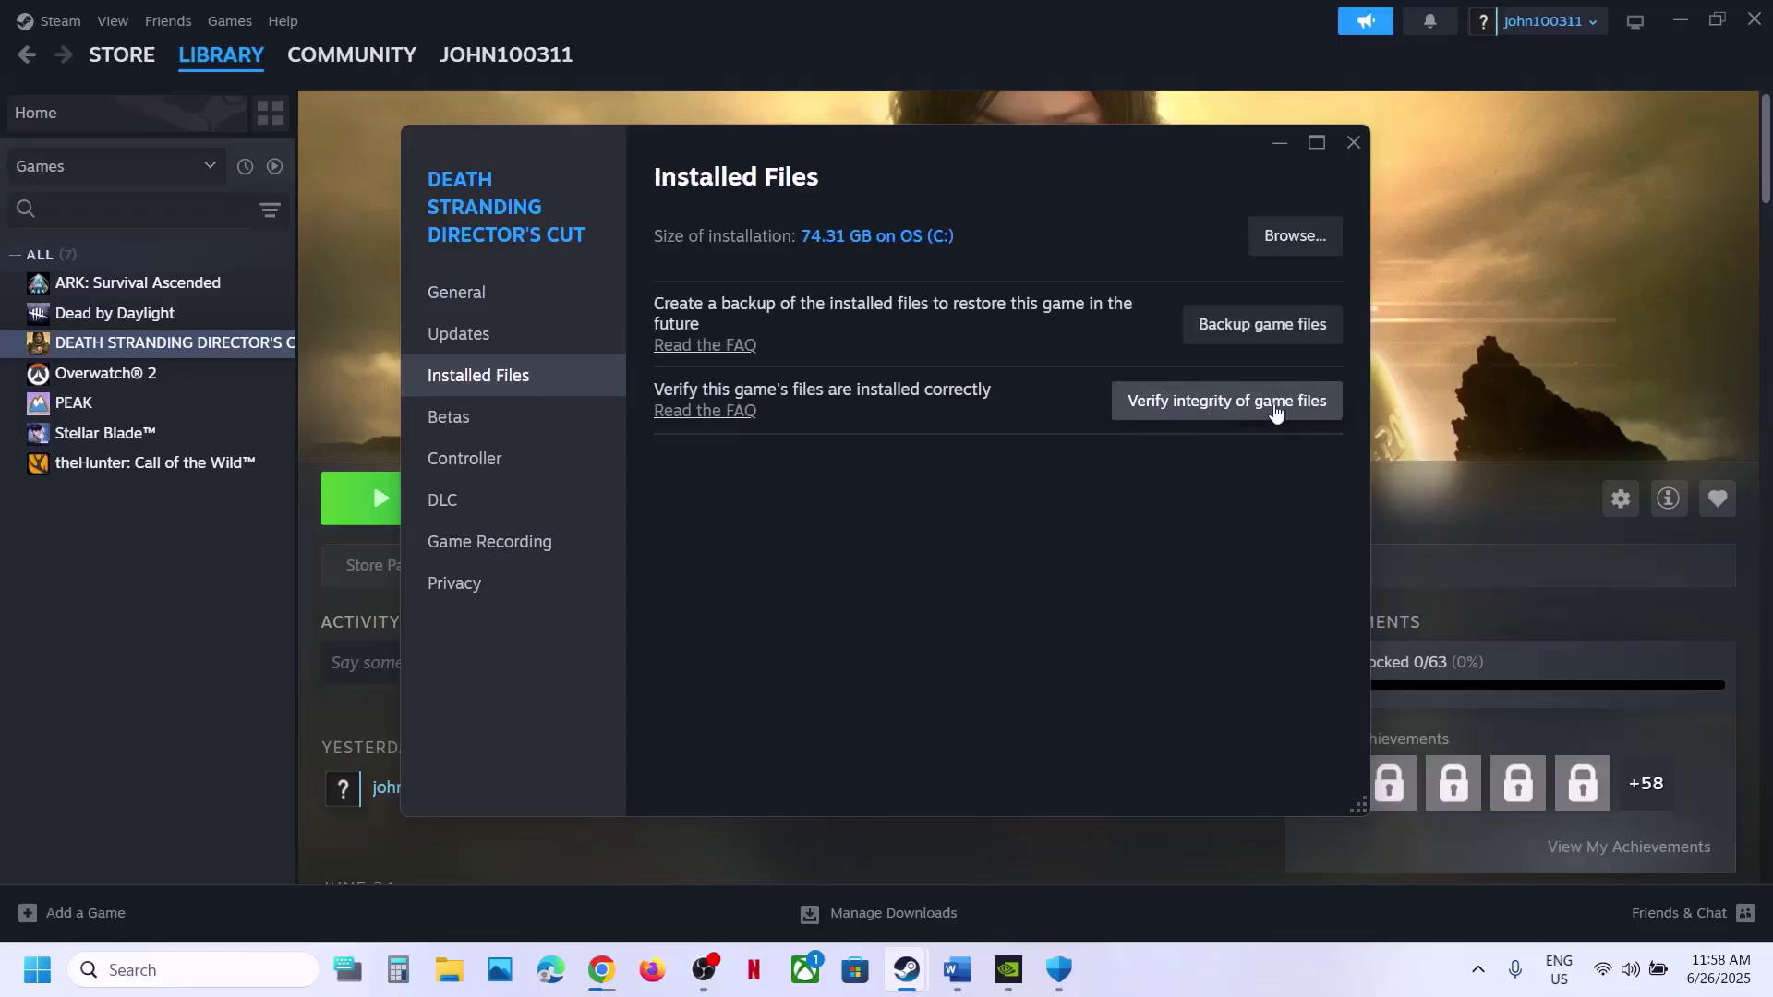
click(1205, 422)
click(1352, 151)
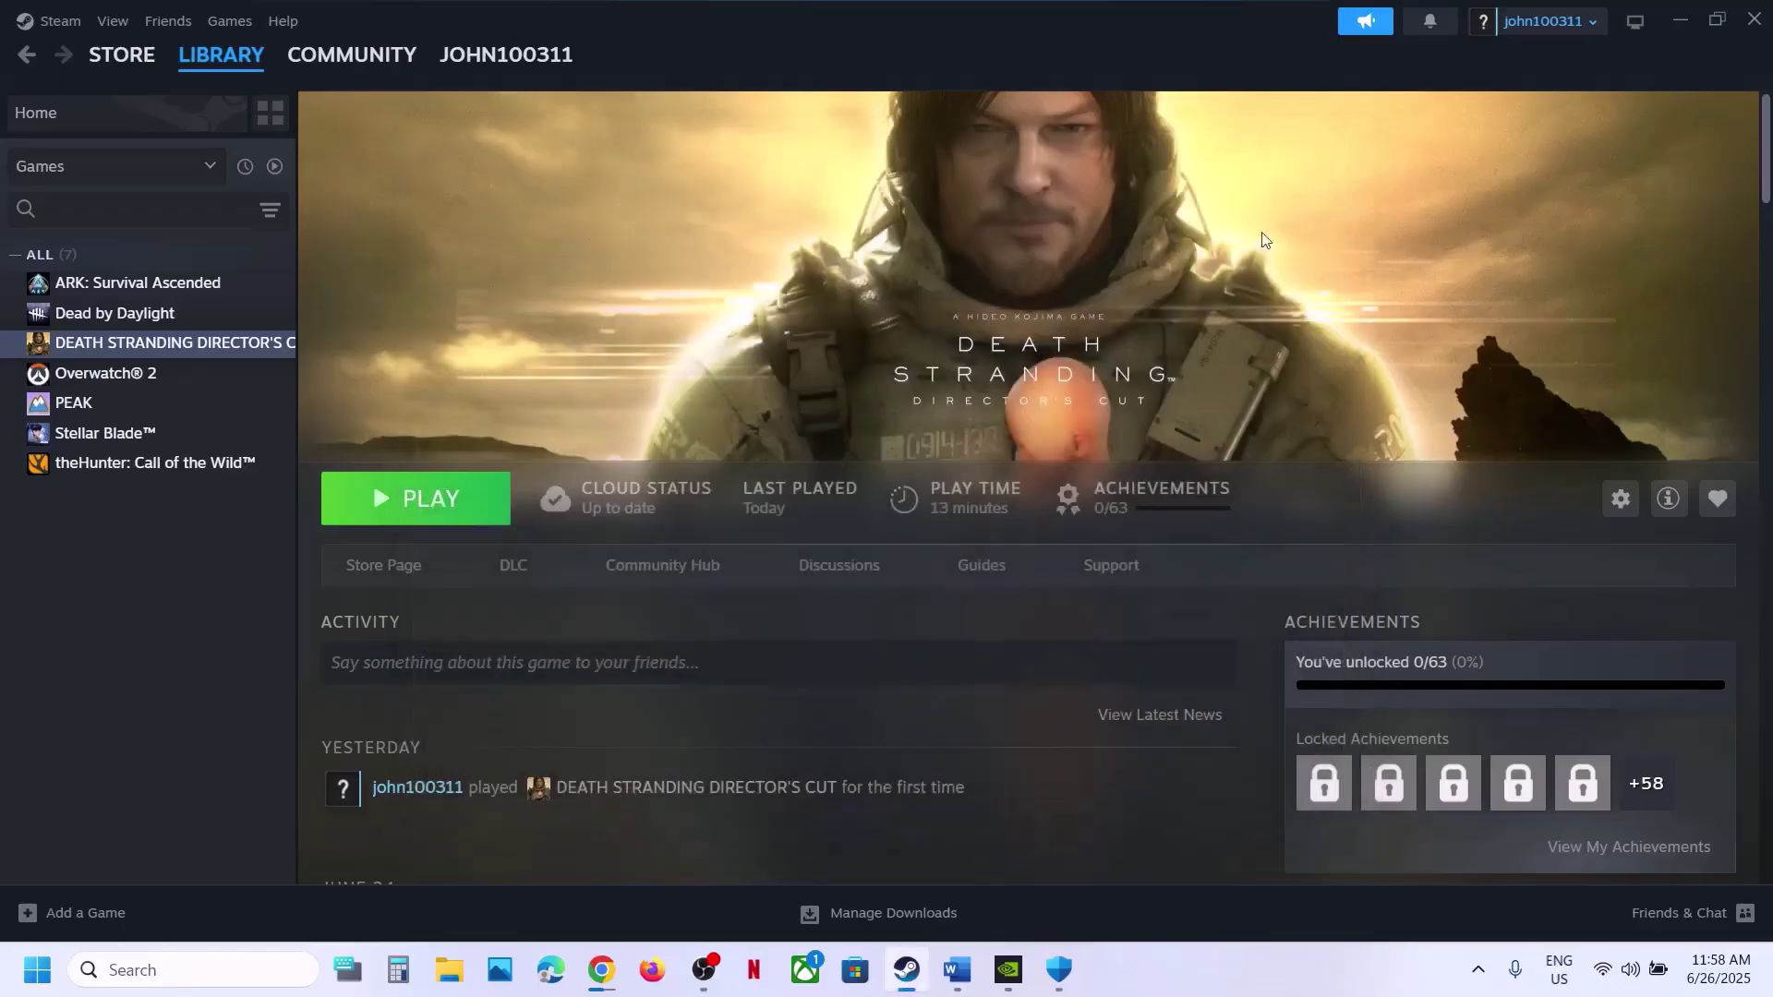
Step: Return to the Word document and highlight "game from the game installation folder" in Step 9
click(957, 970)
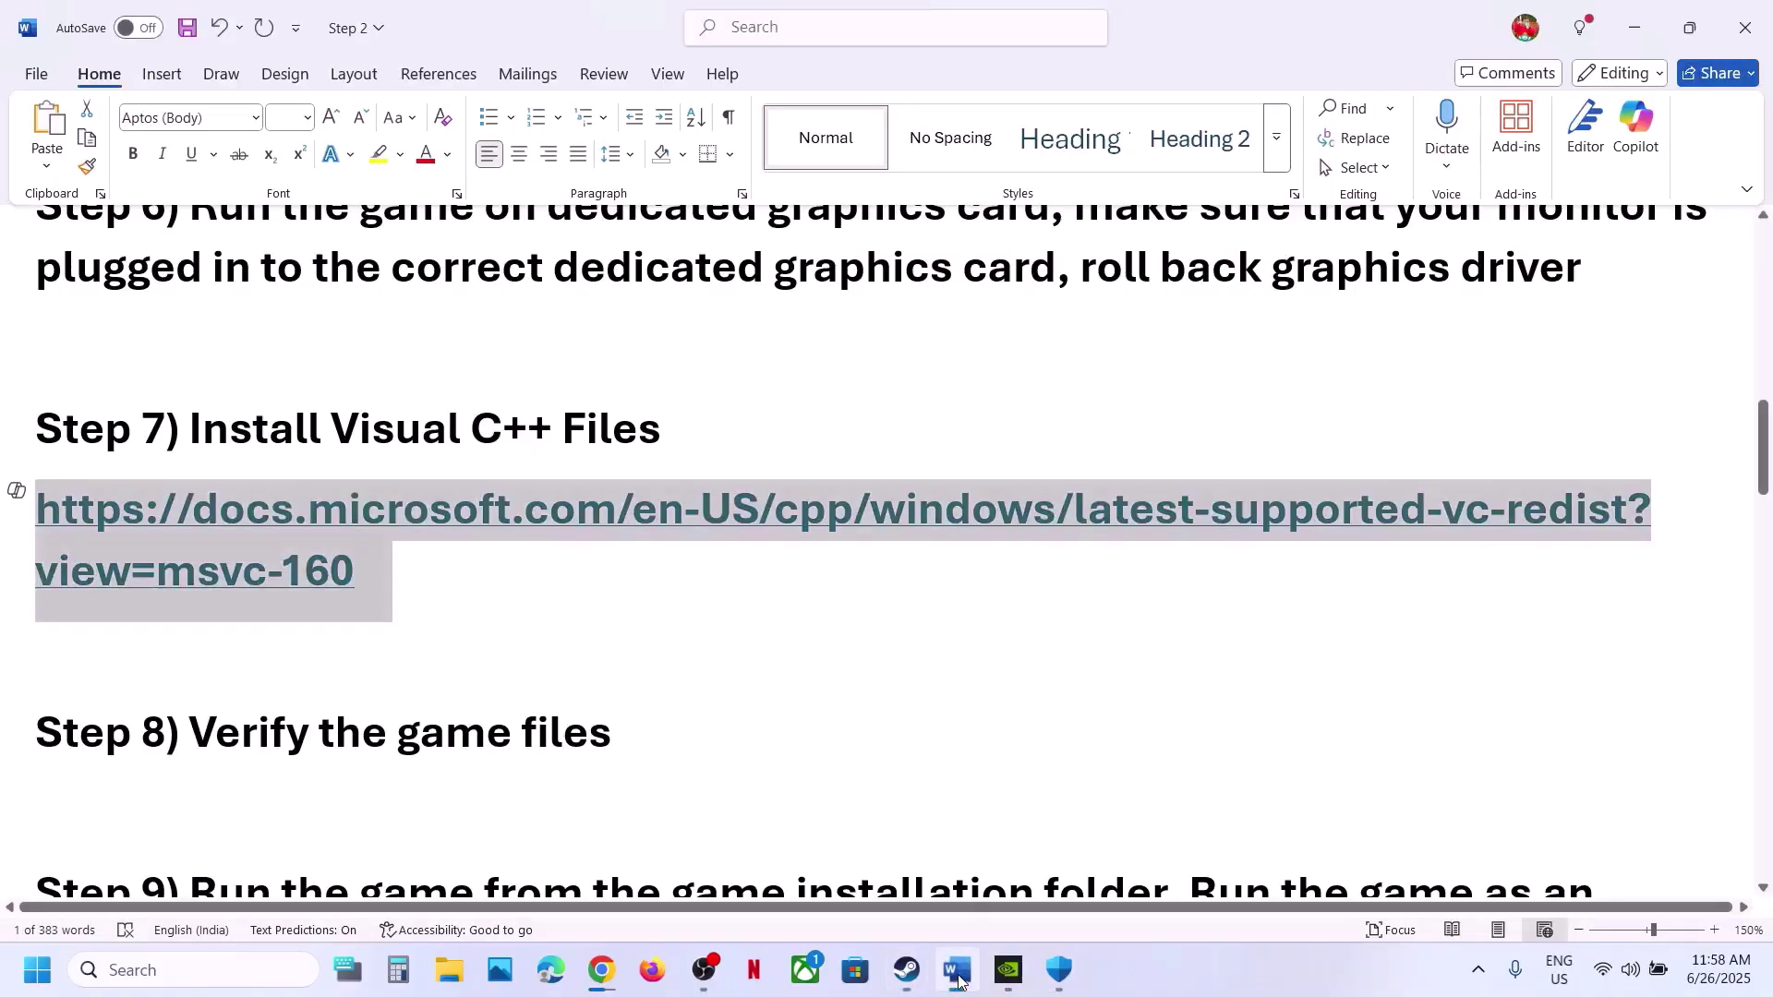
scroll(717, 701, down, 2)
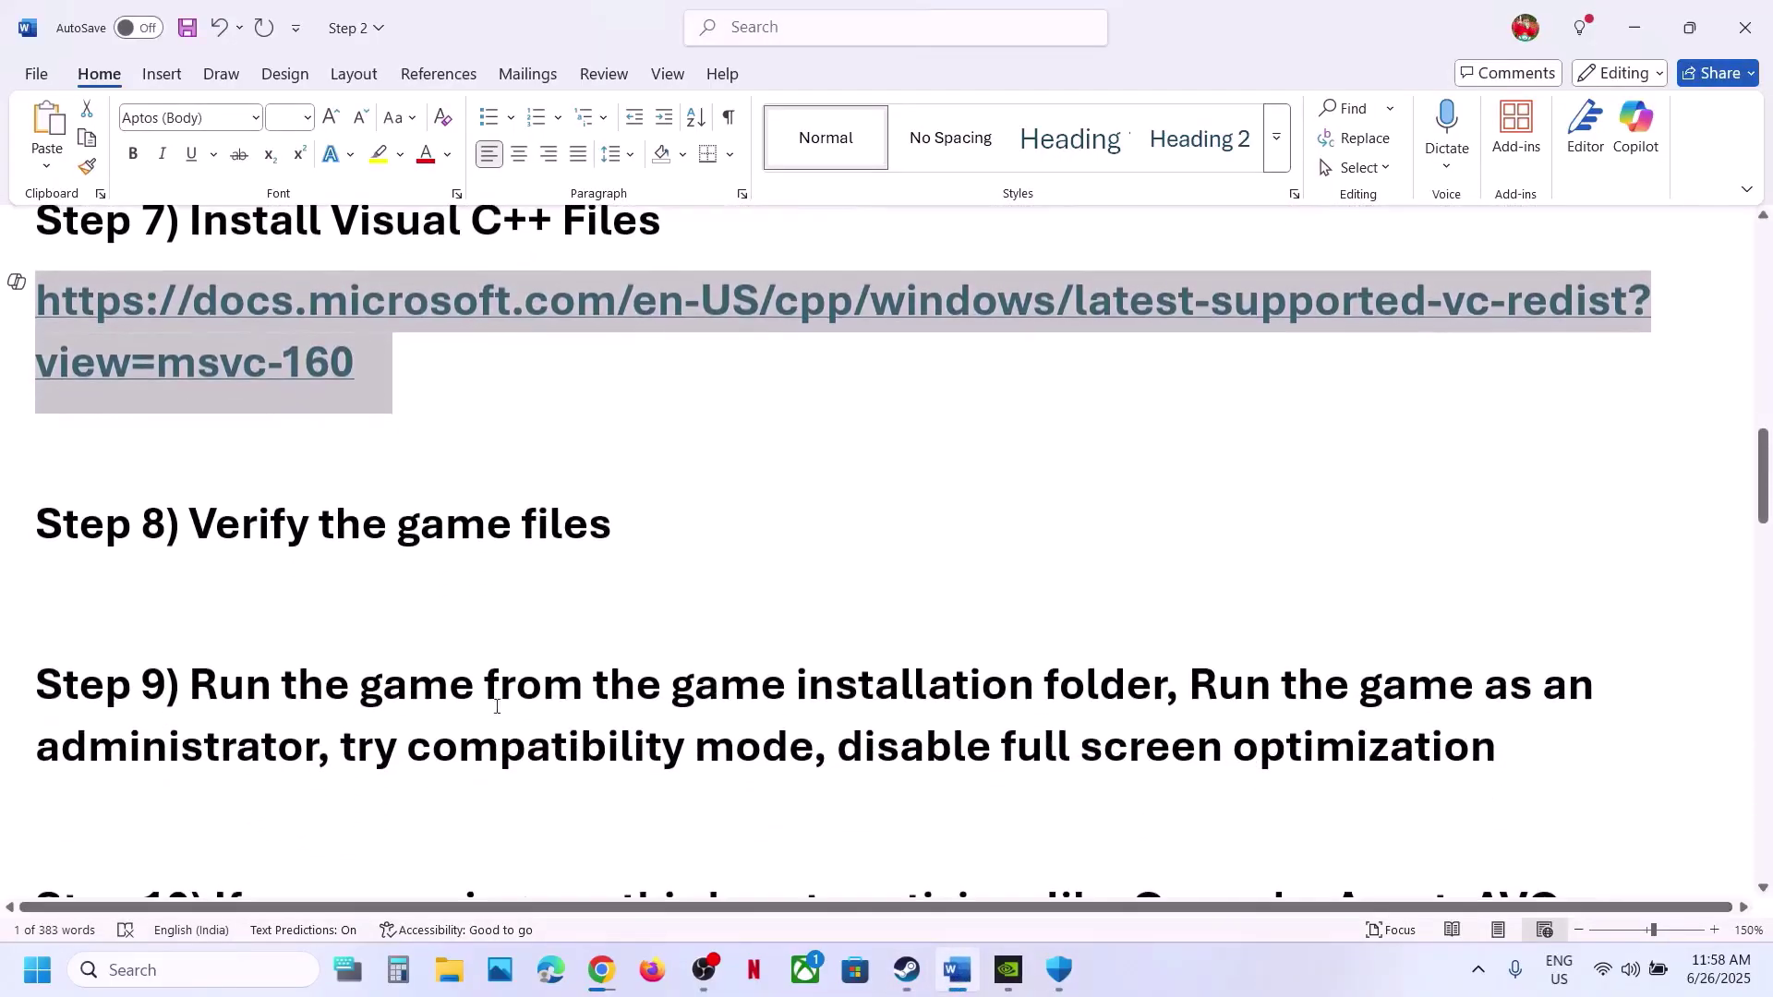
drag(409, 701, 1067, 705)
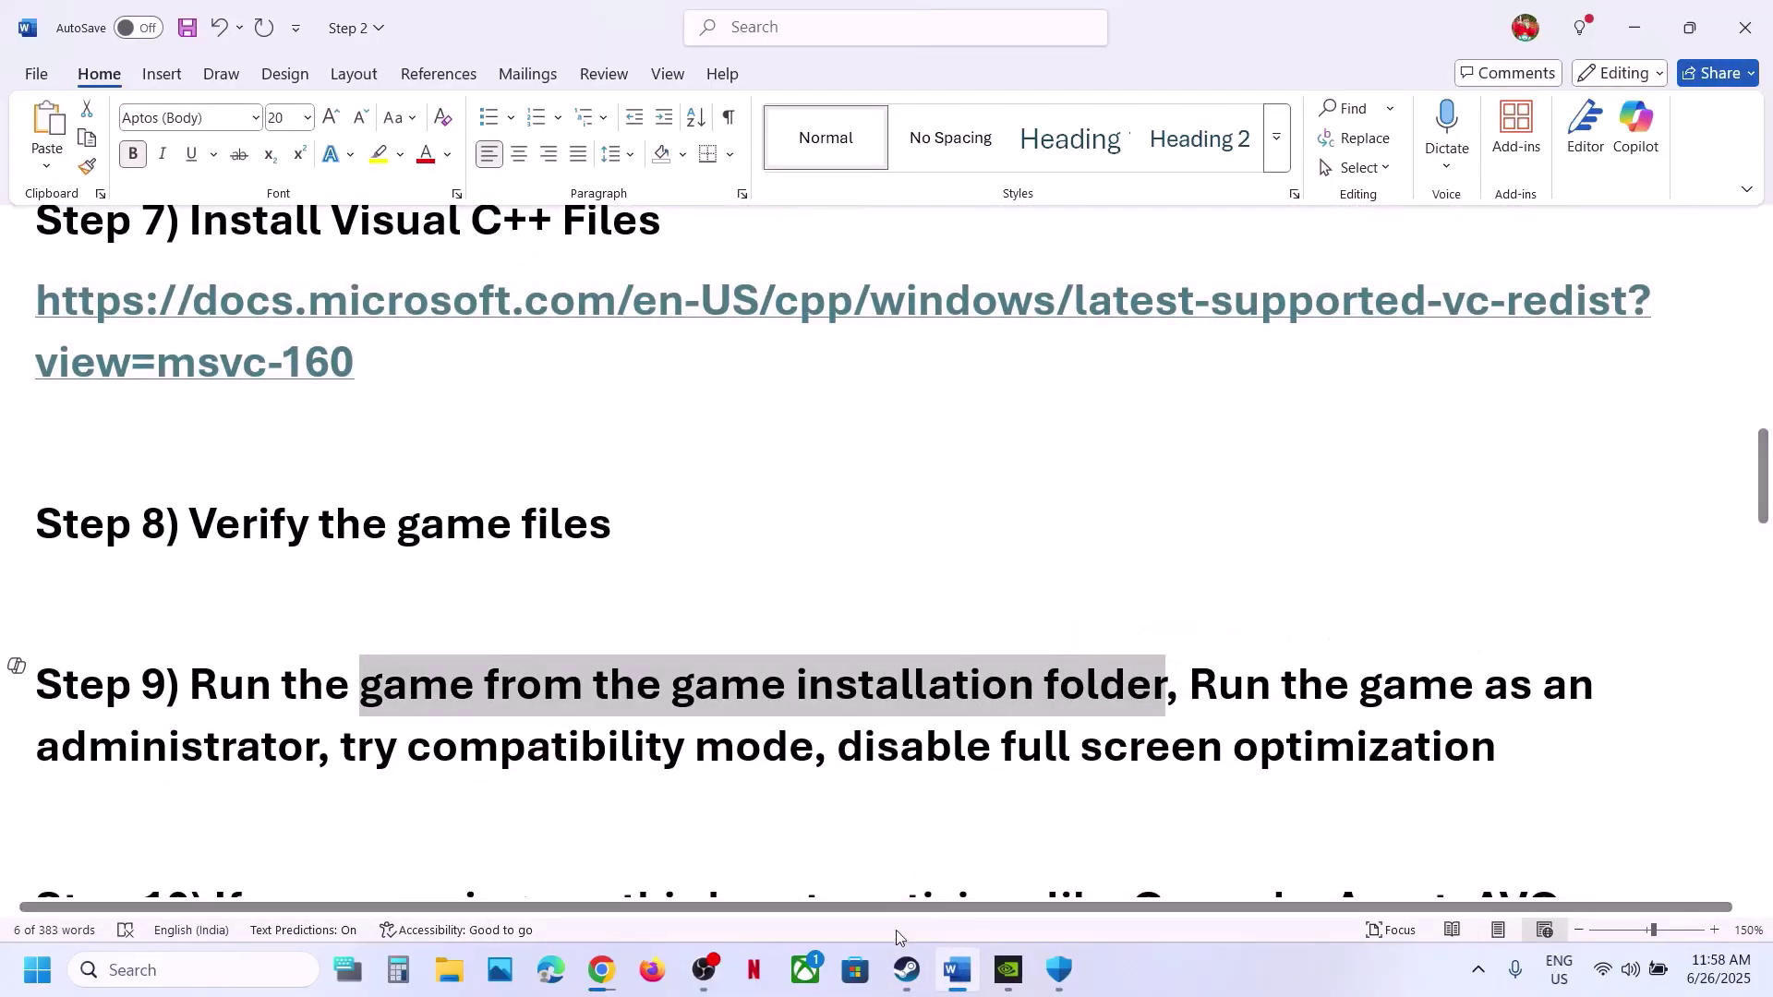
Step: Browse the local files of DEATH STRANDING DIRECTOR'S CUT from Steam and select the ds application in its installation folder
click(906, 970)
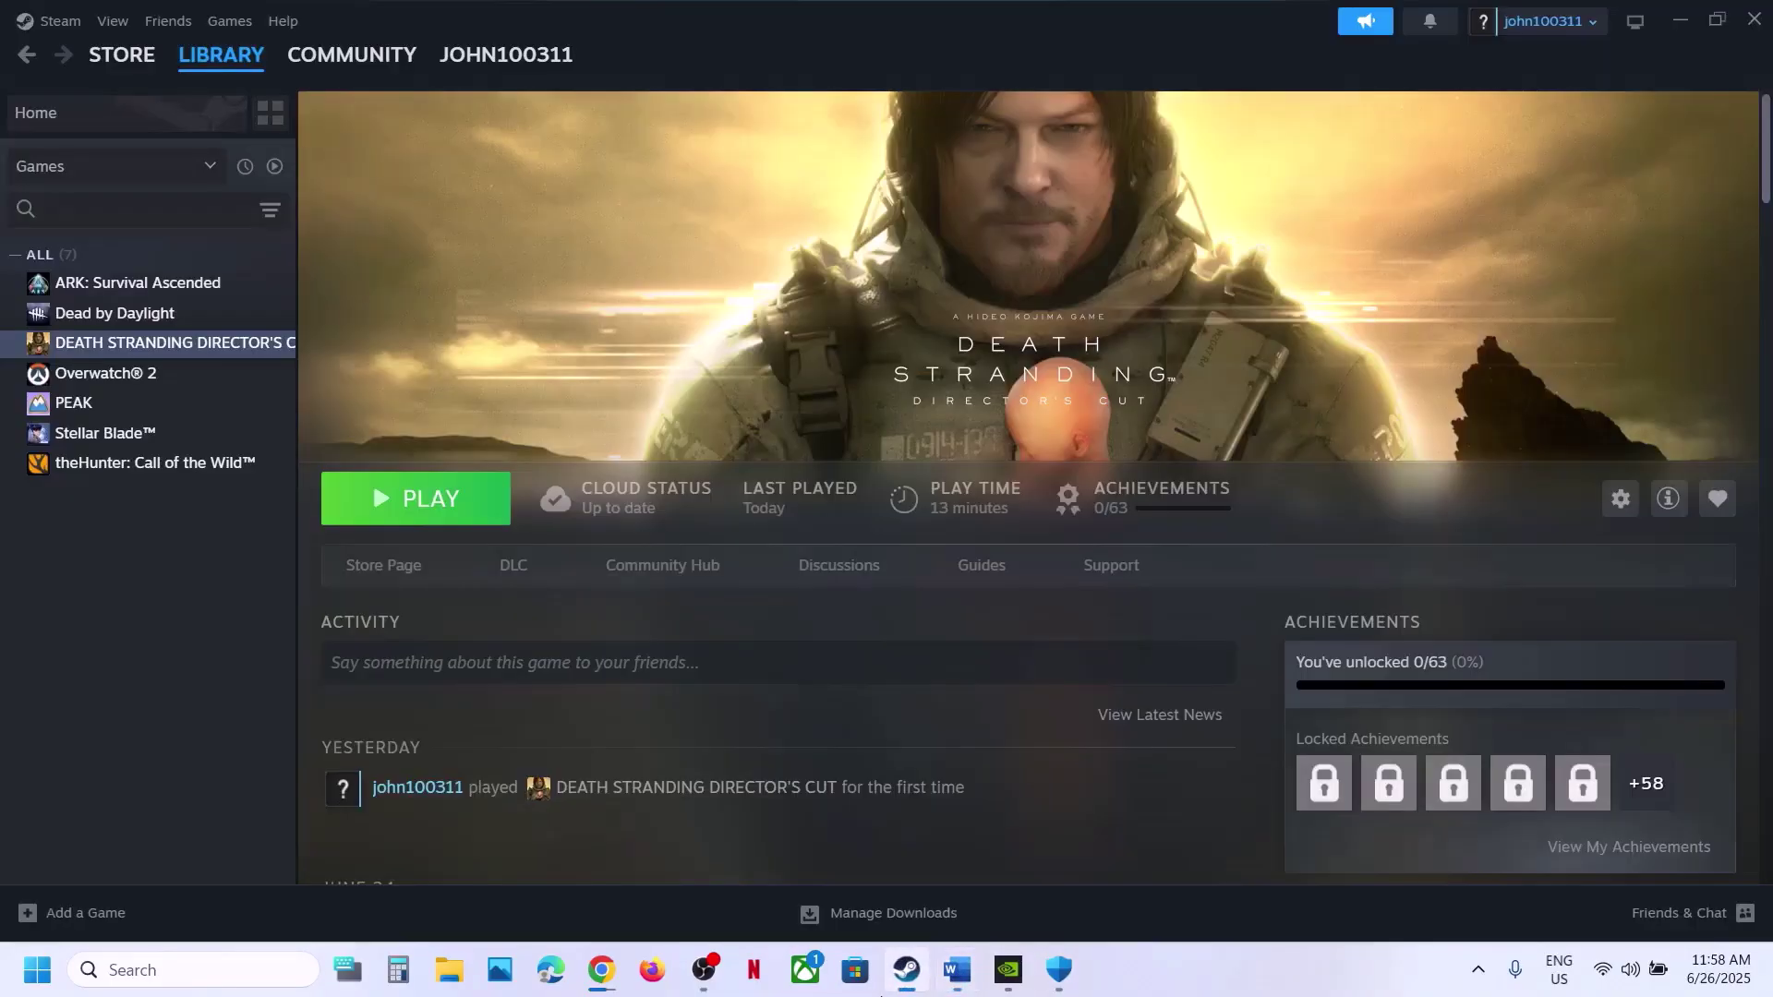
right_click(209, 351)
mouse_move(277, 489)
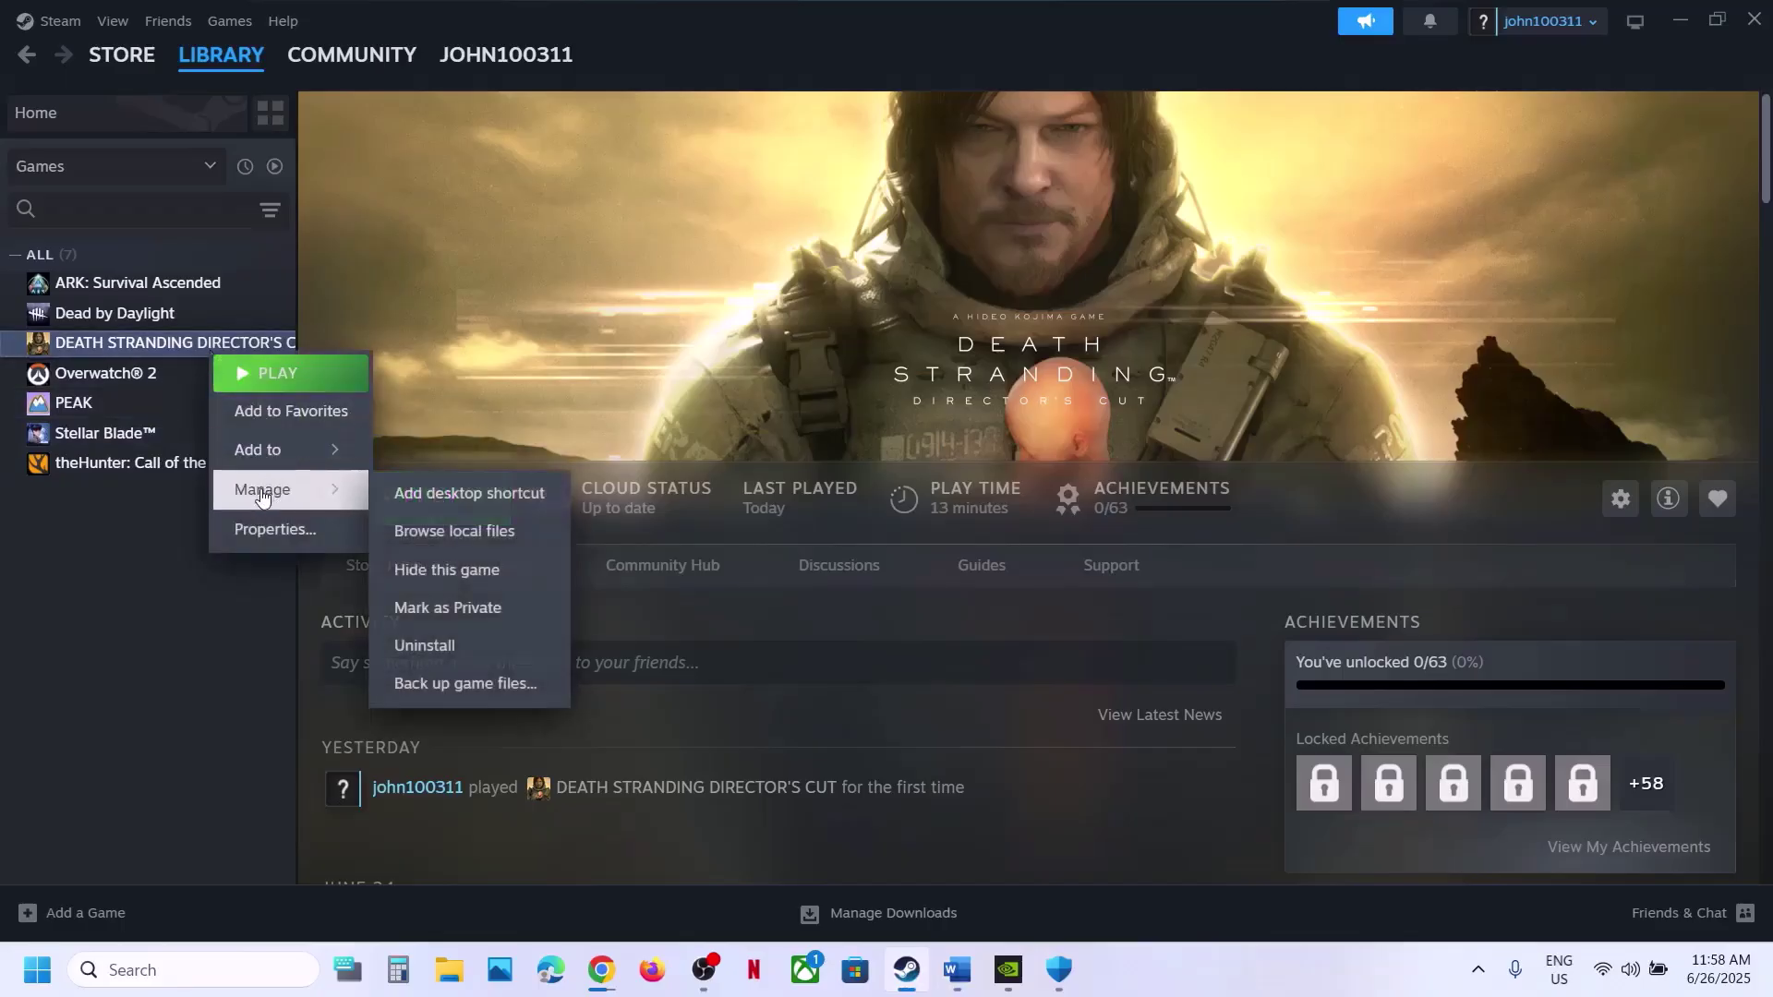
click(471, 534)
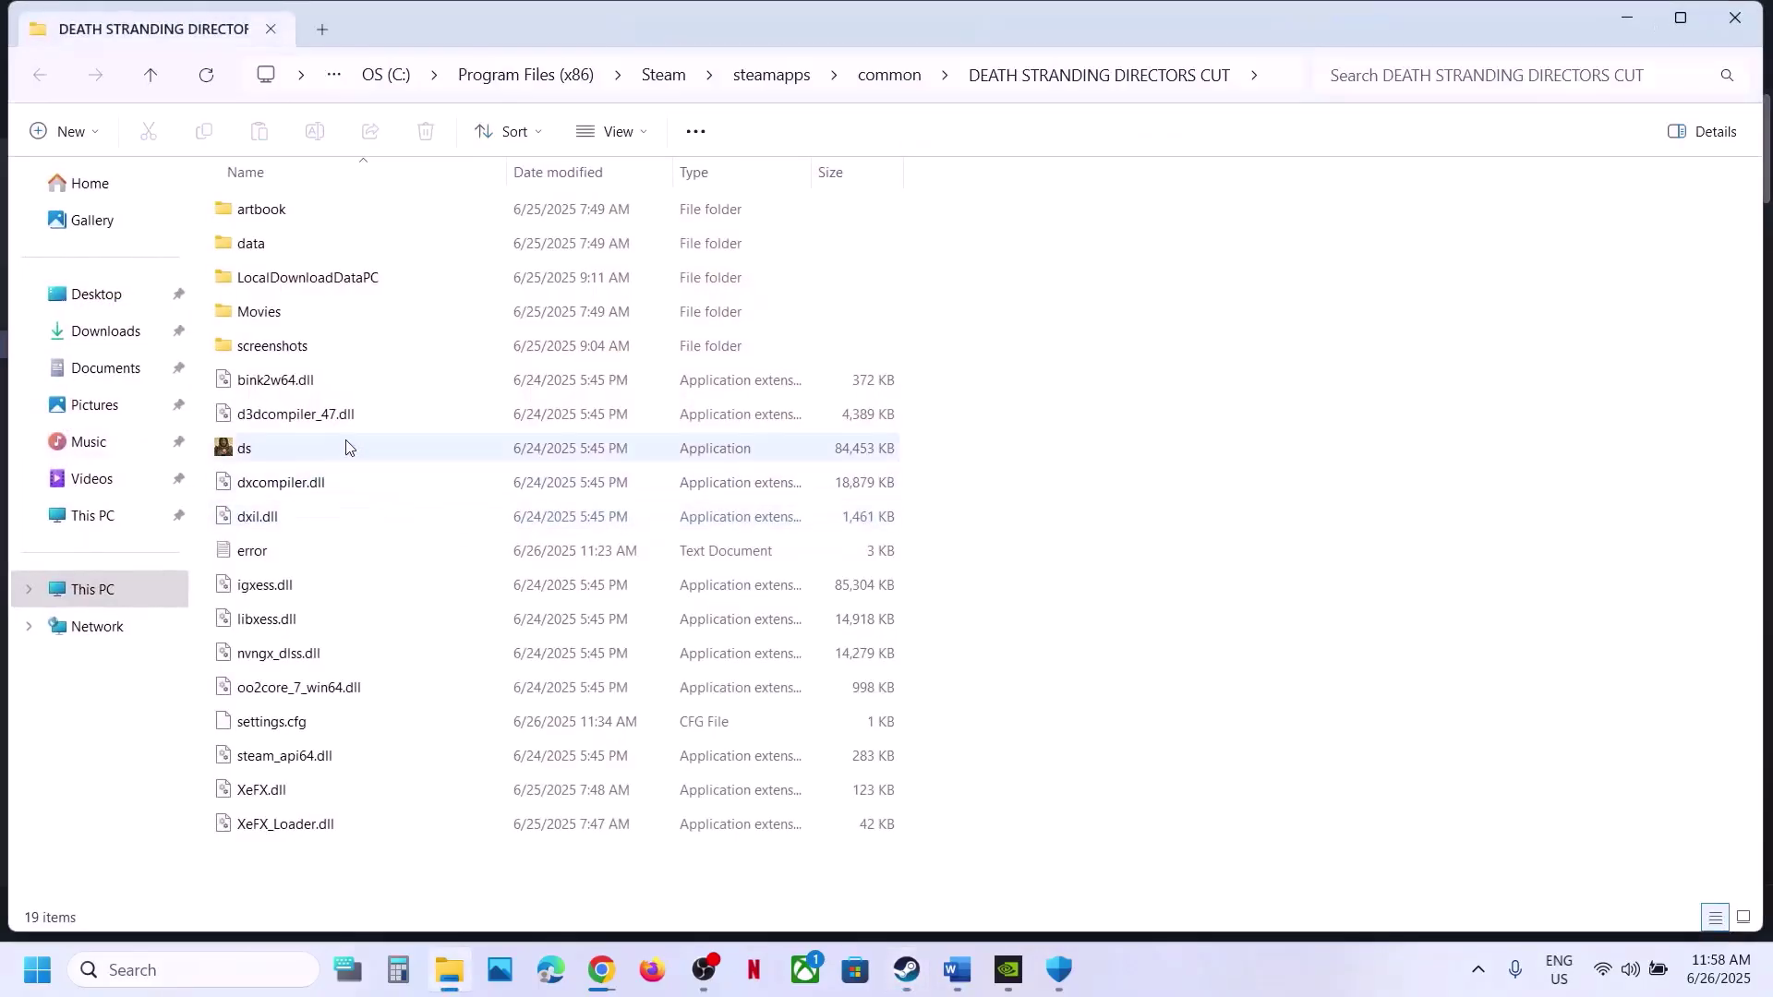
click(294, 453)
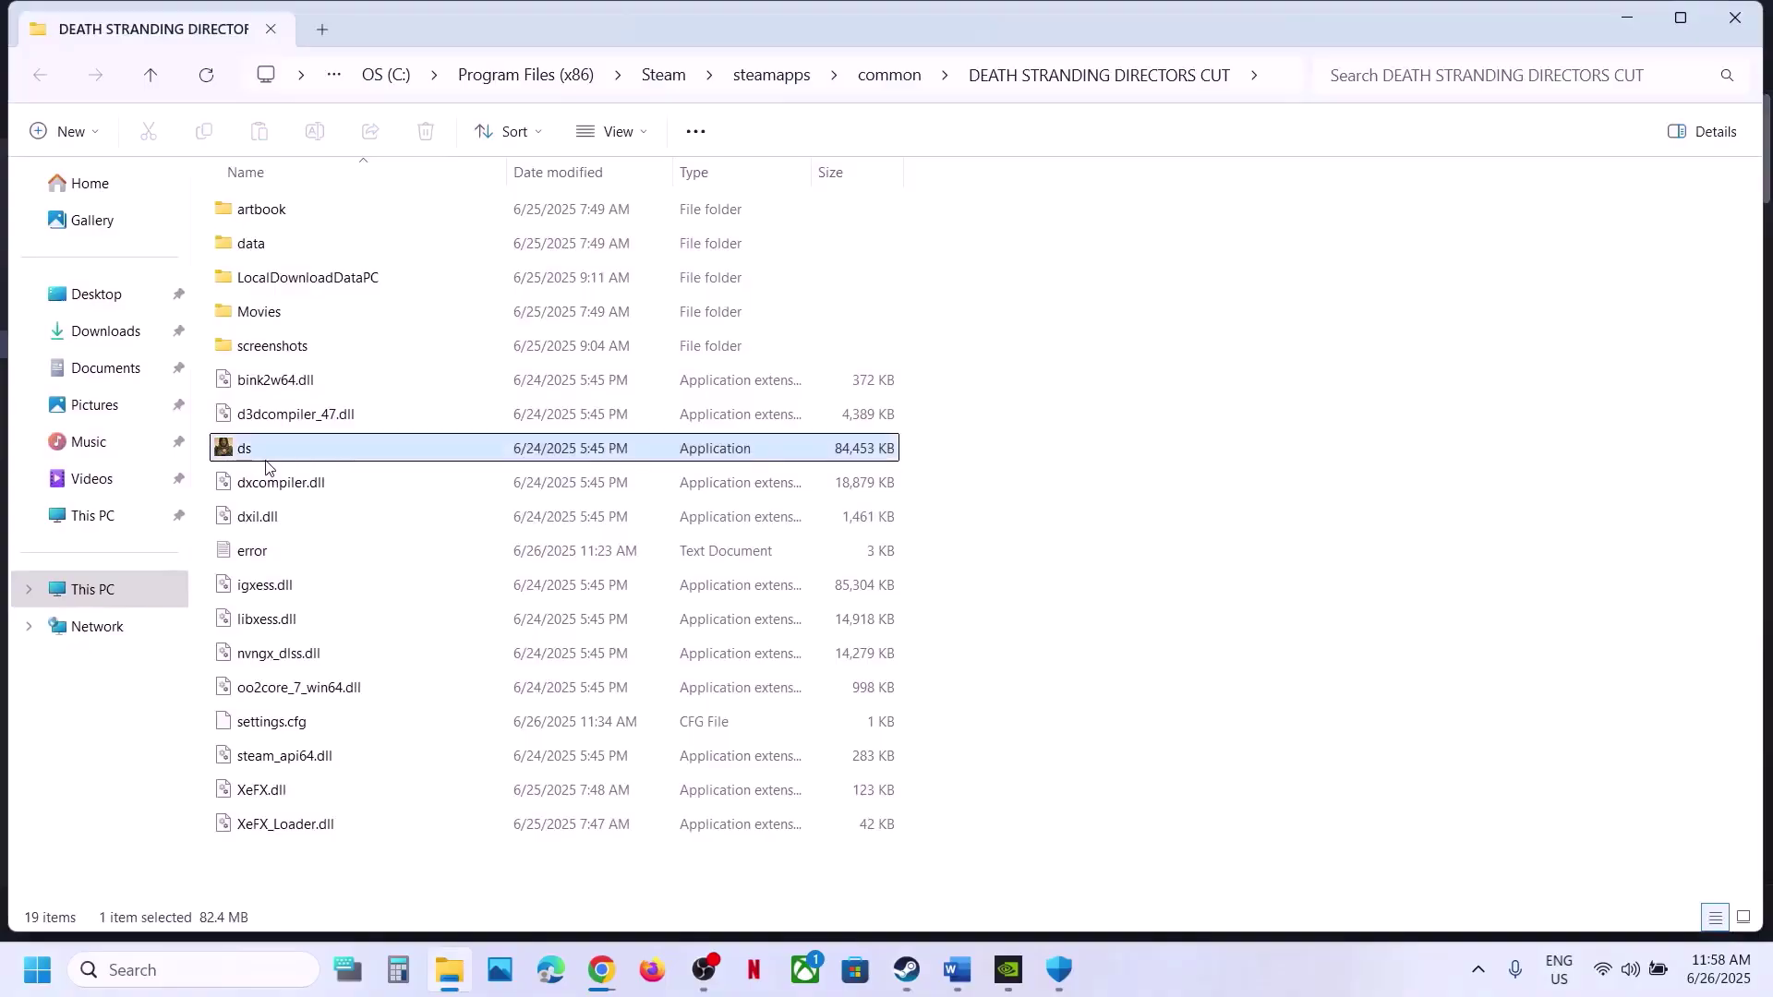
Step: Set the ds application to run as an administrator in its compatibility properties and apply the change
right_click(314, 457)
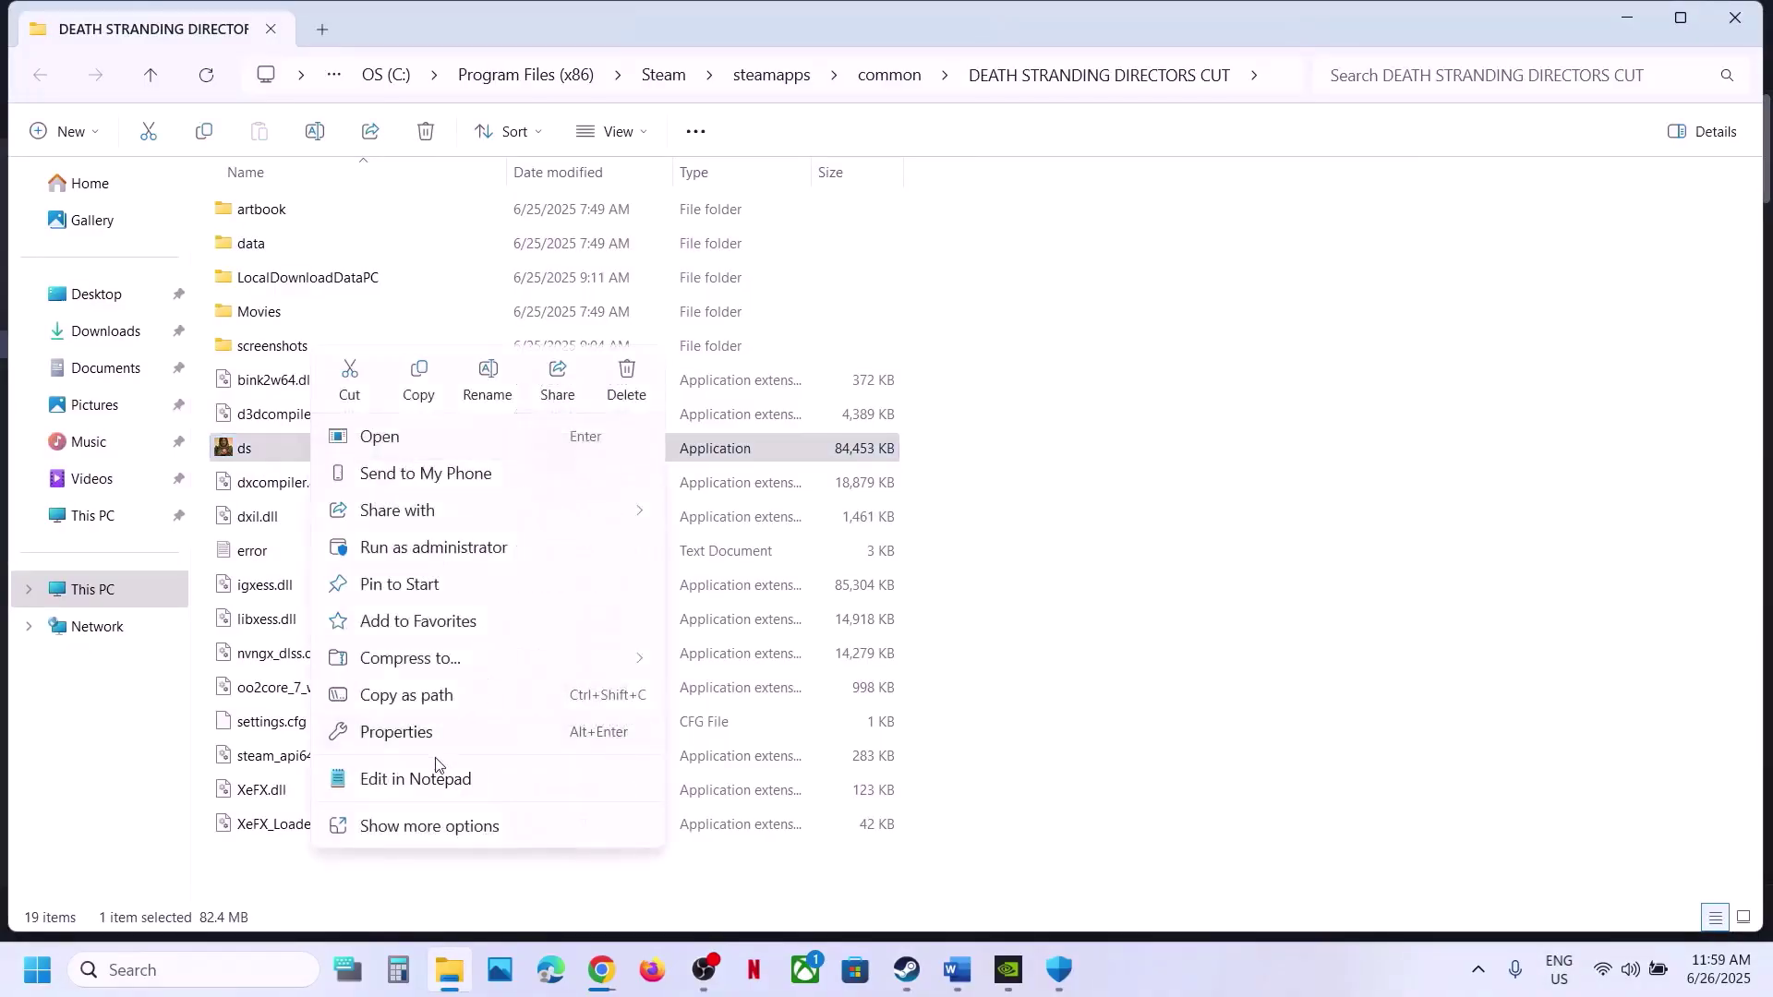
click(417, 739)
click(556, 366)
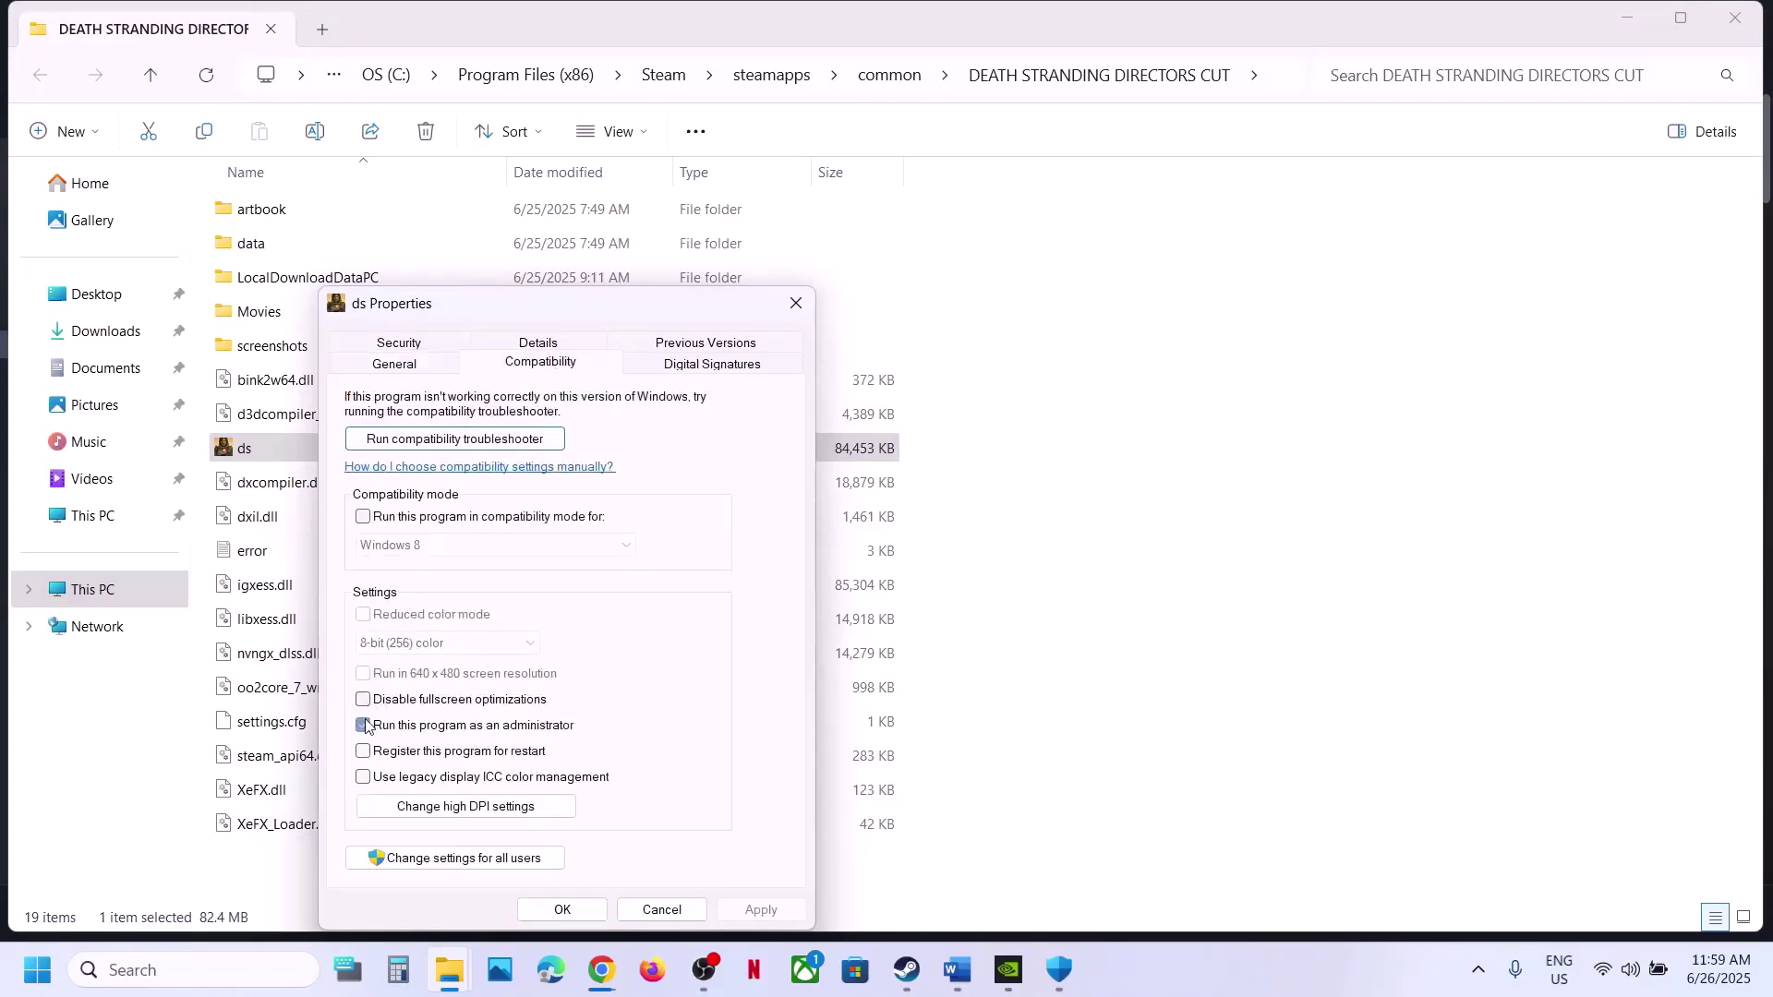
click(752, 910)
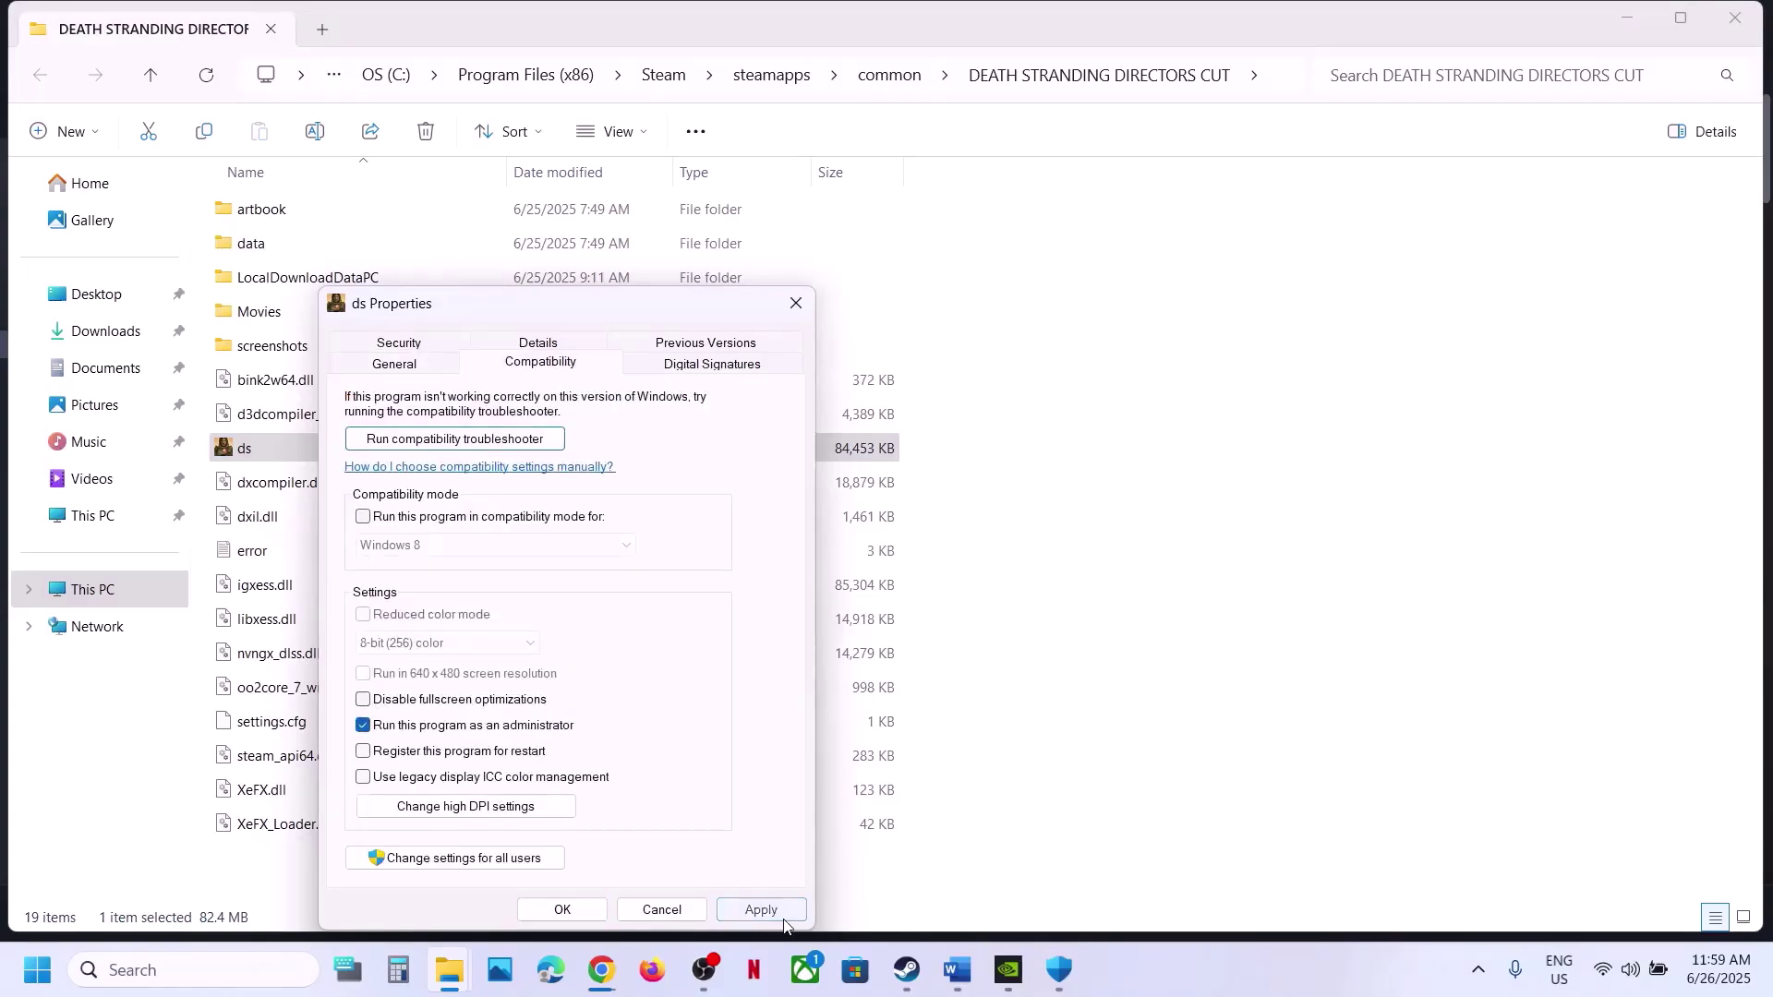
click(582, 910)
Step: Reopen the ds application's compatibility properties and apply compatibility mode for Windows 8
right_click(321, 456)
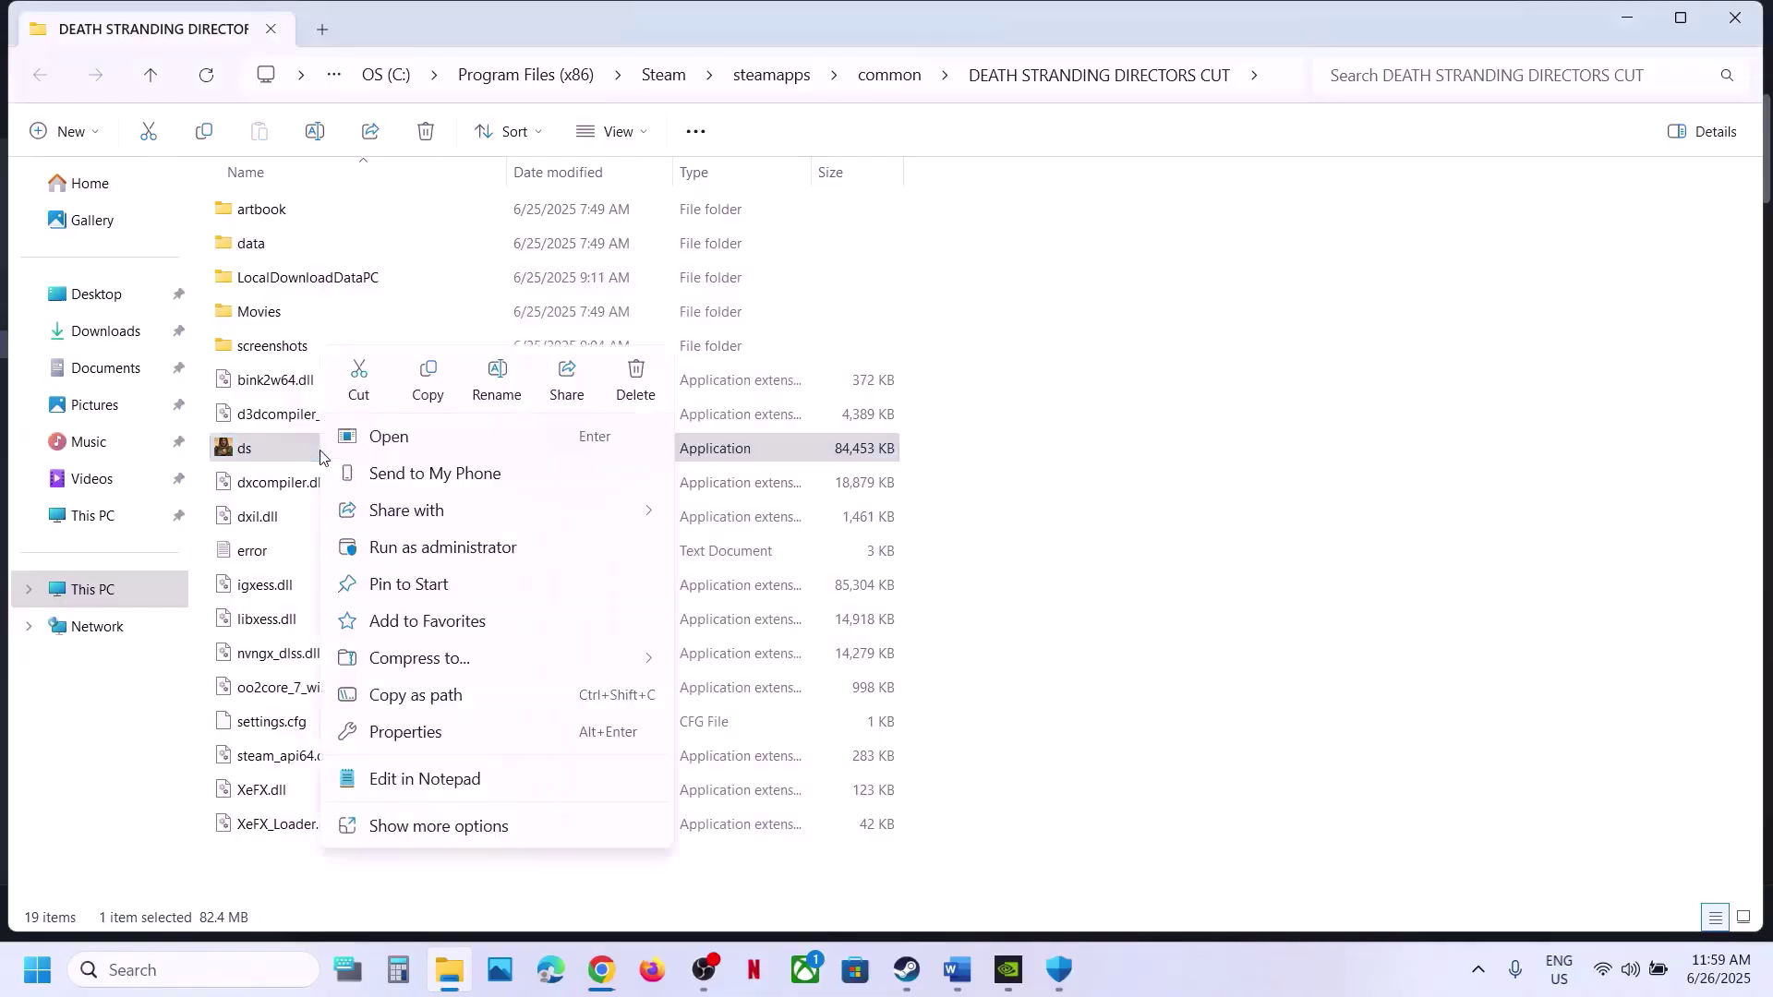
click(431, 733)
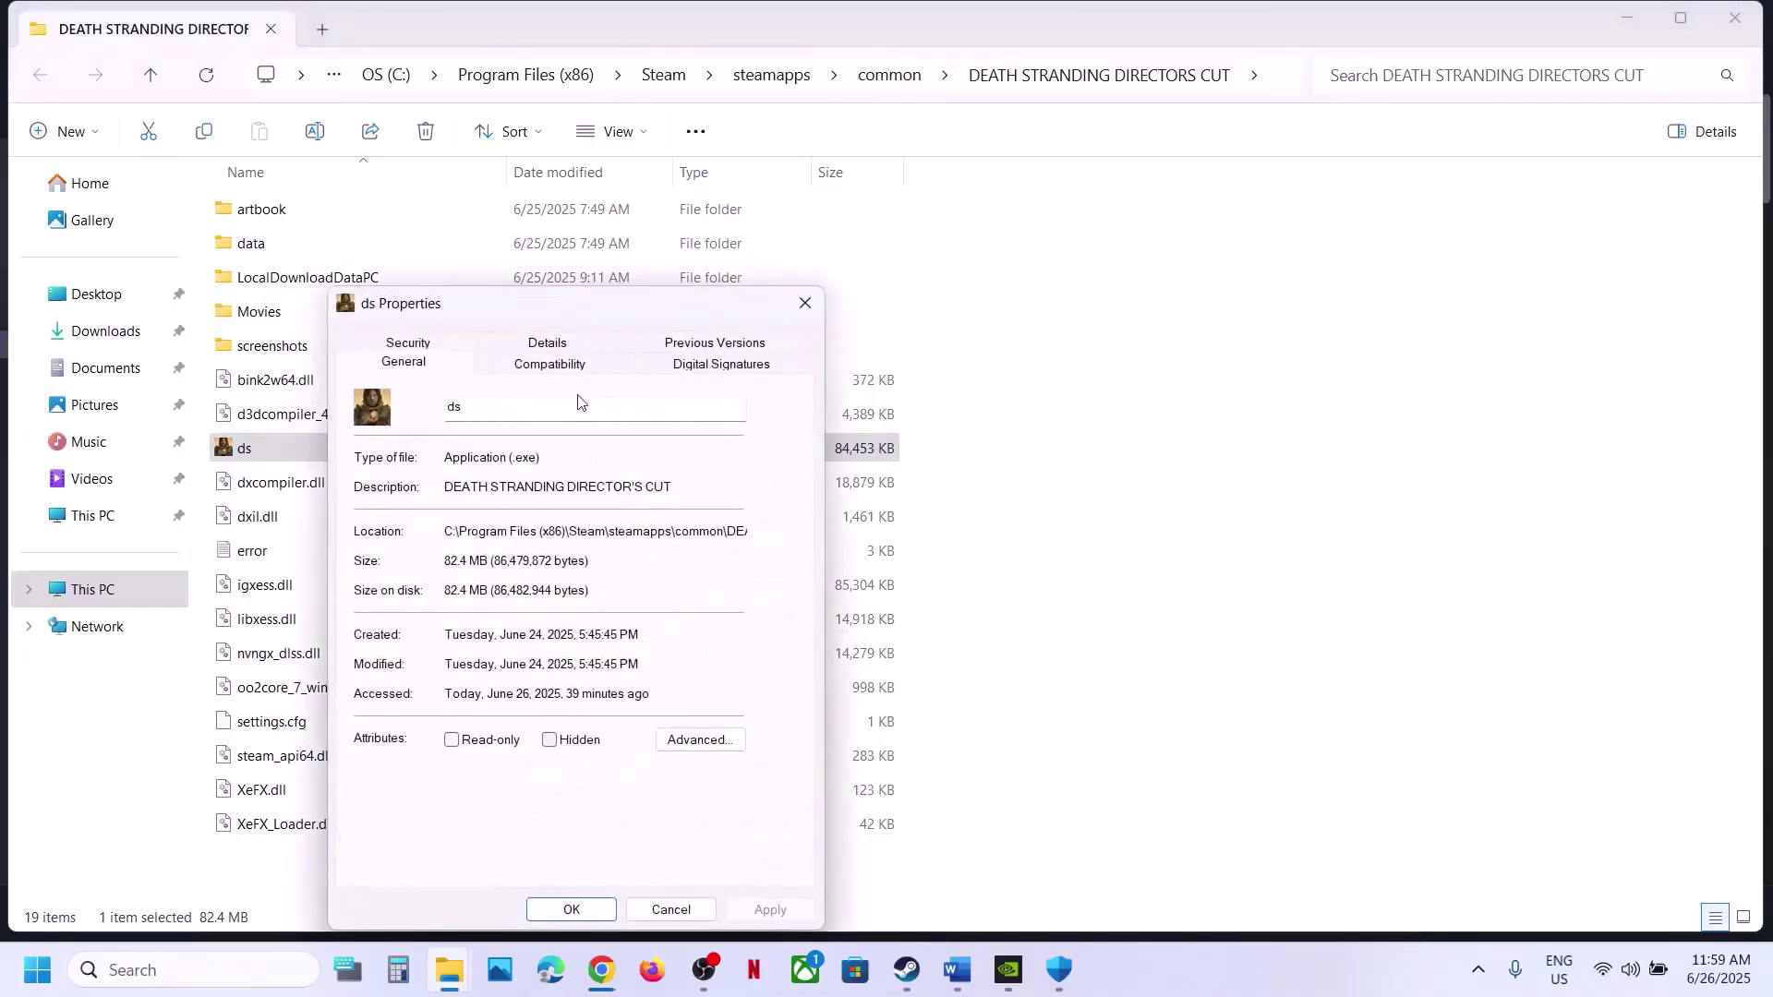
click(556, 365)
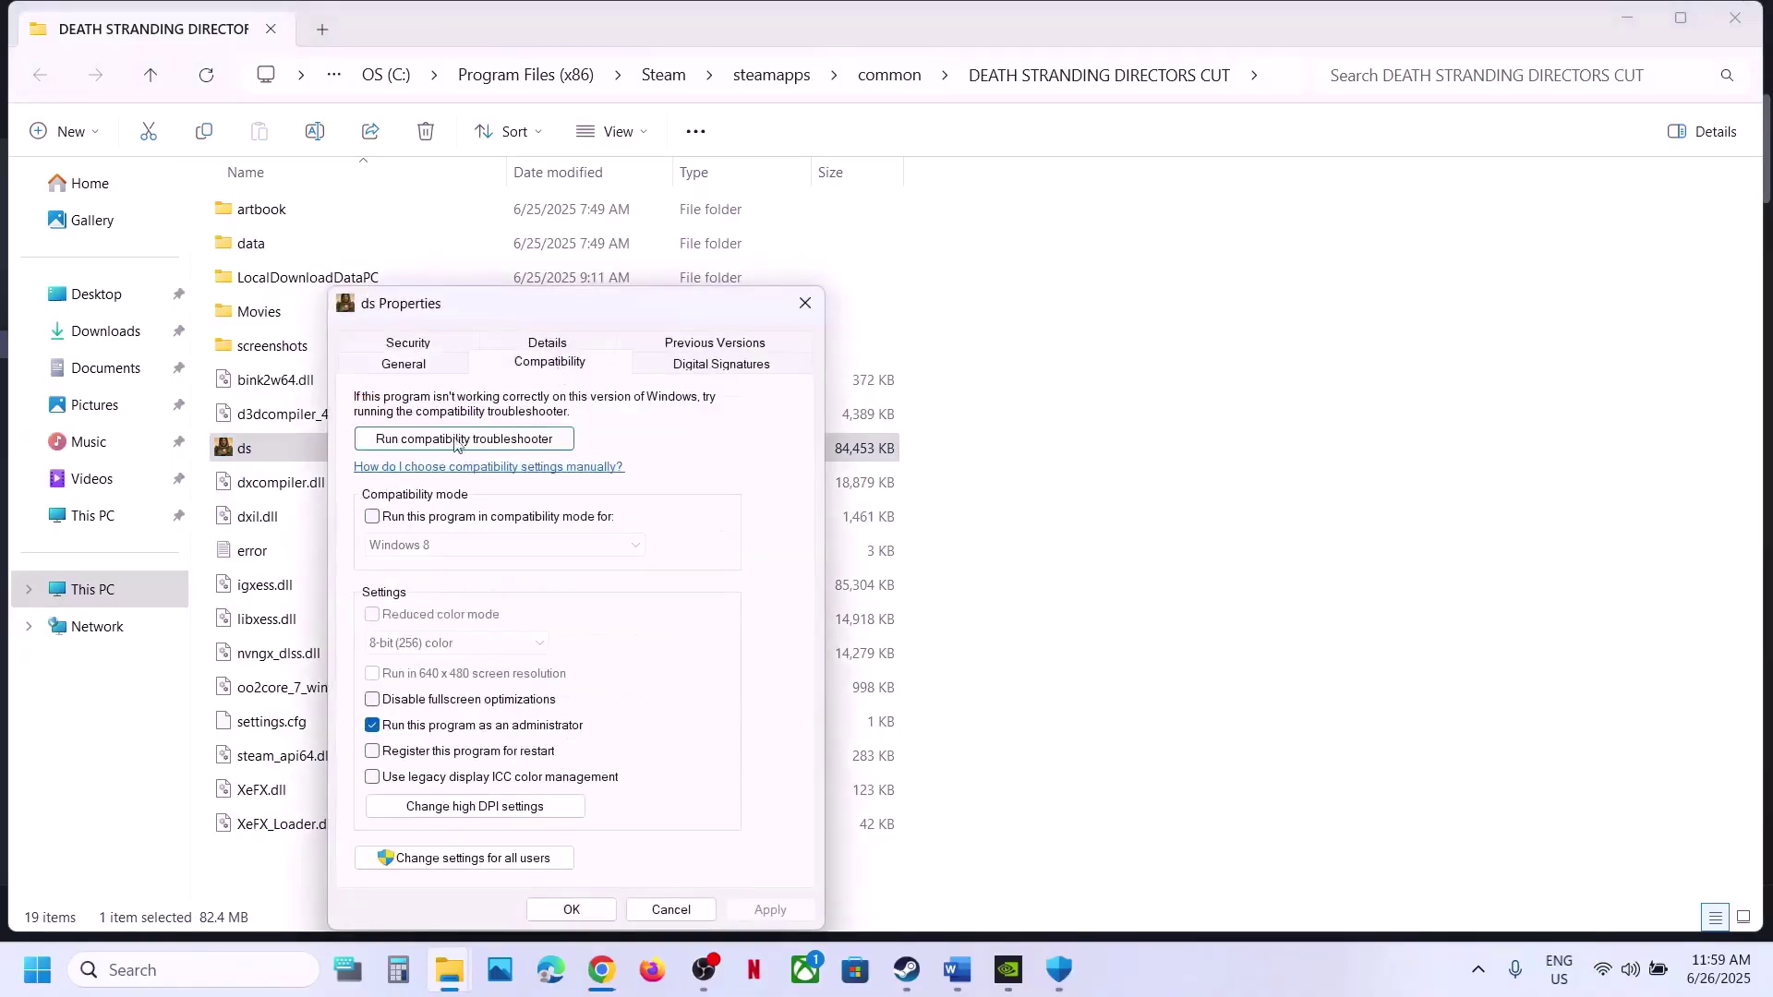
click(374, 518)
click(770, 909)
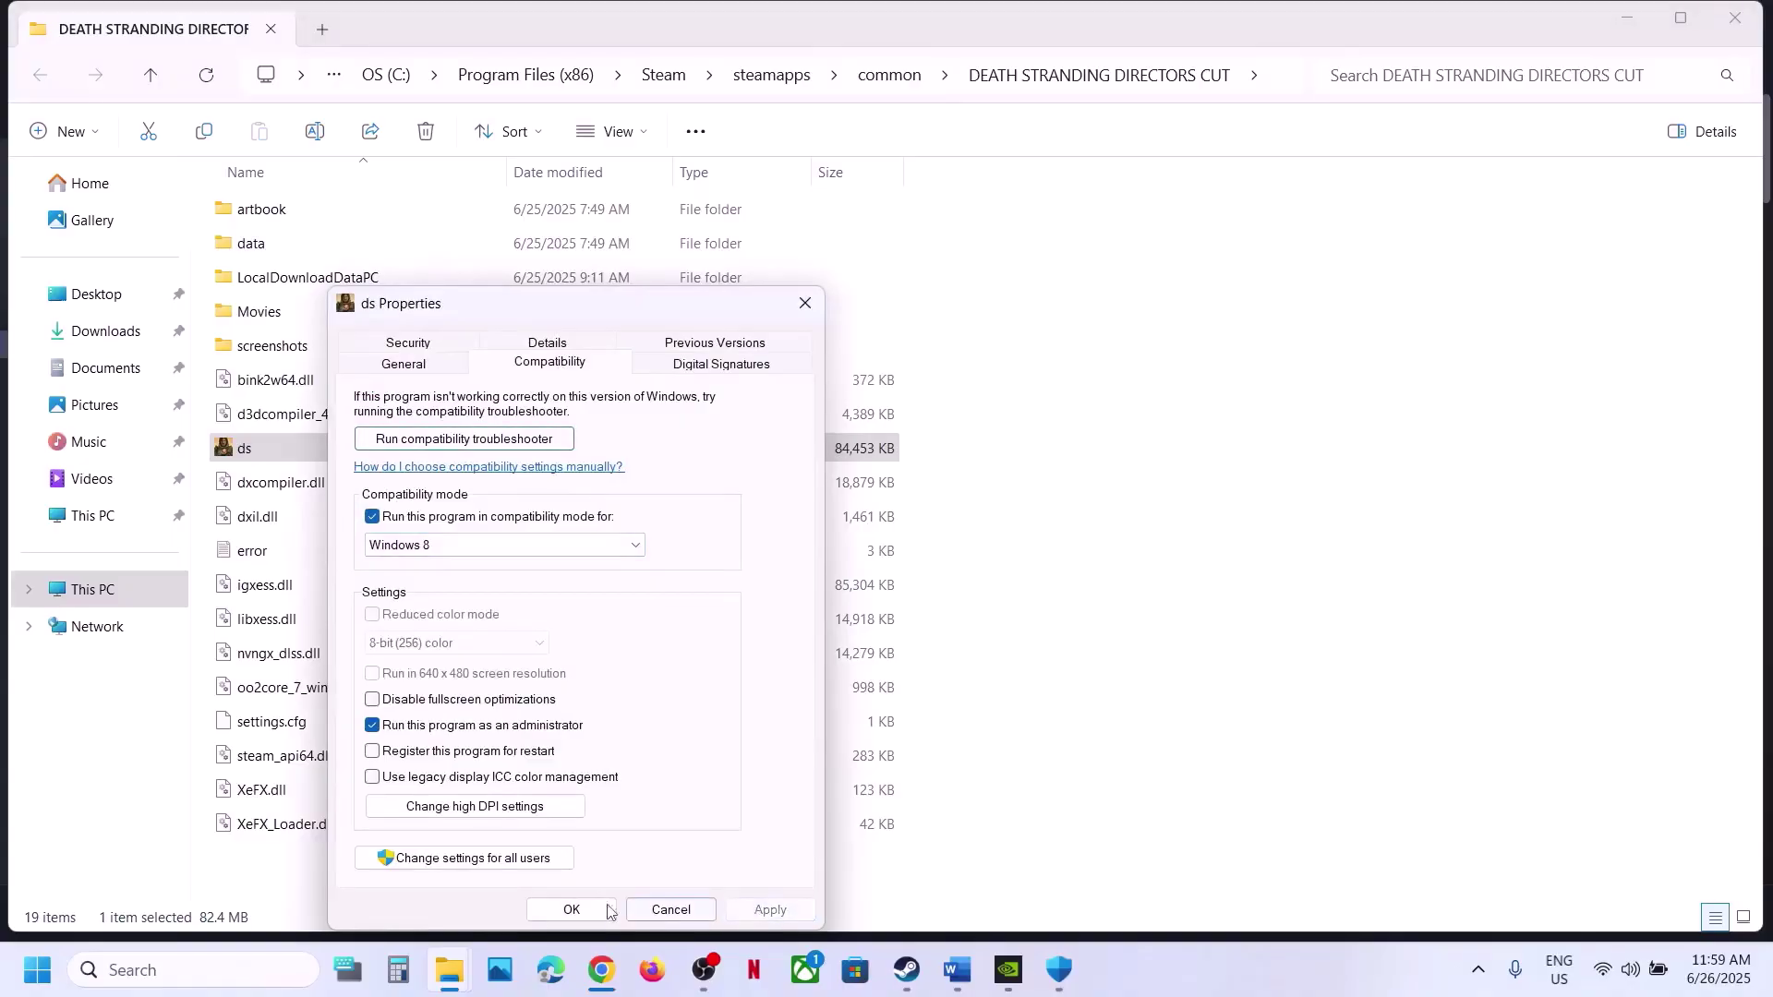
Step: Switch the ds application's compatibility mode to Windows 7, disable fullscreen optimizations, and apply the settings
click(487, 545)
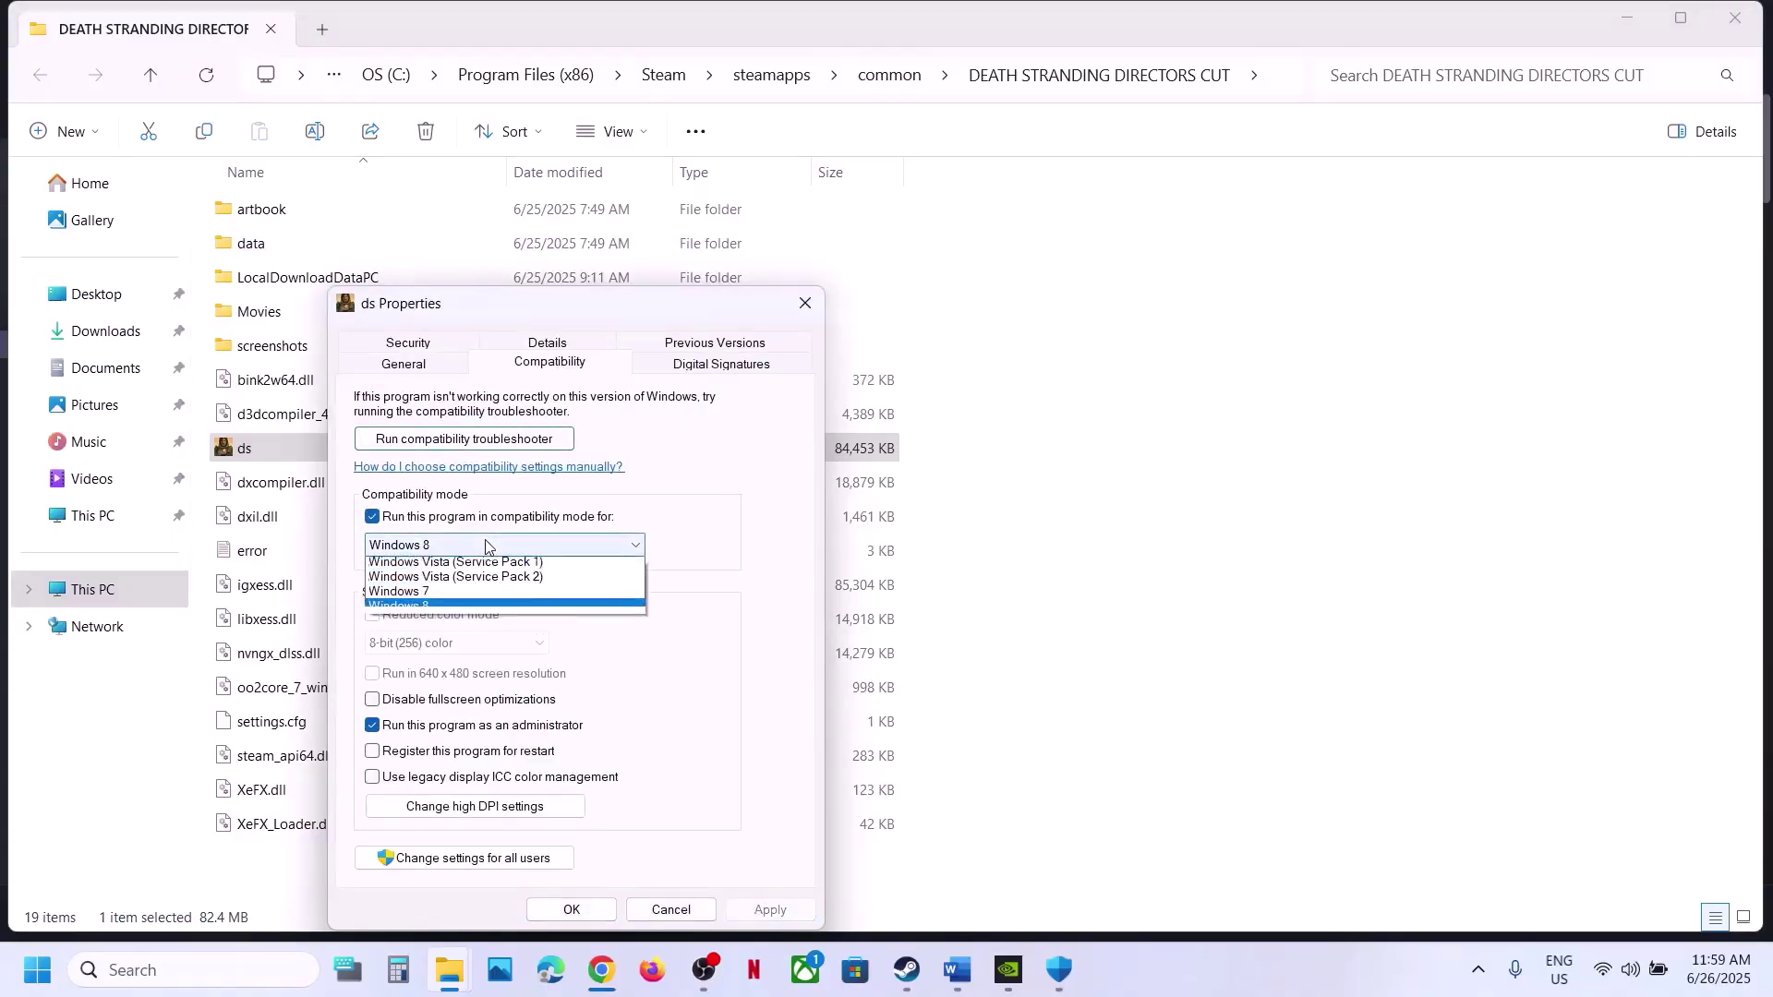
click(433, 610)
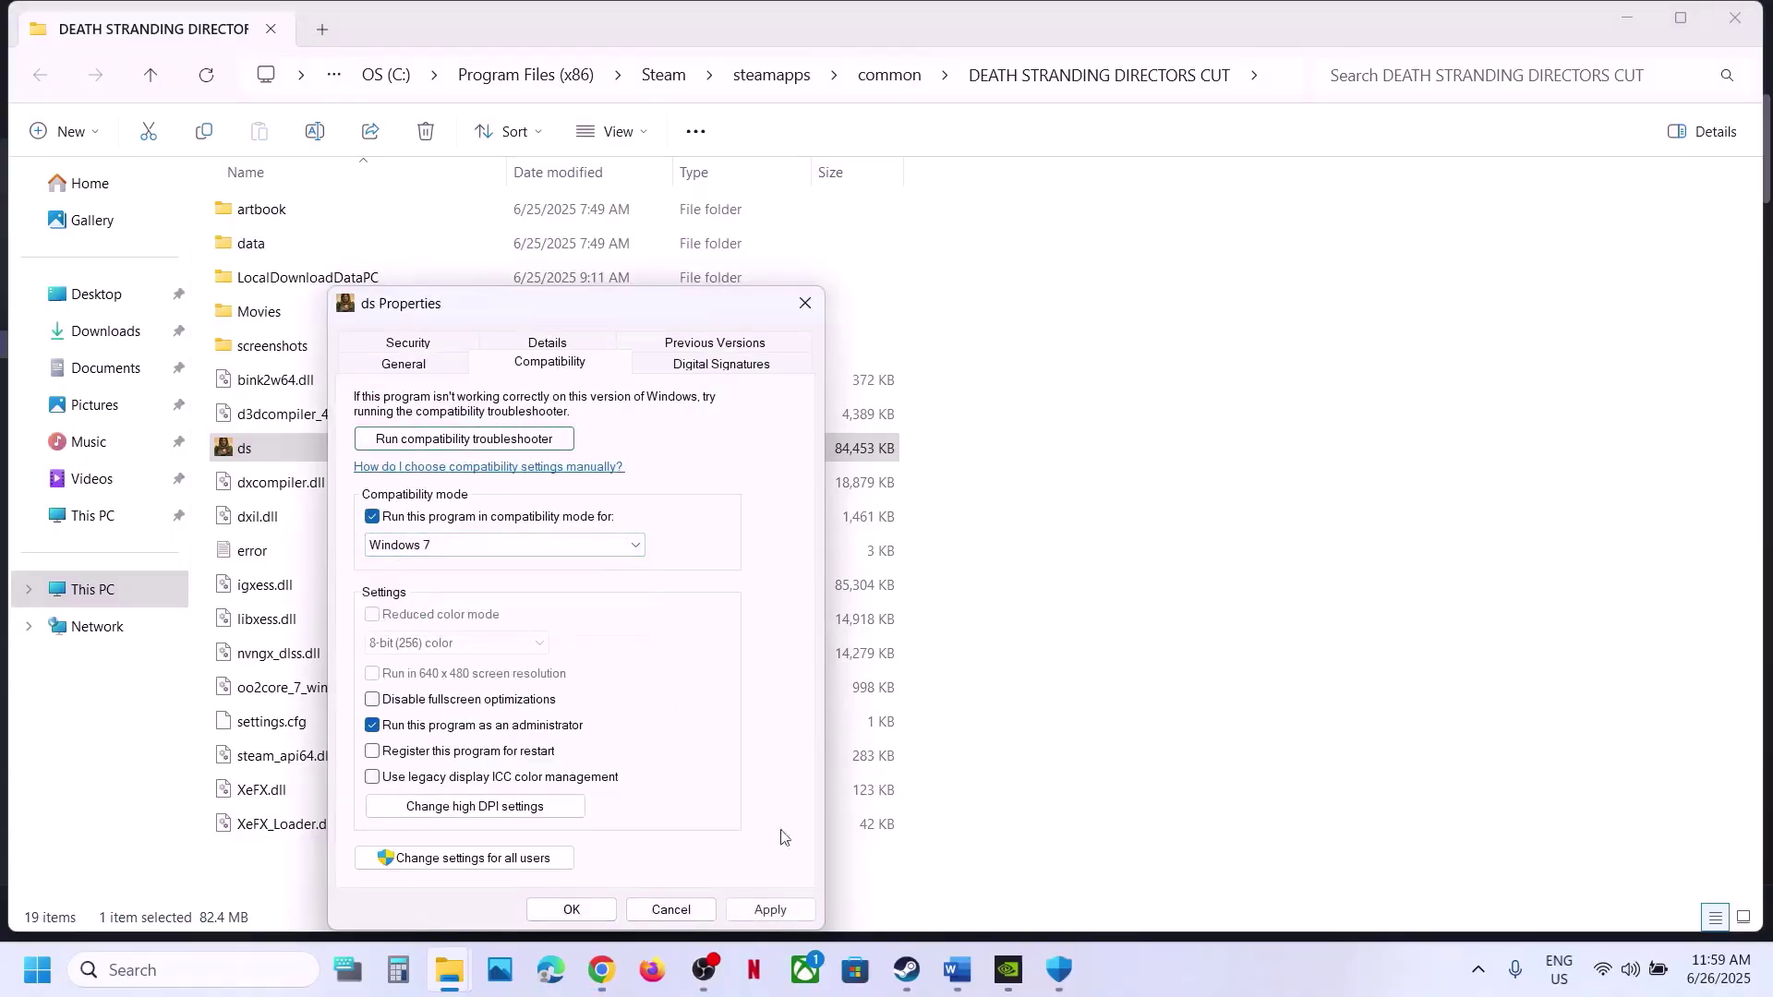
click(772, 910)
click(771, 908)
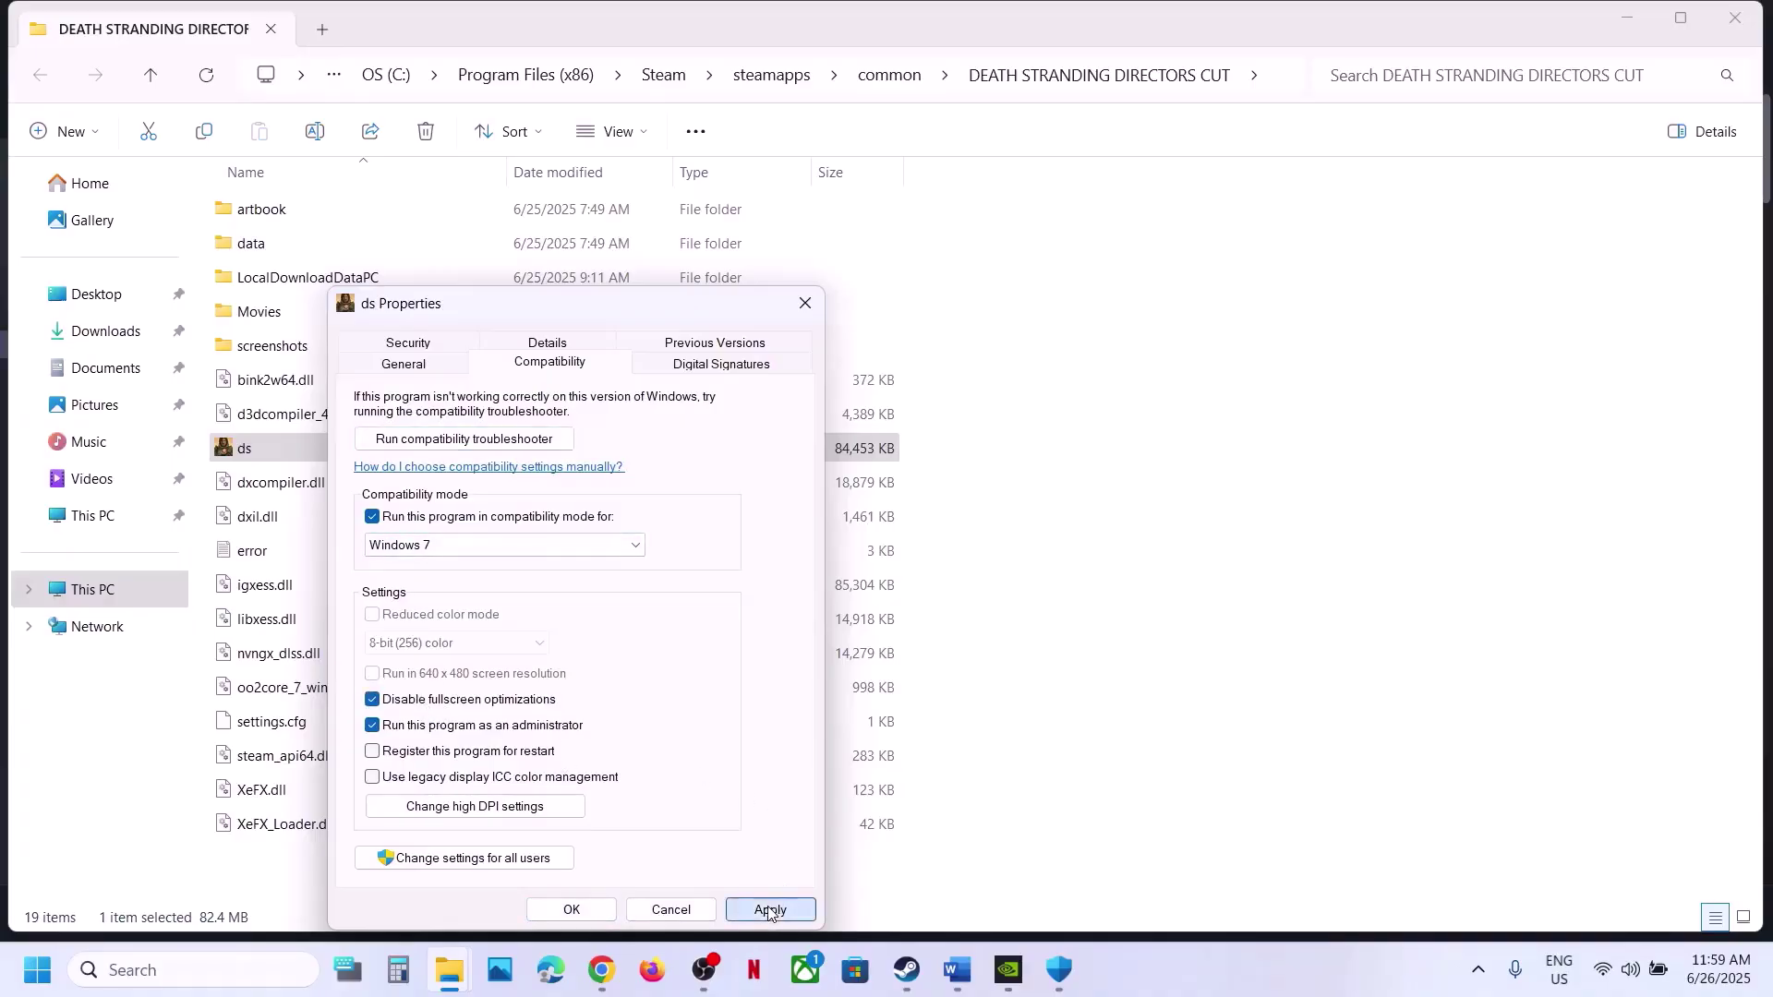
click(573, 911)
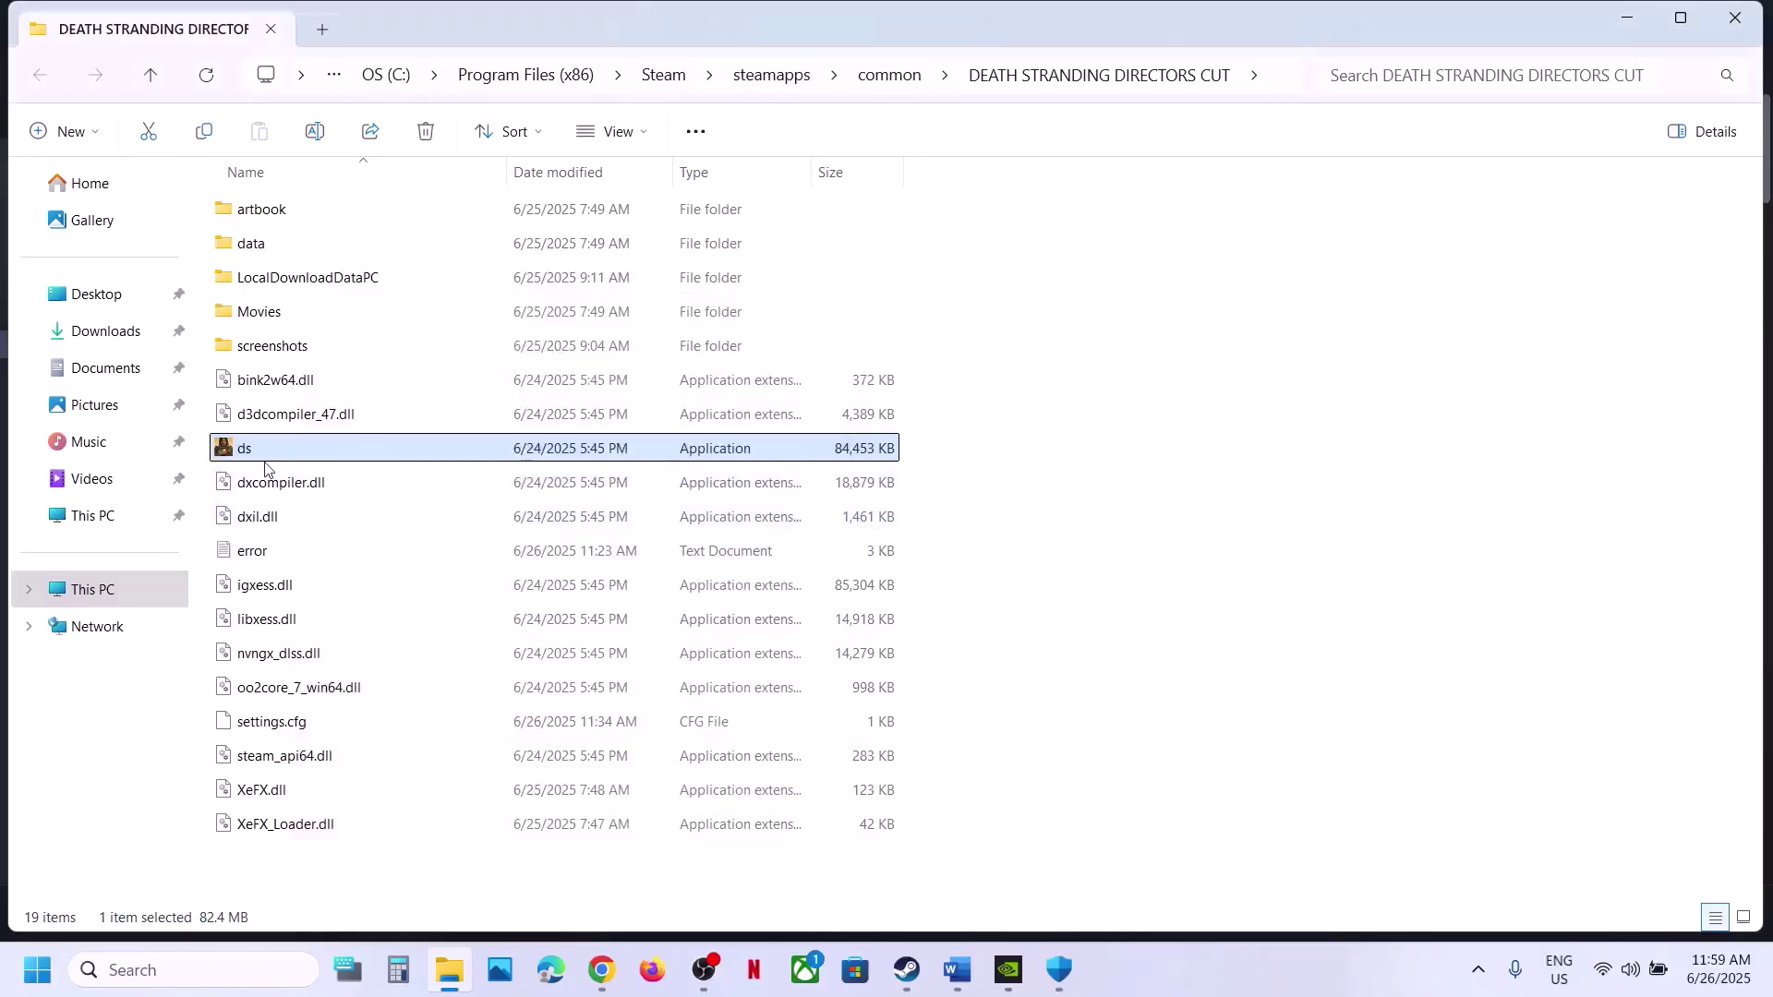
Step: Clear the ds application's compatibility mode, fullscreen optimization and run-as-administrator options and apply the change
right_click(265, 467)
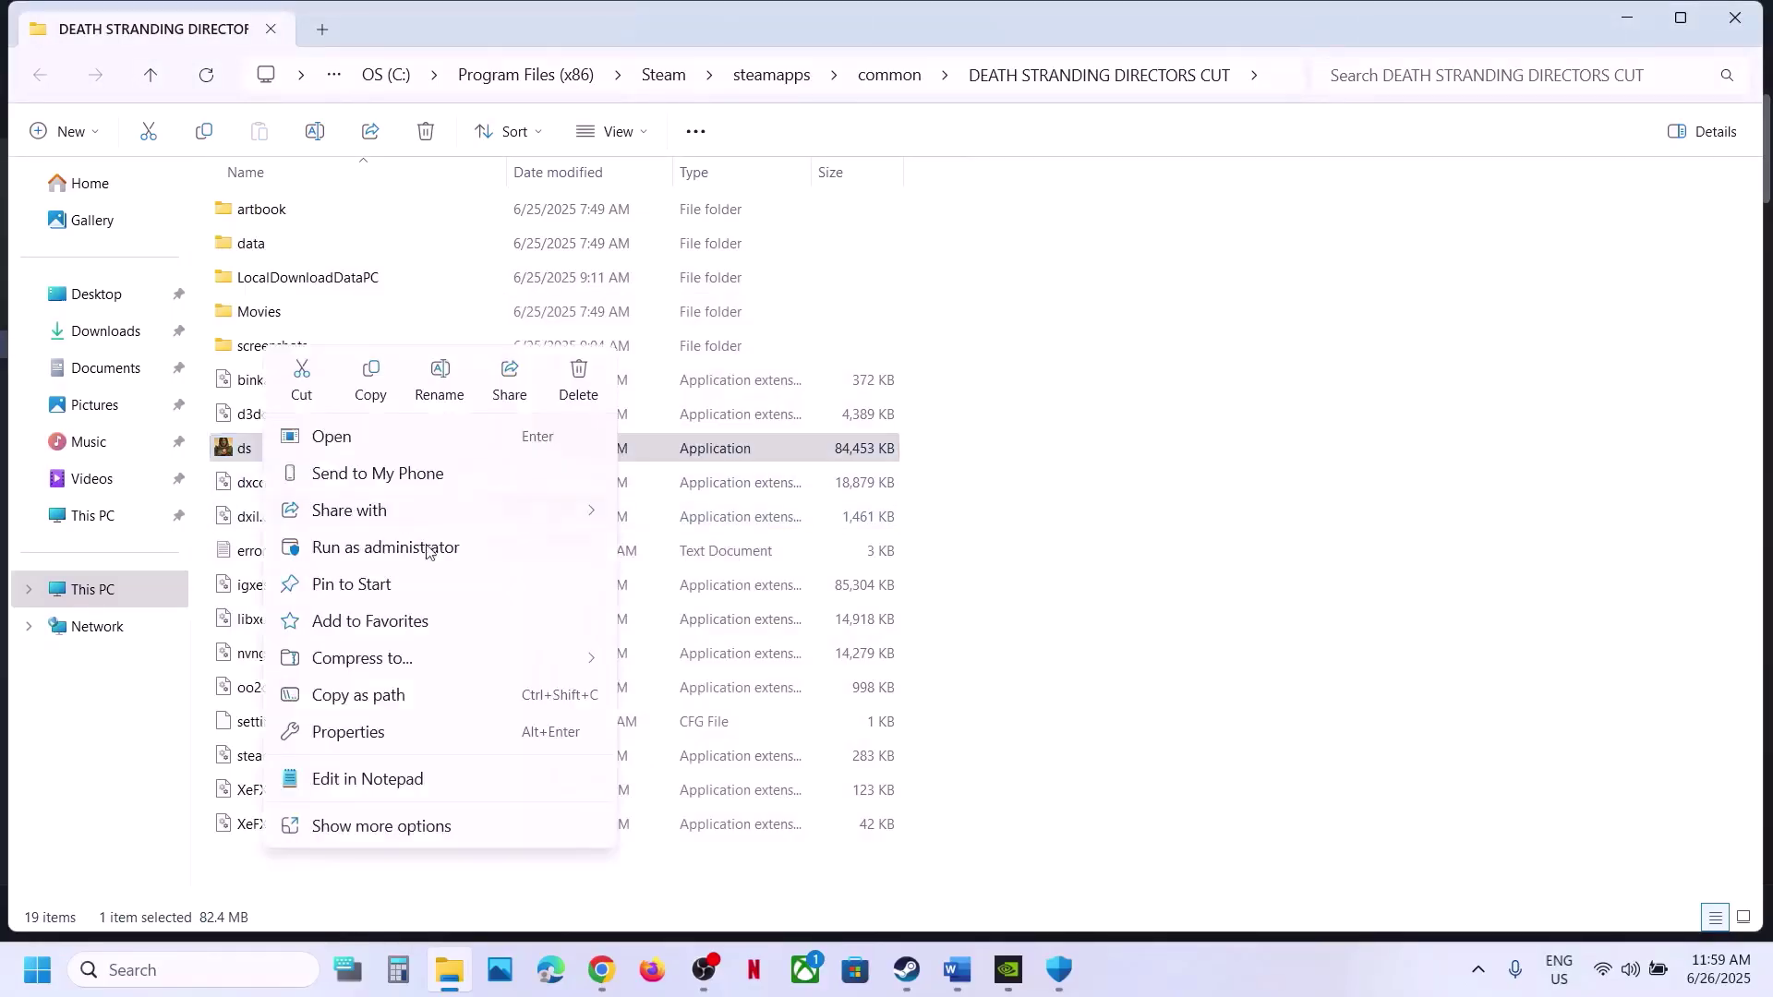
click(372, 729)
click(492, 369)
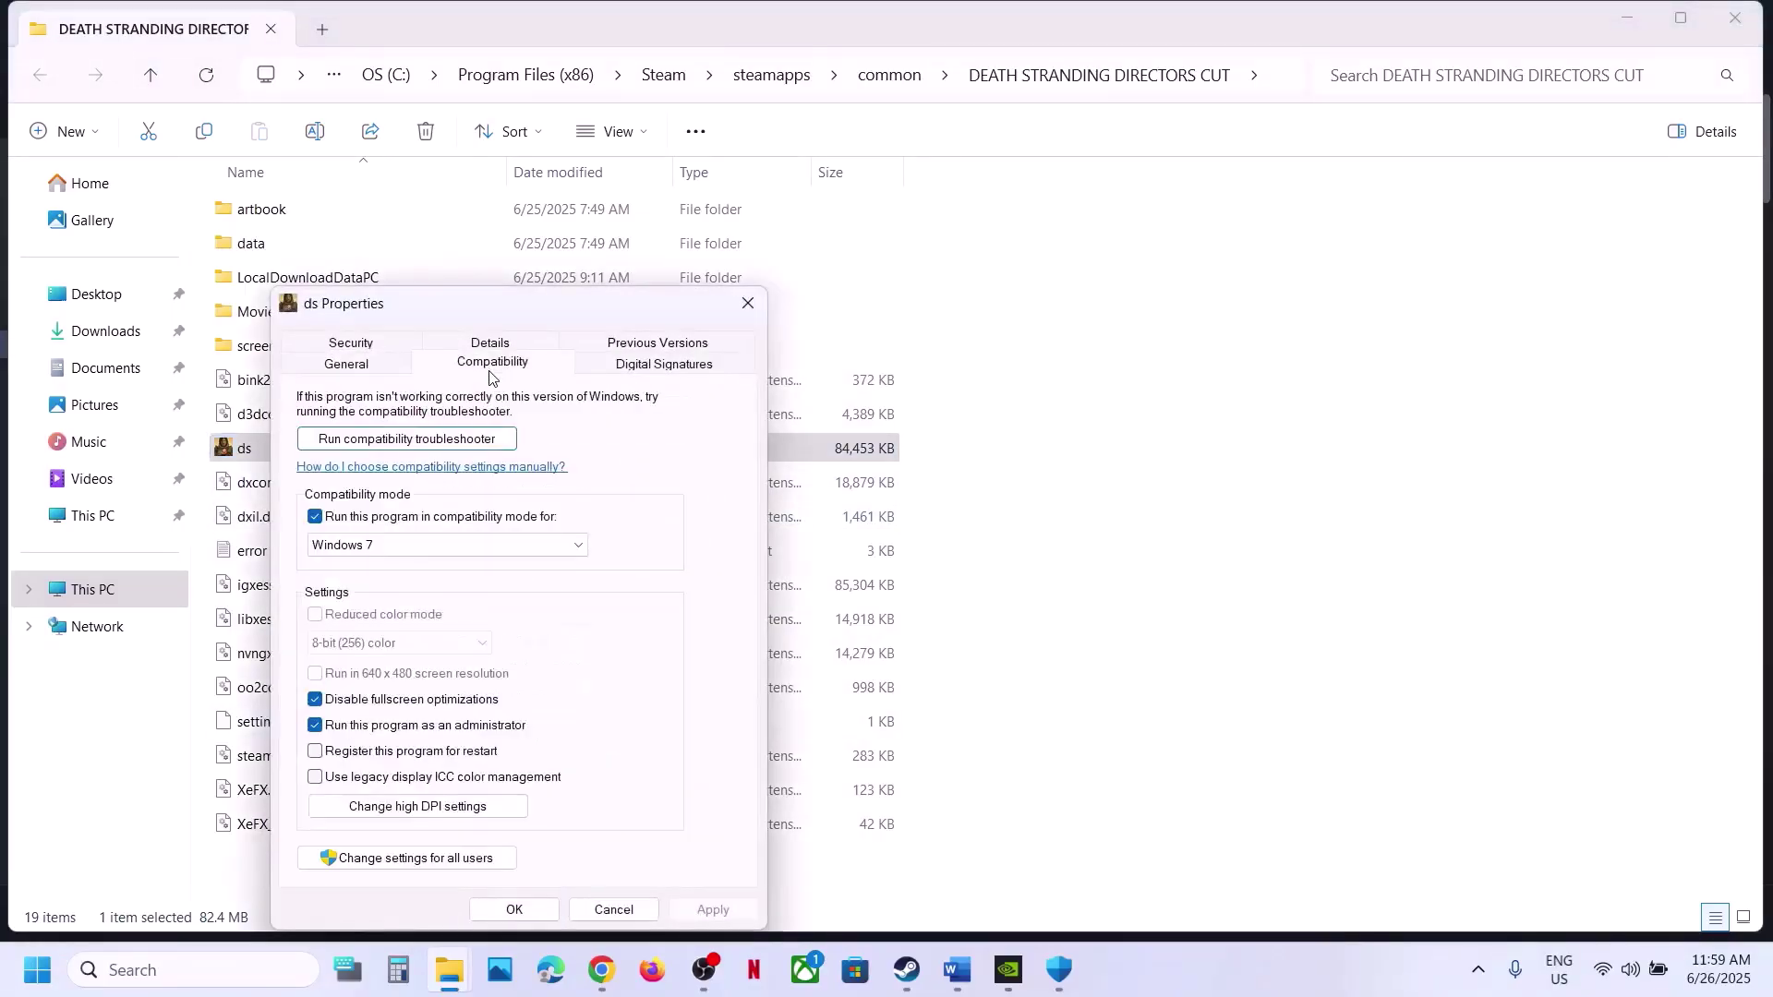
click(316, 520)
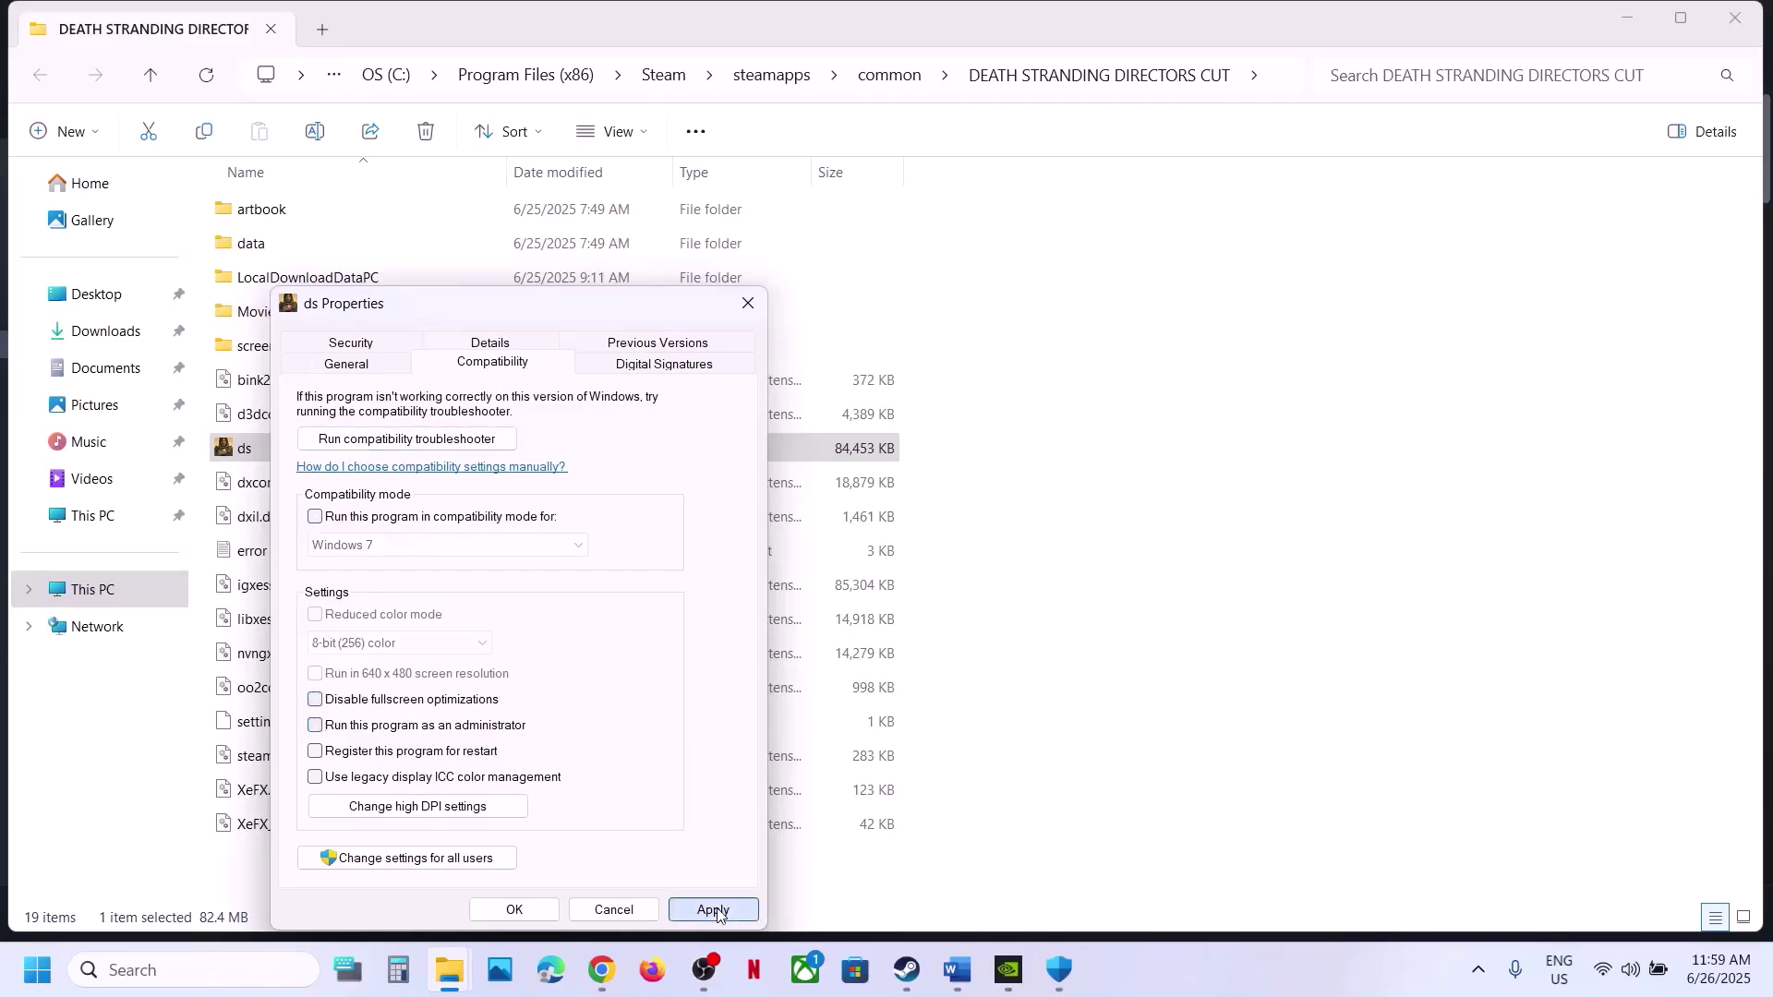
click(510, 909)
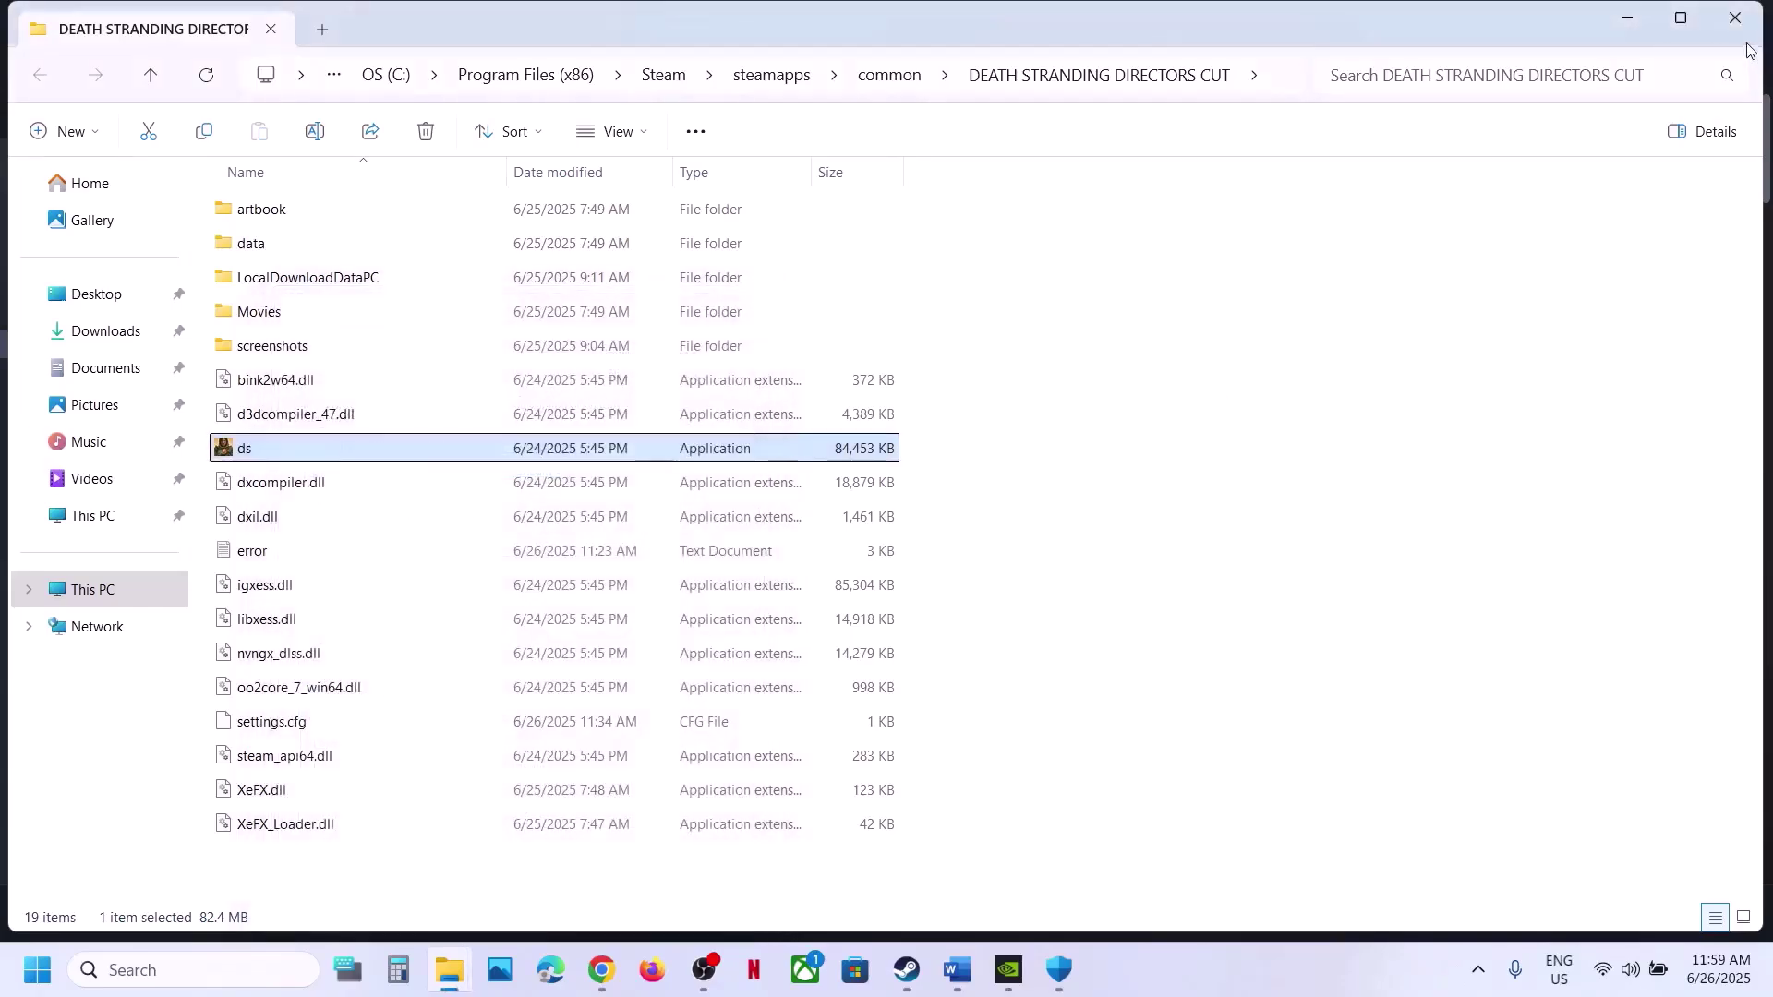
Step: Close the game's installation folder, switch to Word and highlight the Step 10 instruction about allowing the game exe in the antivirus program
click(1736, 17)
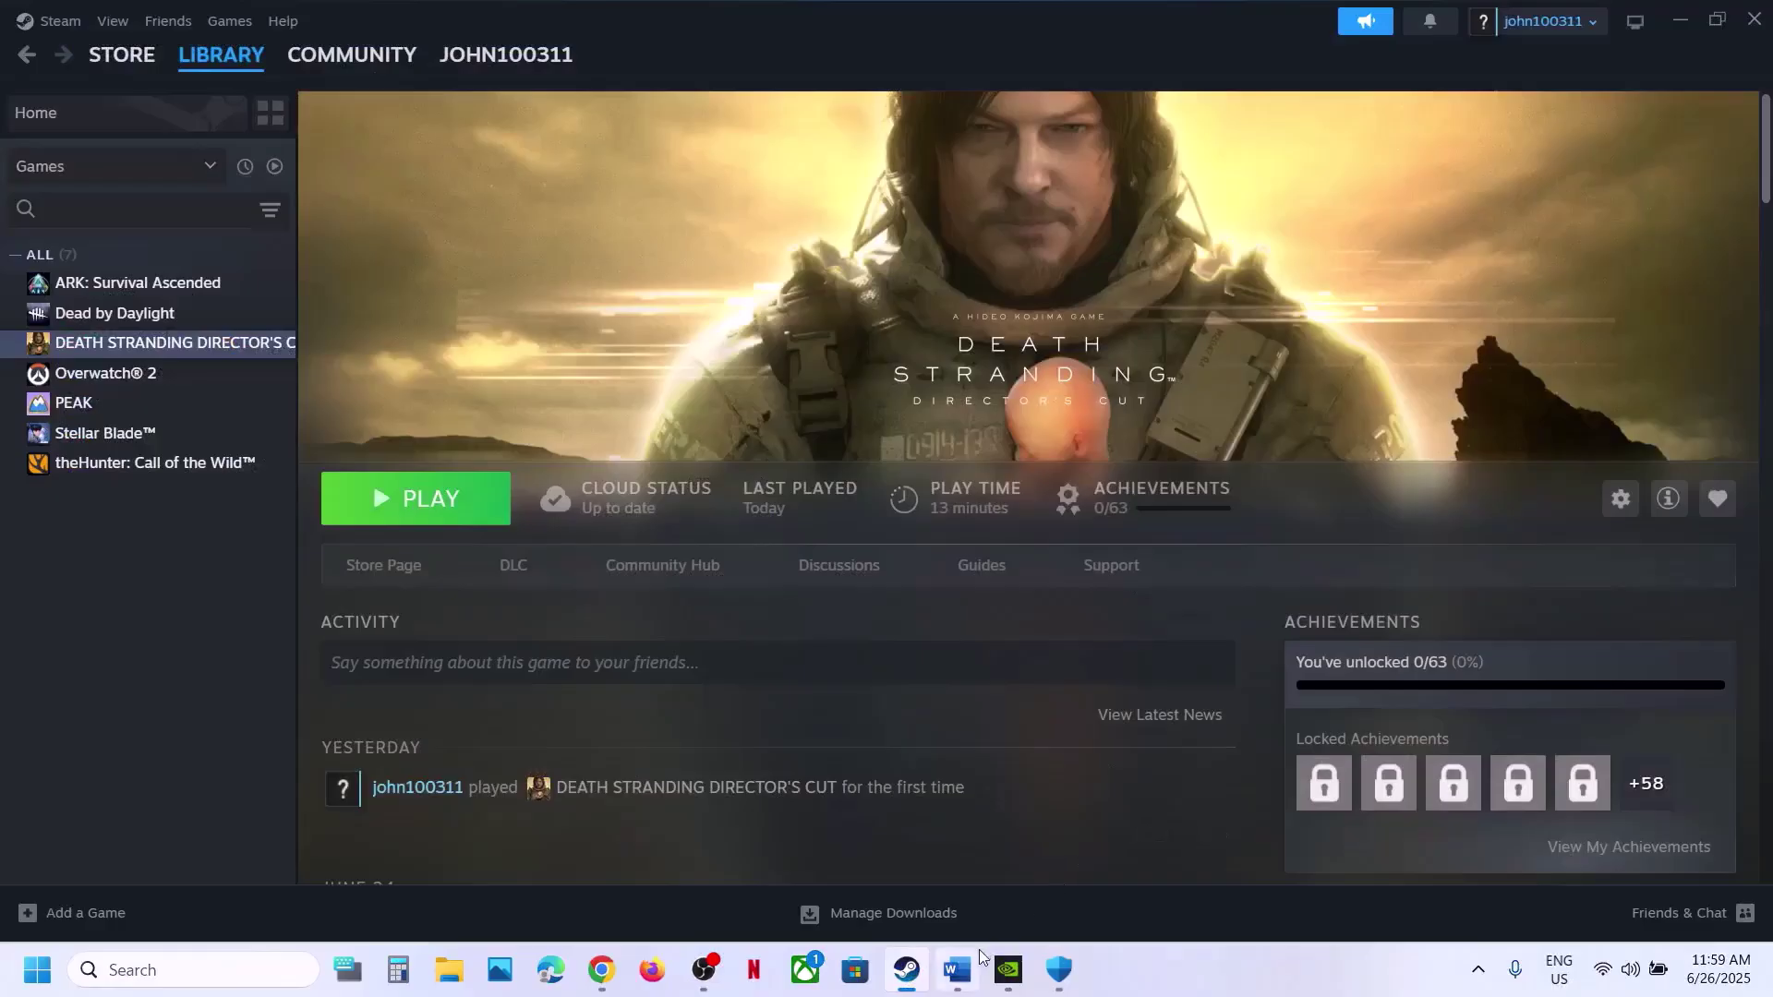
click(966, 978)
scroll(731, 640, down, 3)
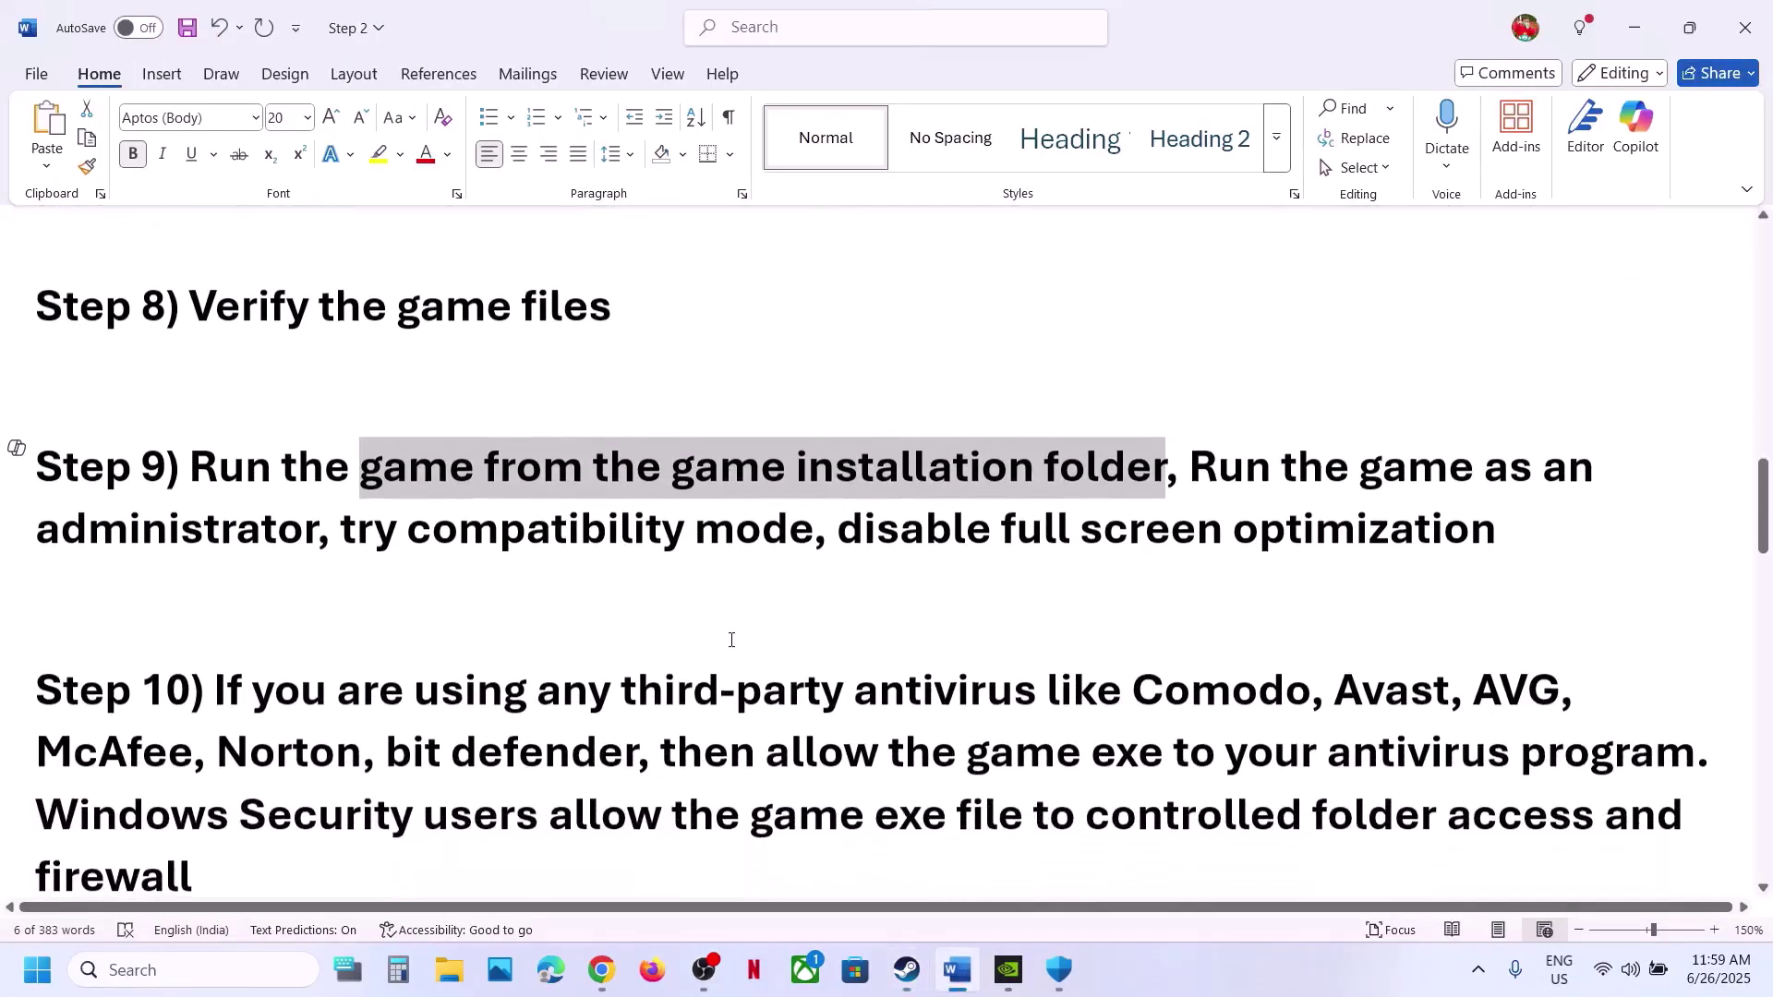
scroll(731, 639, down, 1)
drag(331, 623, 1124, 697)
click(1120, 697)
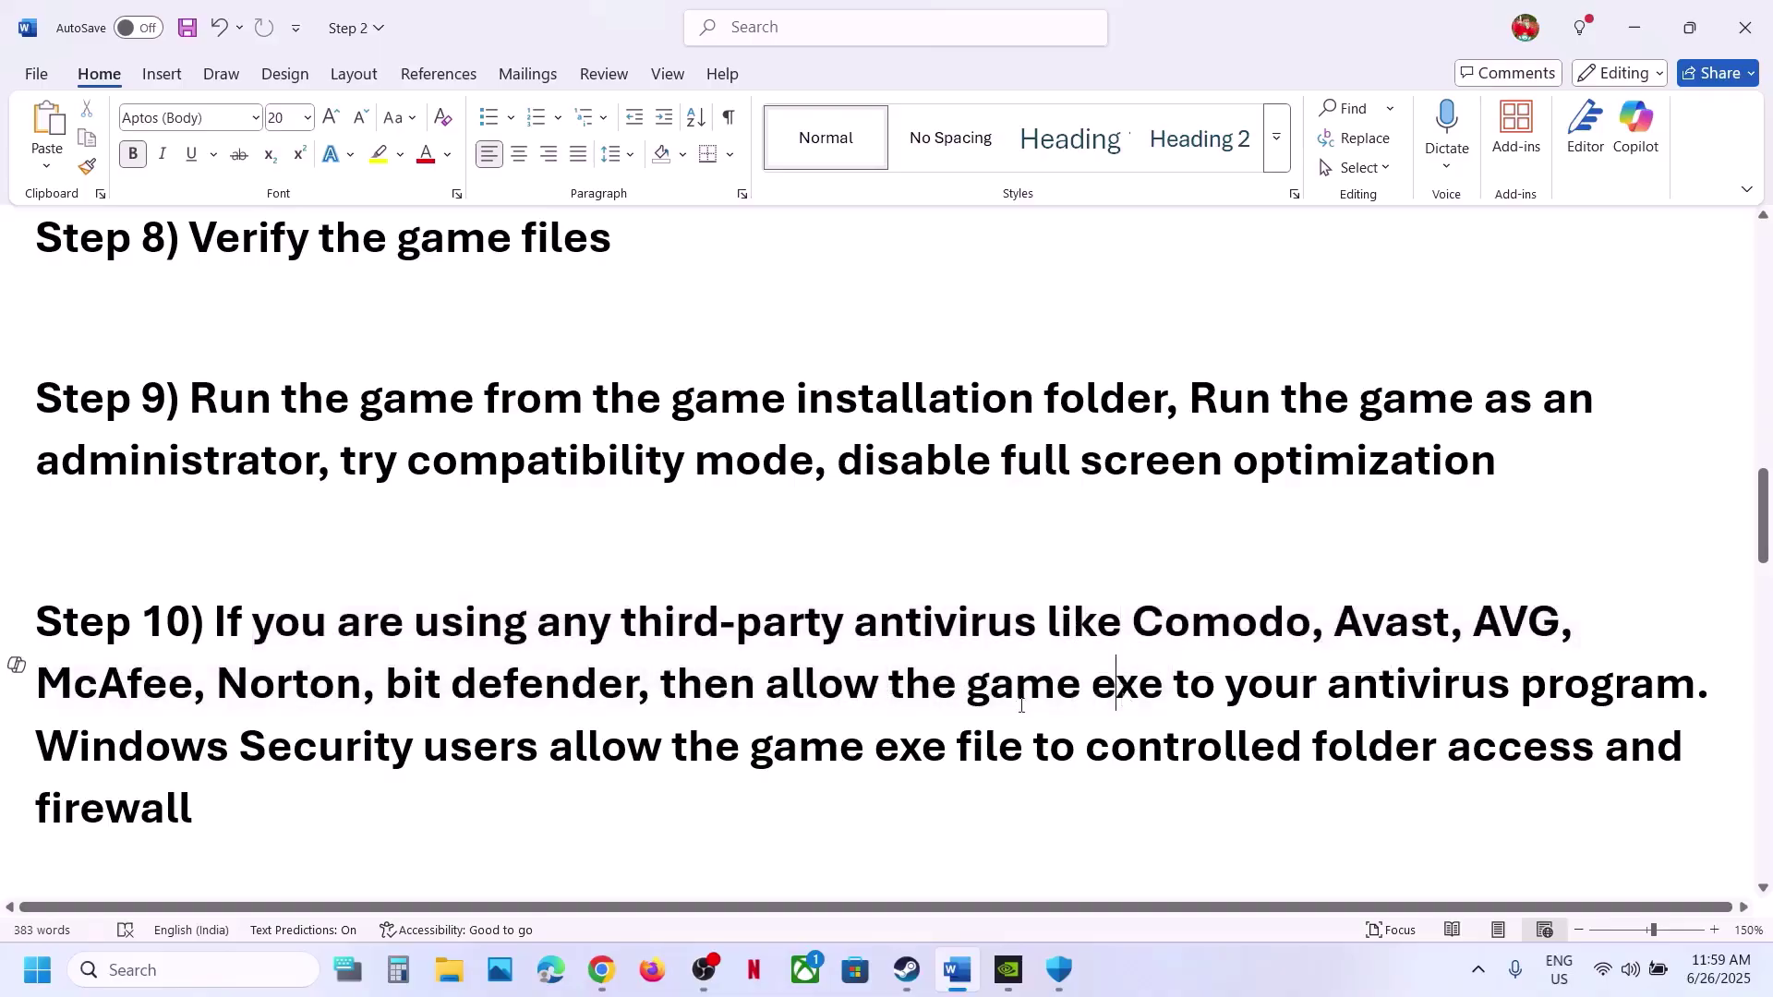
drag(940, 697, 1698, 693)
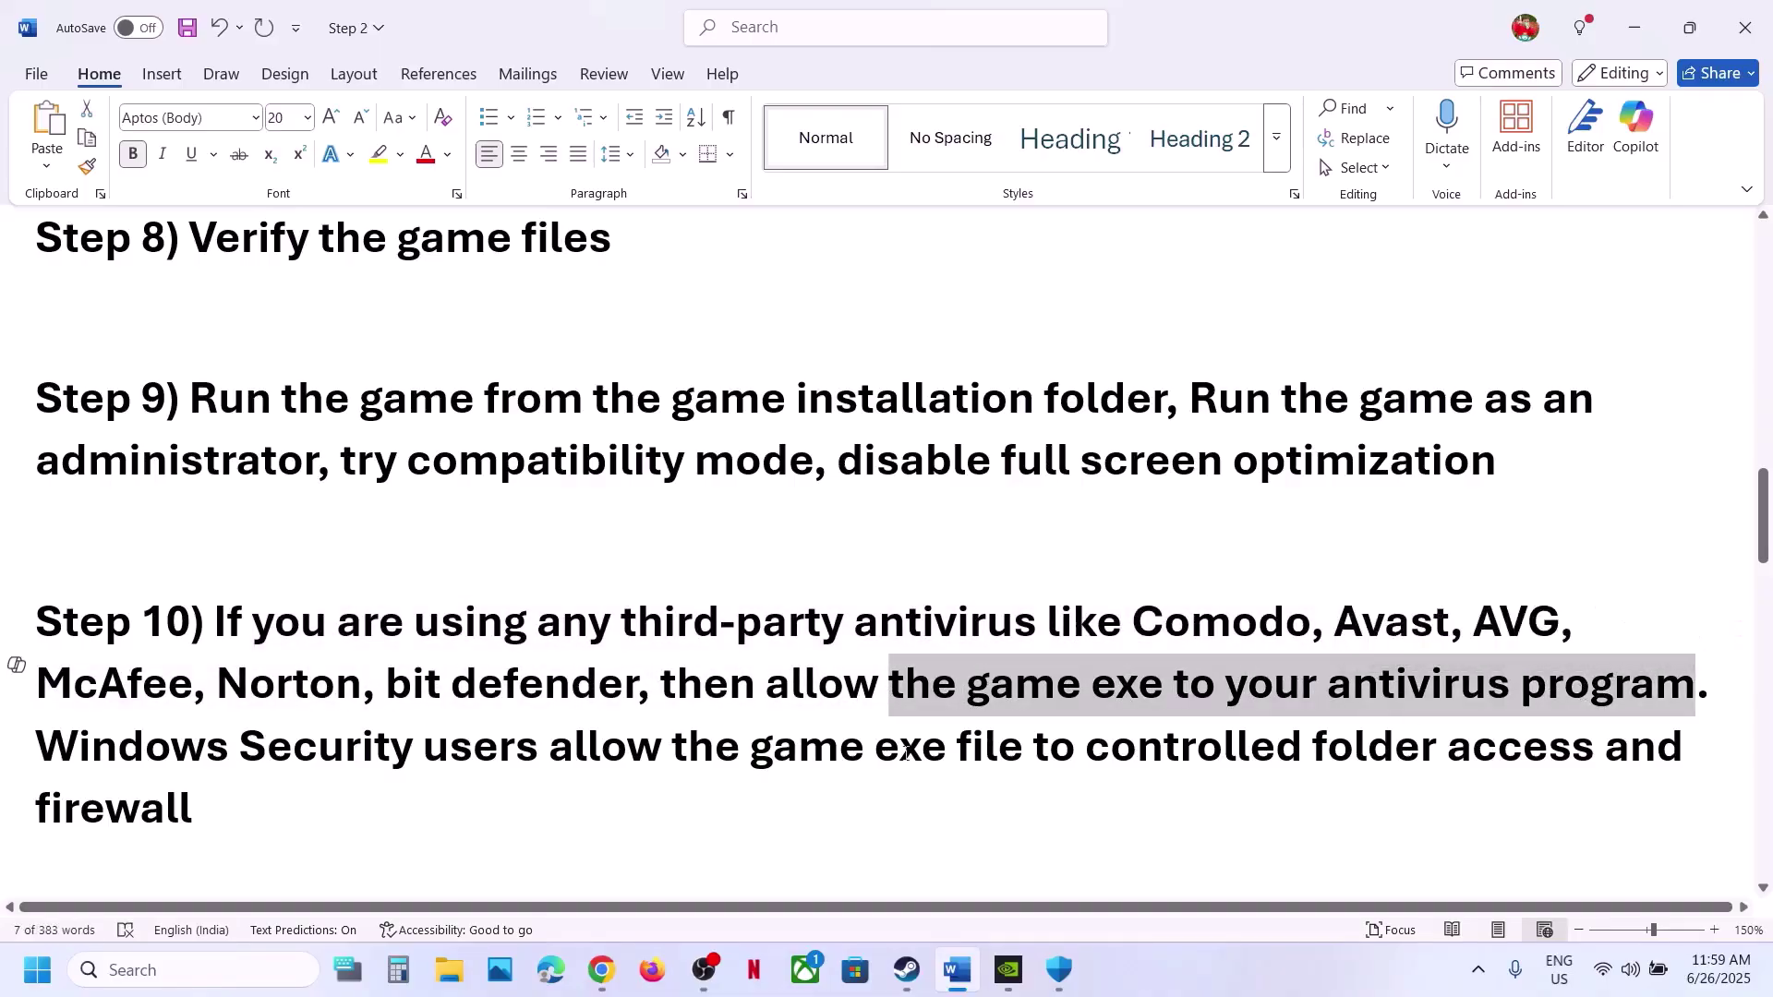
Step: Open the list of apps allowed through Controlled folder access in Windows Security's ransomware protection and grant the administrator permission
key(super+i)
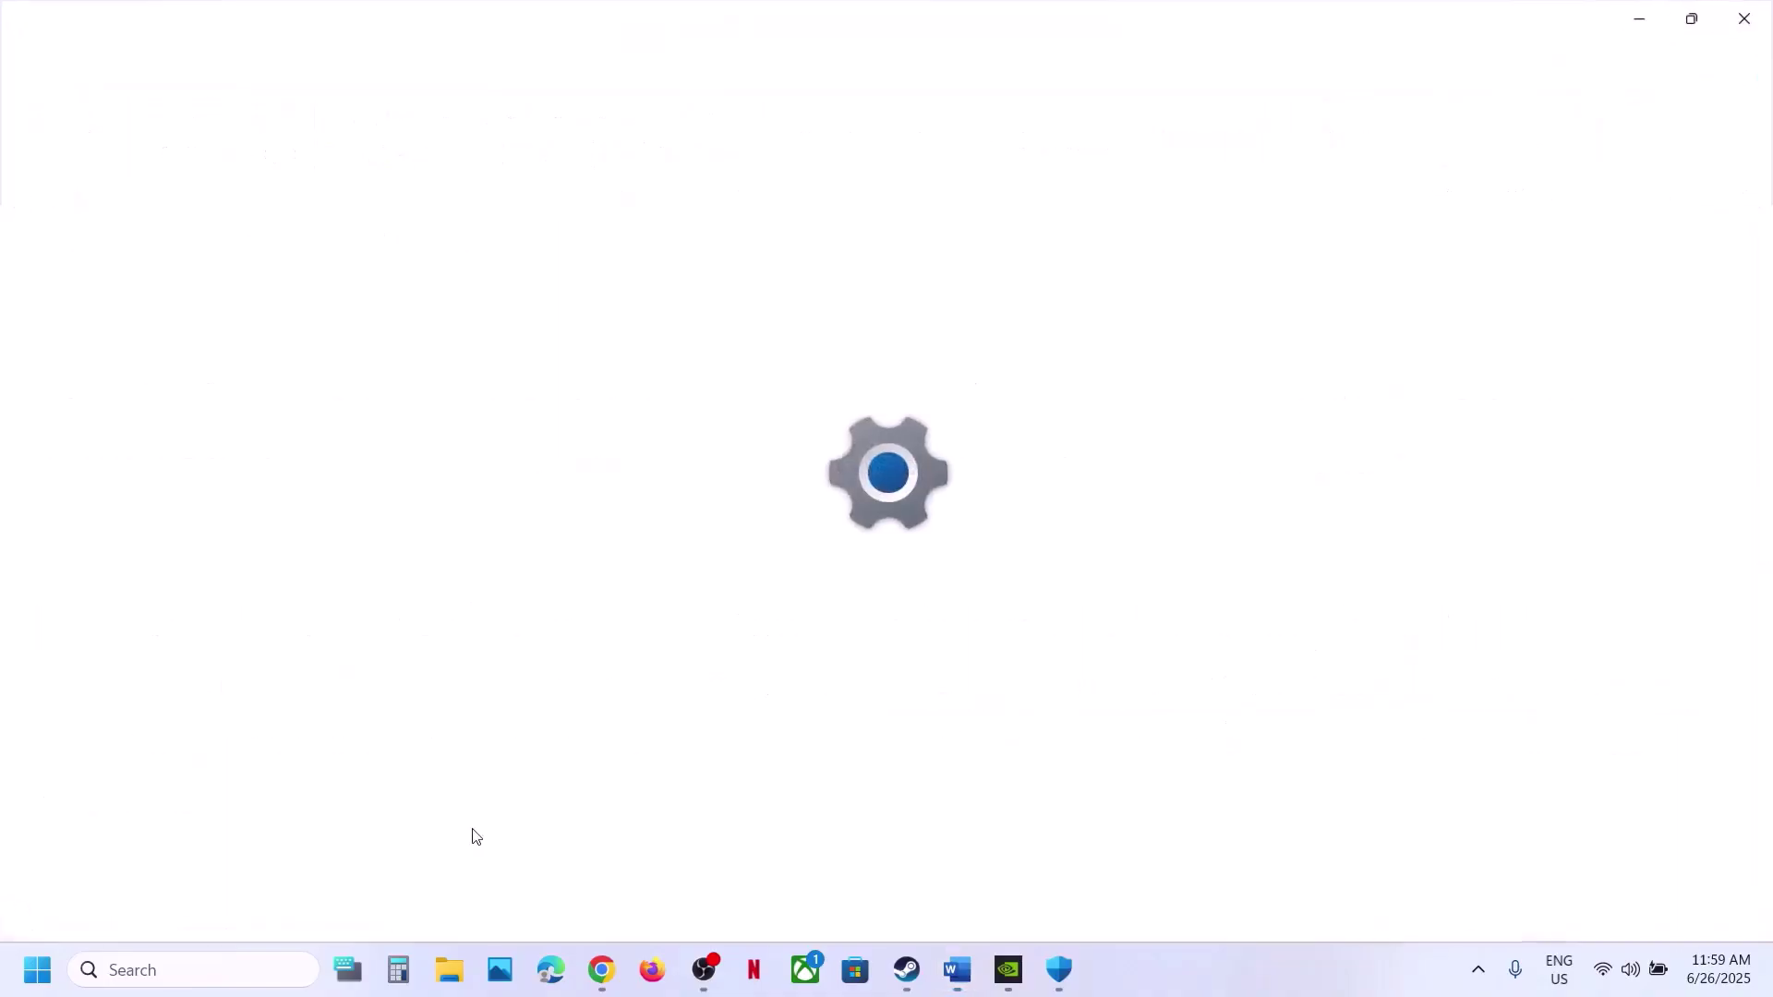
click(81, 706)
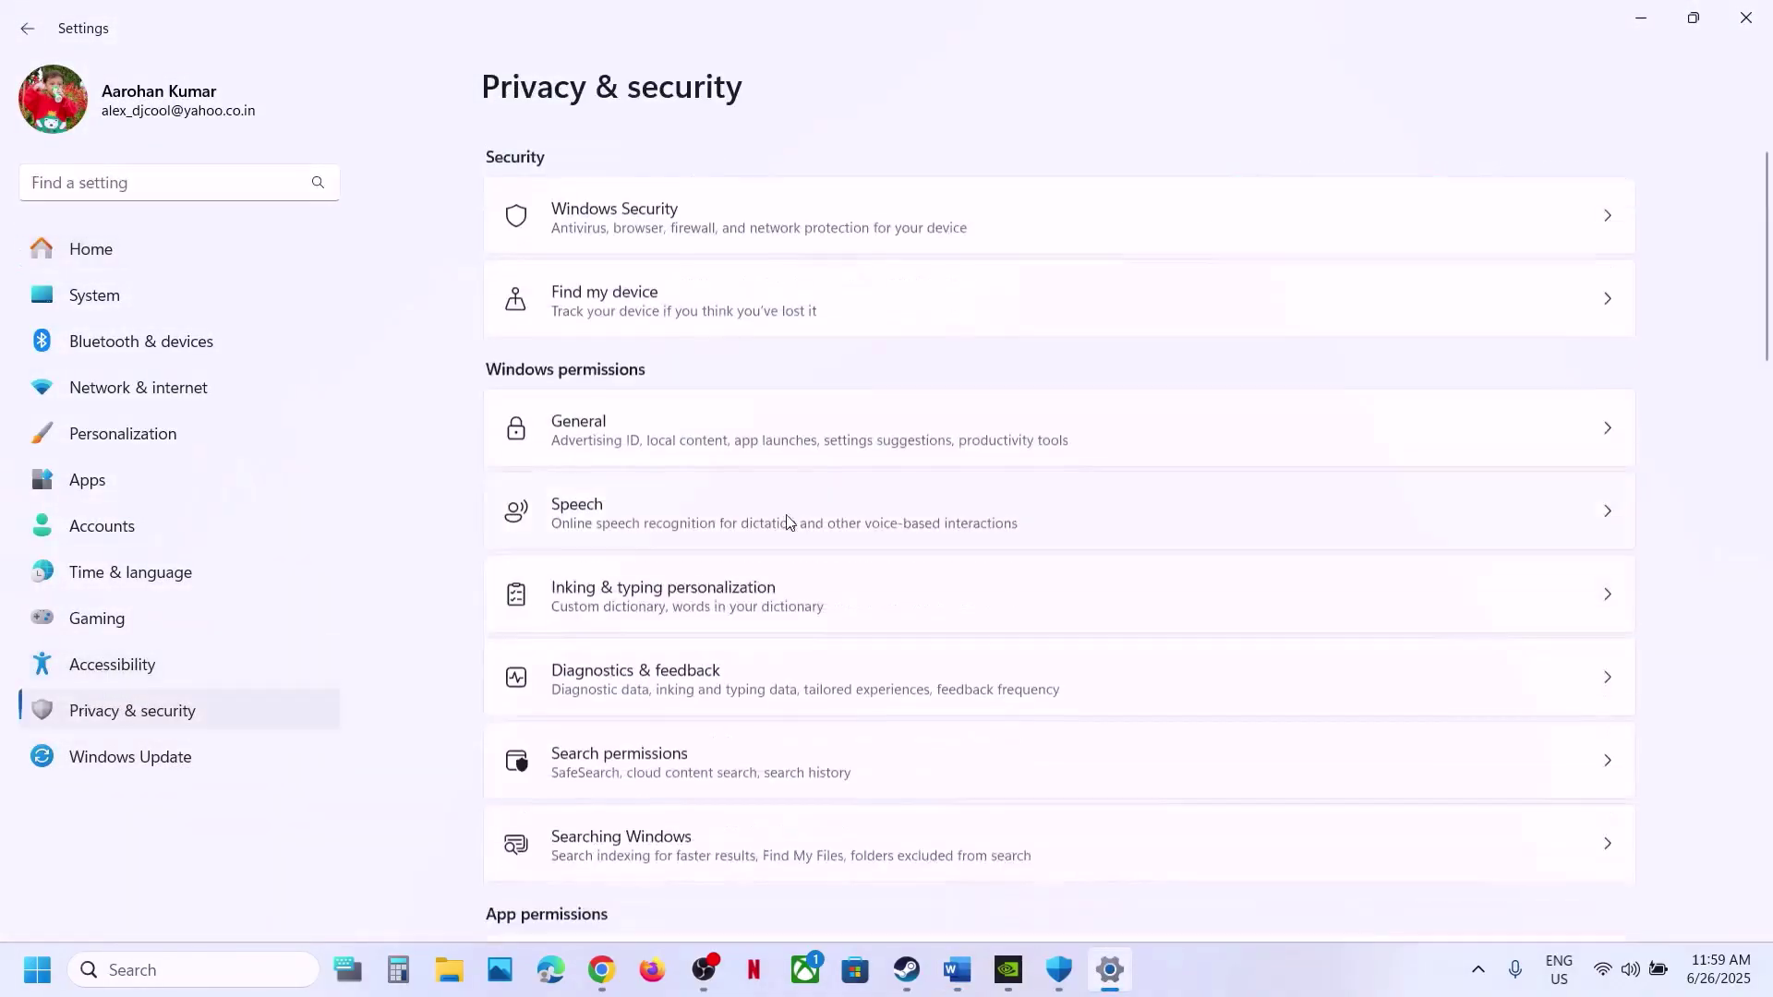
click(659, 228)
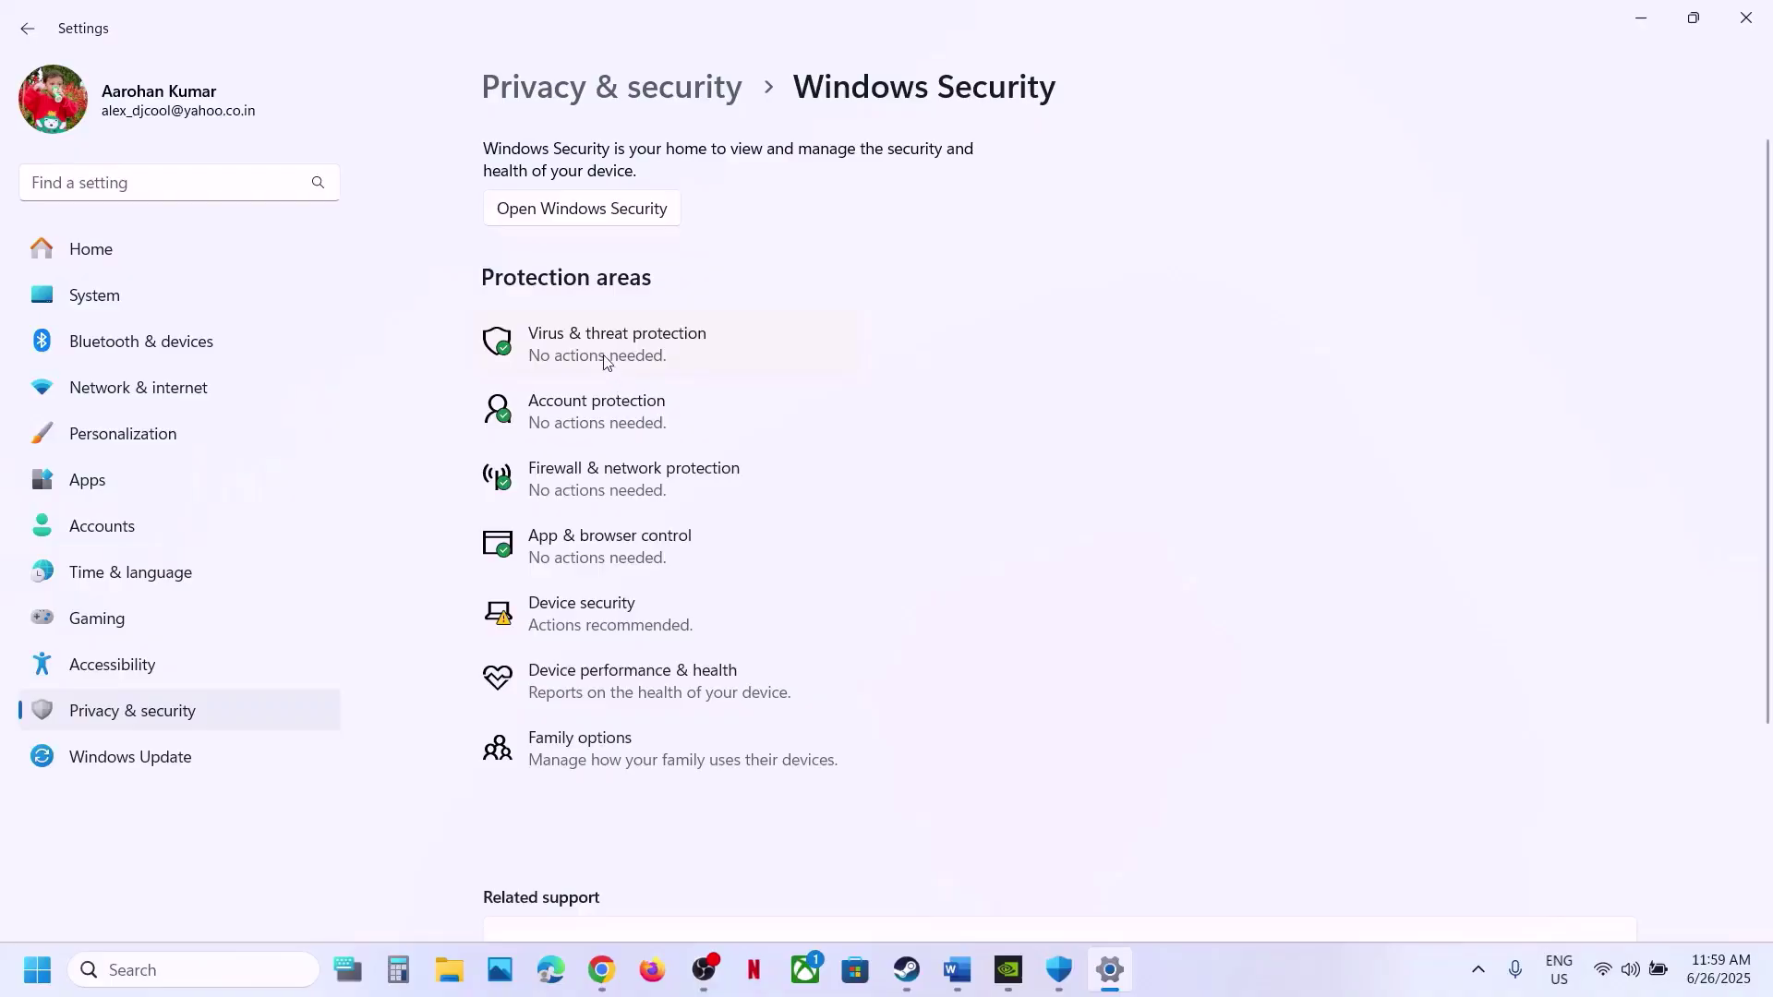
click(602, 355)
scroll(606, 363, down, 3)
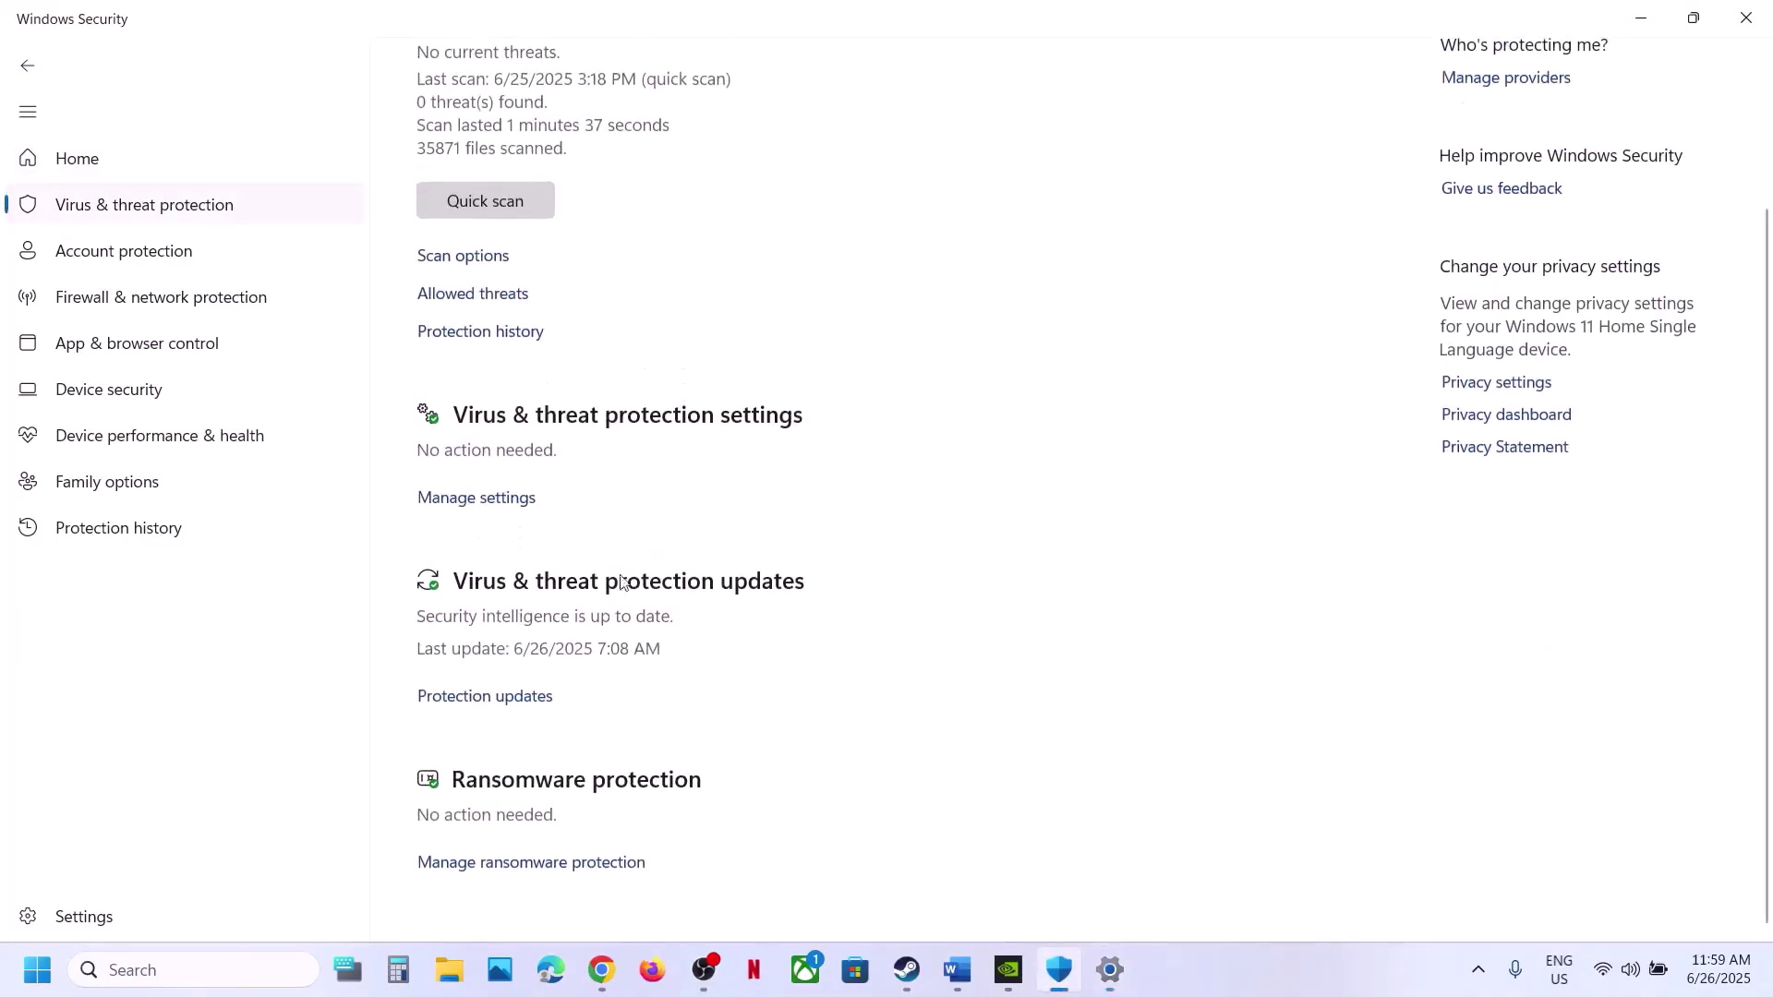
click(499, 857)
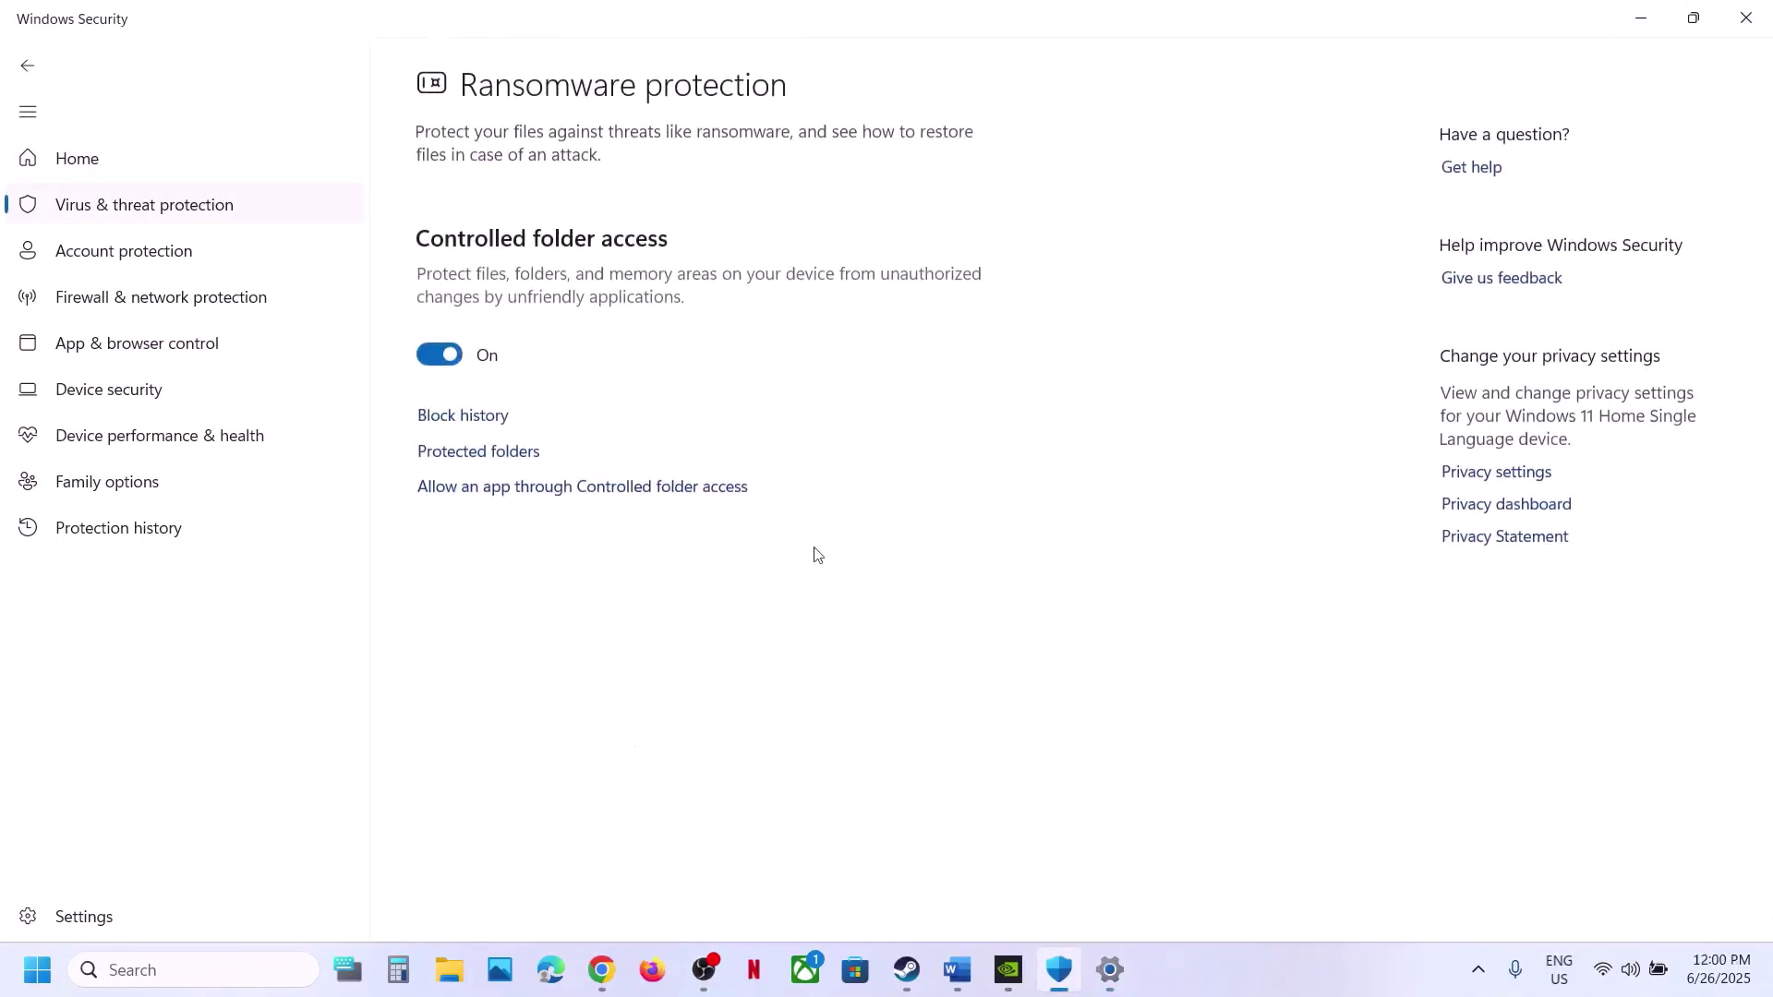
click(609, 488)
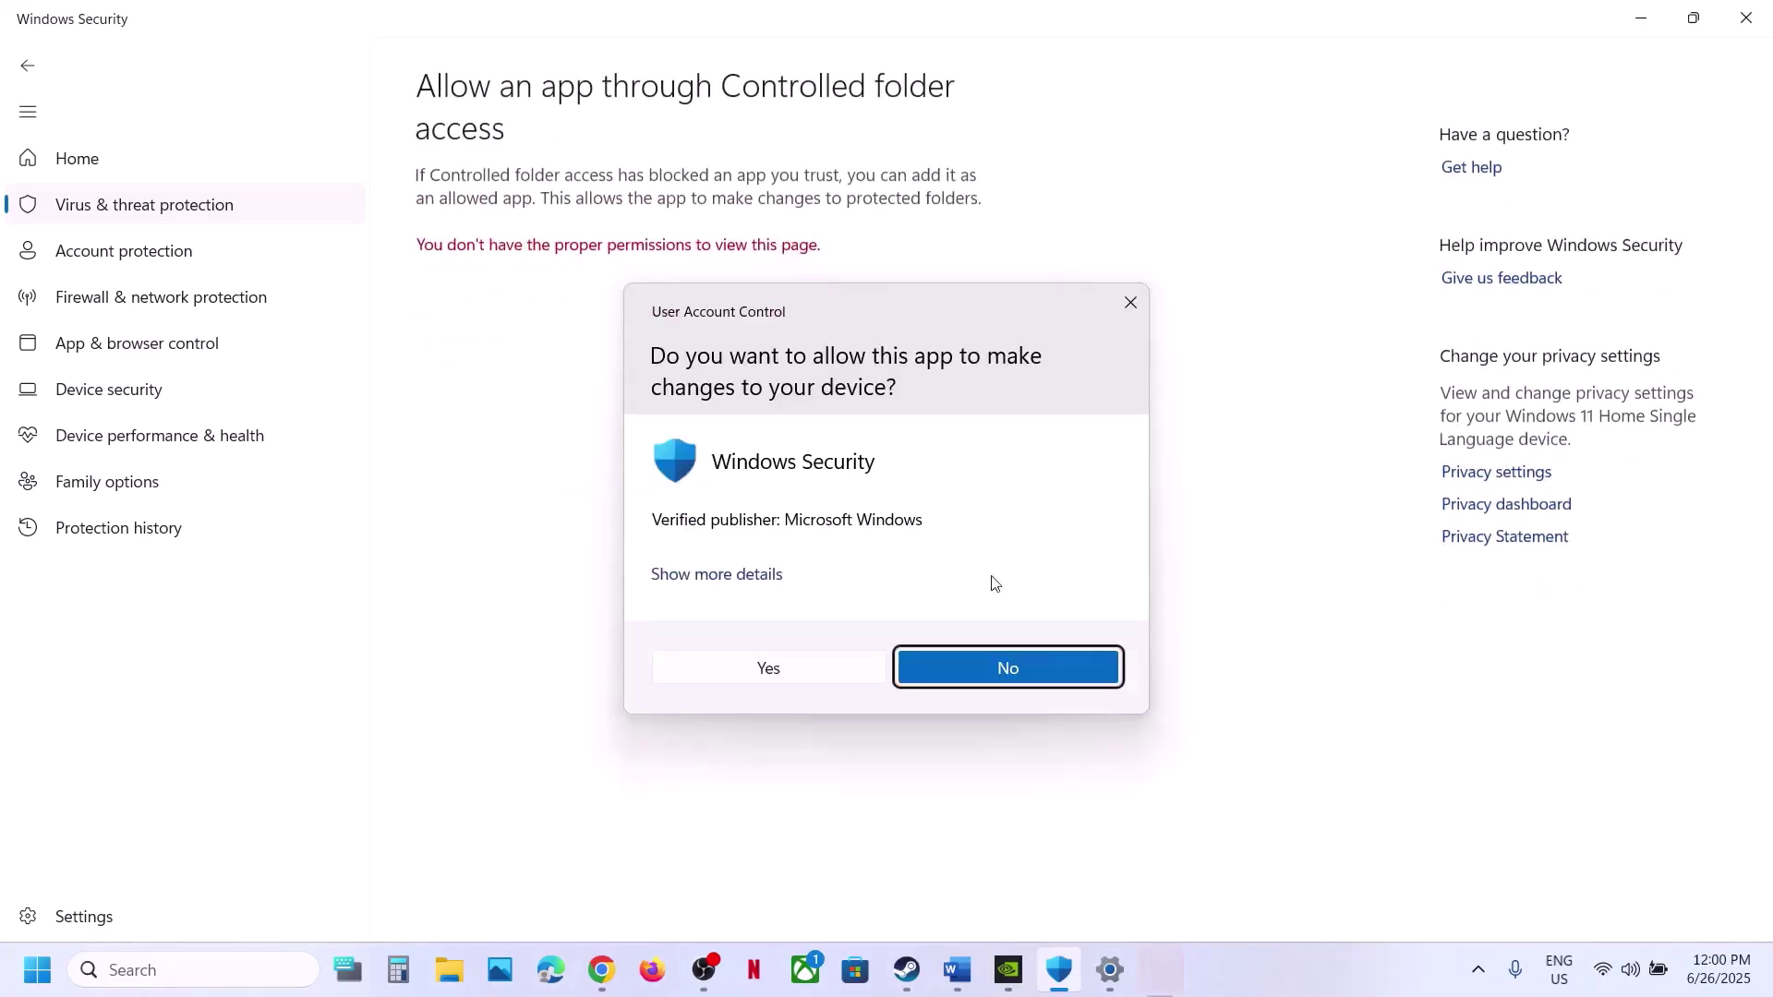
click(809, 678)
Step: Add the ds application from the DEATH STRANDING DIRECTORS CUT folder as an allowed app for Controlled folder access
click(575, 282)
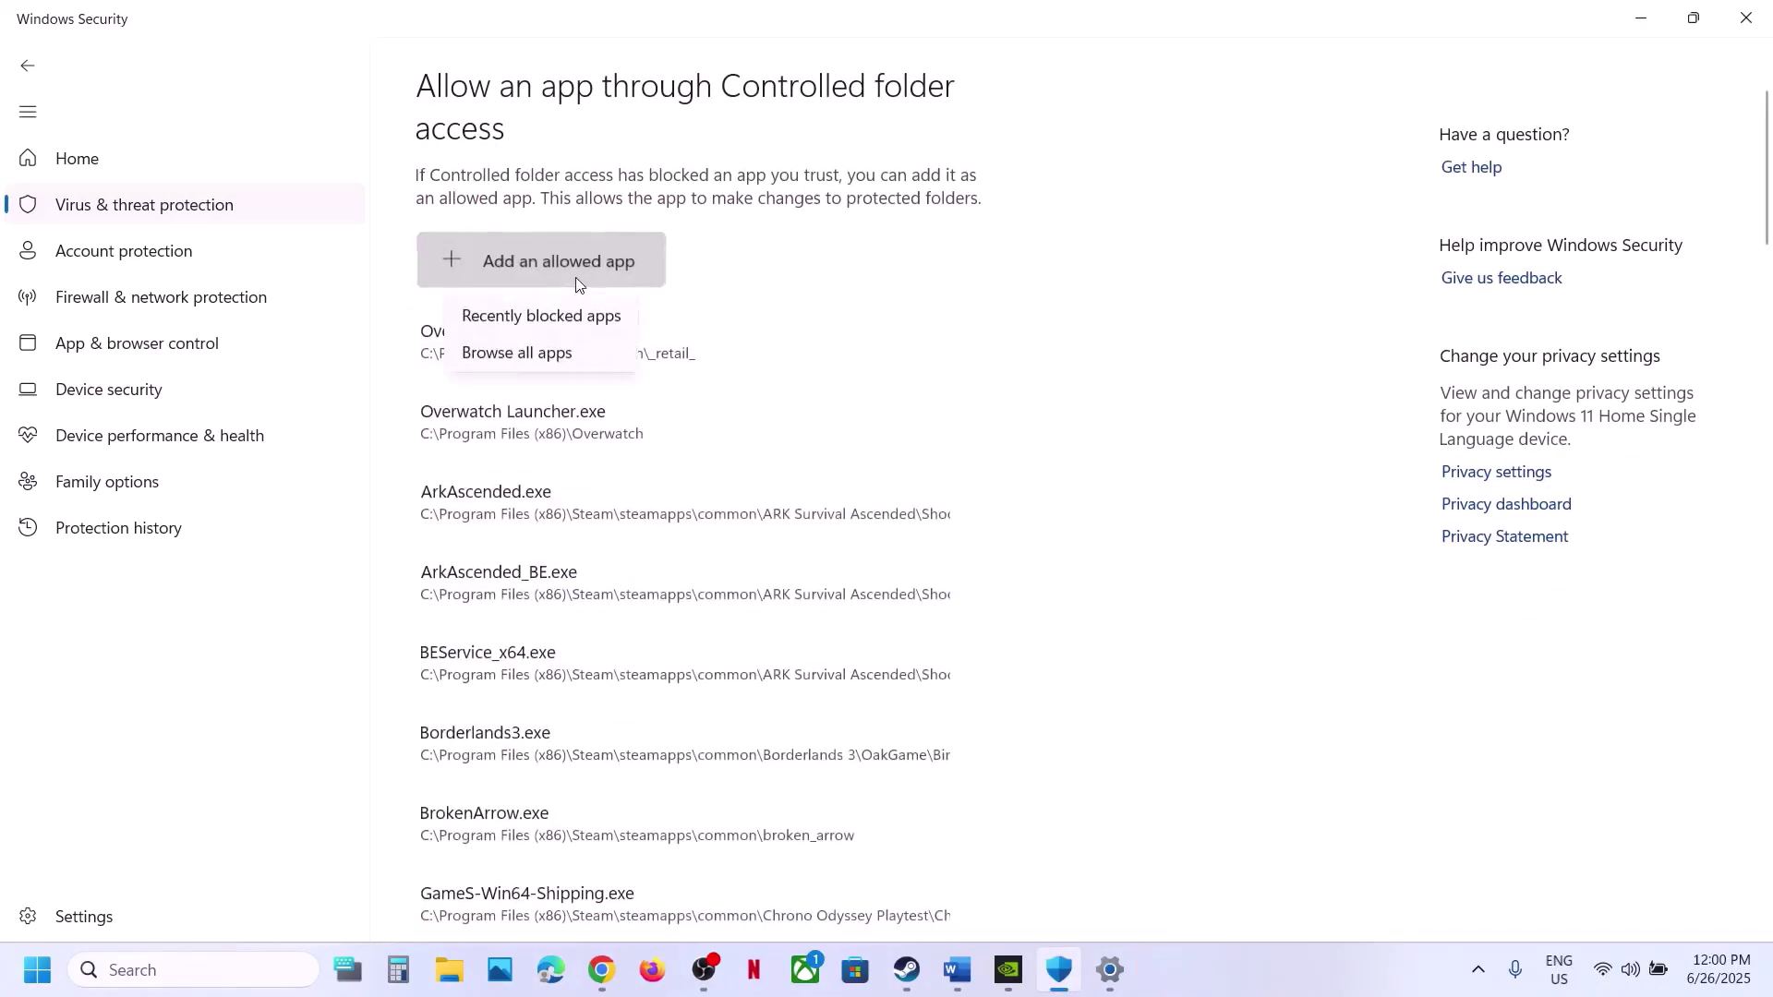
click(535, 352)
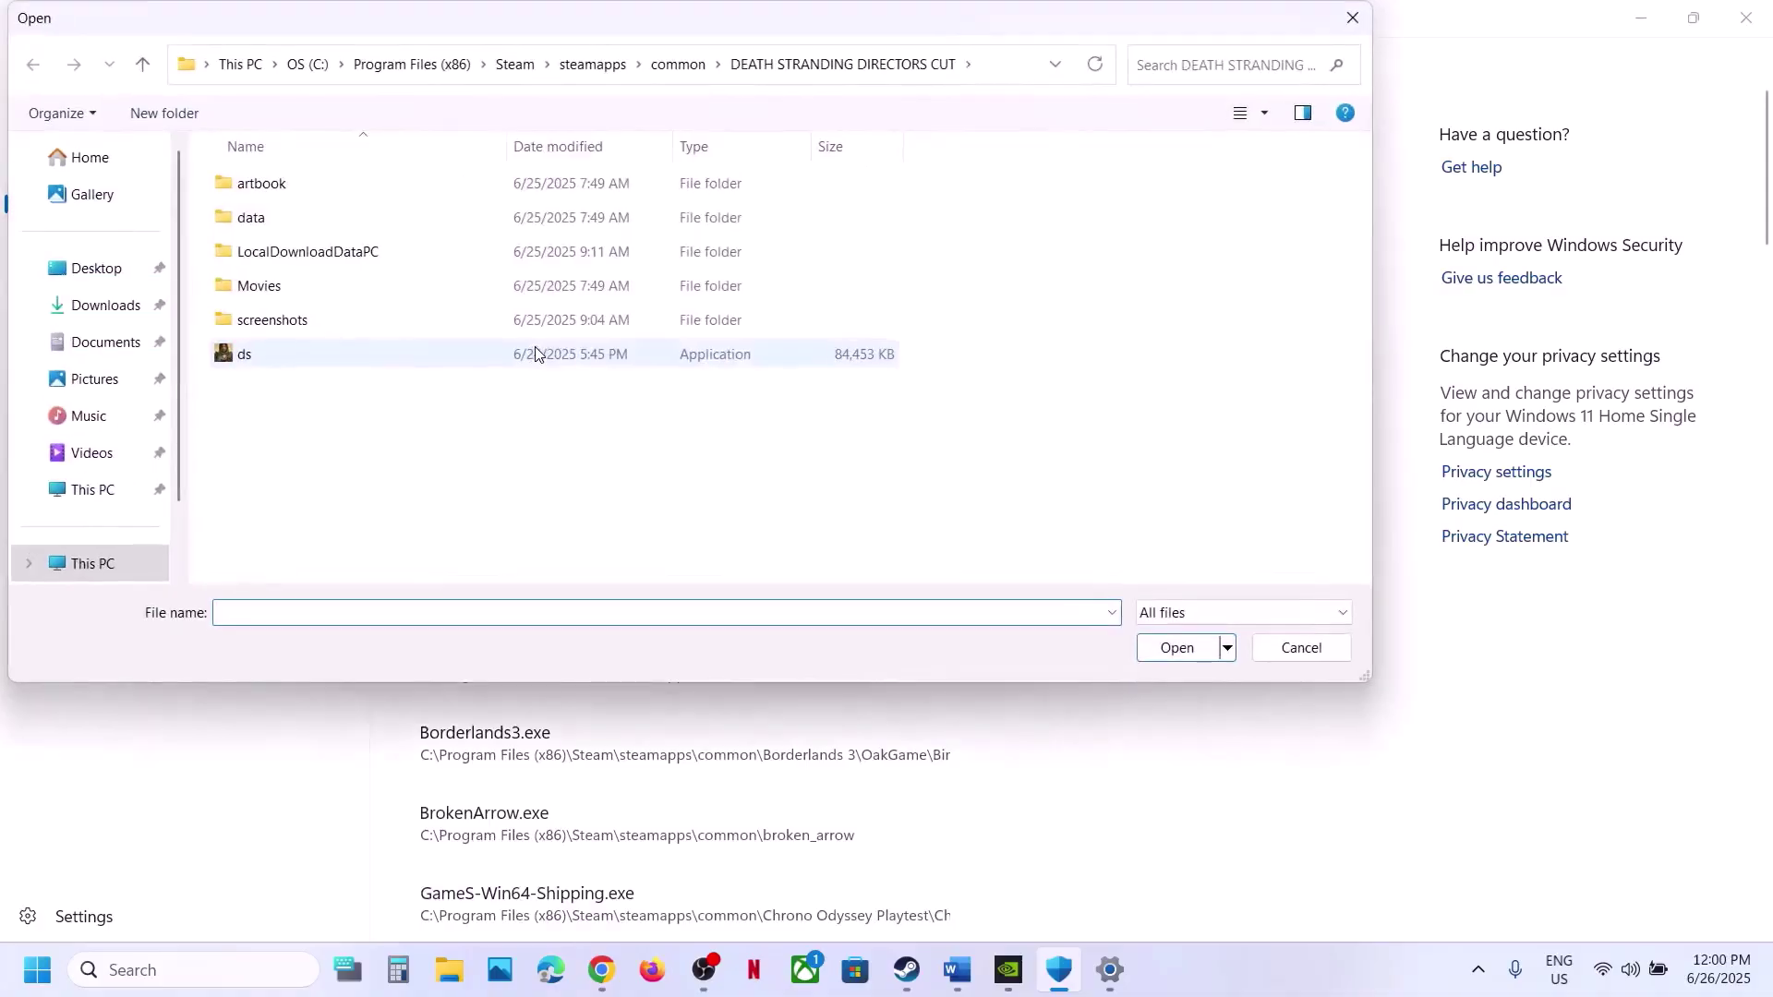
click(291, 358)
click(1151, 648)
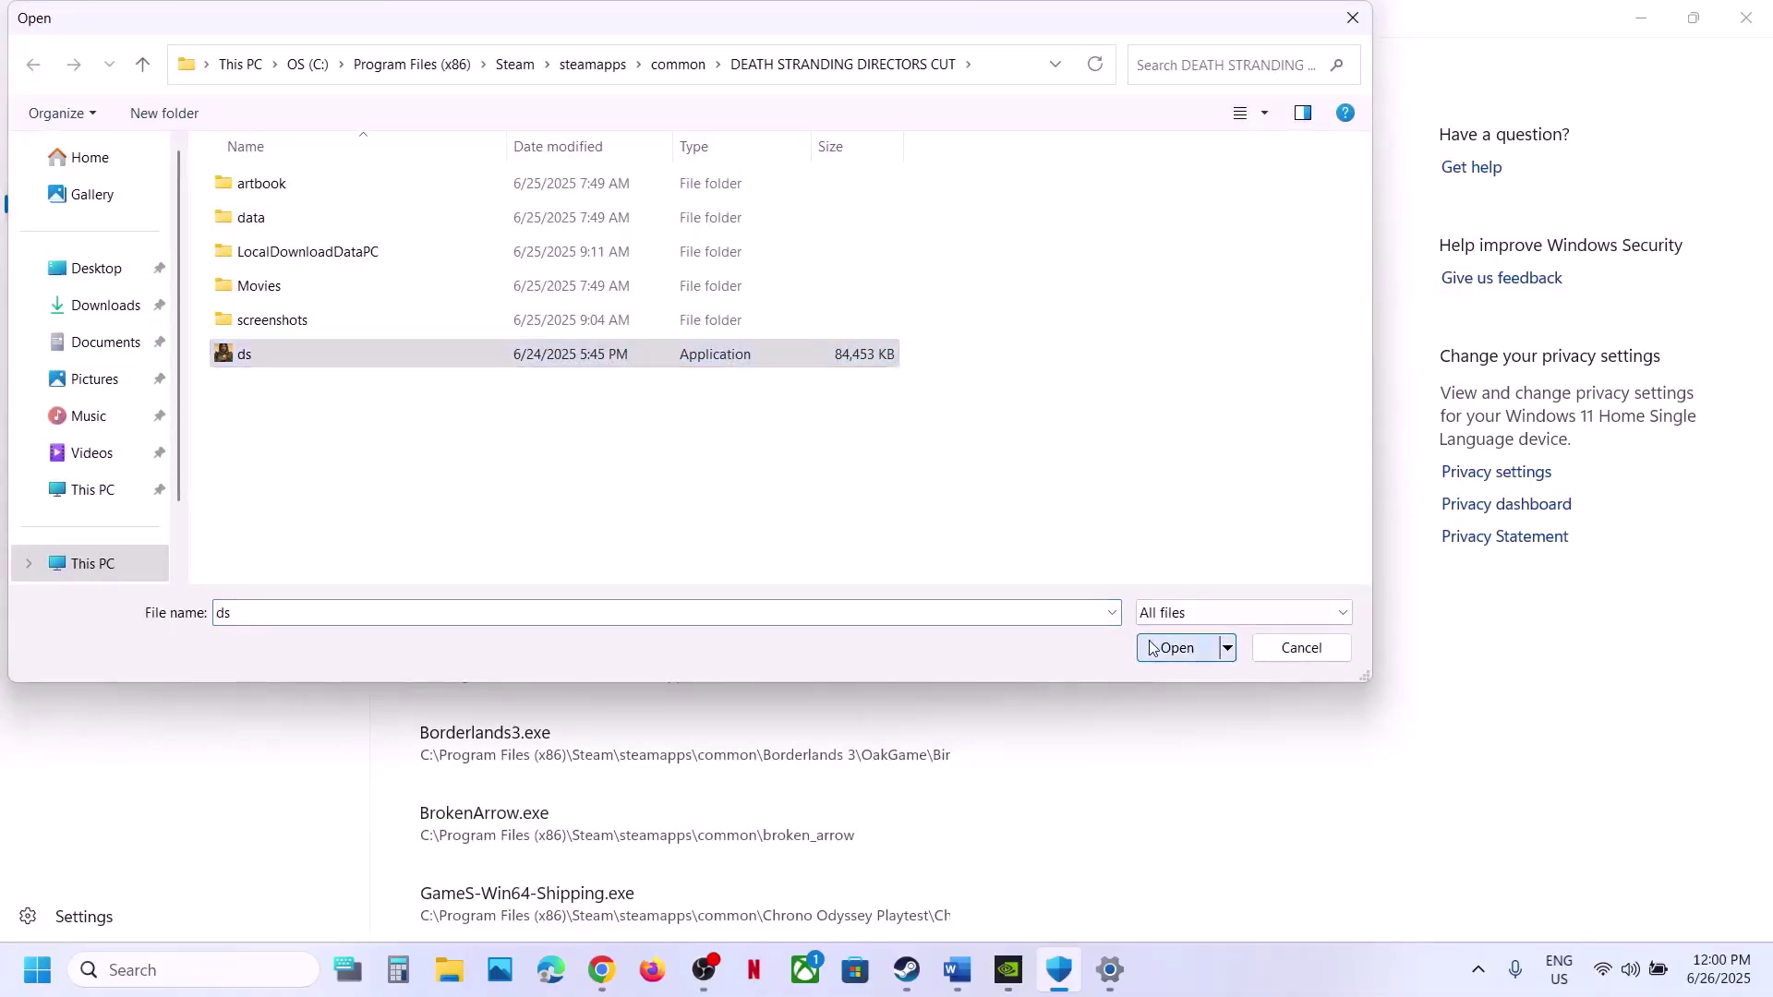
Step: Open Windows Defender Firewall's allowed apps list through Control Panel and unlock its settings for changes
click(256, 961)
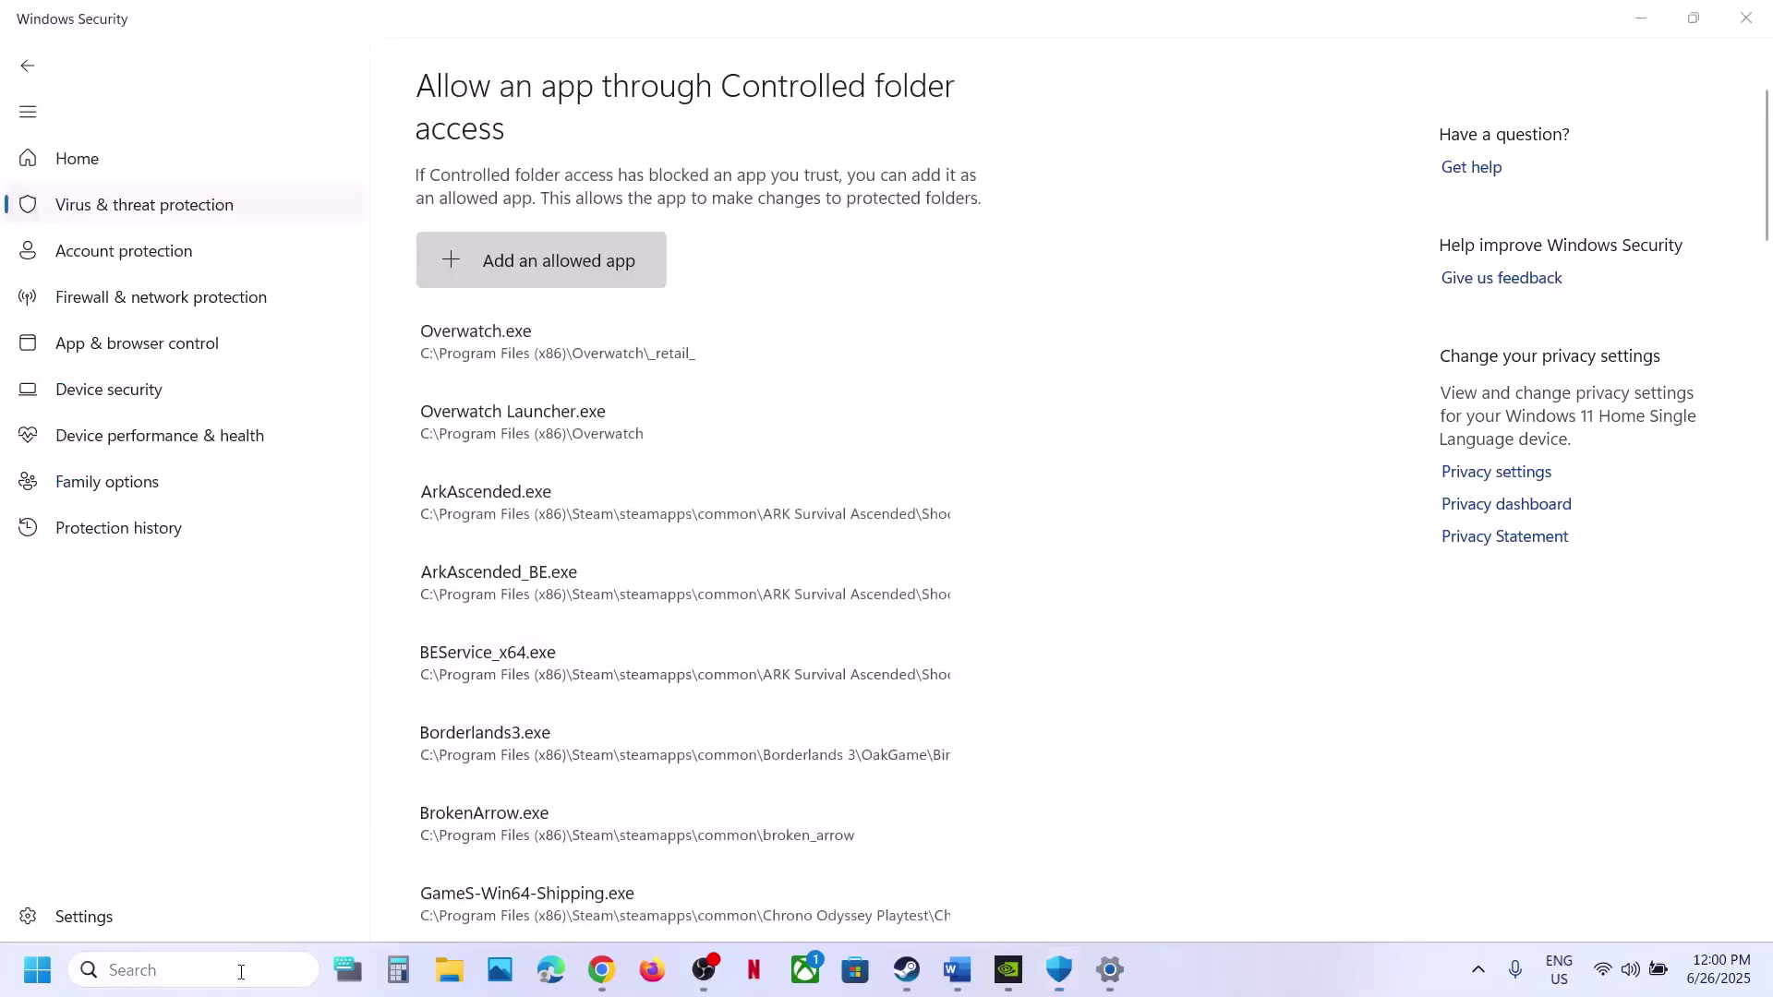
text(control)
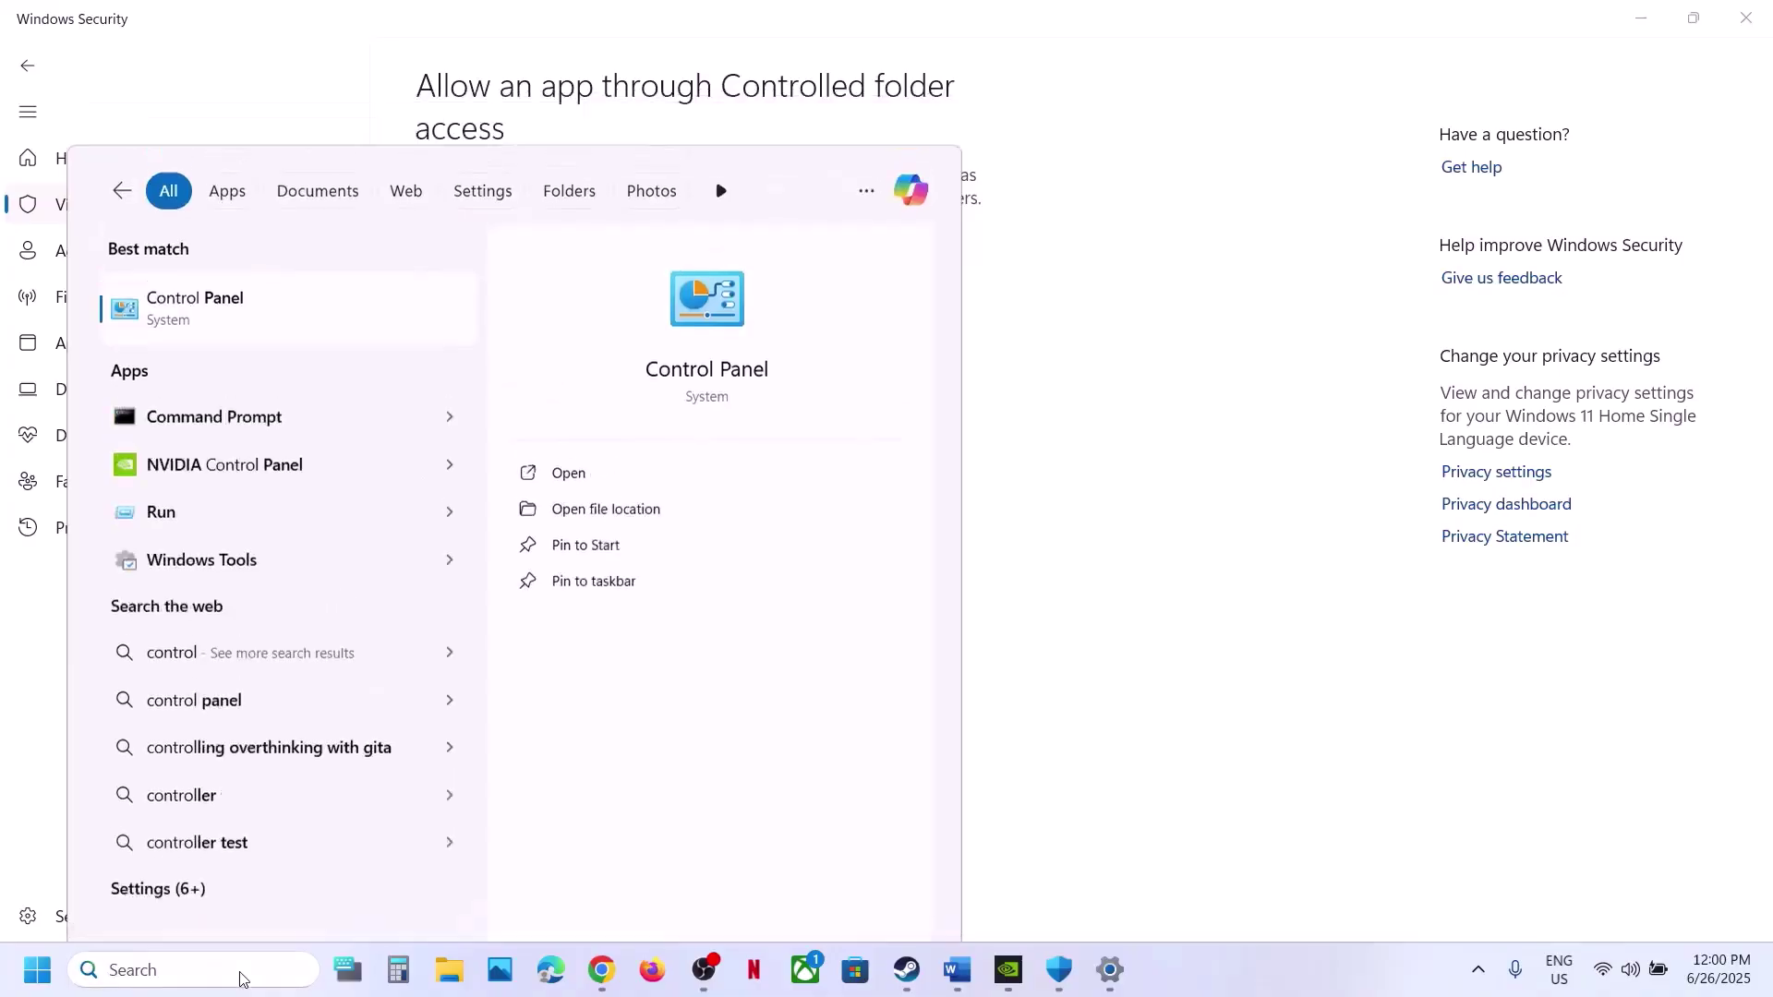
key(Return)
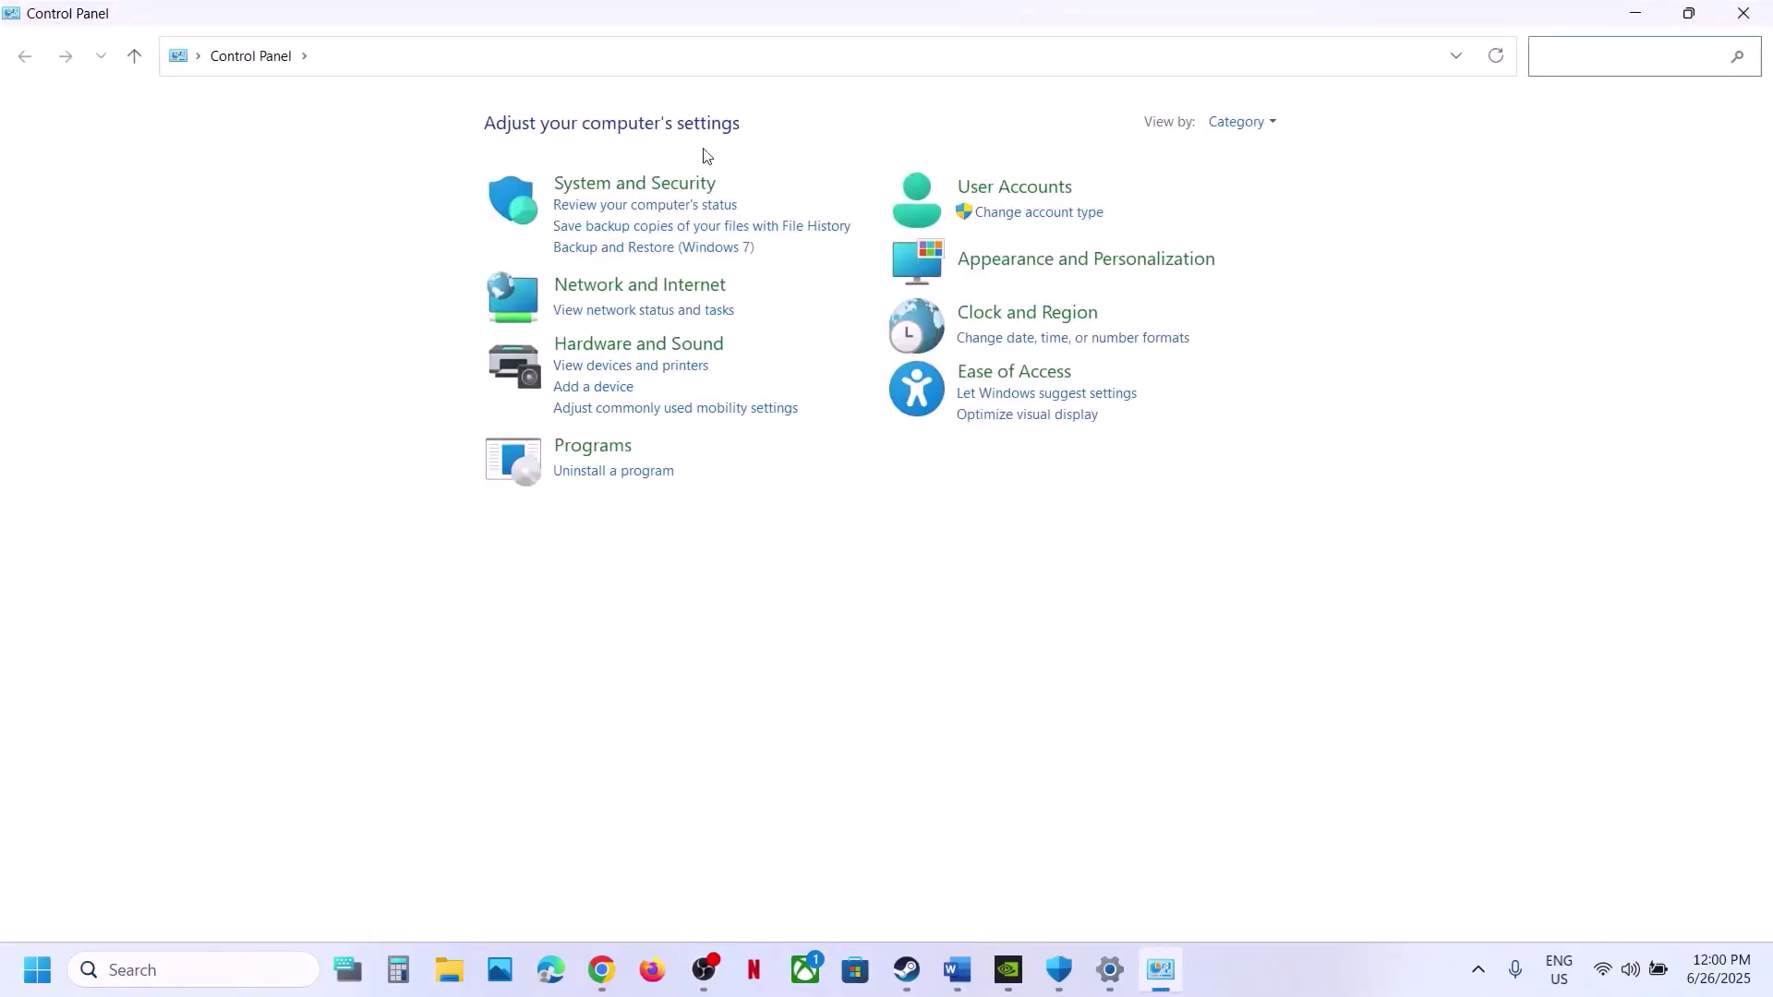
click(663, 184)
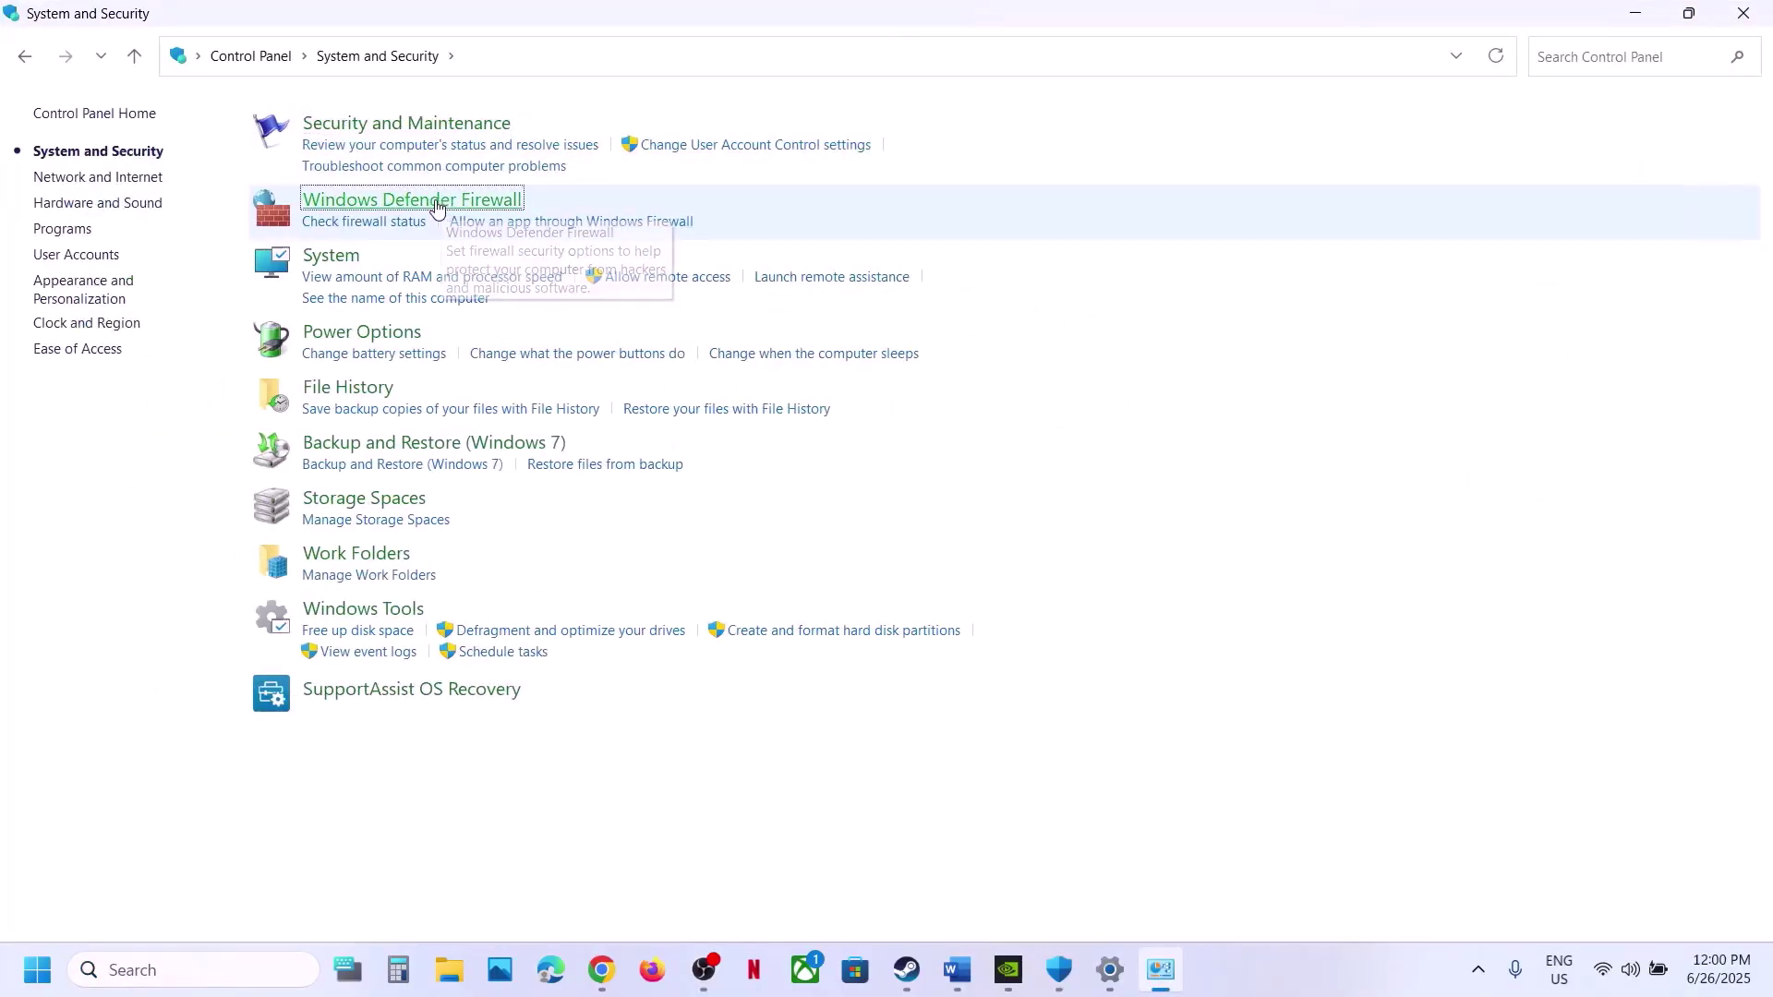
click(377, 223)
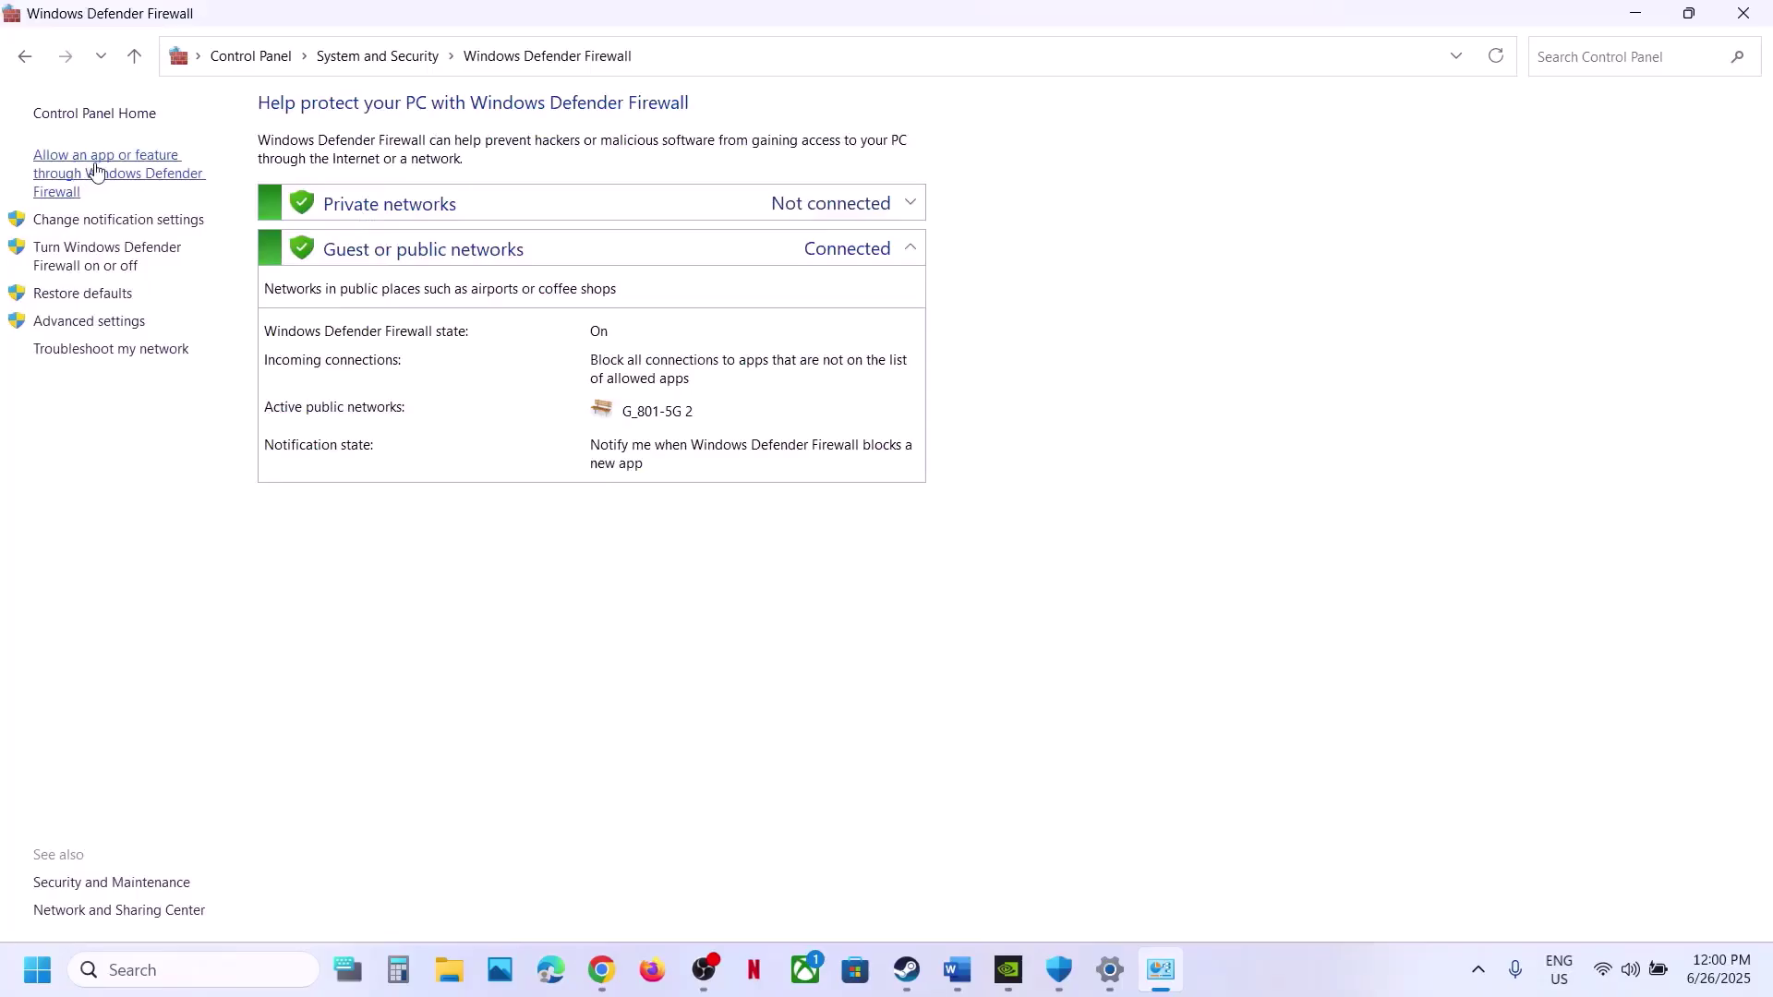
click(112, 171)
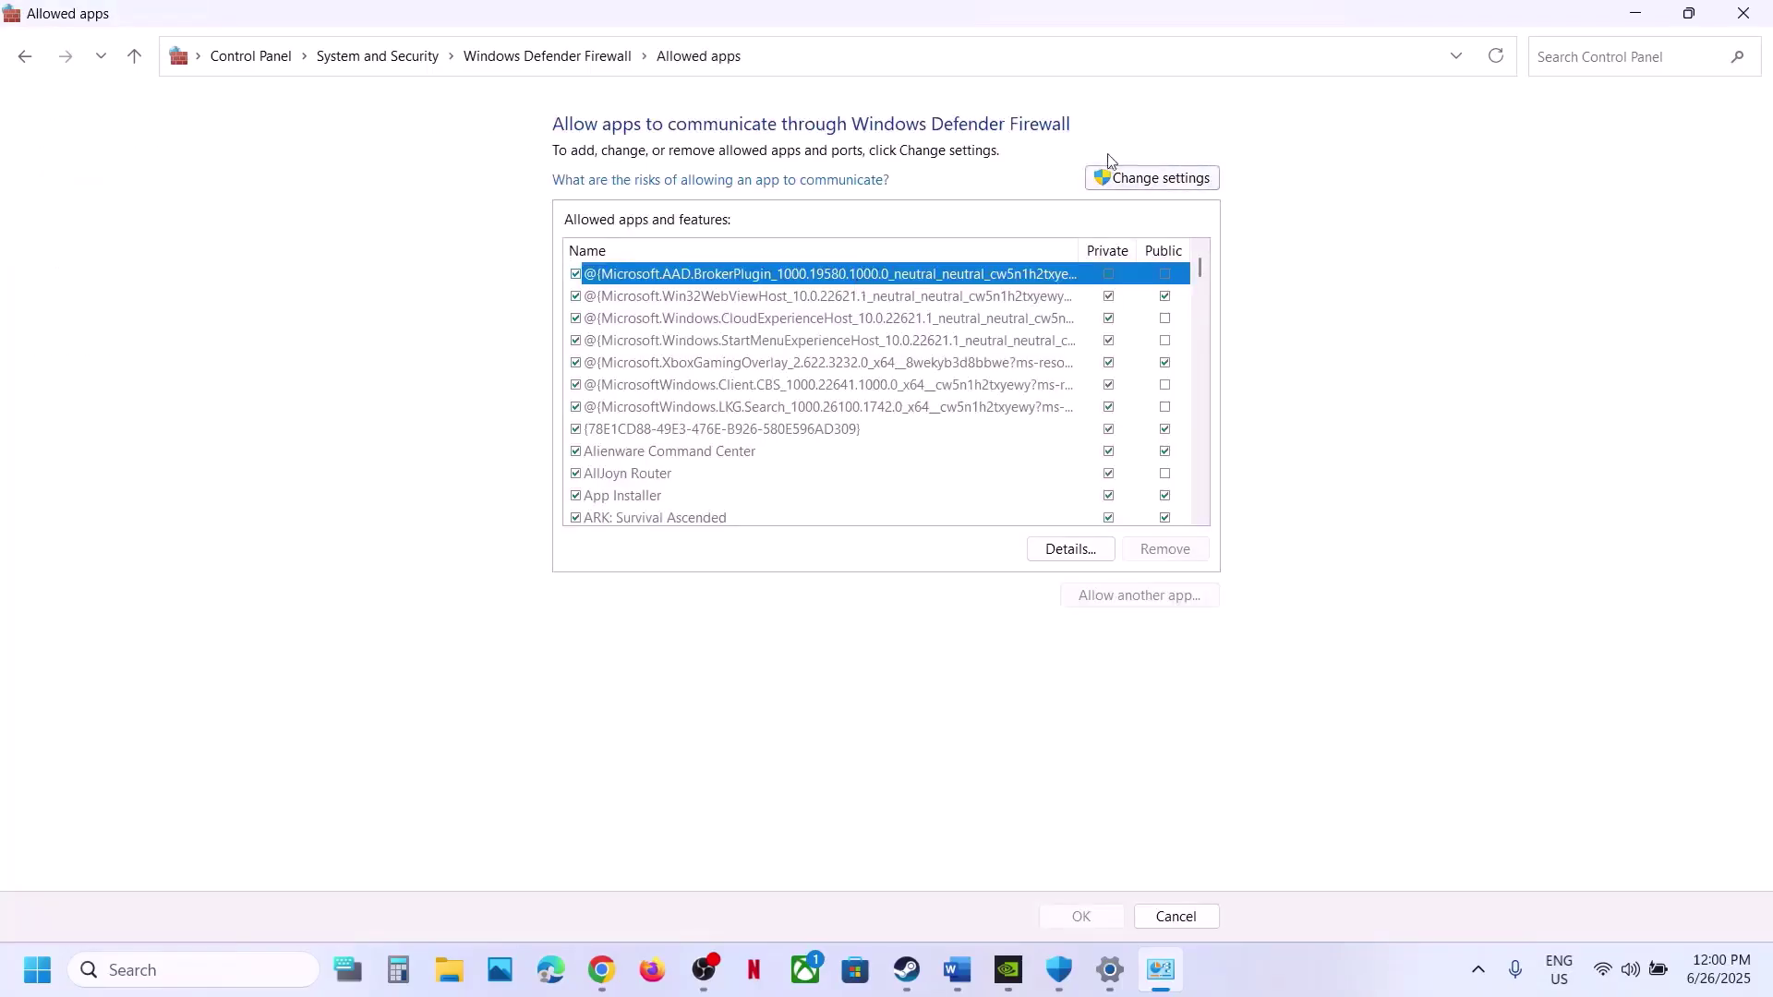
click(1154, 176)
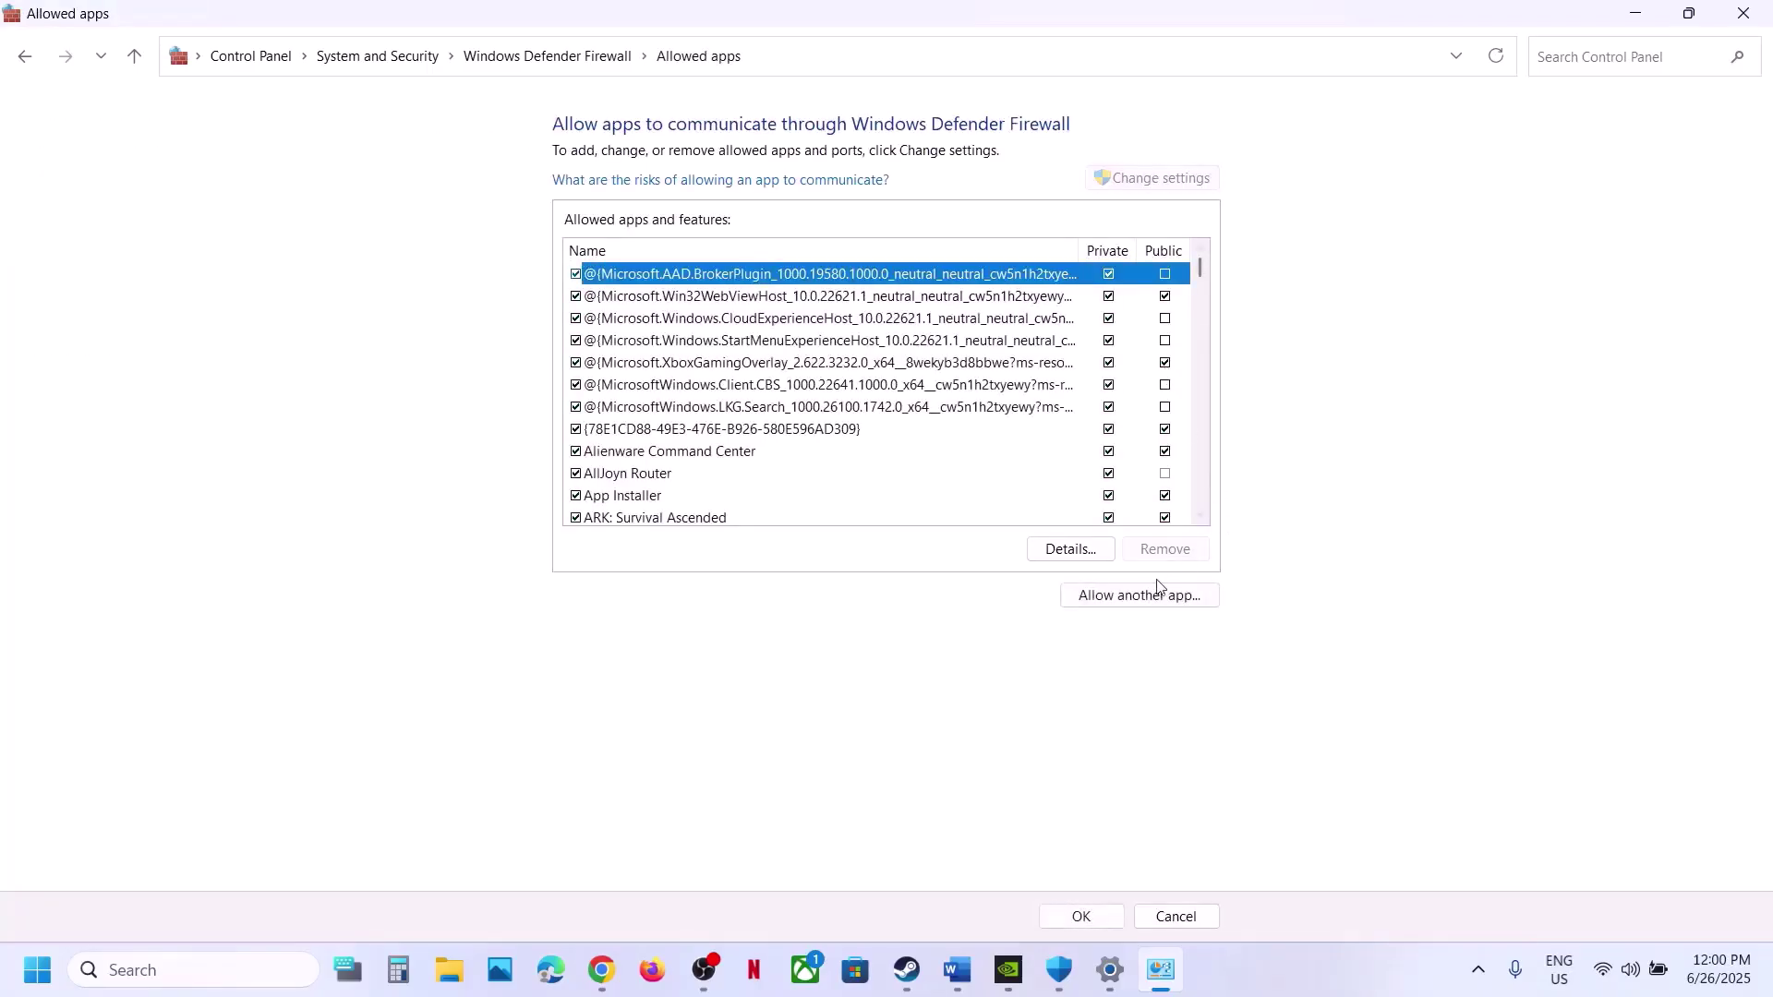
Step: Choose the ds application from Steam\steamapps\common\DEATH STRANDING DIRECTORS CUT as another app to allow through the firewall
click(1155, 592)
click(1028, 589)
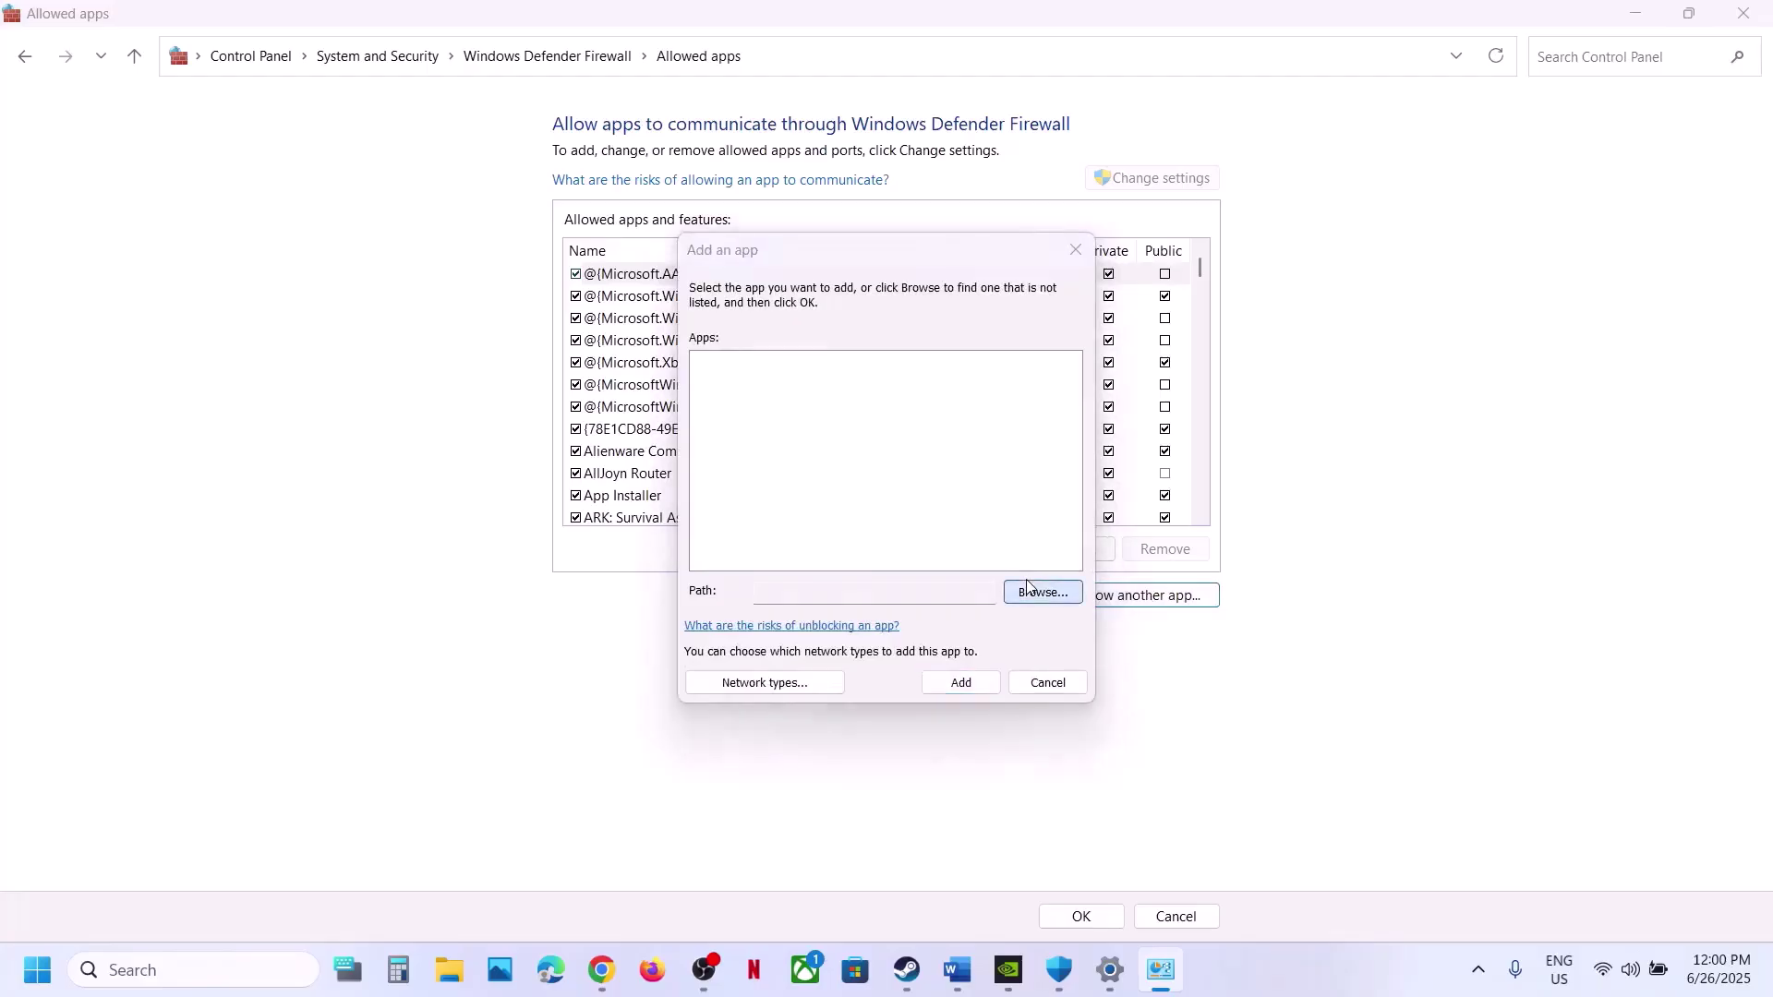
click(943, 341)
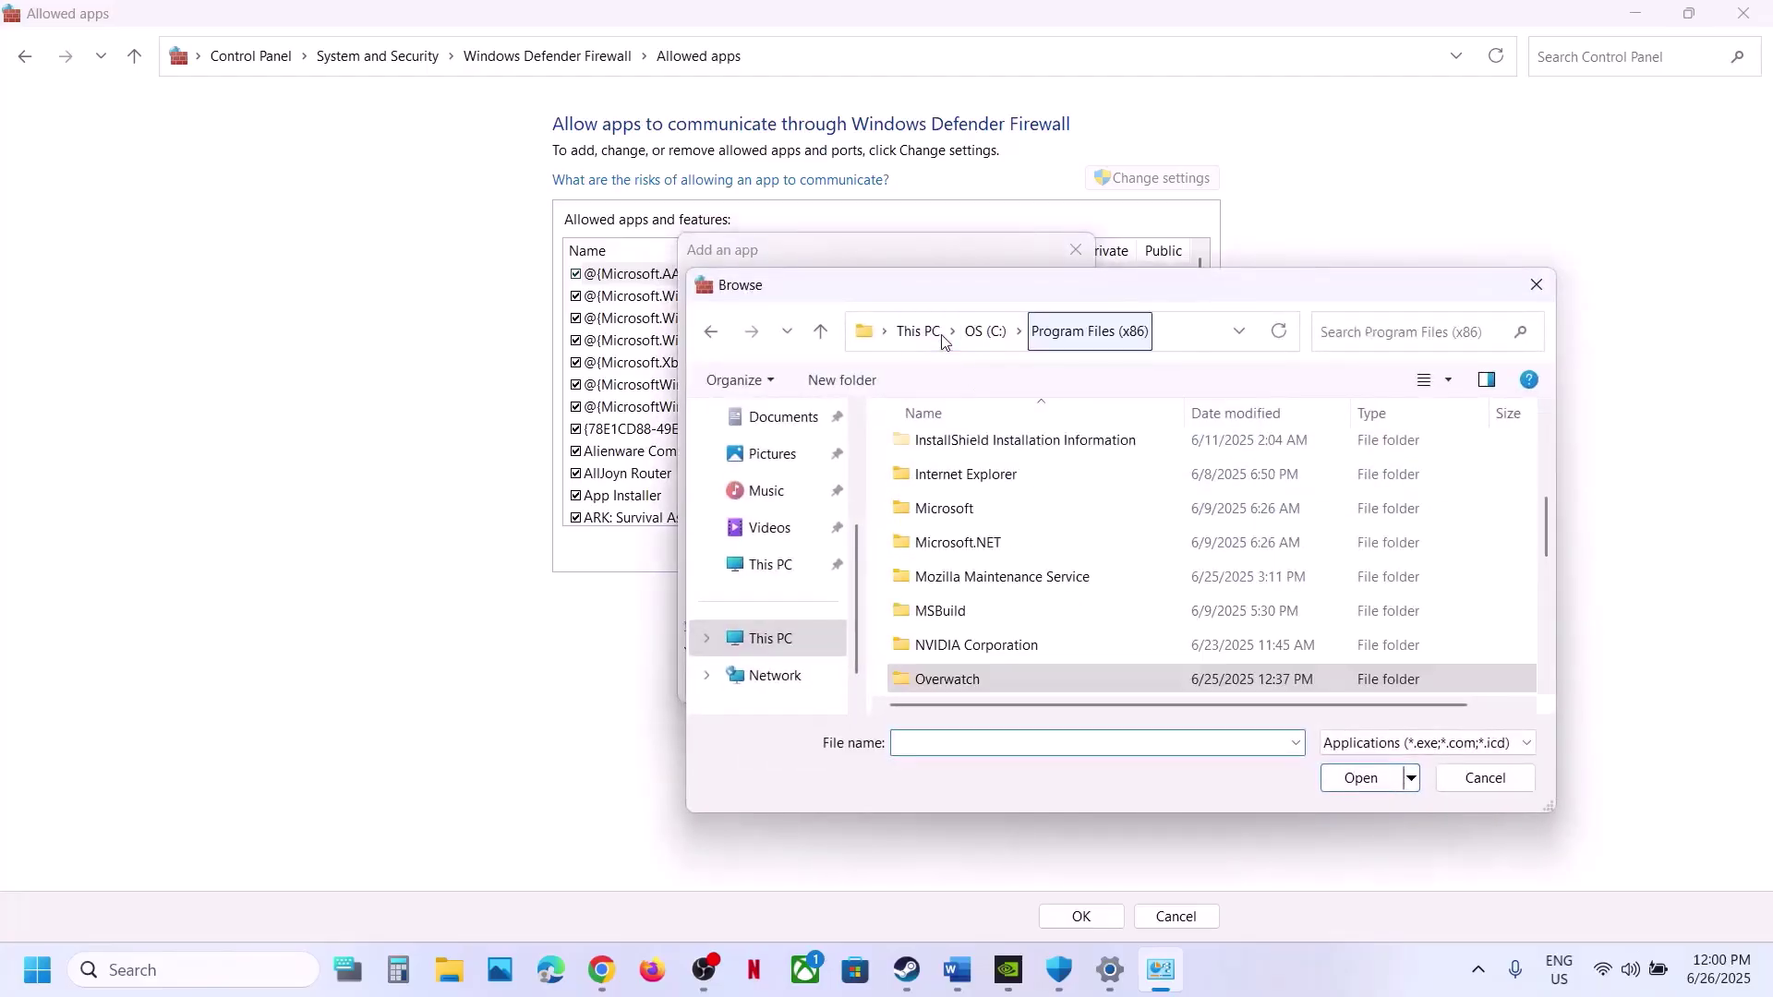
scroll(979, 555, down, 2)
double_click(934, 674)
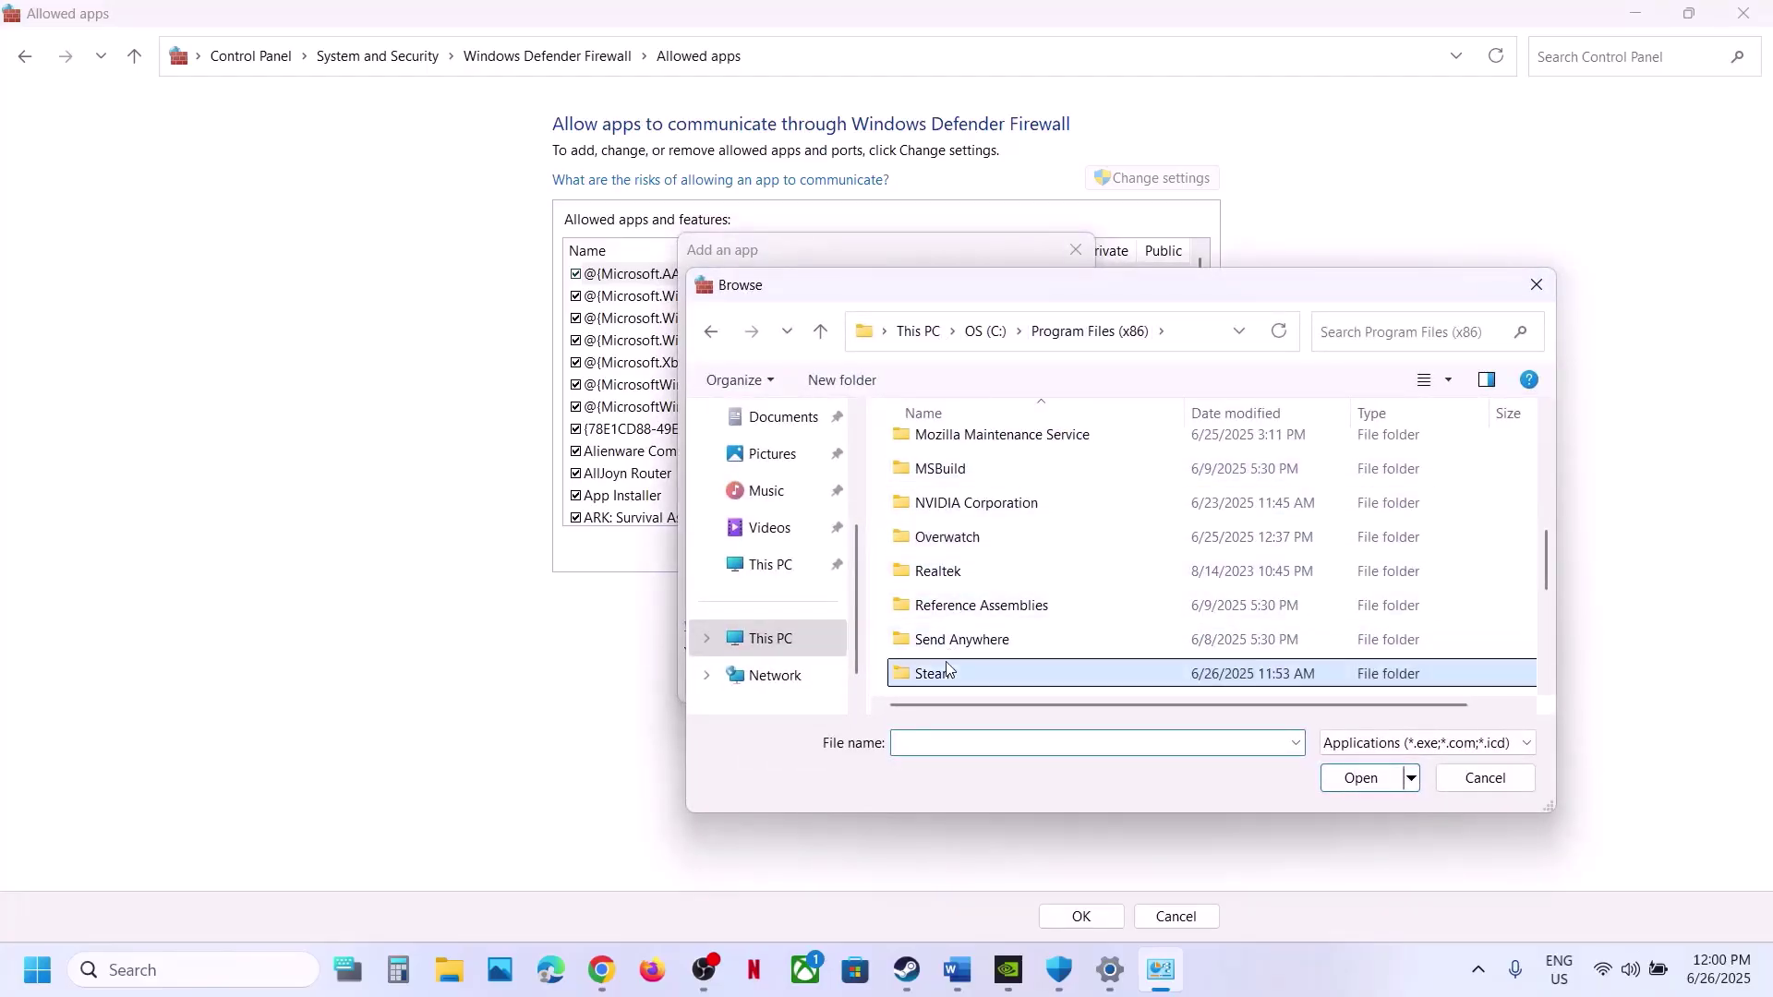
scroll(961, 628, down, 2)
scroll(941, 644, down, 2)
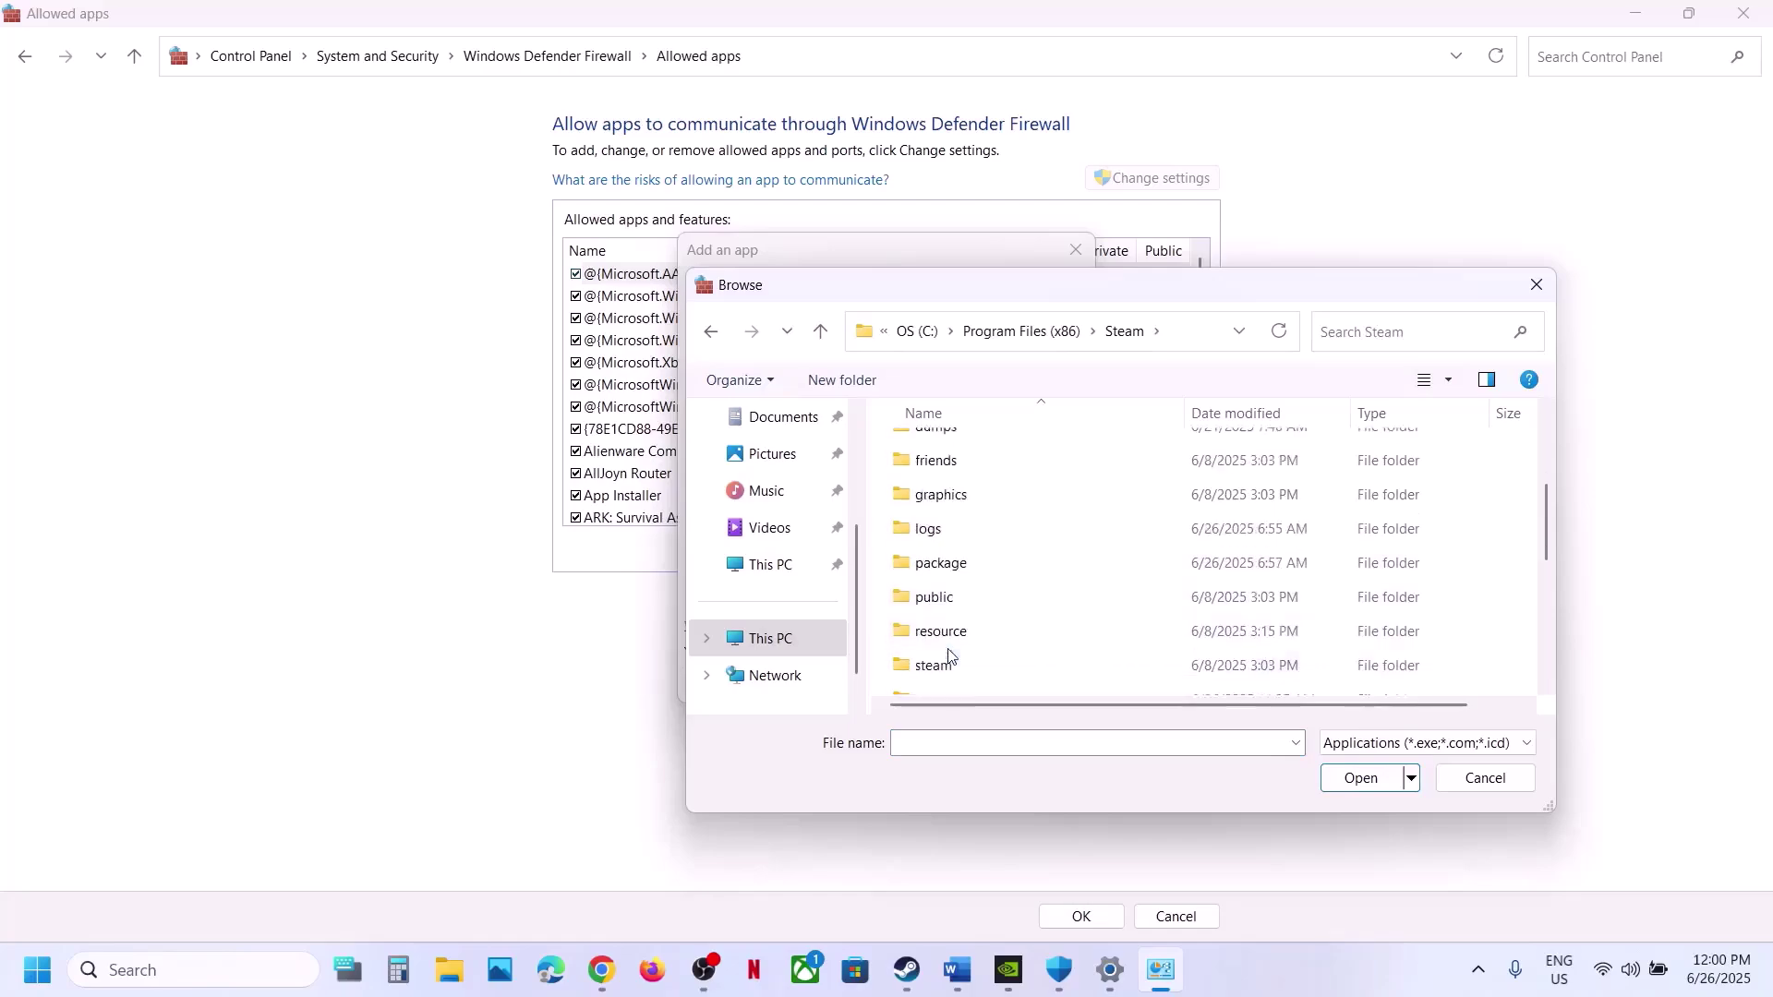
double_click(936, 665)
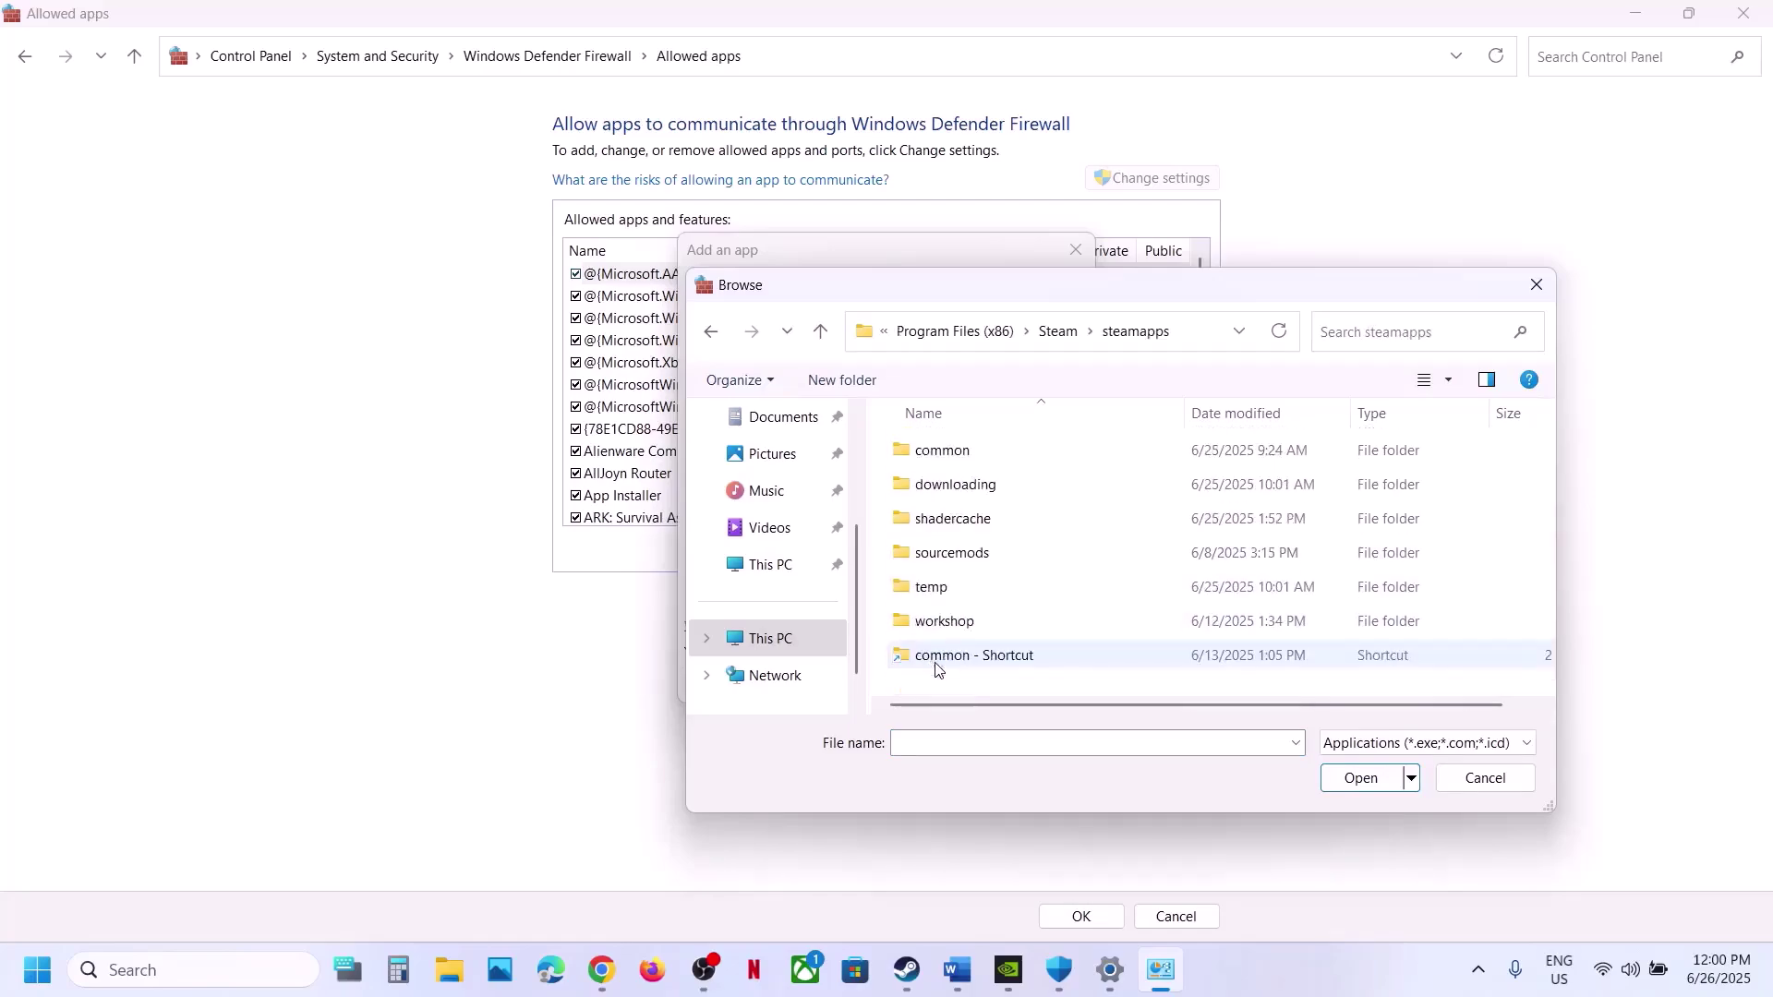
double_click(924, 451)
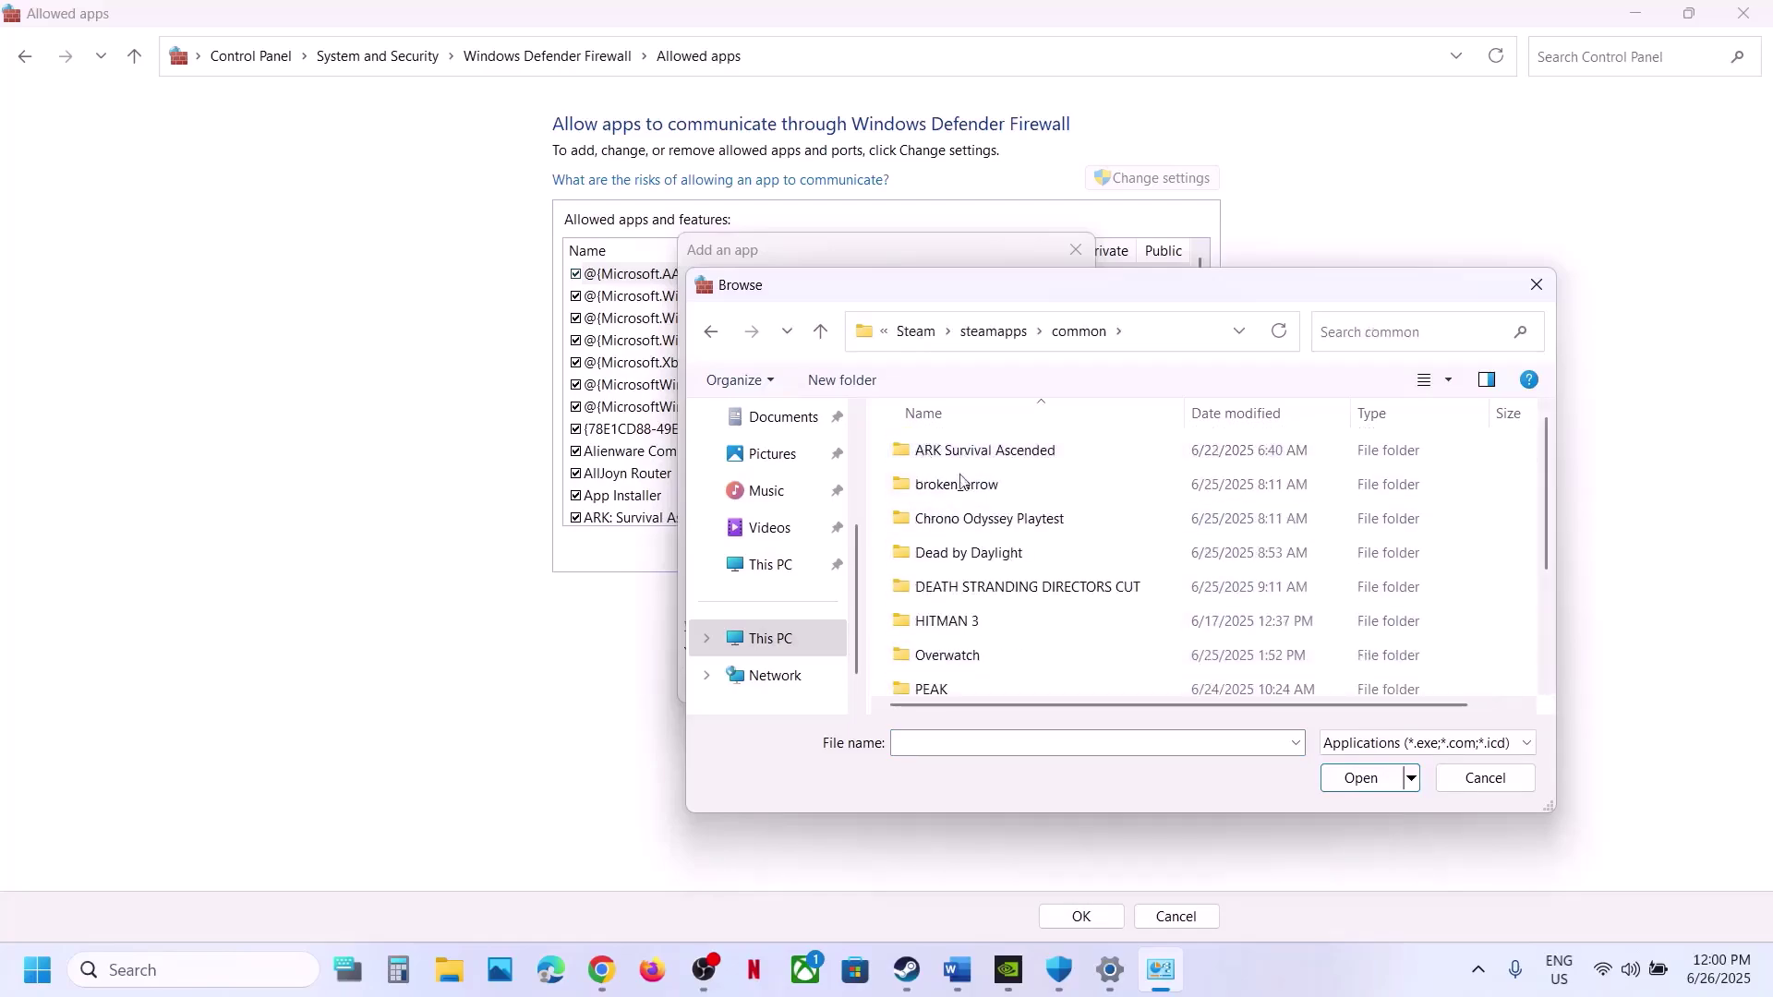
double_click(961, 588)
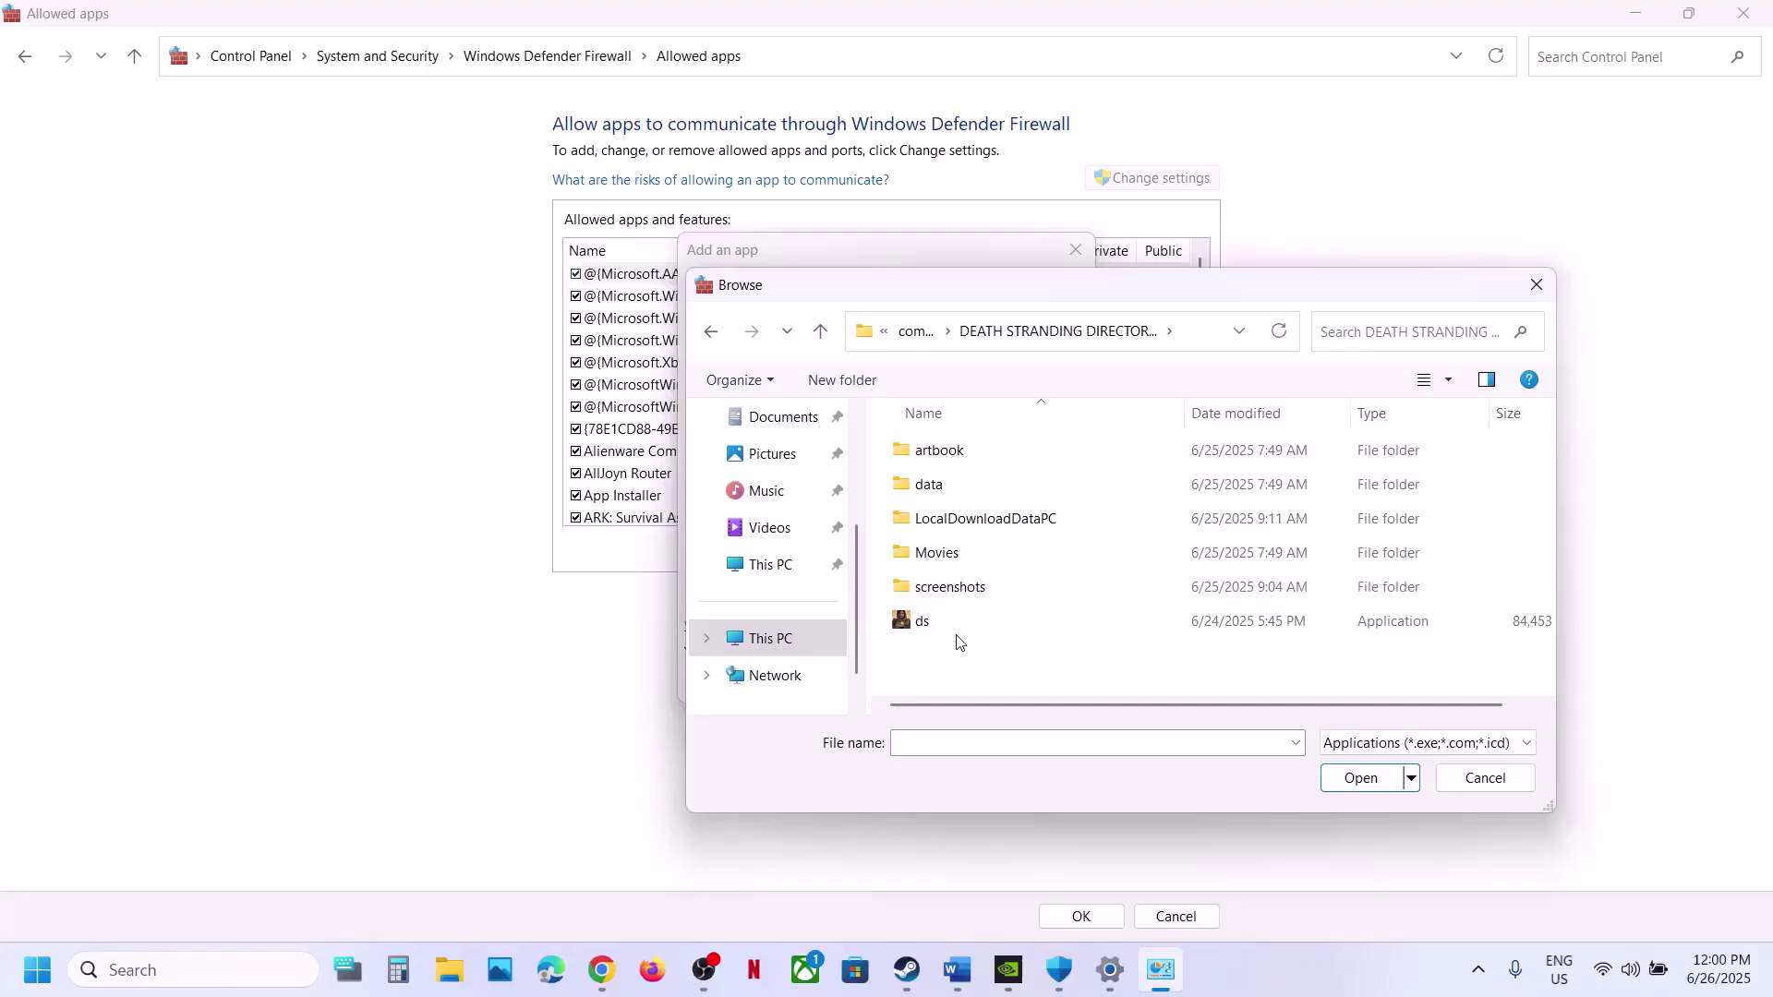
click(946, 630)
click(1354, 778)
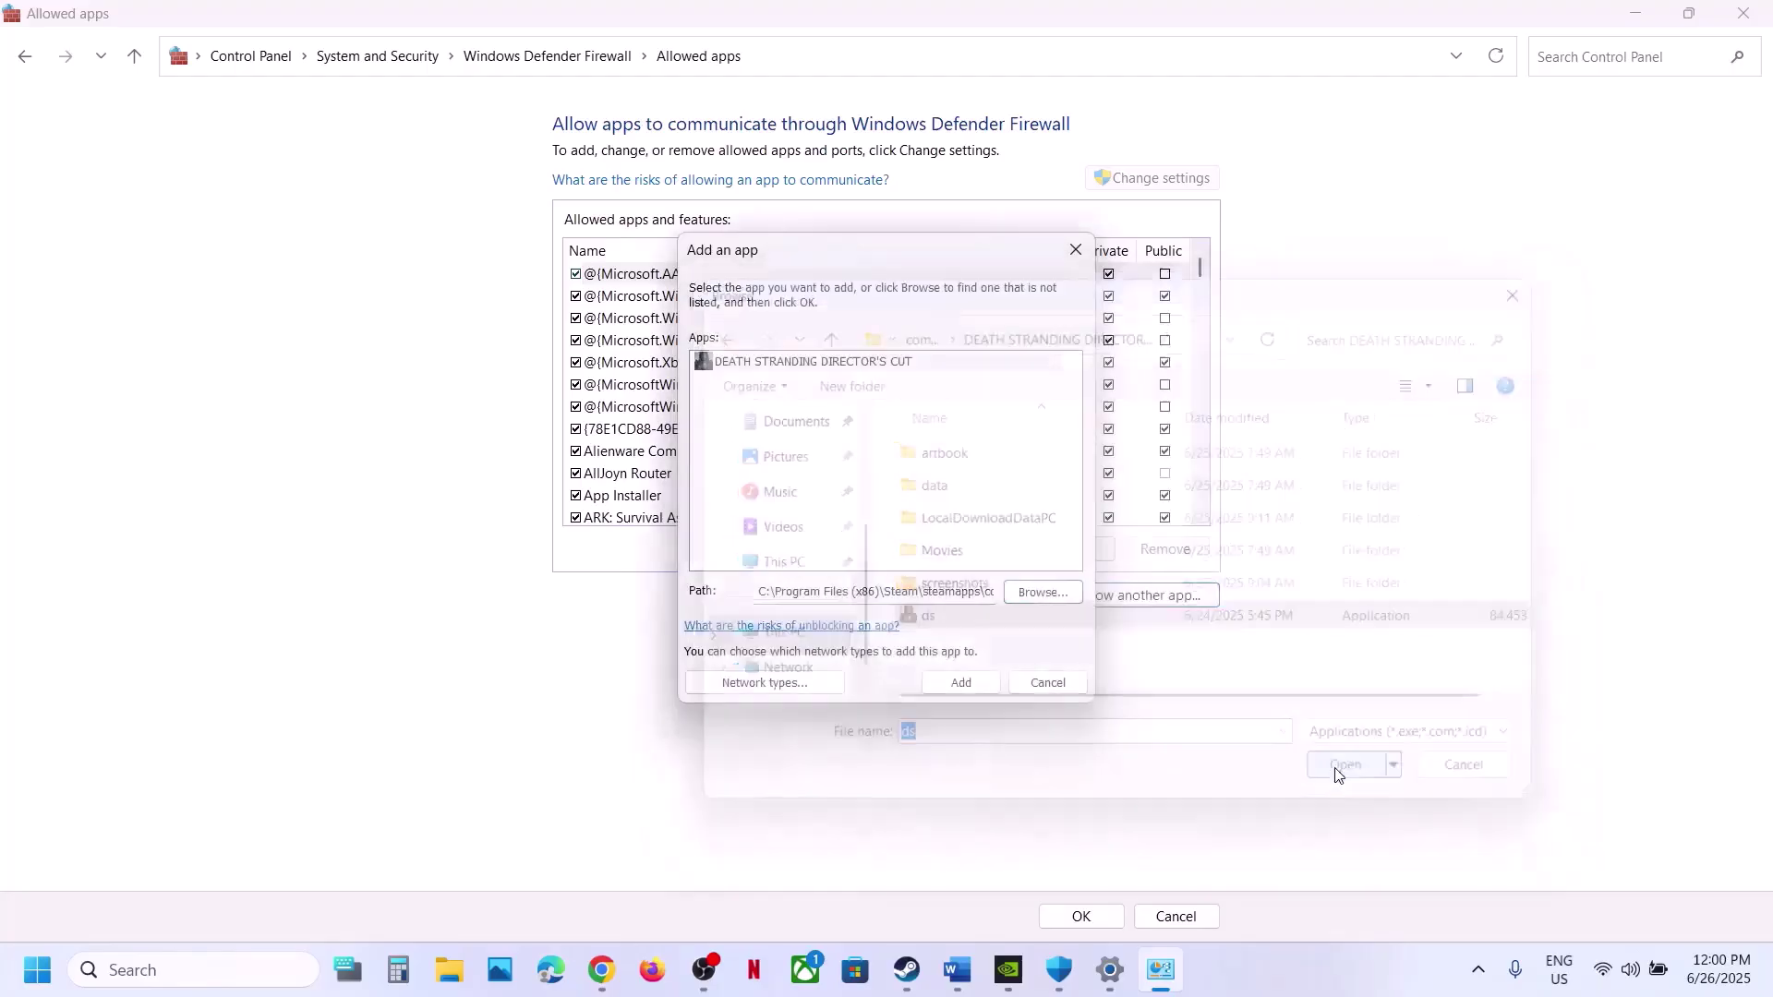
Step: Try to add DEATH STRANDING DIRECTOR'S CUT to the firewall's allowed apps, and close the Add an app dialog
click(948, 683)
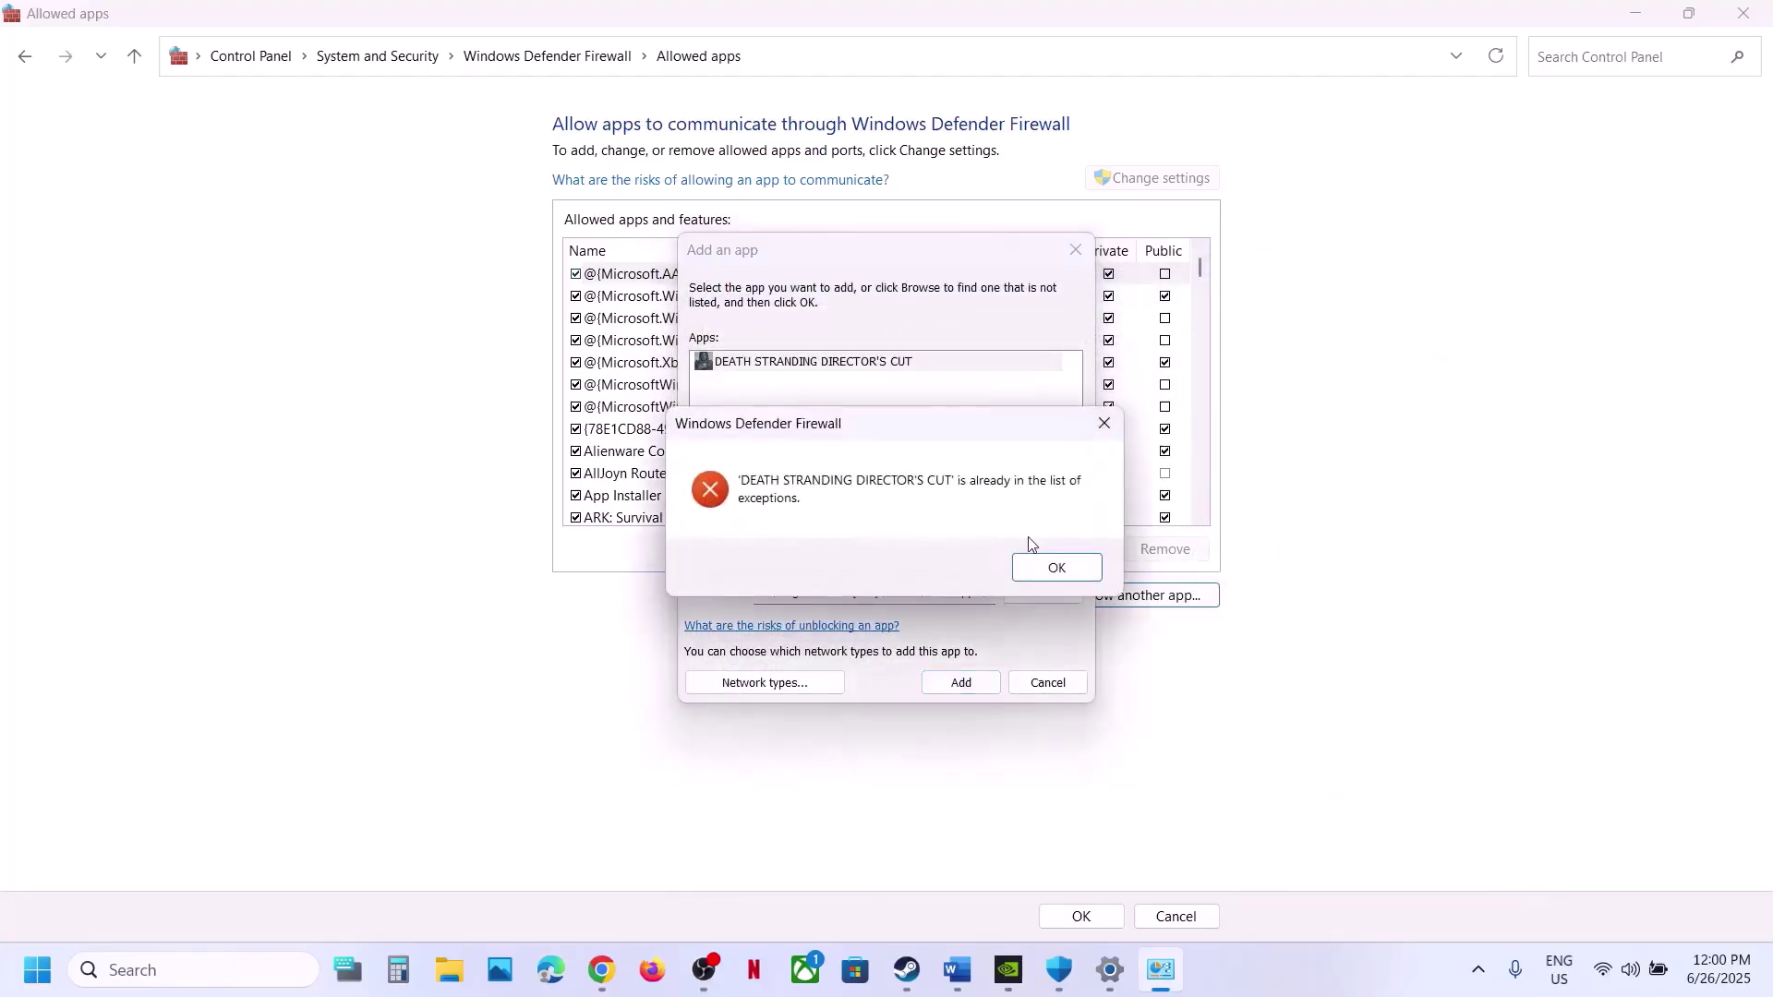
click(1044, 565)
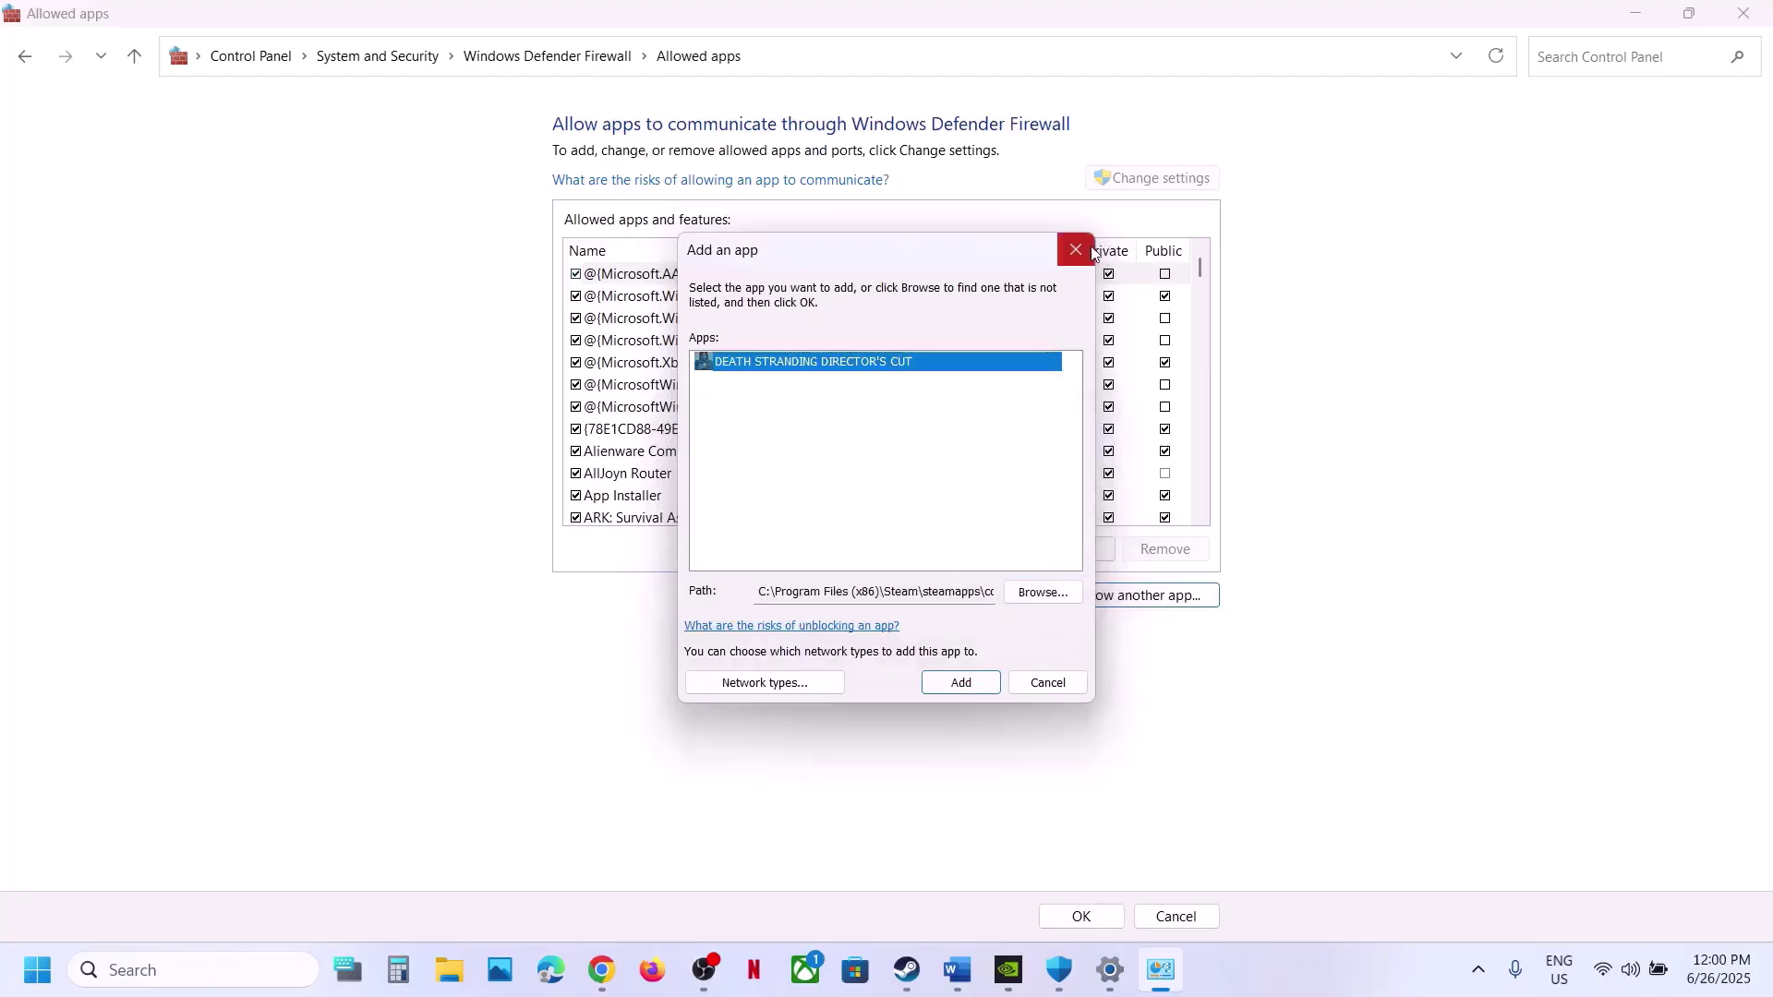
click(1088, 251)
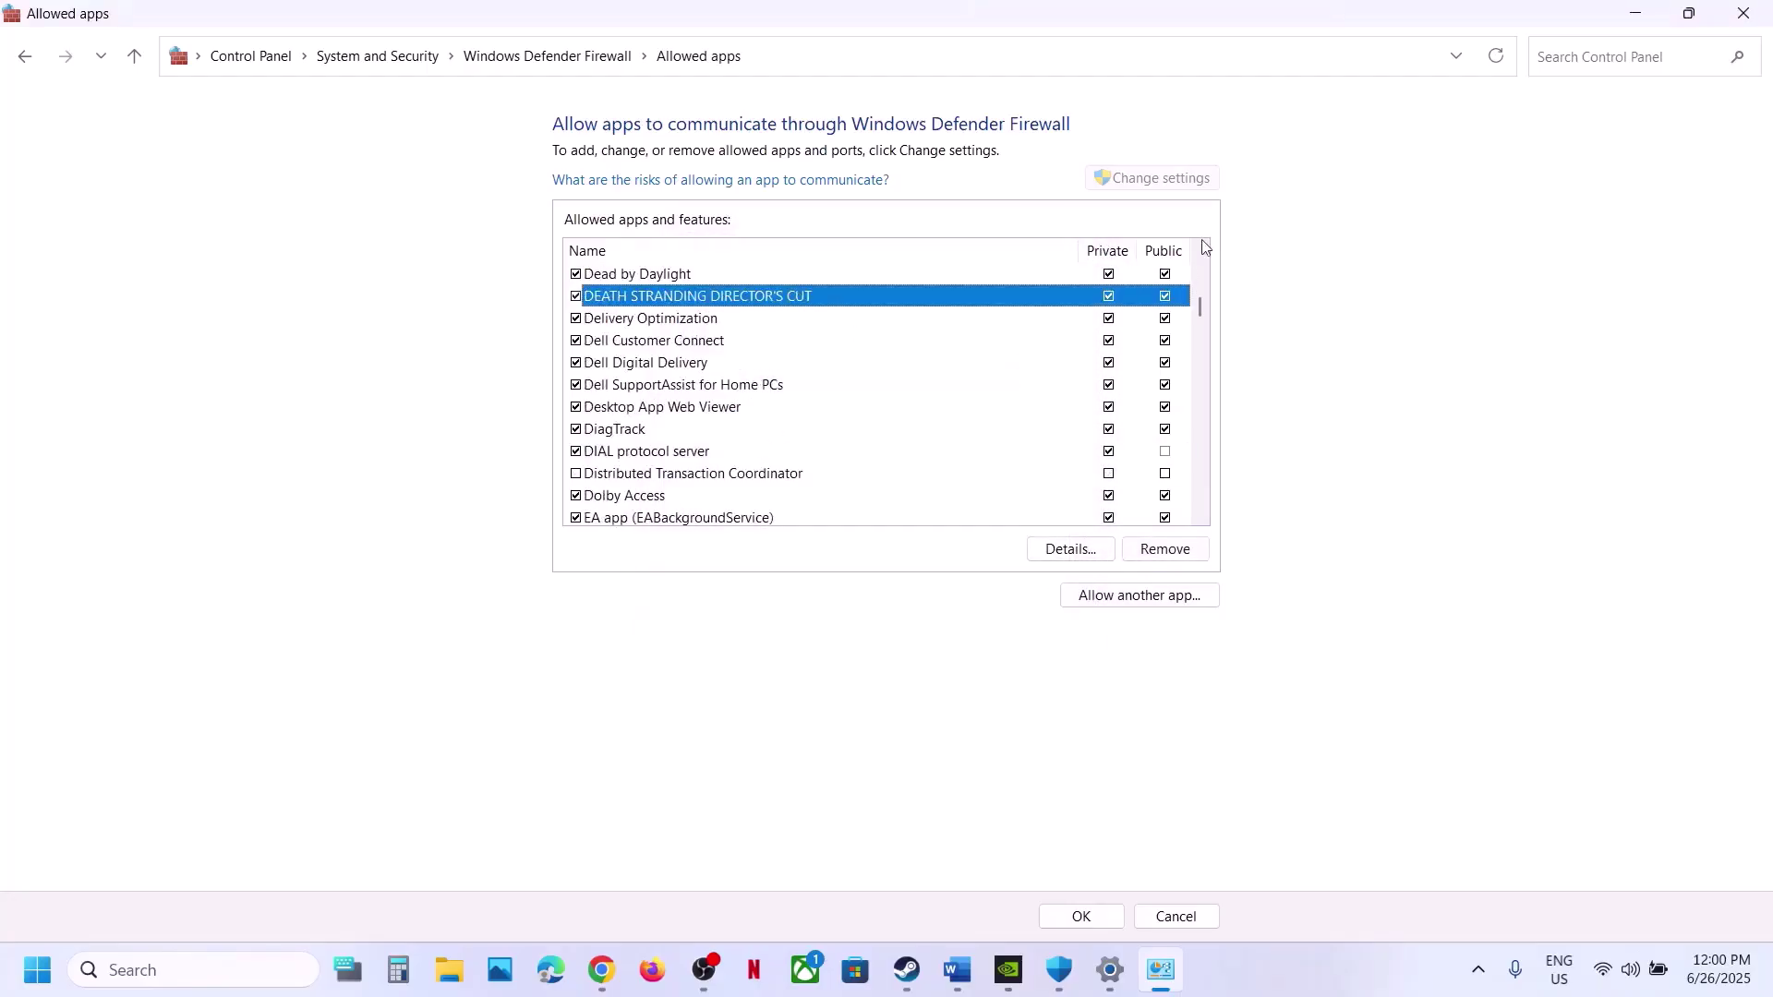
Step: Close Control Panel, Windows Security and Settings, and highlight "Delete settings.cfg" in Step 11 of the Word document
click(1742, 15)
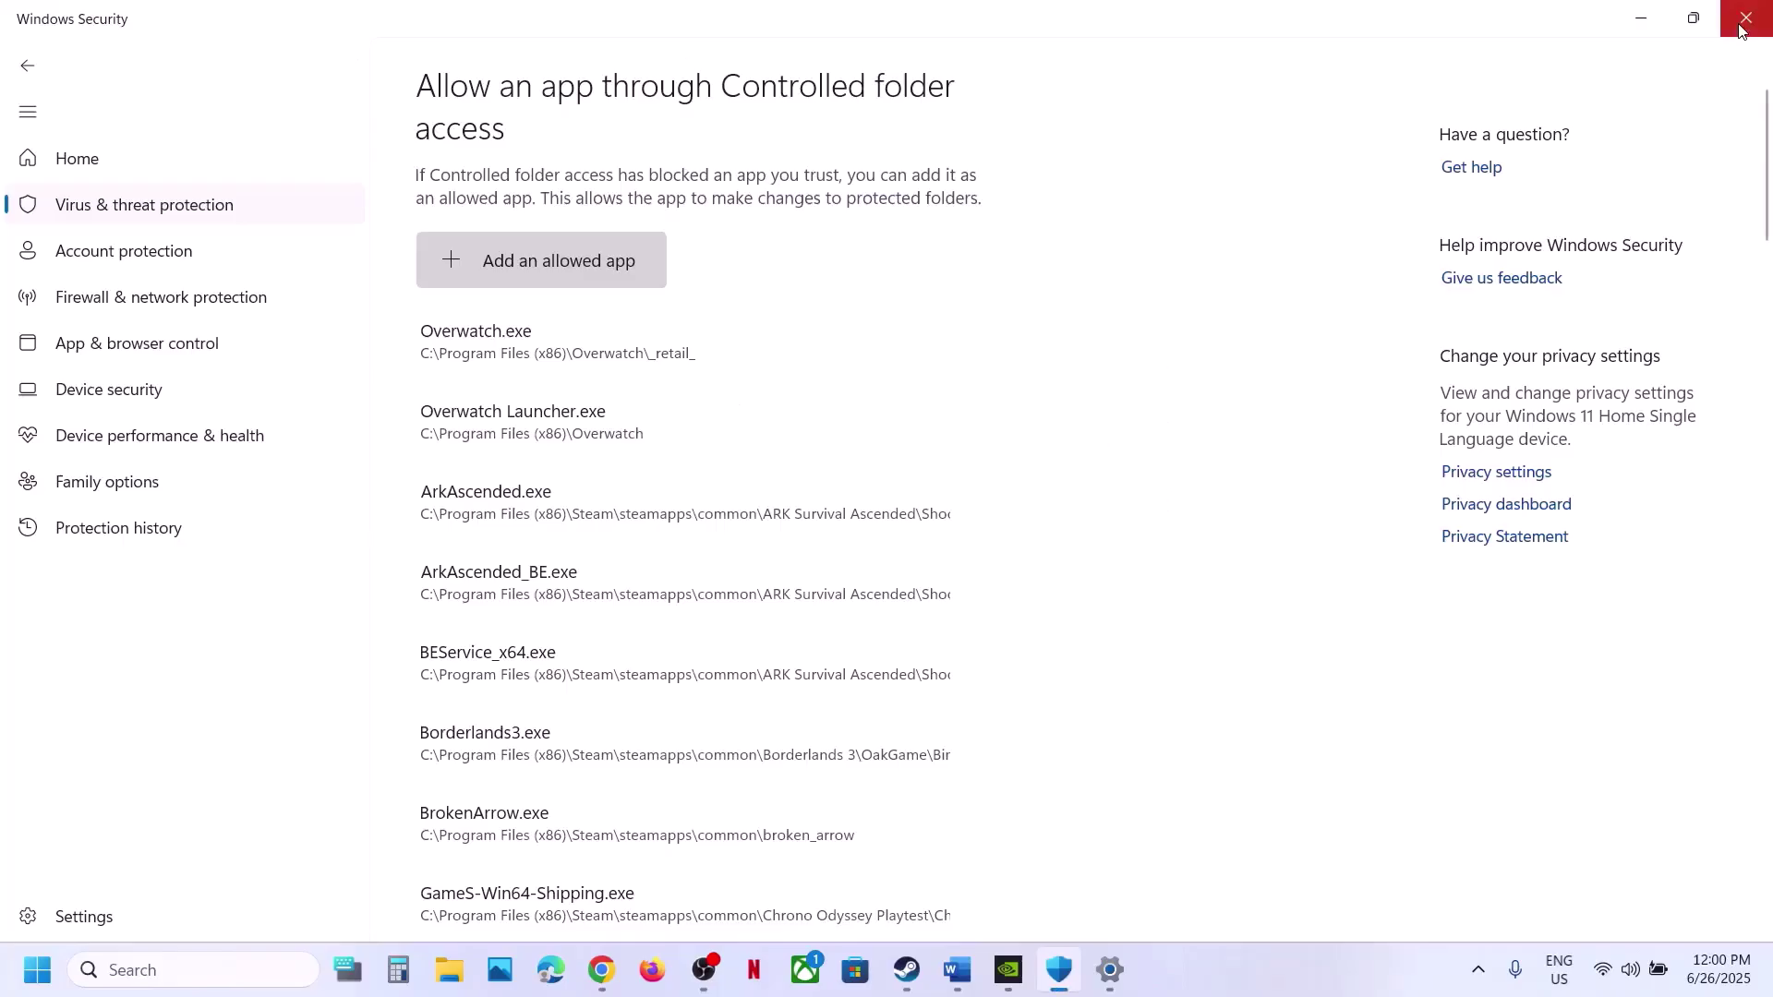
click(1742, 23)
click(1742, 19)
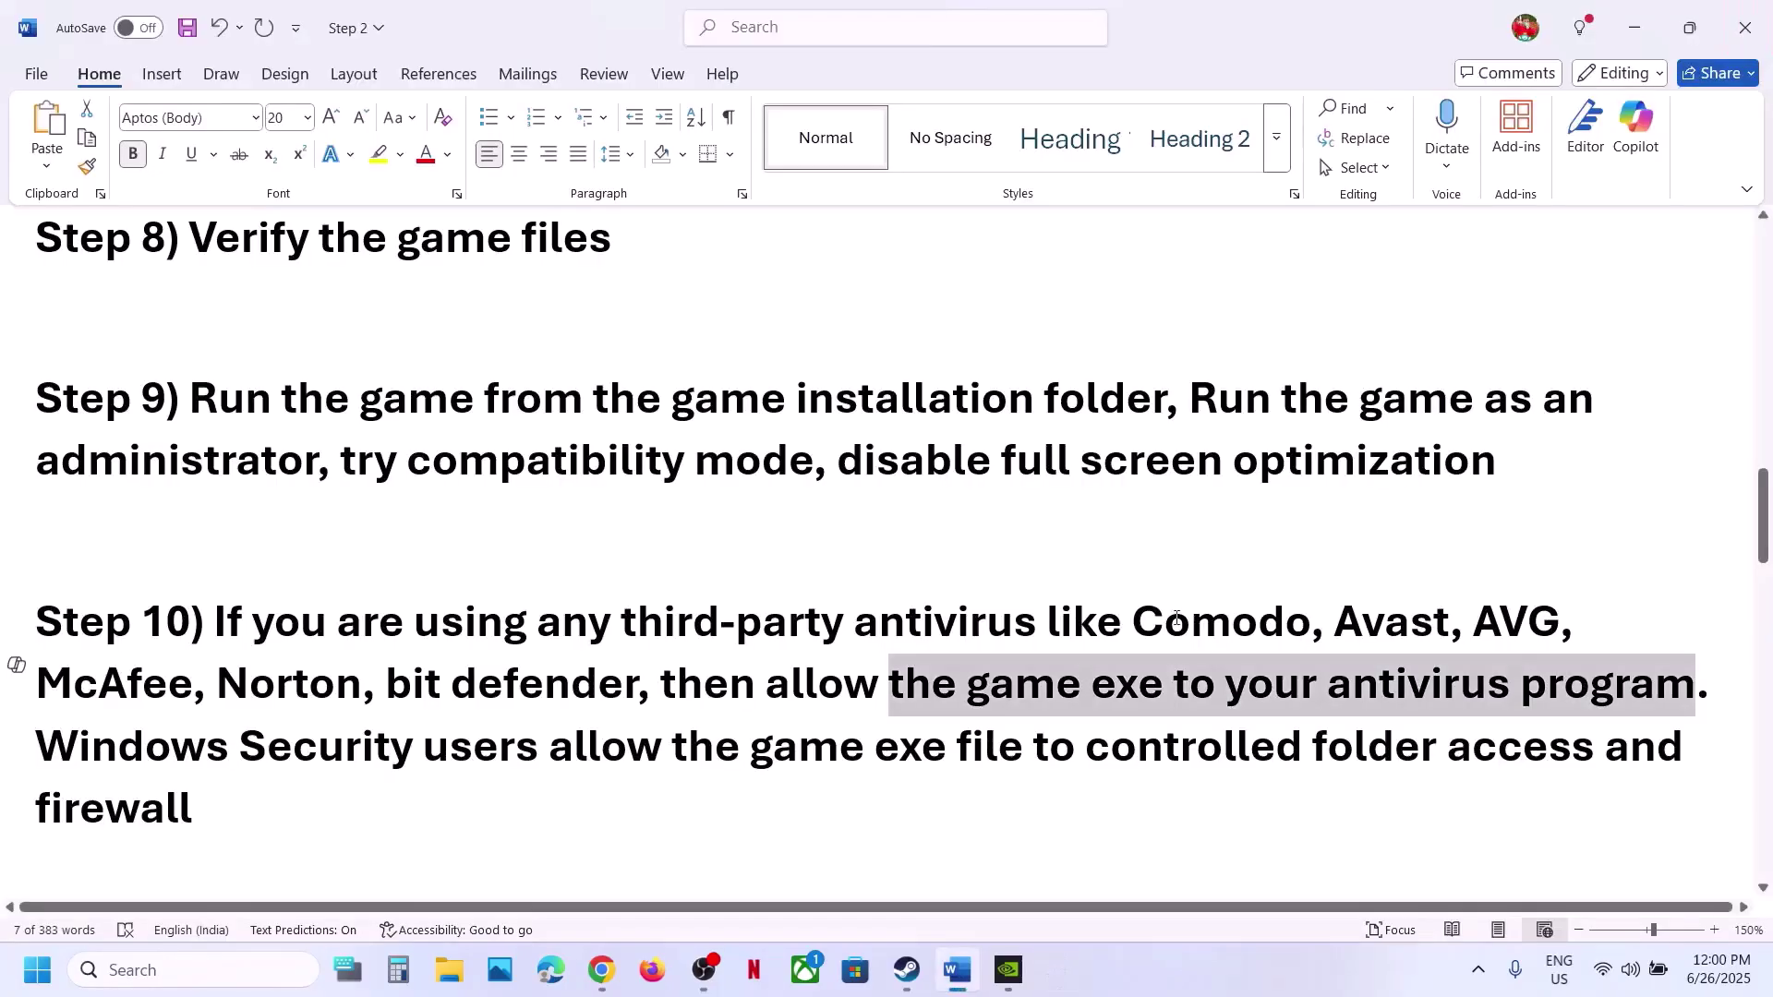
scroll(605, 702, down, 3)
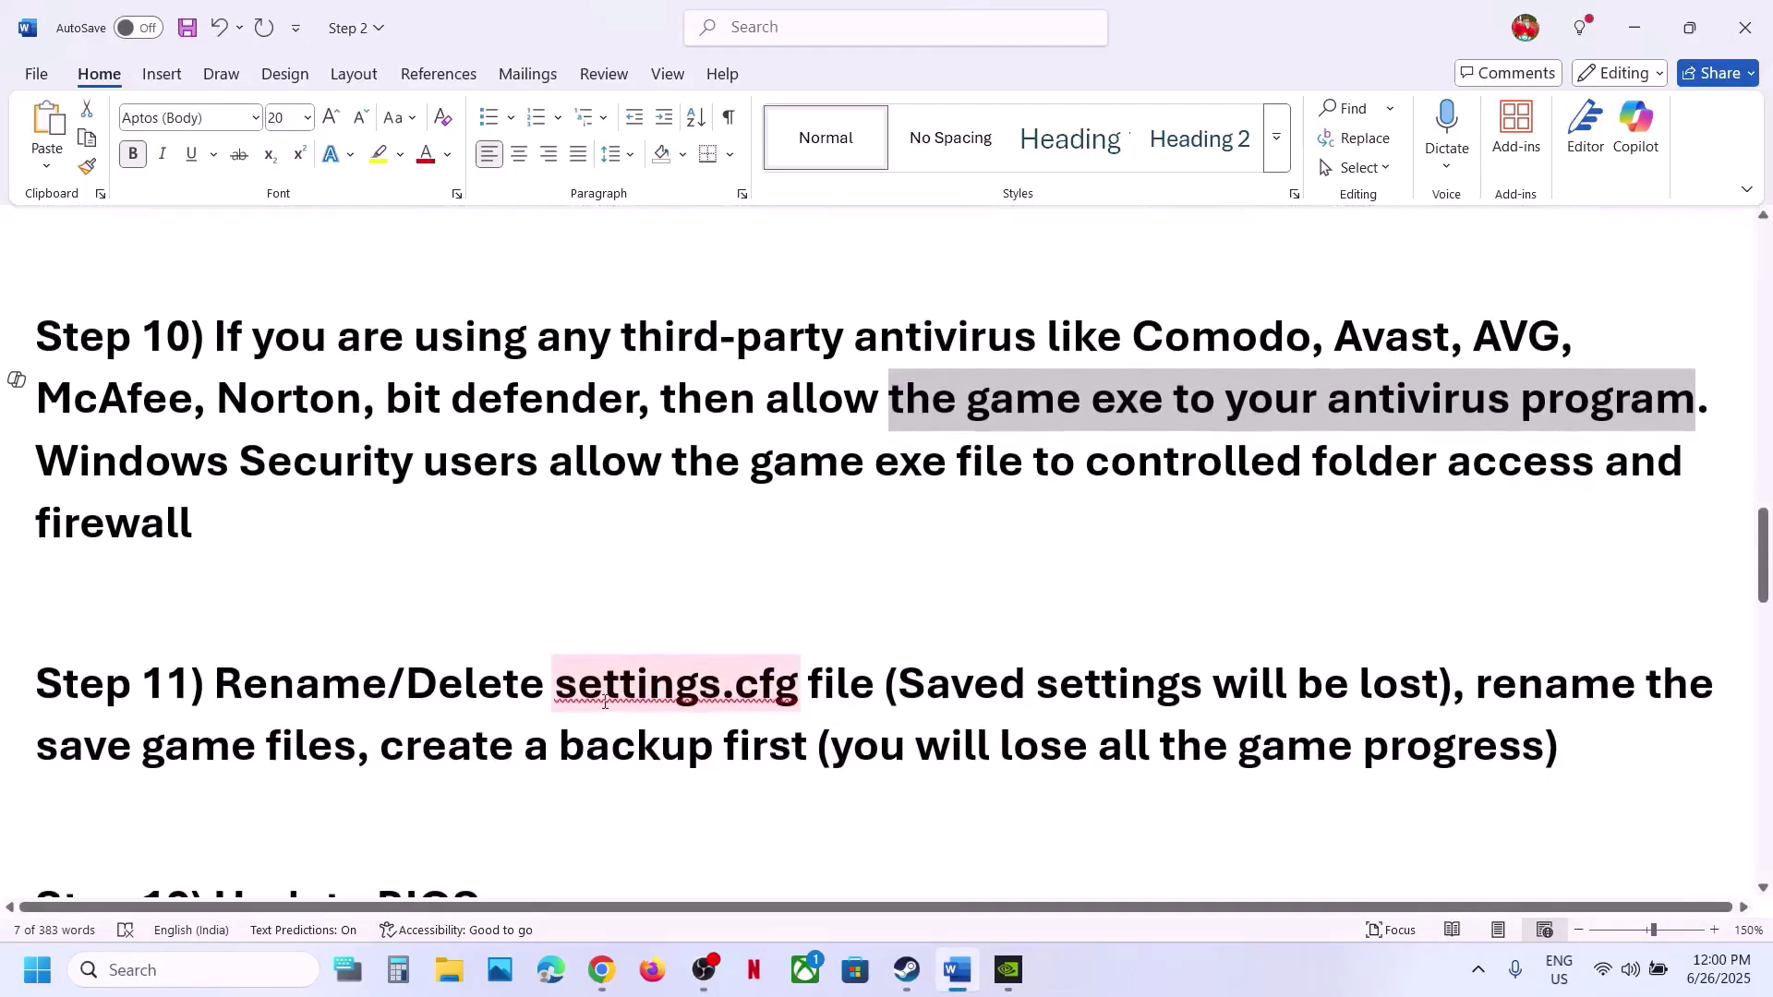
drag(537, 683, 800, 697)
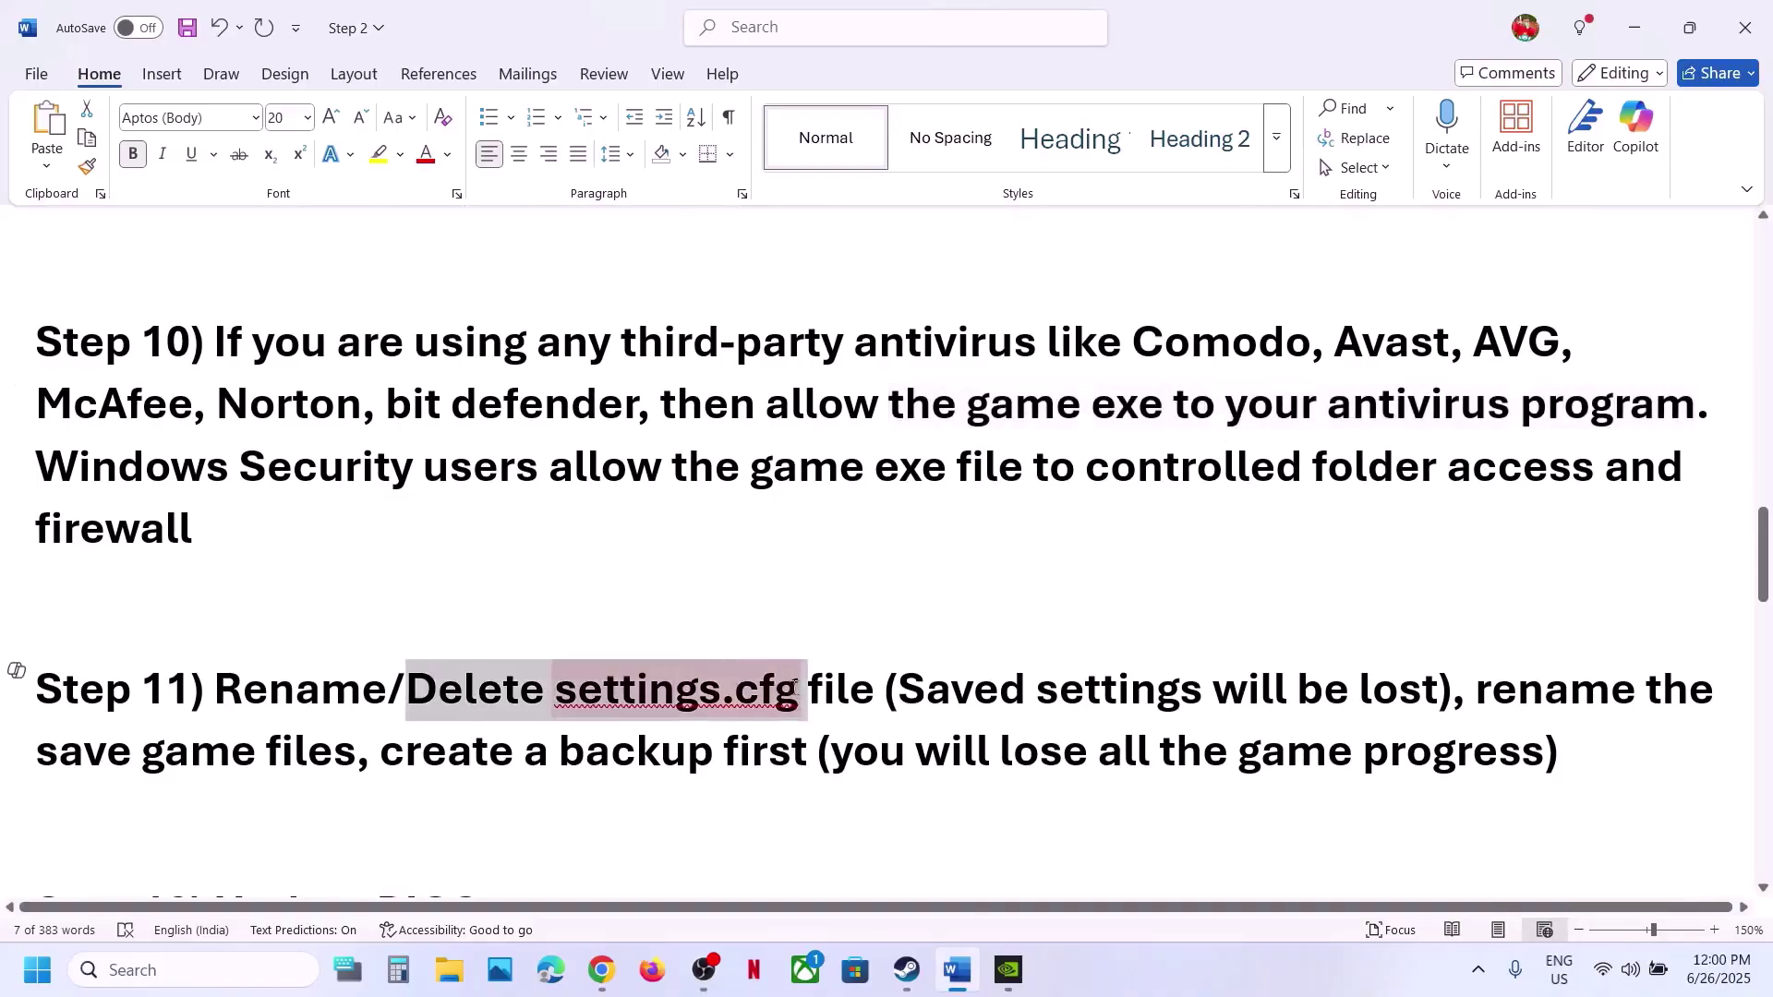
Step: Switch to Steam and browse the local files of DEATH STRANDING DIRECTOR'S CUT
click(908, 968)
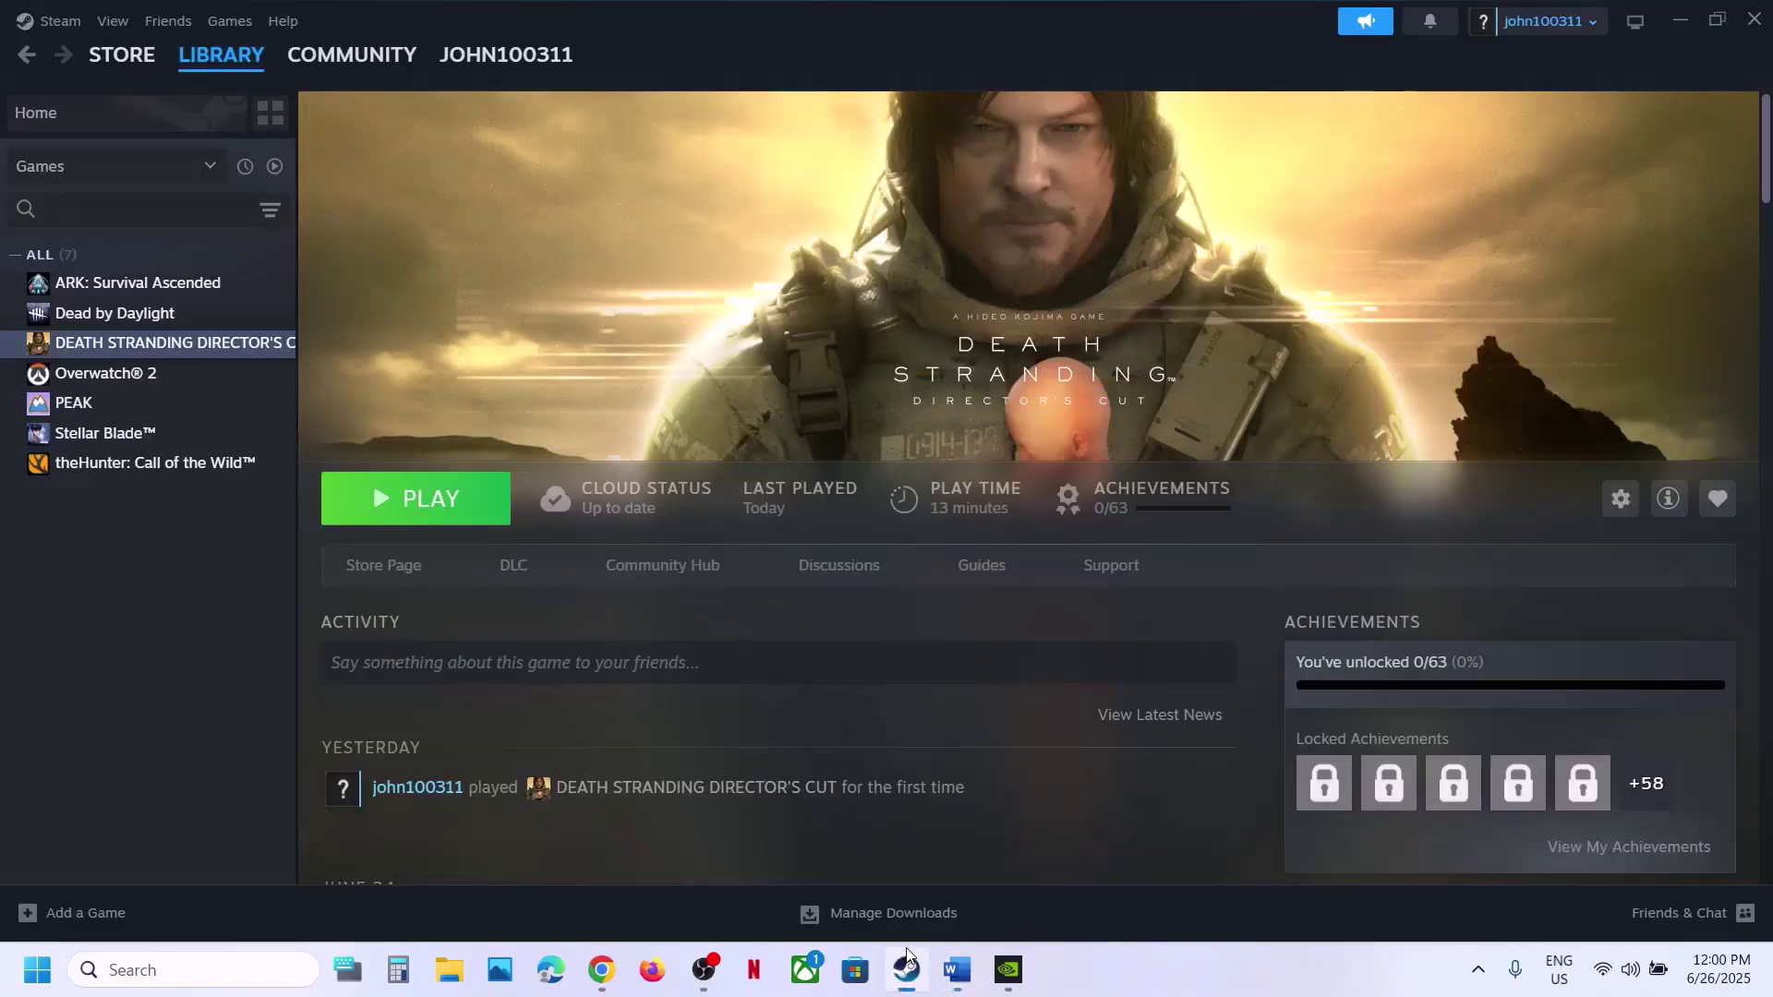
right_click(227, 344)
mouse_move(318, 469)
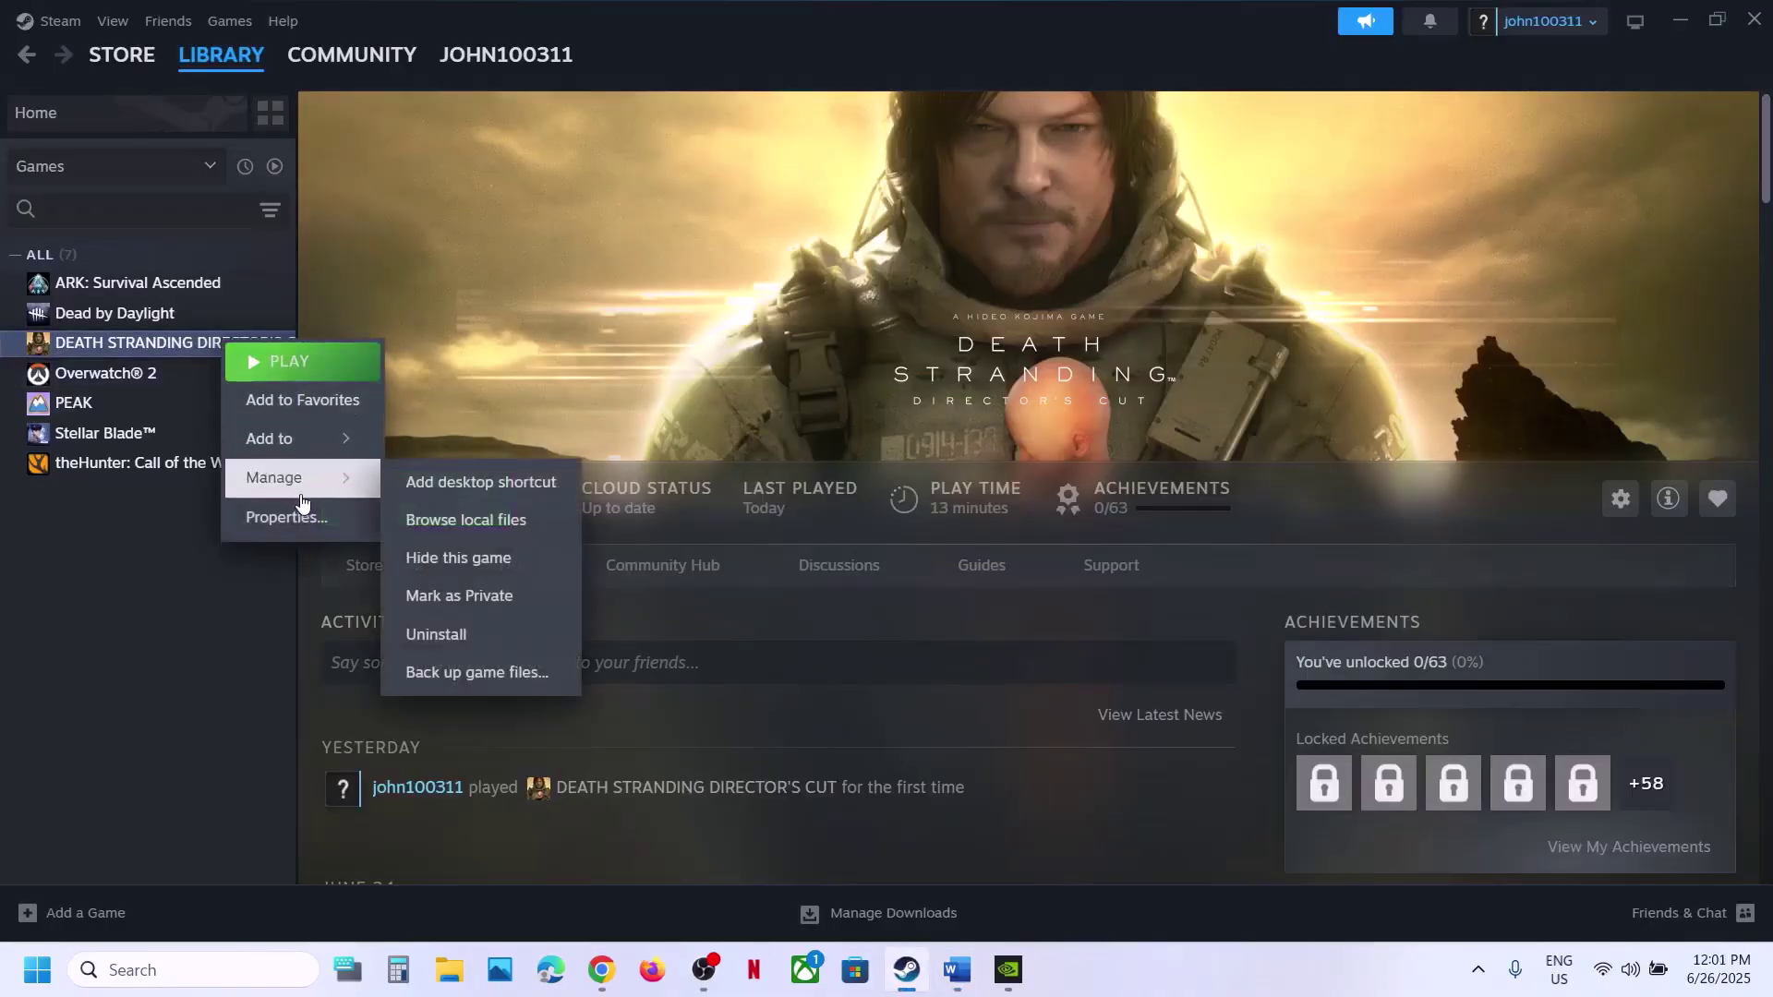
click(485, 512)
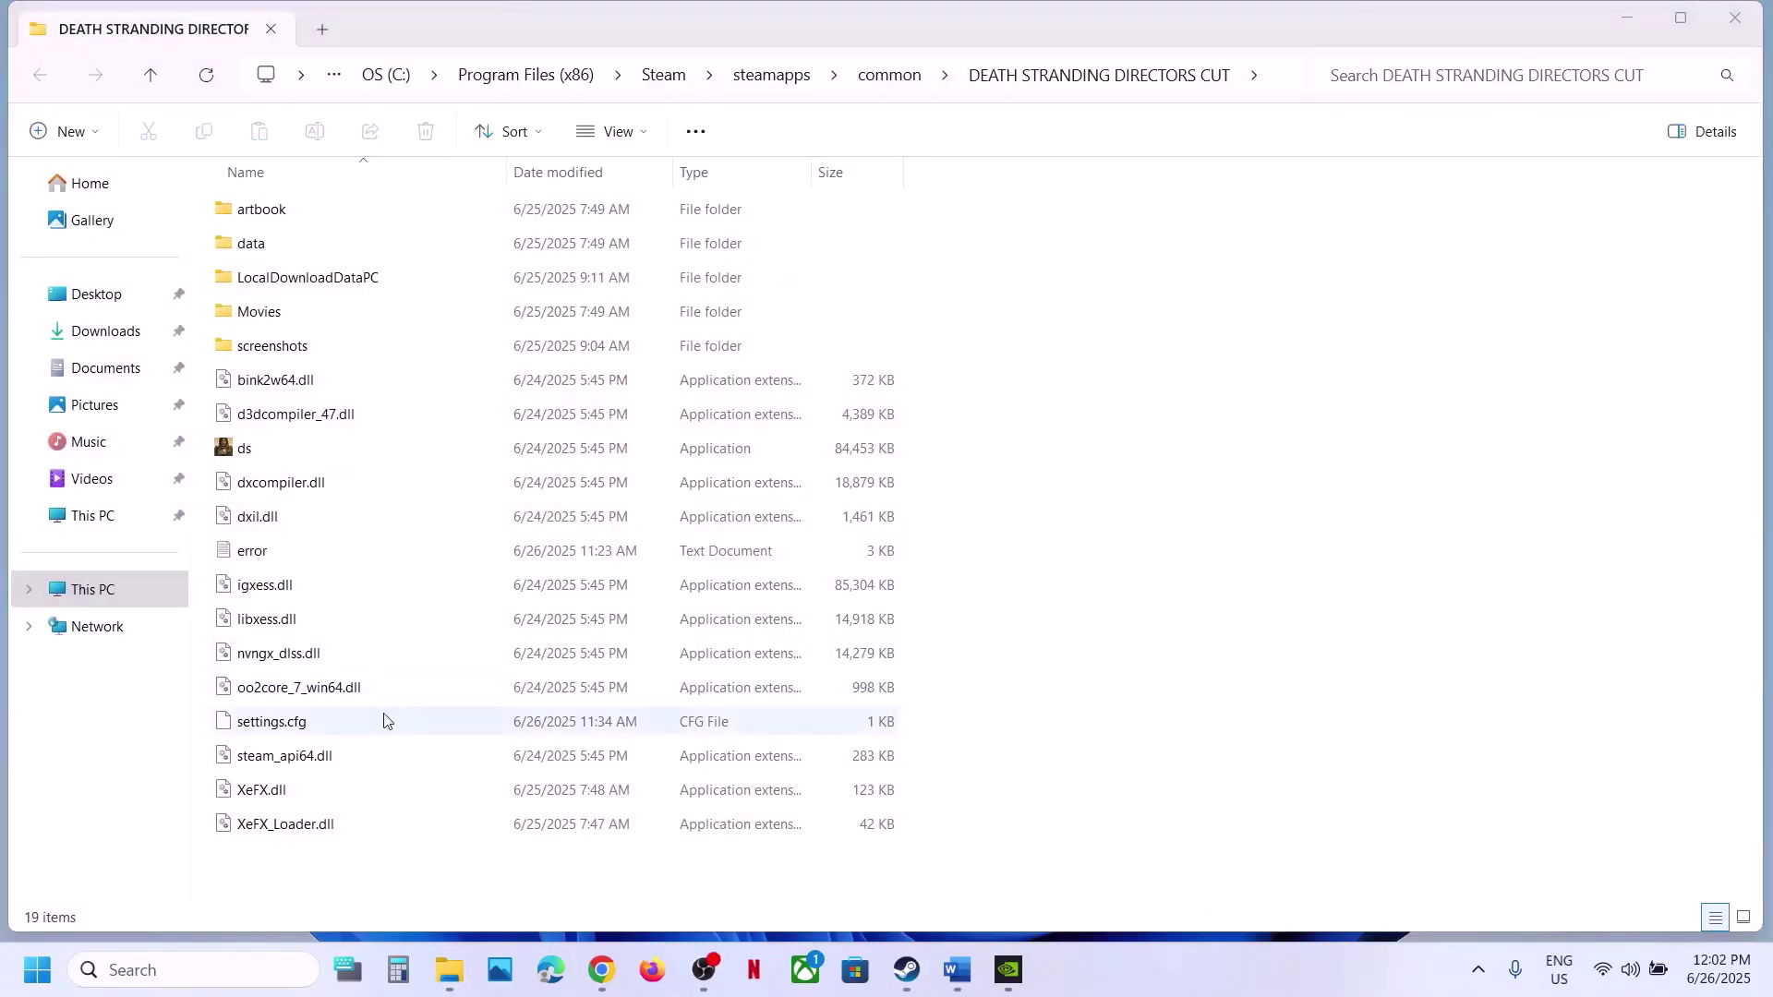
Step: Back up settings.cfg by copying it from the game folder to the desktop, and place the copy near the desktop's centre
click(277, 736)
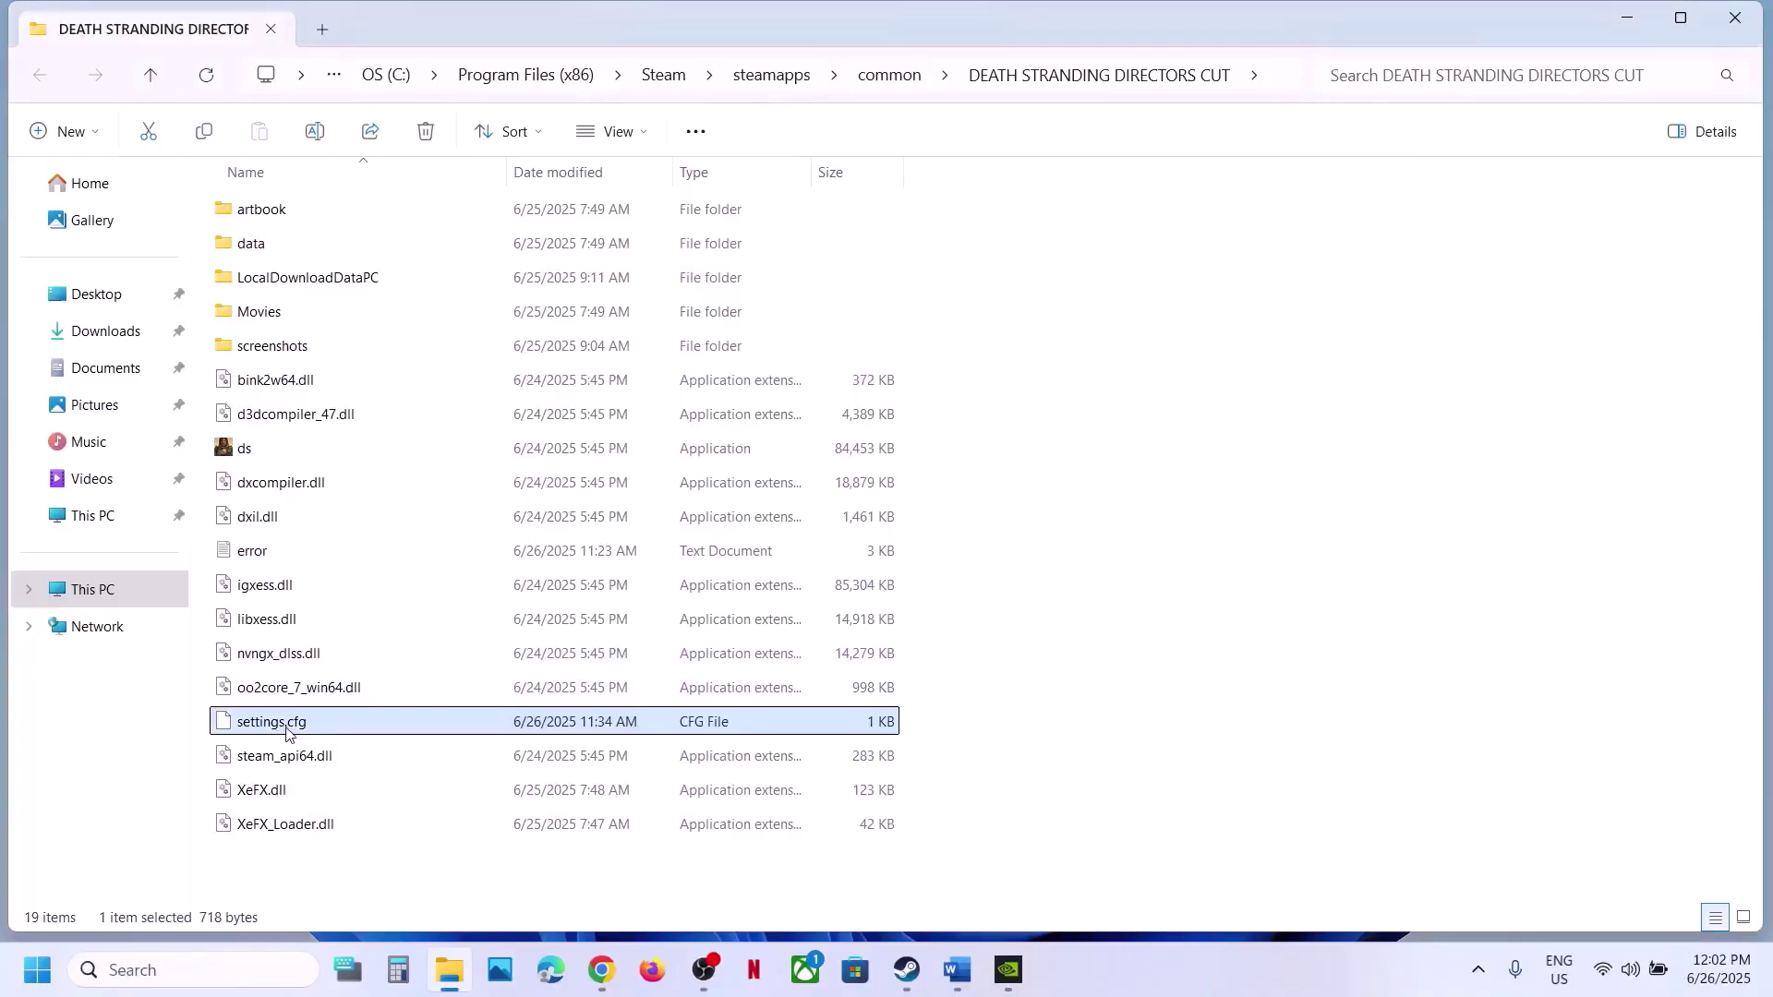
right_click(287, 734)
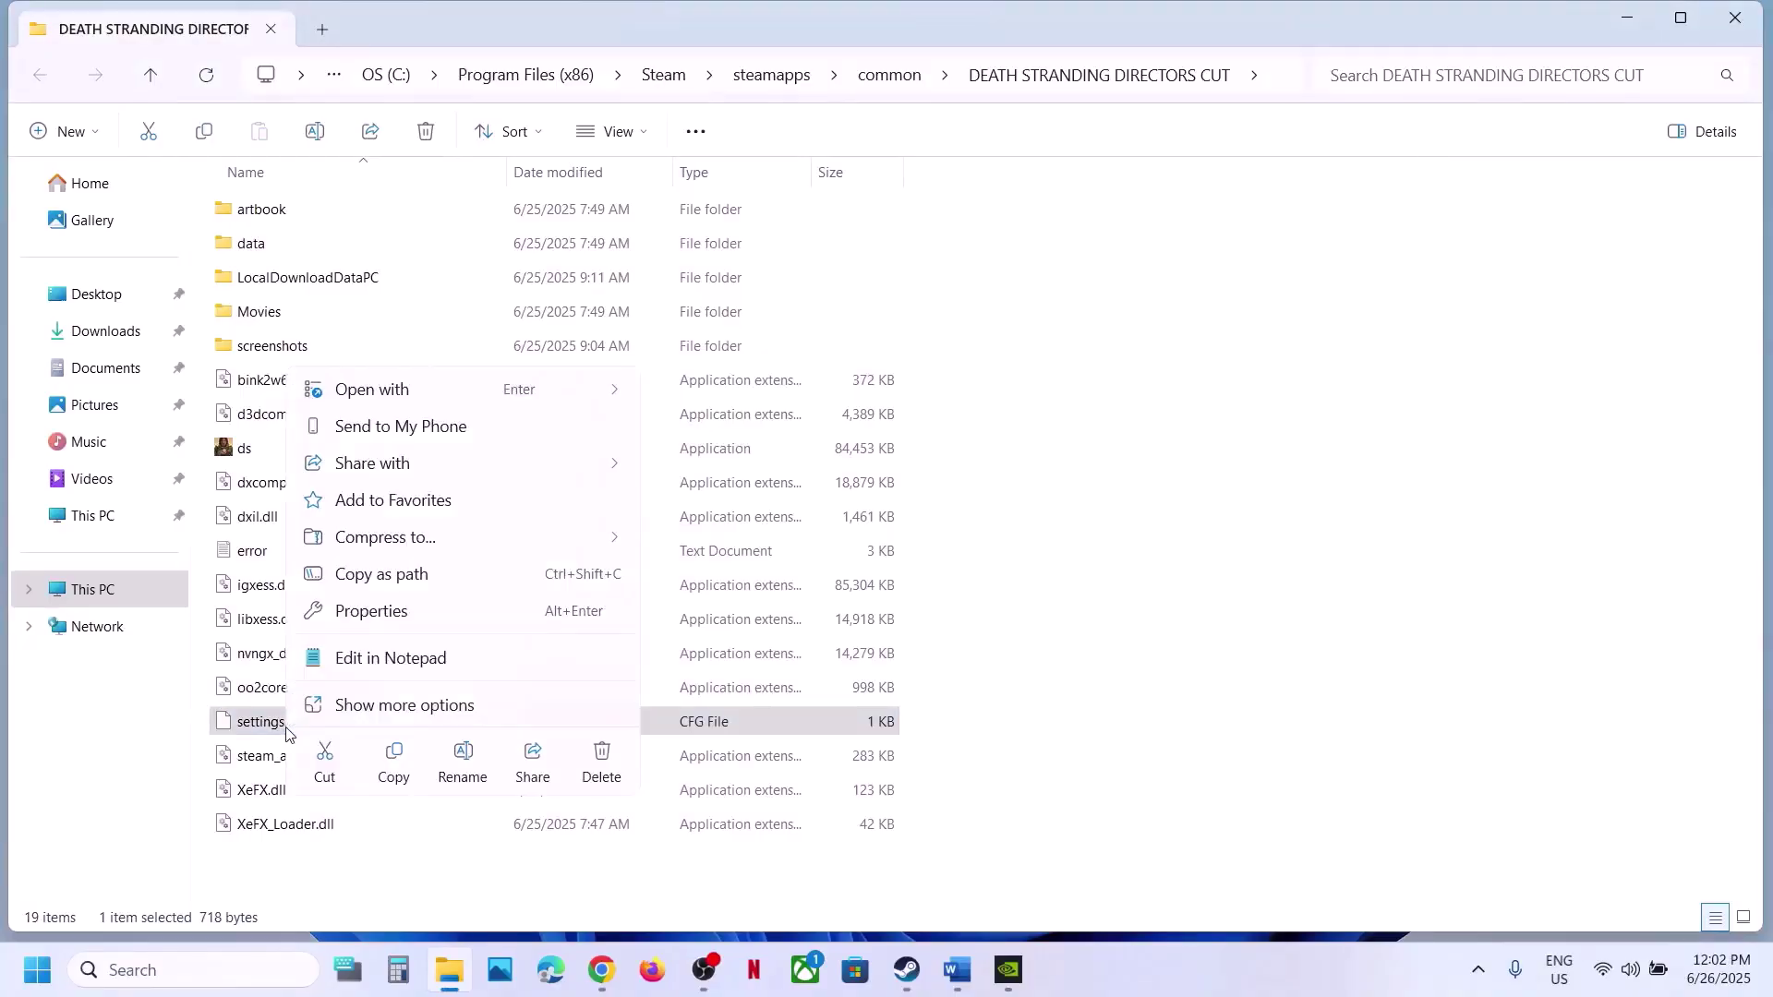
click(401, 762)
key(super+d)
key(ctrl+v)
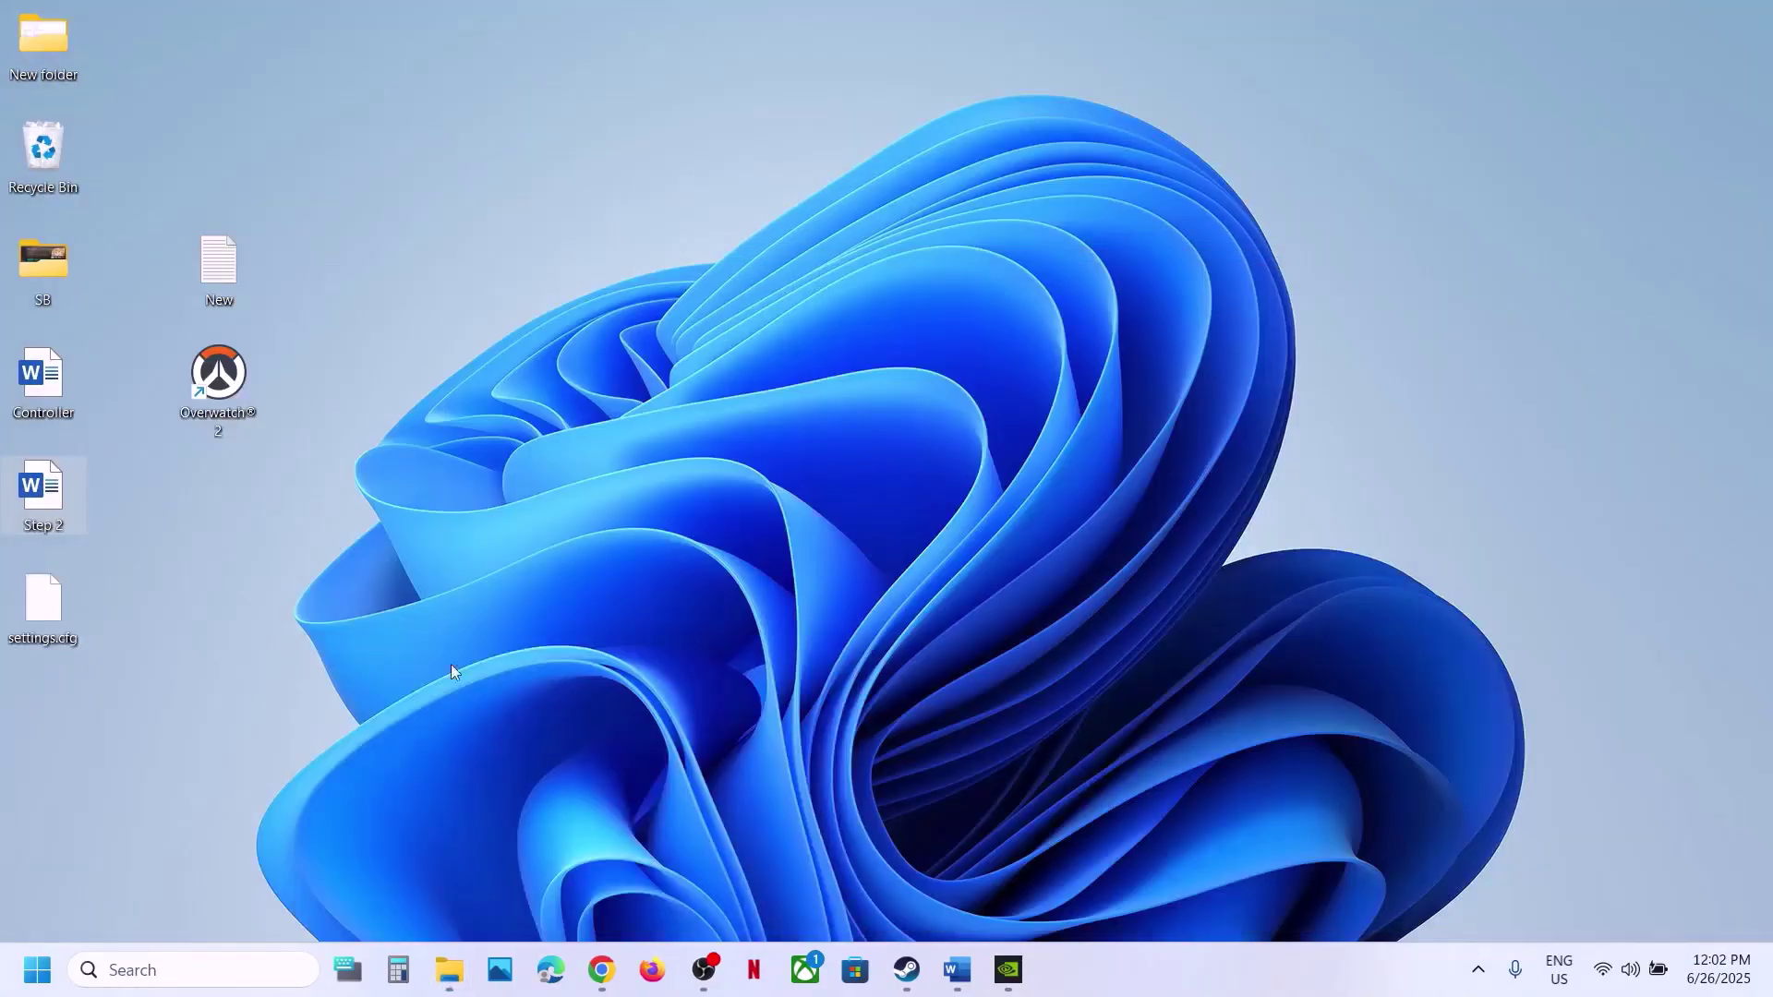
drag(47, 624, 826, 472)
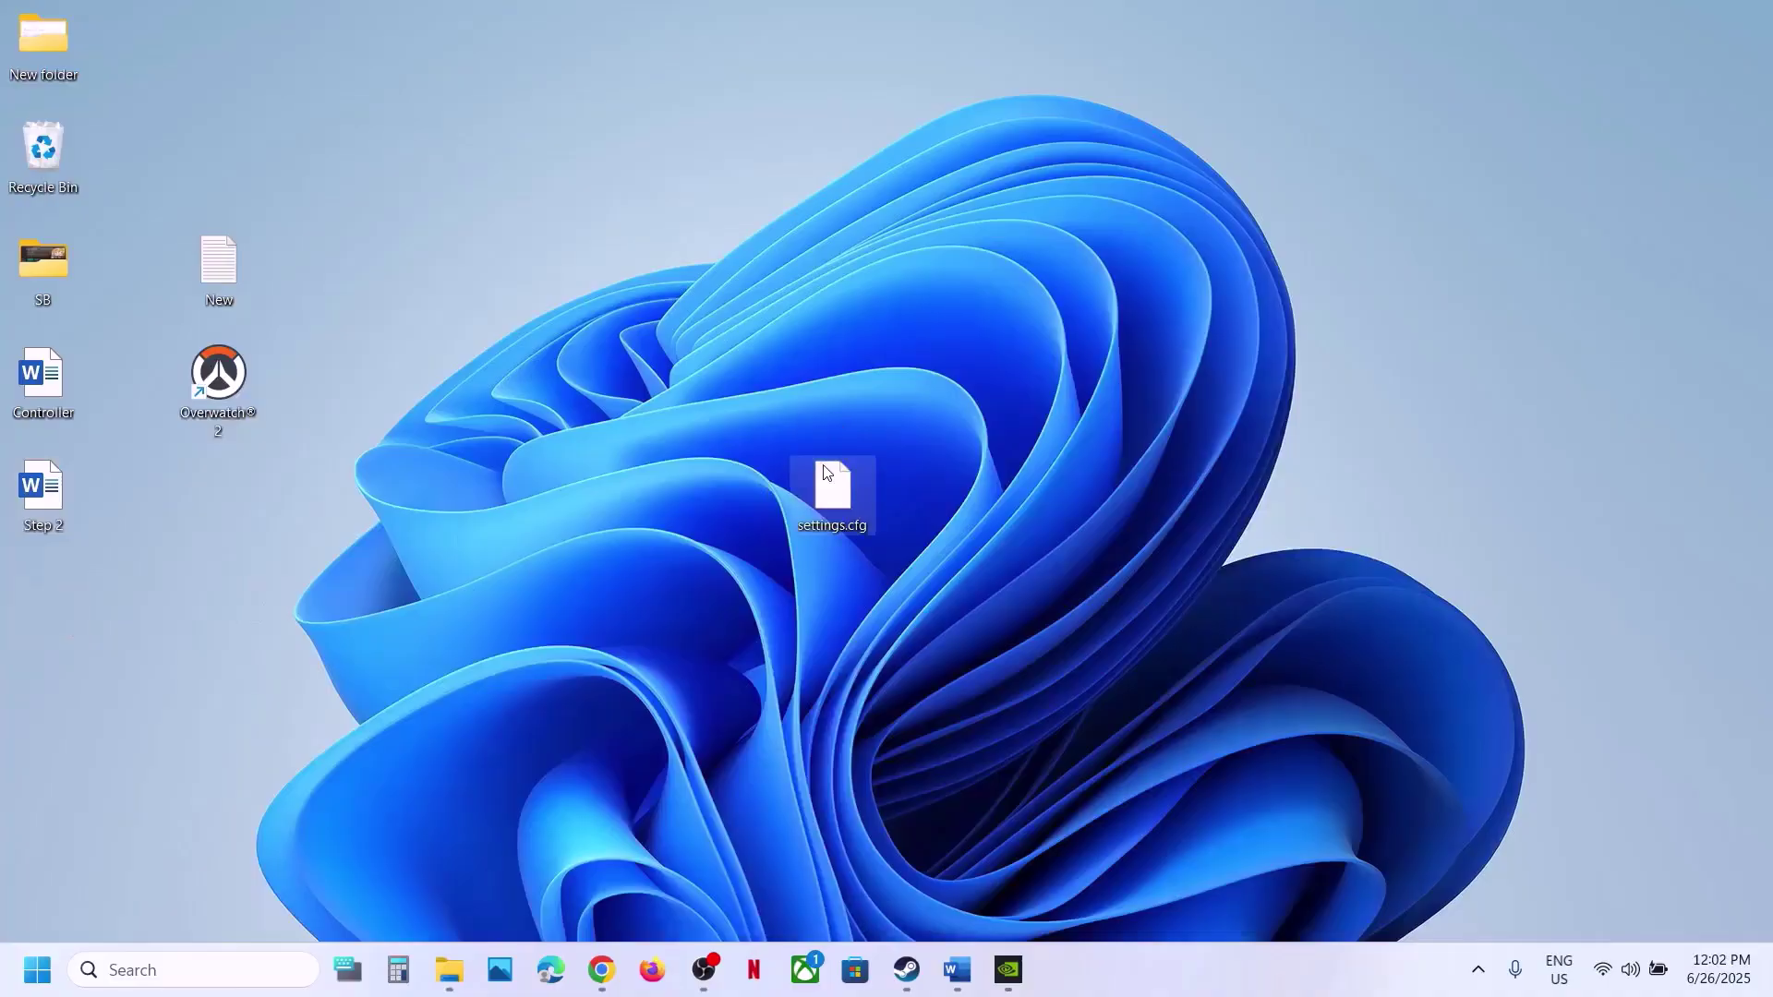
Step: Rename settings.cfg in the DEATH STRANDING DIRECTORS CUT folder as settings.cfg.old and accept the extension change
click(458, 989)
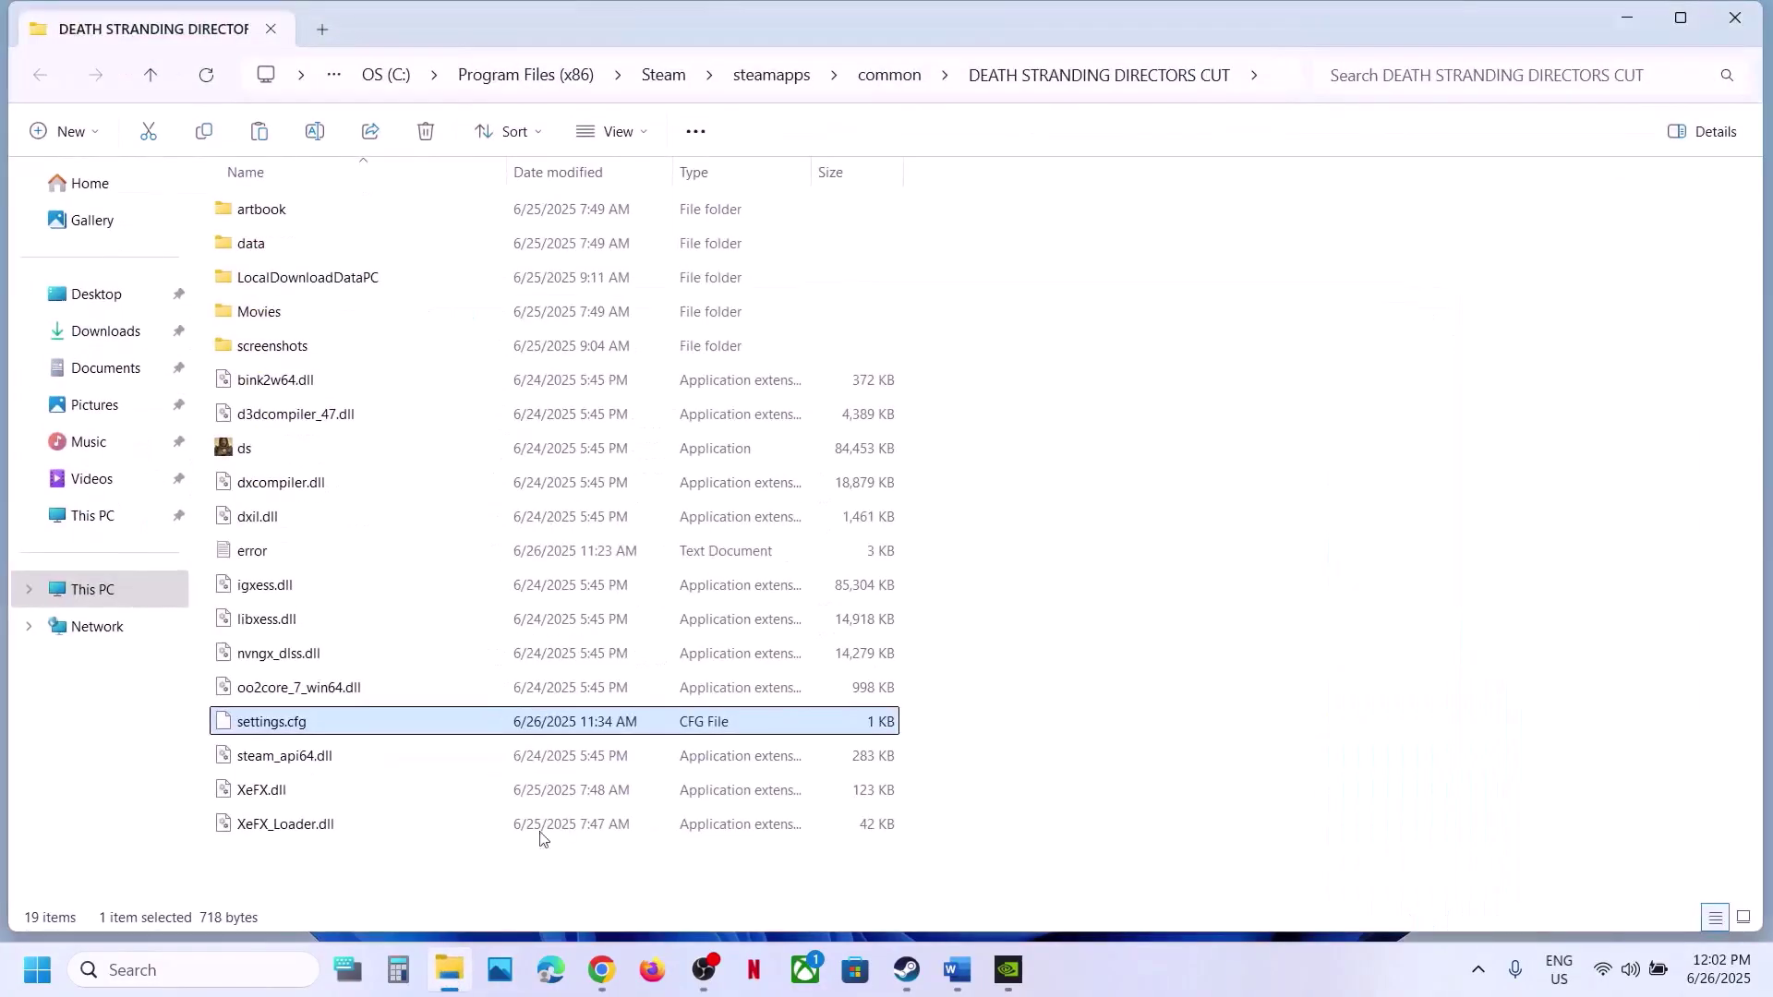
right_click(275, 736)
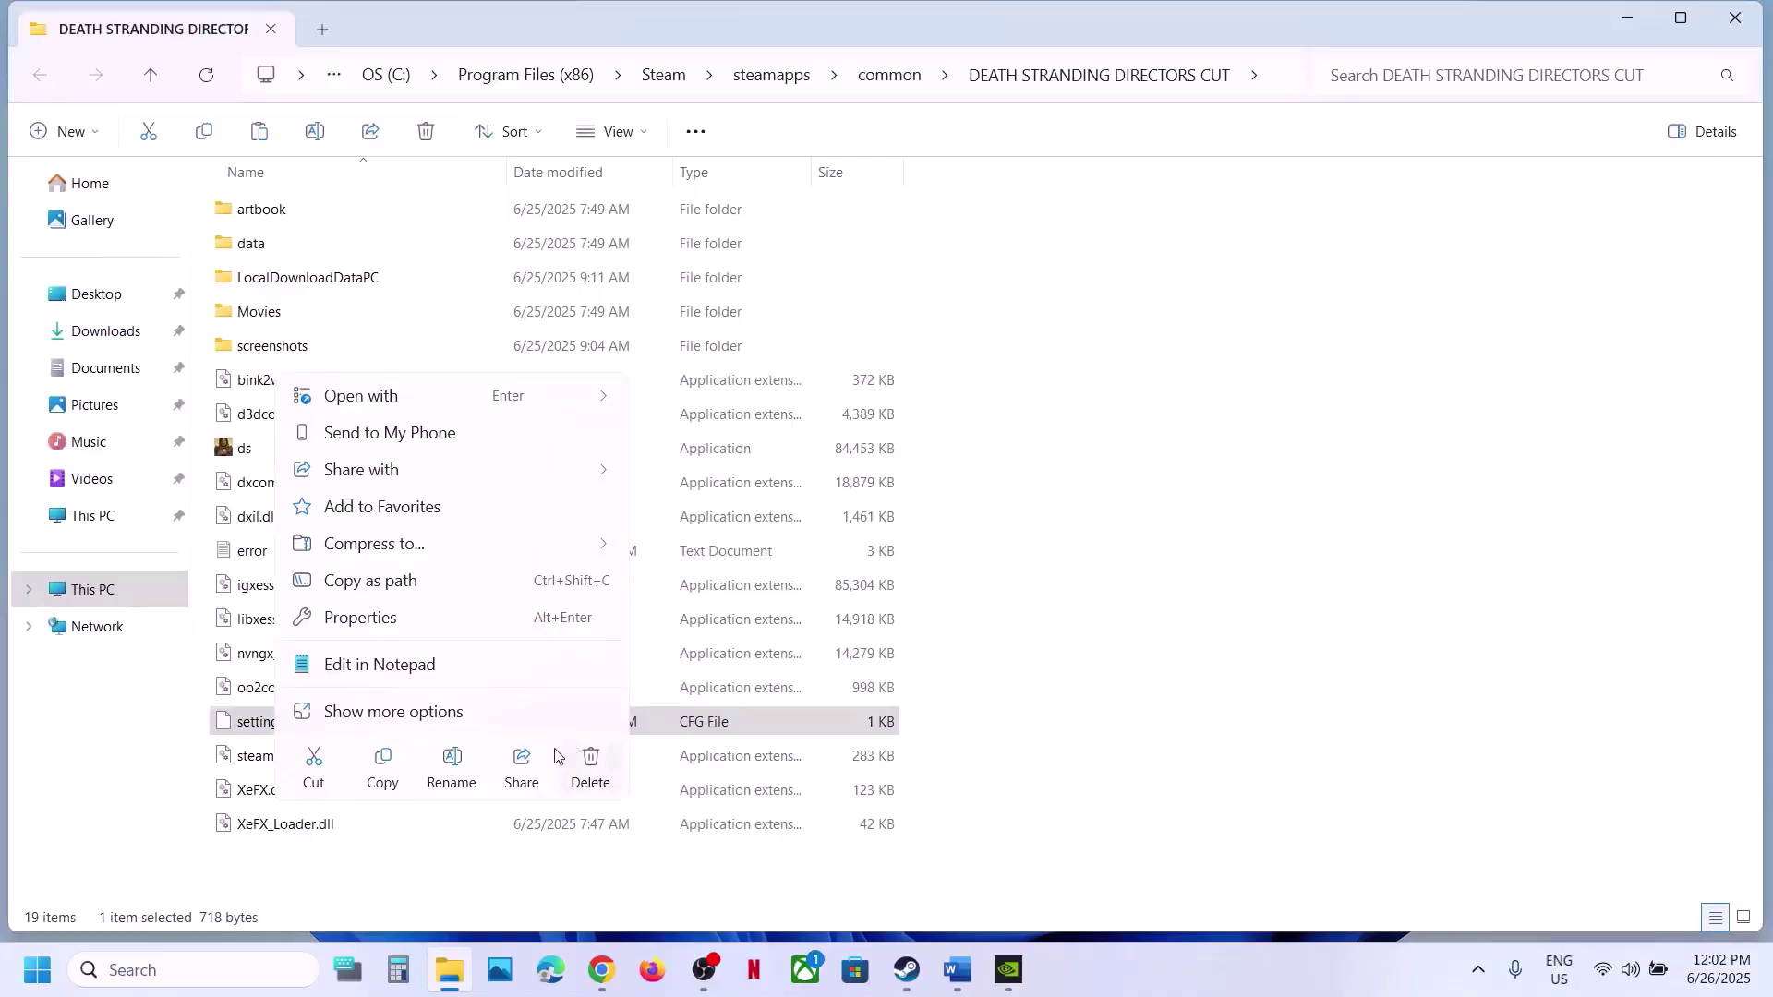
right_click(244, 728)
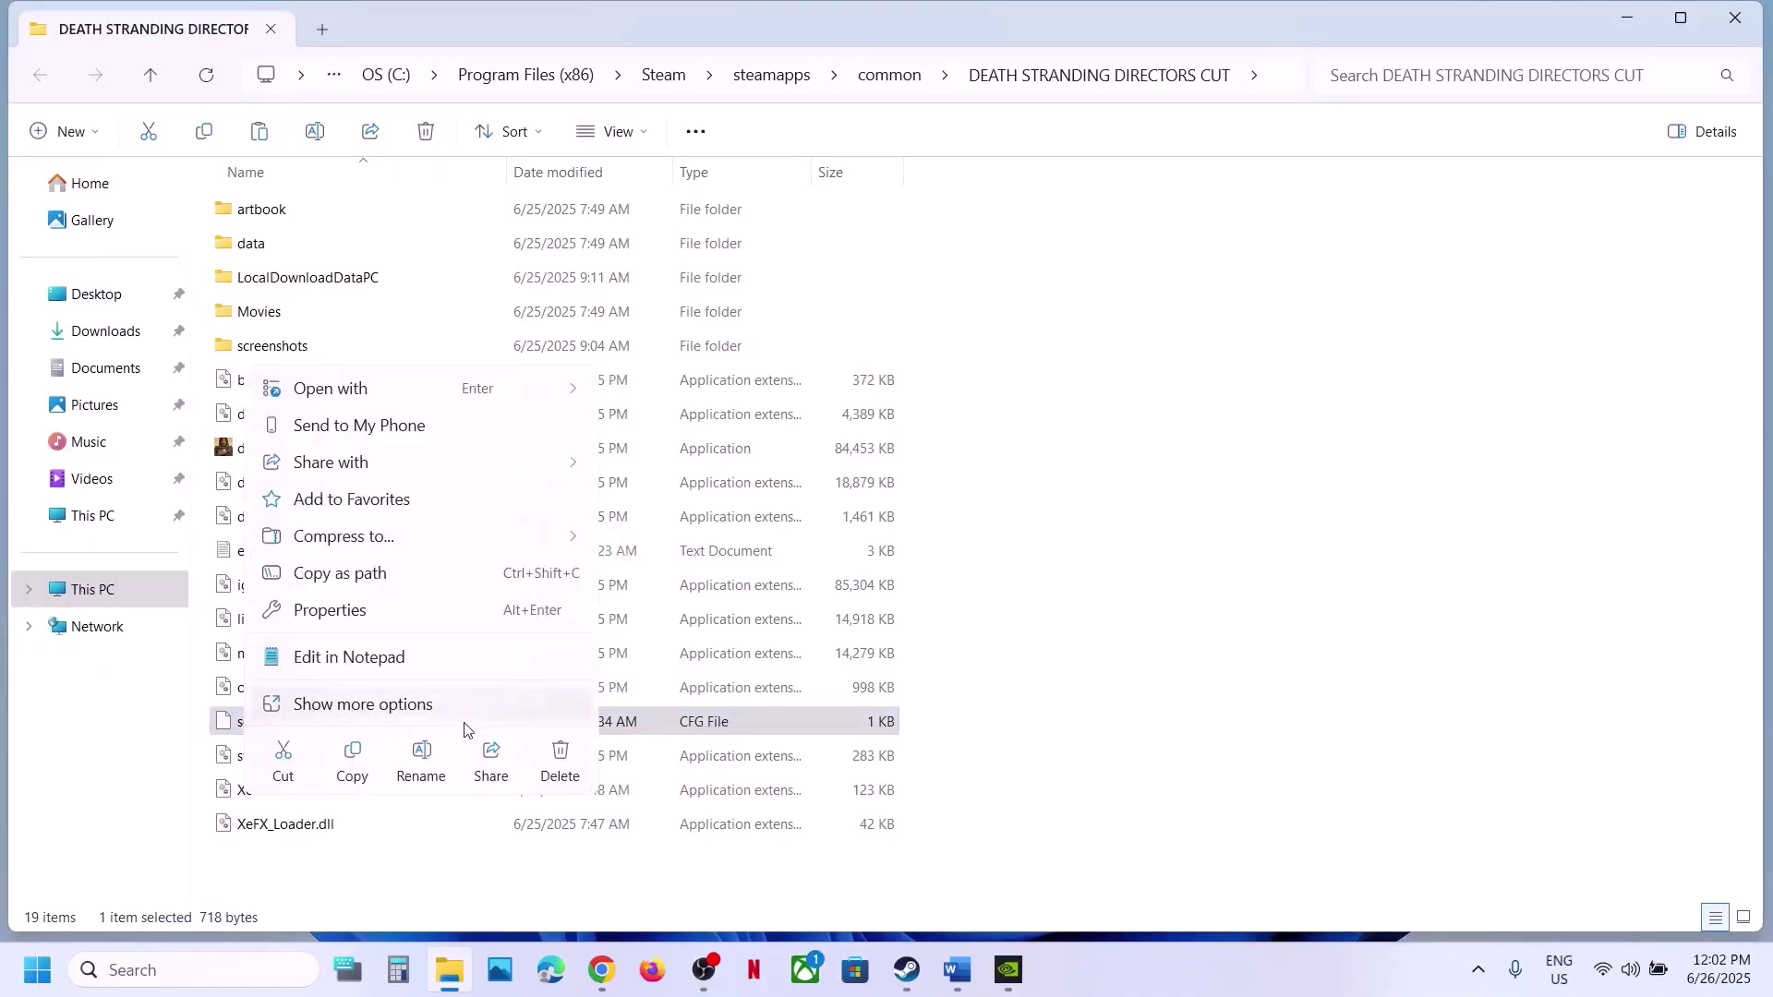
click(422, 762)
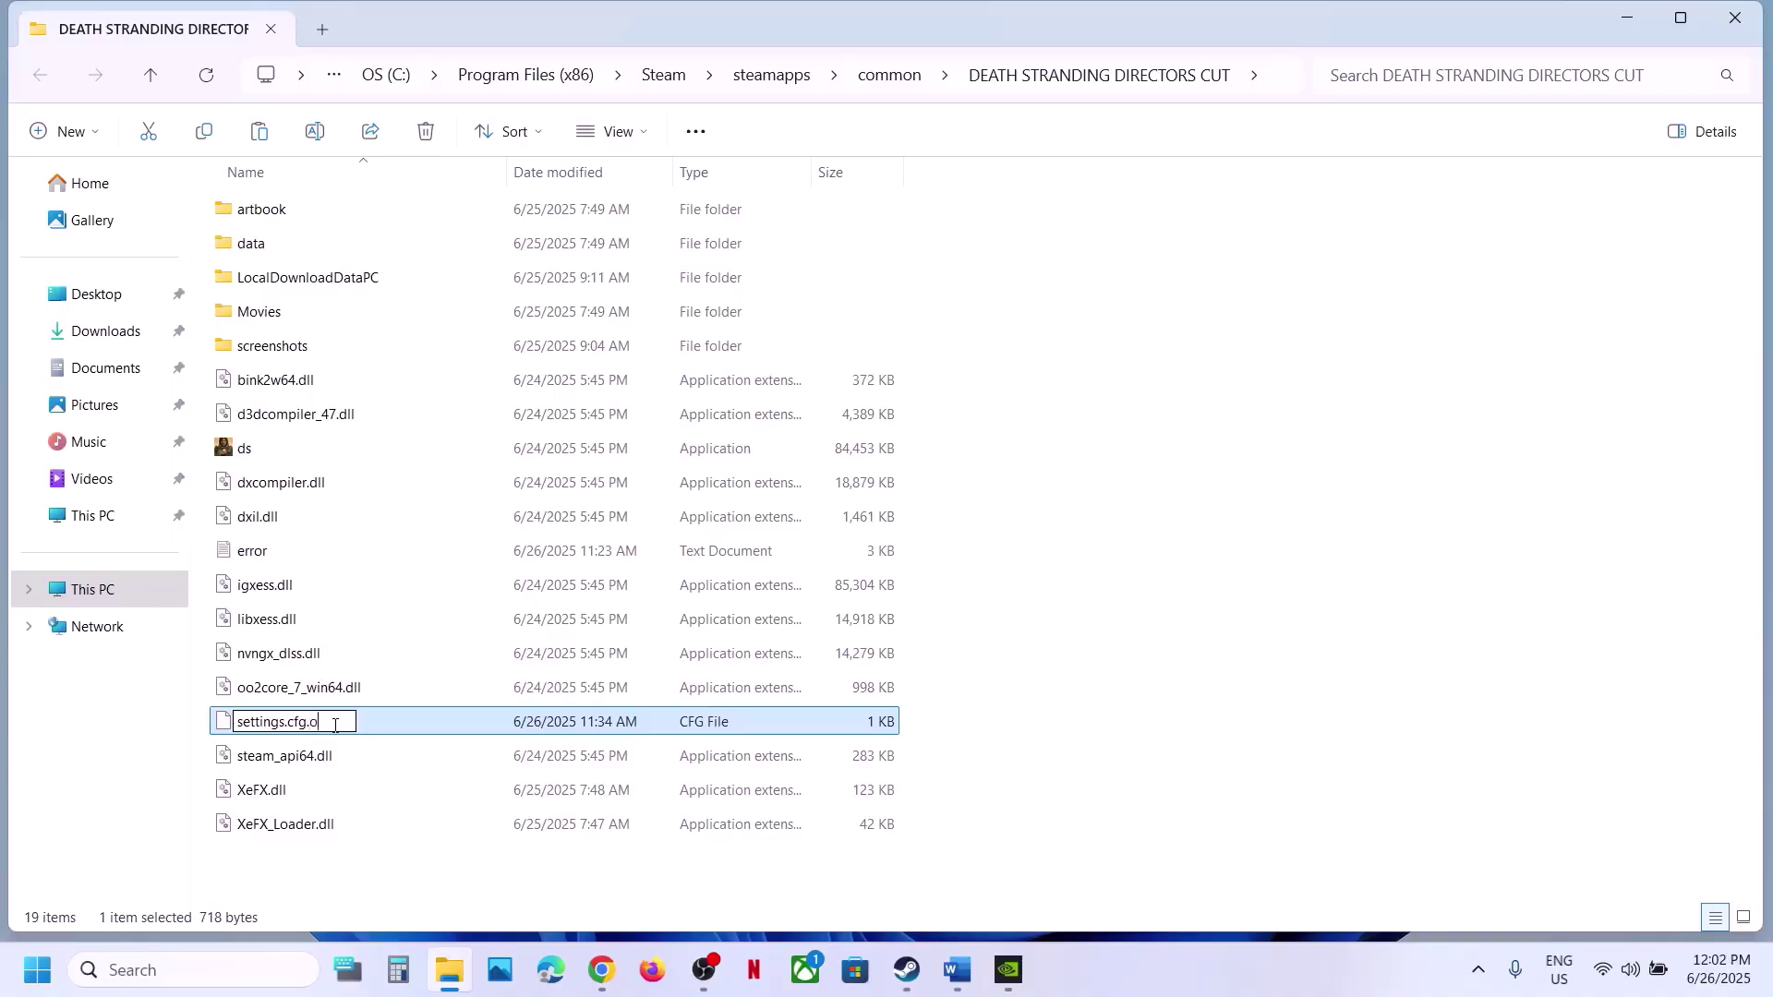
click(399, 892)
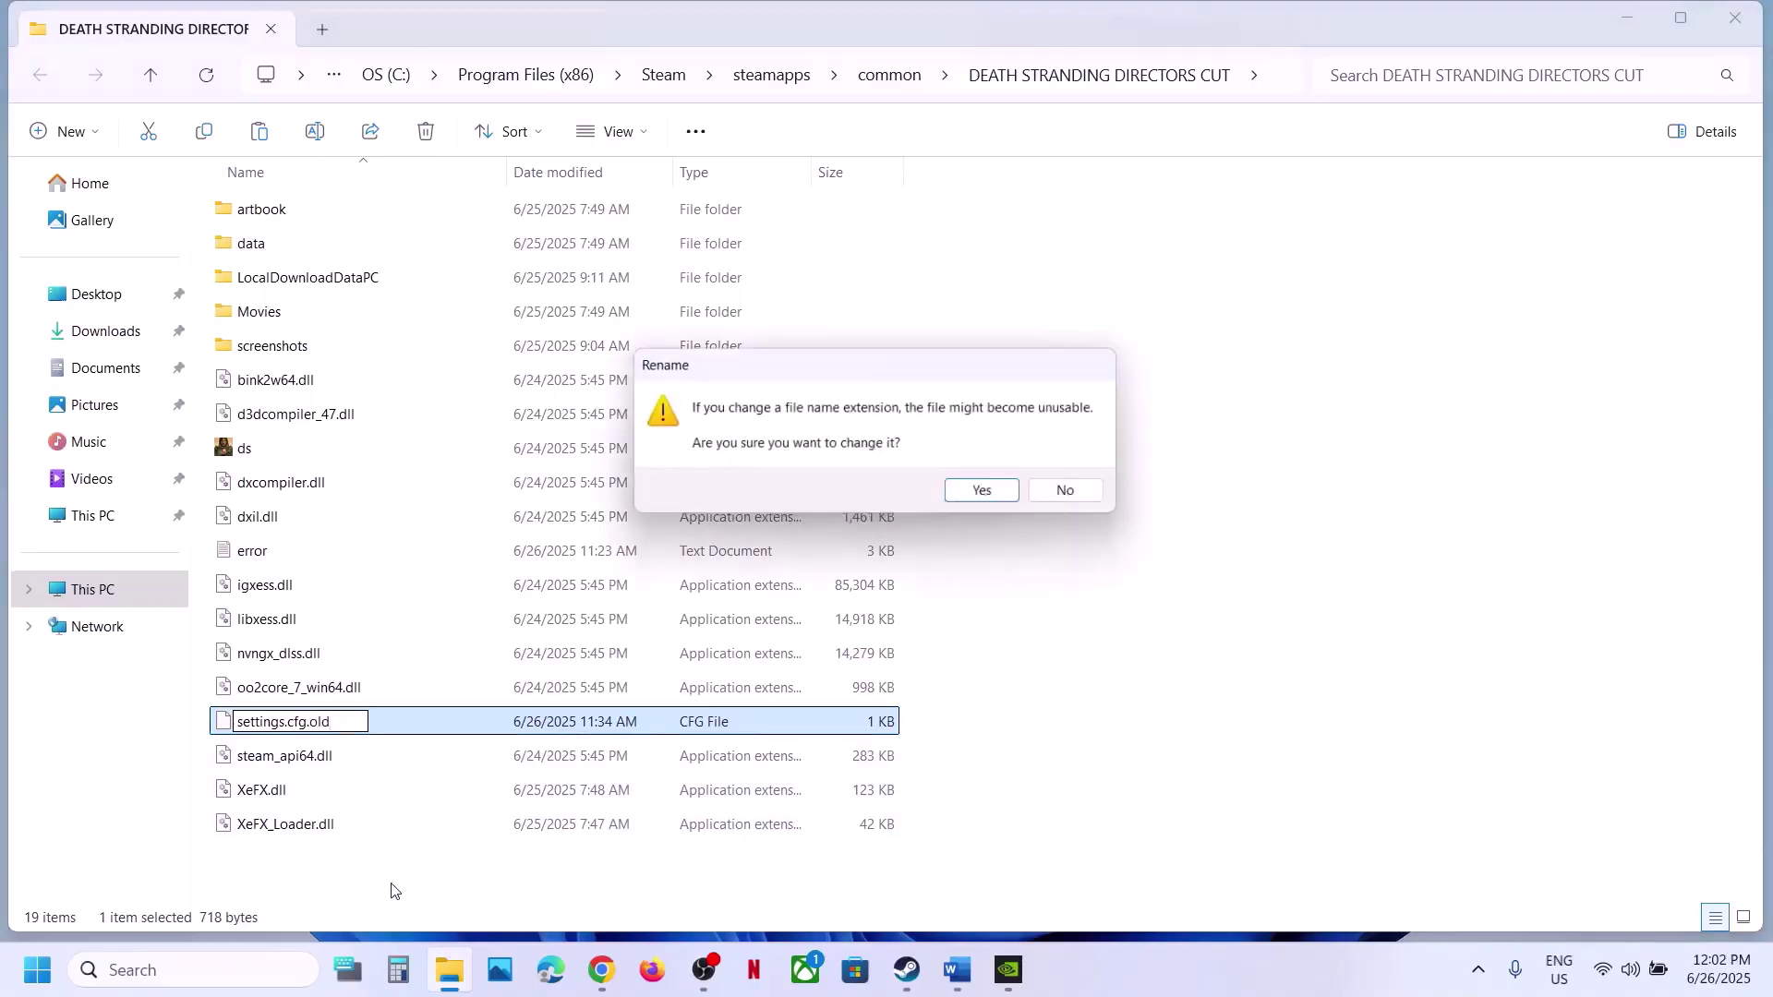
click(1005, 500)
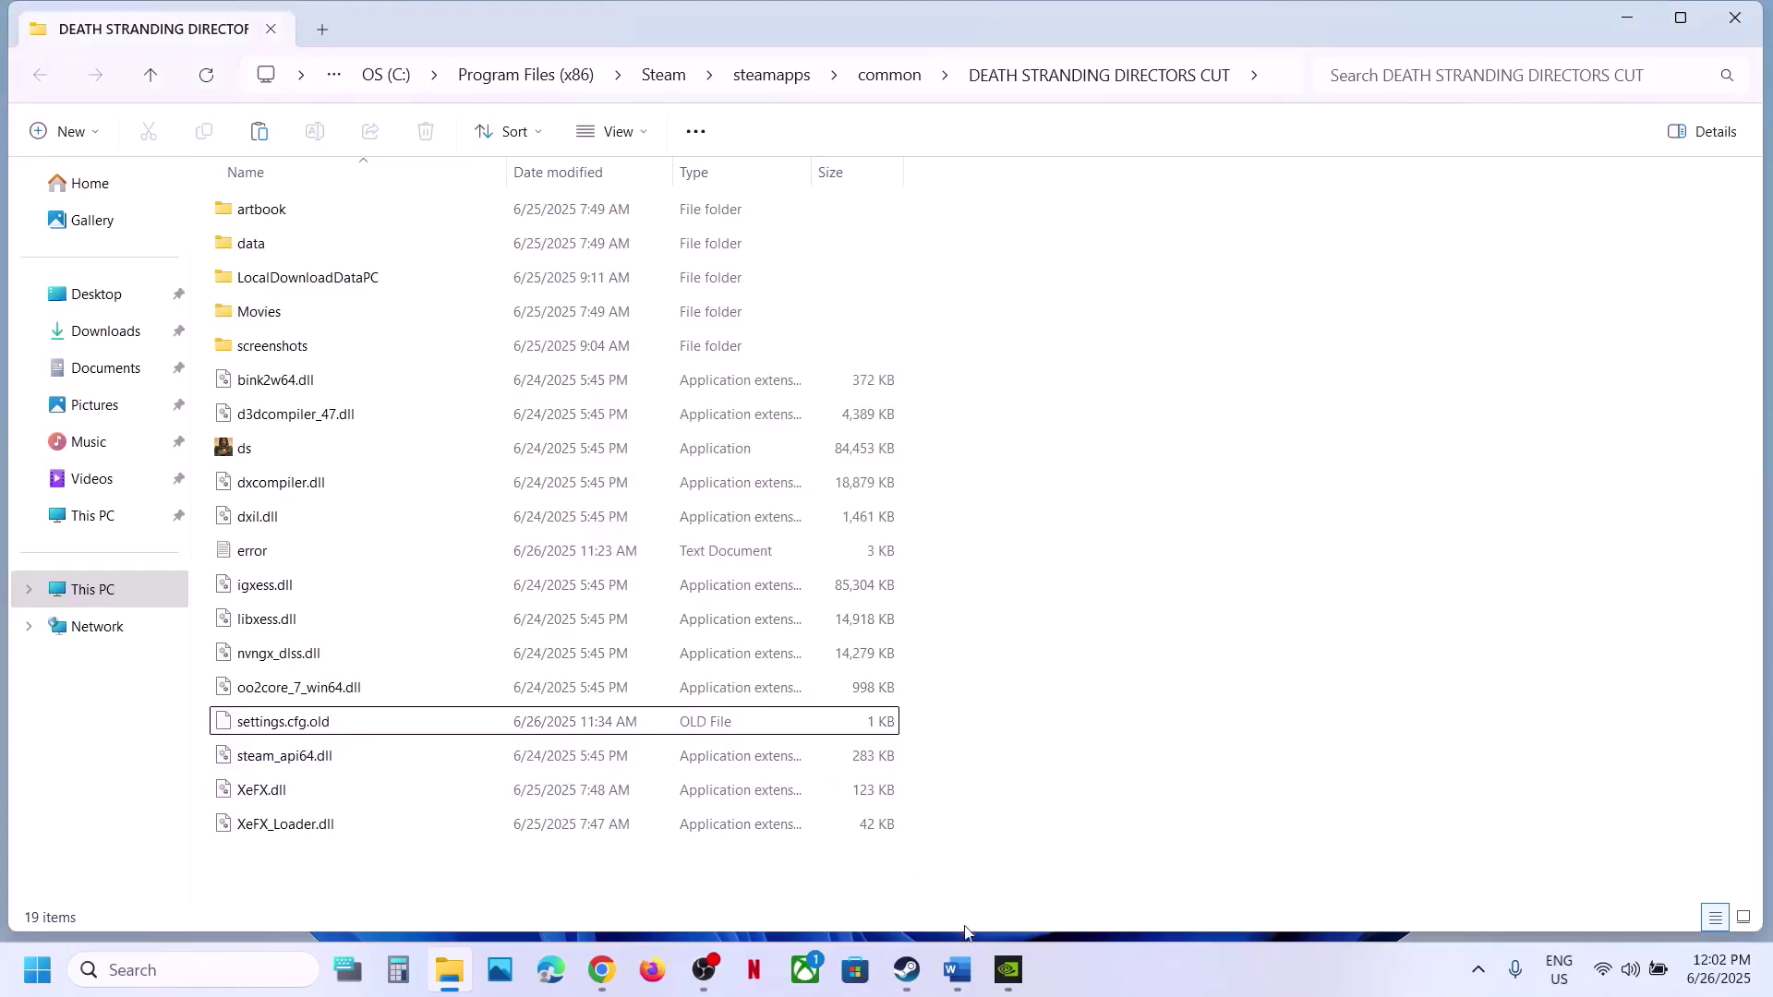
Step: Switch to the Word document and highlight Step 11's phrases on renaming save game files, losing game progress and creating a backup first
click(900, 981)
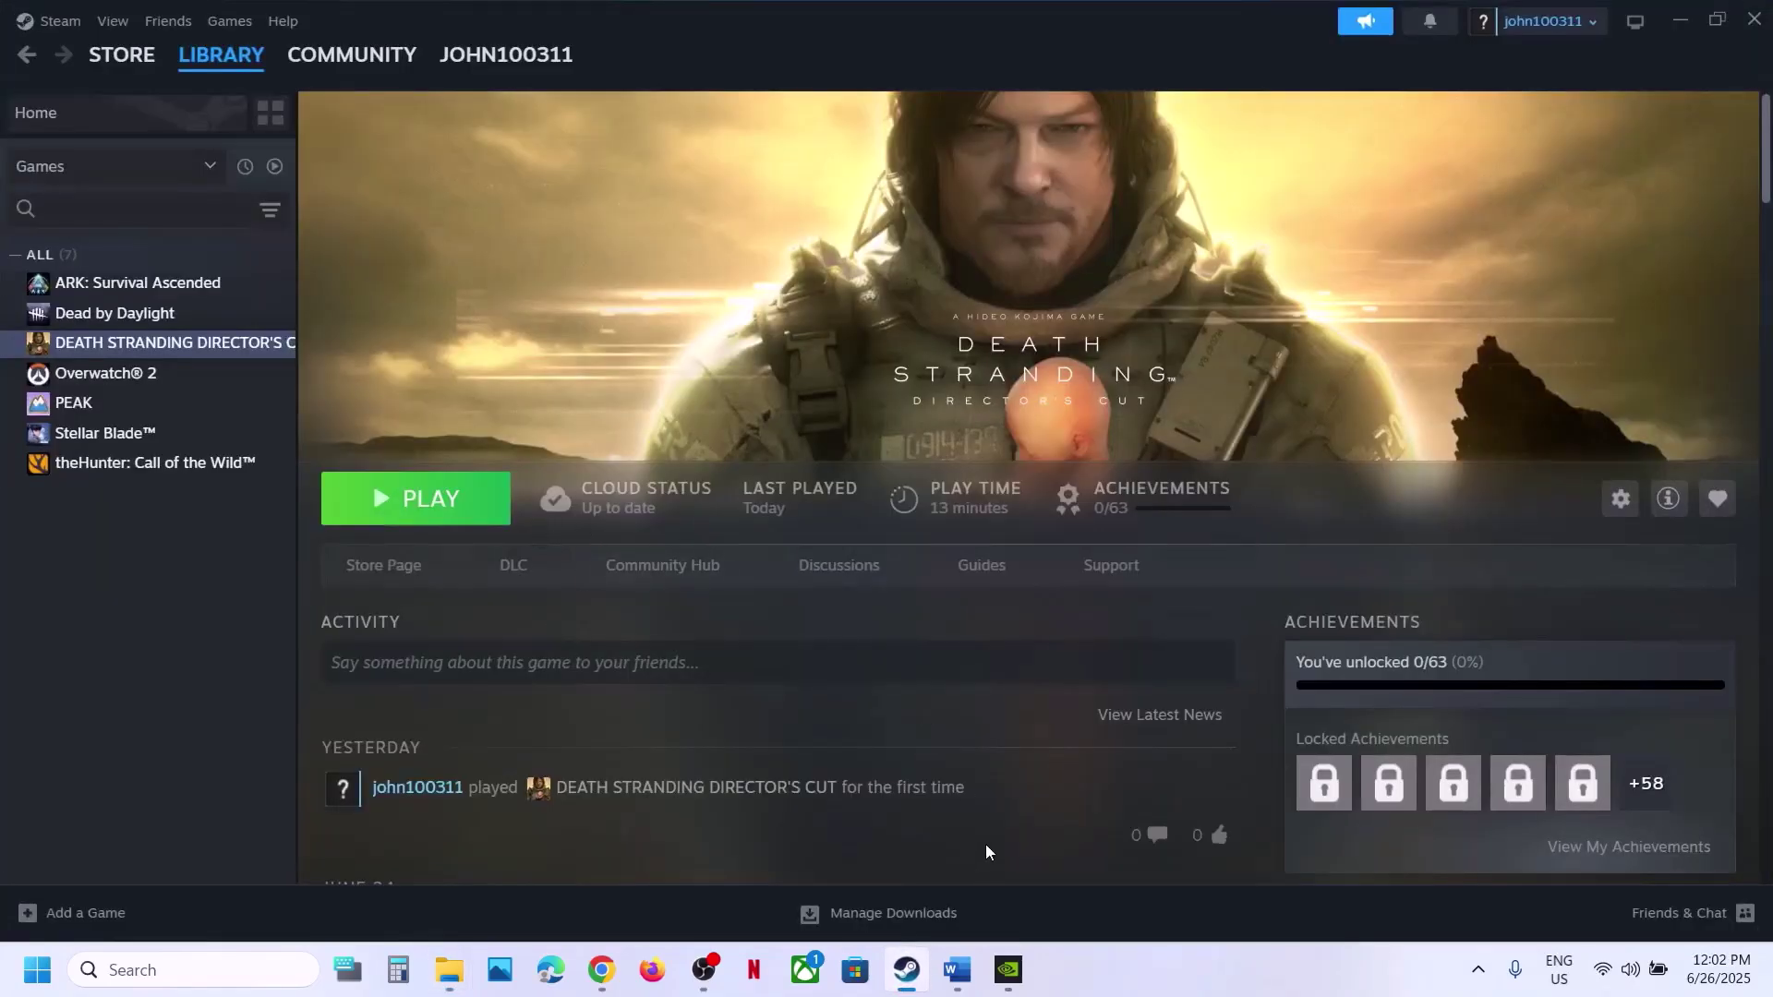
click(956, 970)
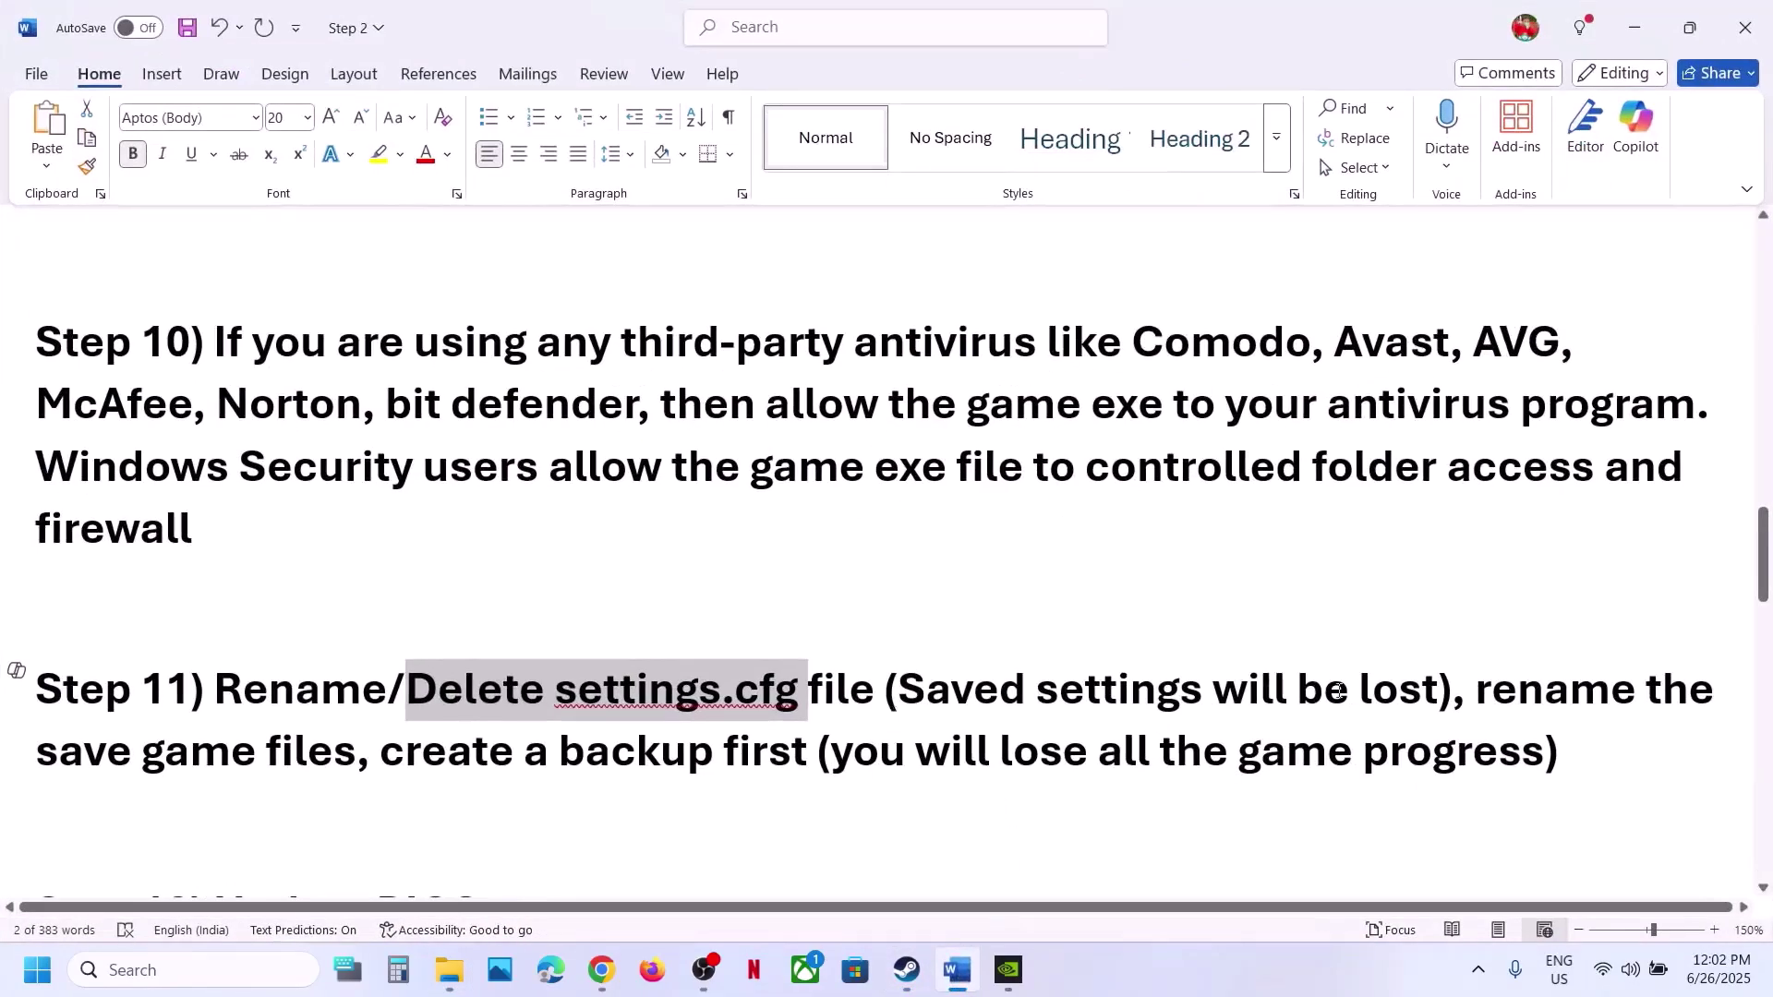
drag(1476, 679, 372, 763)
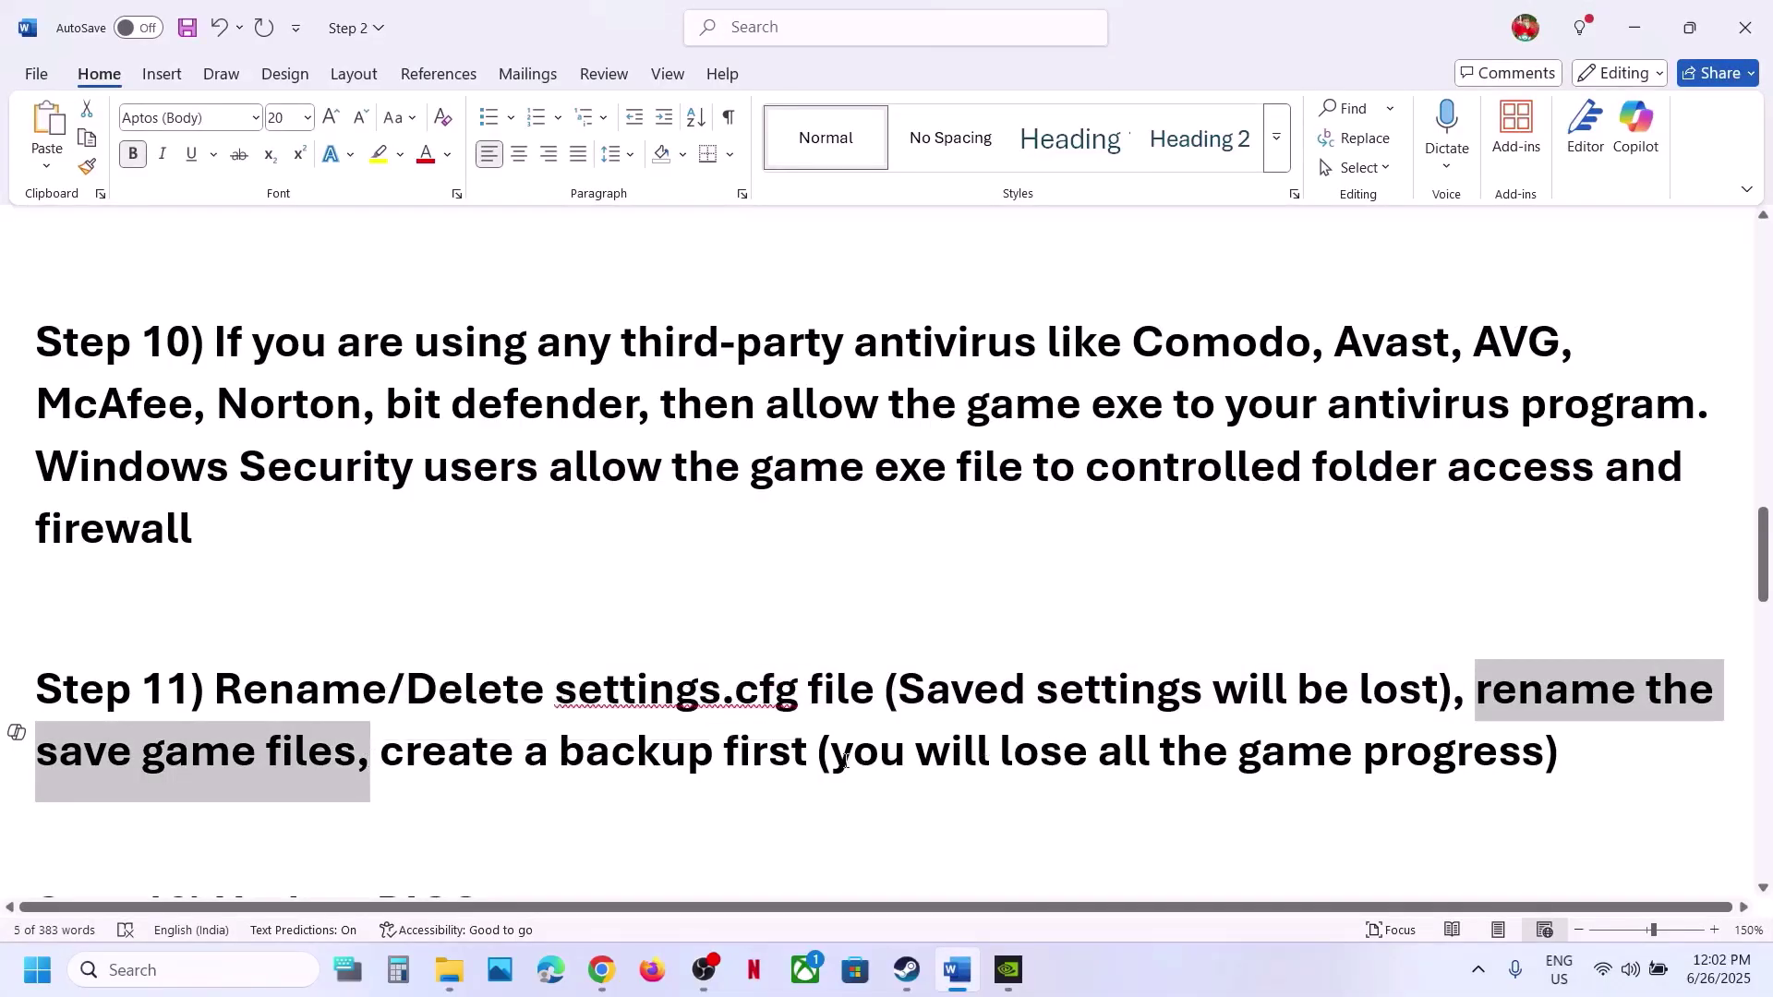
drag(846, 762, 1544, 757)
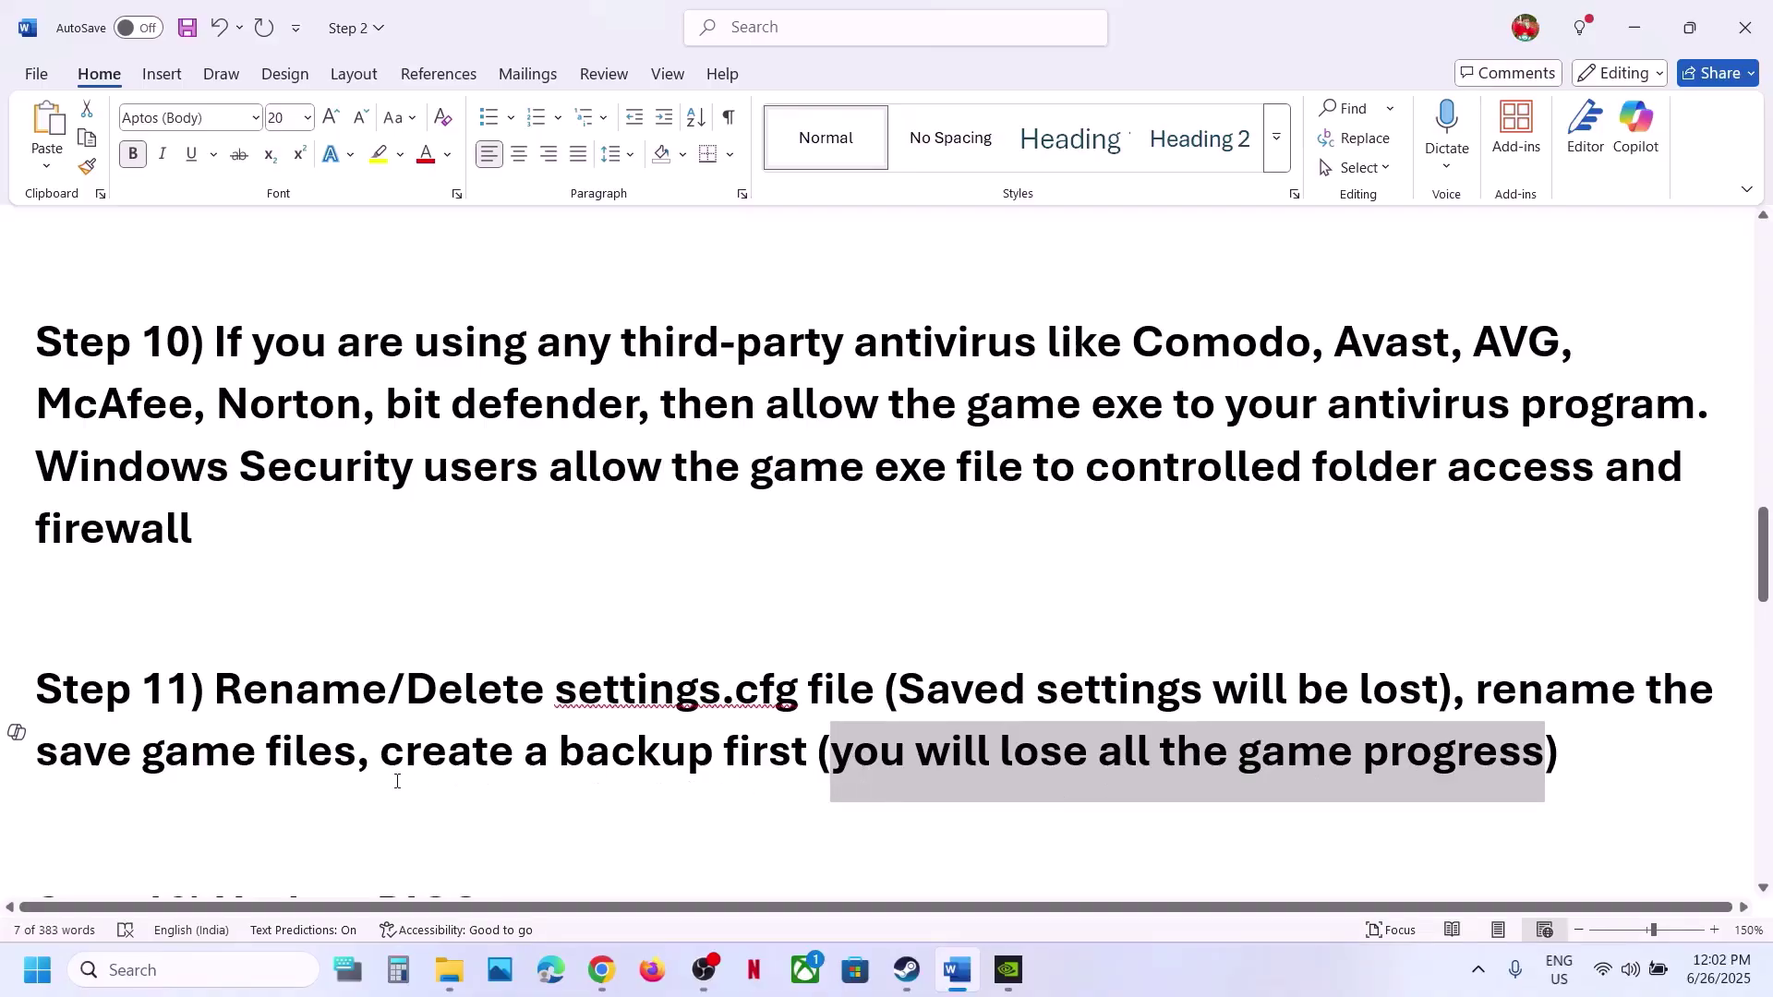
drag(382, 772, 802, 774)
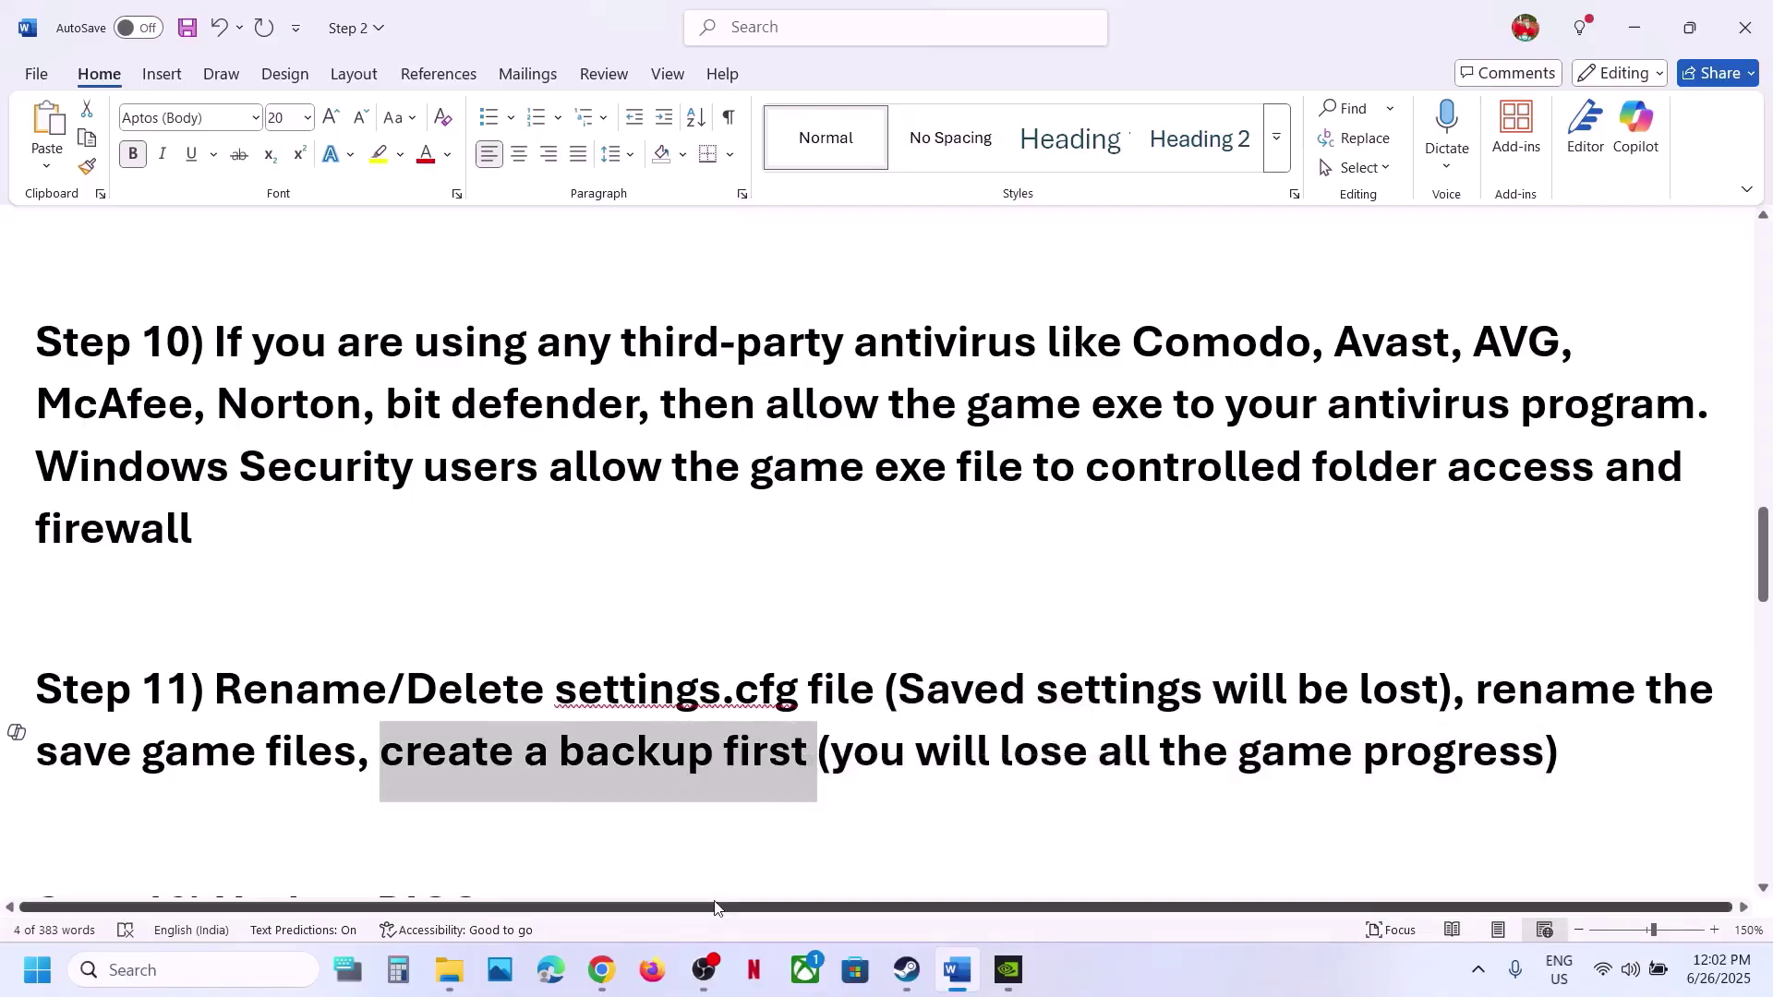
Step: Switch to File Explorer and open the Test user folder under Users on the OS (C:) drive
click(449, 970)
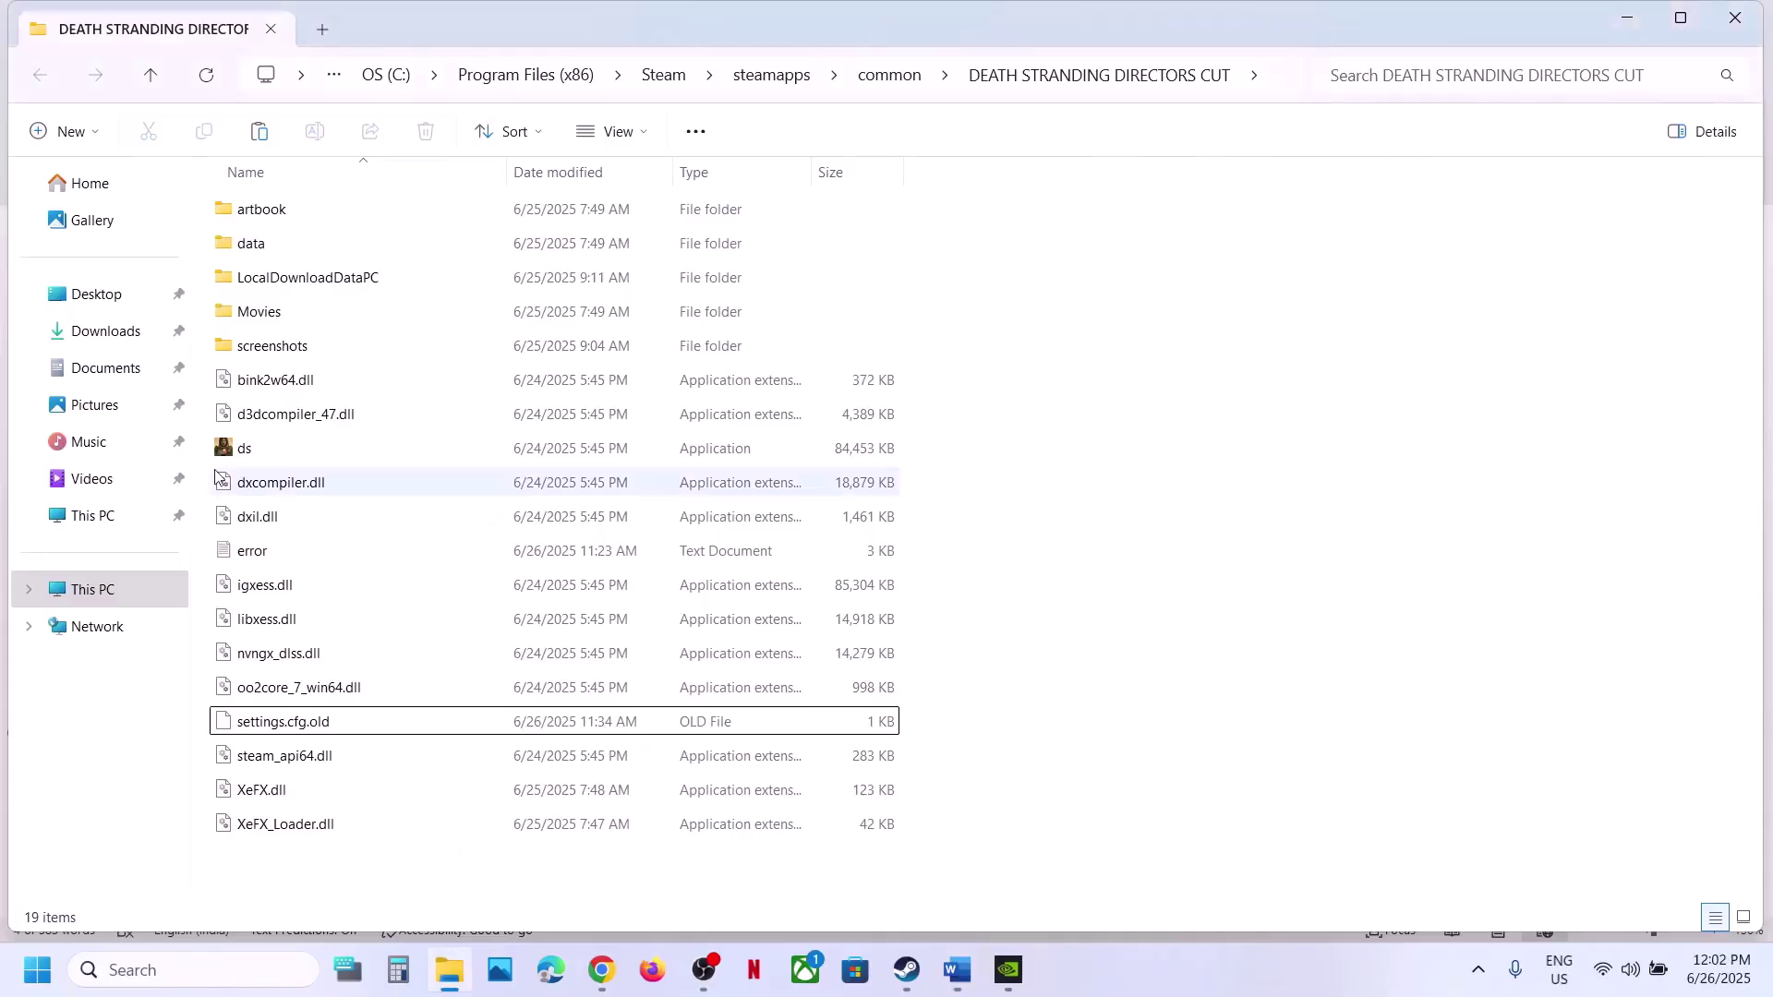
click(93, 589)
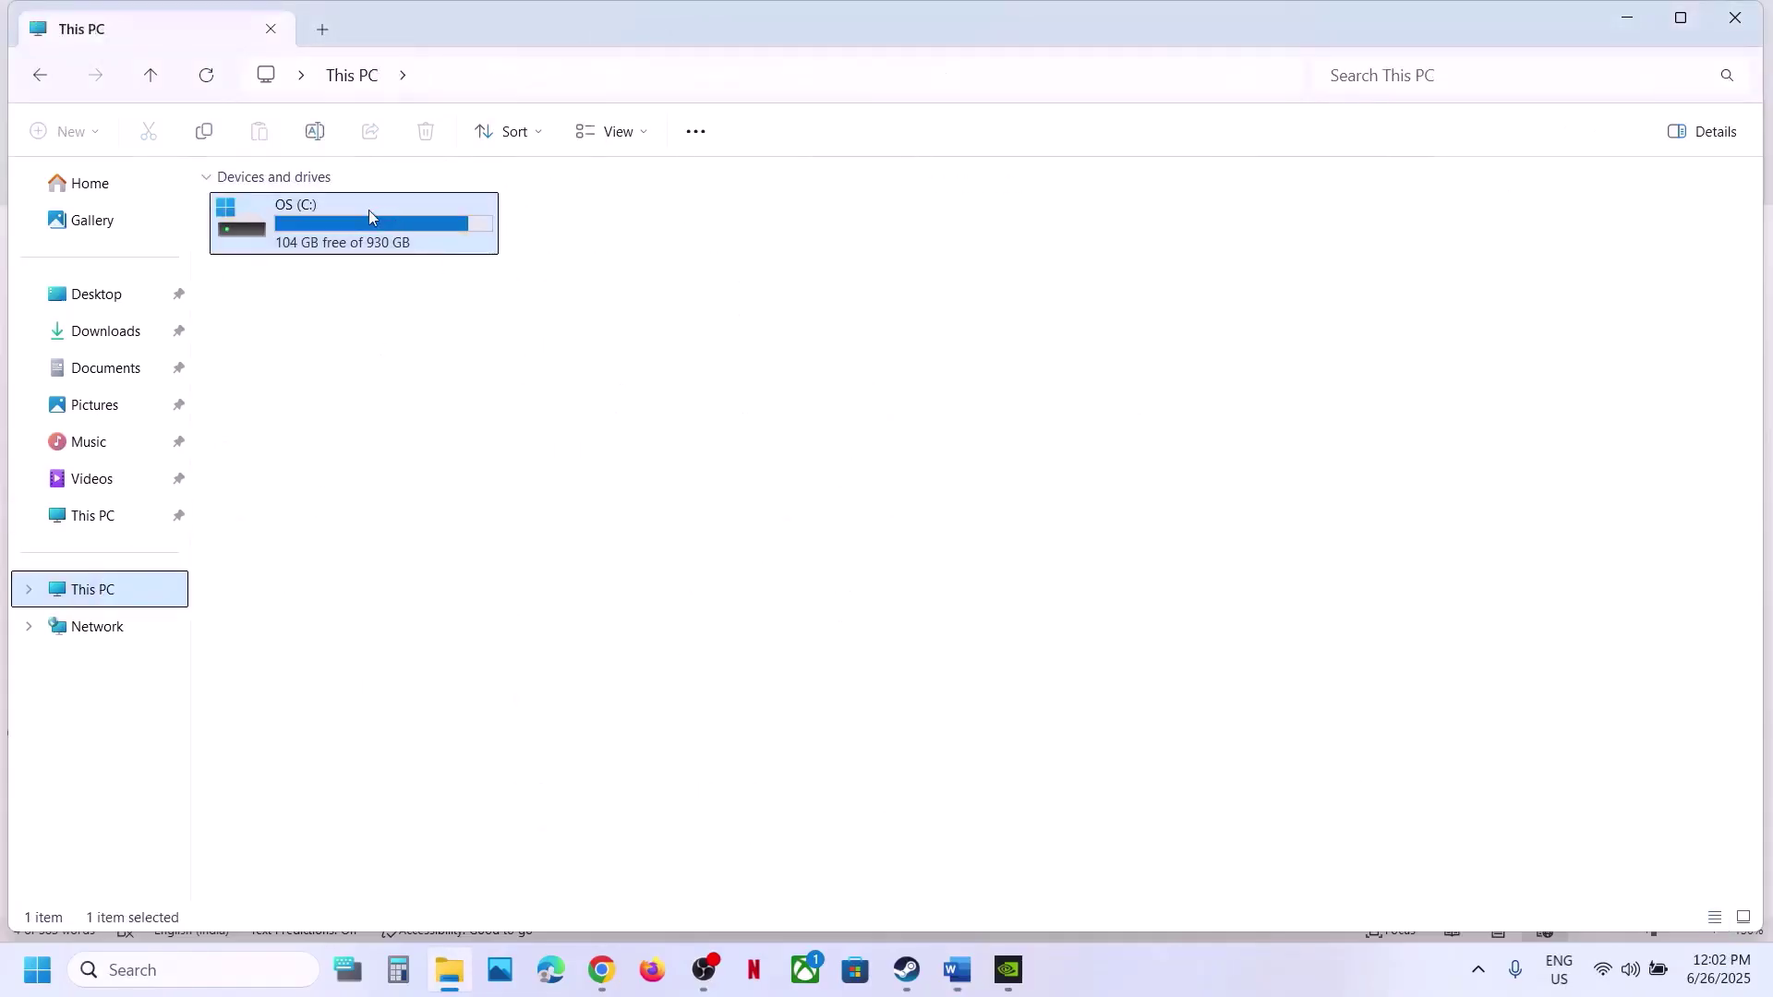
double_click(368, 211)
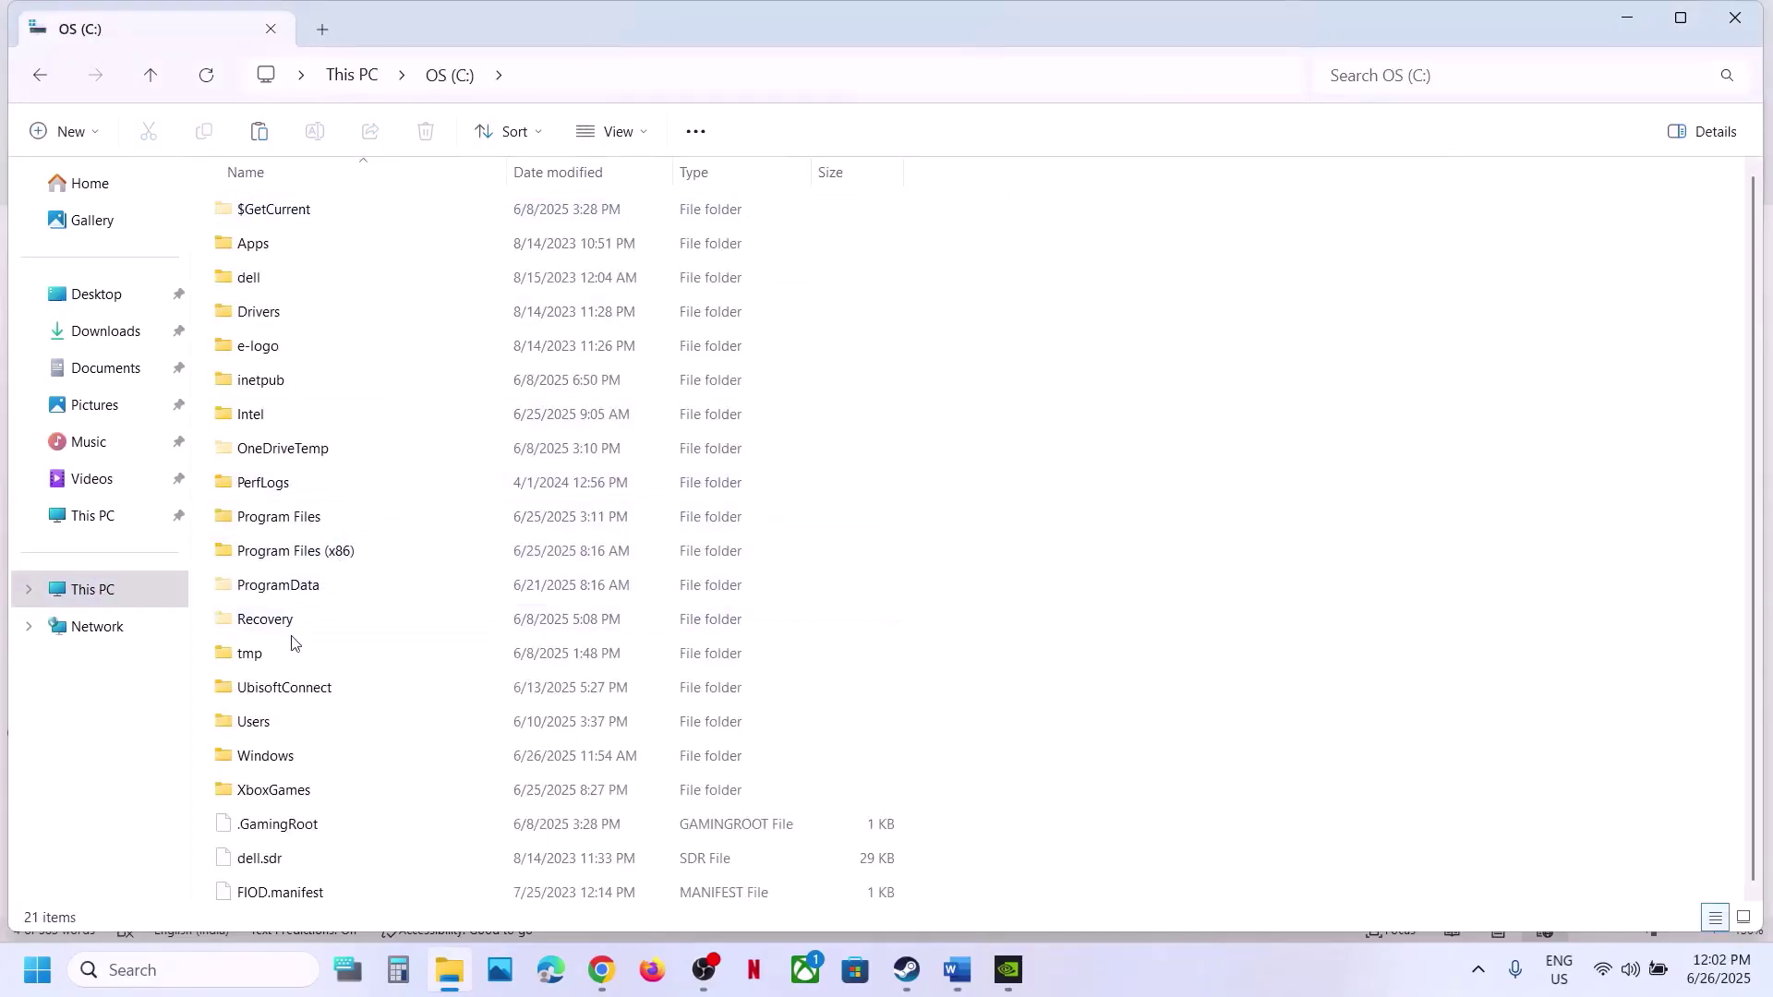
double_click(269, 720)
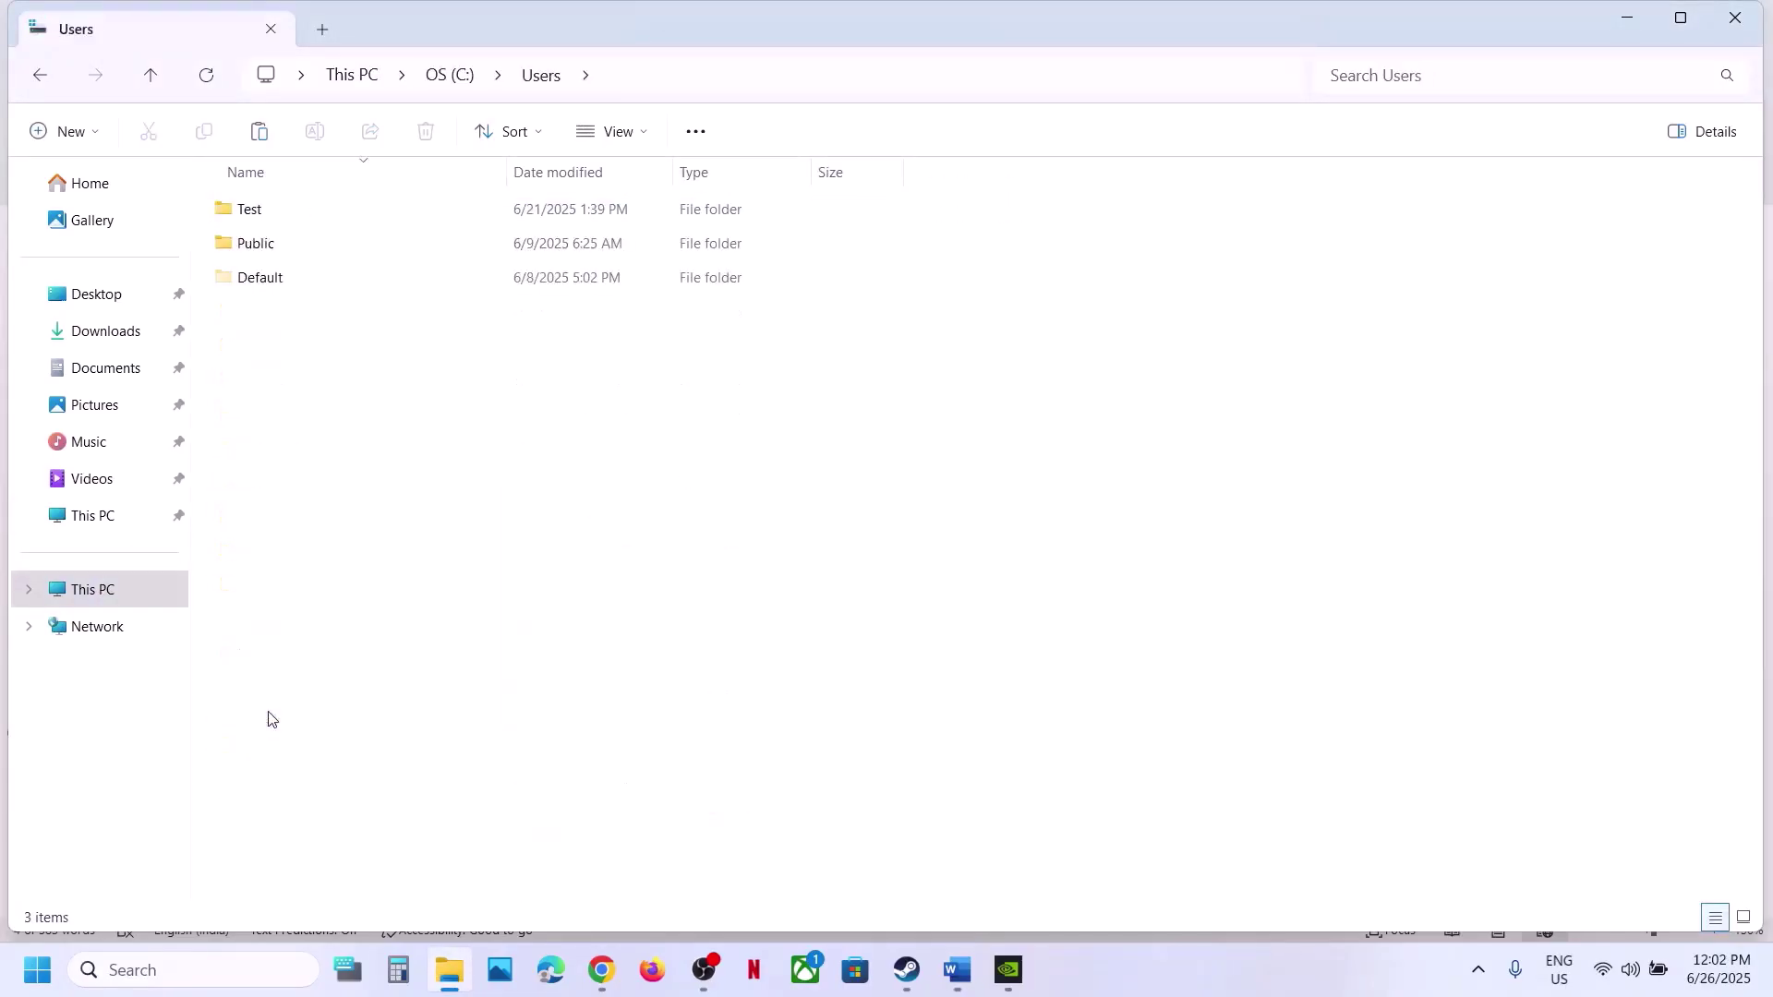
click(252, 221)
double_click(252, 226)
click(283, 280)
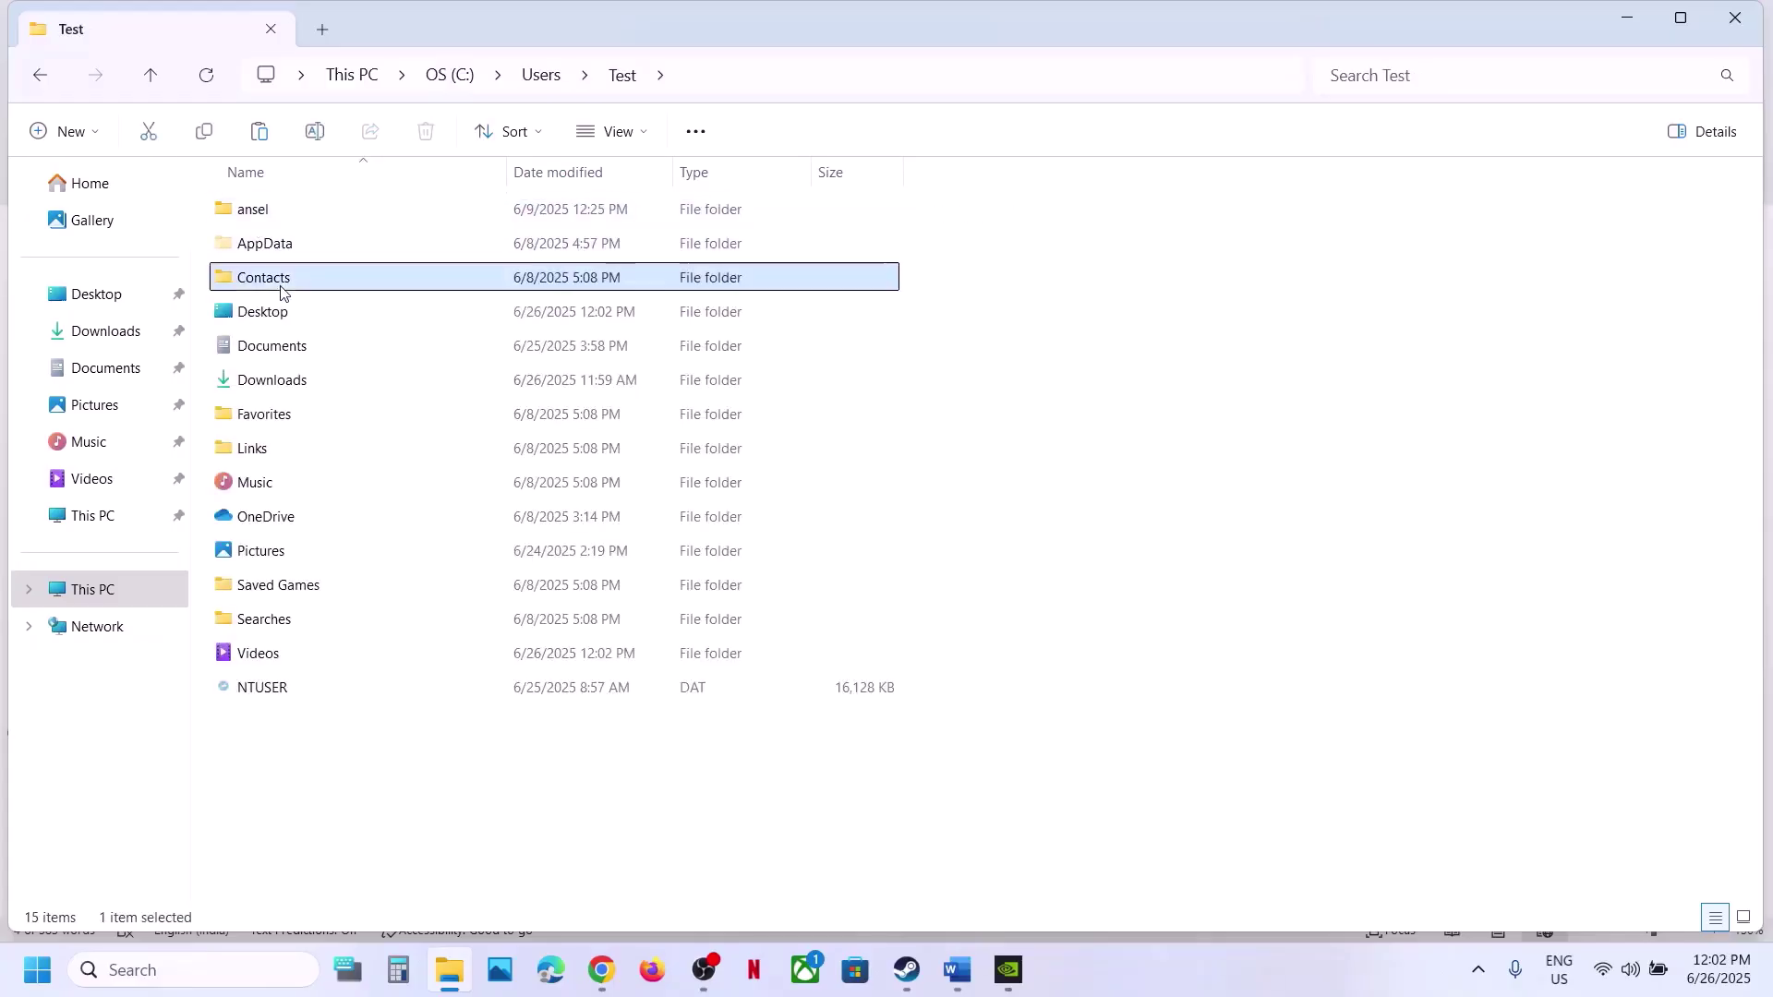
Step: Select the AppData folder and check whether File Explorer is set to show hidden items
click(273, 251)
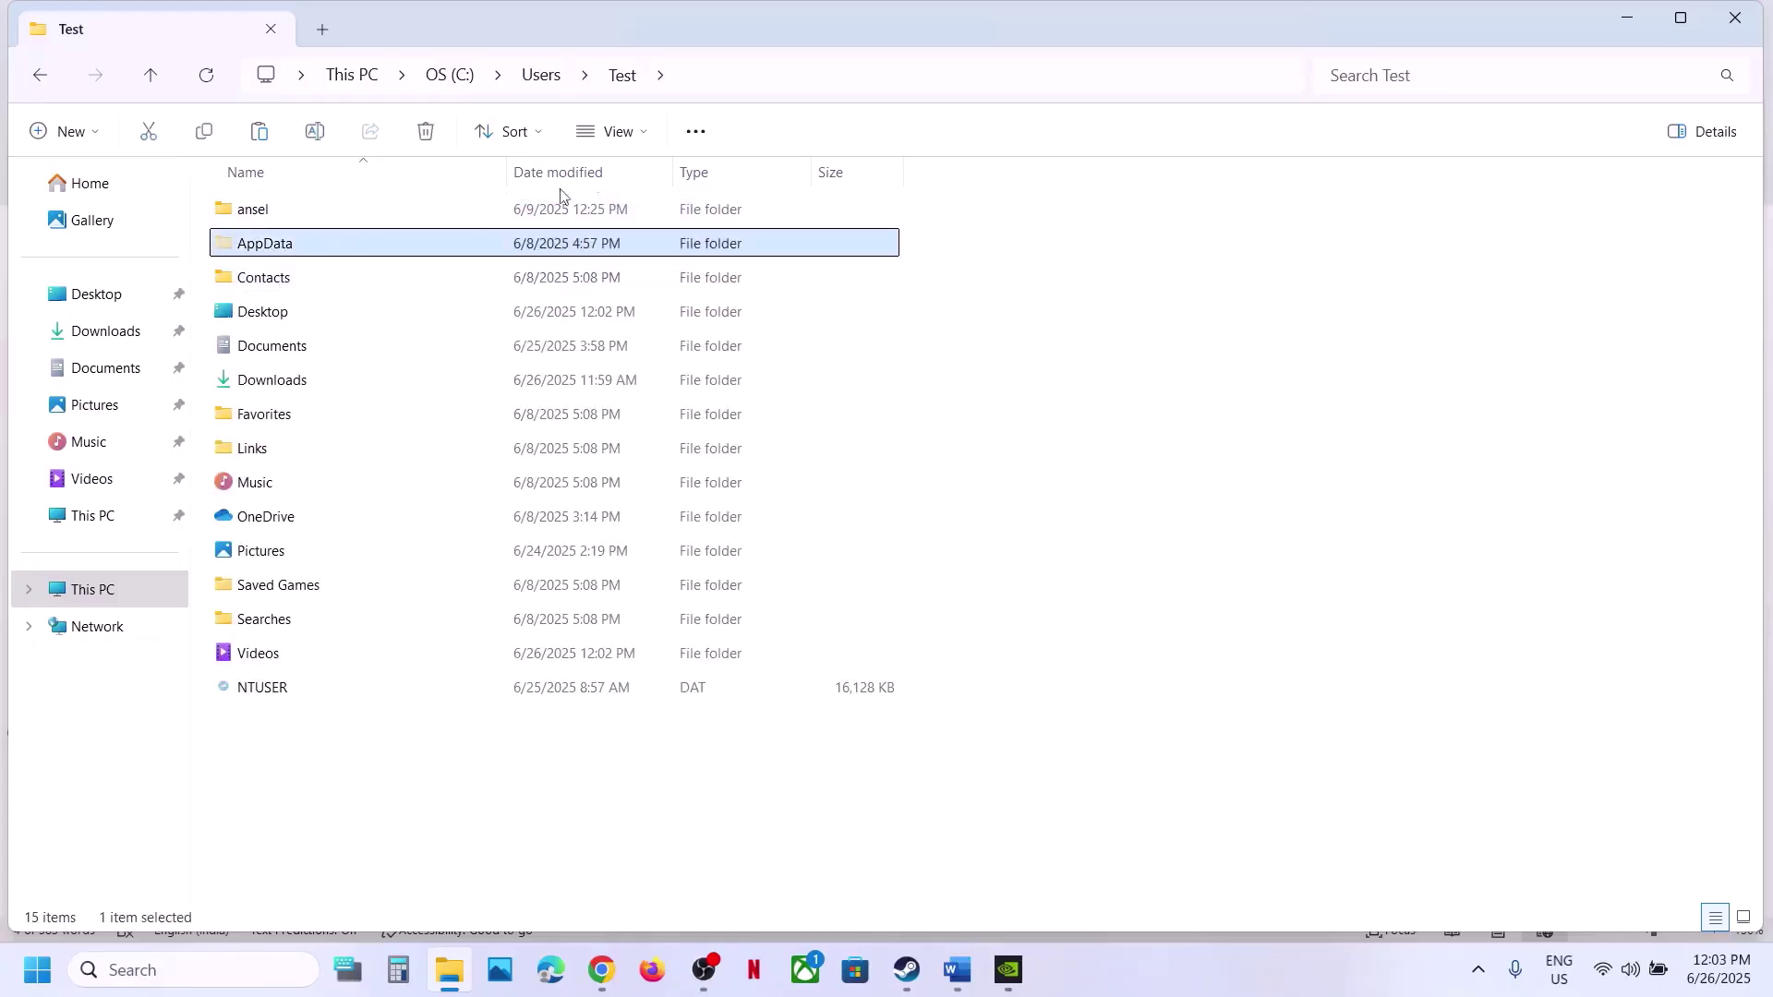
click(644, 139)
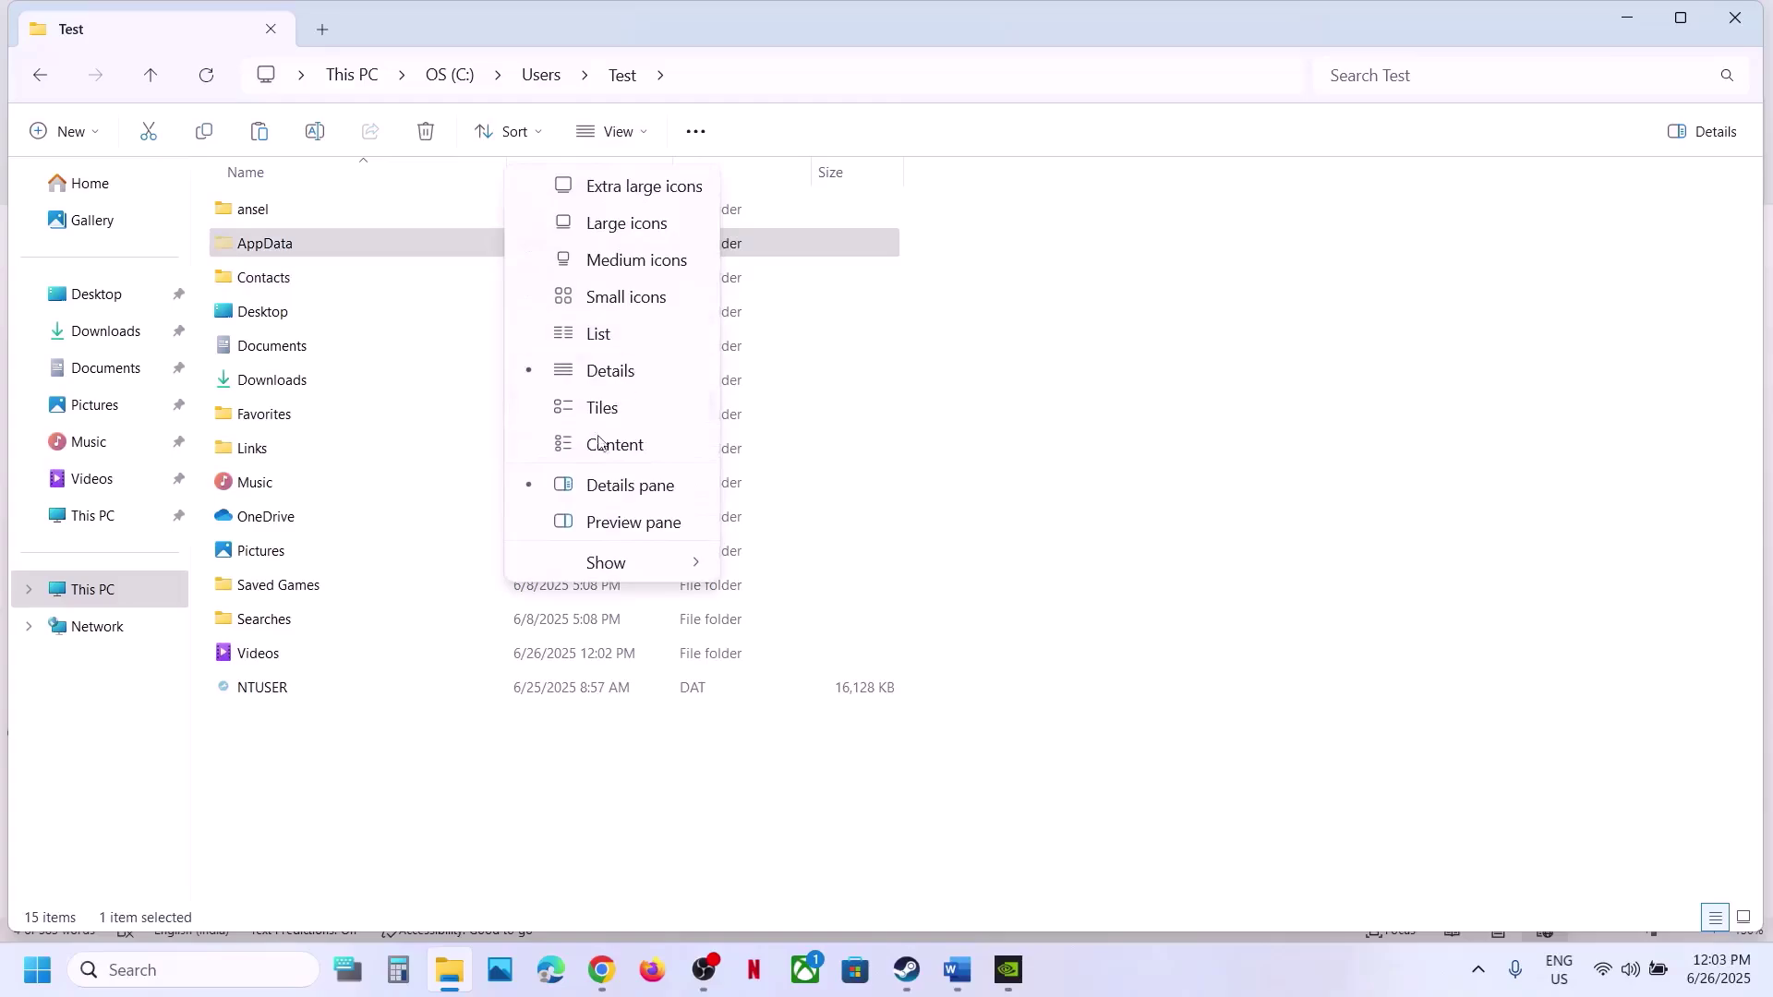
mouse_move(631, 567)
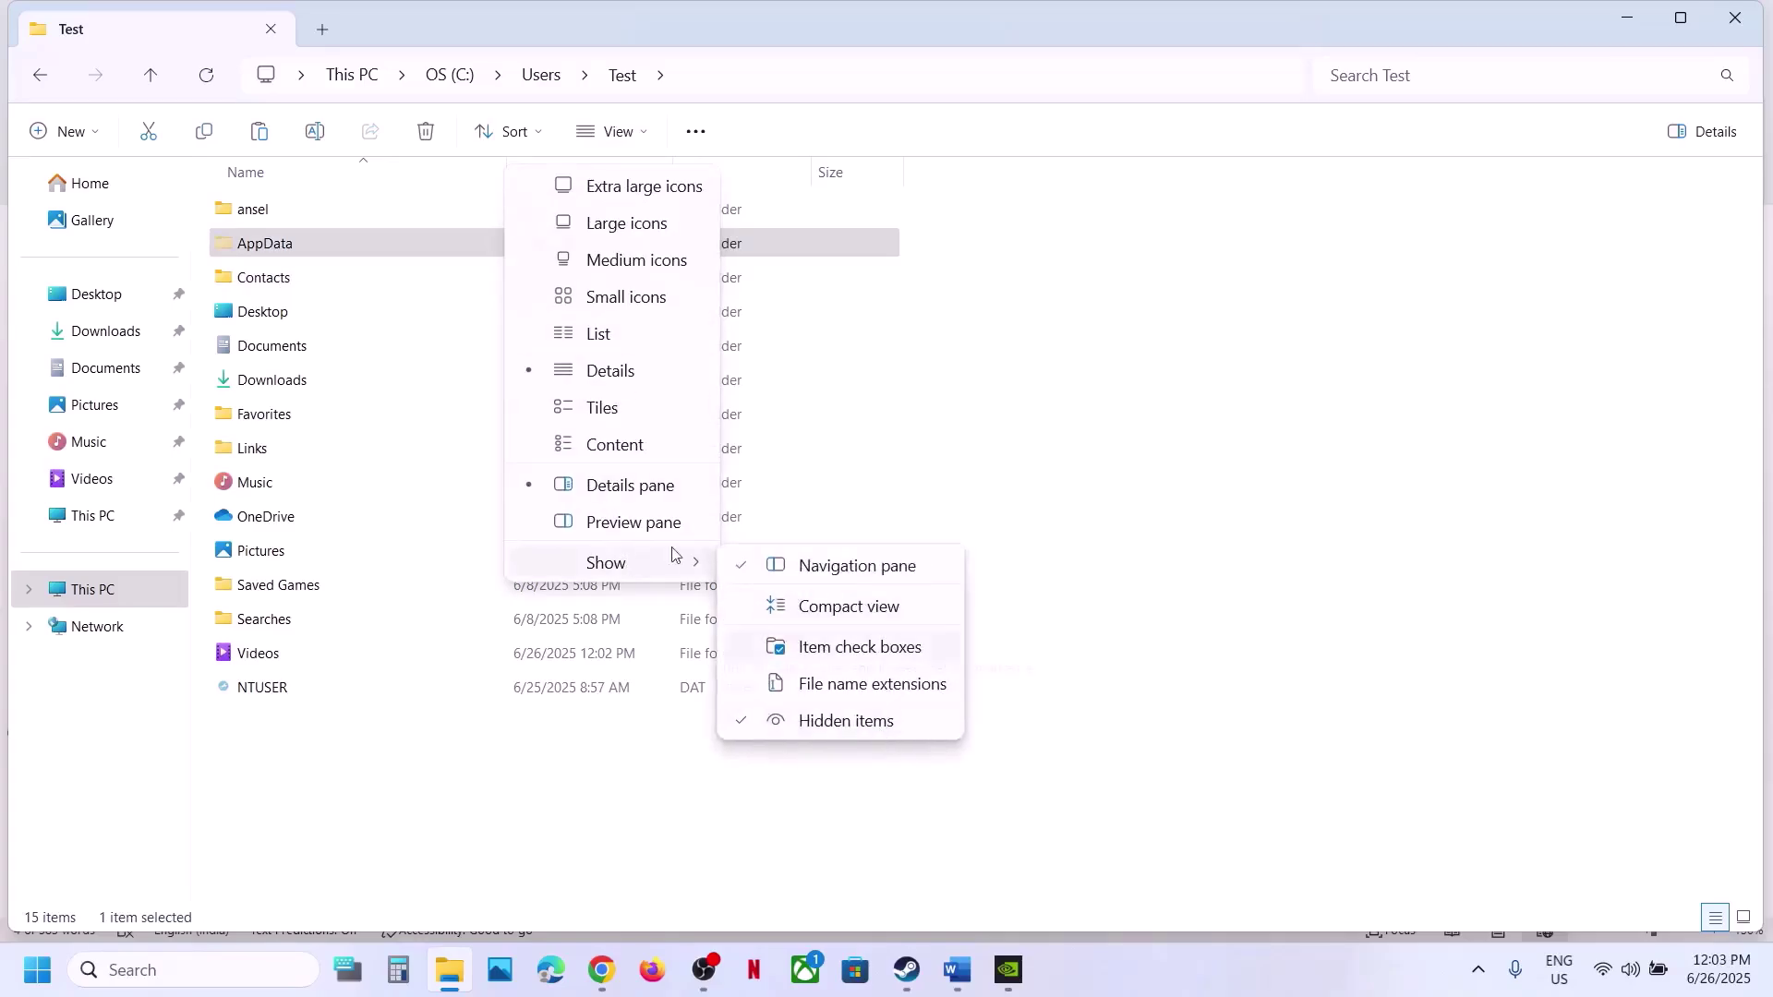
click(301, 254)
Step: Open the KojimaProductions folder inside AppData\Local
double_click(298, 256)
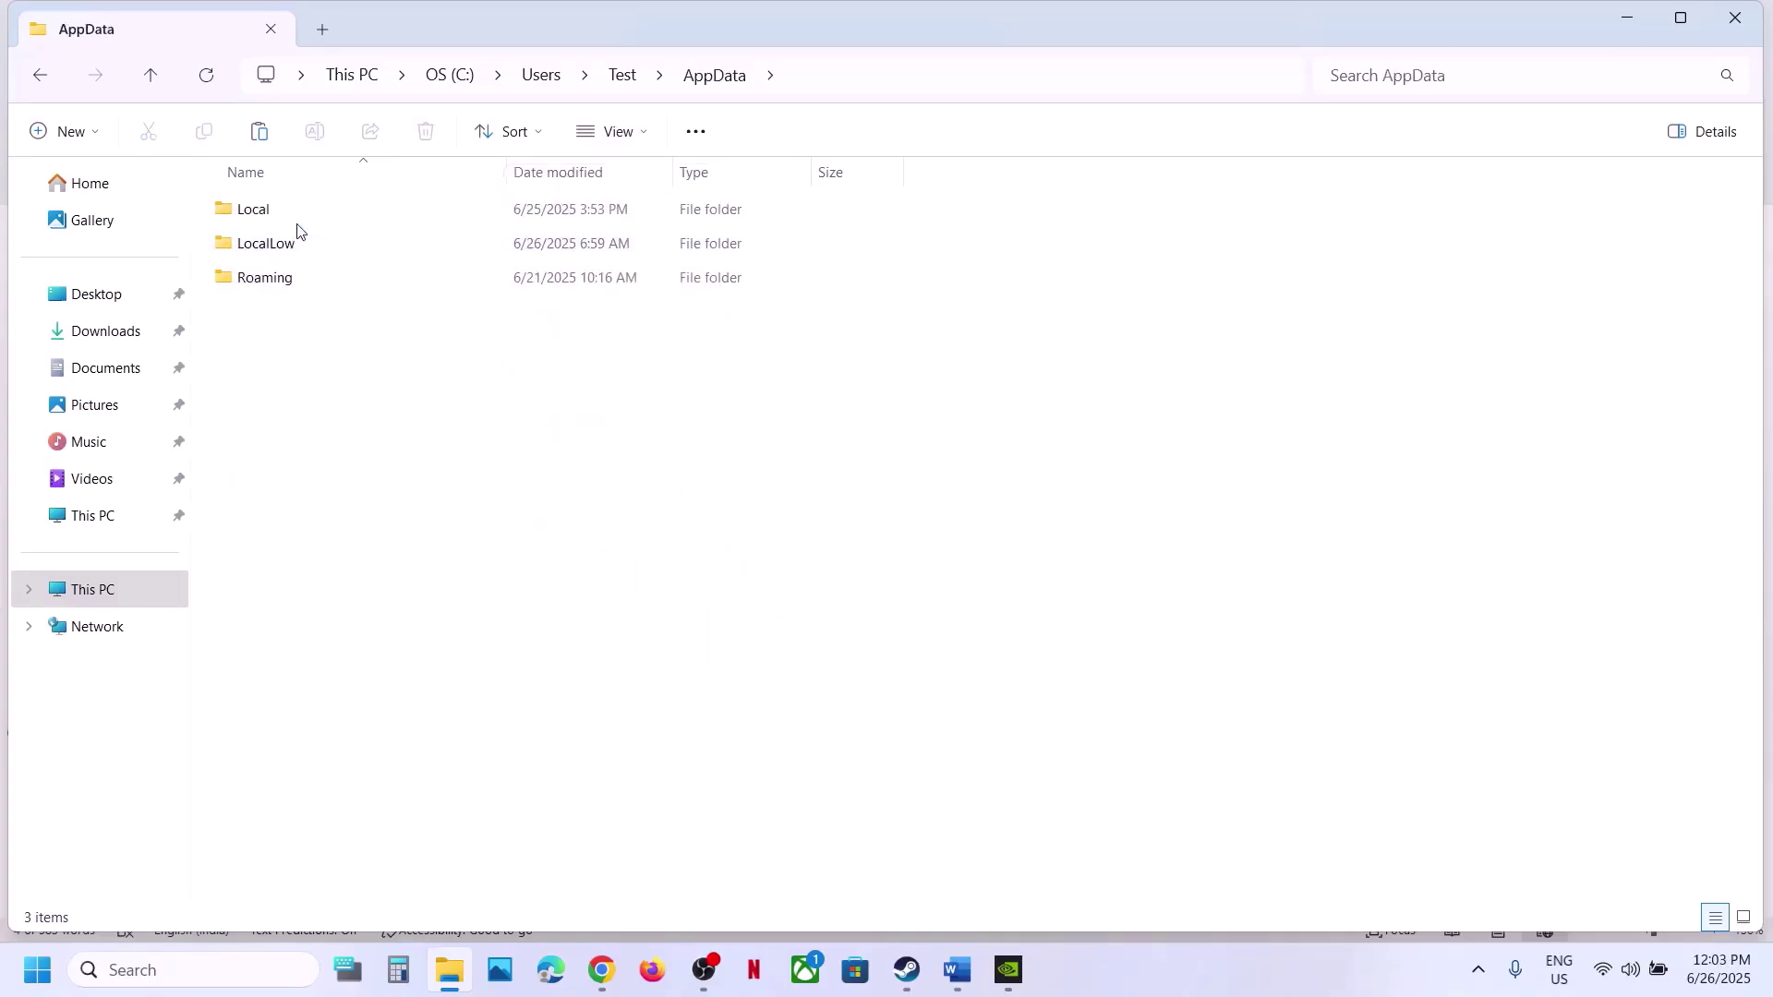
double_click(252, 209)
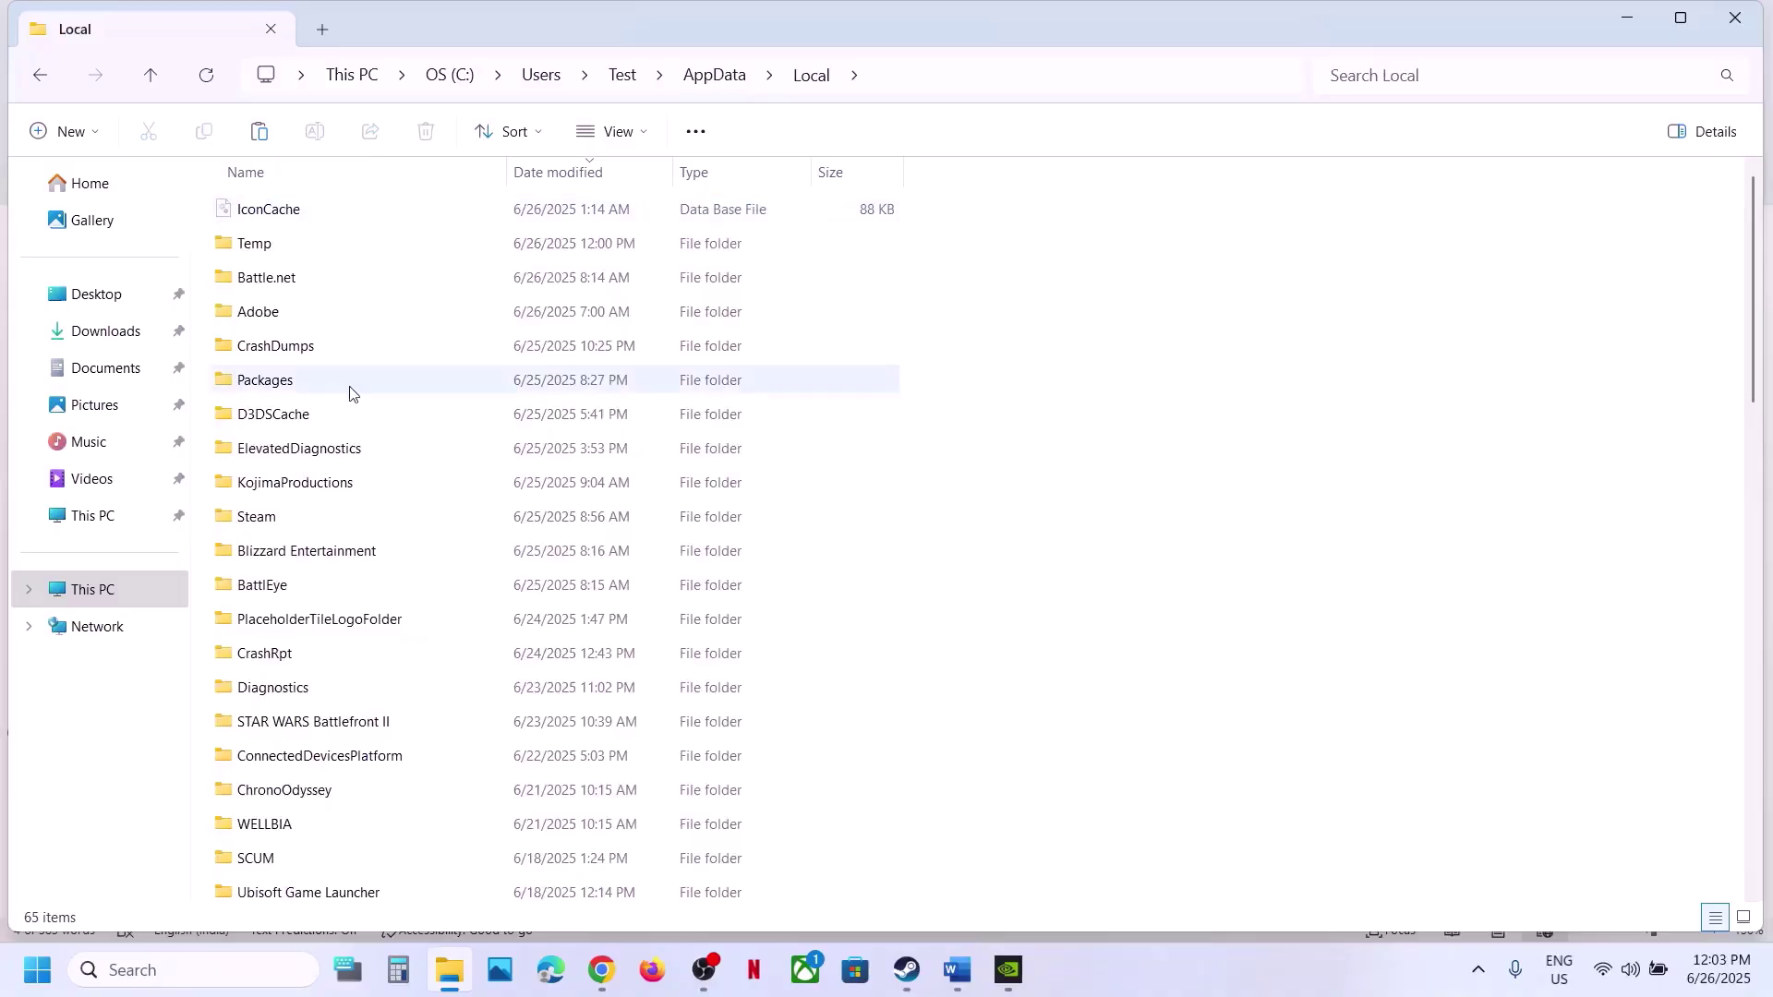
click(294, 496)
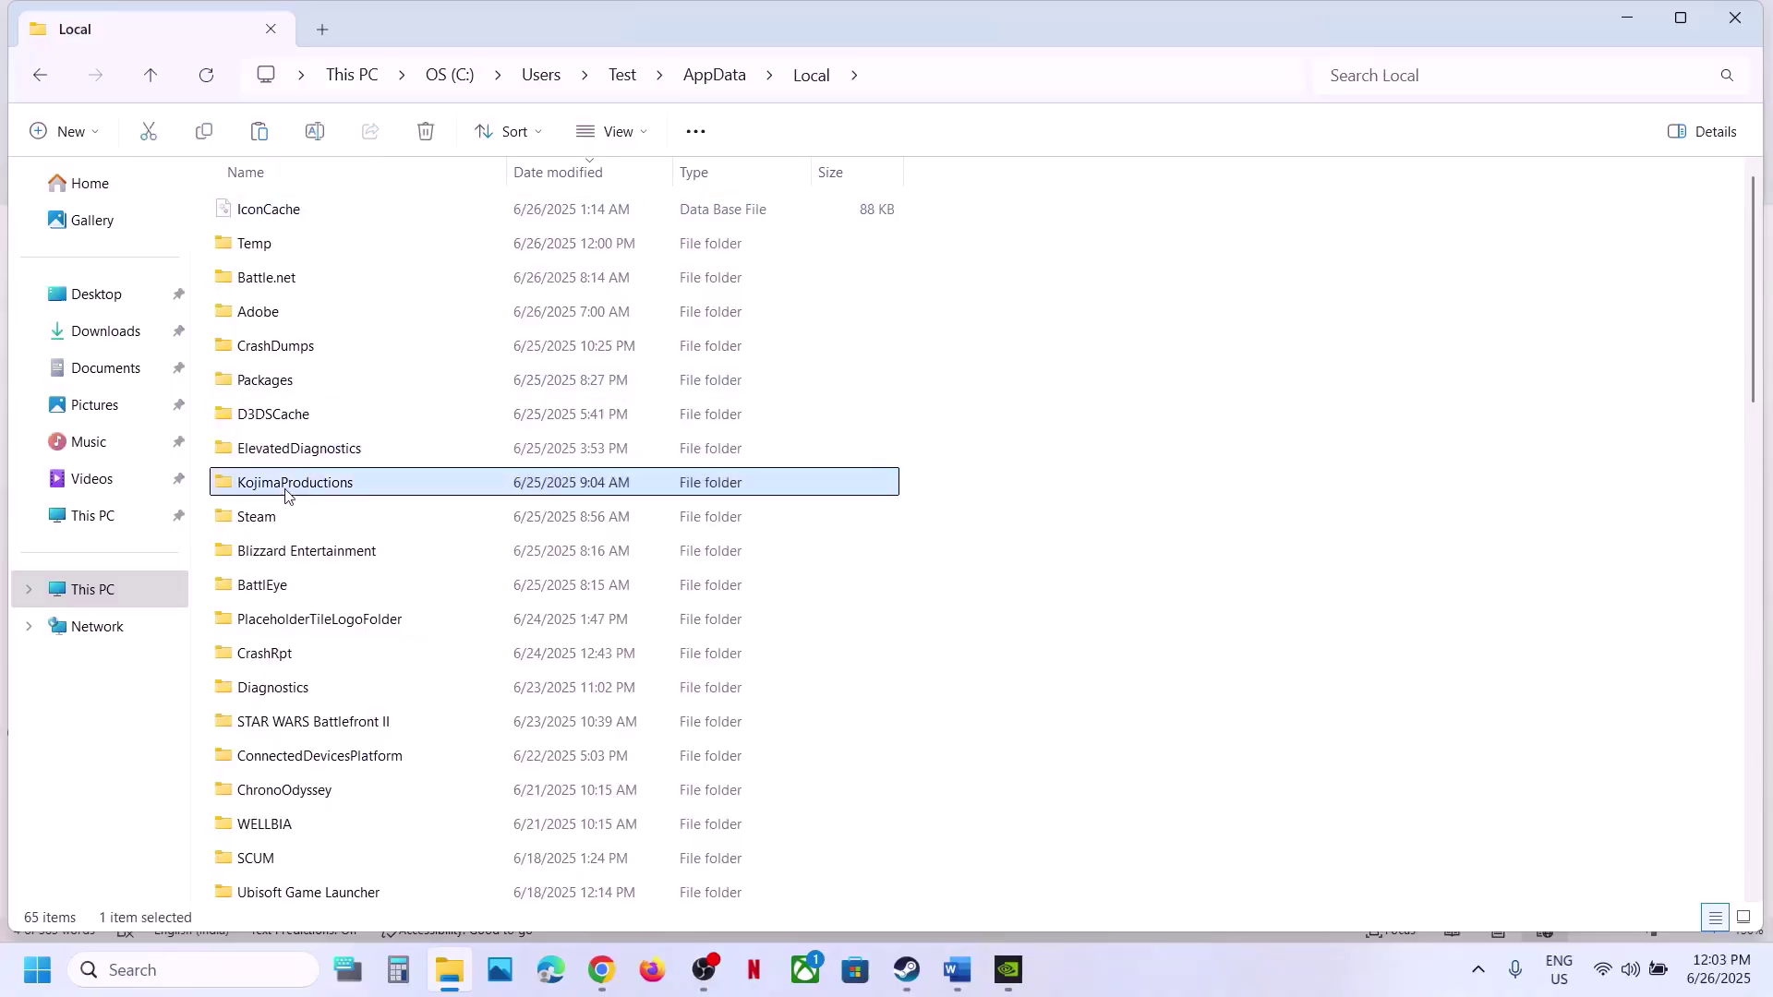
double_click(320, 494)
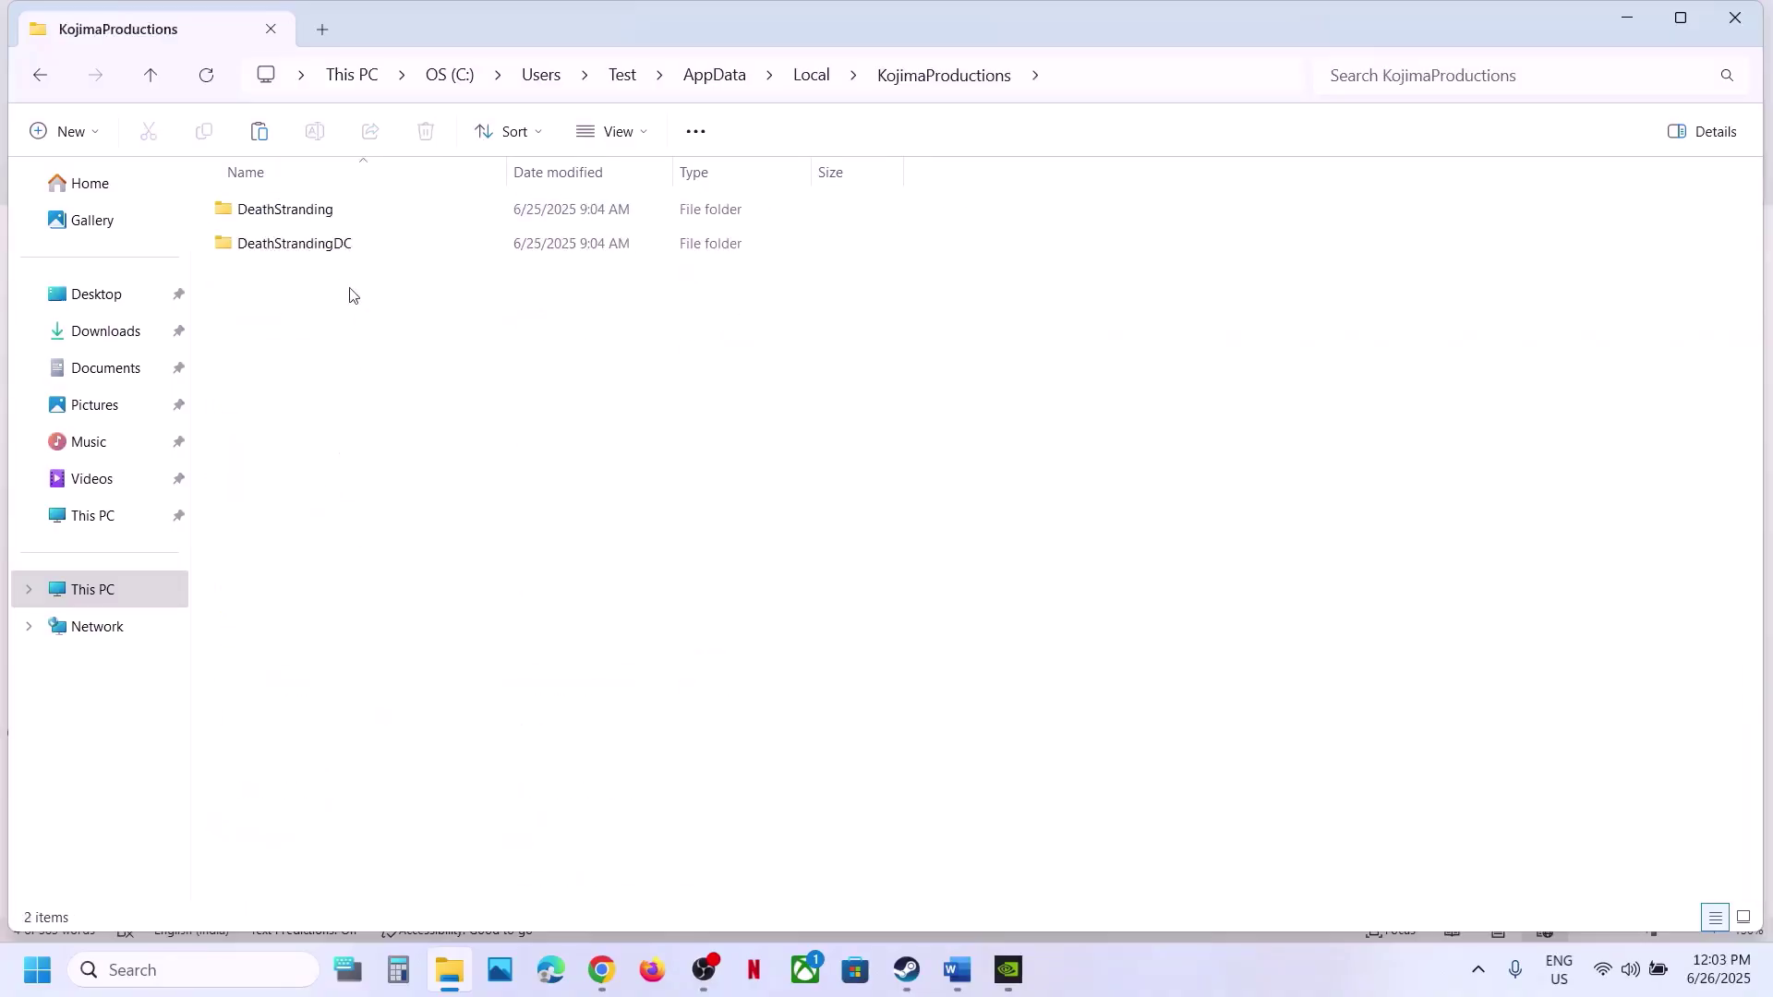
Step: Back up the DeathStrandingDC save folder by copying it to the desktop, and place the copy beside settings.cfg
click(301, 254)
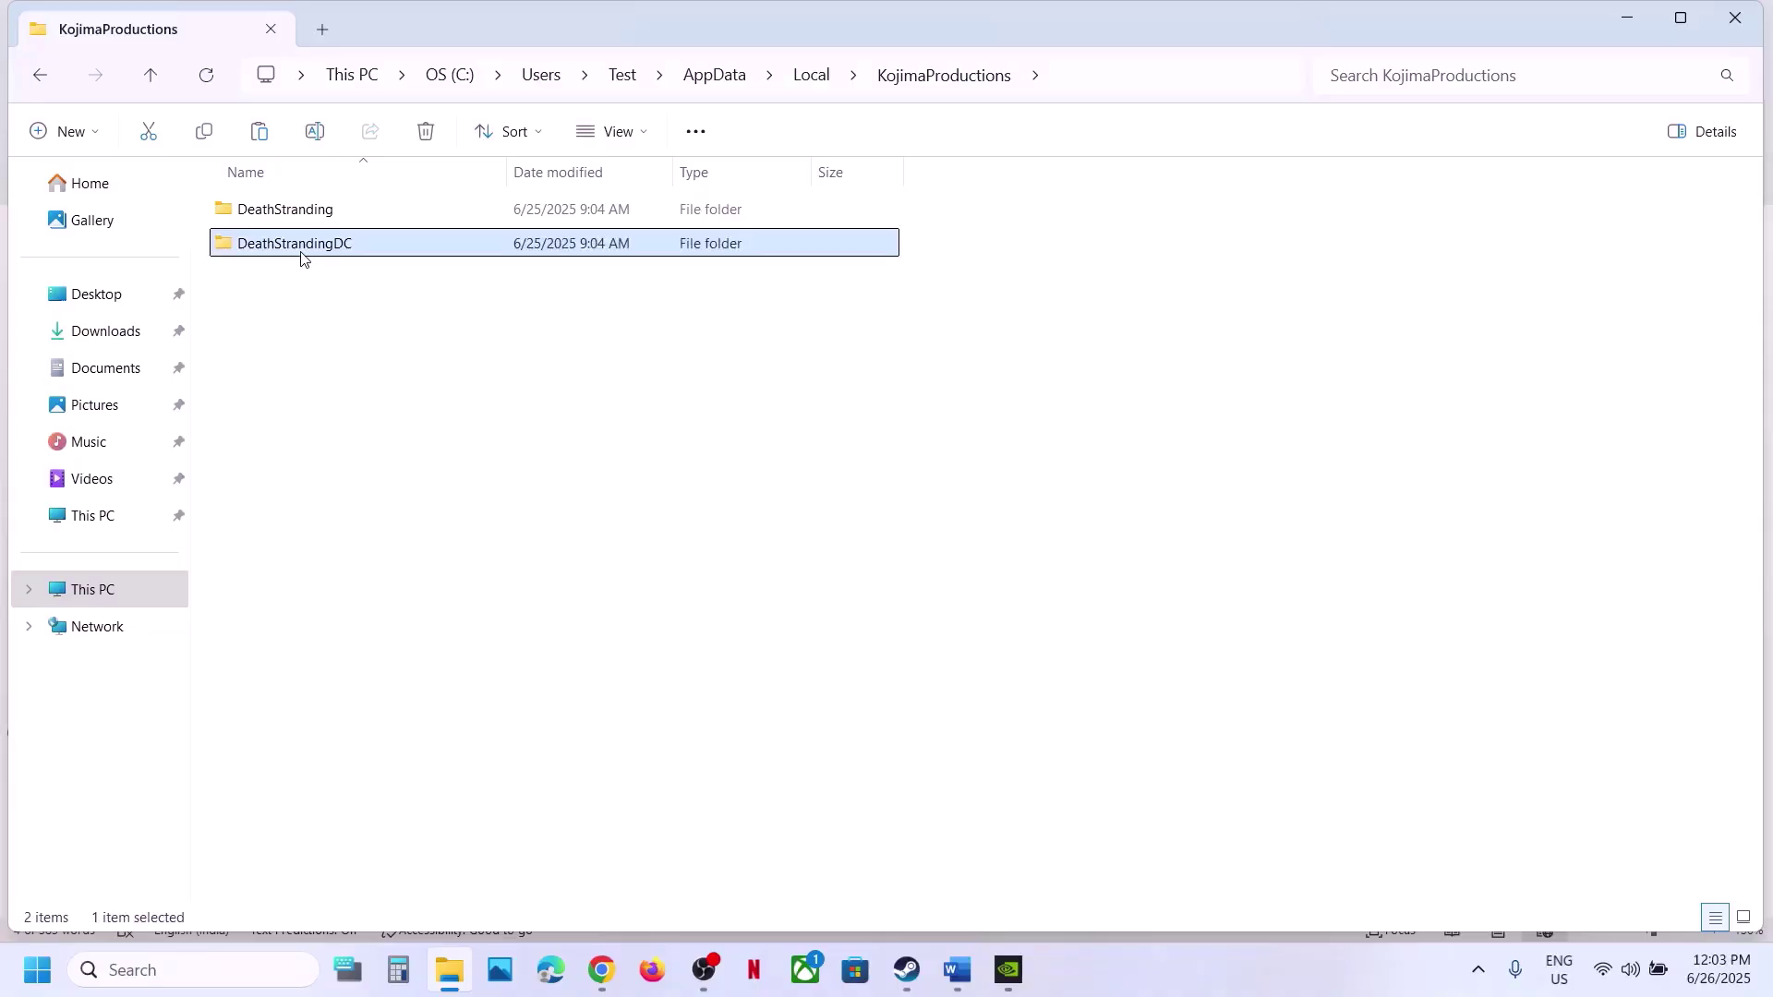
right_click(303, 259)
click(424, 280)
key(super+d)
key(ctrl+v)
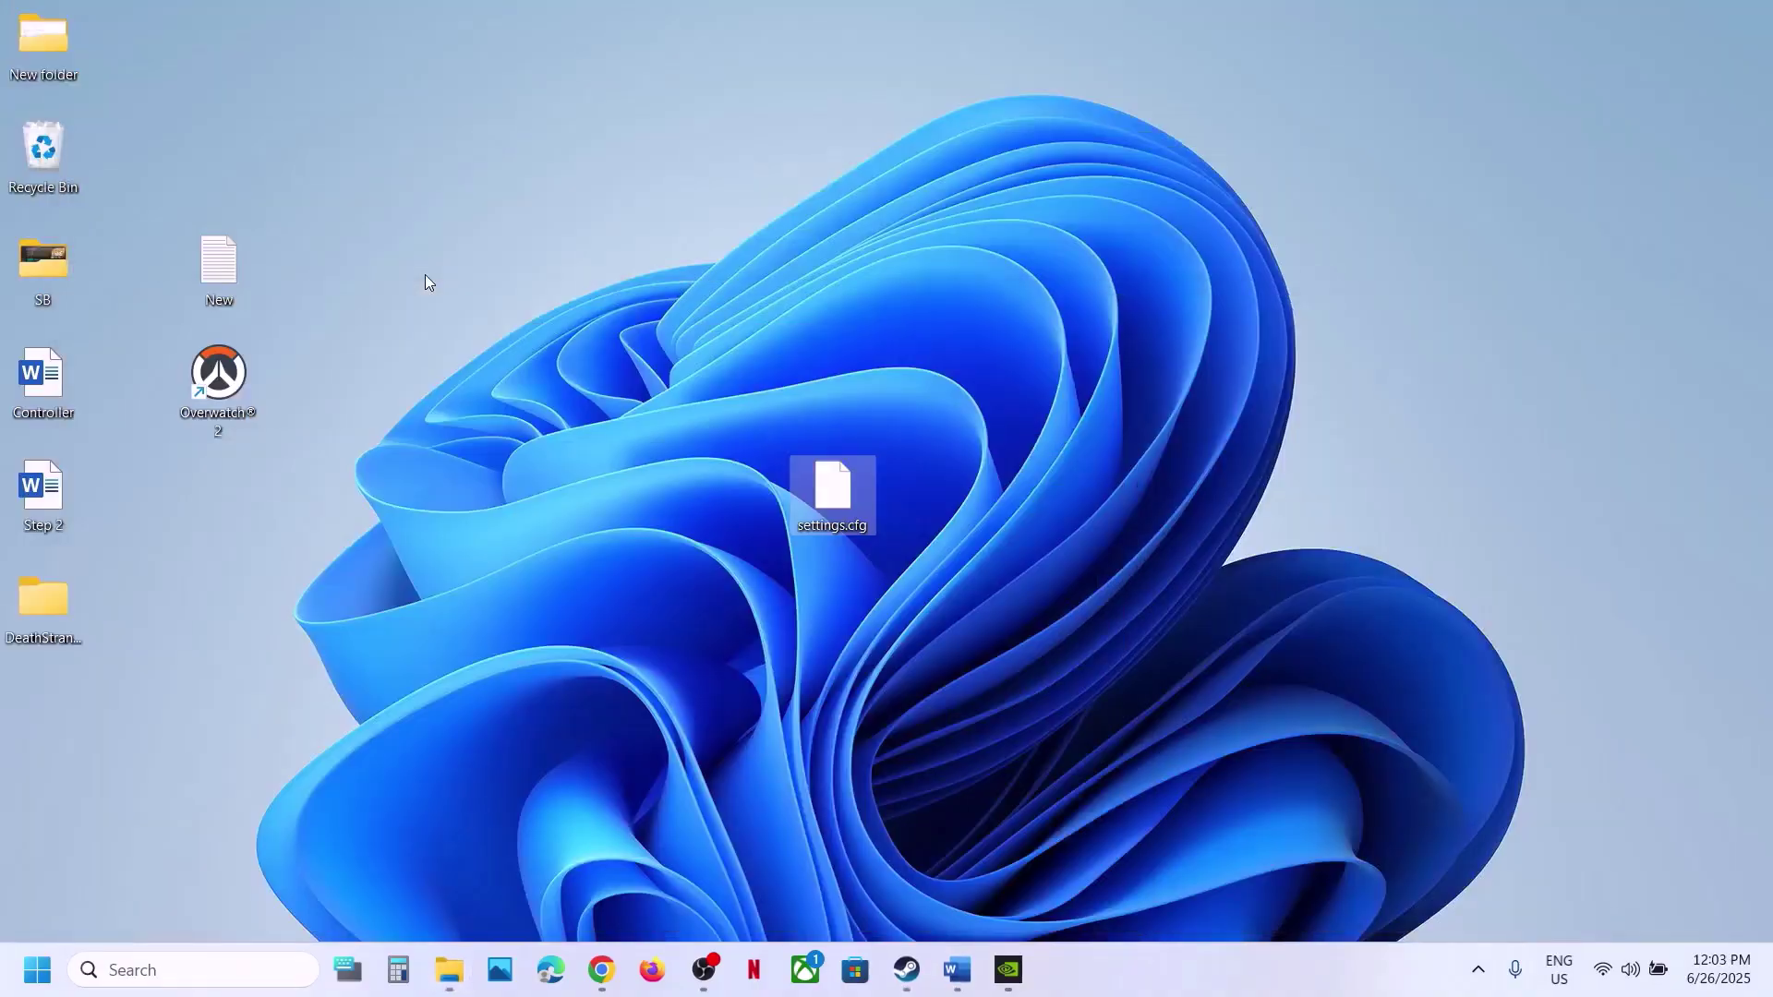
drag(43, 601, 722, 467)
Step: Rename the DeathStrandingDC folder in KojimaProductions to DeathStrandingDC.old
key(super+d)
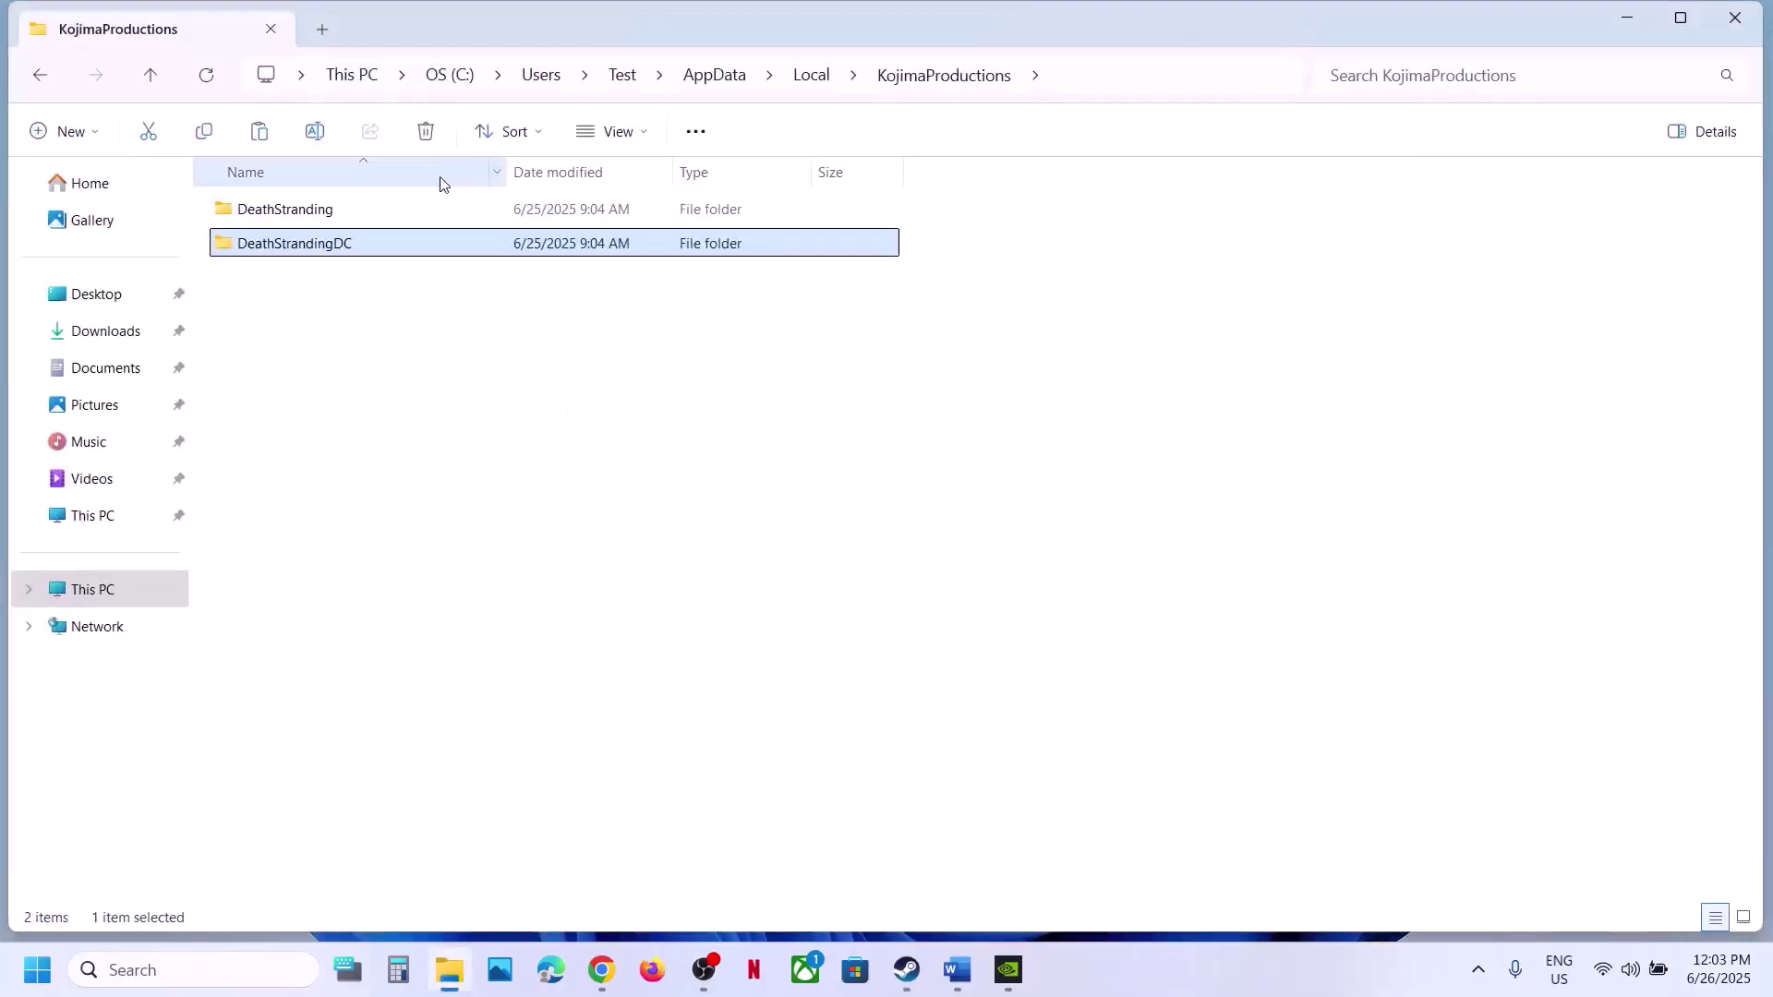
right_click(351, 247)
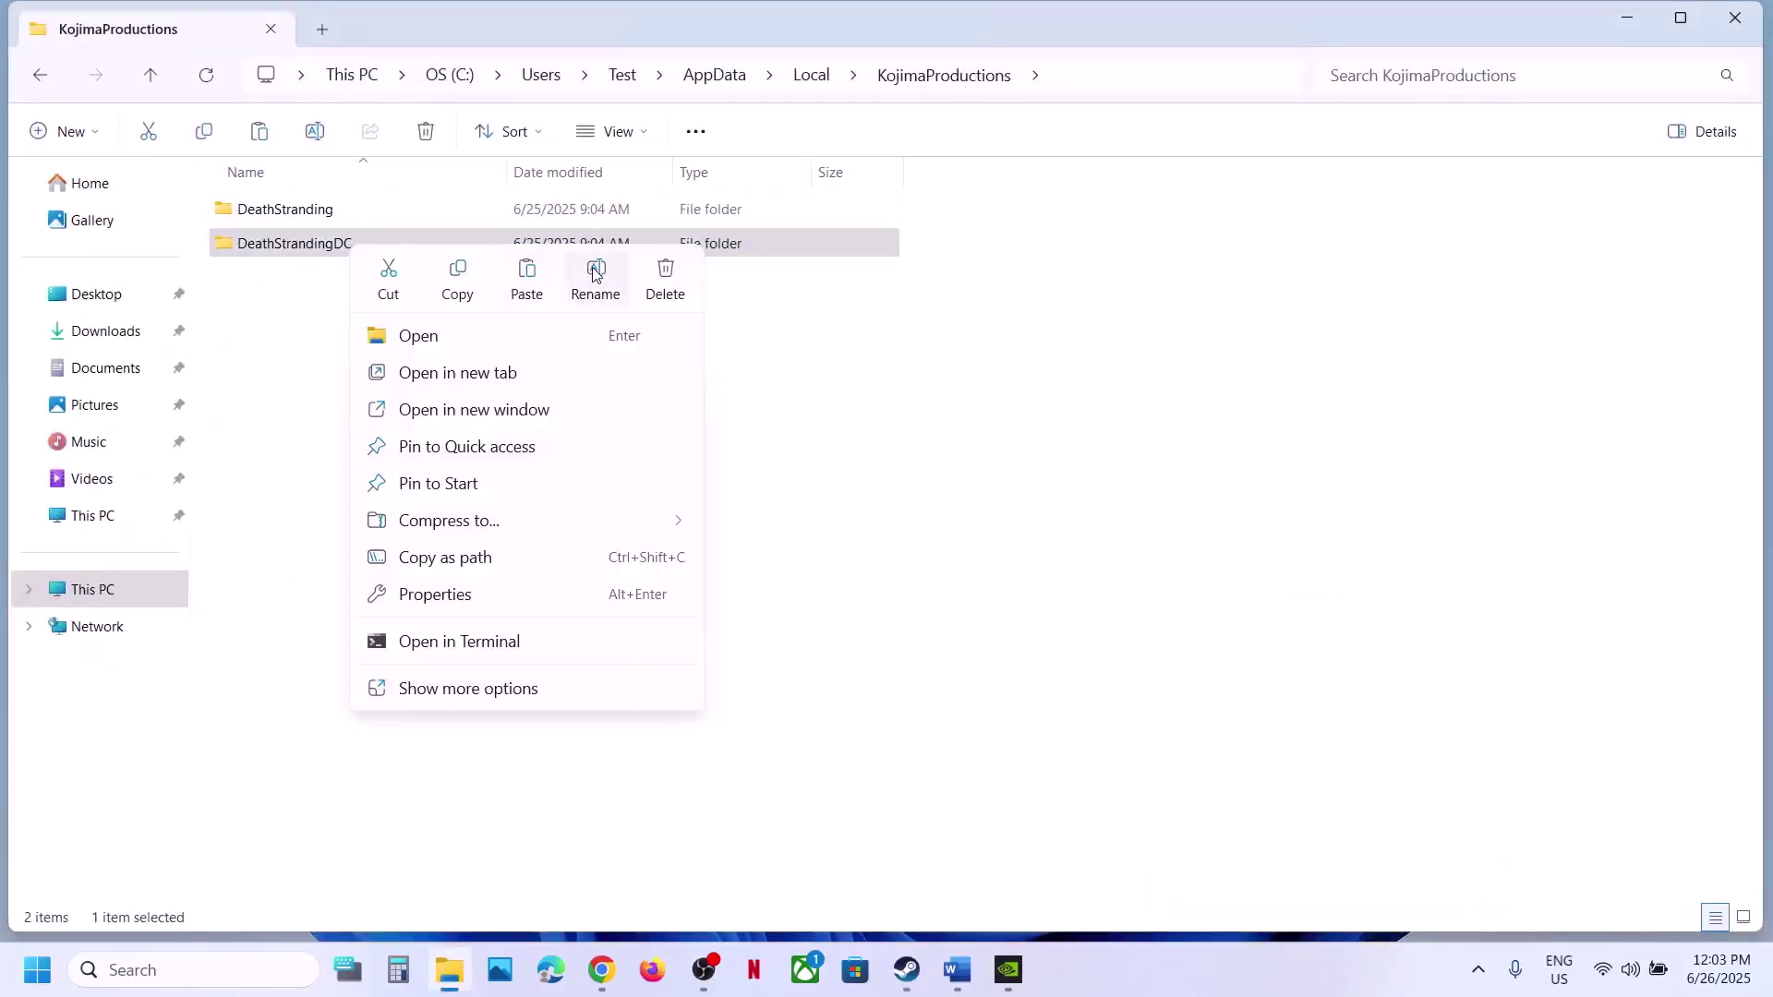
click(596, 277)
click(362, 241)
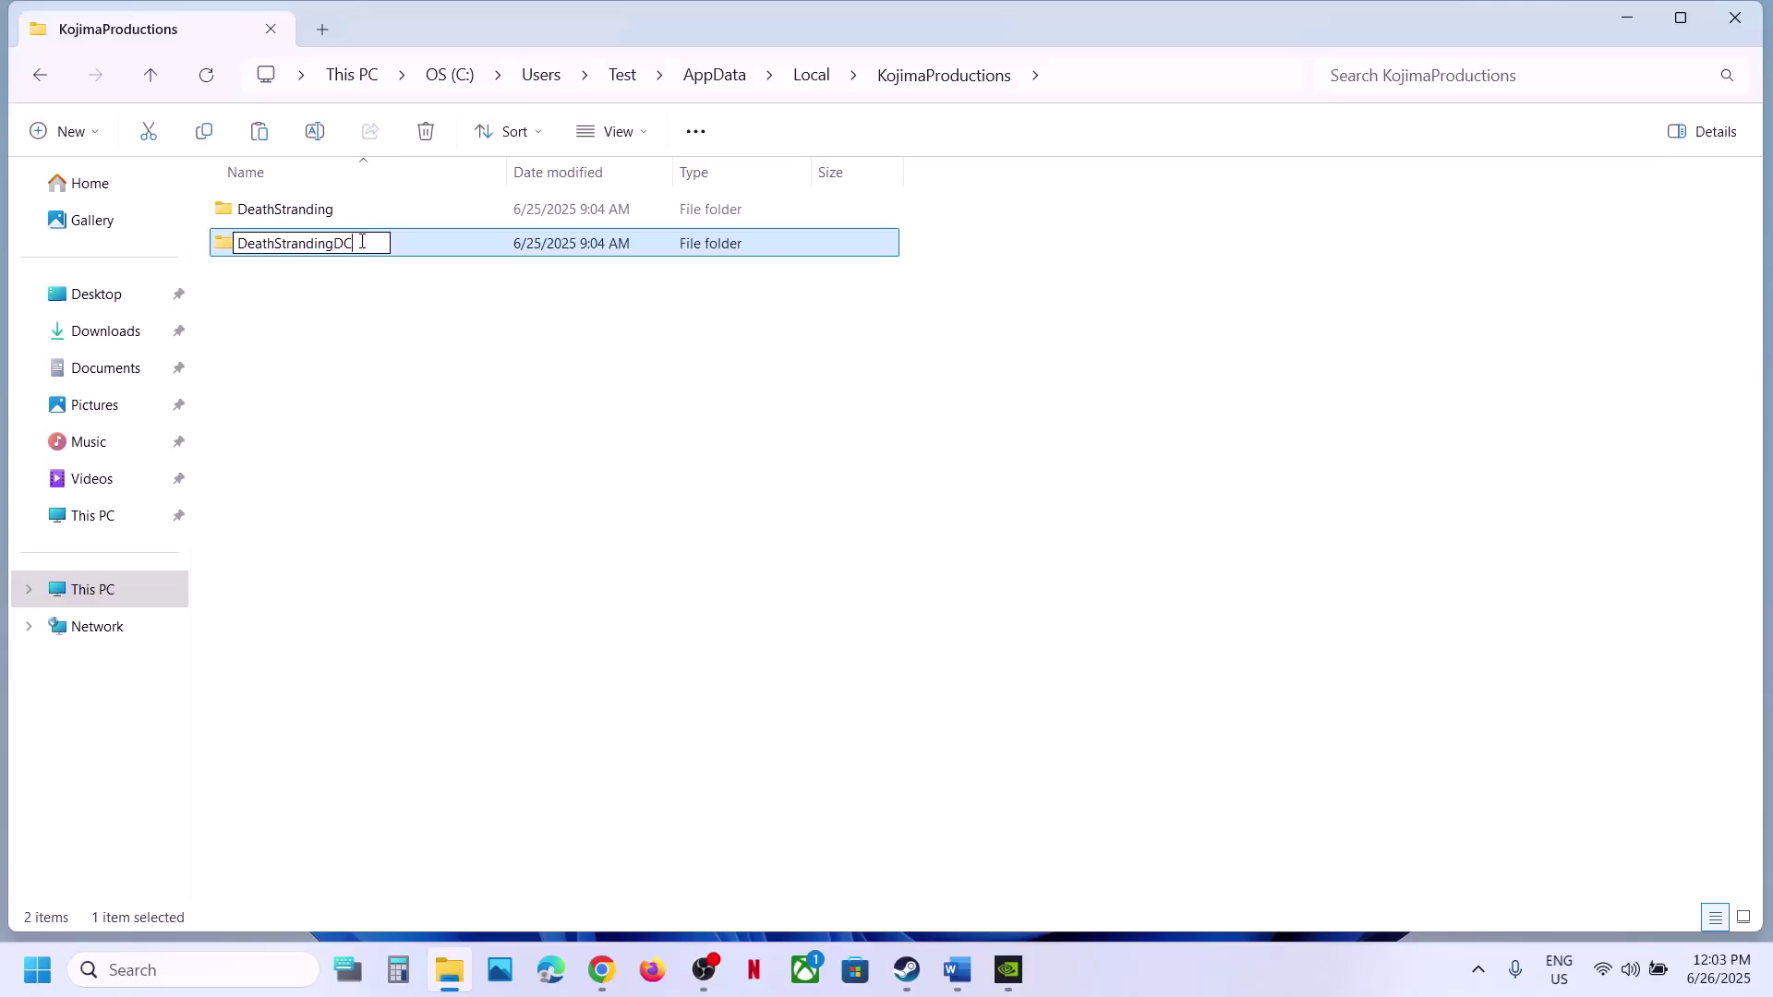
text(.old)
click(557, 435)
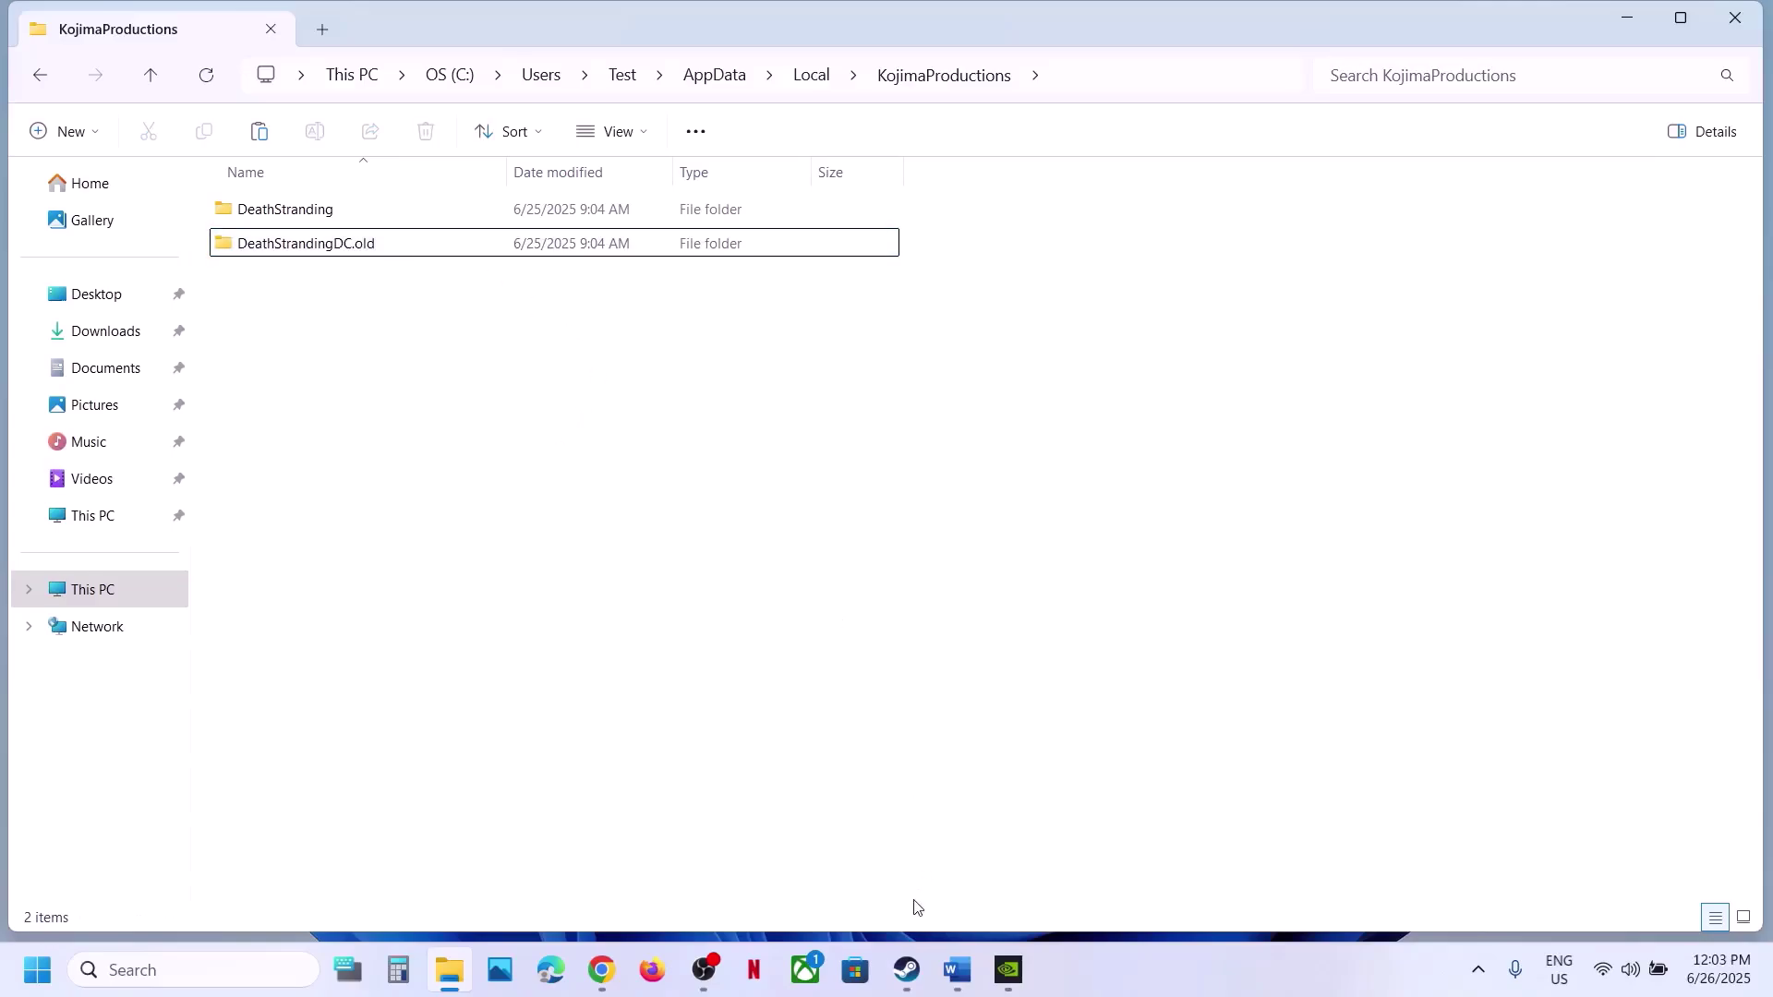
Step: Switch through Steam back to the Word guide, highlight the Step 12 text "Update BIOS", and check the laptop's battery charge
click(909, 966)
mouse_move(968, 967)
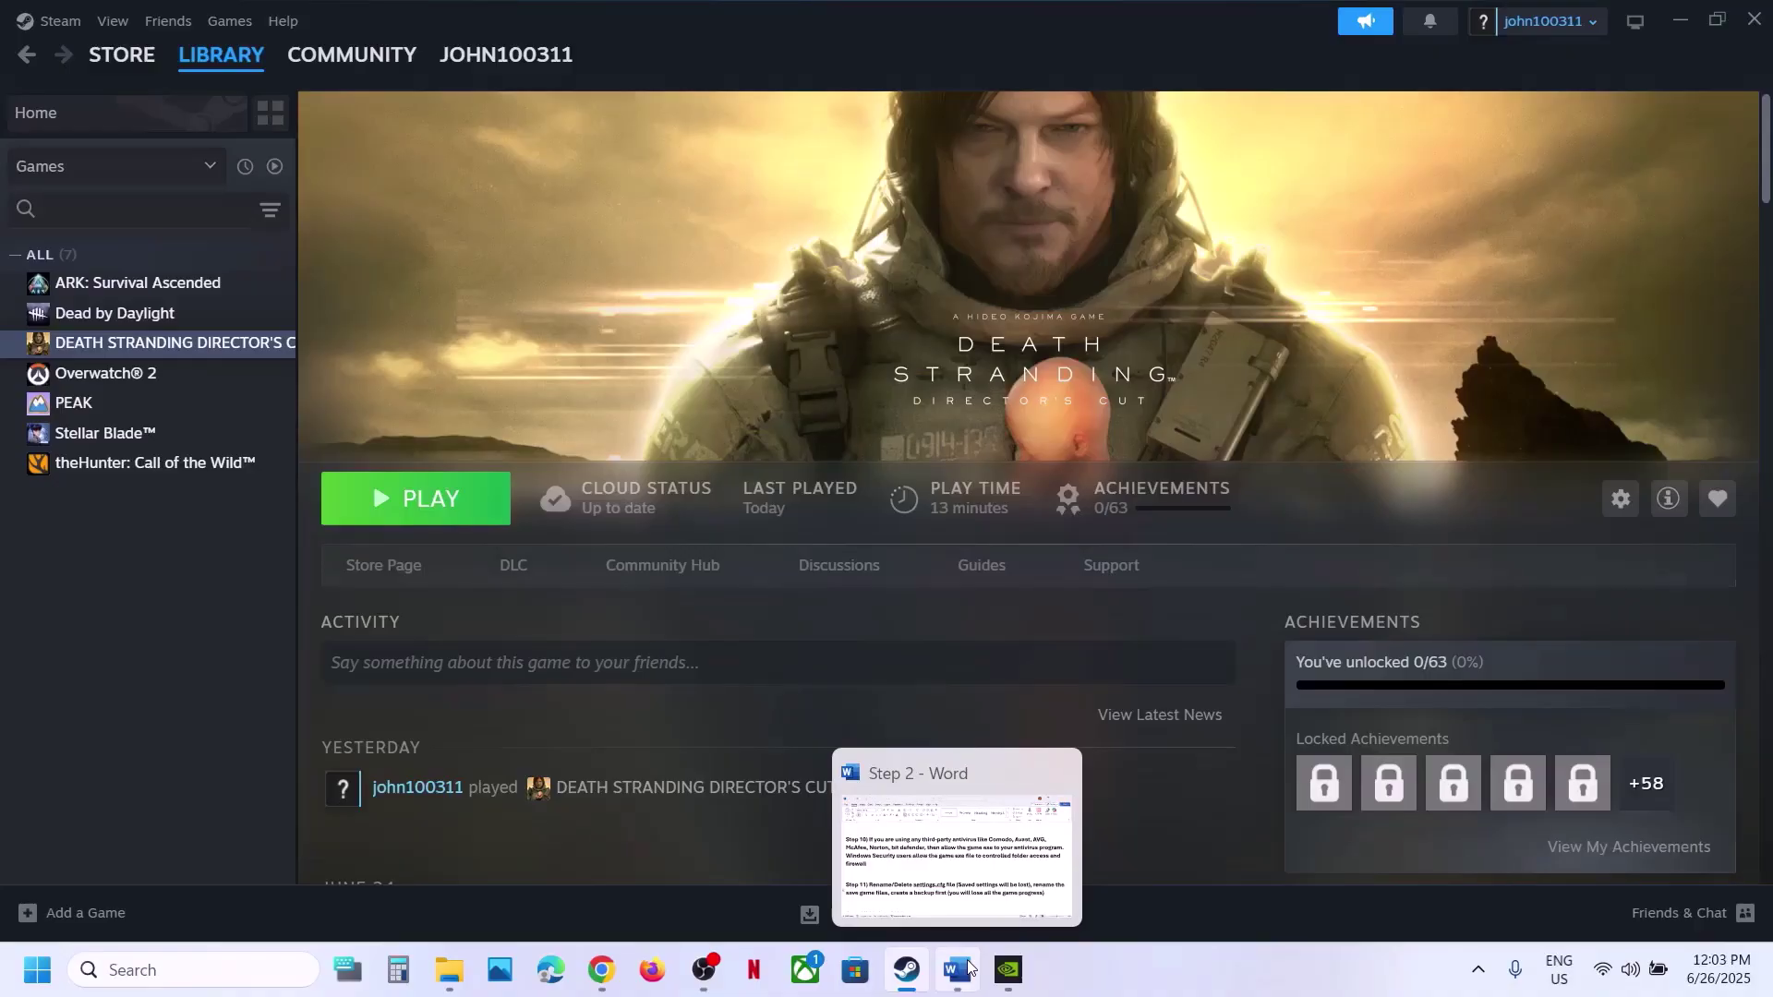
click(968, 967)
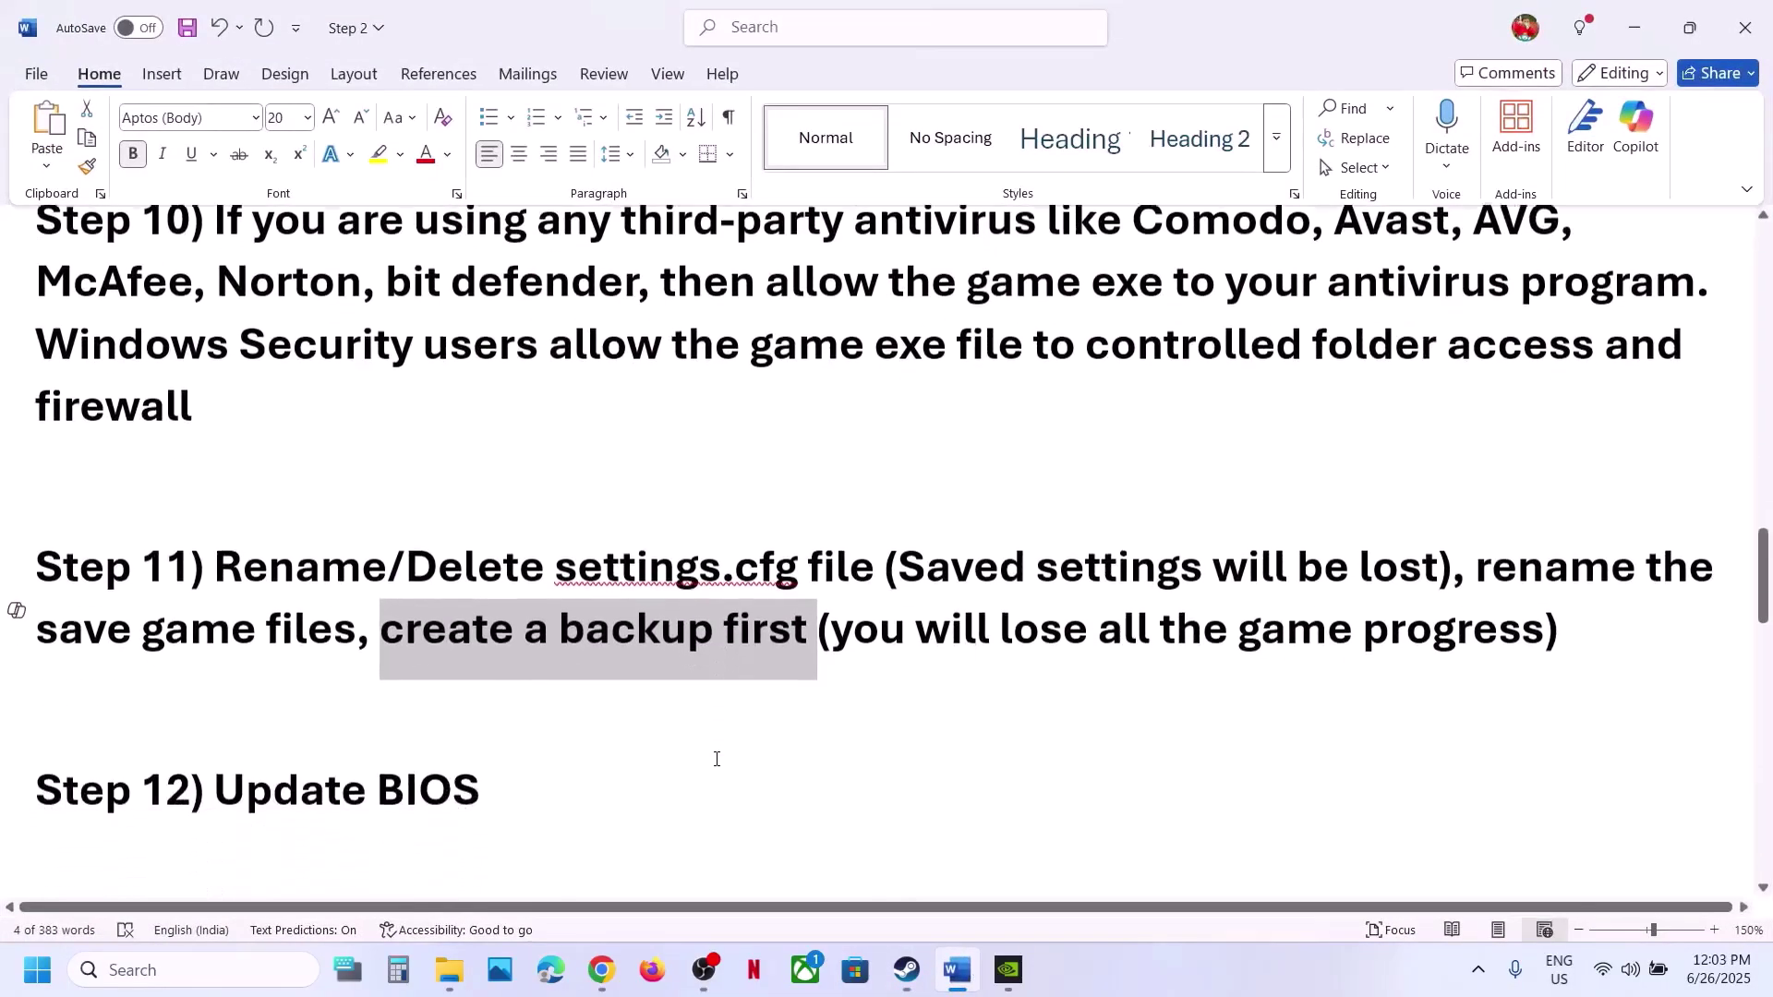
scroll(716, 759, down, 1)
drag(271, 721, 605, 730)
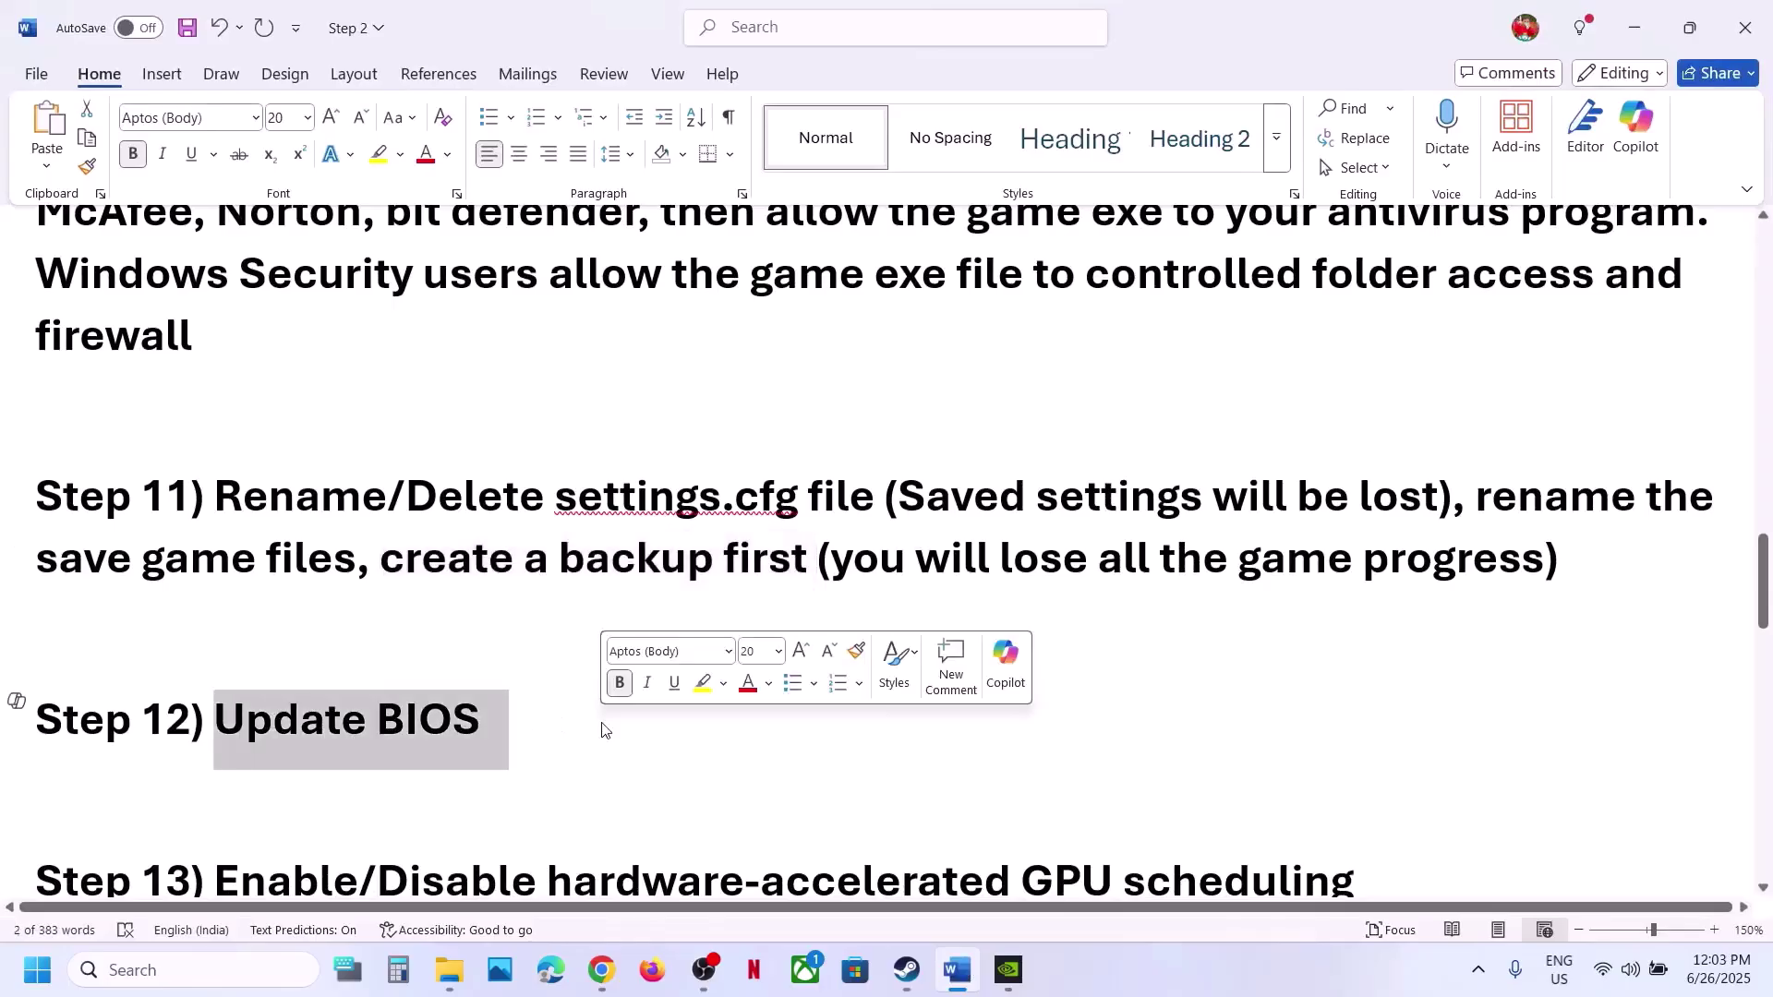
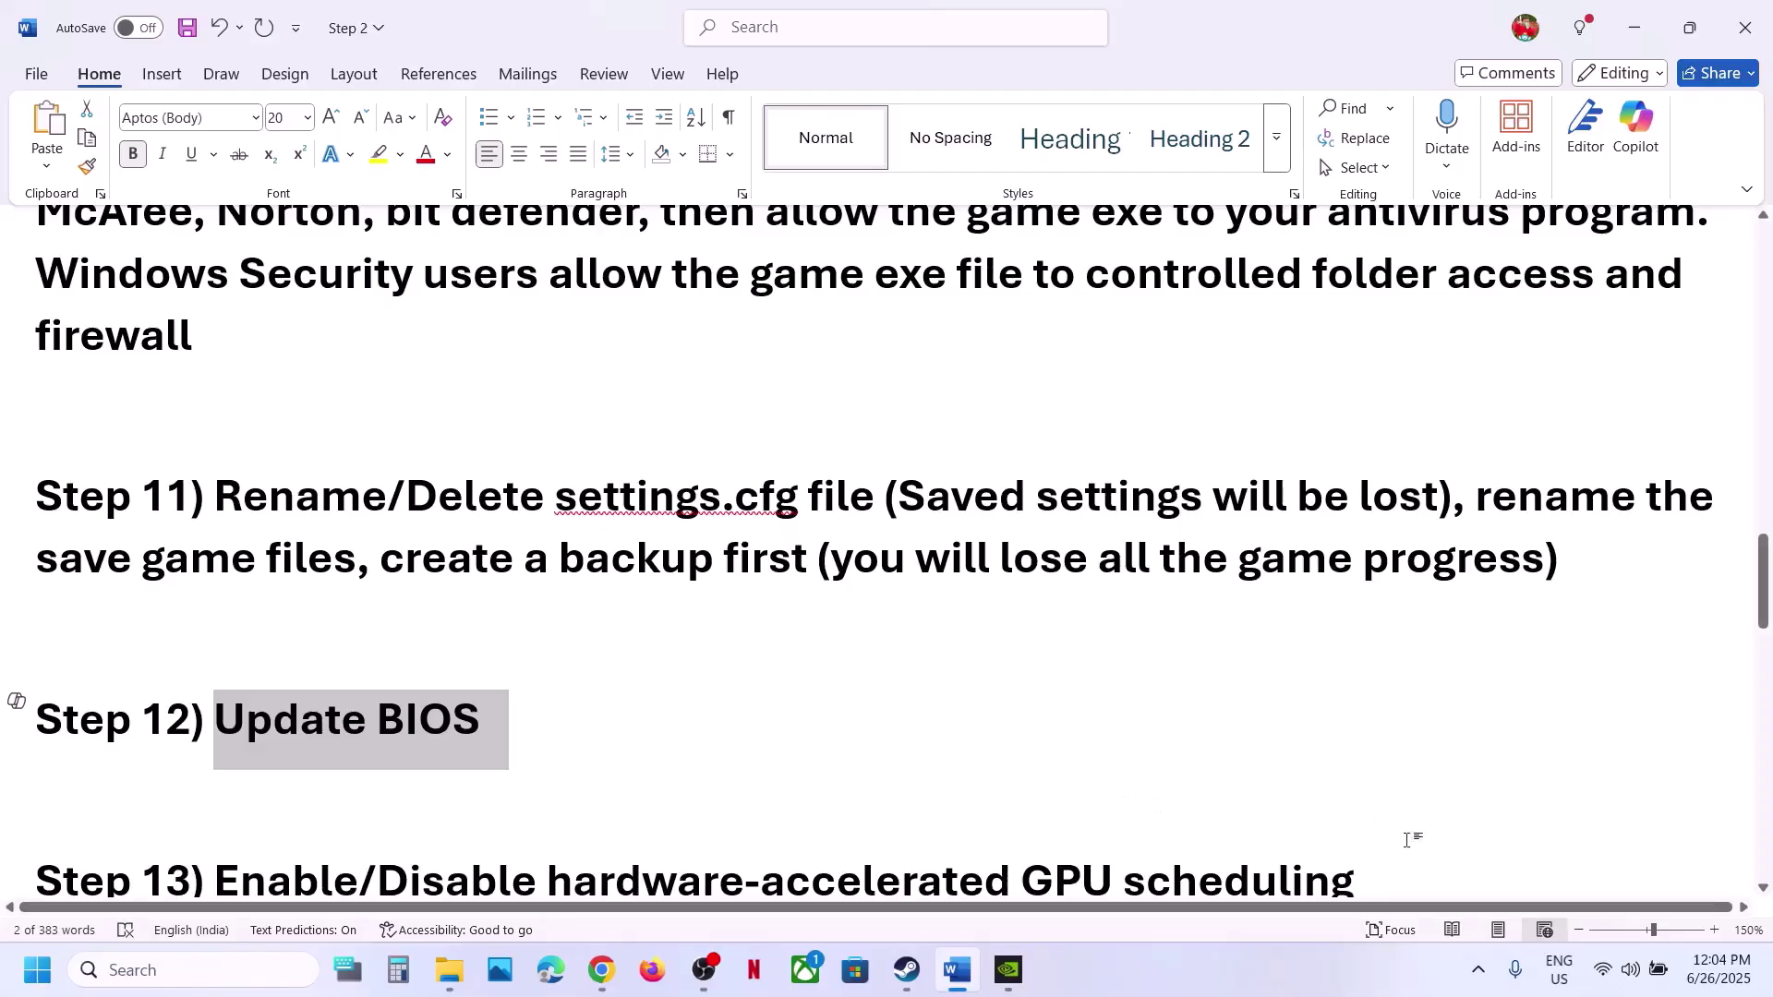
click(1651, 985)
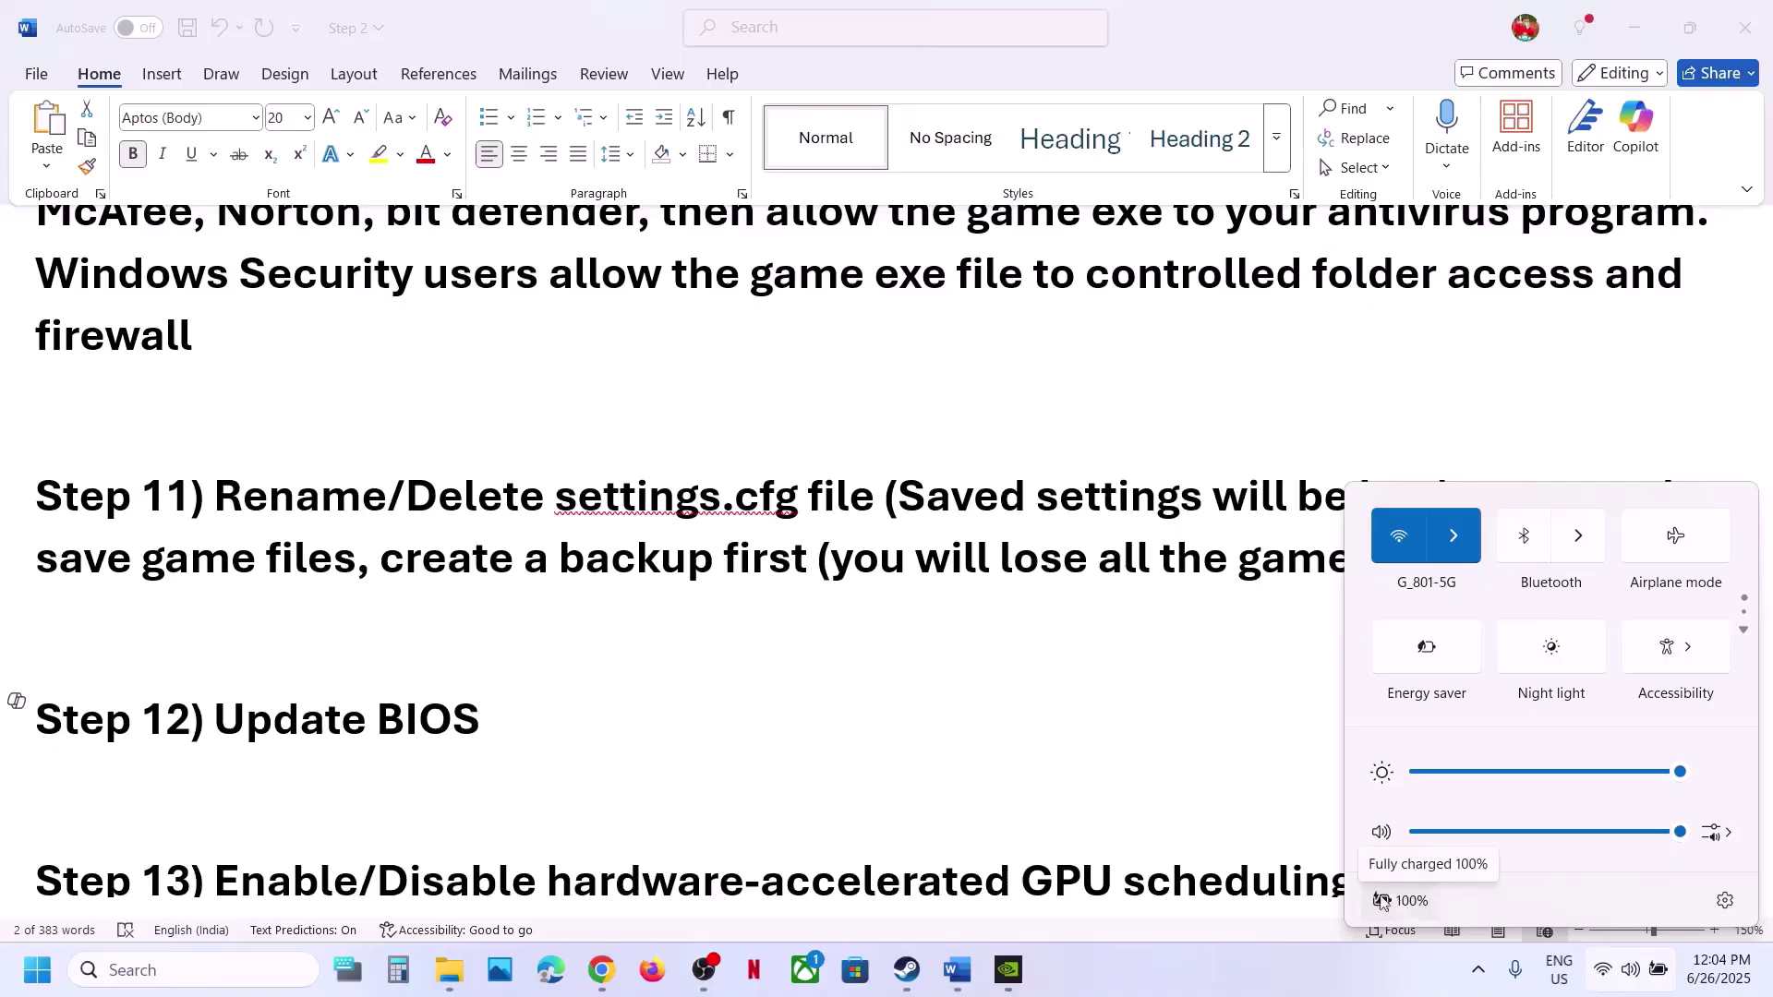
click(484, 729)
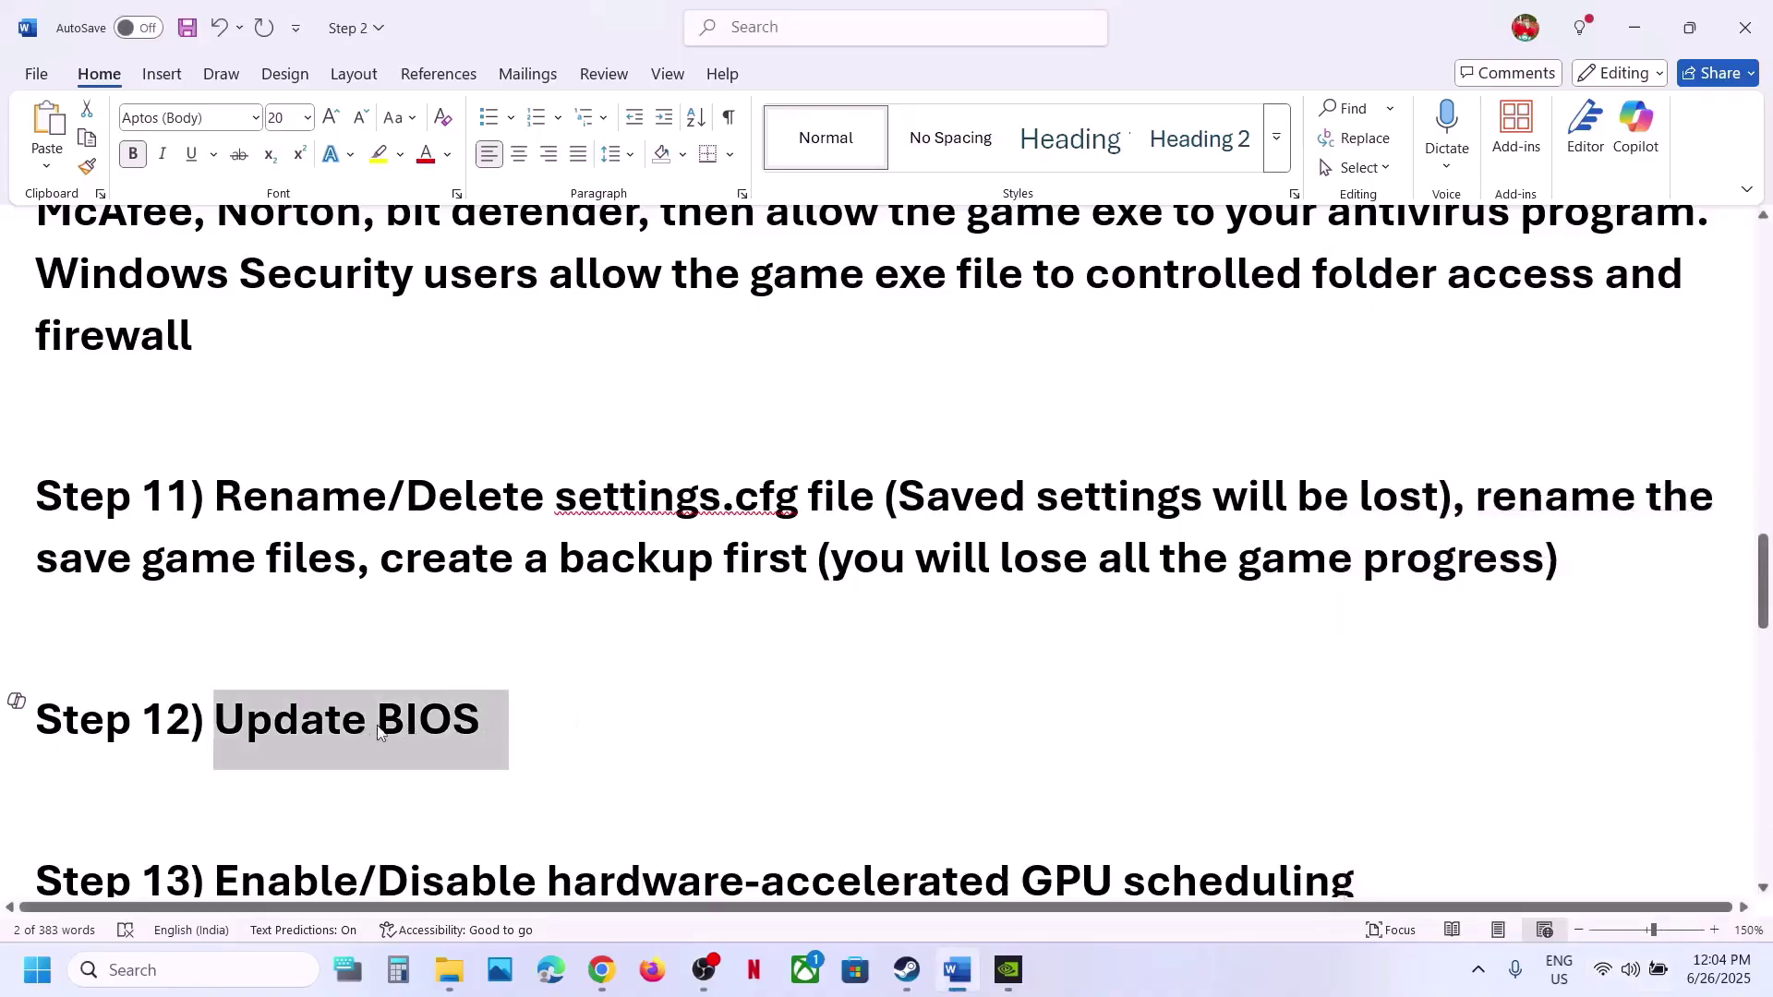
Step: Highlight the Step 13 text on enabling or disabling hardware-accelerated GPU scheduling, and clear the selection
scroll(443, 736, down, 3)
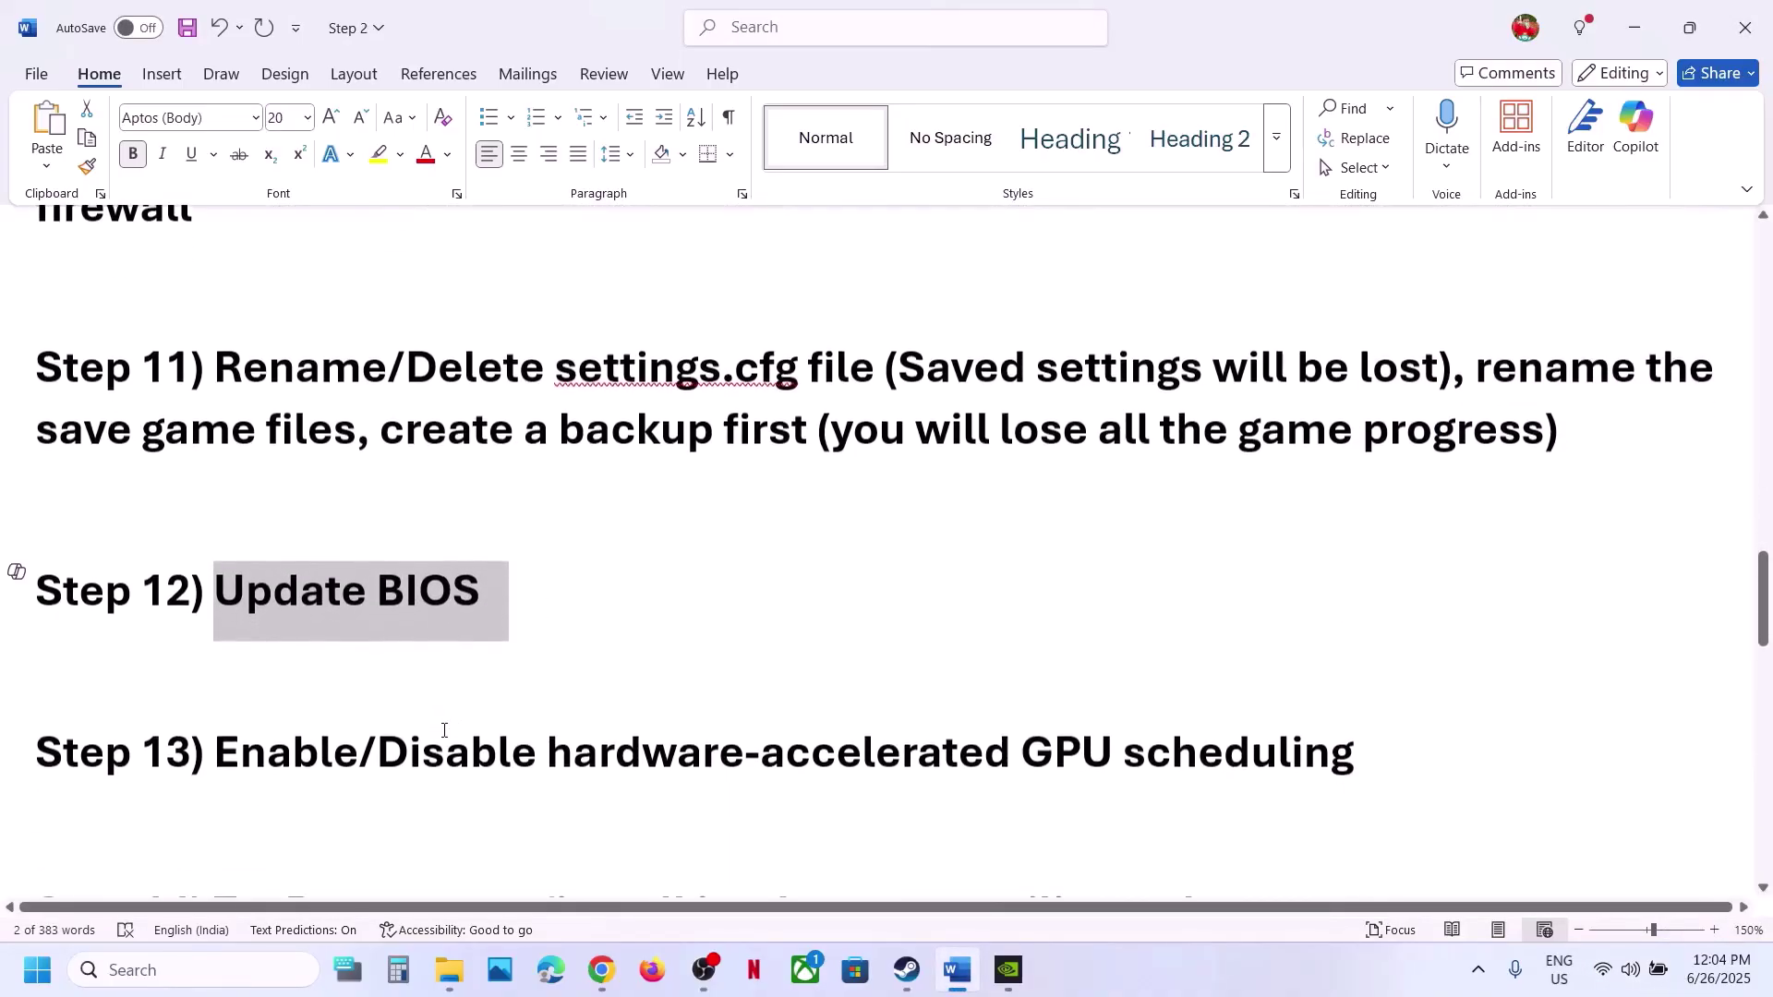
drag(231, 773, 1150, 852)
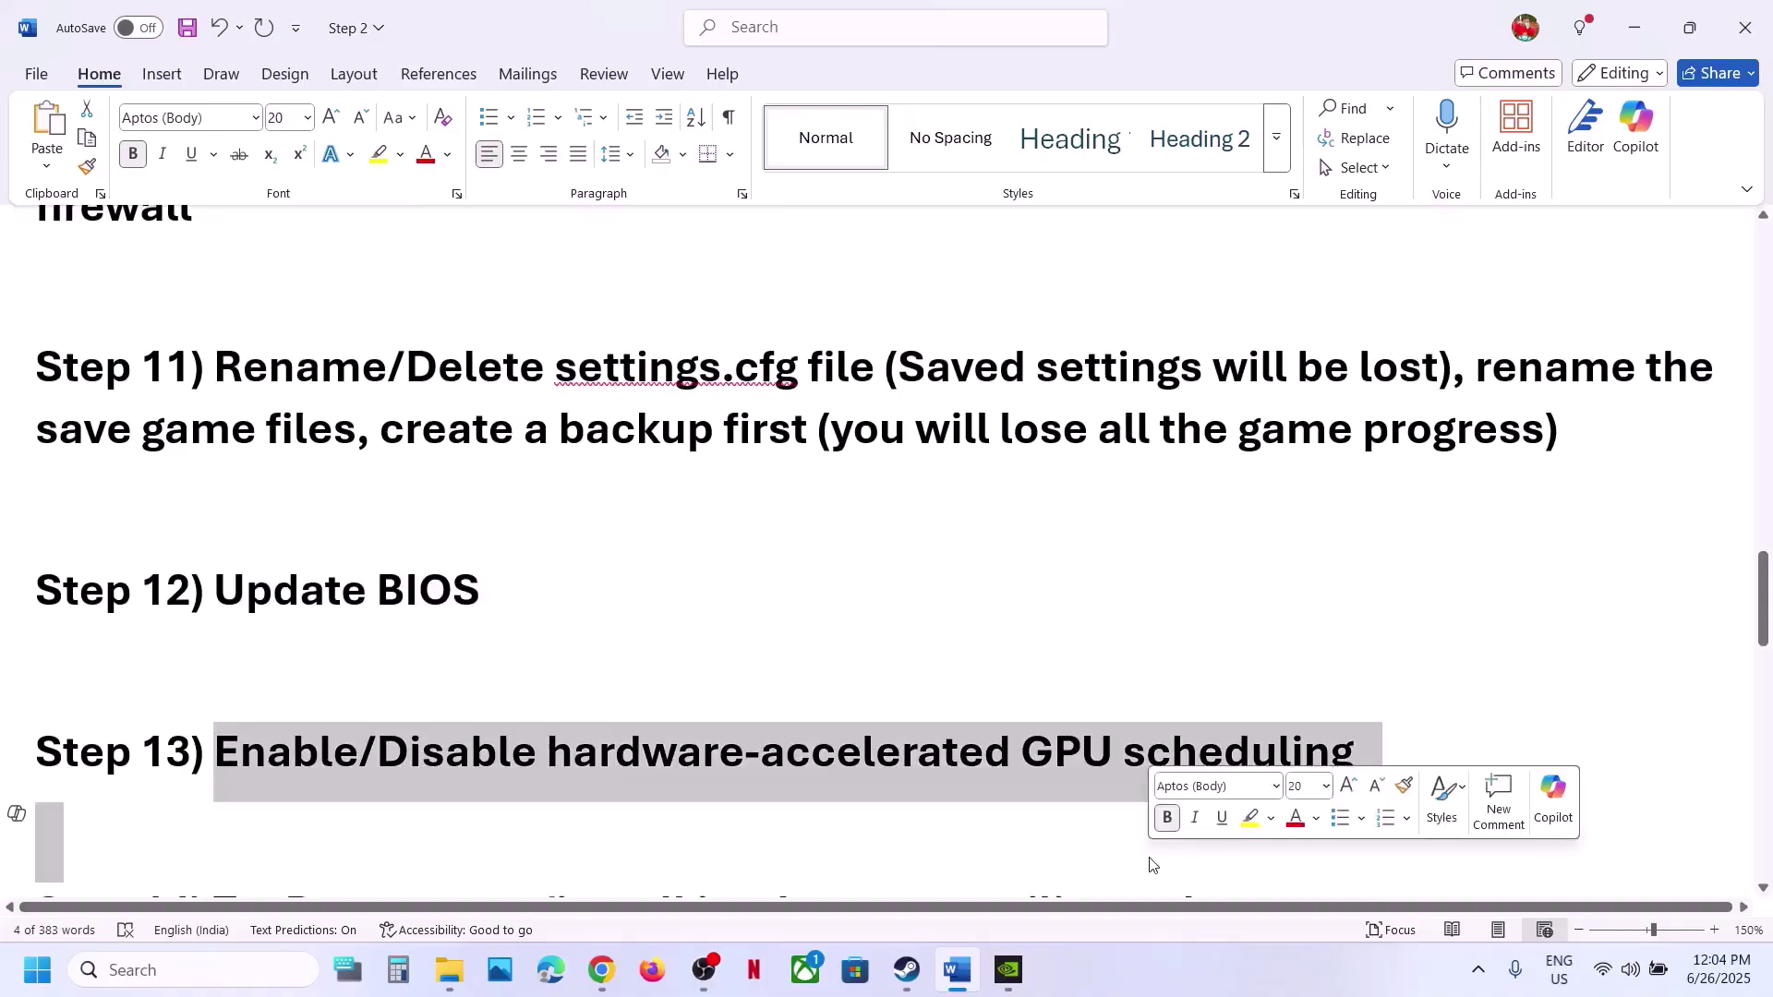
click(919, 753)
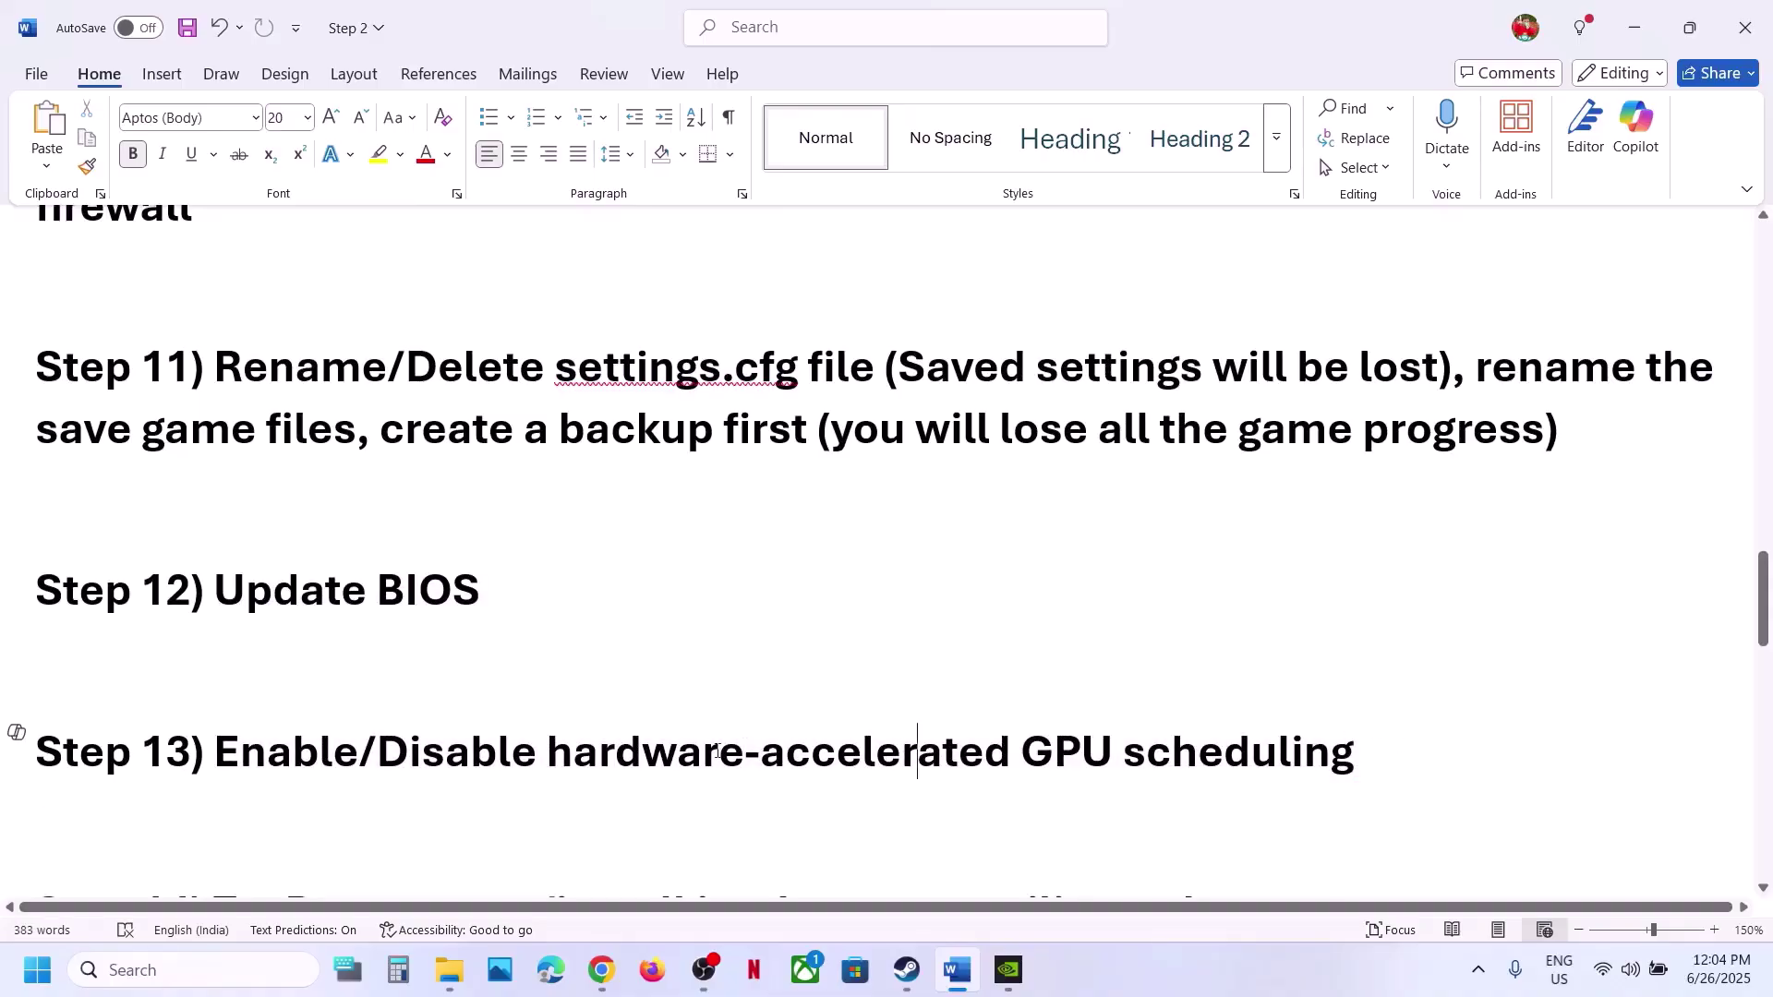
Step: Switch to Windows Settings and, in the display's advanced graphics settings, turn hardware-accelerated GPU scheduling off and back on
key(super+i)
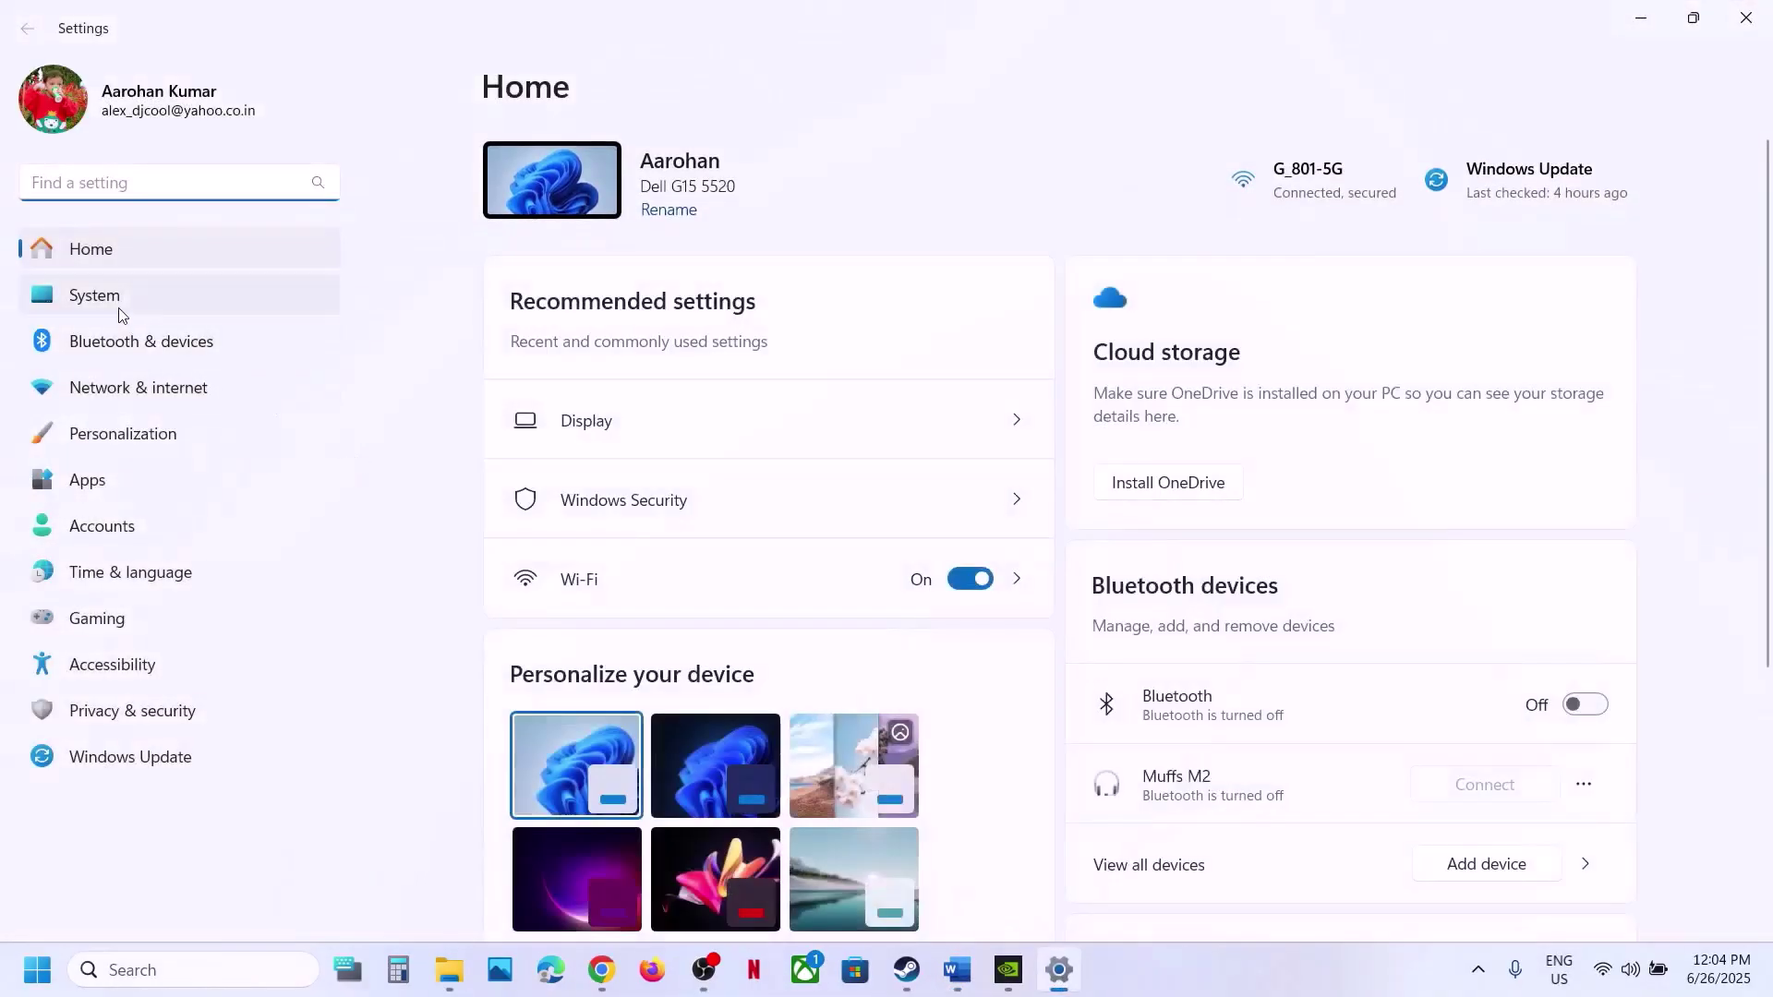
click(119, 310)
click(622, 298)
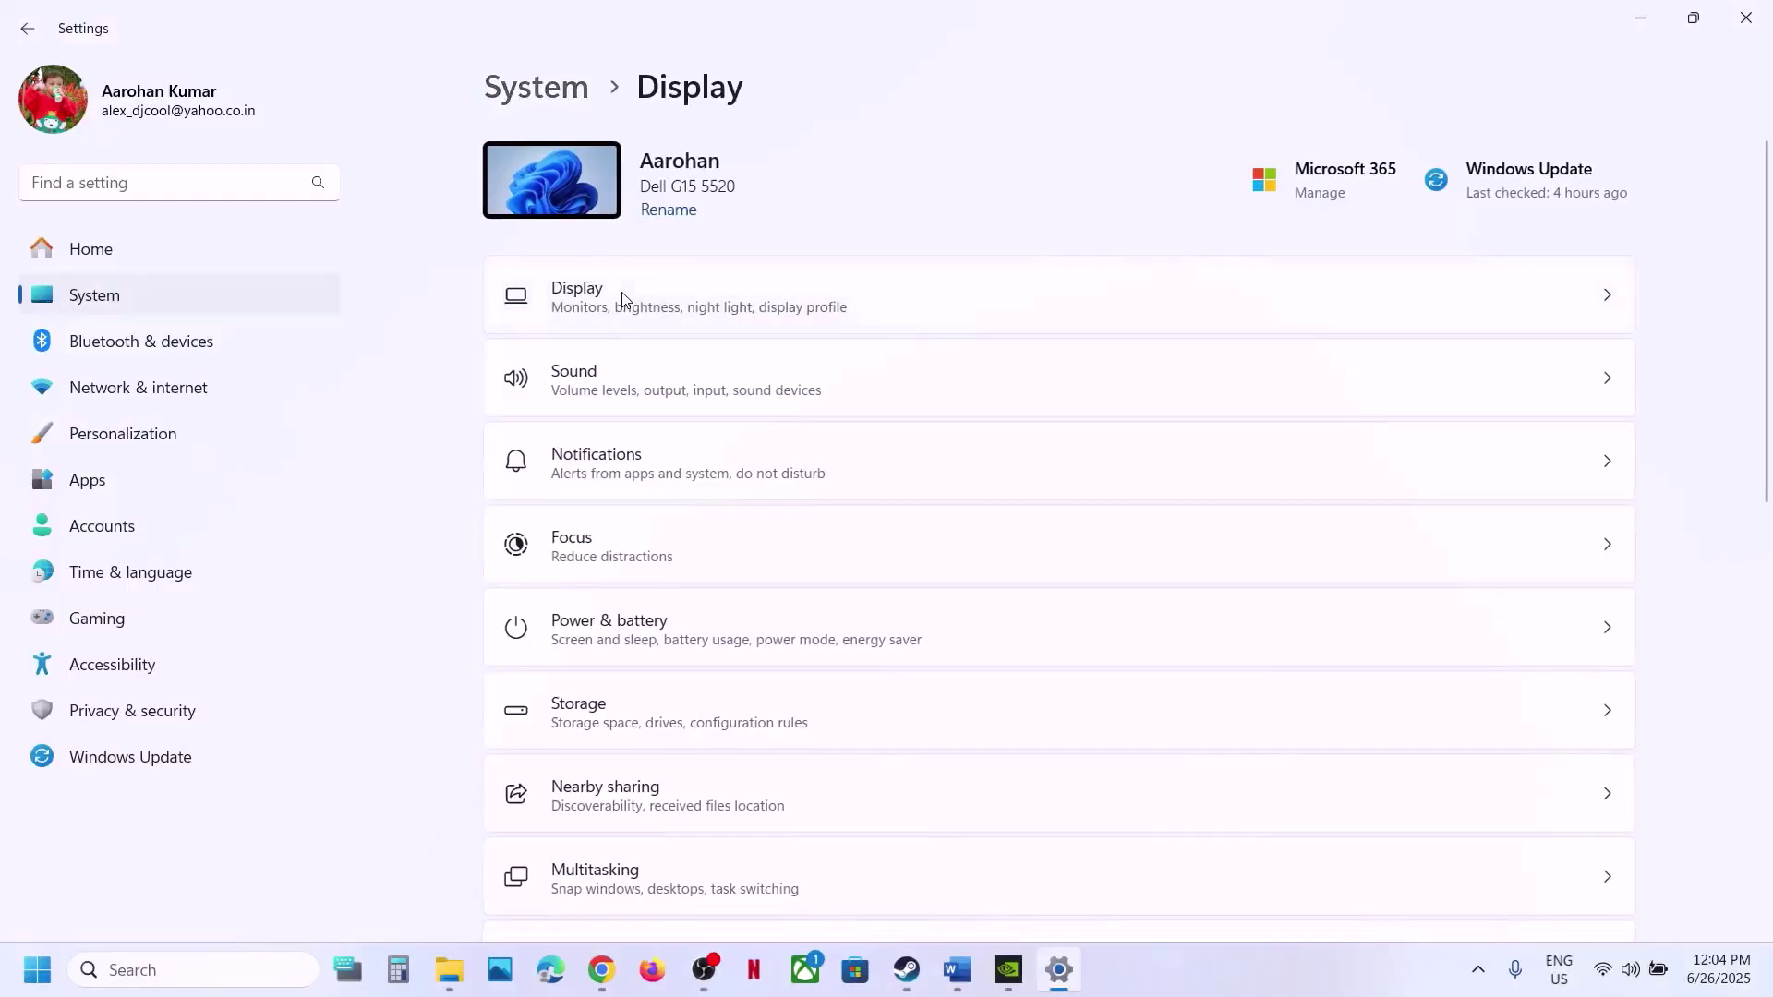
scroll(628, 453, down, 6)
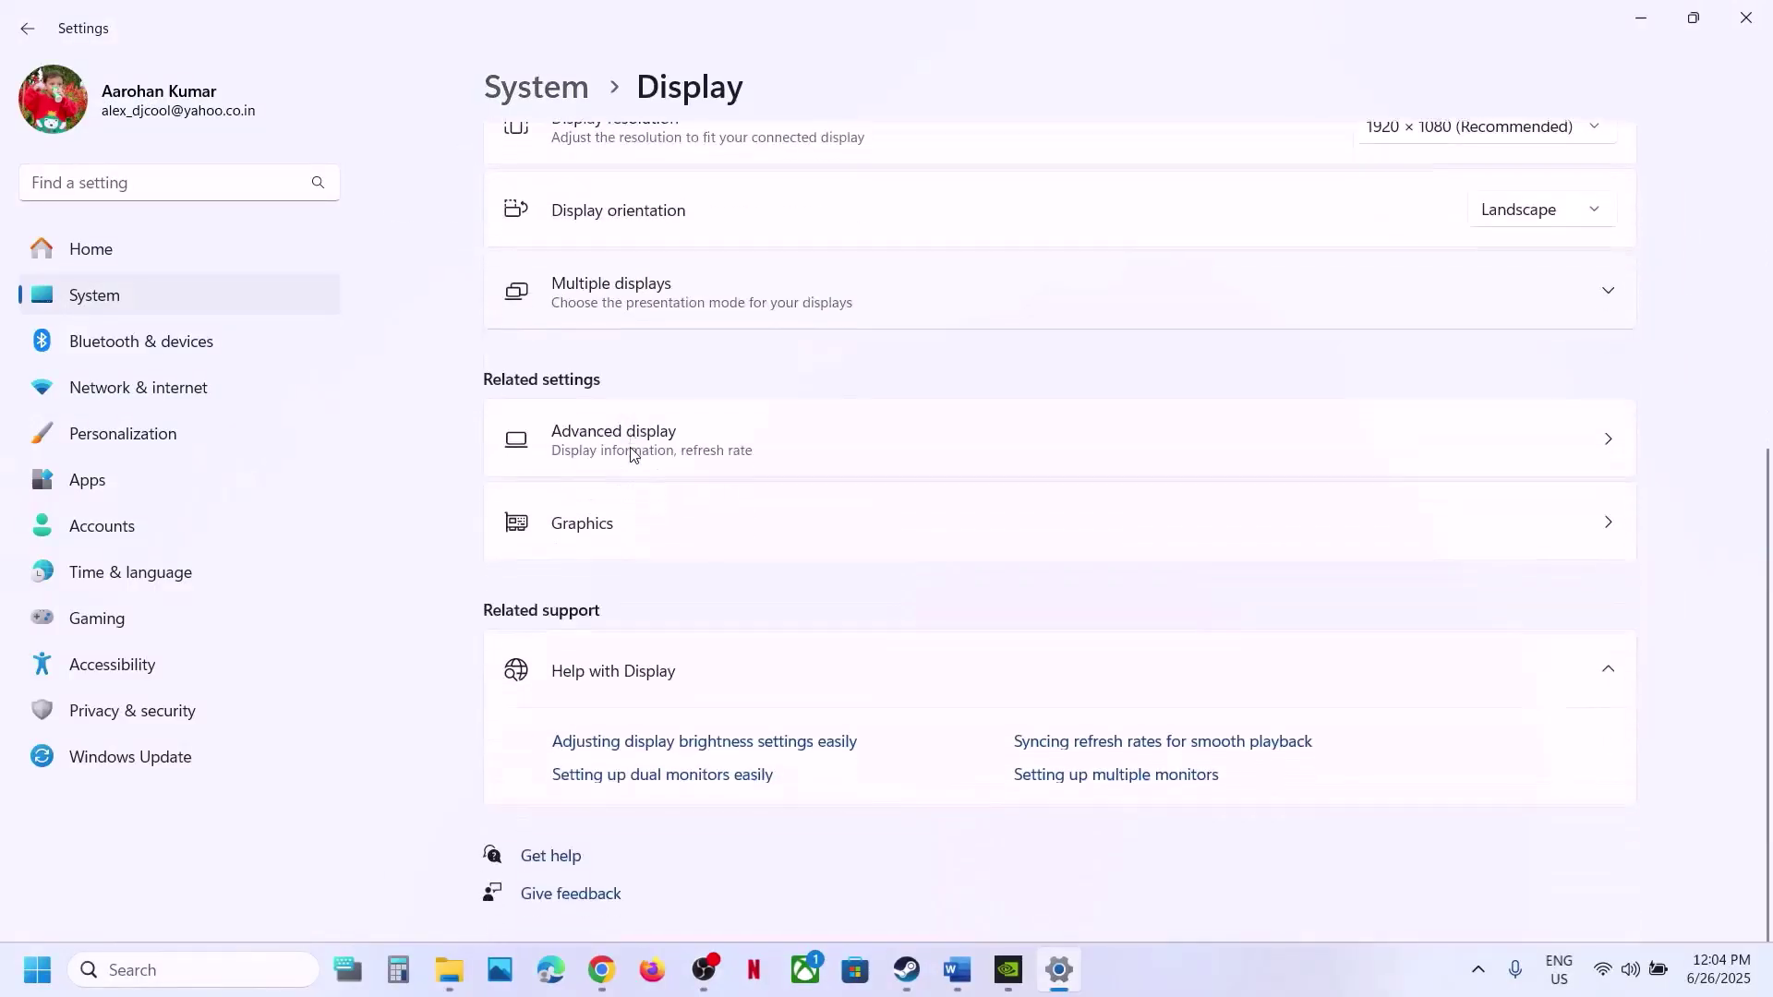
click(592, 552)
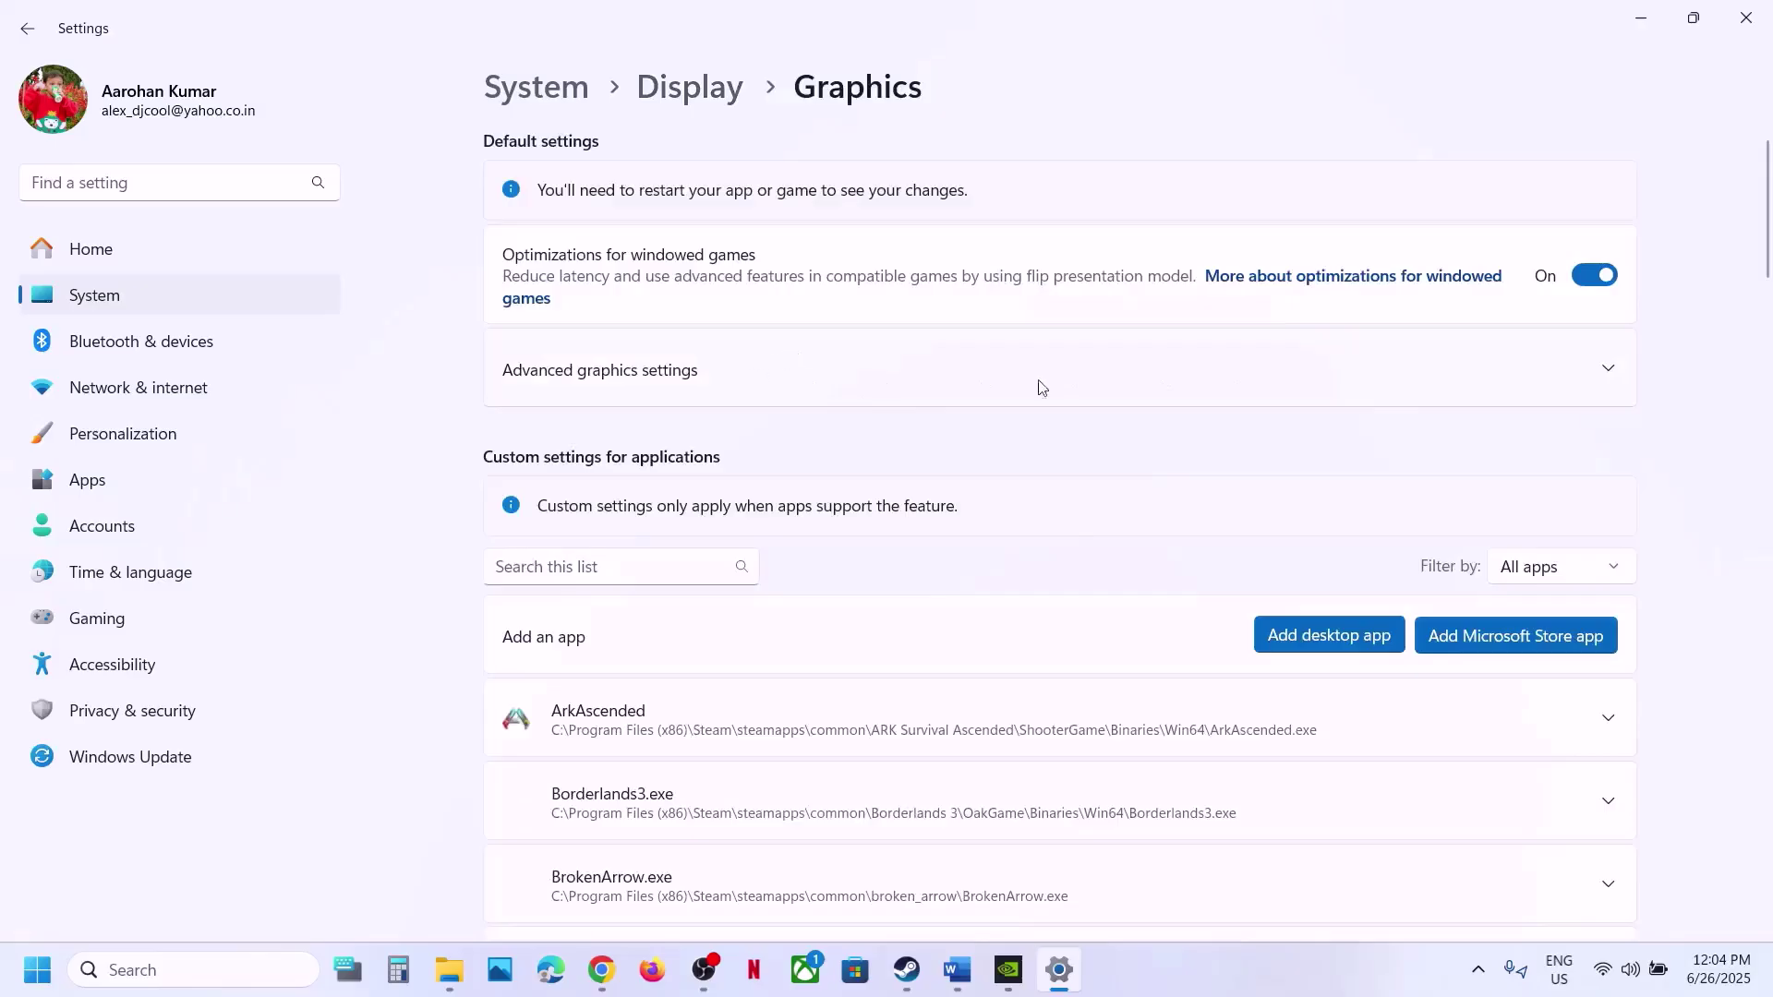
click(1275, 386)
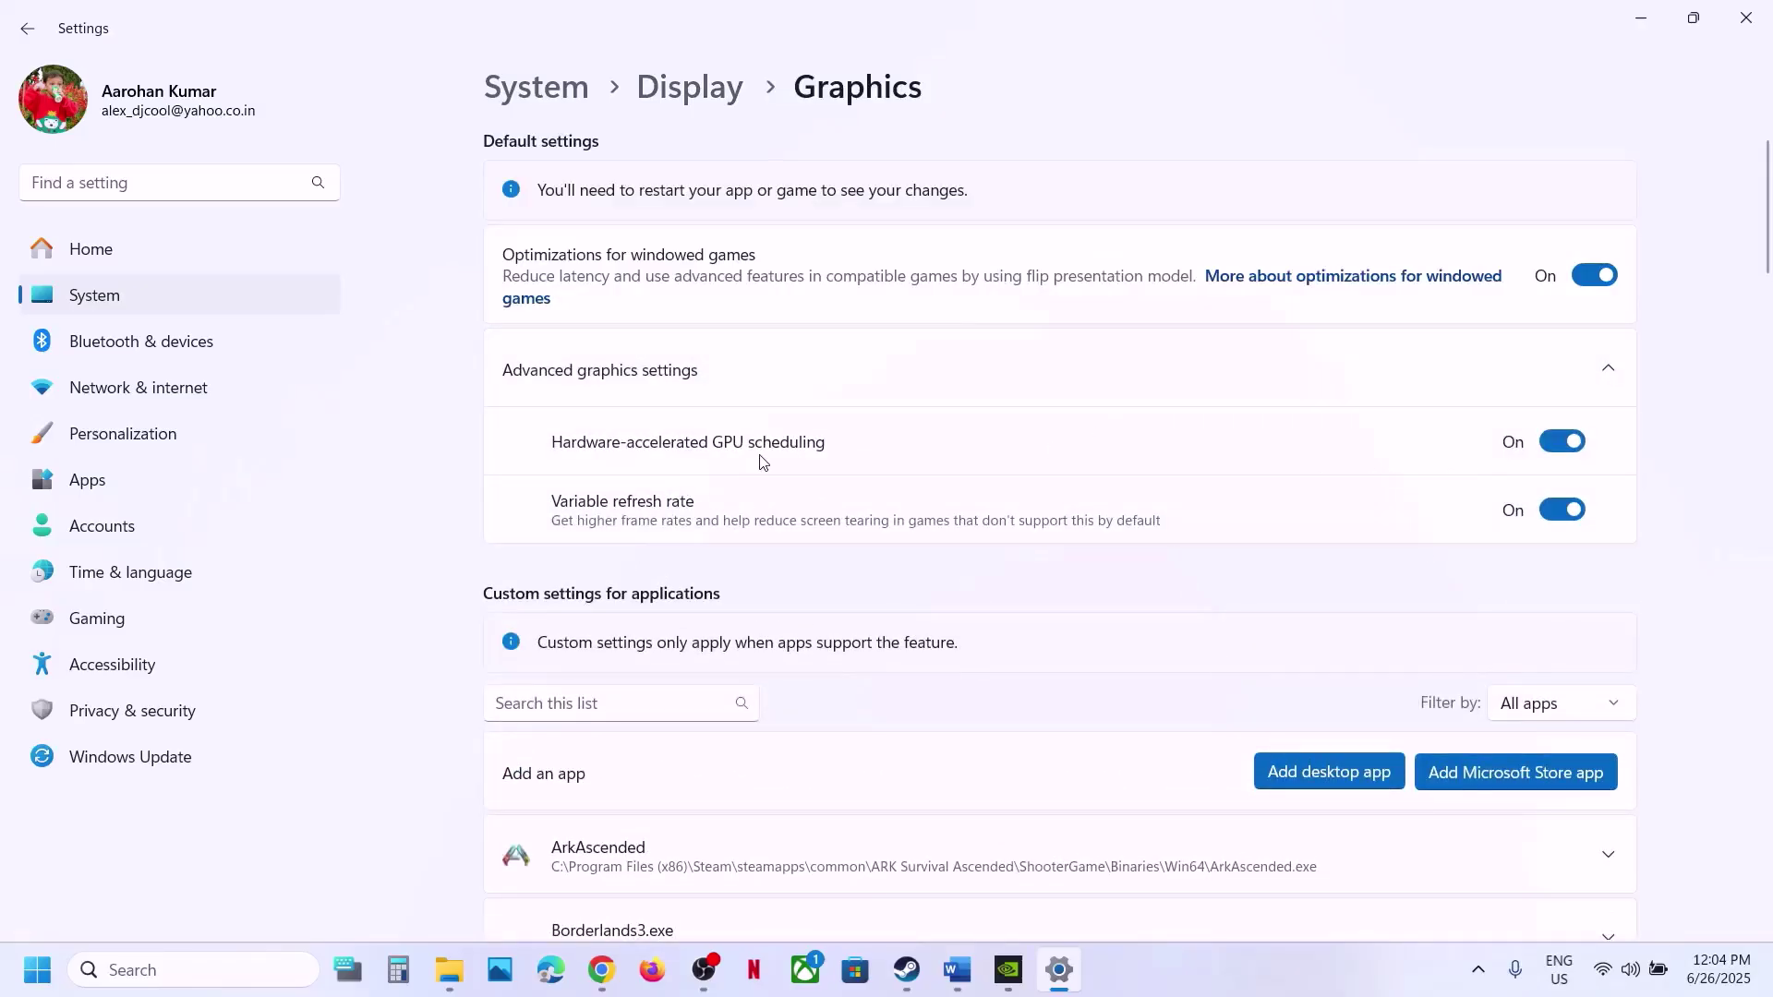
click(1550, 448)
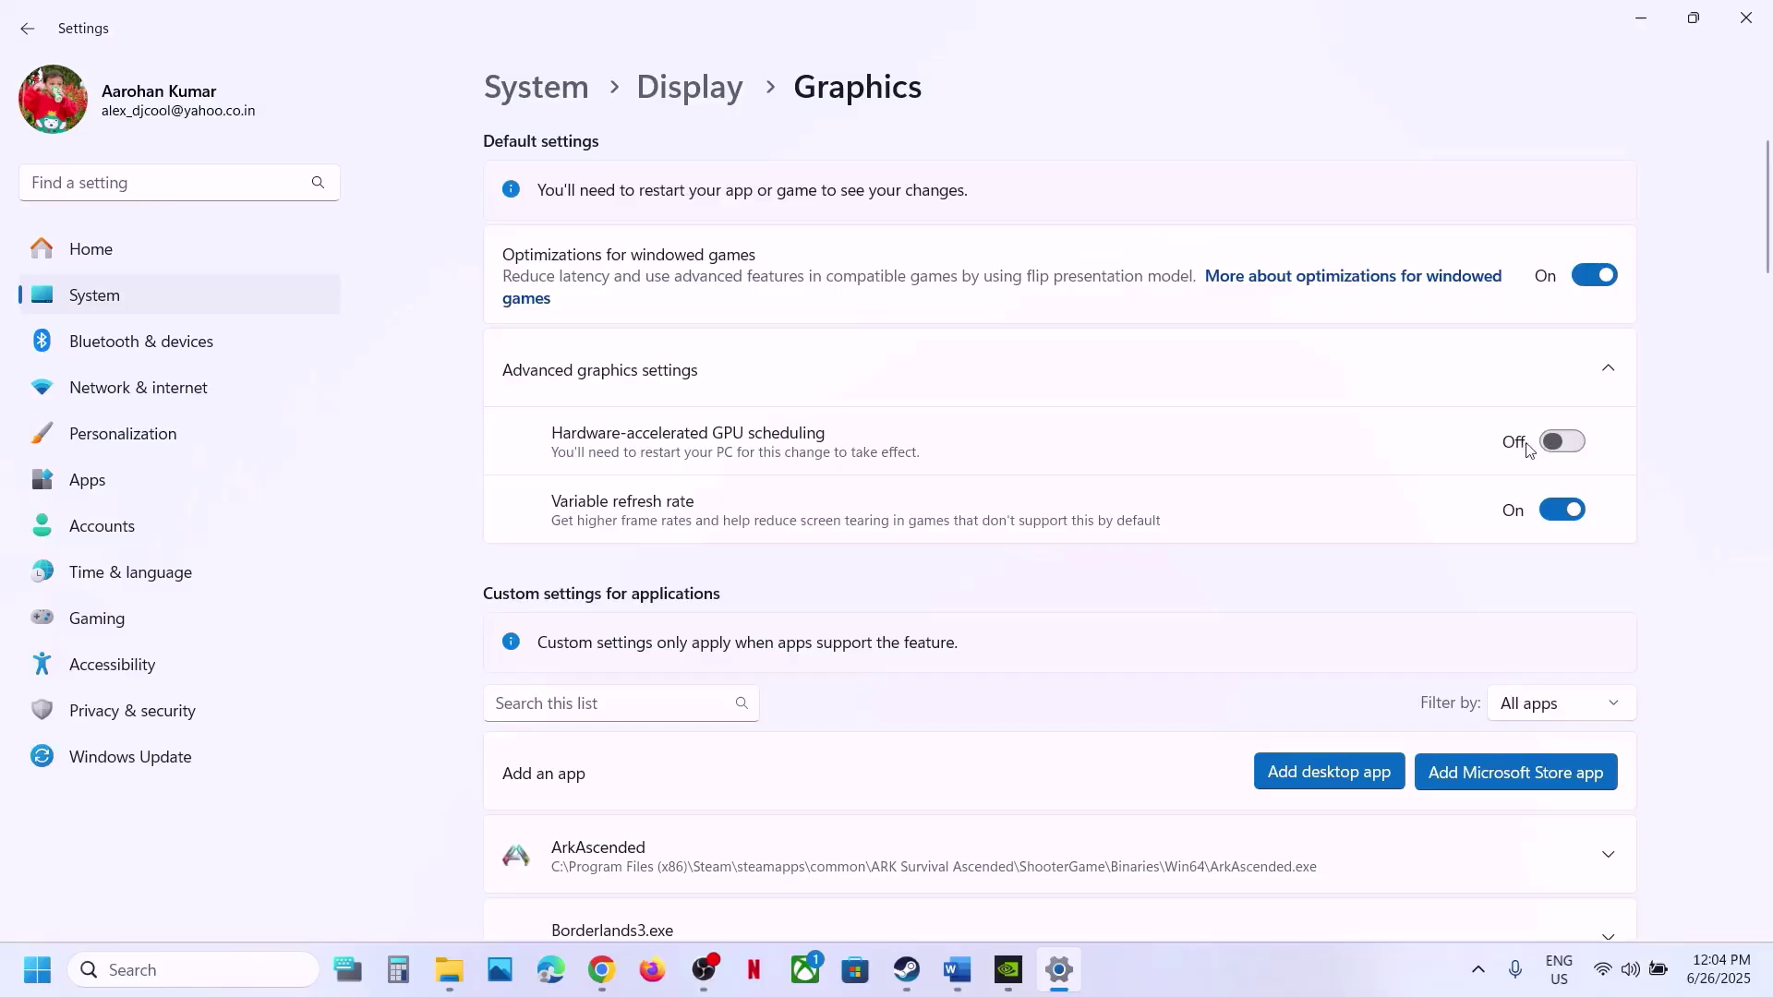
click(1574, 445)
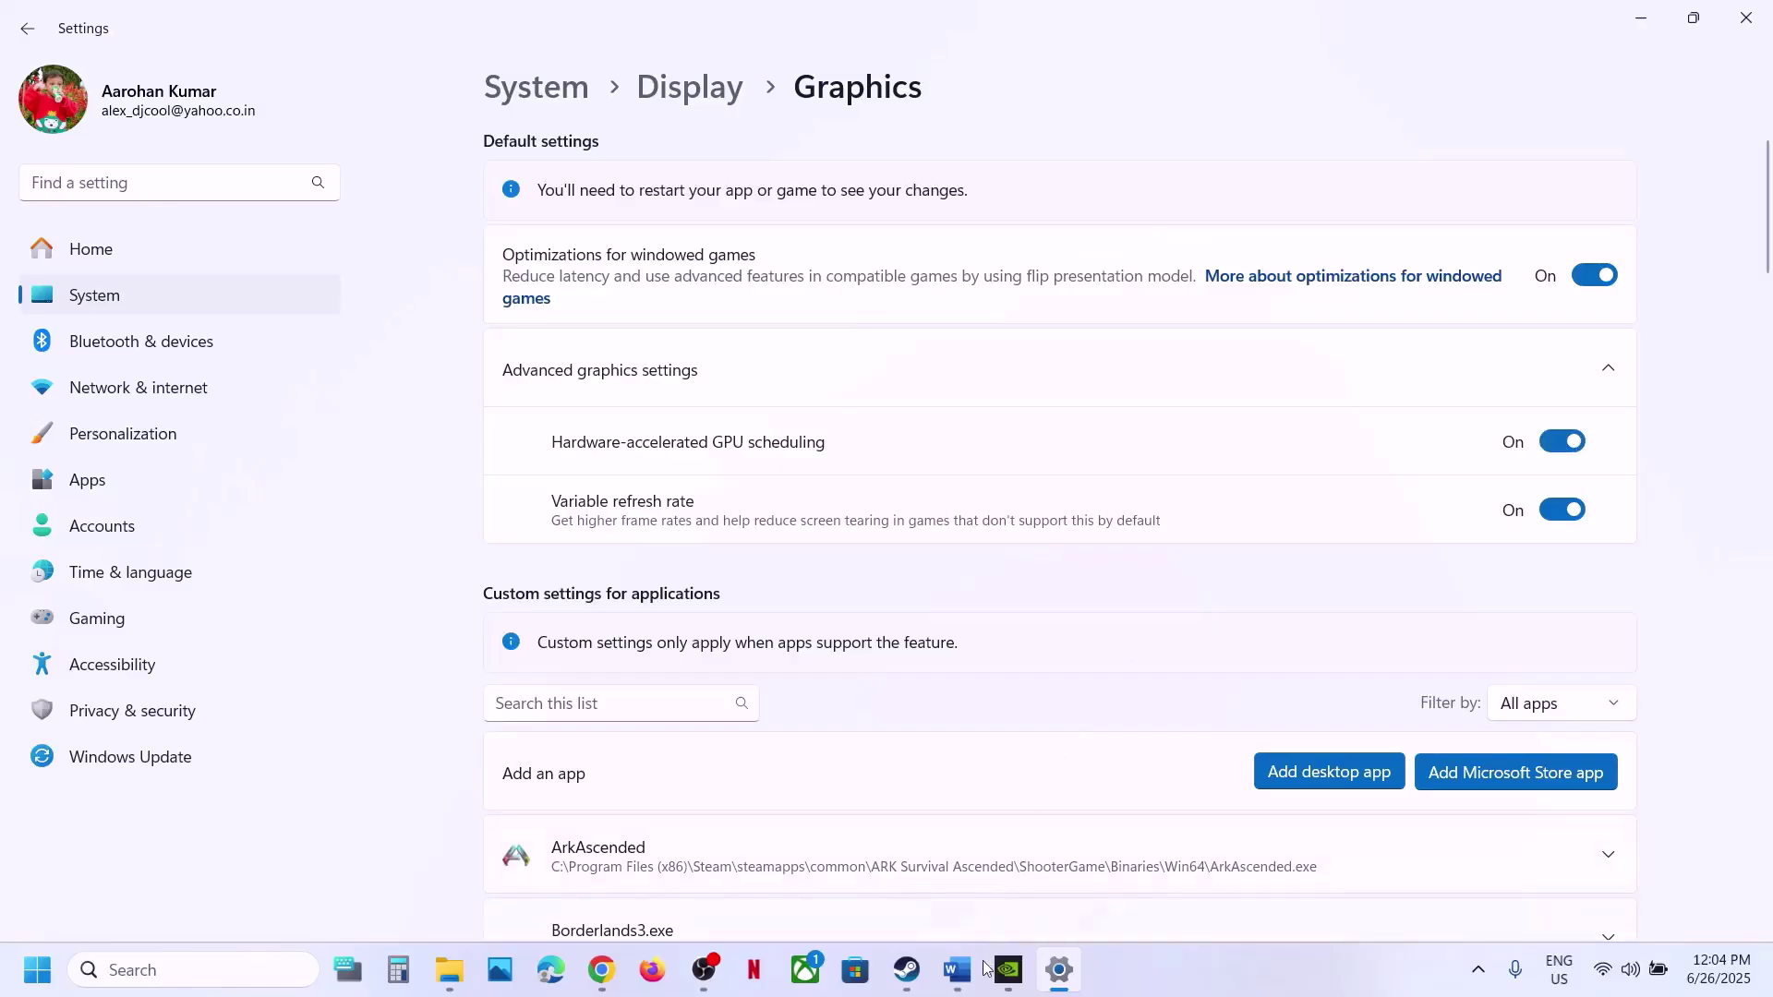
Step: Return to the Word guide and read Step 14 about Power saver and the Intel extreme utility tool
click(961, 985)
scroll(725, 730, down, 2)
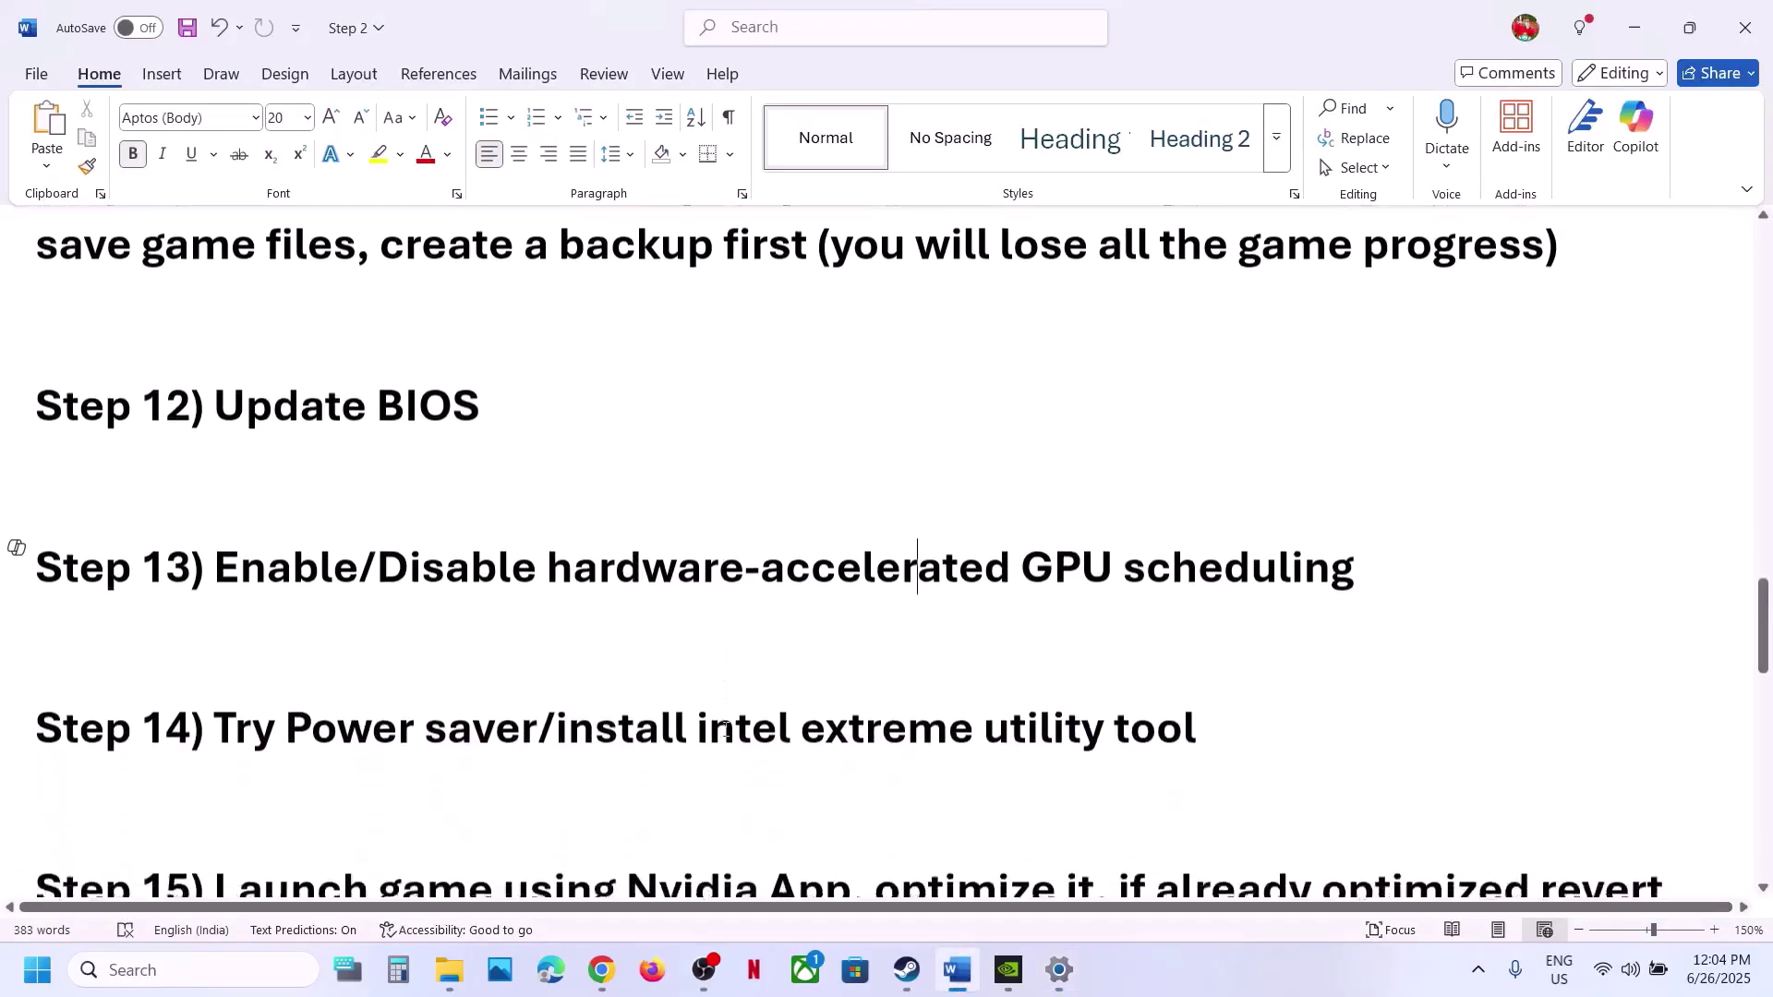
scroll(702, 739, up, 1)
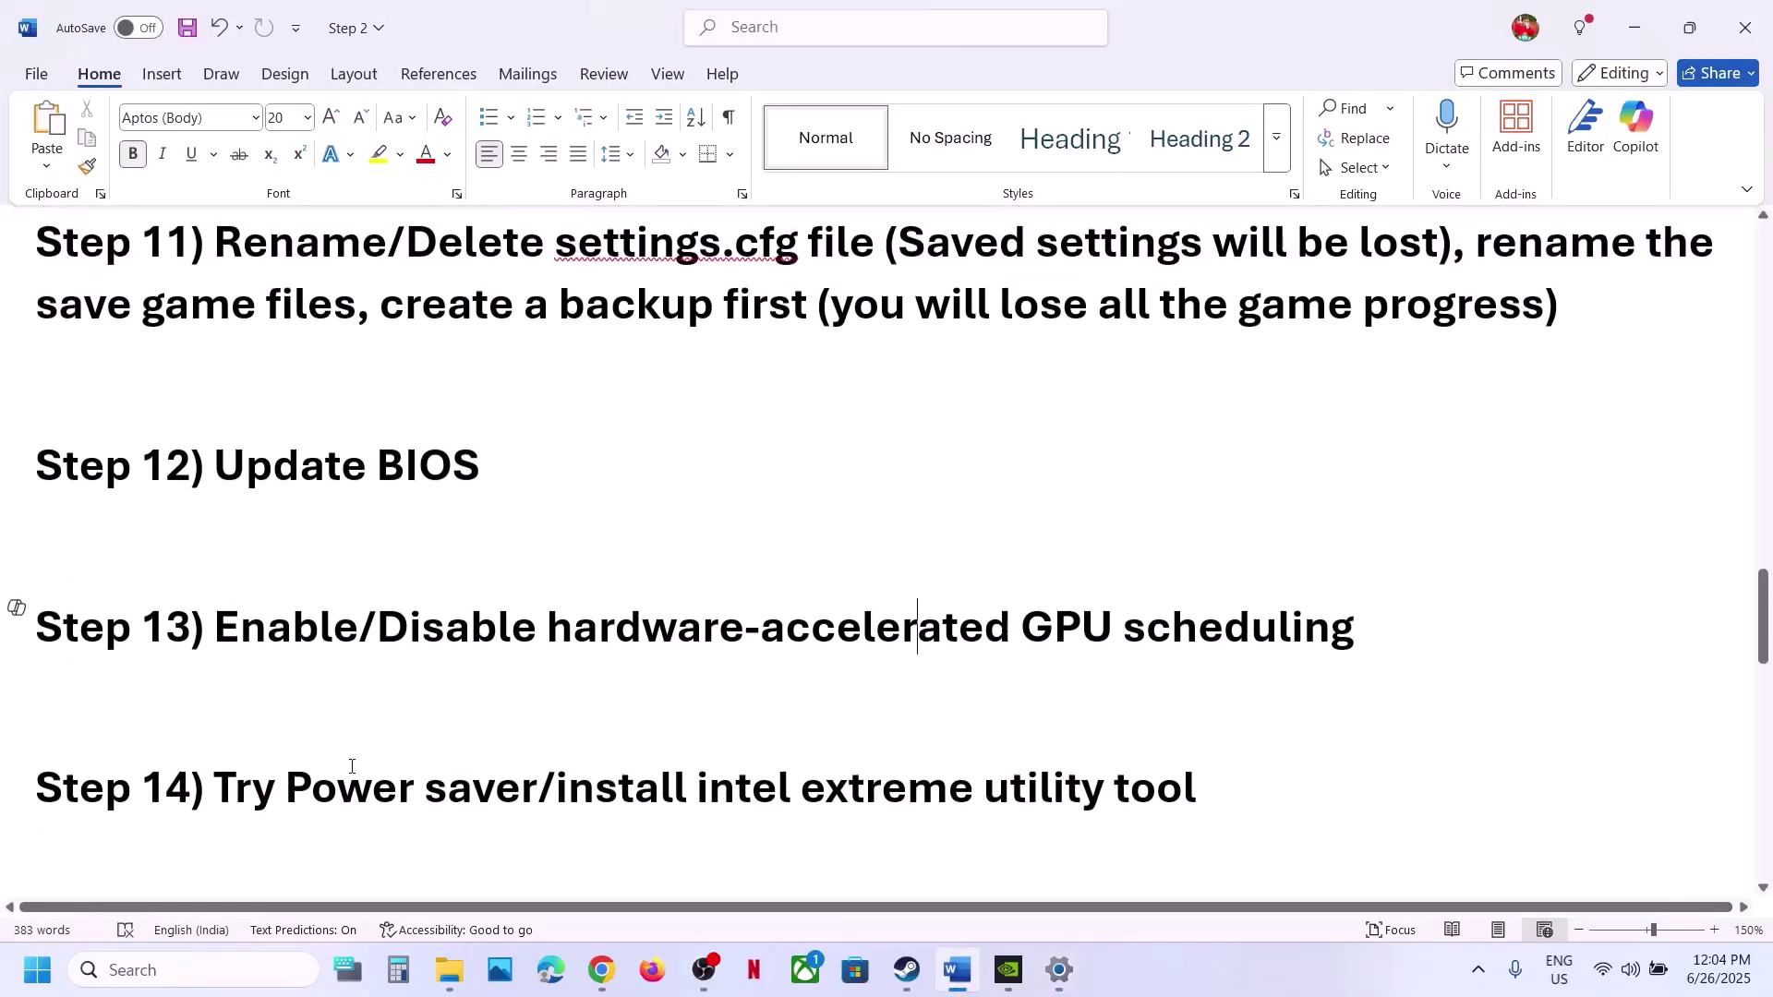
click(153, 970)
text(control panel)
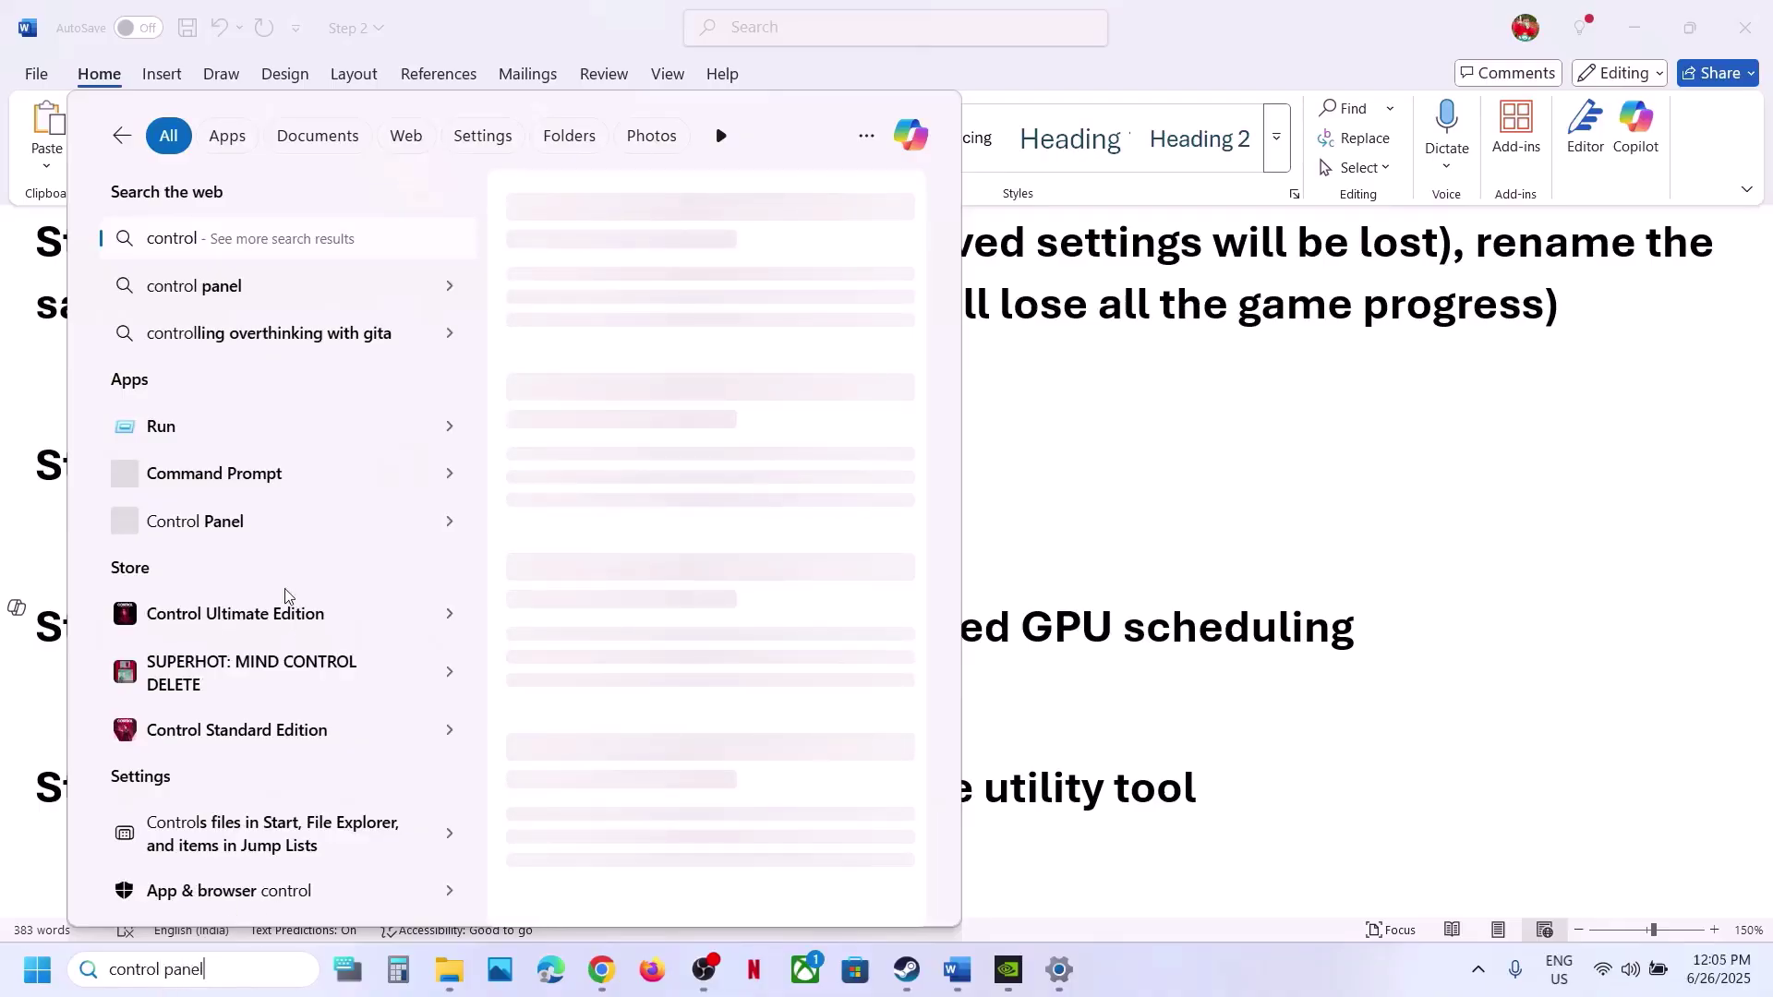
drag(231, 981, 108, 970)
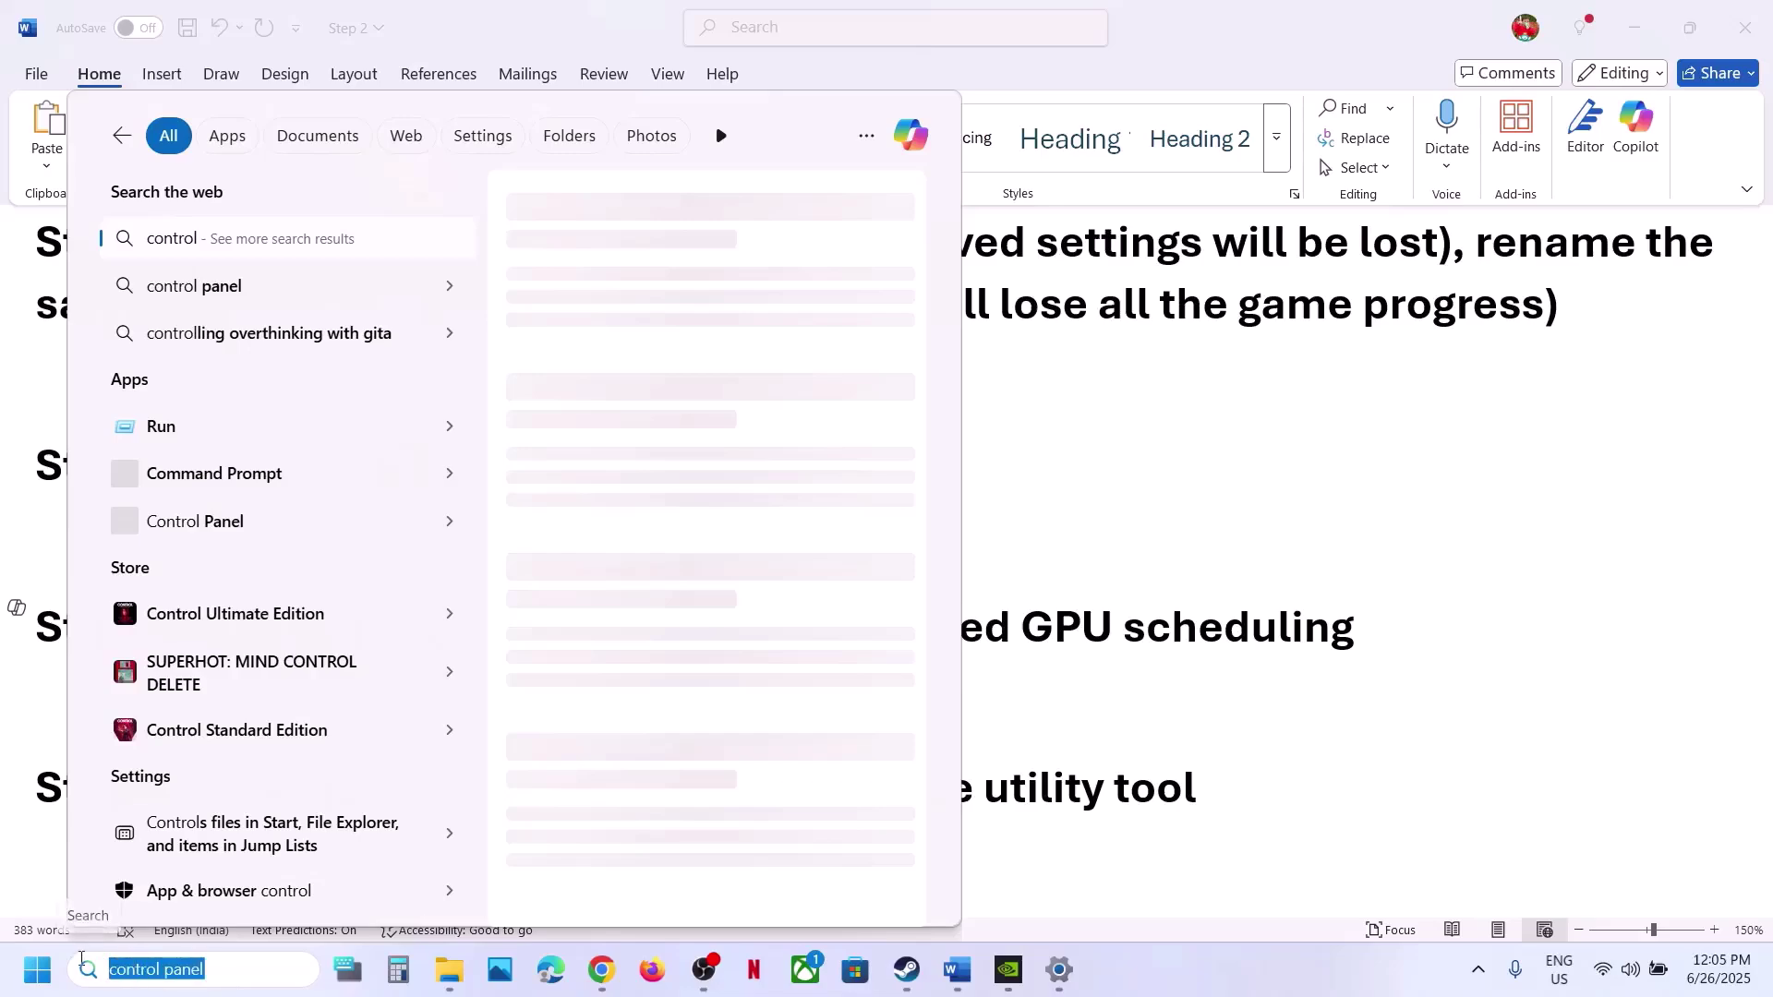
key(BackSpace)
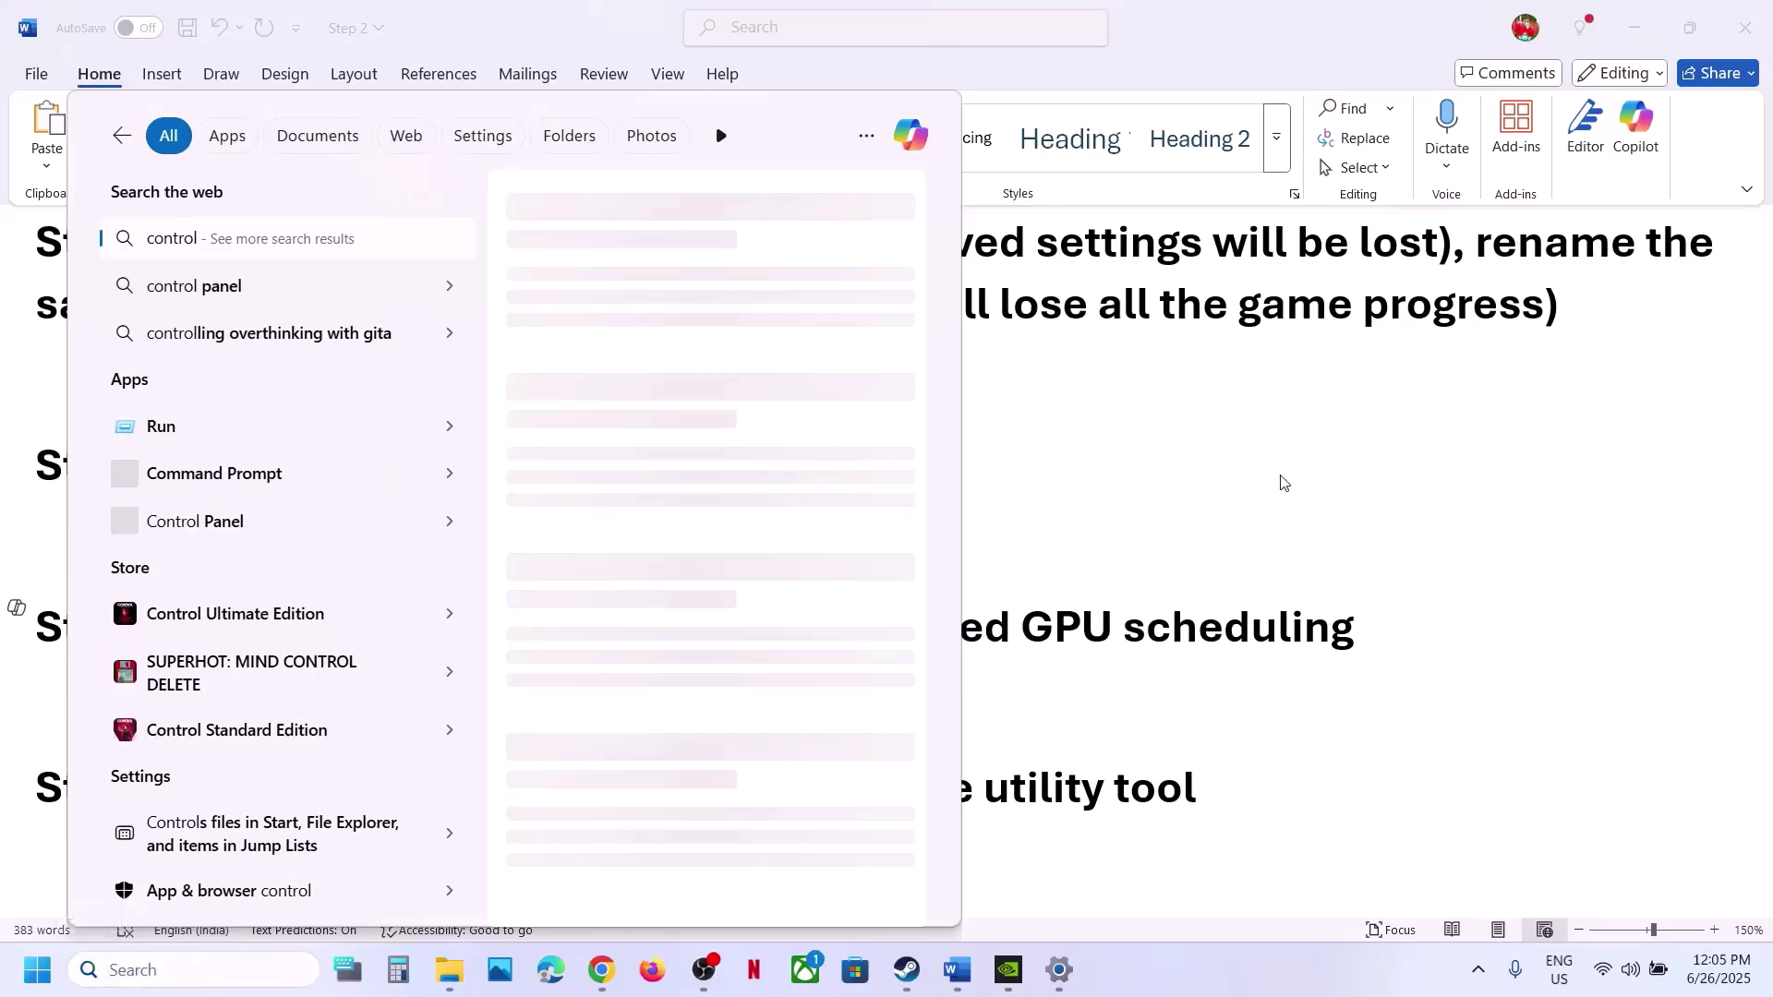
click(1160, 955)
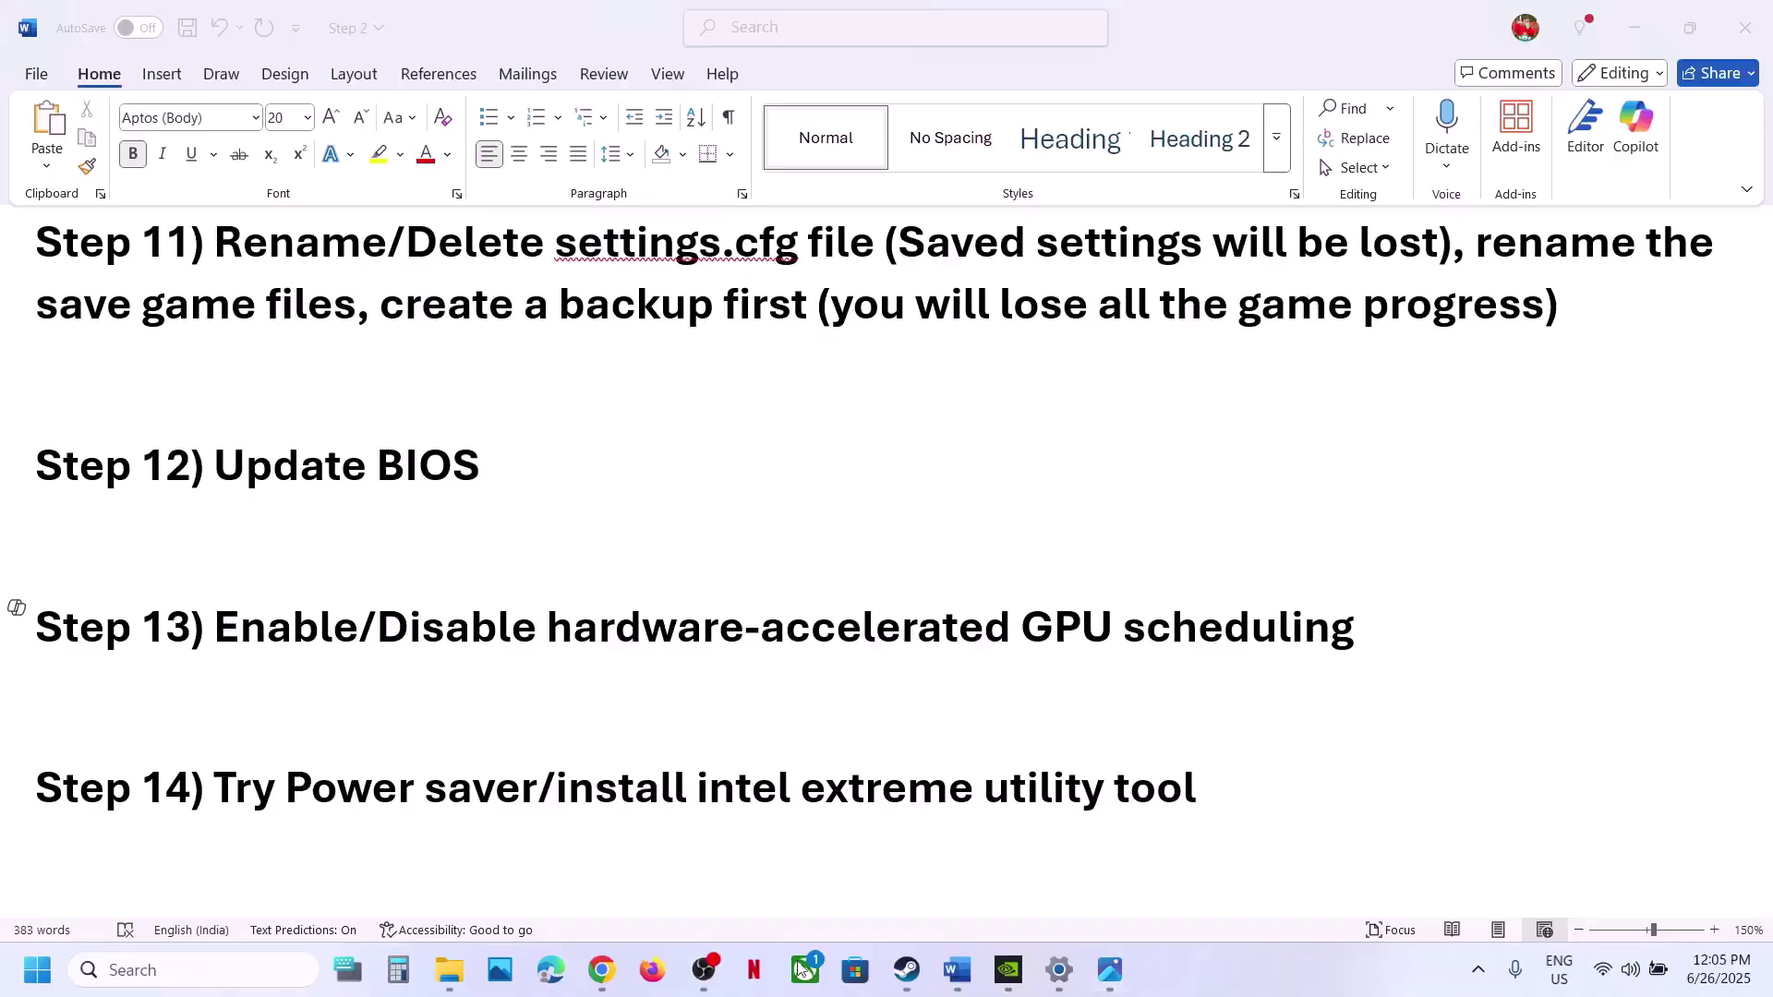
Step: Search Windows for "control", launch Control Panel, and open Power Options under Hardware and Sound
click(149, 967)
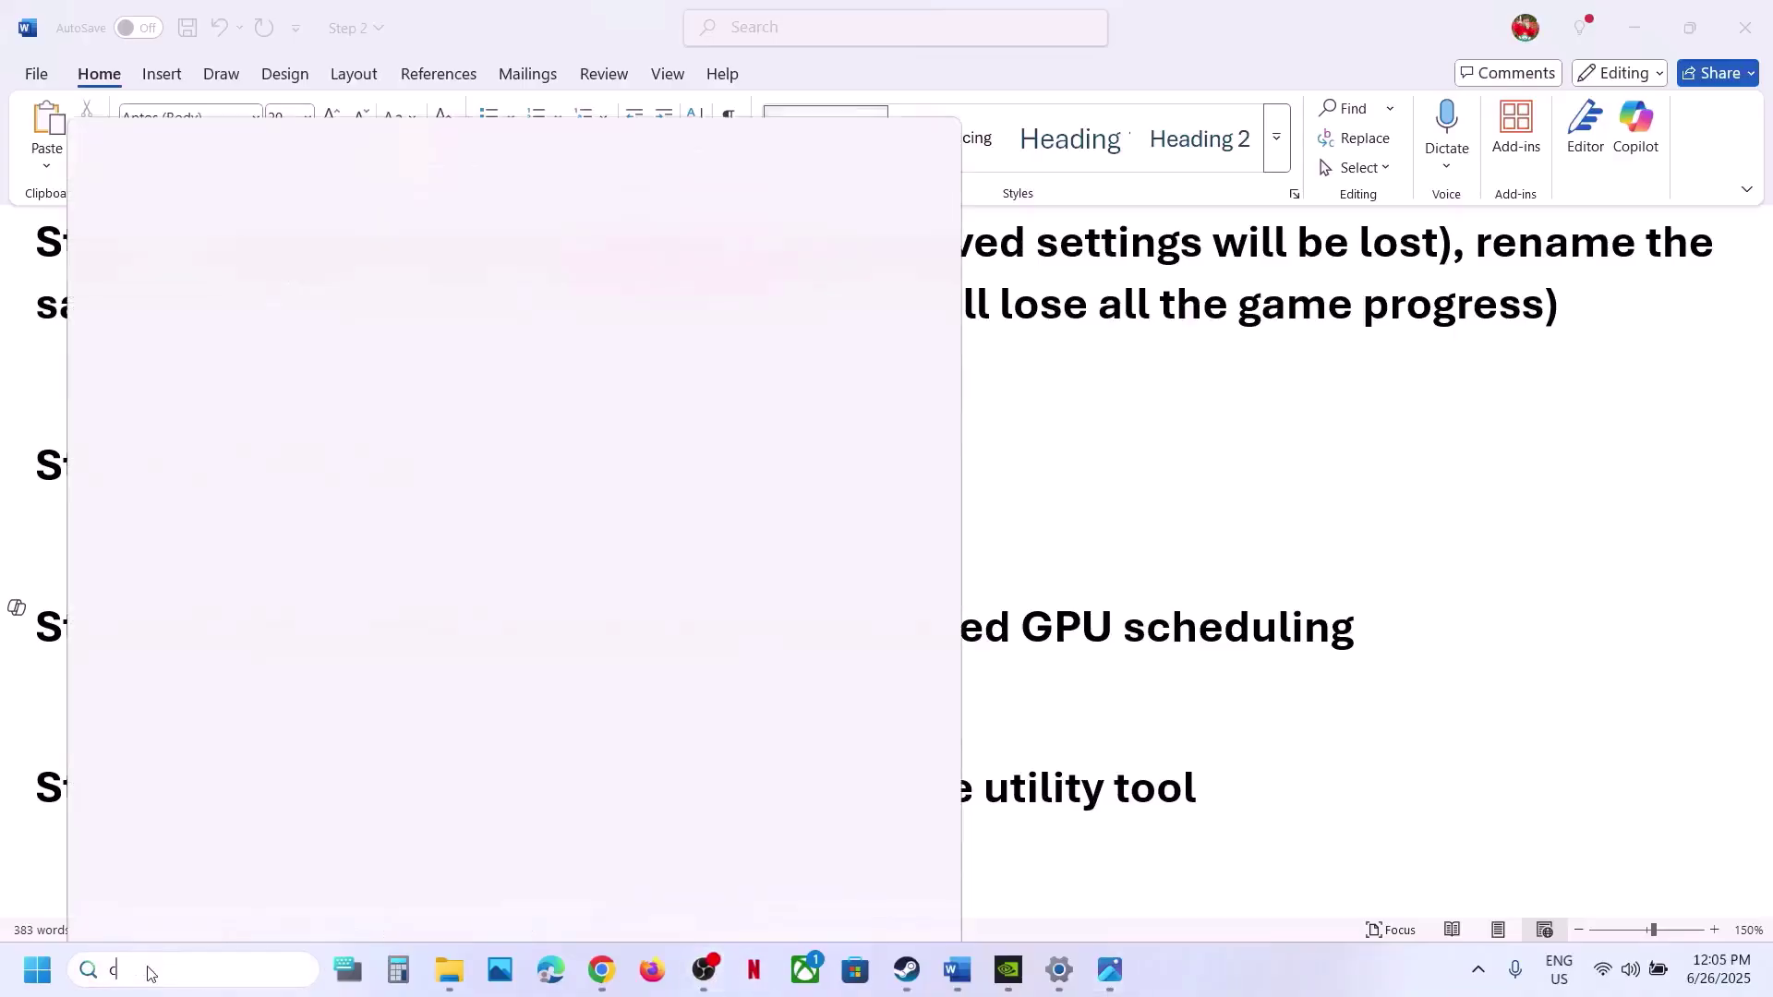
text(control)
key(Return)
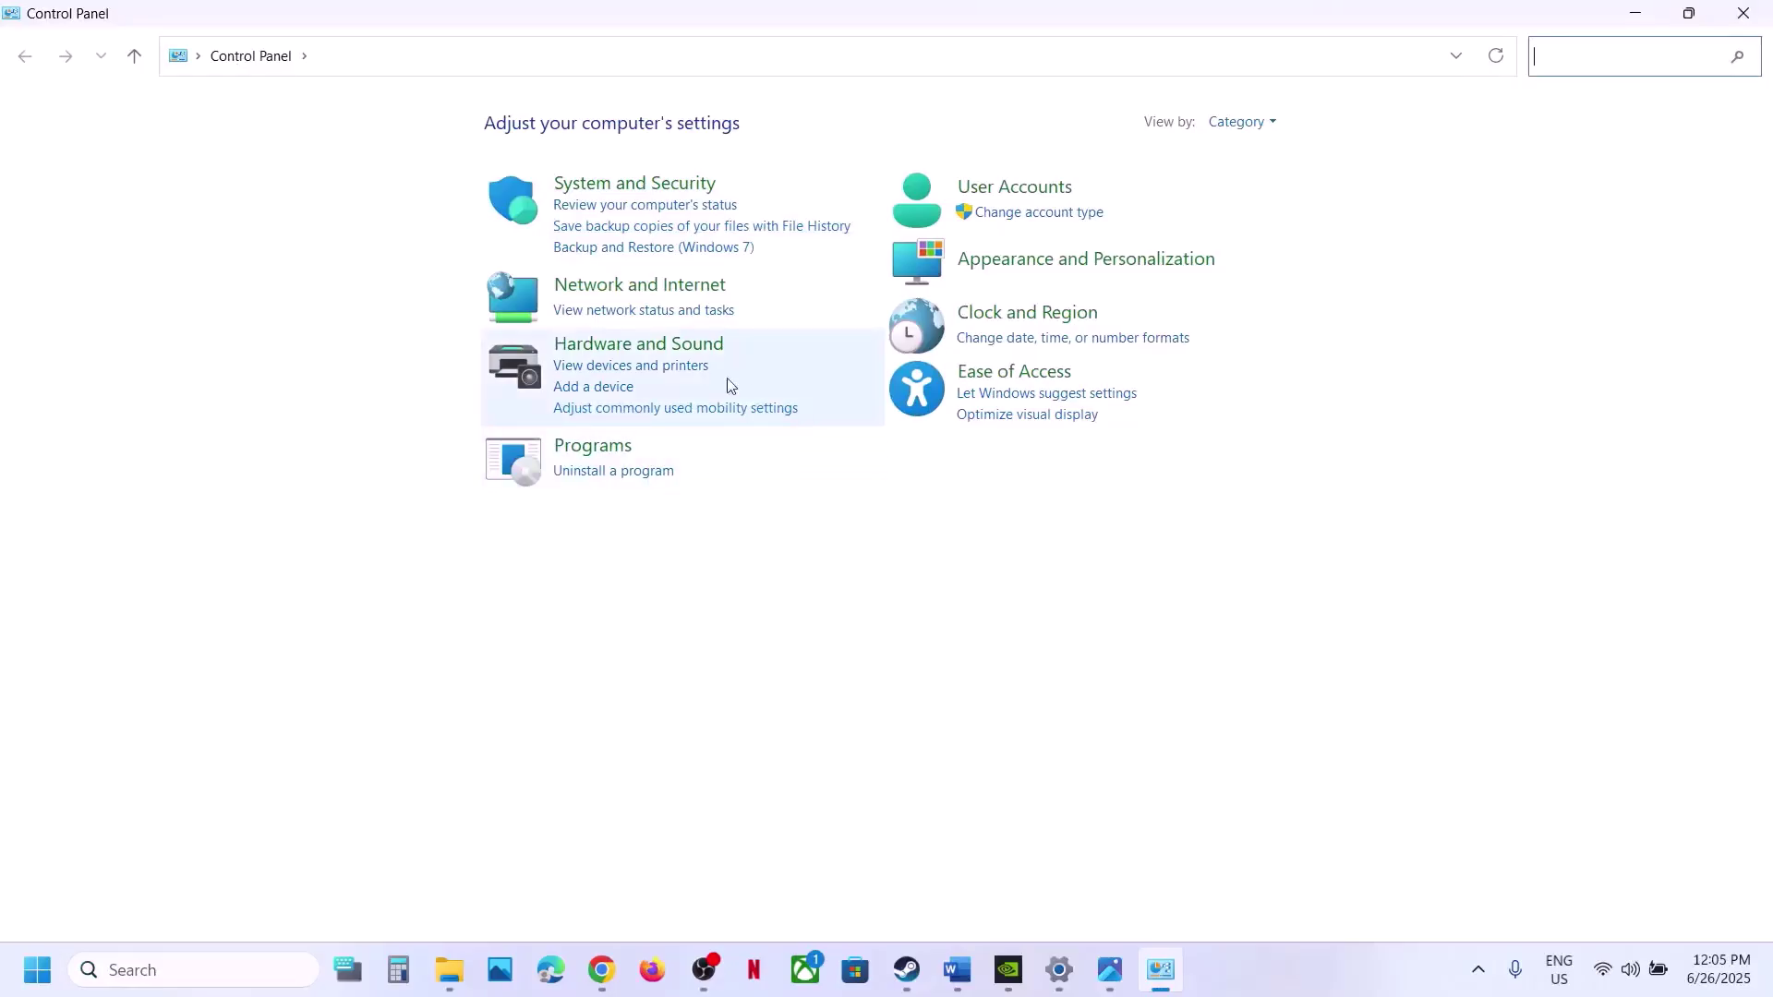
click(674, 349)
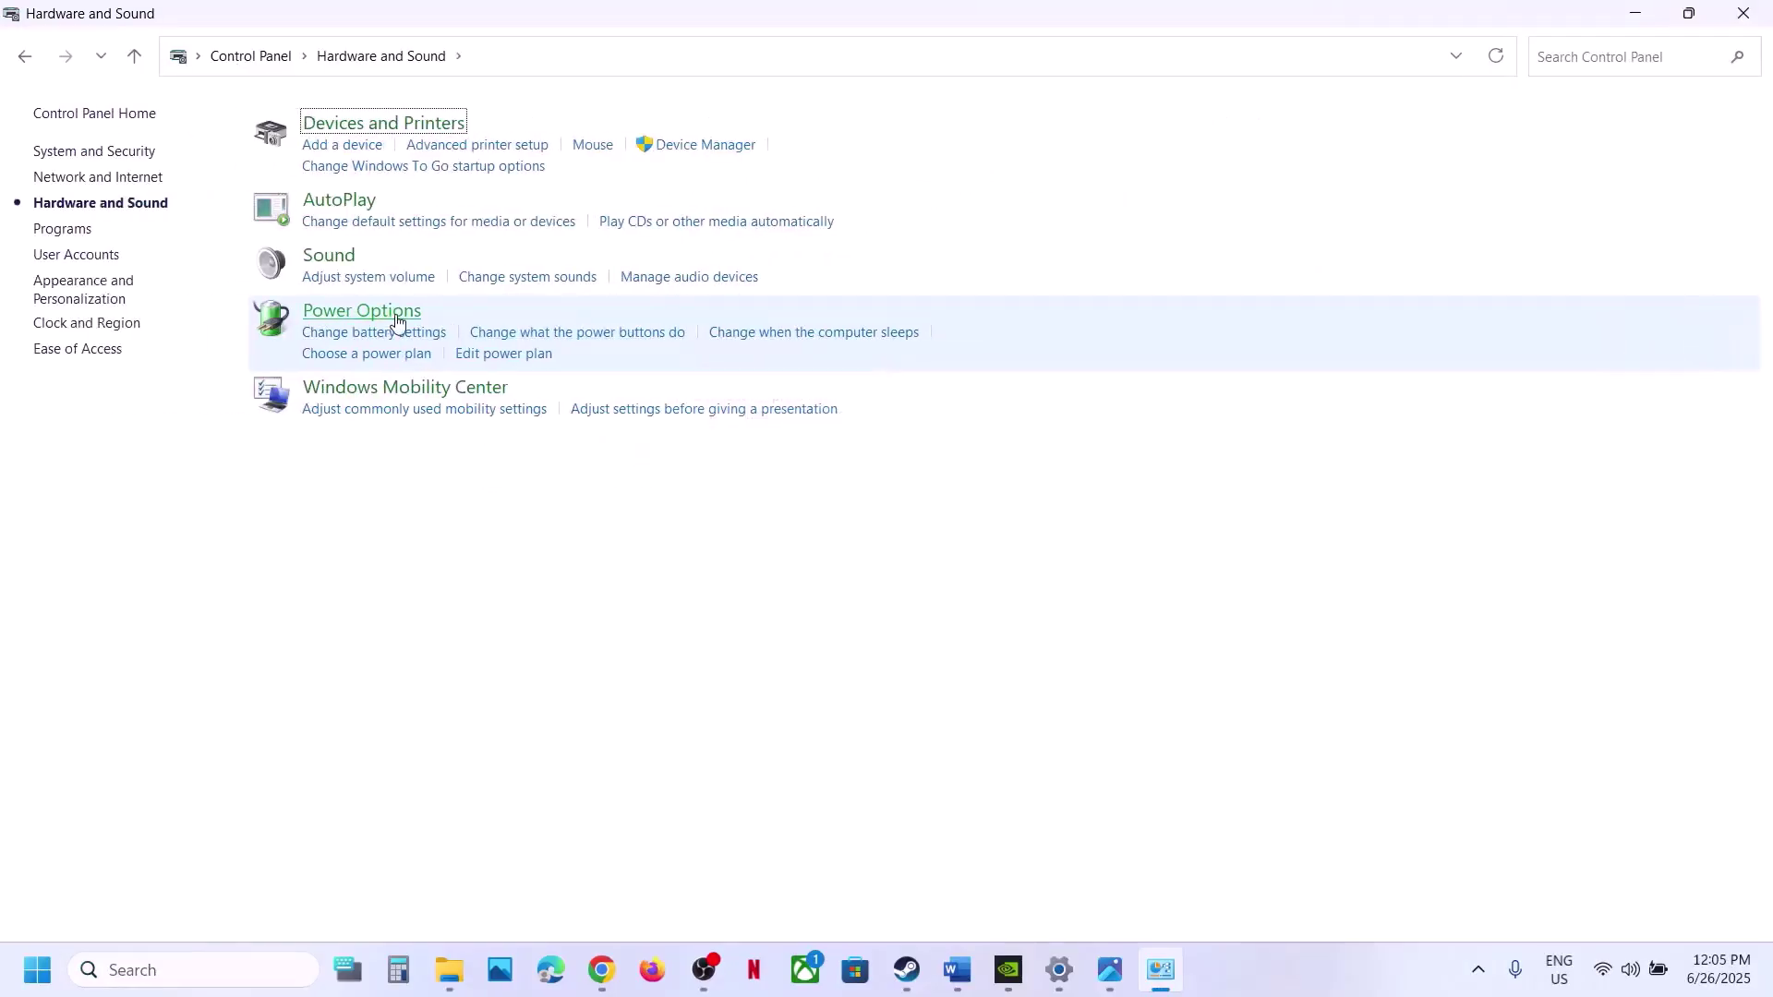
click(360, 313)
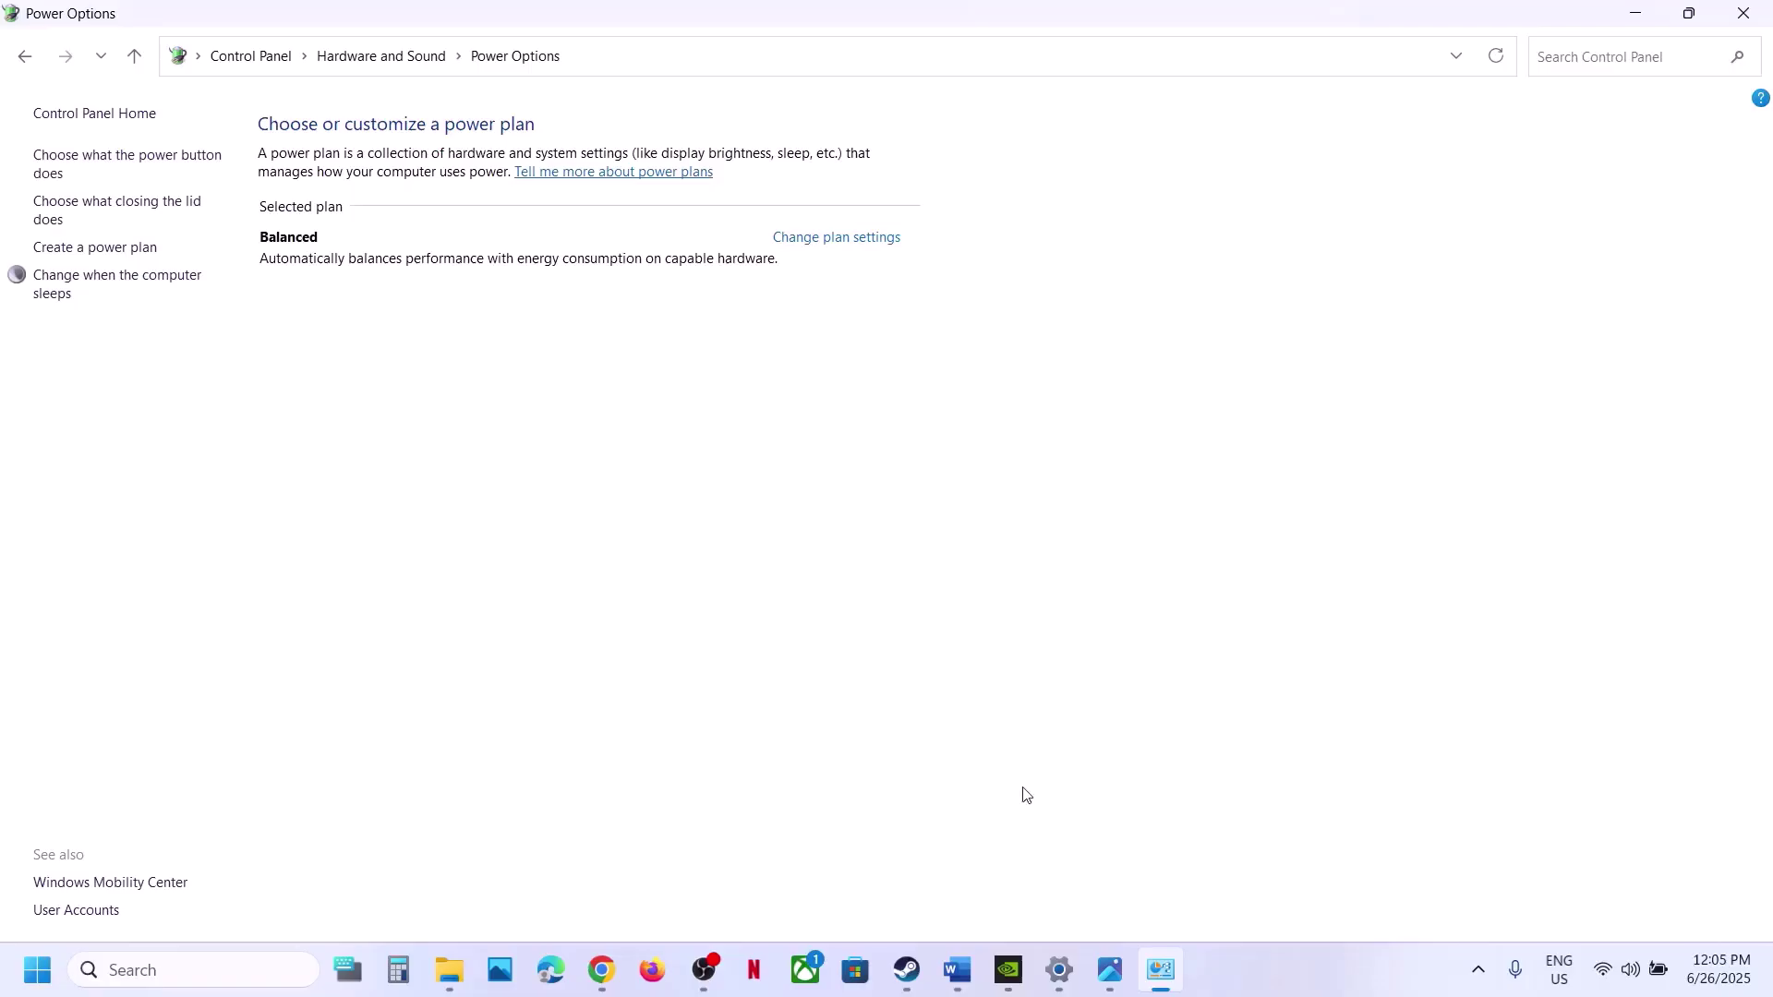
Step: Switch to Photos, examine the power plan image and the Performance Core Ratio setting in the Intel Extreme Tuning Utility image, and return to Steam
click(1111, 968)
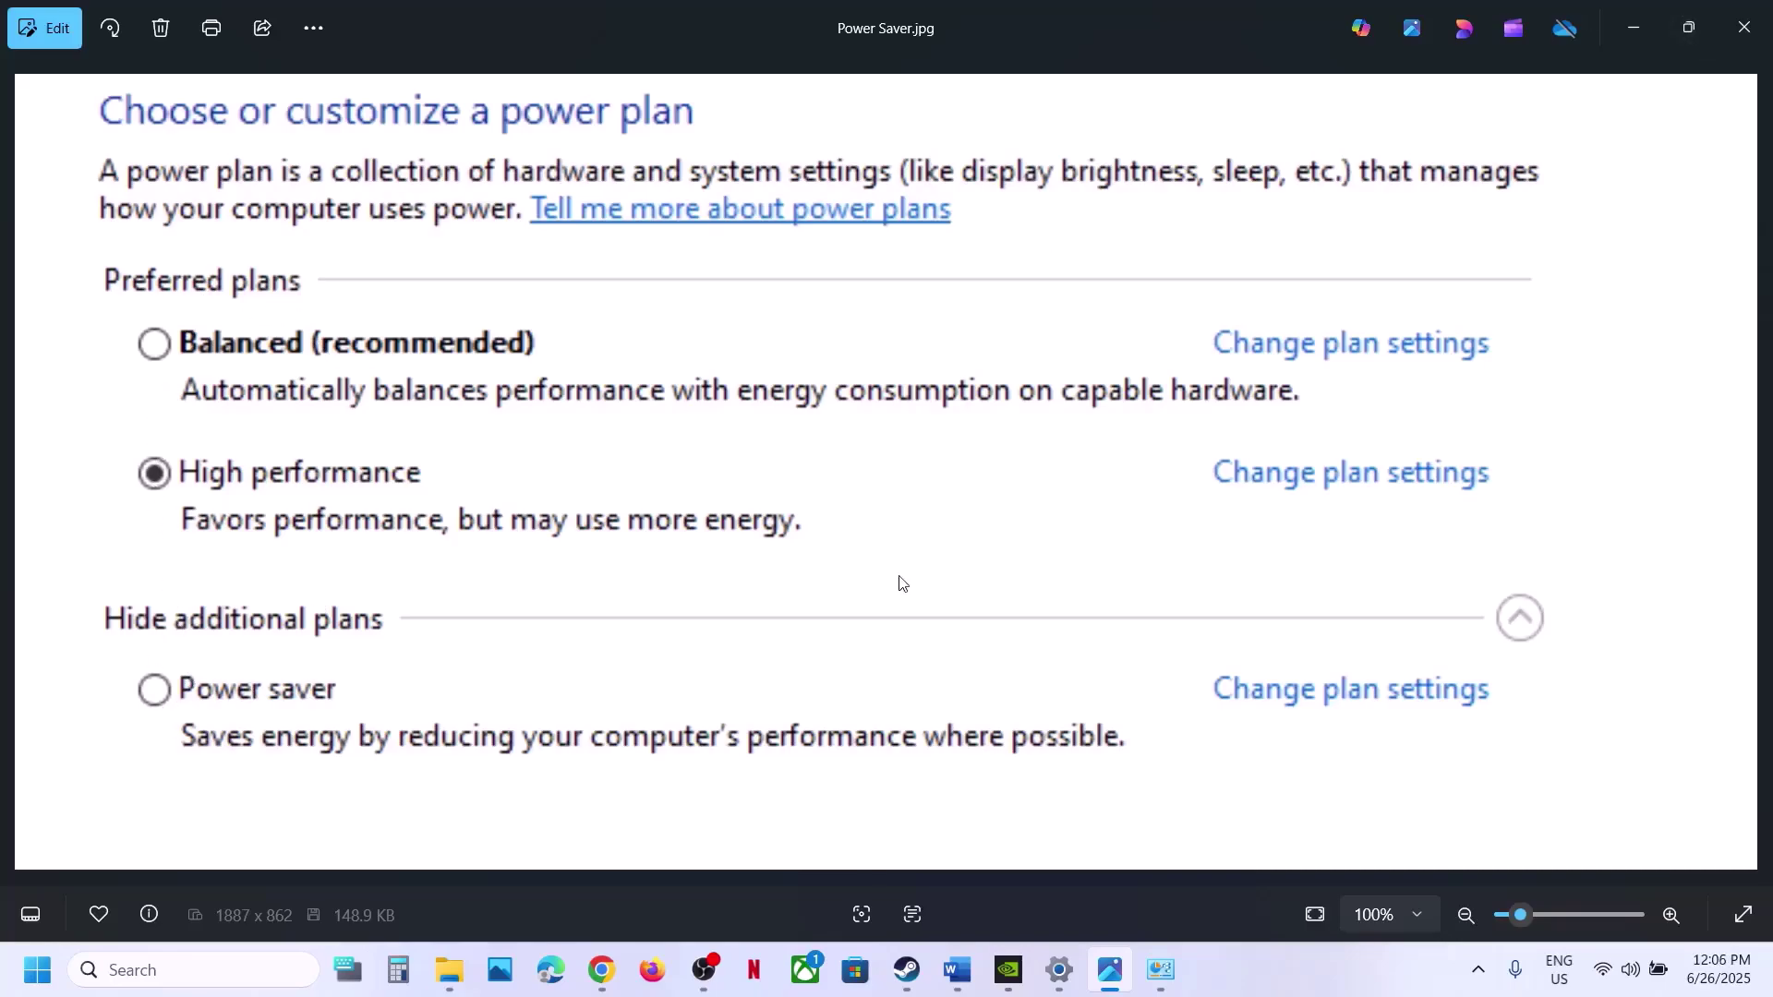
key(Left)
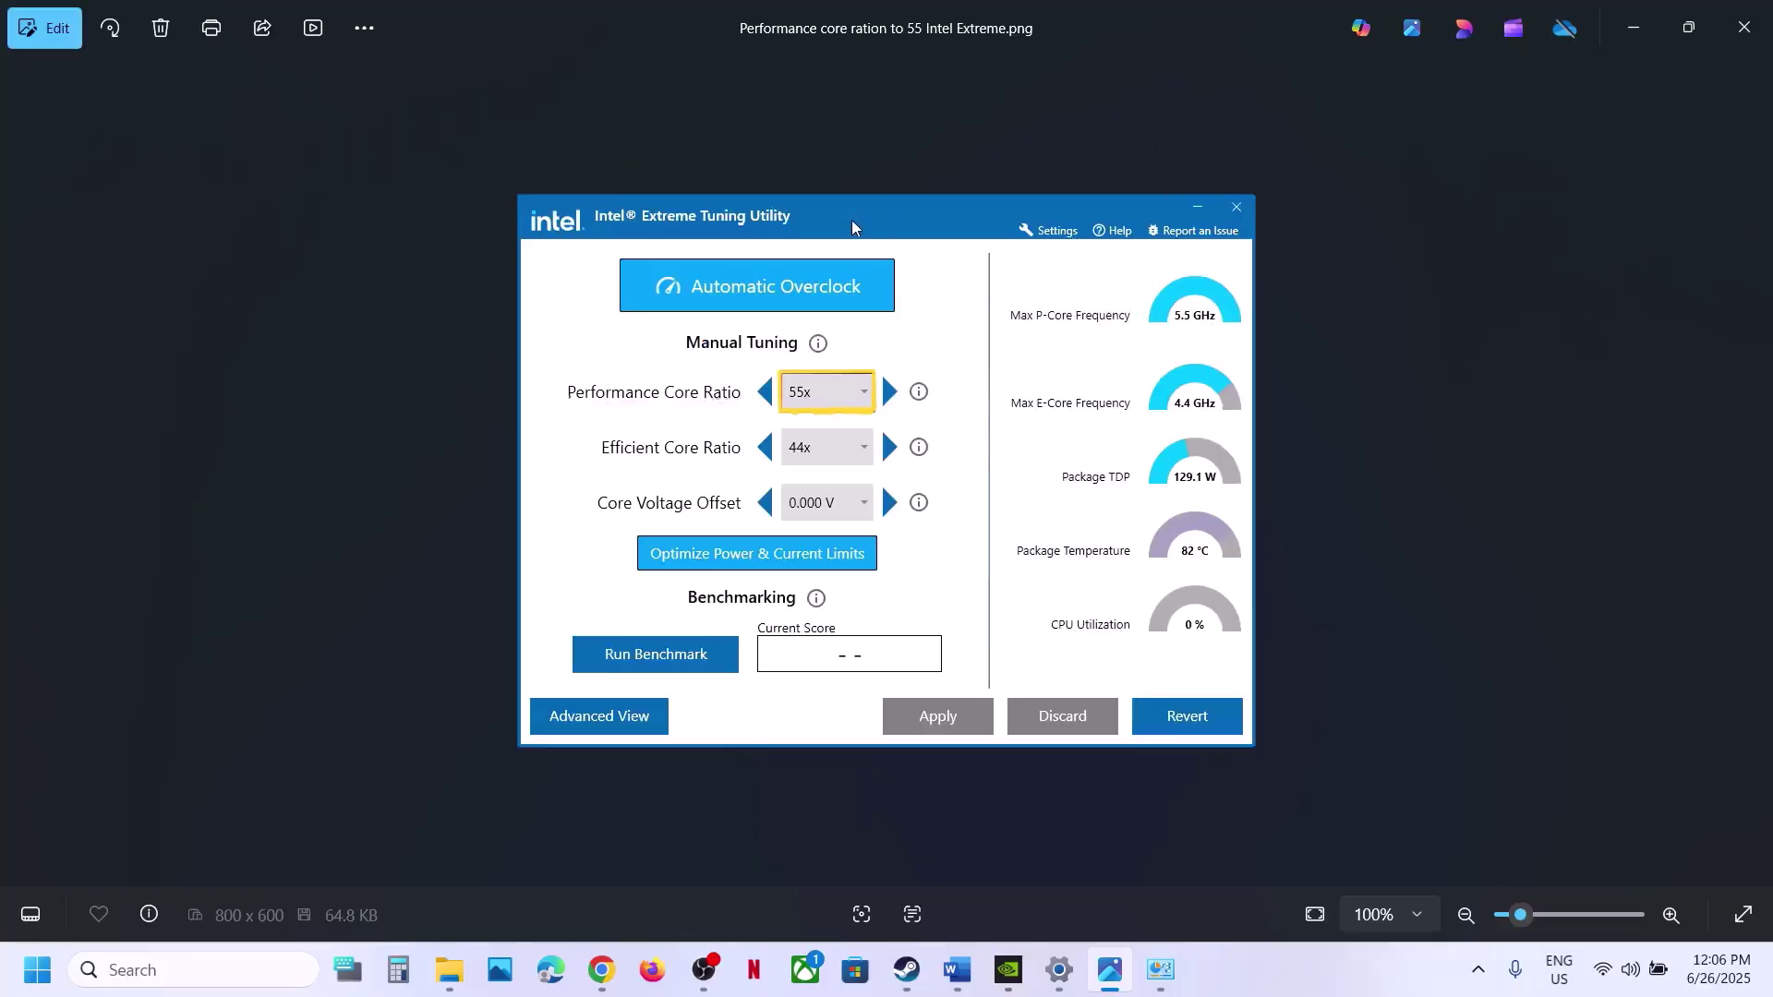
scroll(852, 219, up, 2)
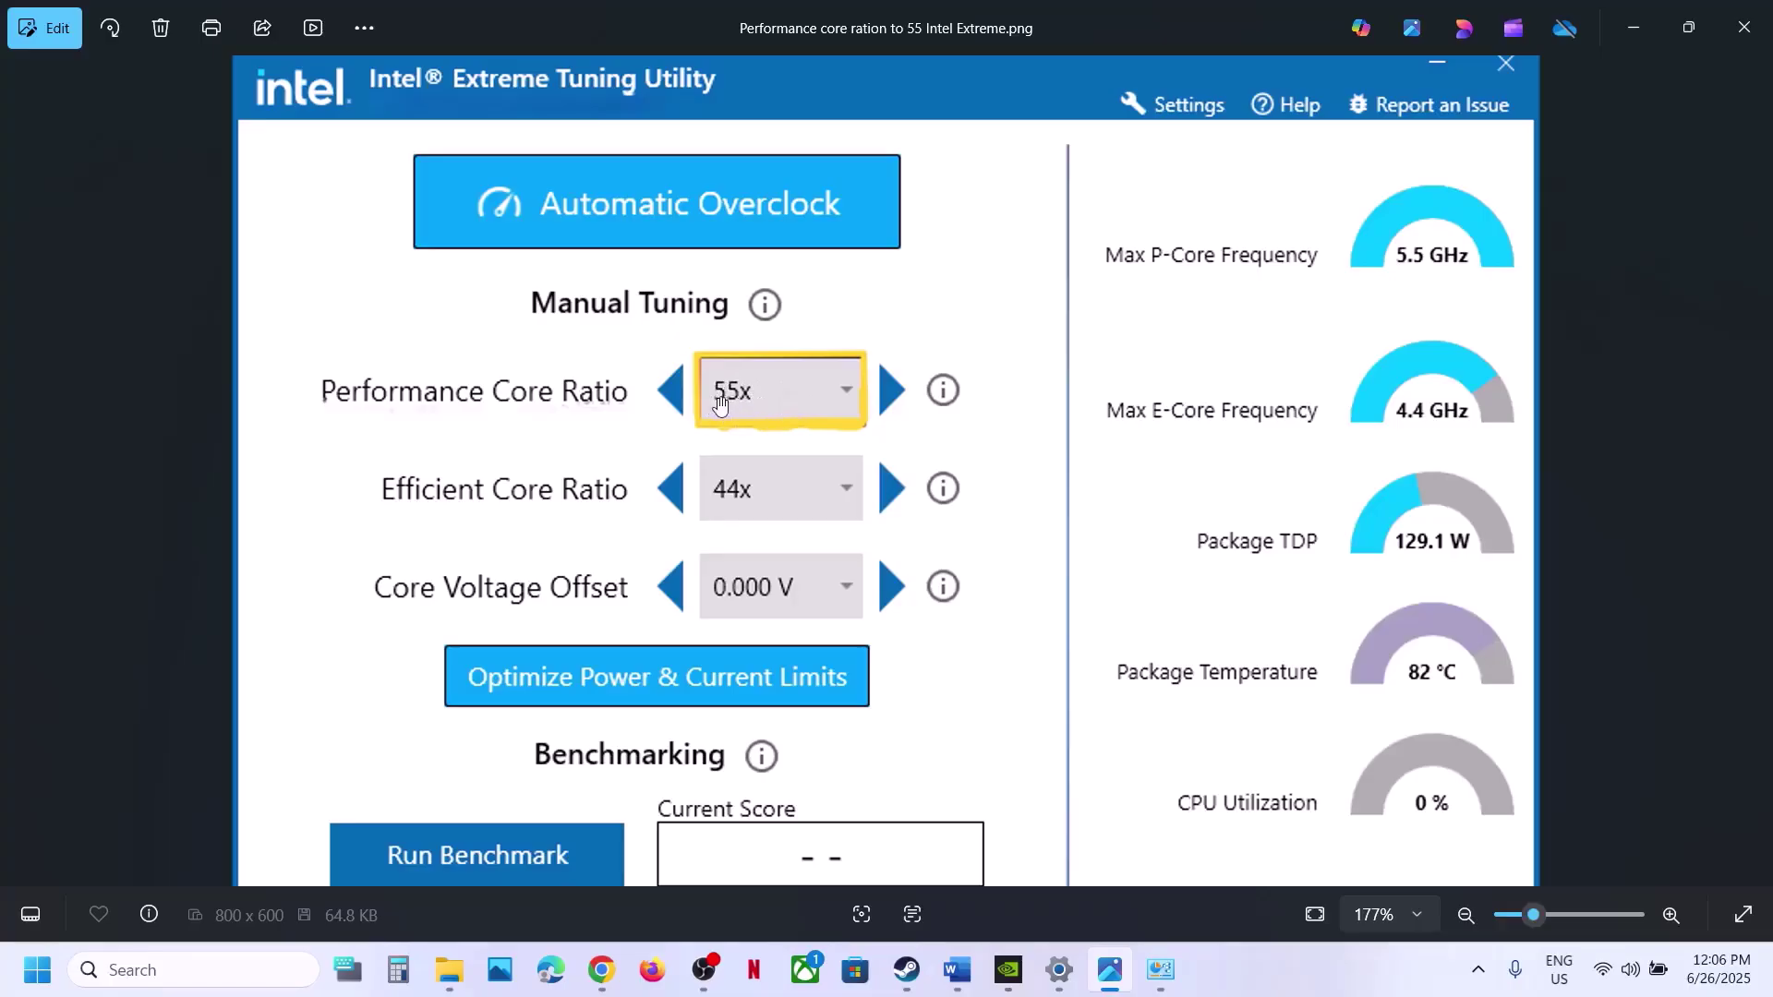
scroll(875, 485, down, 2)
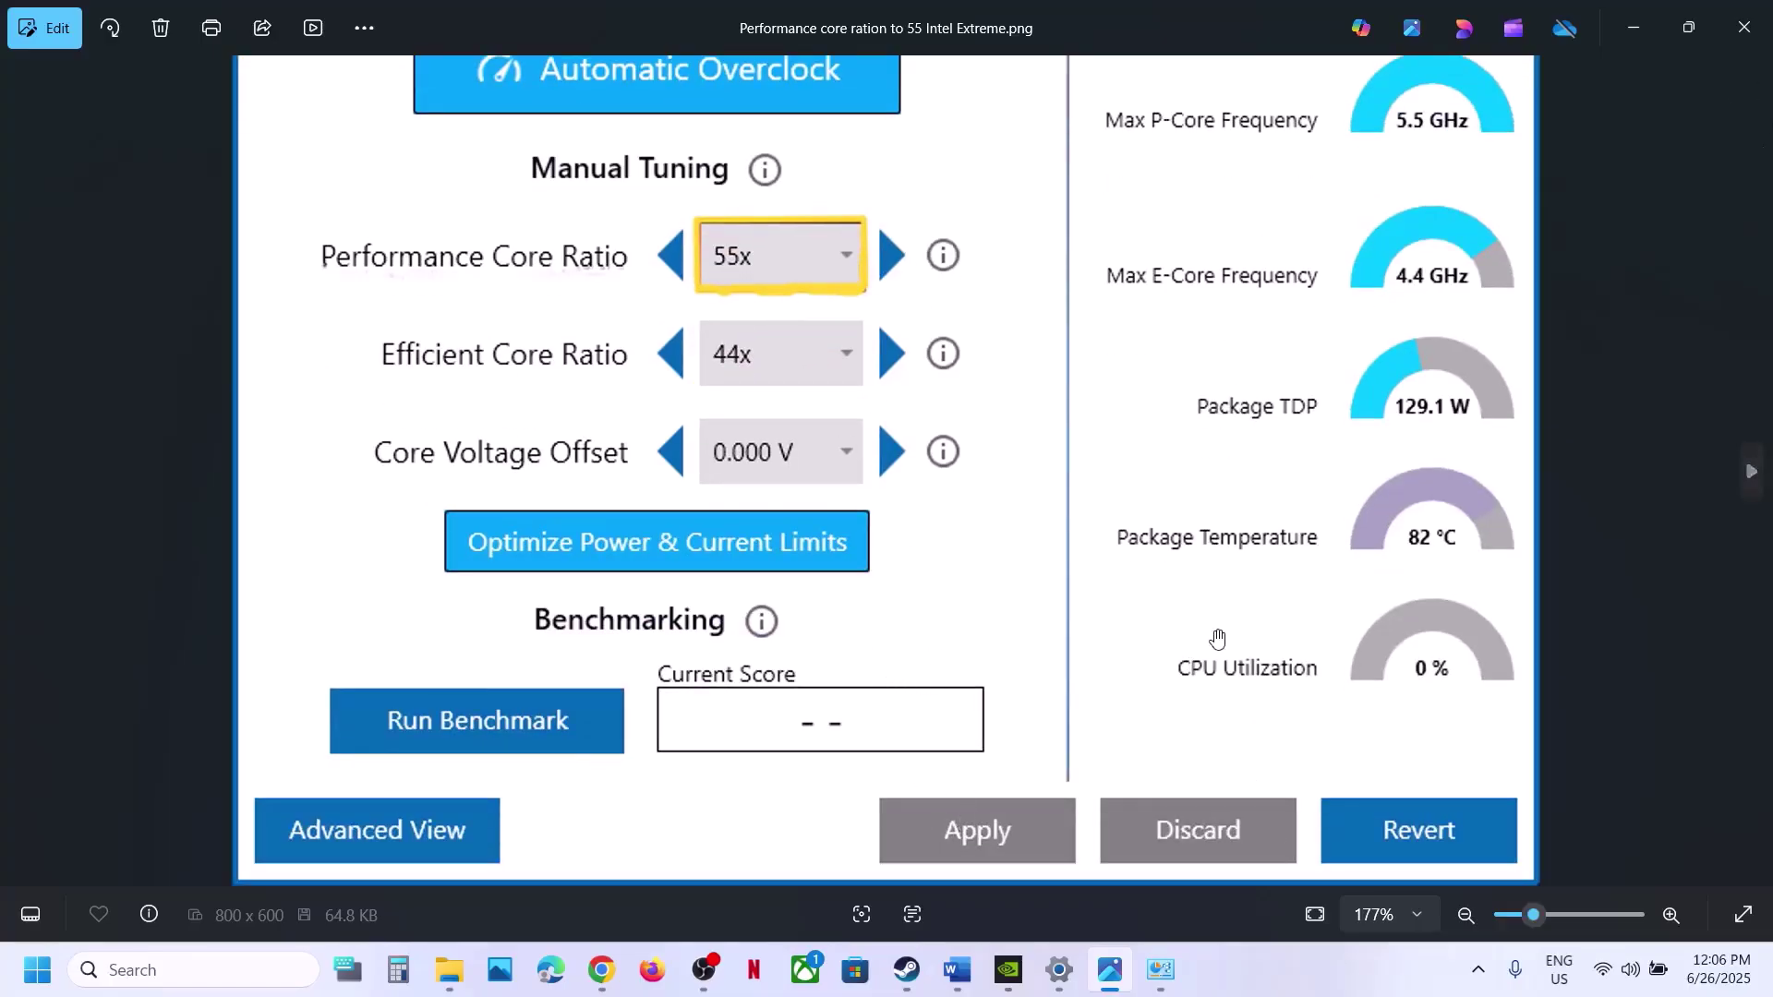
click(906, 970)
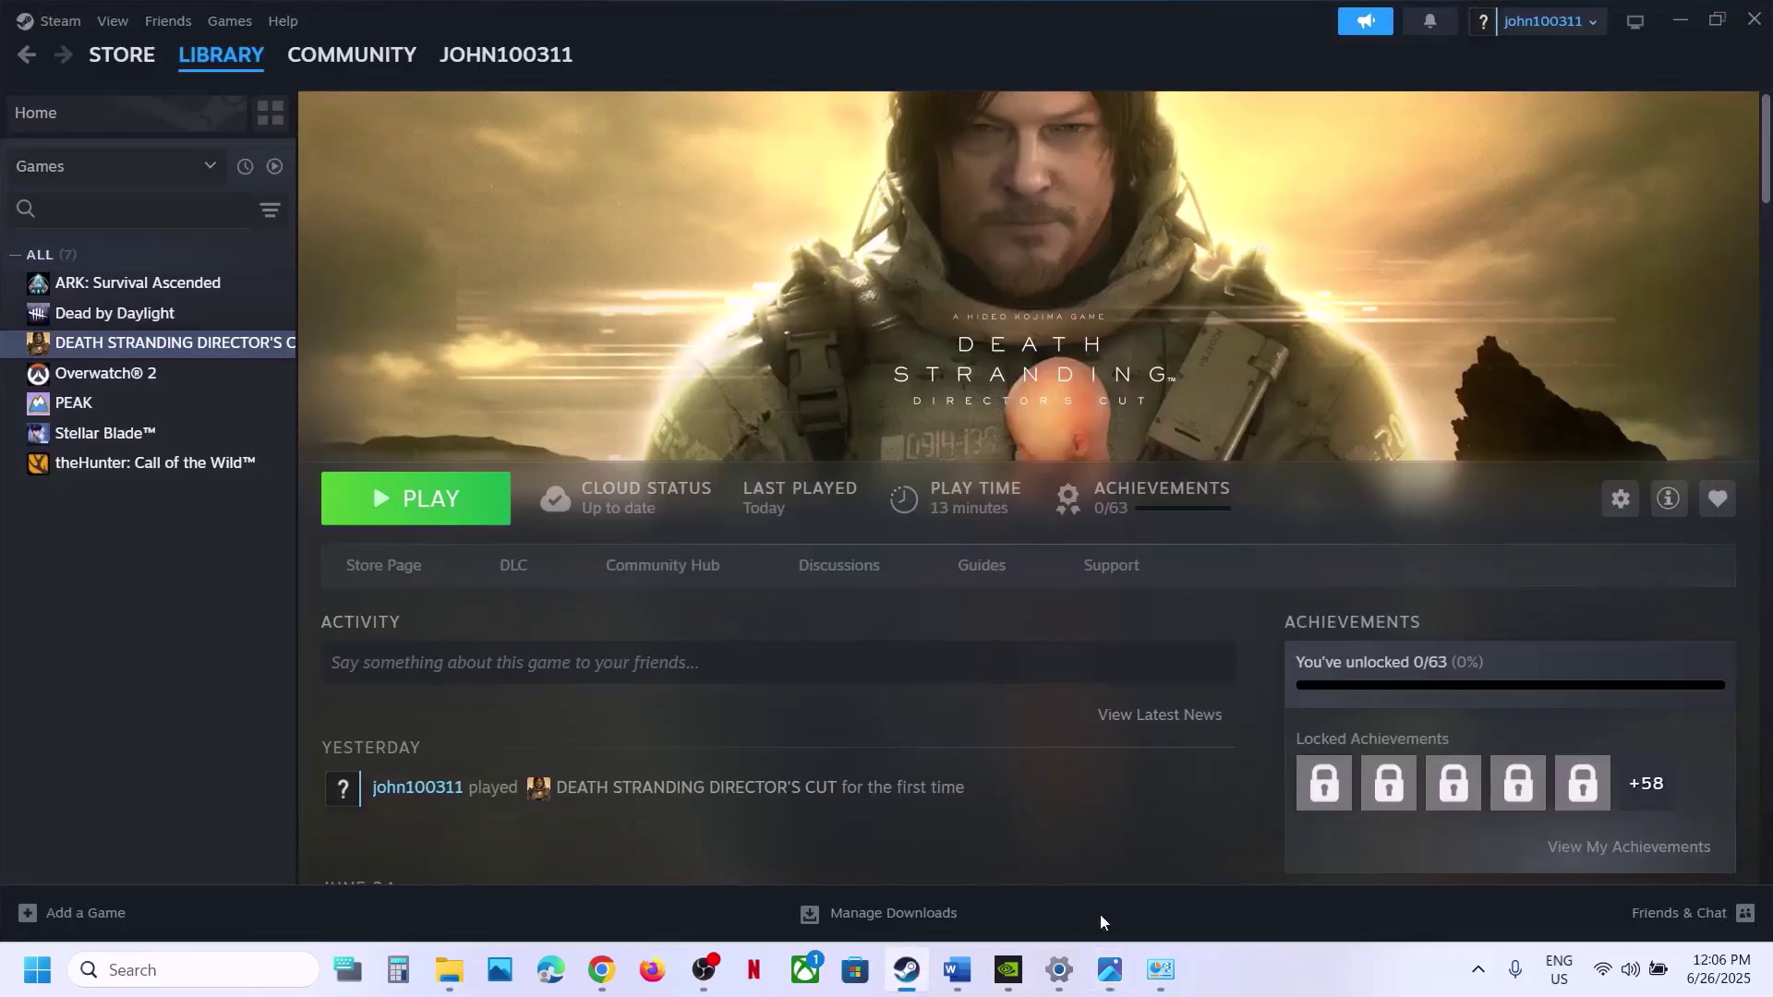
Step: Return to the Word guide and read Step 15 about launching and optimizing the game with the Nvidia App
click(970, 970)
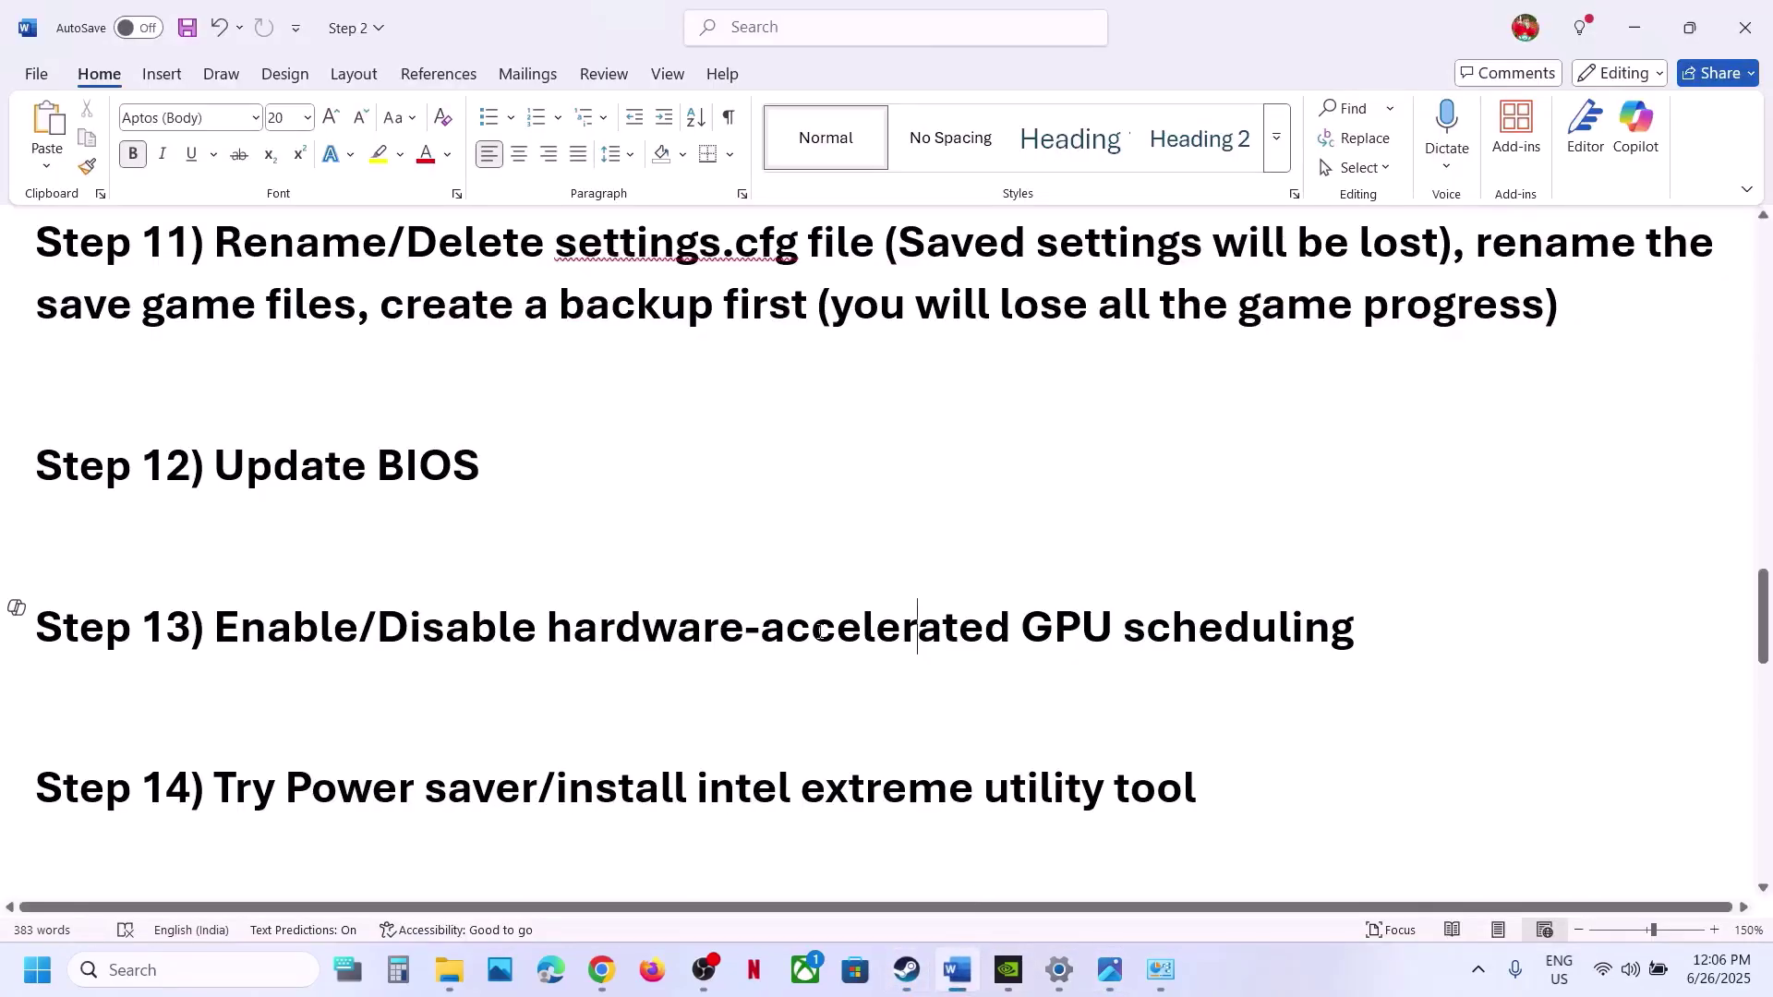
scroll(820, 632, down, 2)
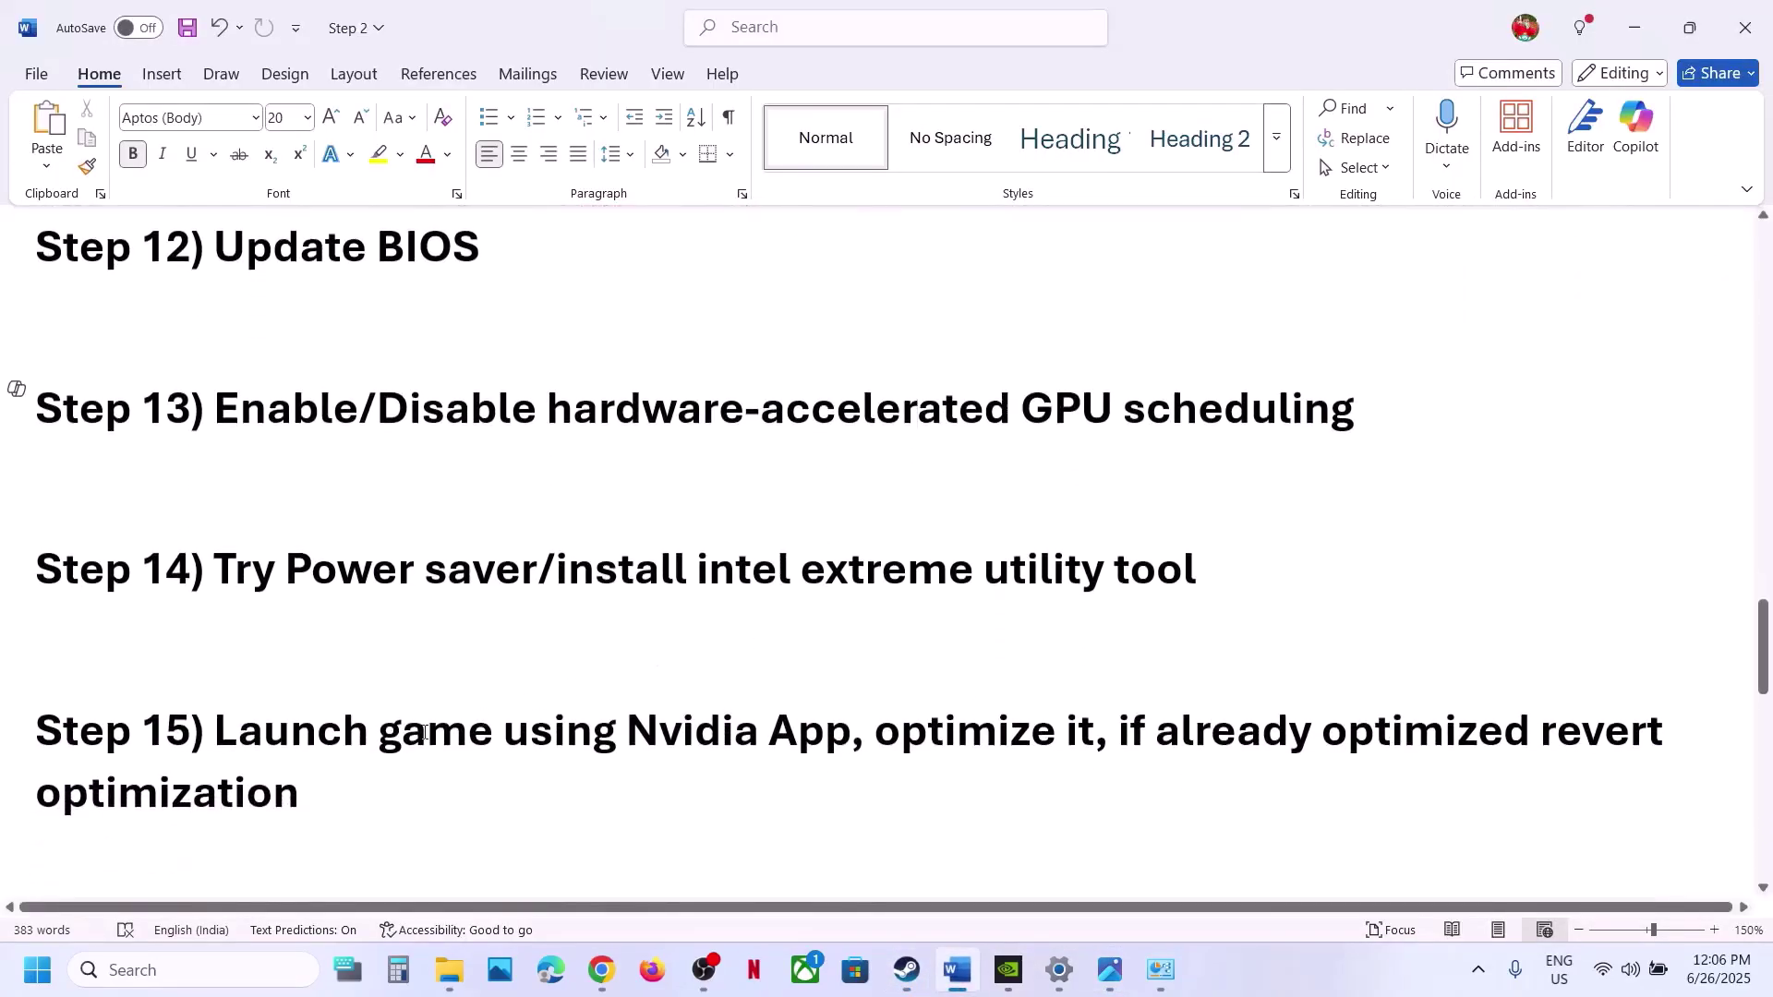
drag(424, 735, 851, 735)
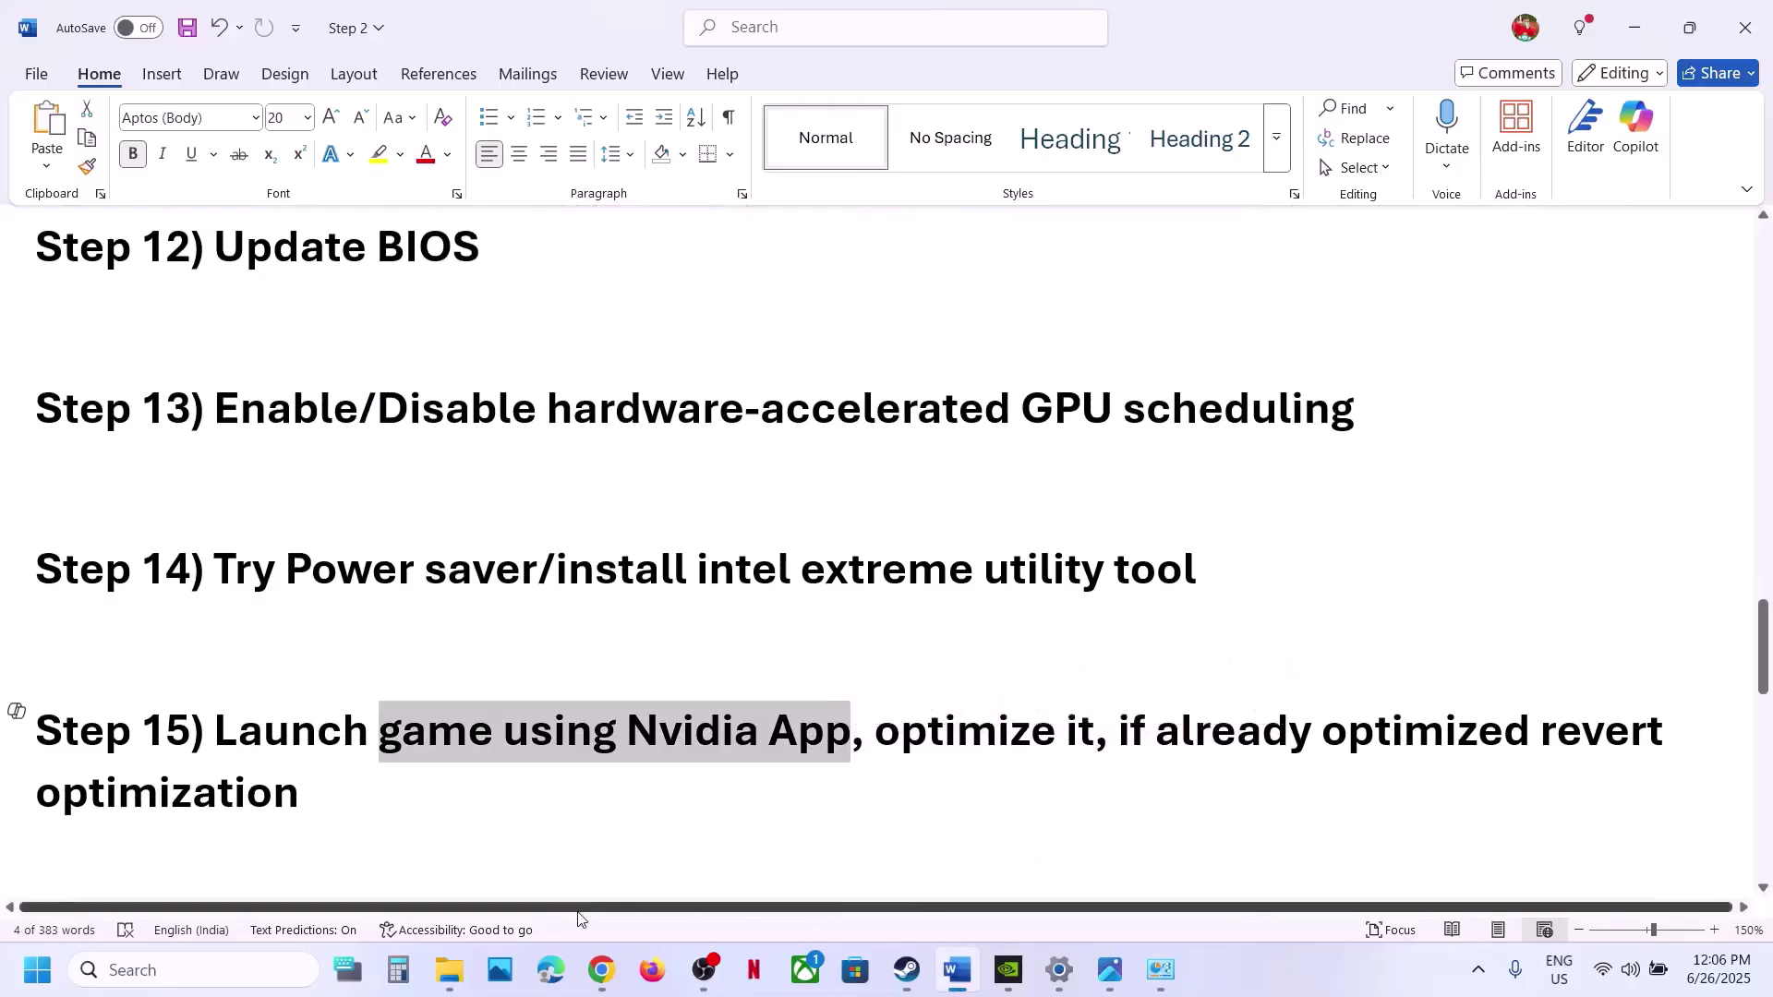
Step: Search Windows for "nvi", switch to the NVIDIA App, and open the graphics settings of DEATH STRANDING DIRECTOR'S CUT
click(279, 966)
text(nvi)
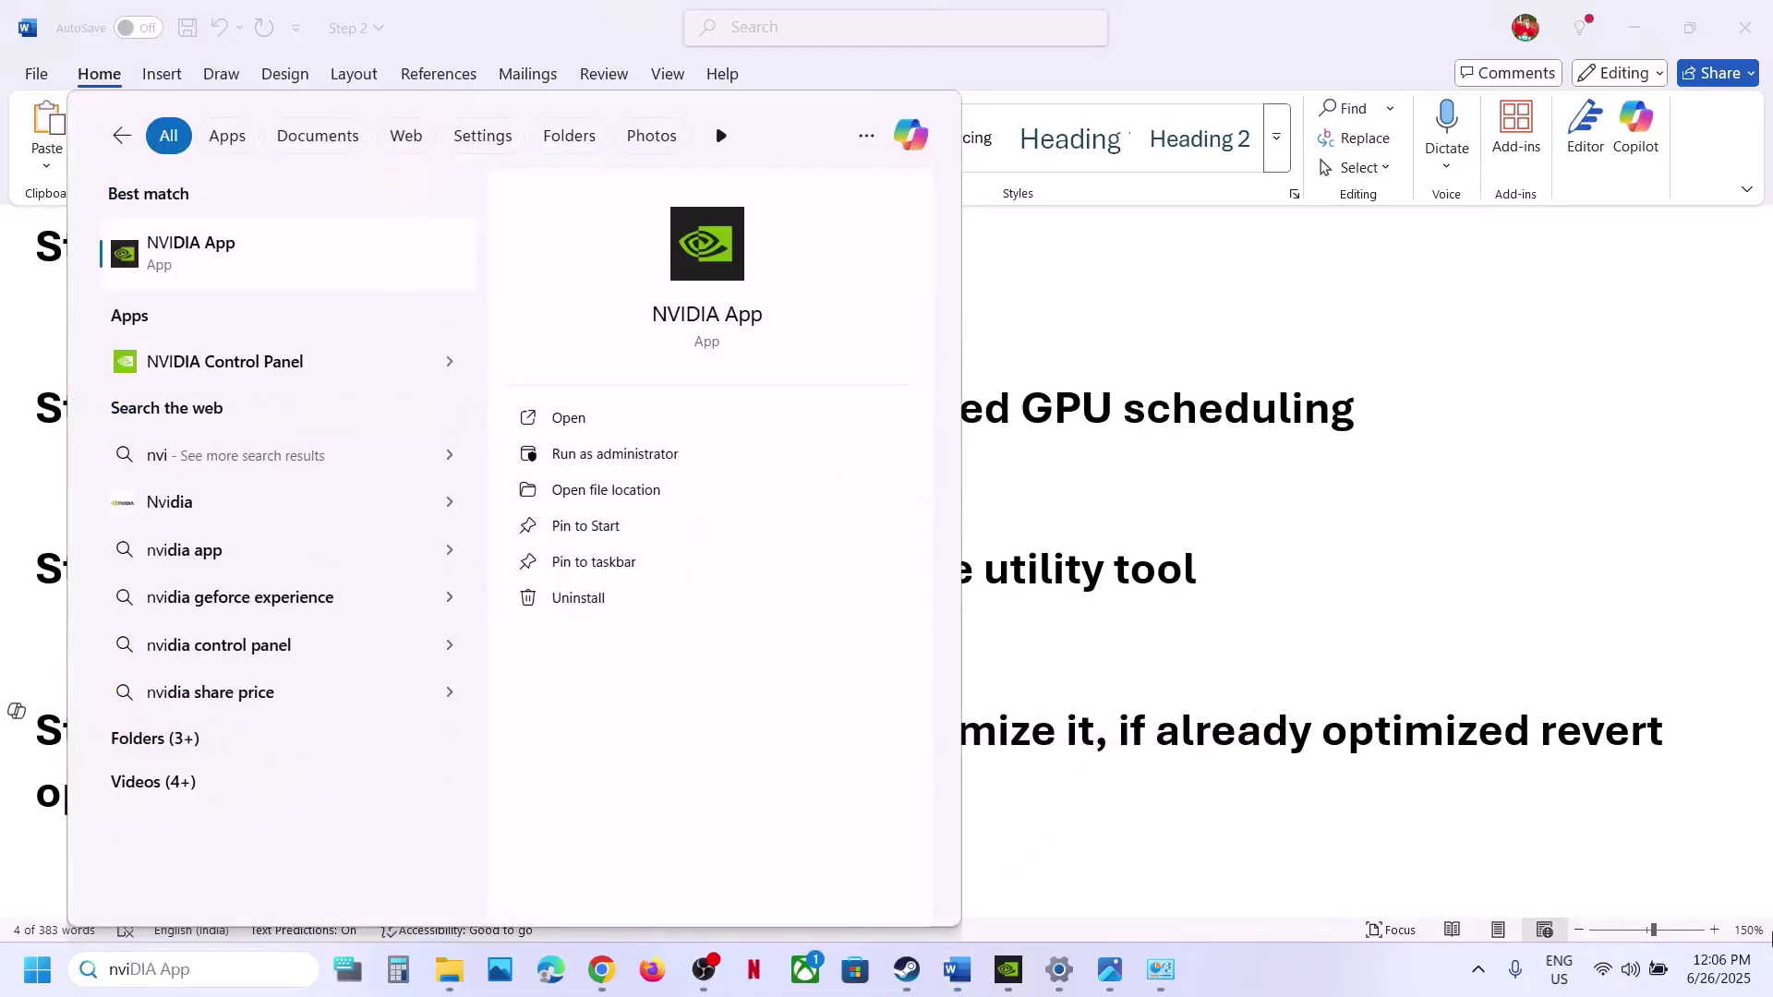
click(1007, 982)
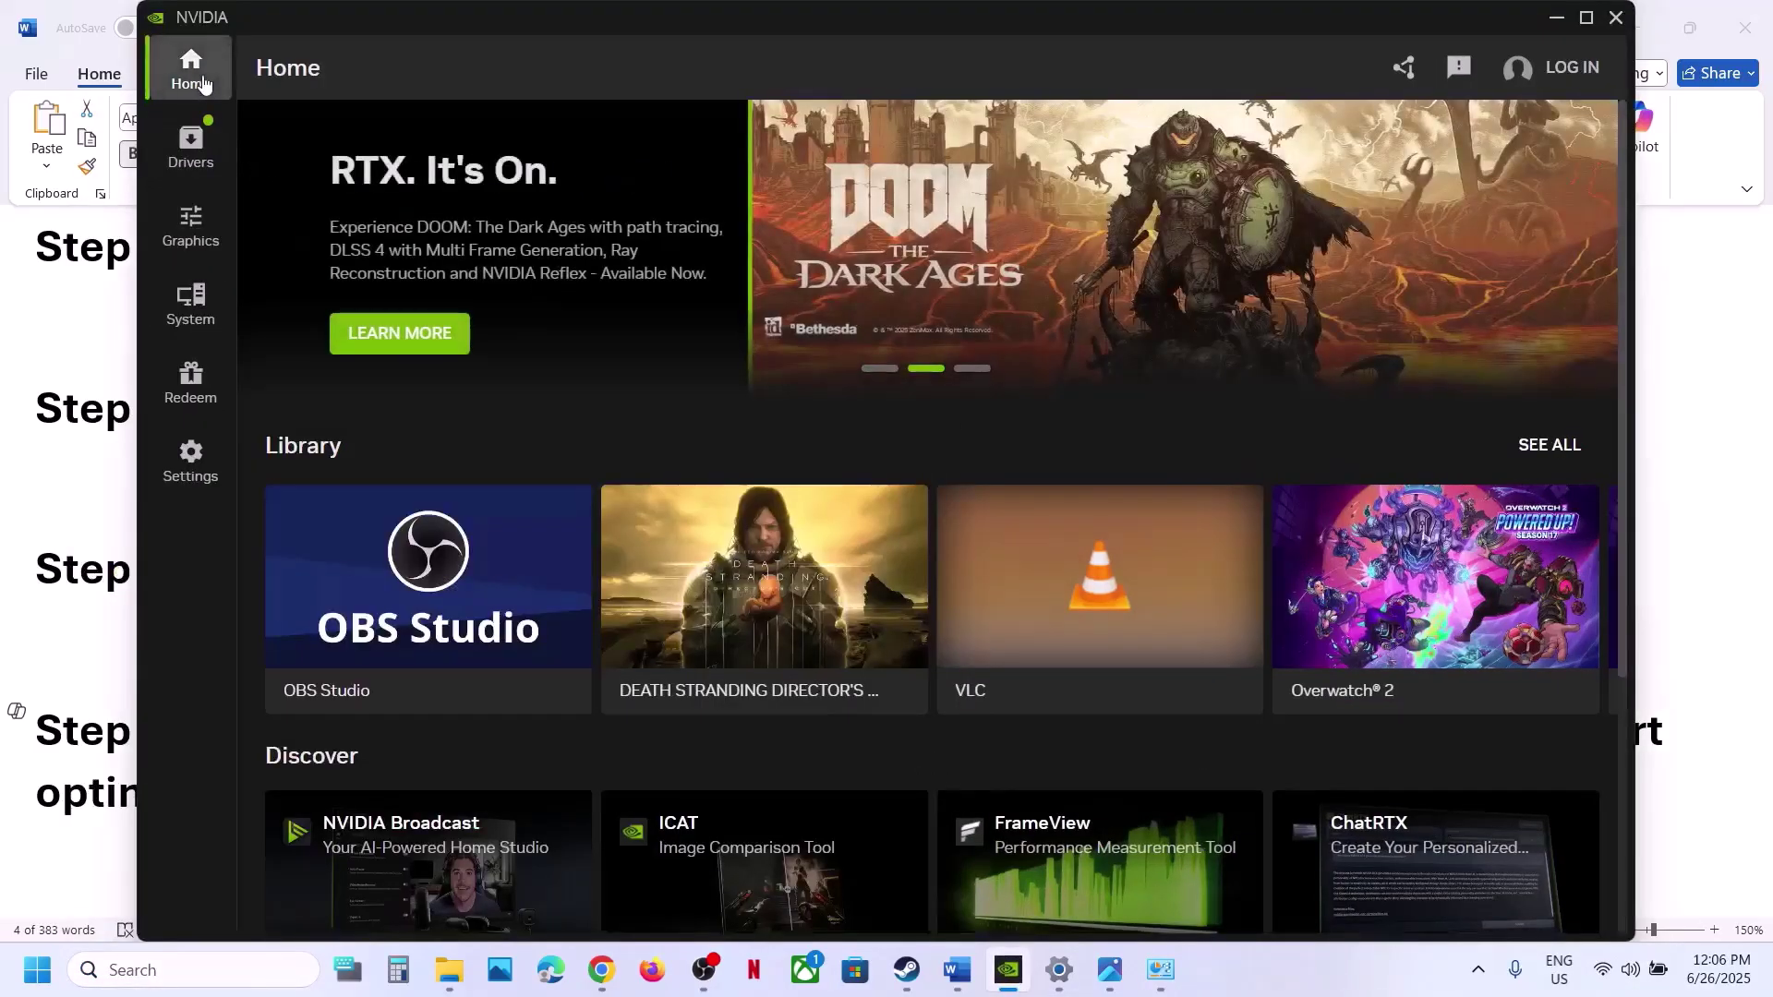
mouse_move(776, 624)
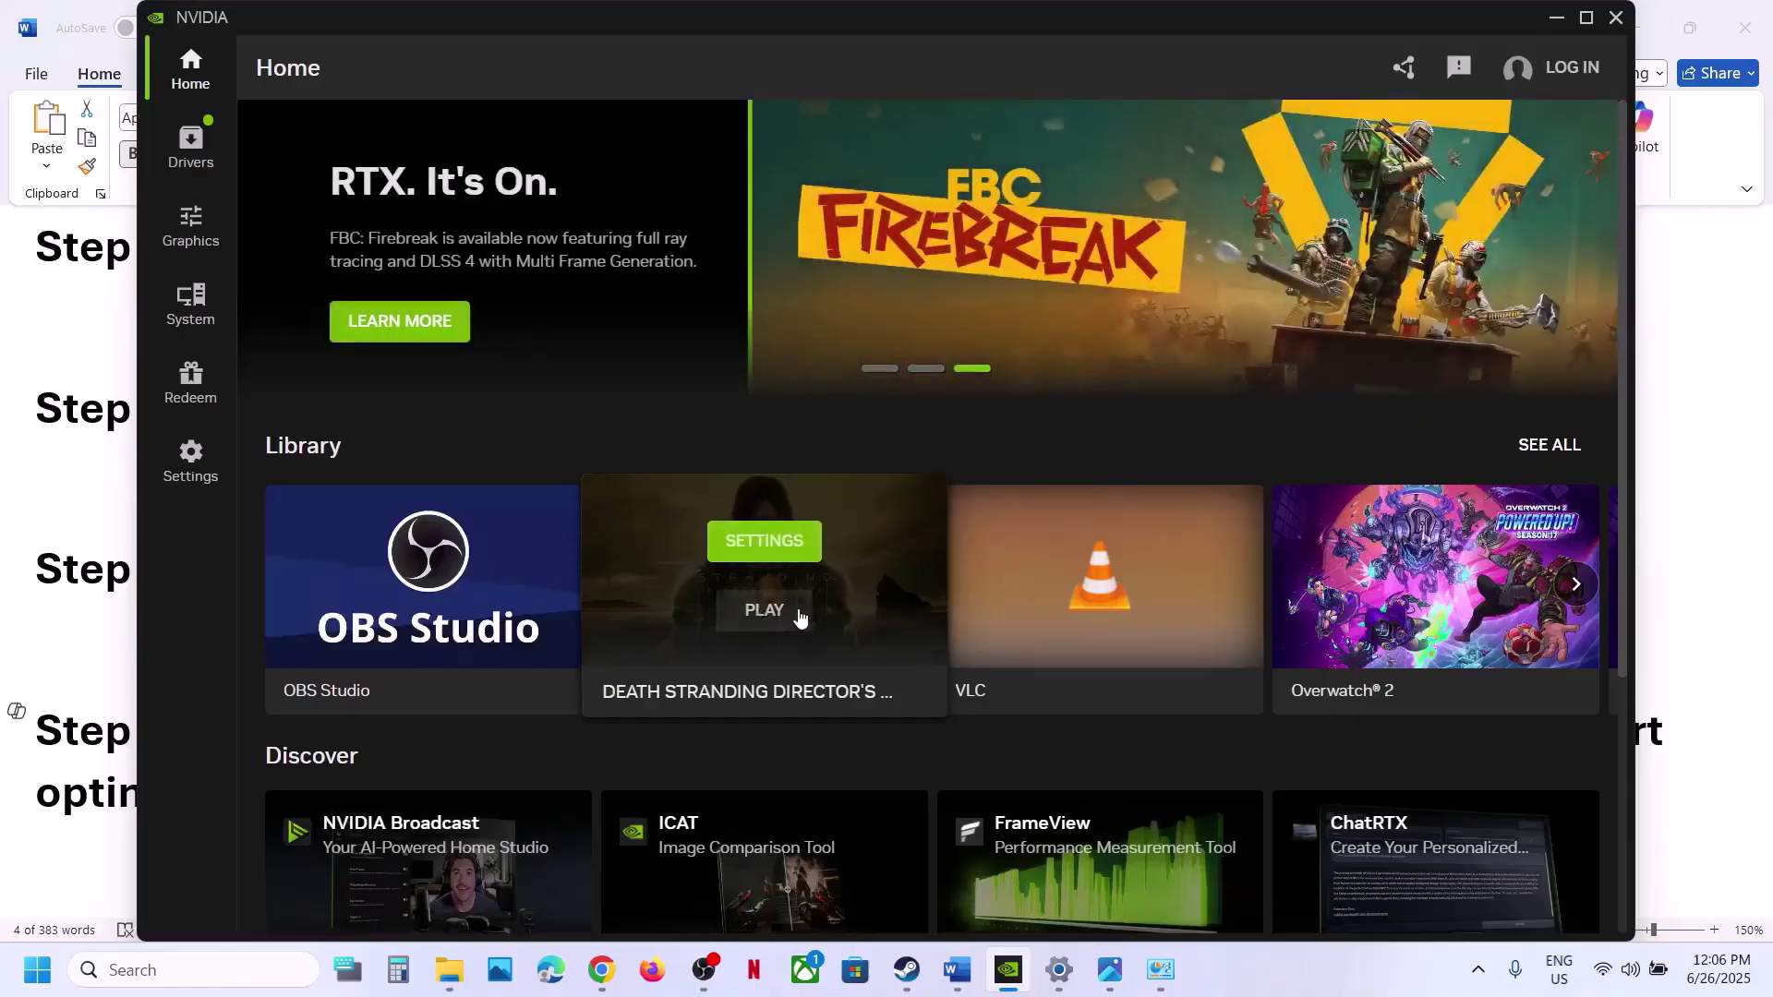
click(757, 542)
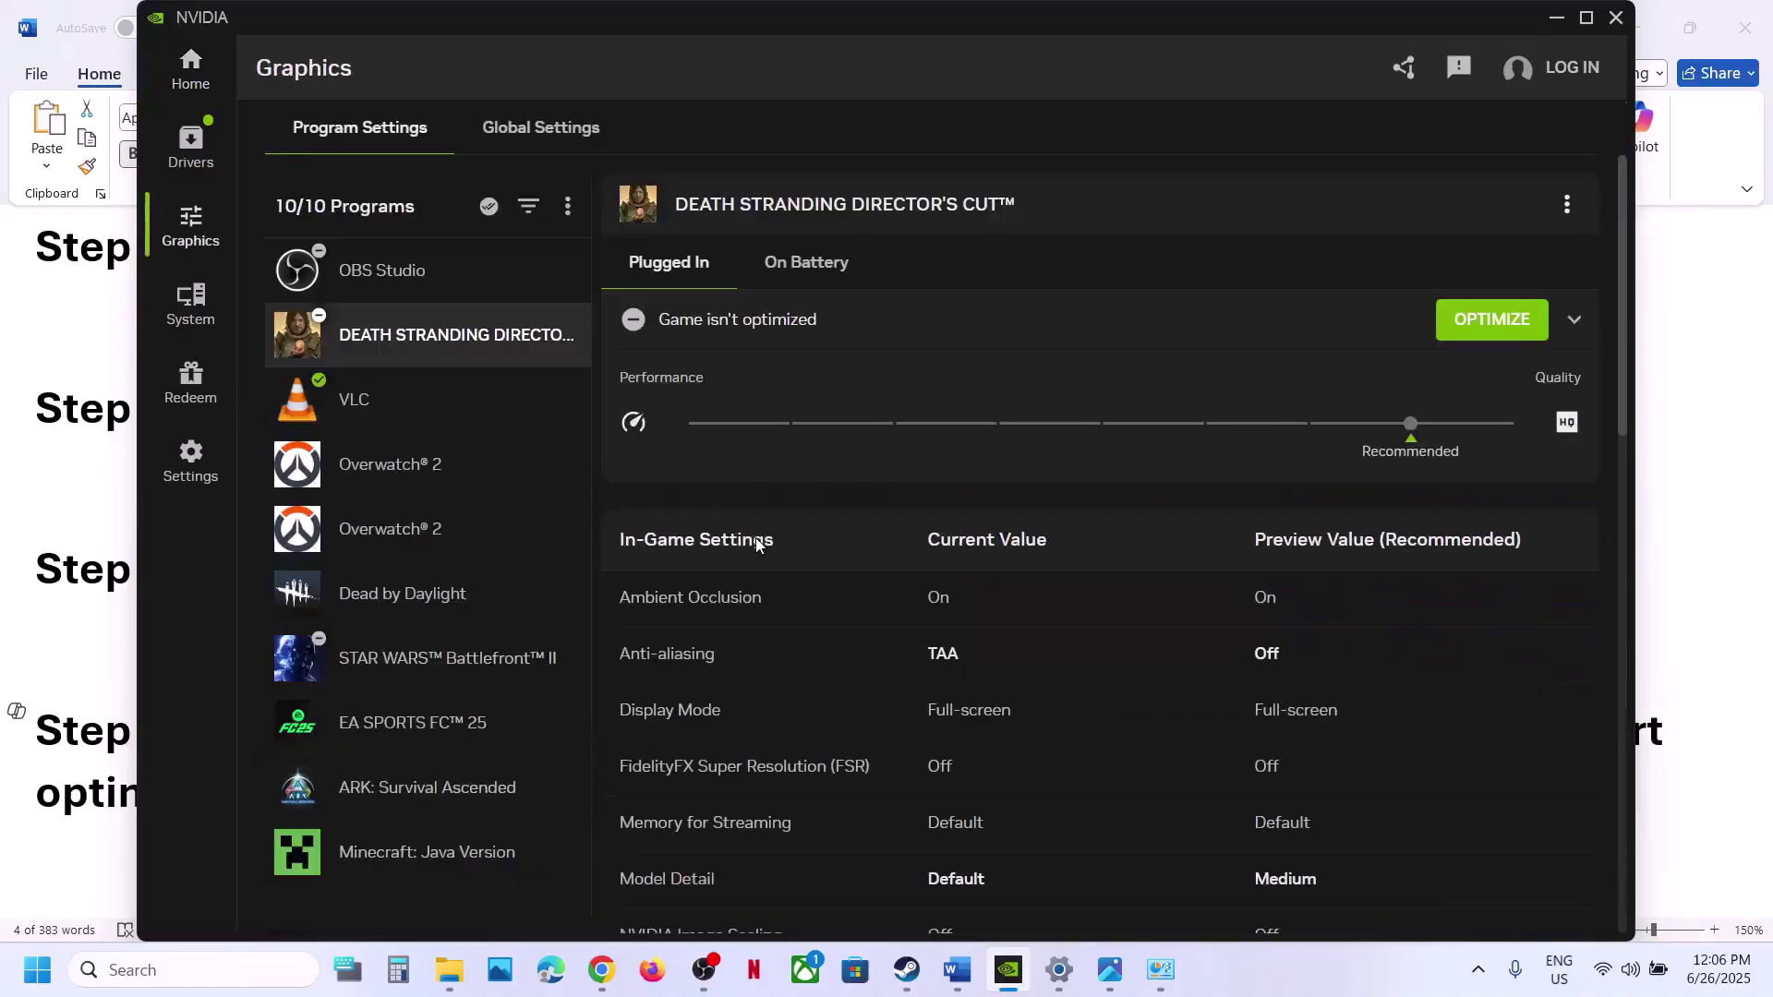
Step: Optimize DEATH STRANDING DIRECTOR'S CUT and check the game's additional options
click(1467, 331)
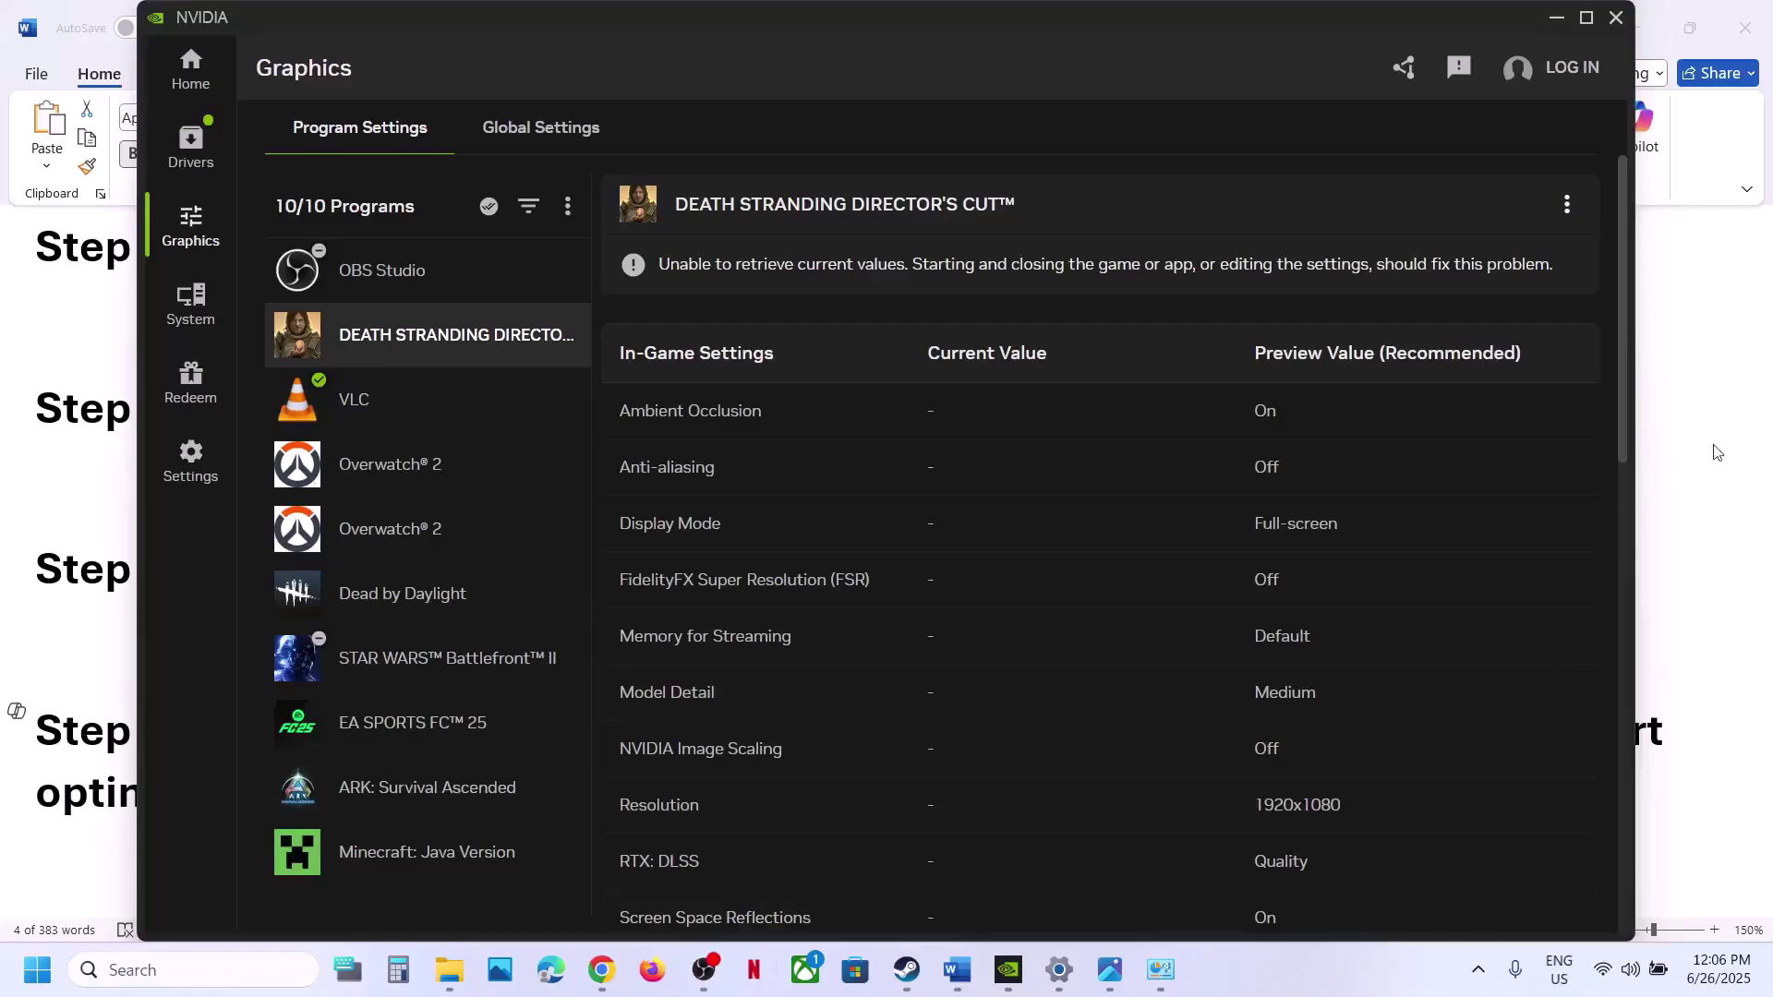
click(1566, 203)
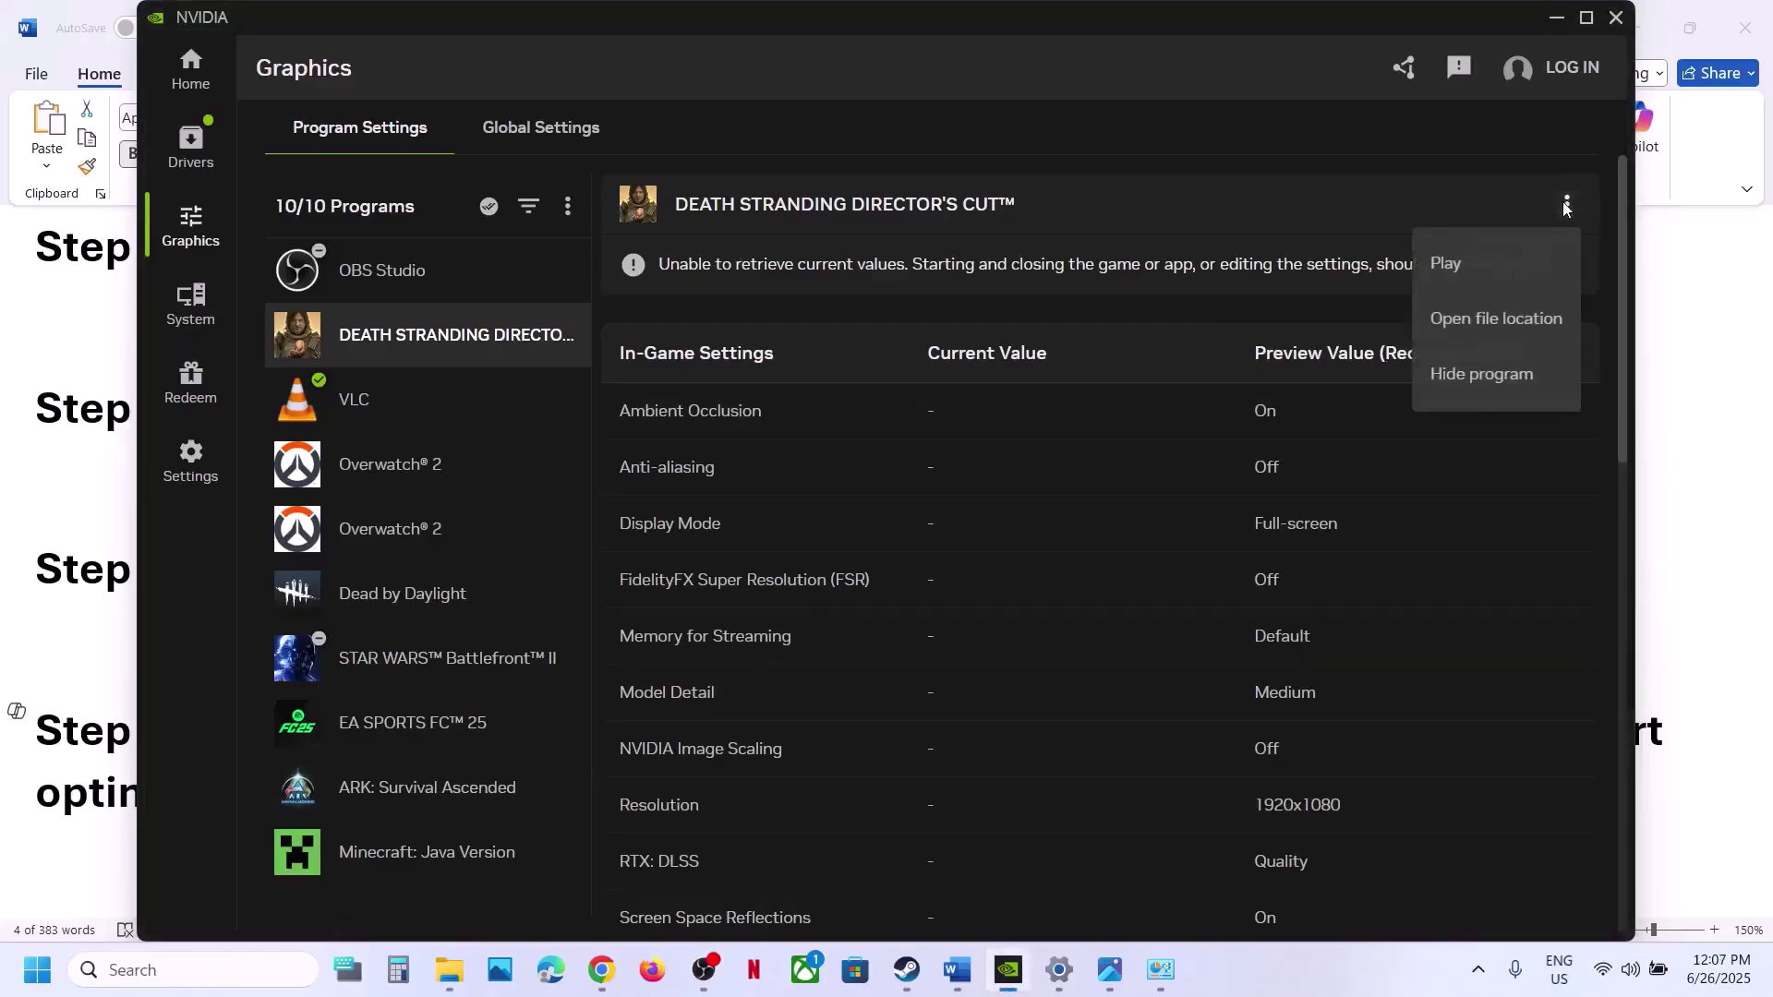
click(1262, 238)
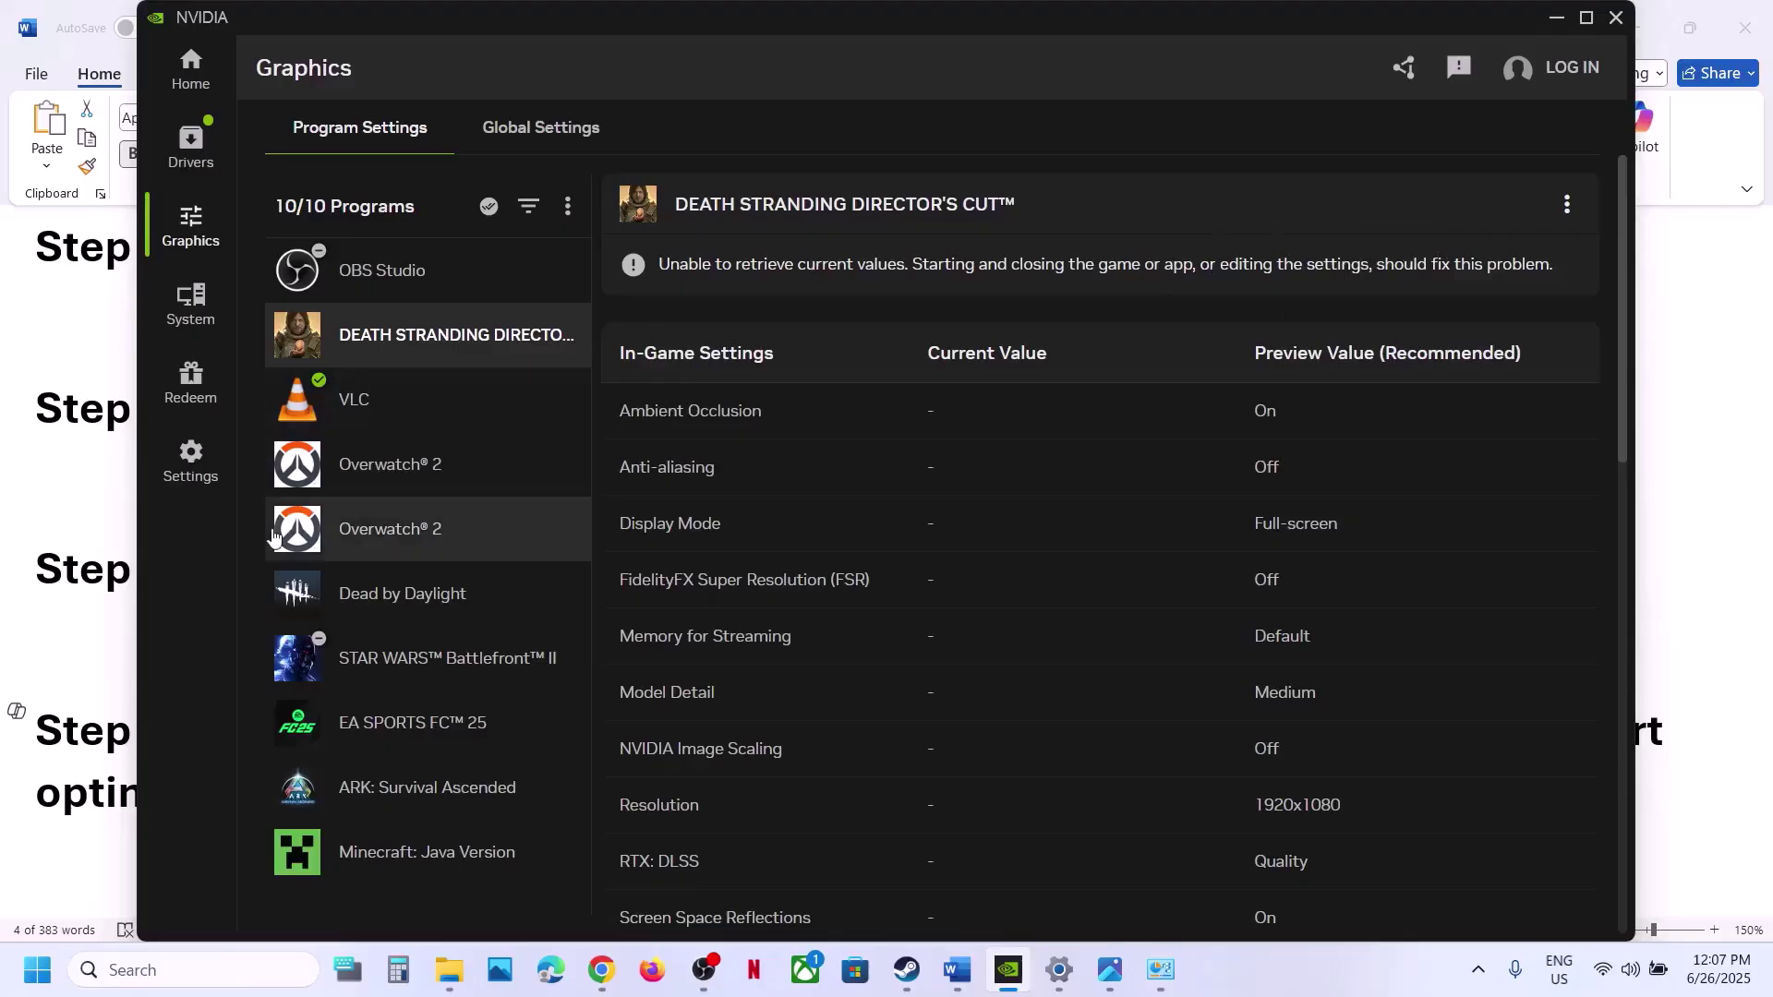
Step: Return to the Word guide and read the revert-optimization note in Step 15 and the -dx11/-dx12 launch options in Step 16
click(41, 632)
scroll(503, 723, down, 3)
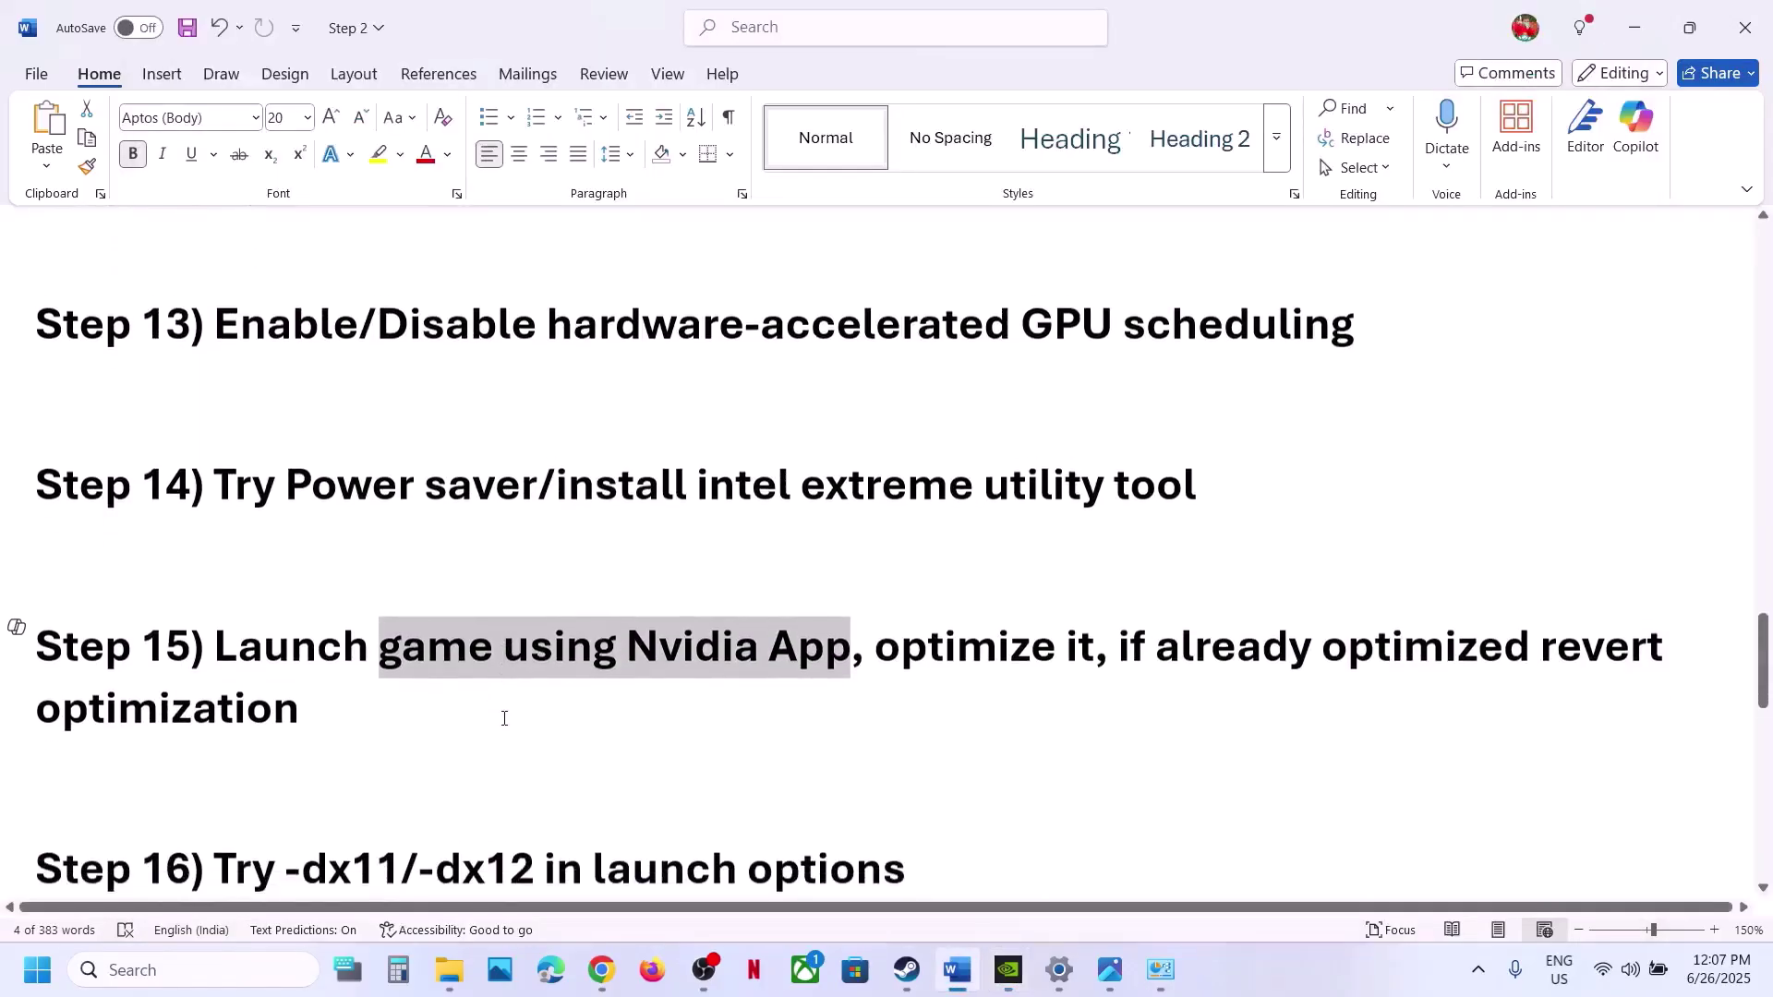
drag(1133, 620, 1359, 631)
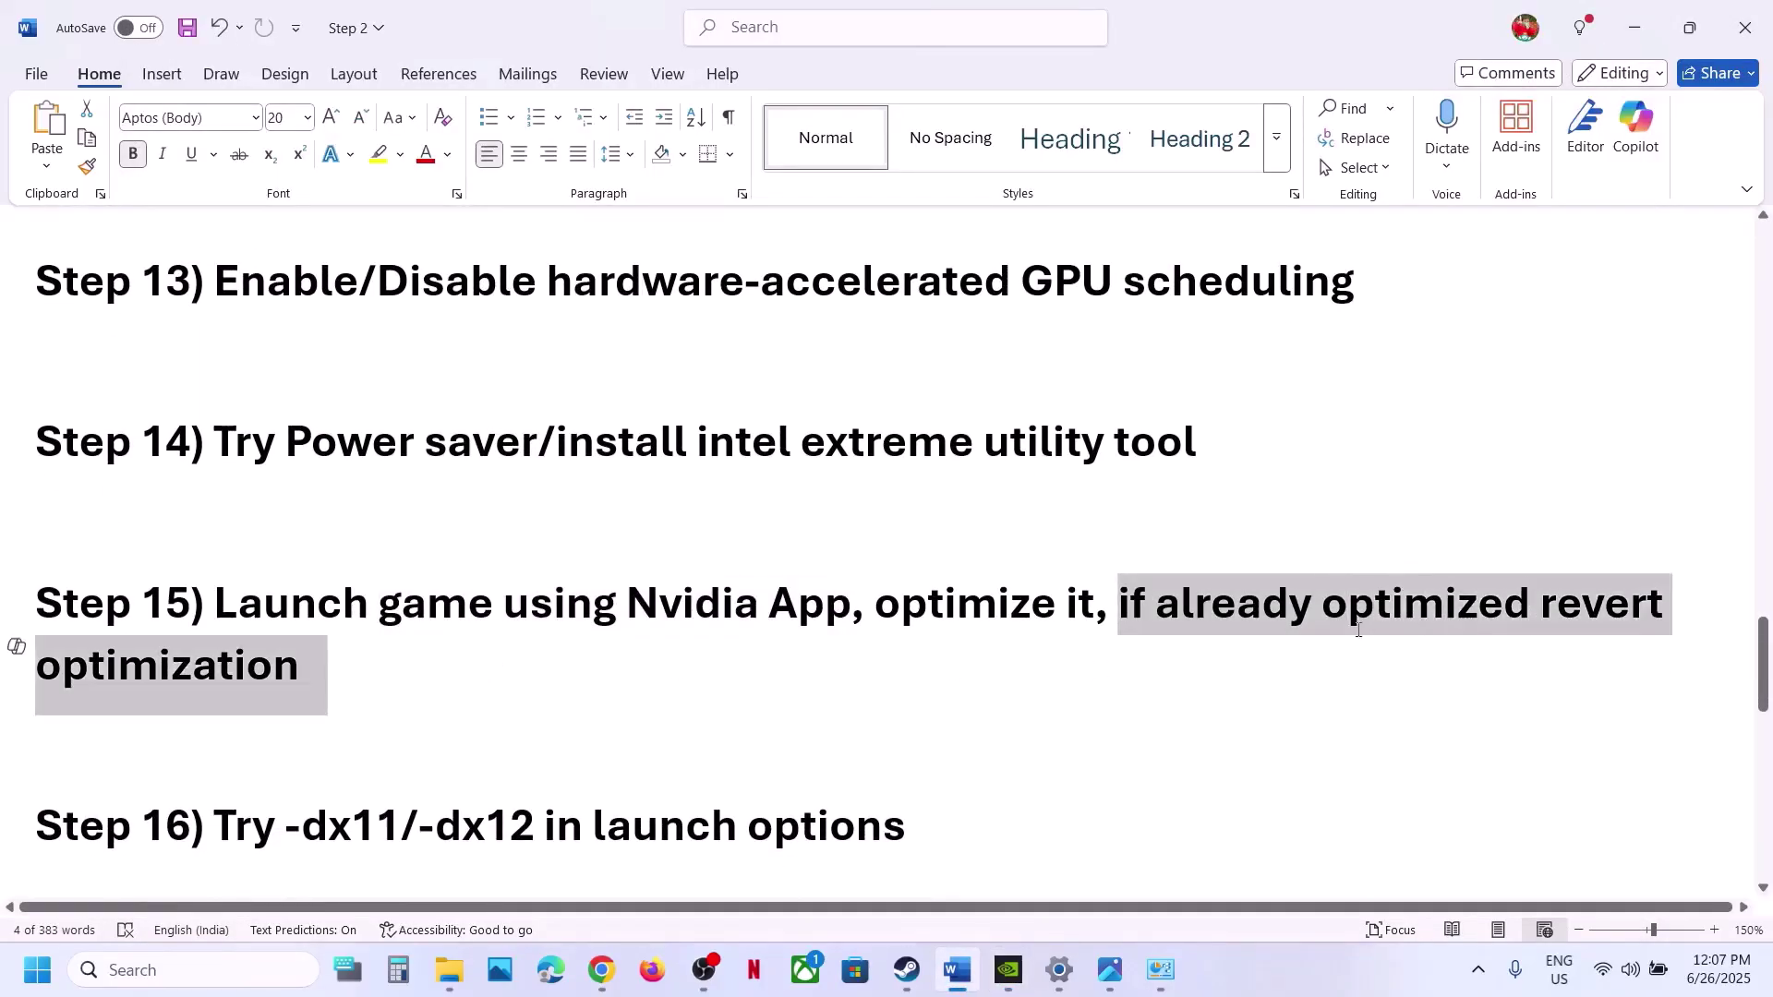
click(435, 672)
scroll(435, 671, down, 2)
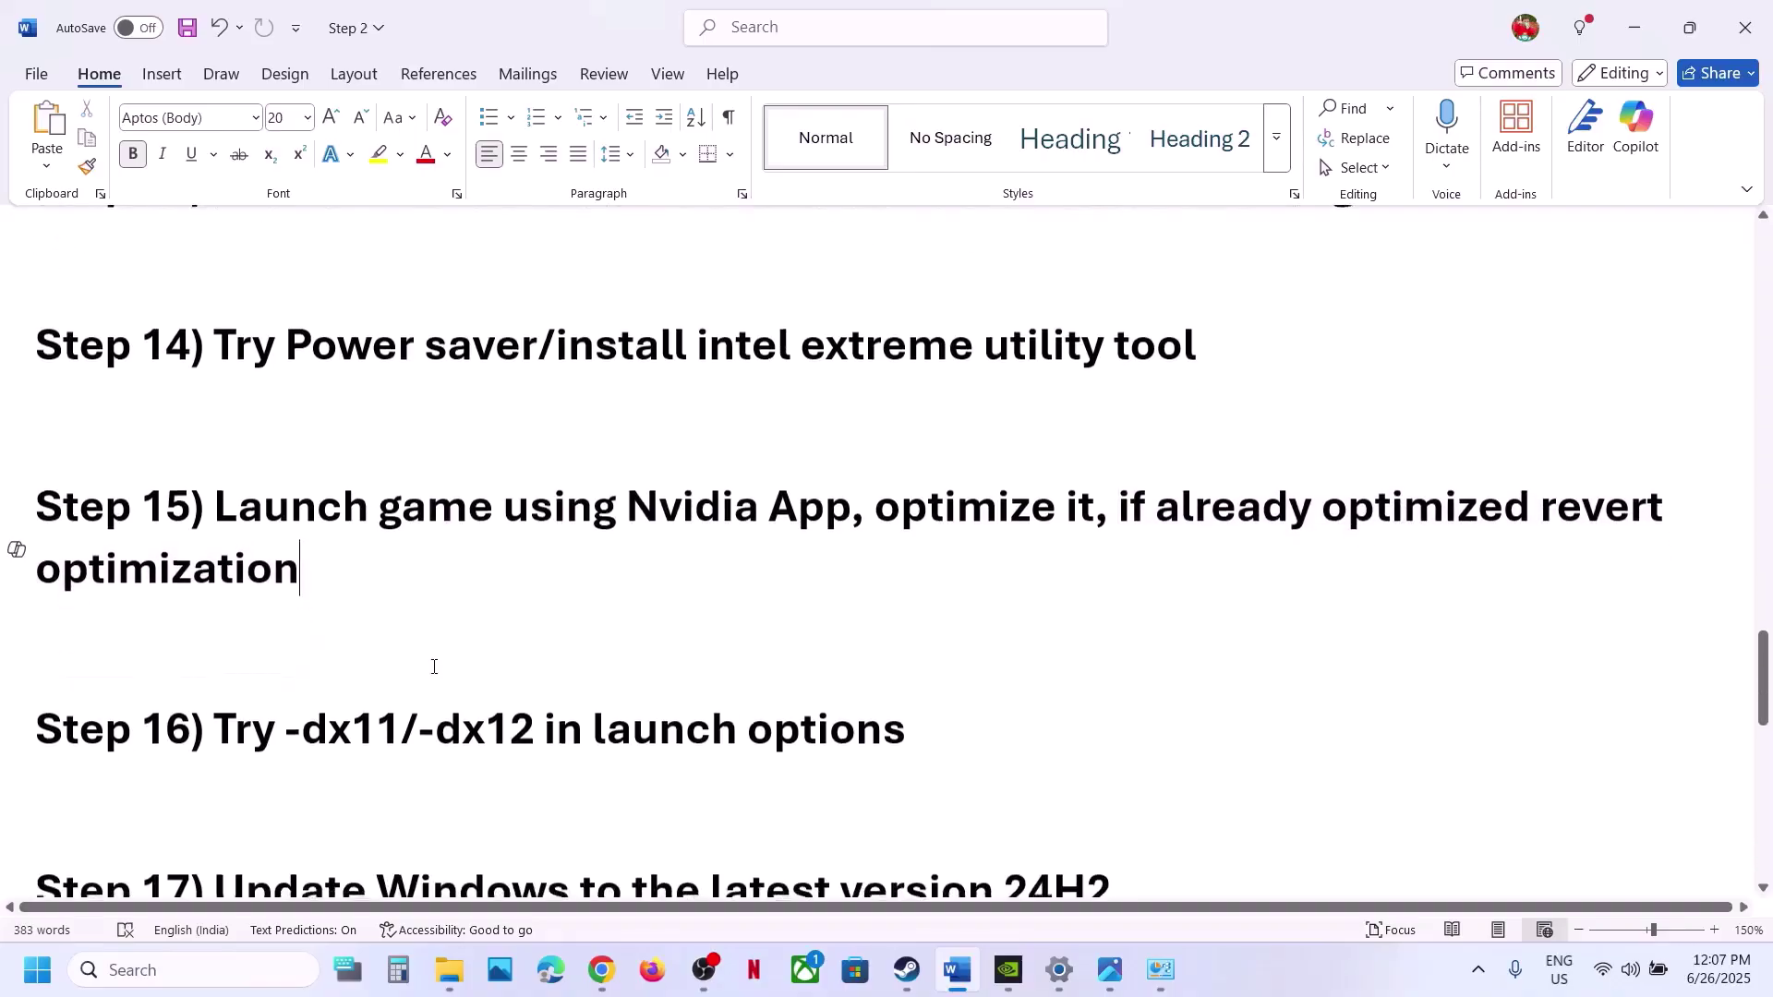
drag(320, 726, 746, 727)
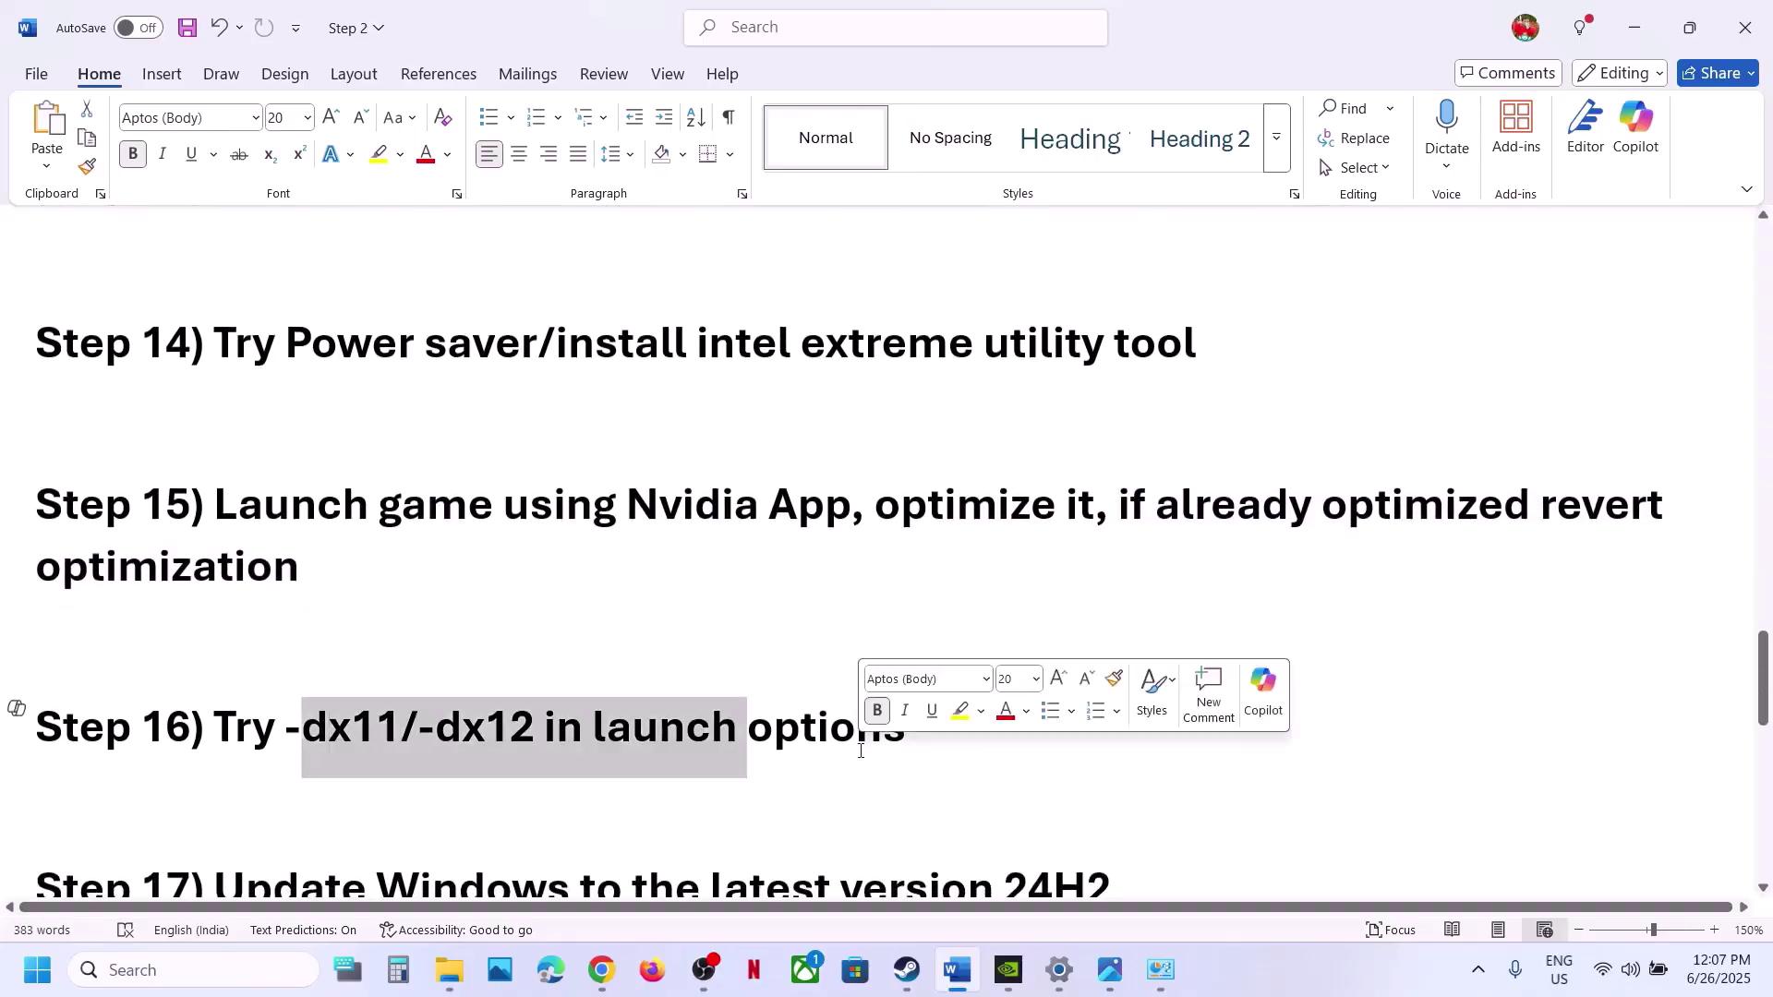
Step: Switch to Steam and set the launch options in the properties of DEATH STRANDING DIRECTOR'S CUT to -dx11
click(891, 994)
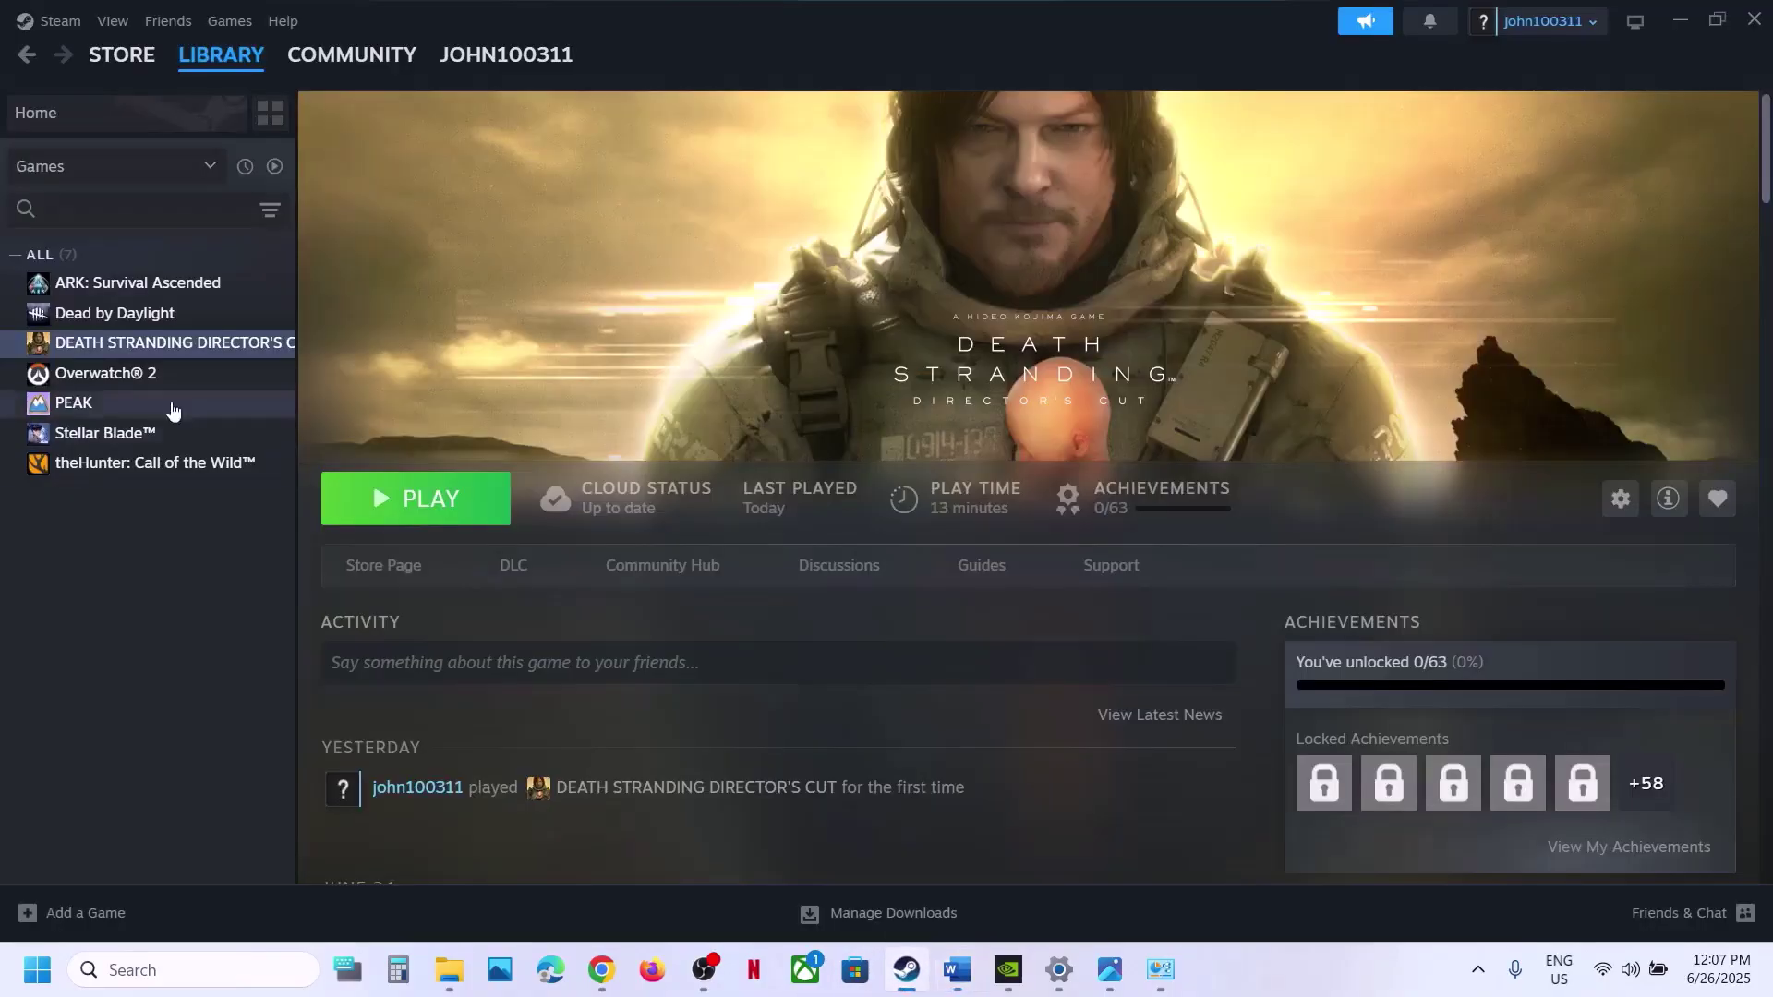
right_click(129, 347)
click(221, 517)
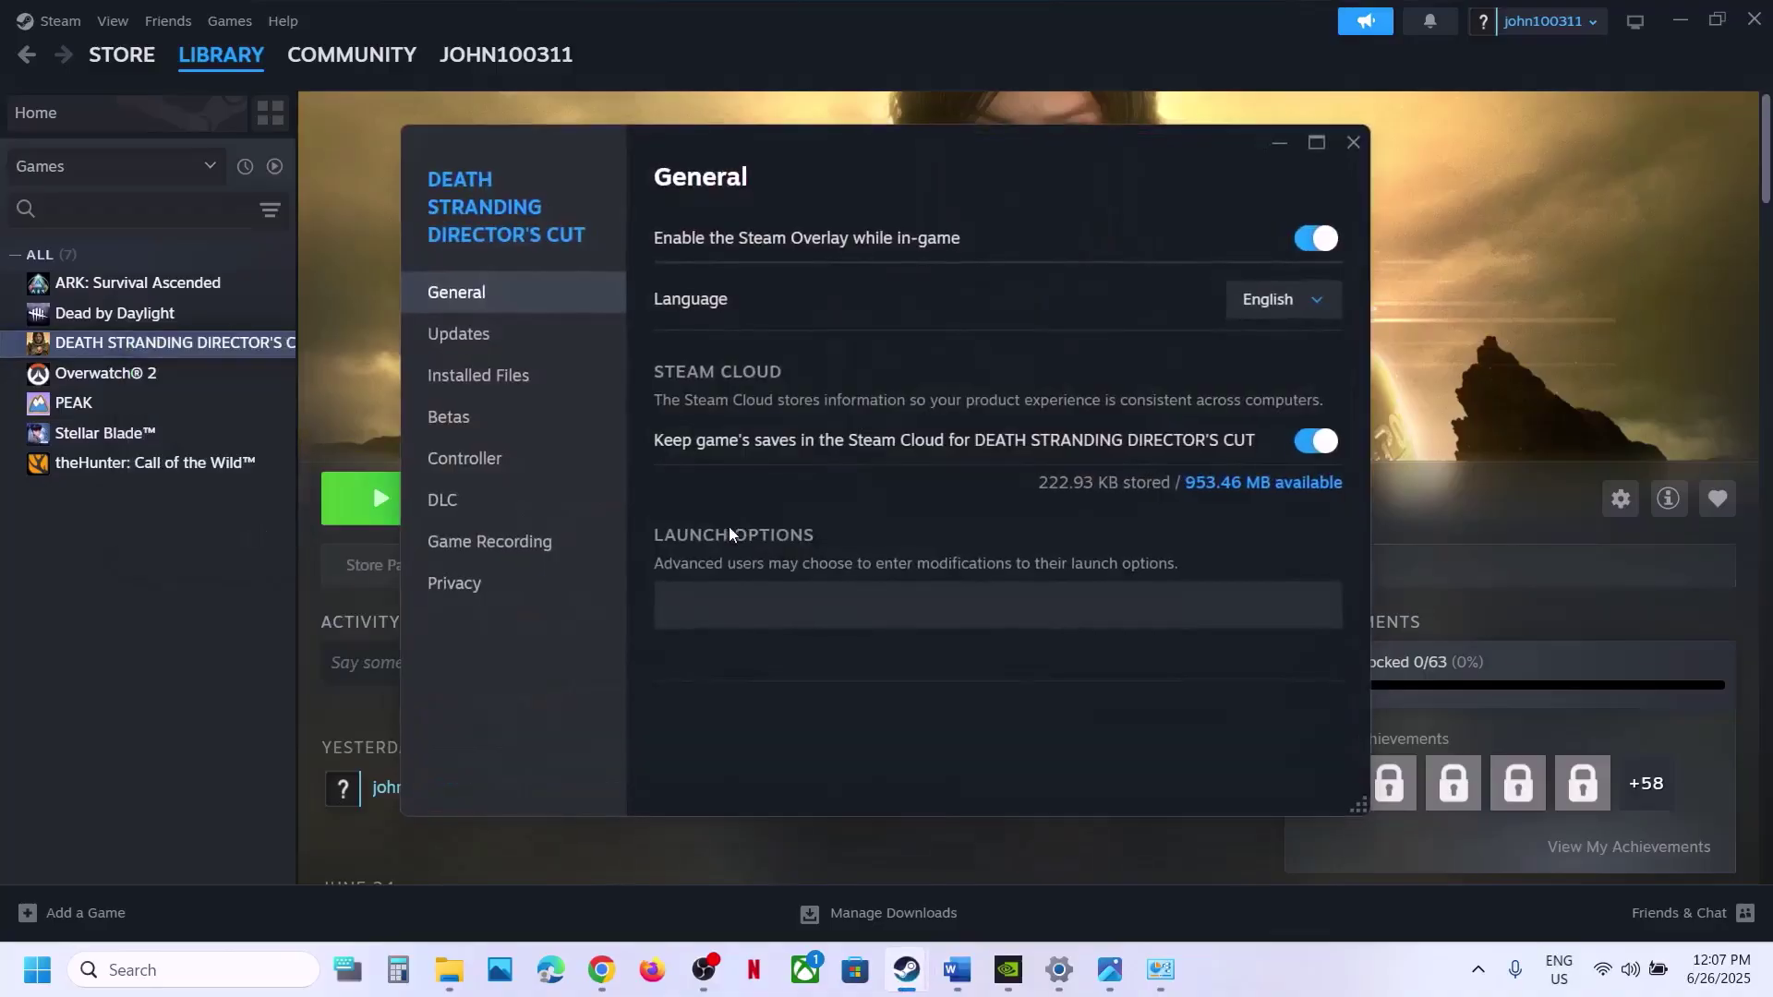
click(750, 604)
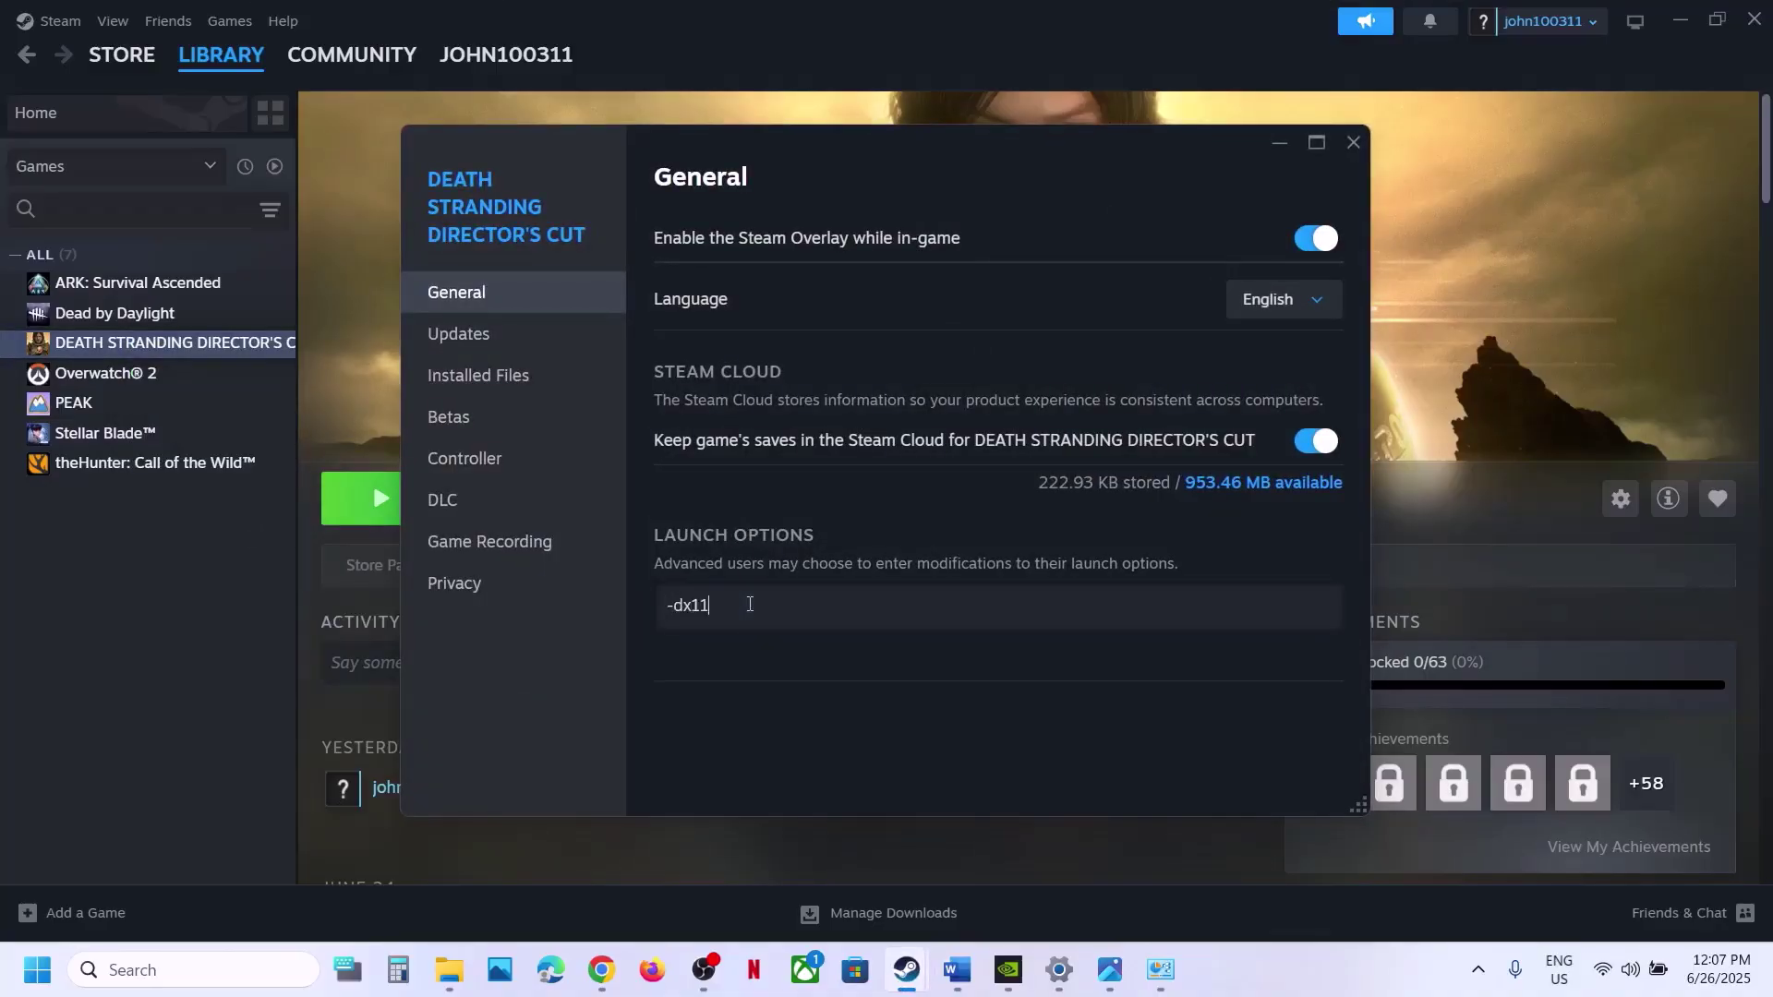
click(893, 707)
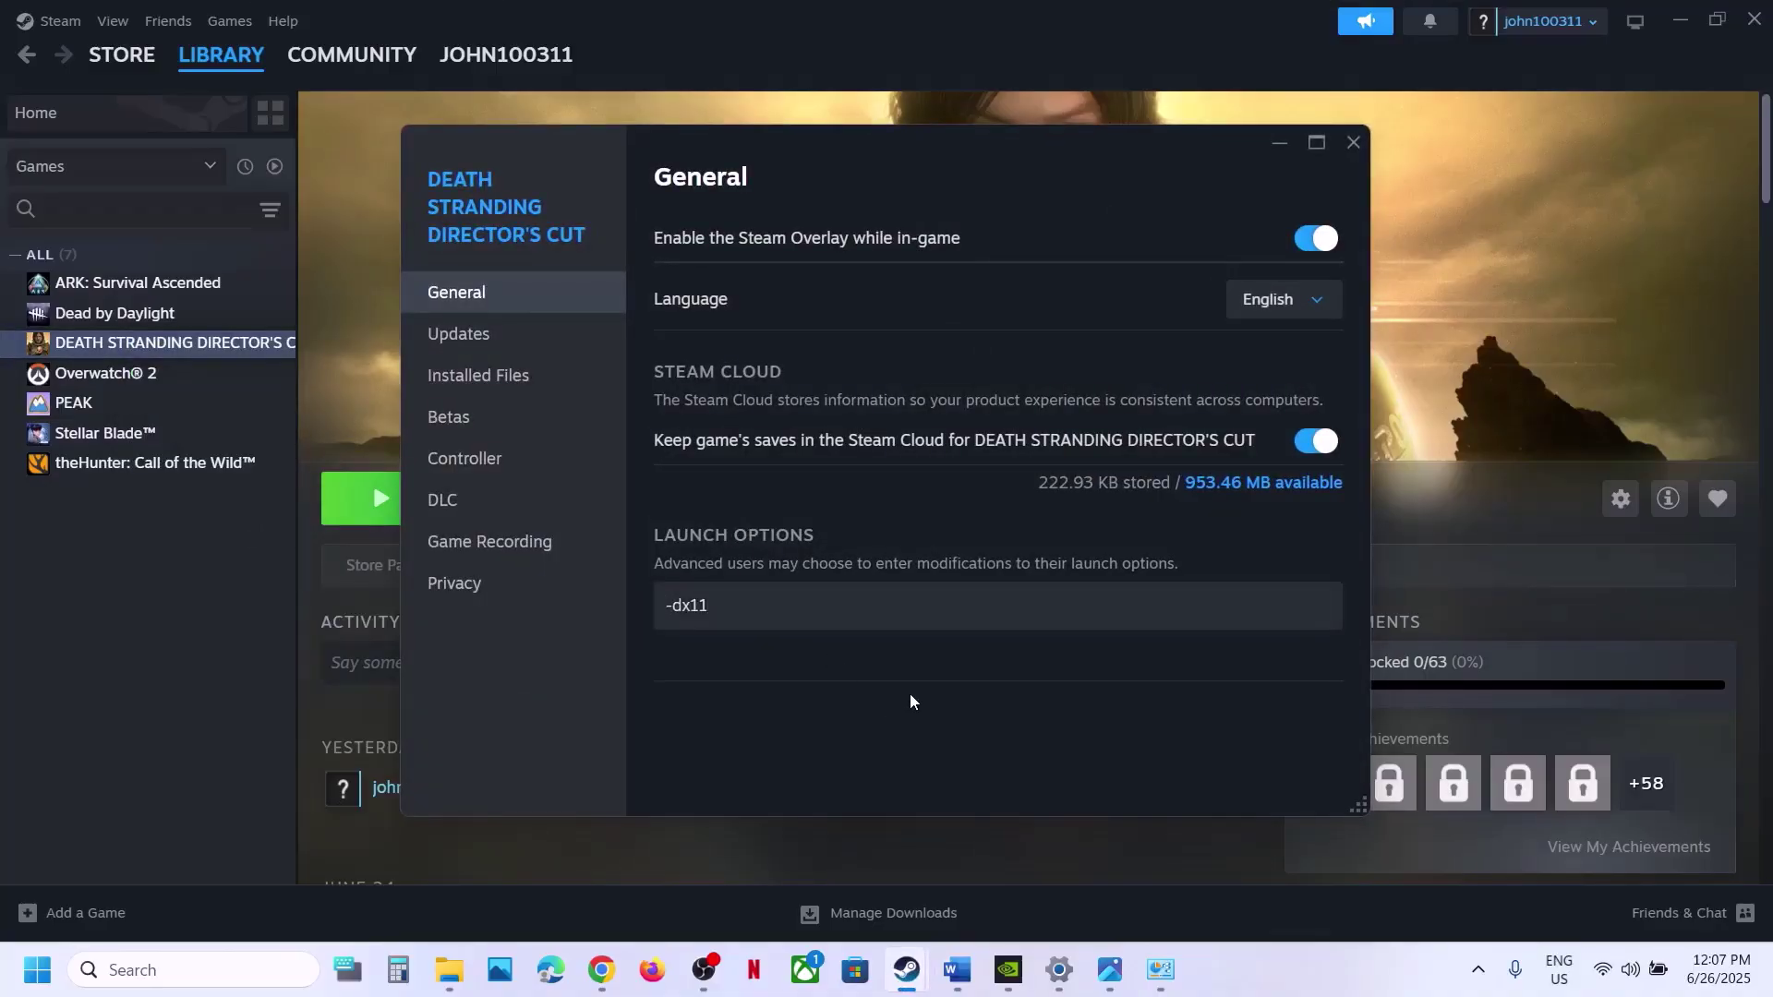
Step: Clear the game's launch options and close its properties
drag(788, 605, 666, 605)
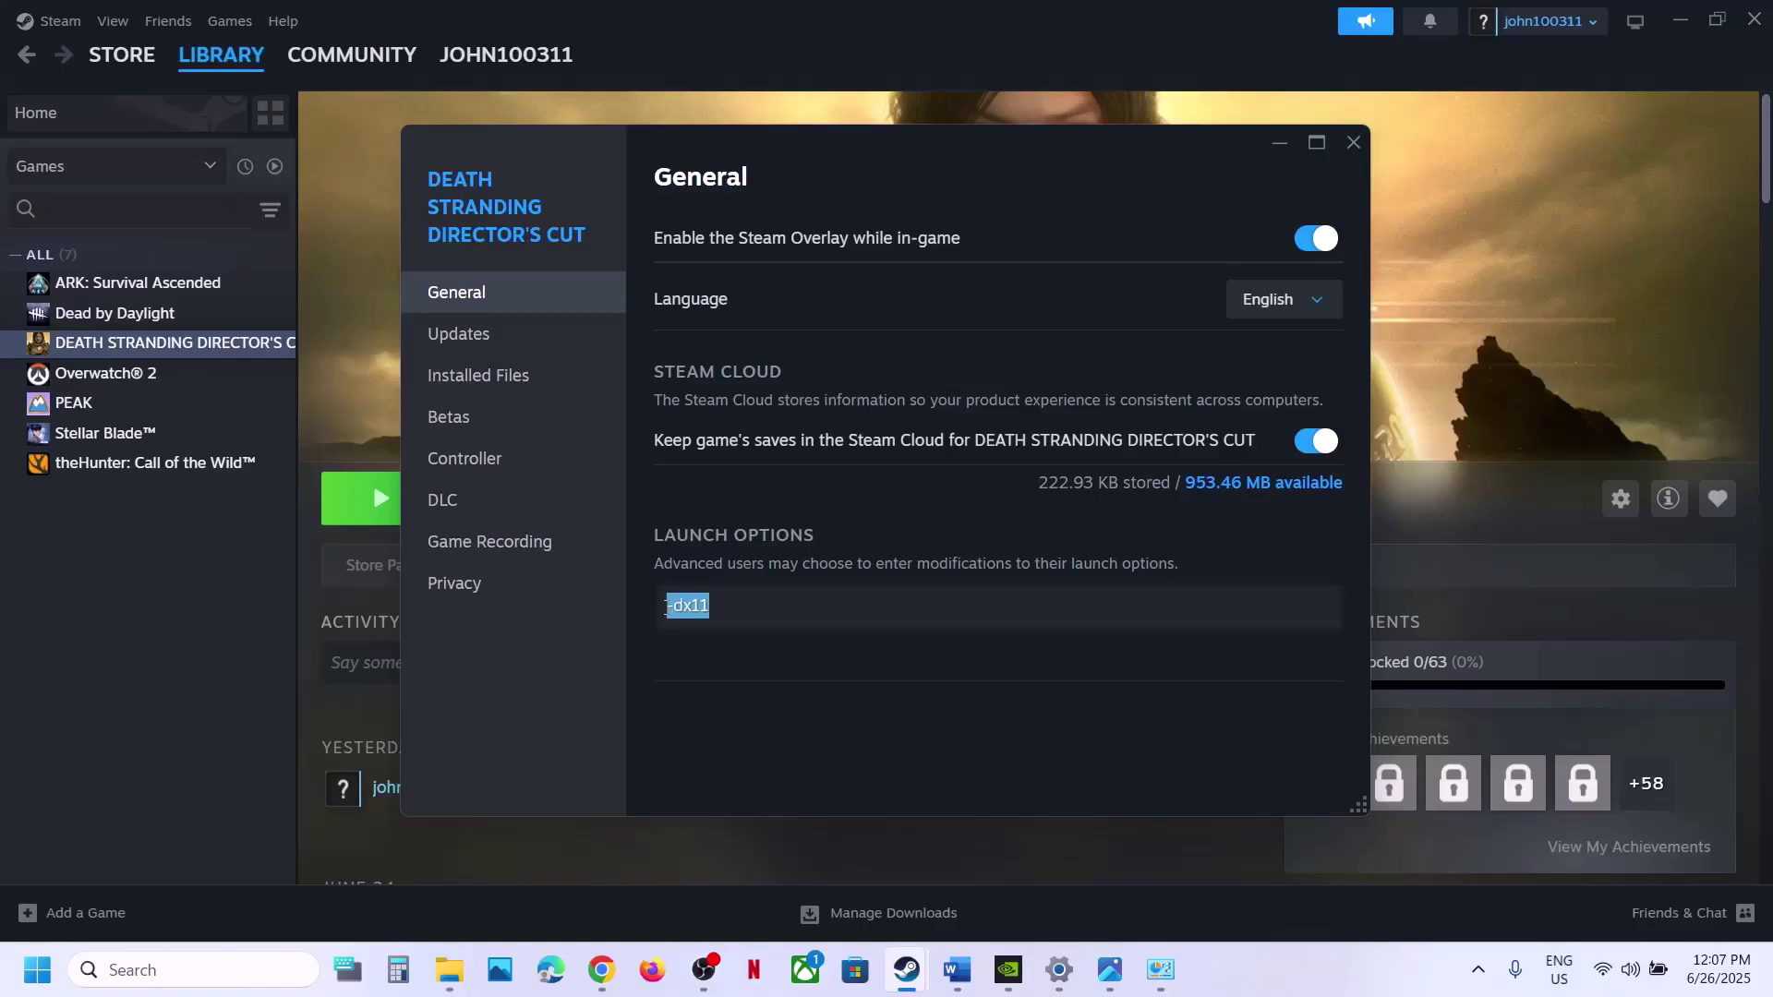
key(BackSpace)
click(854, 713)
drag(768, 608, 669, 615)
key(BackSpace)
click(1353, 143)
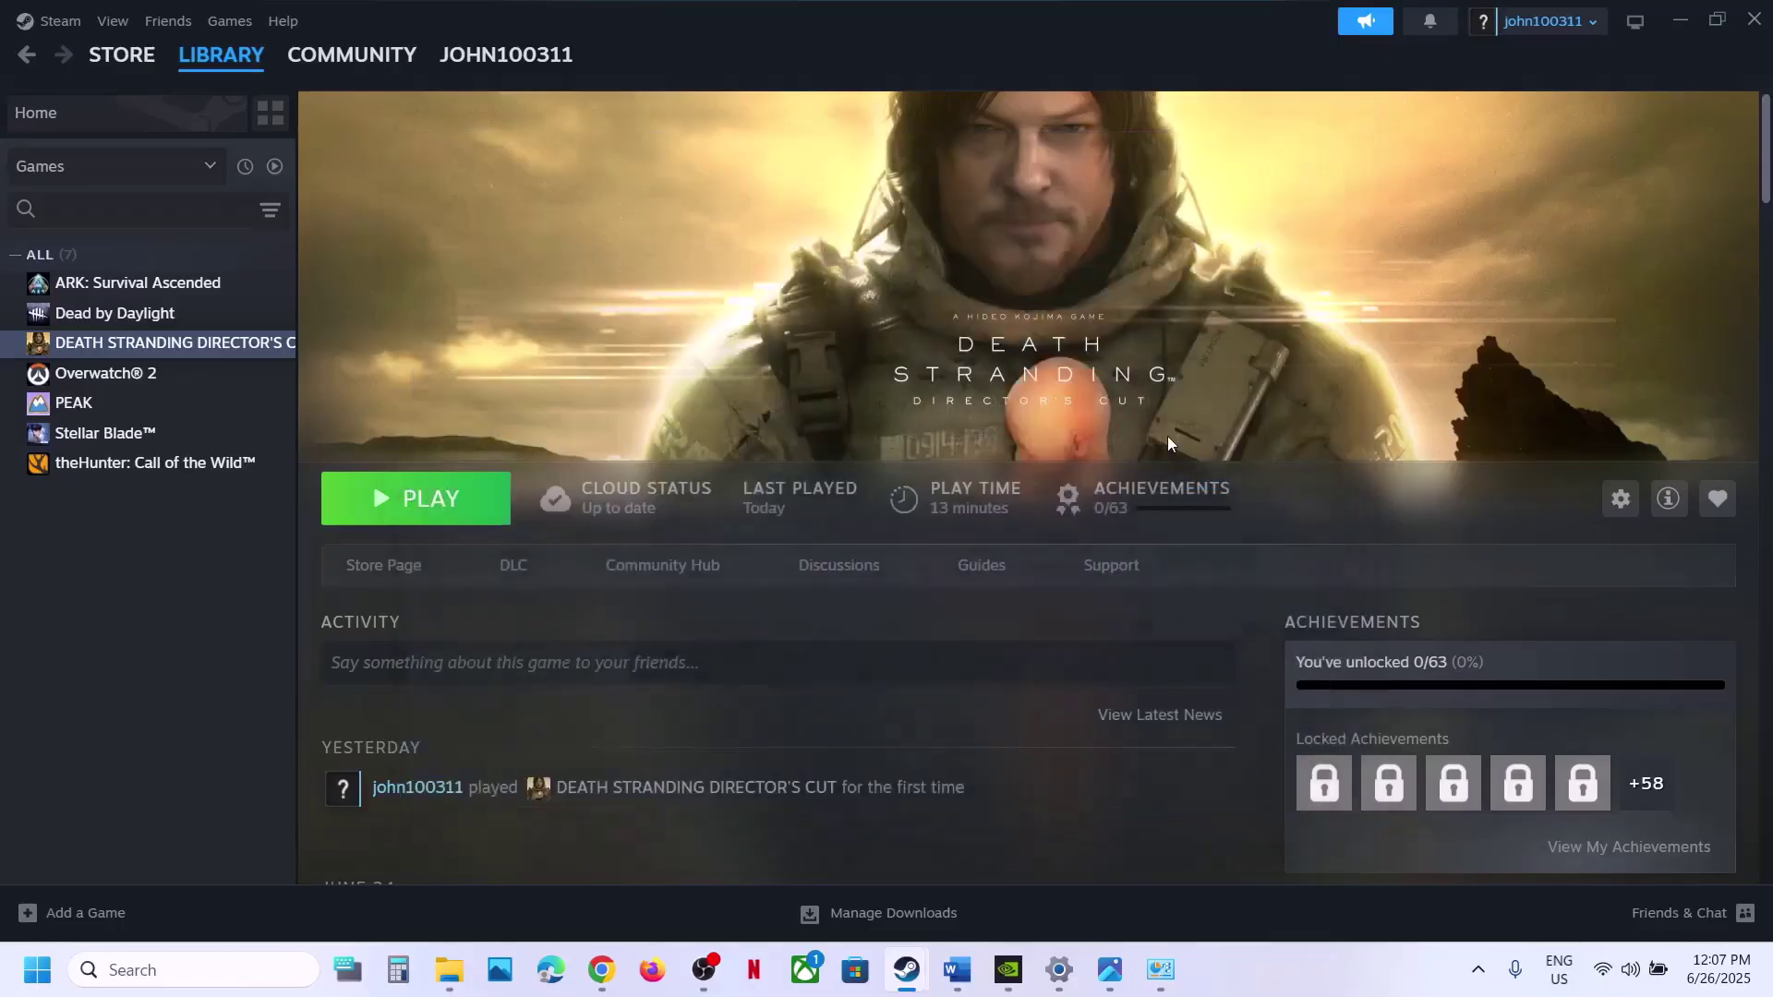
Step: Return to the Word guide and read Step 17 about updating Windows to version 24H2
click(957, 970)
scroll(807, 641, down, 1)
scroll(807, 641, down, 1)
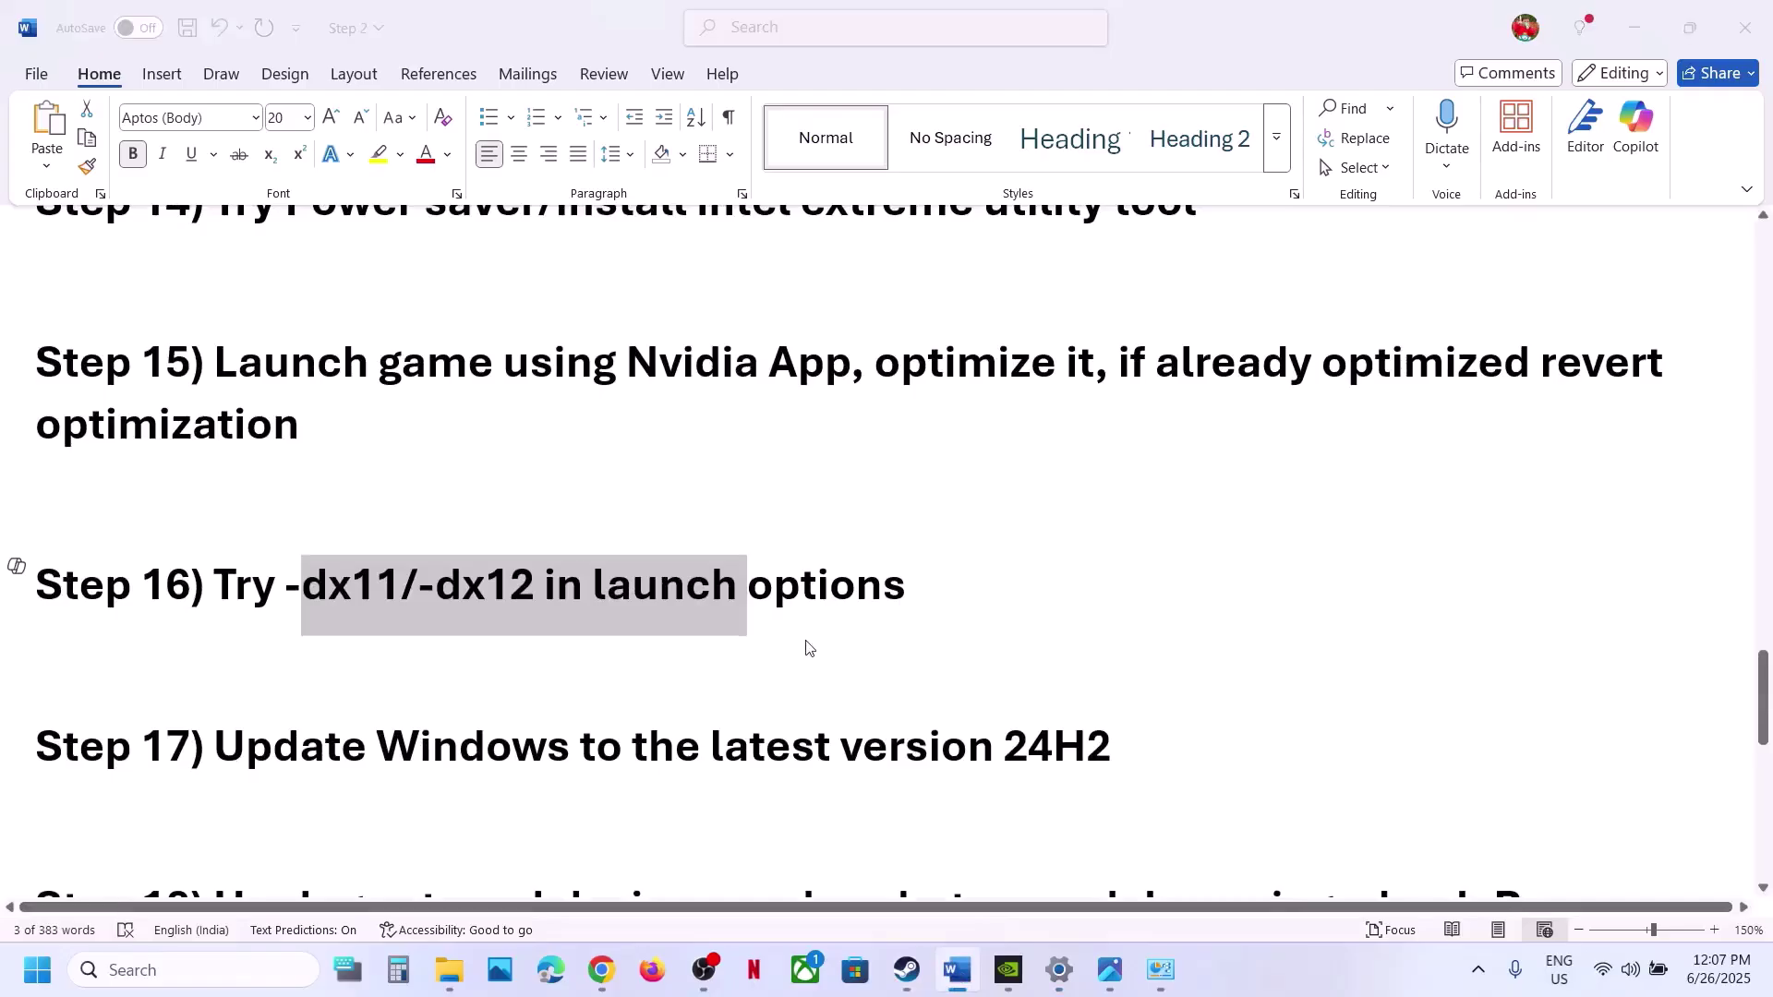
Step: Switch to Windows Settings and check for updates in Windows Update
key(alt+Tab)
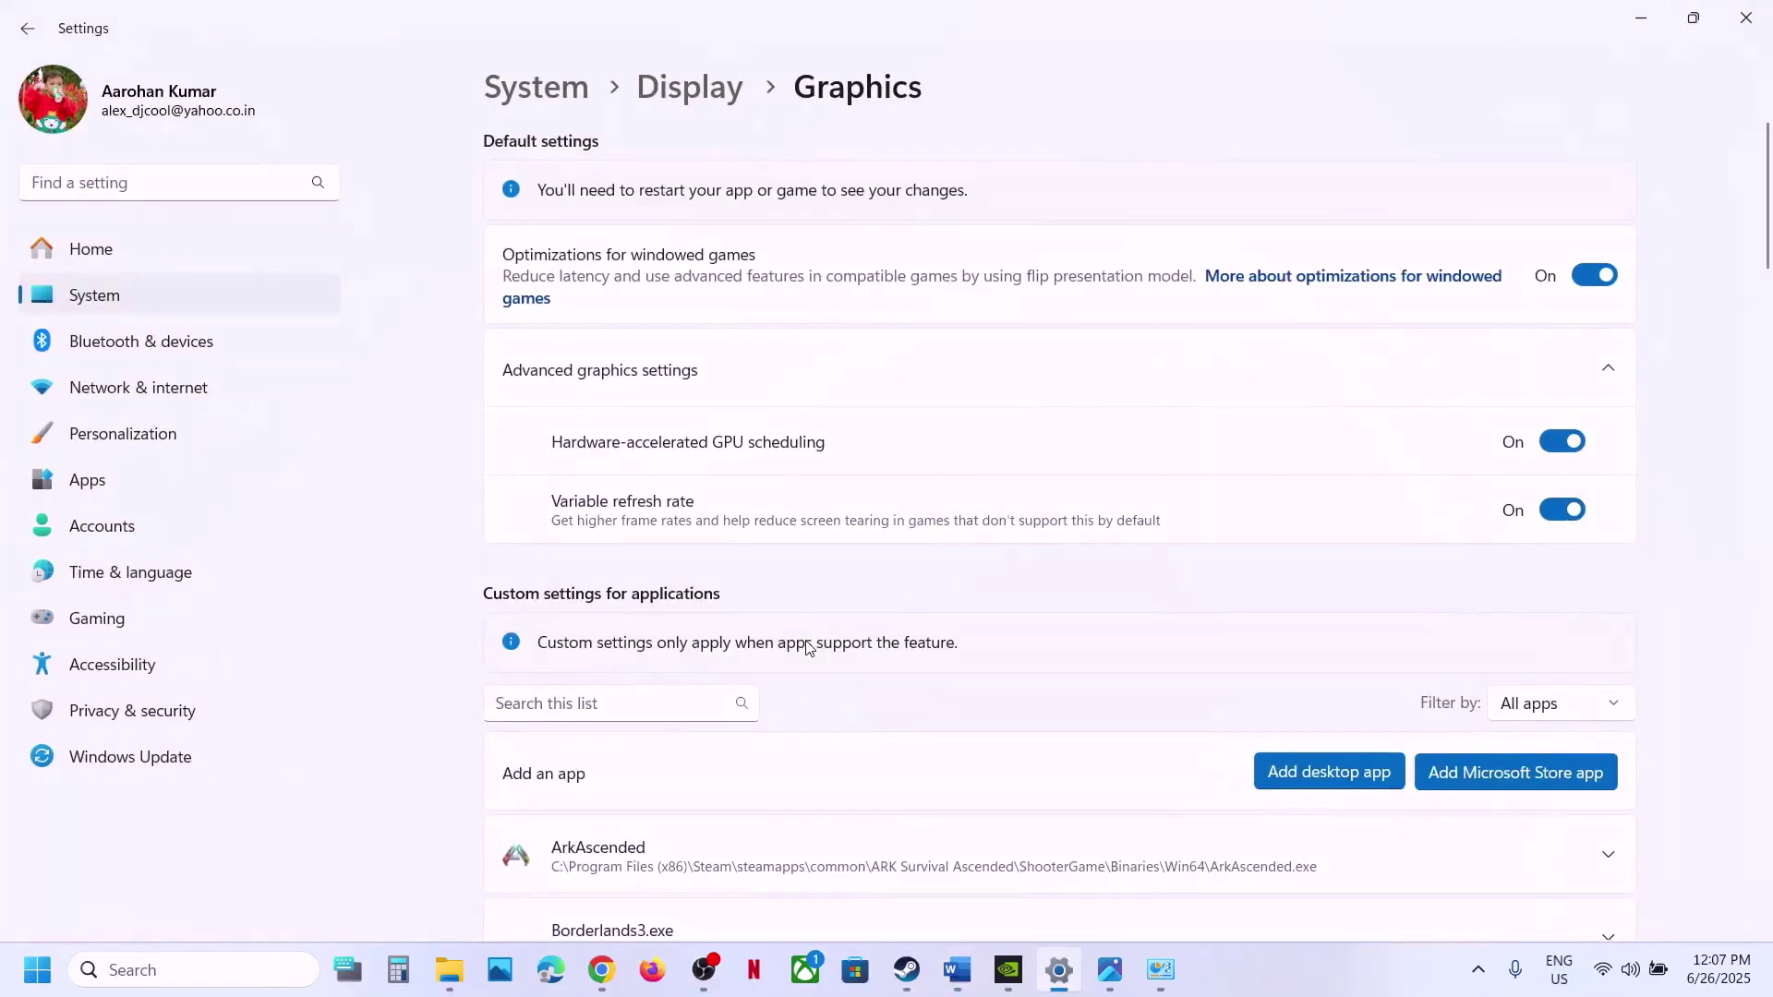
click(169, 759)
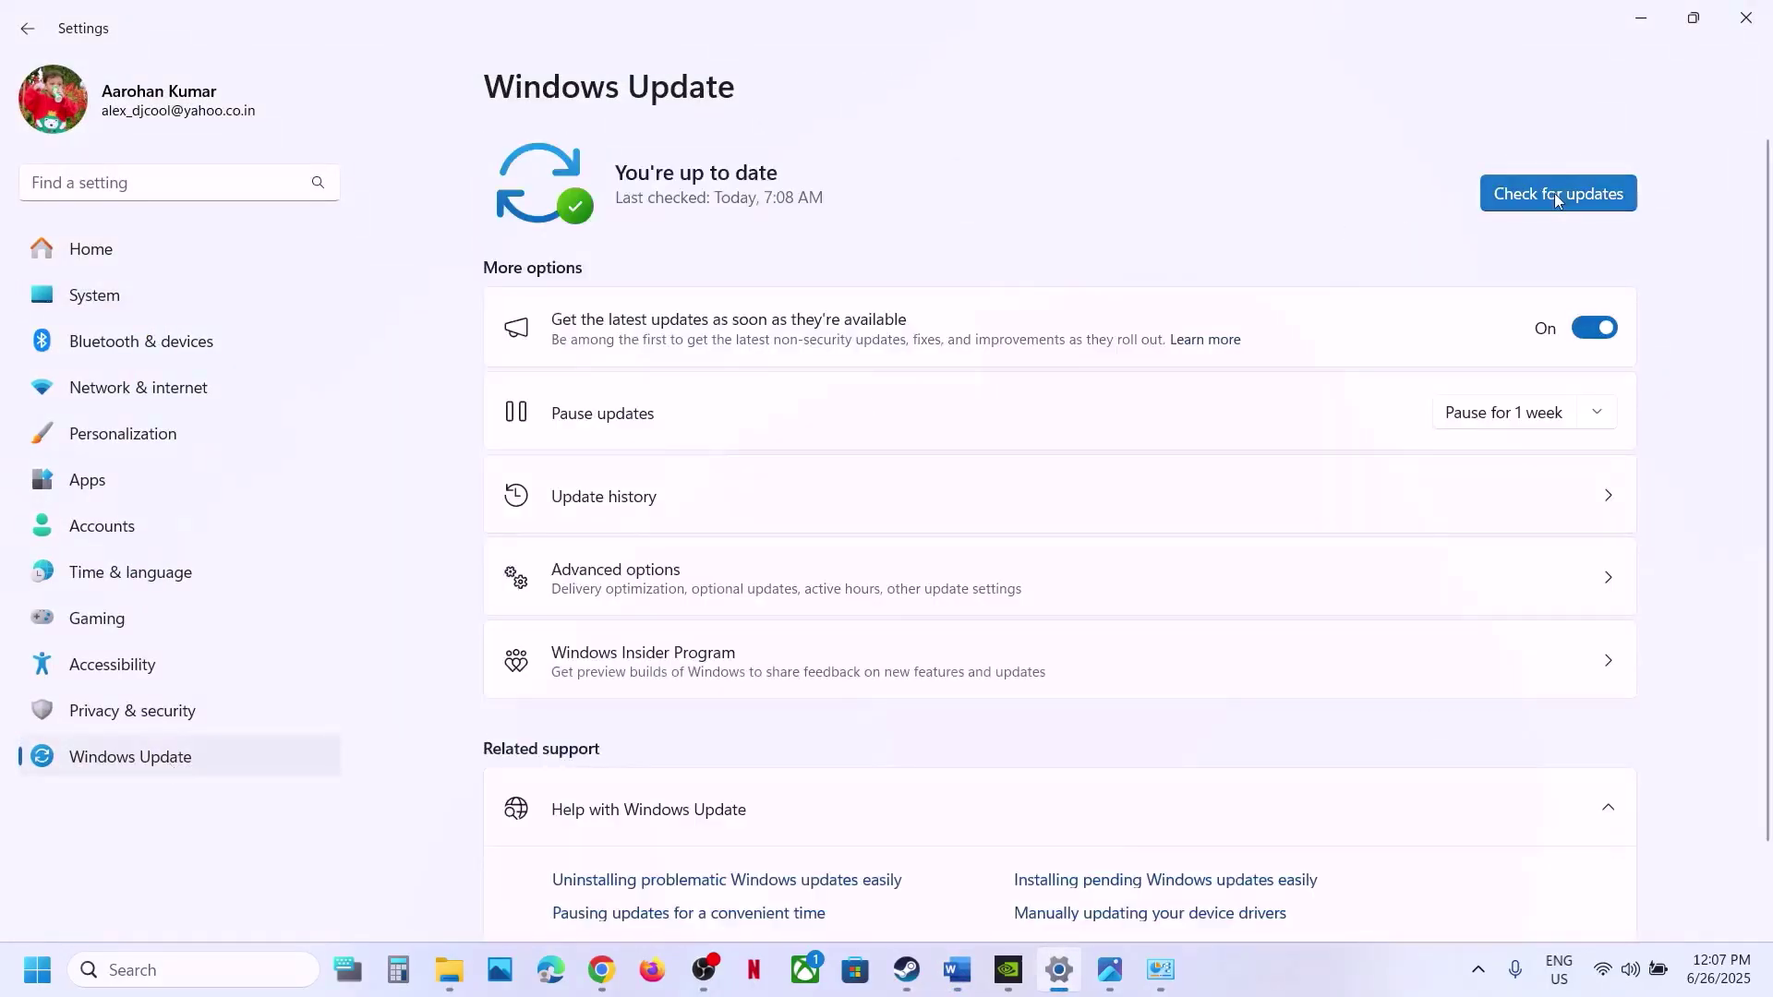
click(1558, 200)
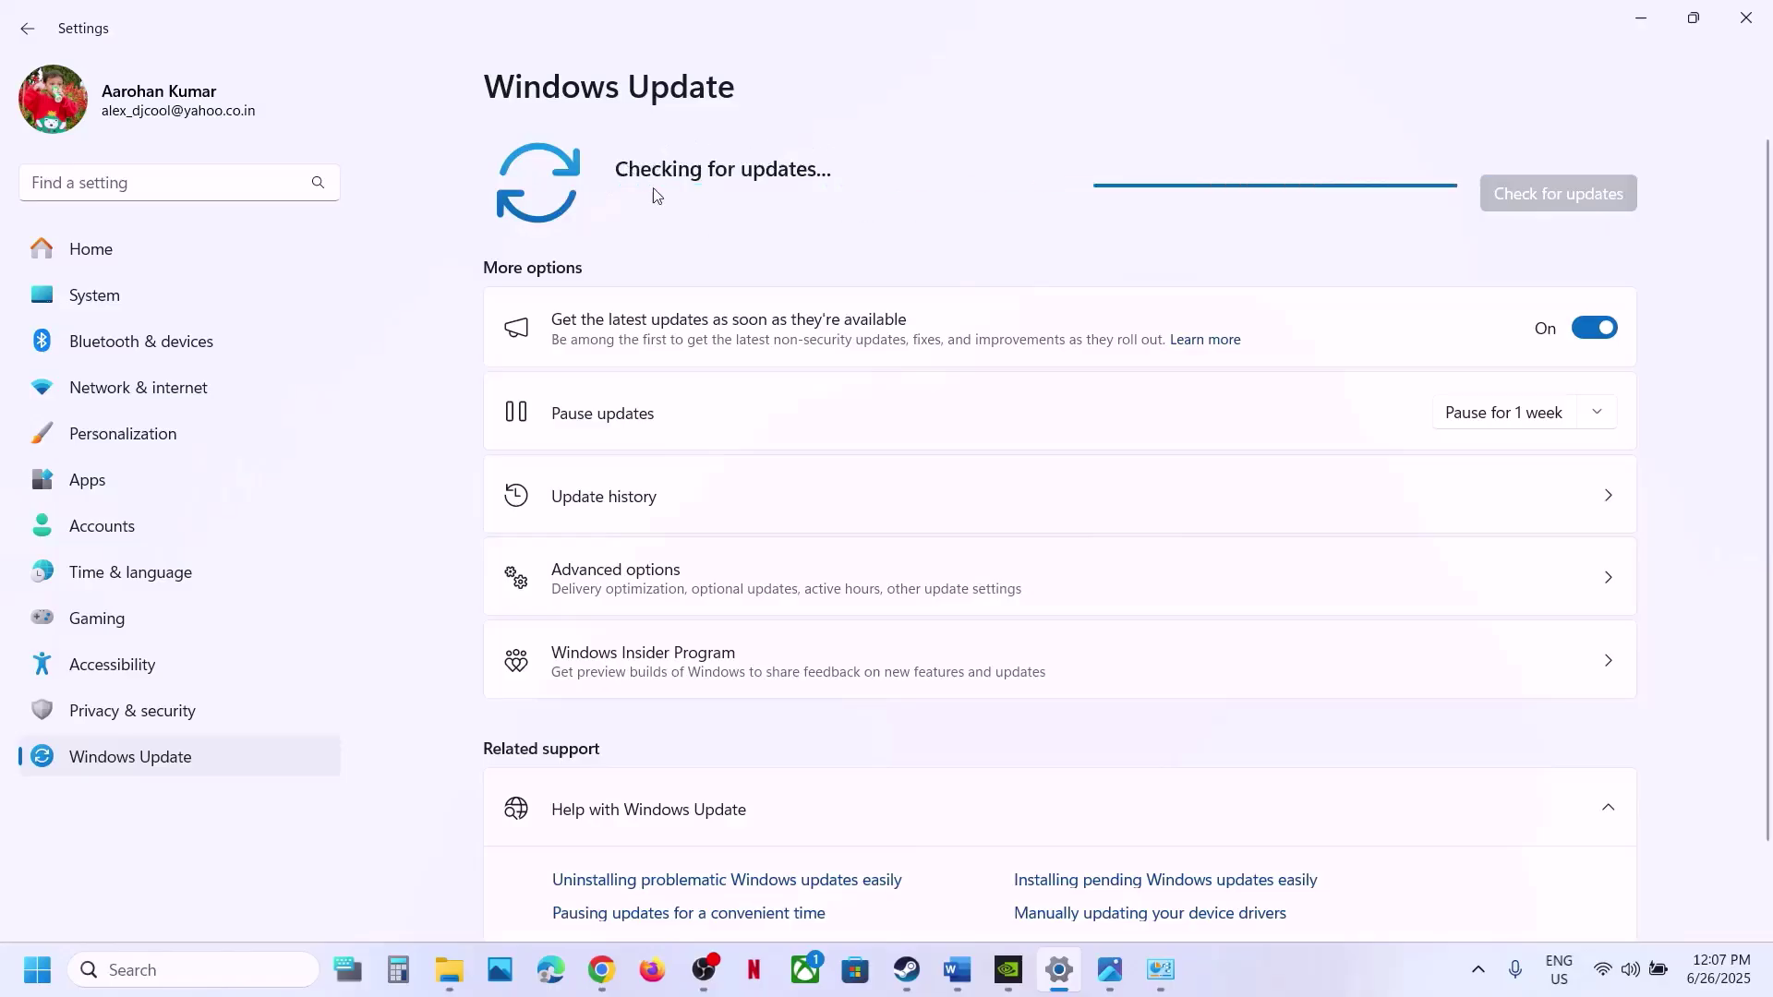
Step: Show the Windows power options including Restart, and leave them without choosing one
click(39, 975)
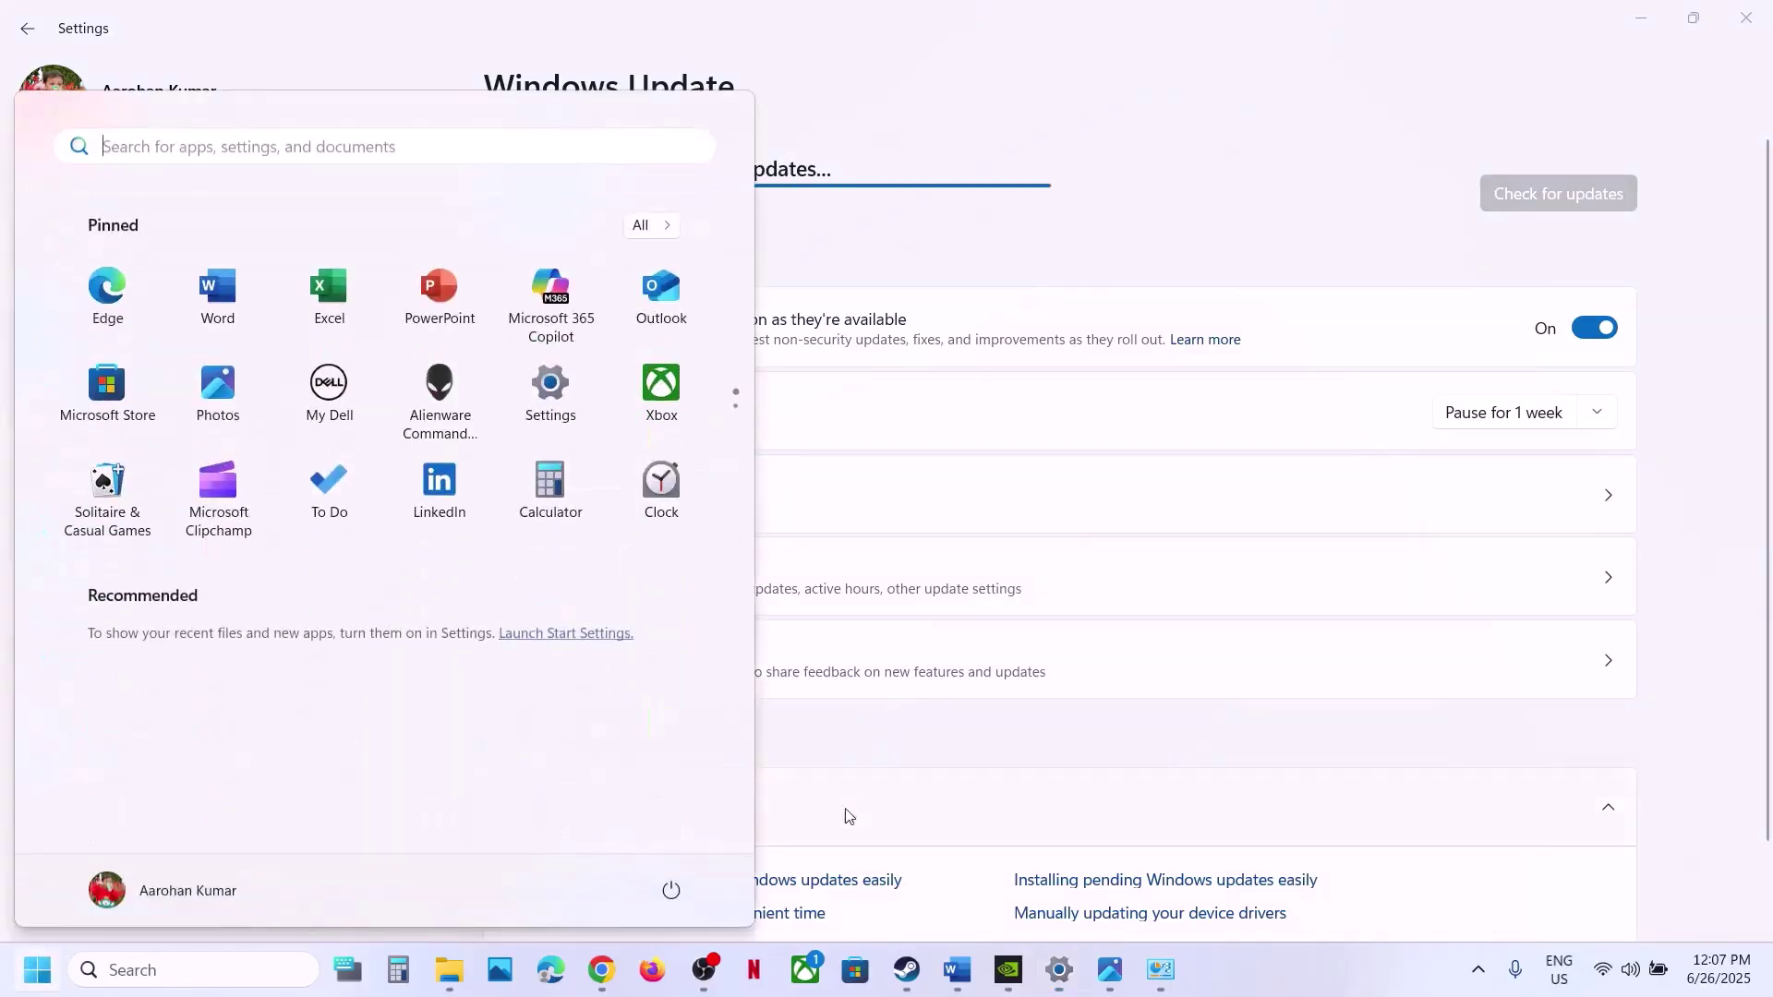
click(673, 886)
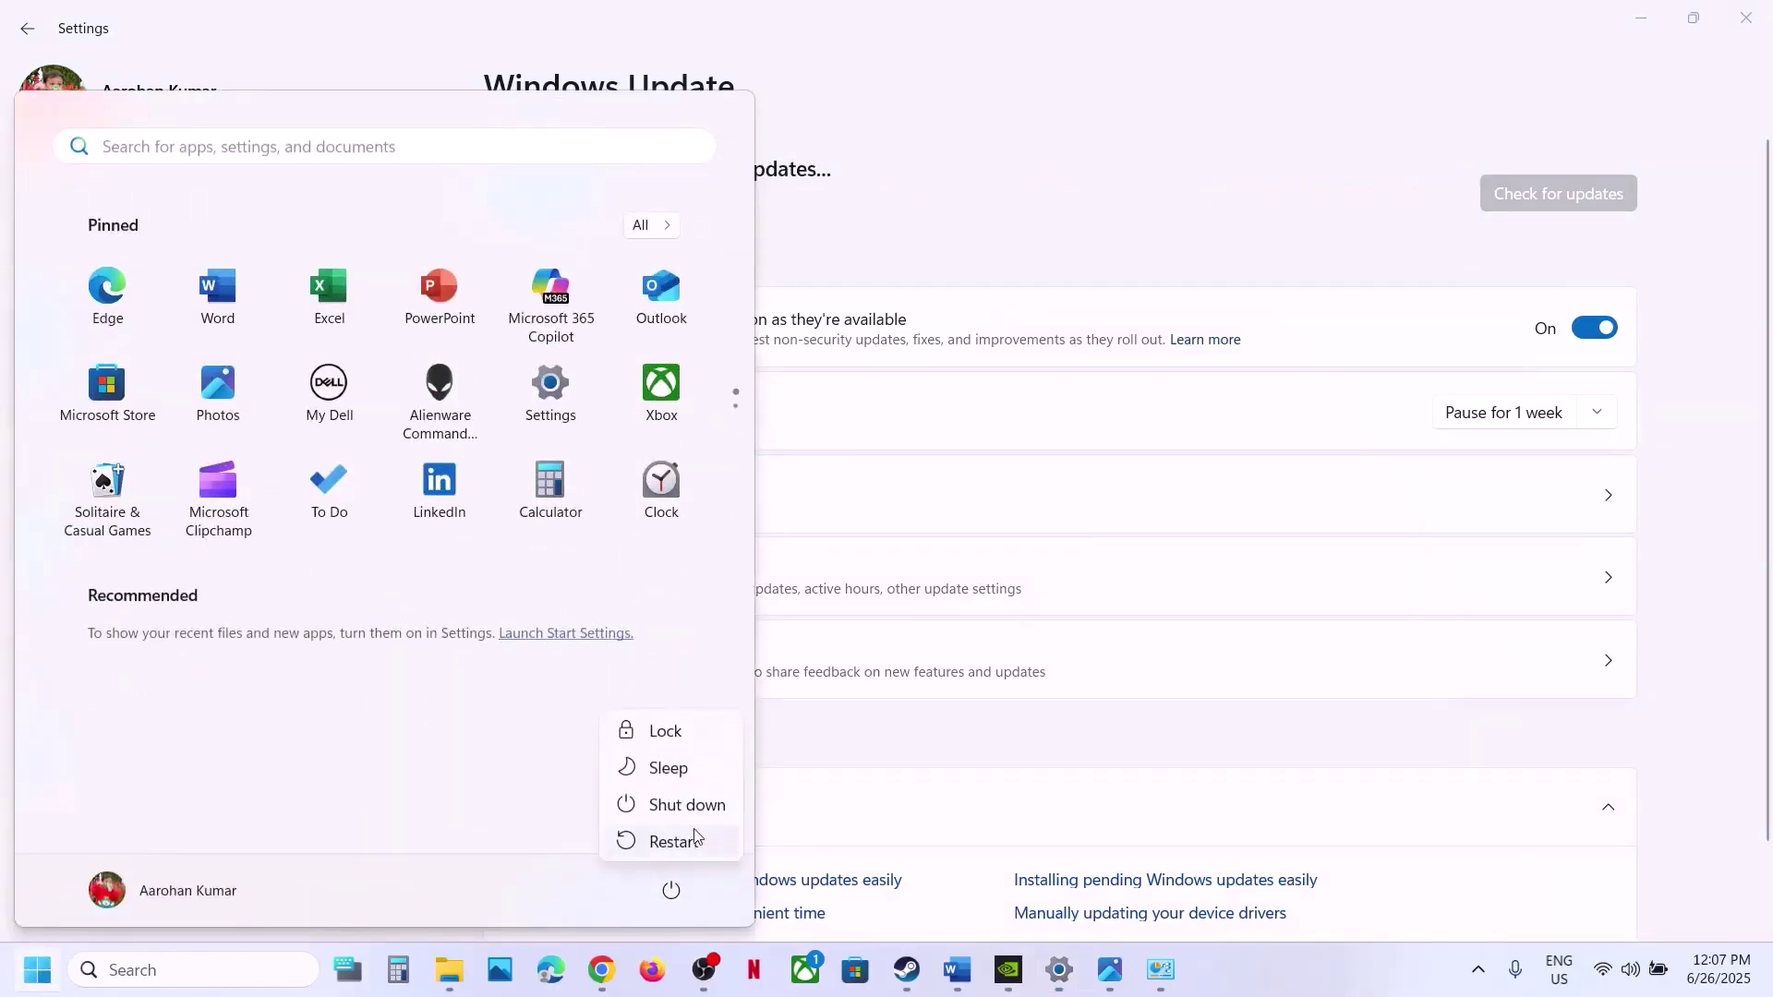
click(904, 970)
Step: Return to the Word guide and read Step 18 about unplugging external devices and disconnecting additional joysticks or controllers
click(958, 970)
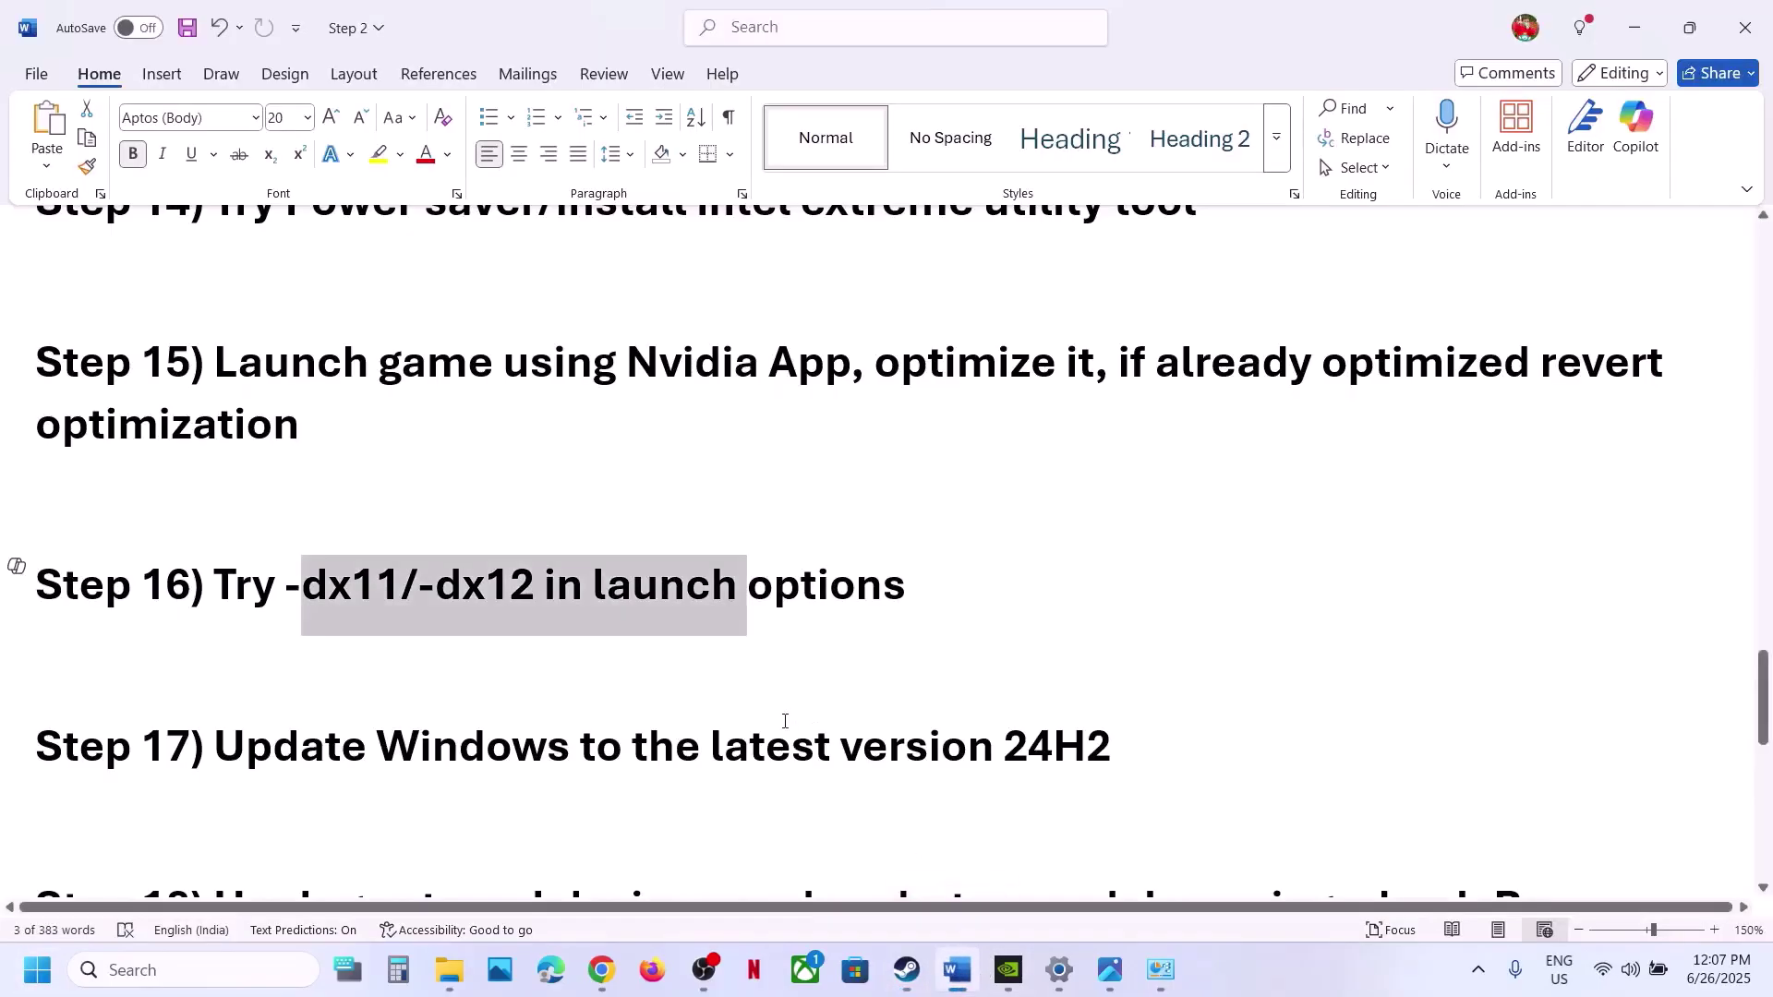
scroll(785, 721, down, 5)
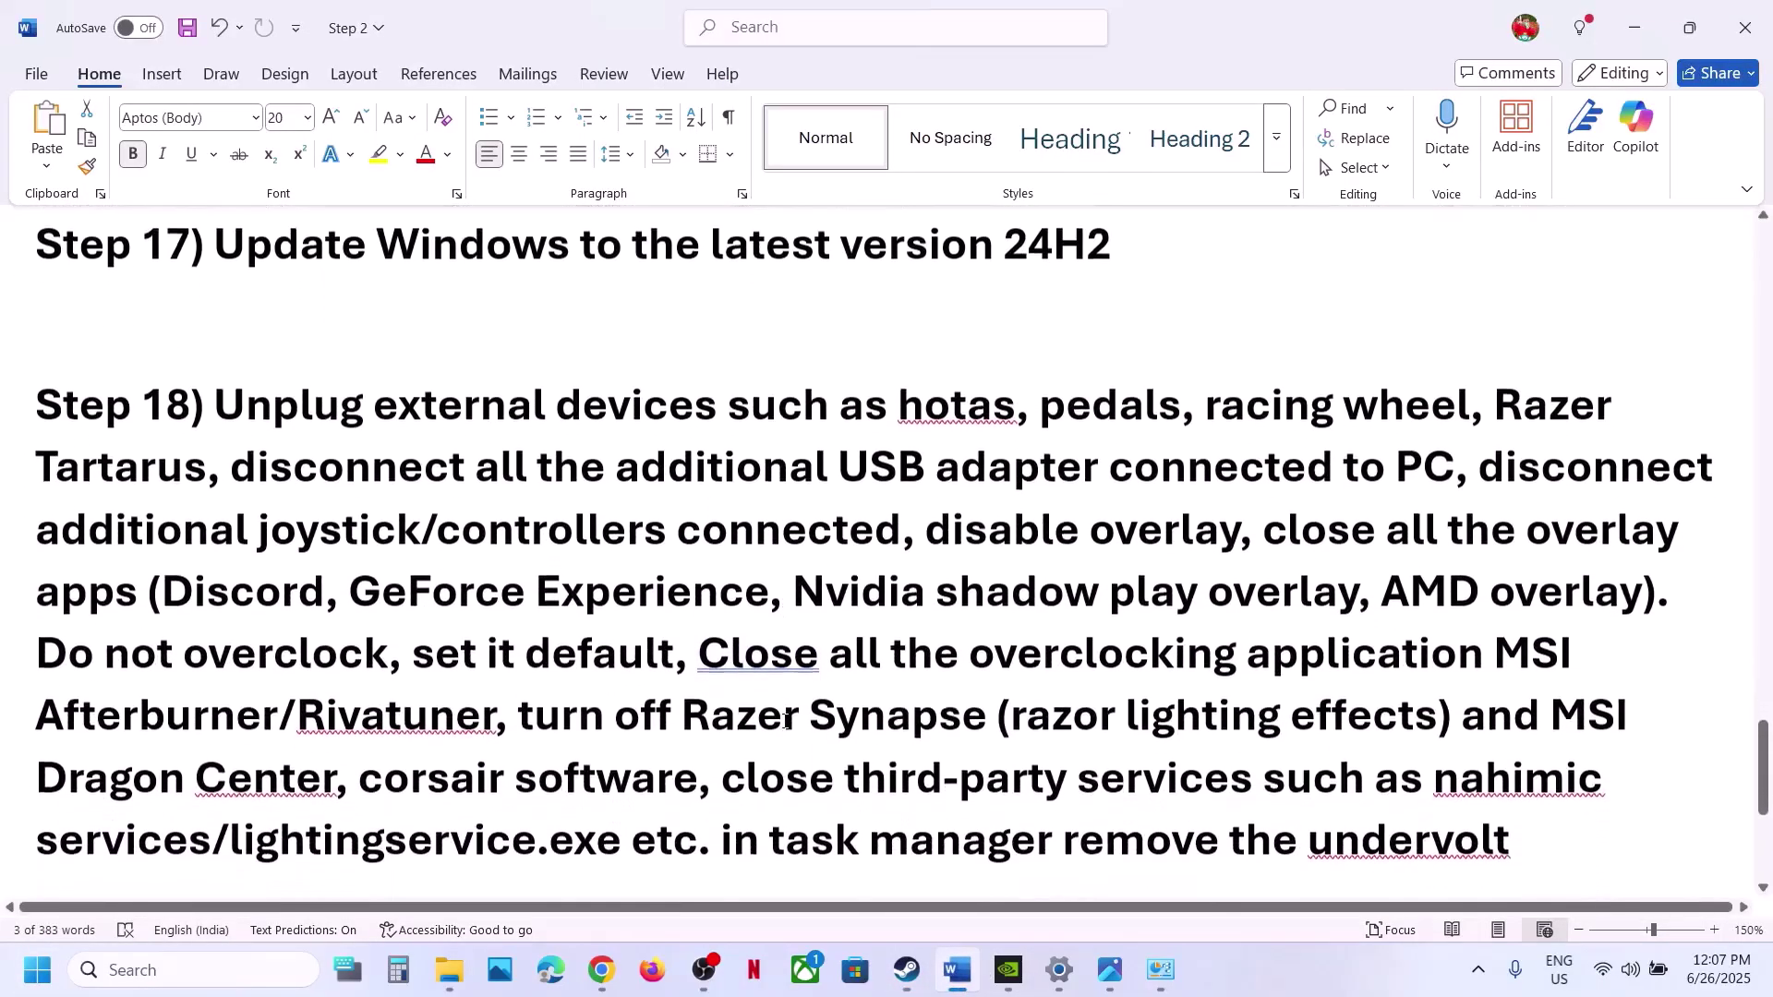
scroll(785, 721, down, 1)
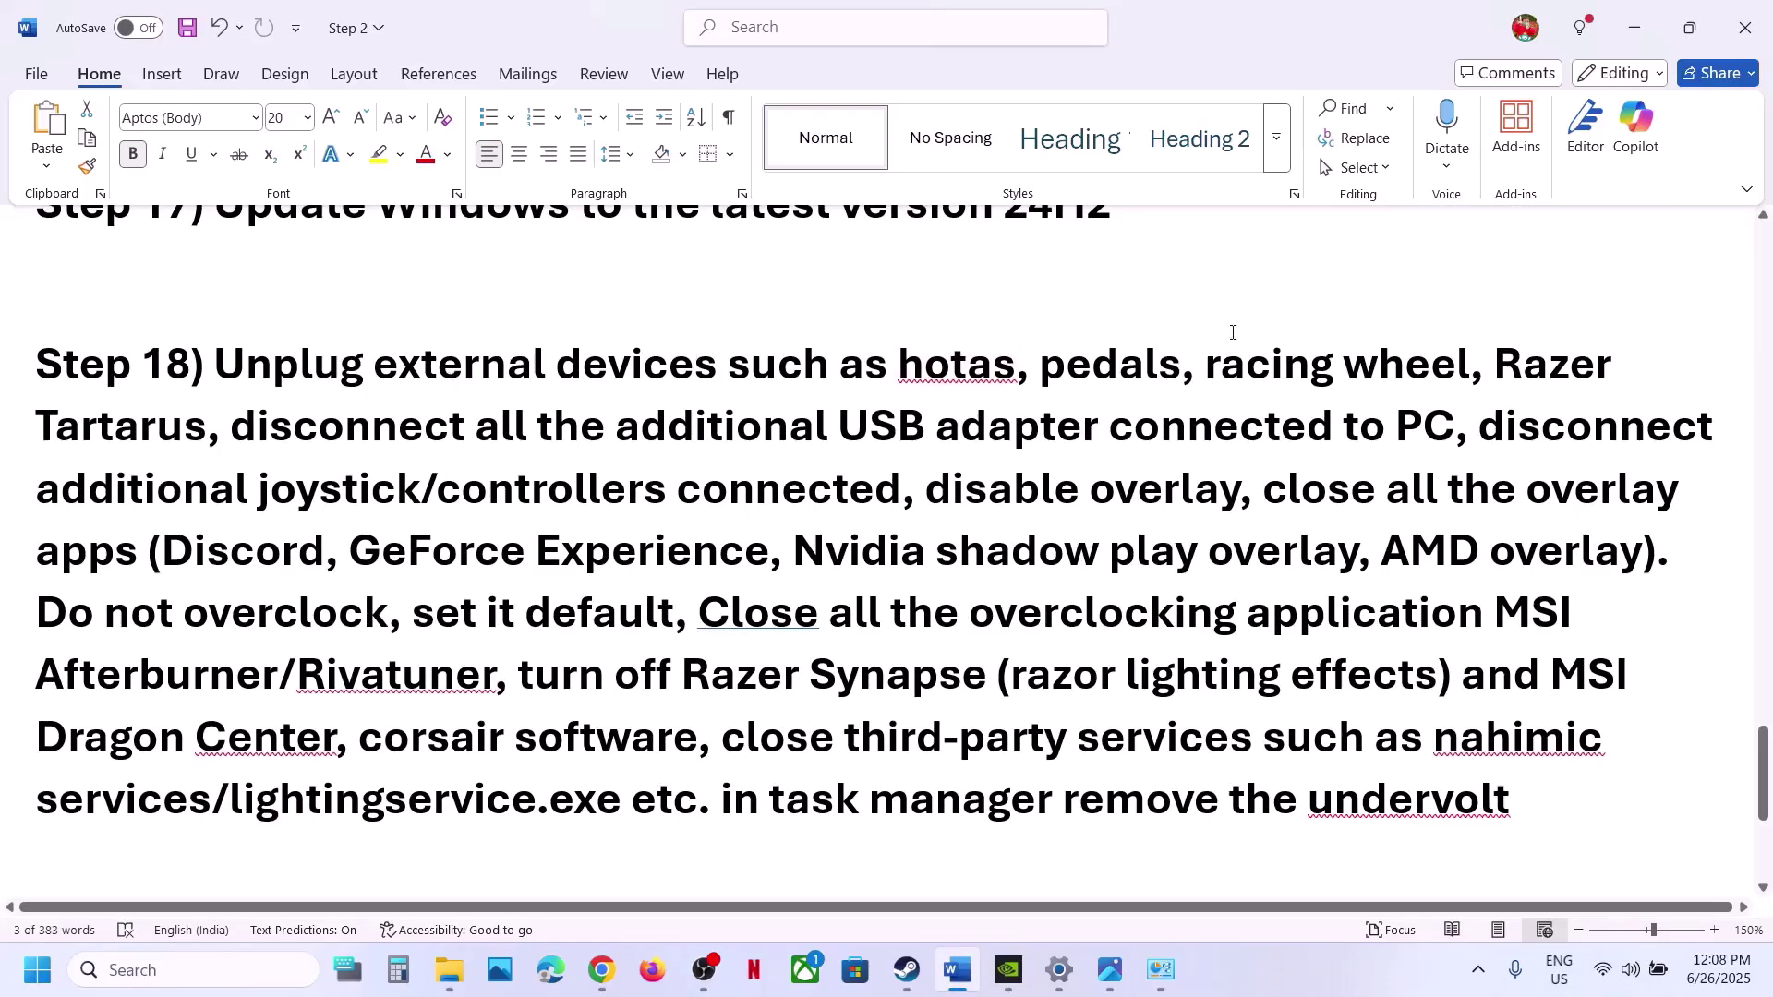
drag(875, 360, 876, 491)
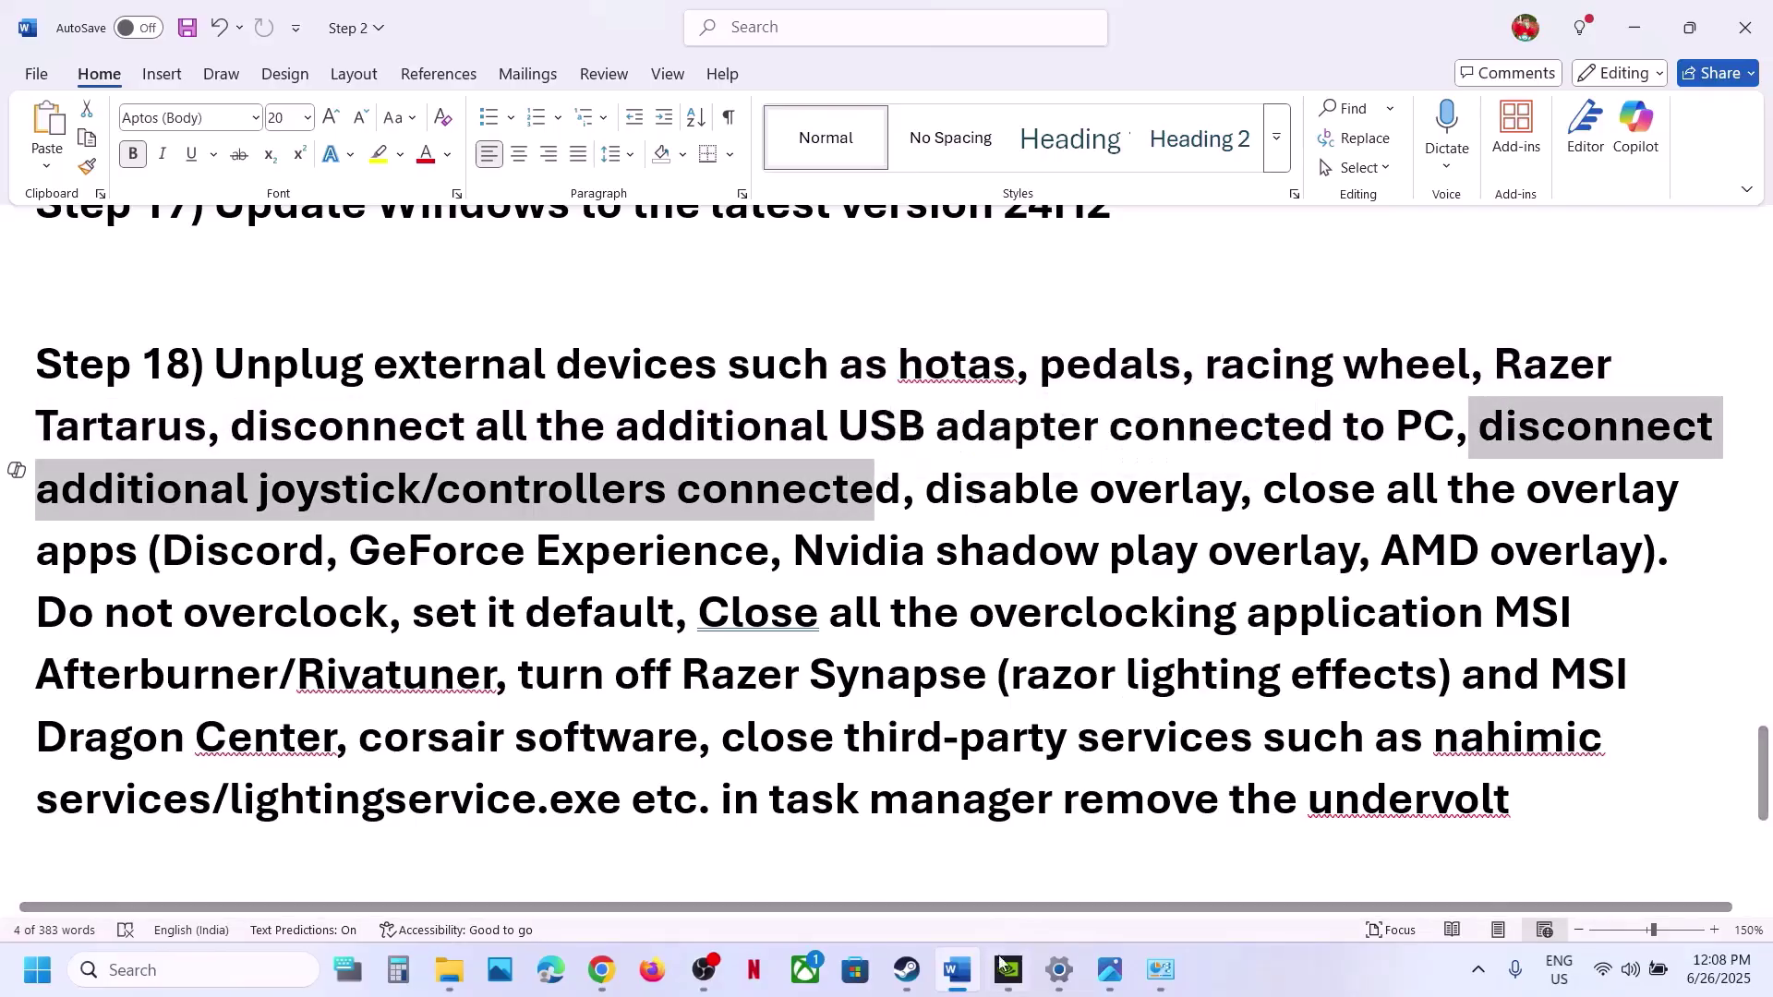
Step: Switch to Steam and disable the in-game Steam Overlay in the properties of DEATH STRANDING DIRECTOR'S CUT
click(914, 979)
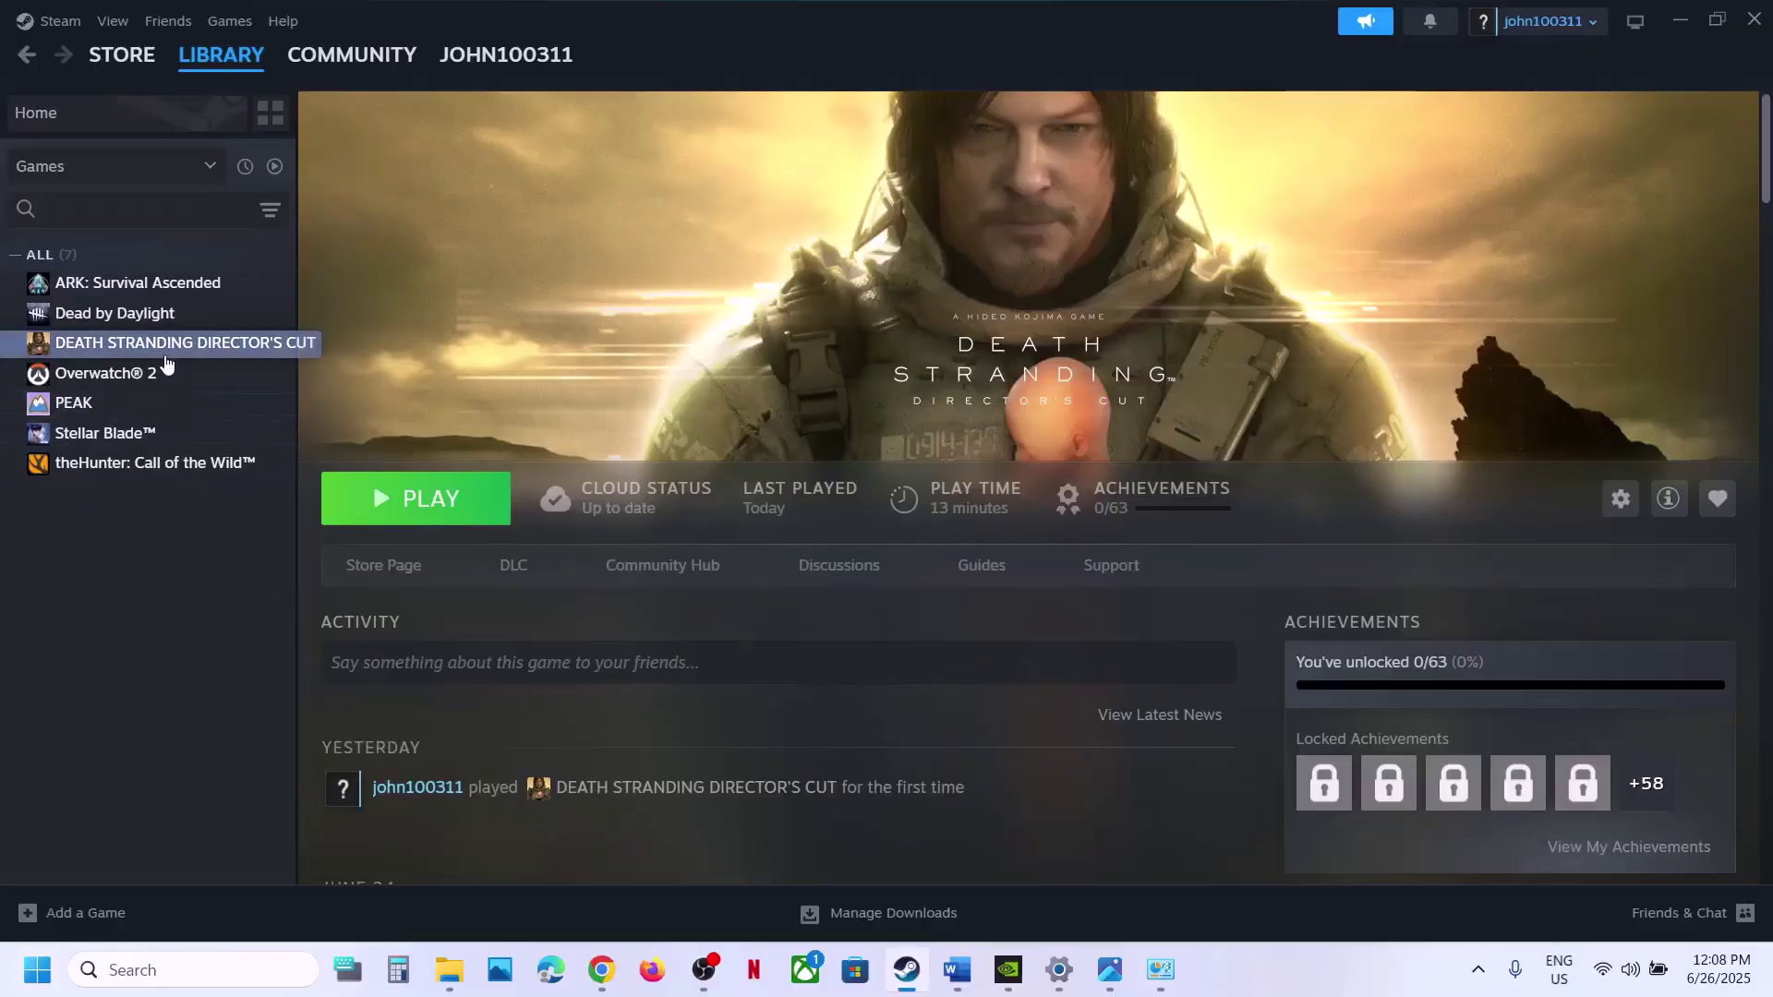
right_click(158, 358)
click(238, 523)
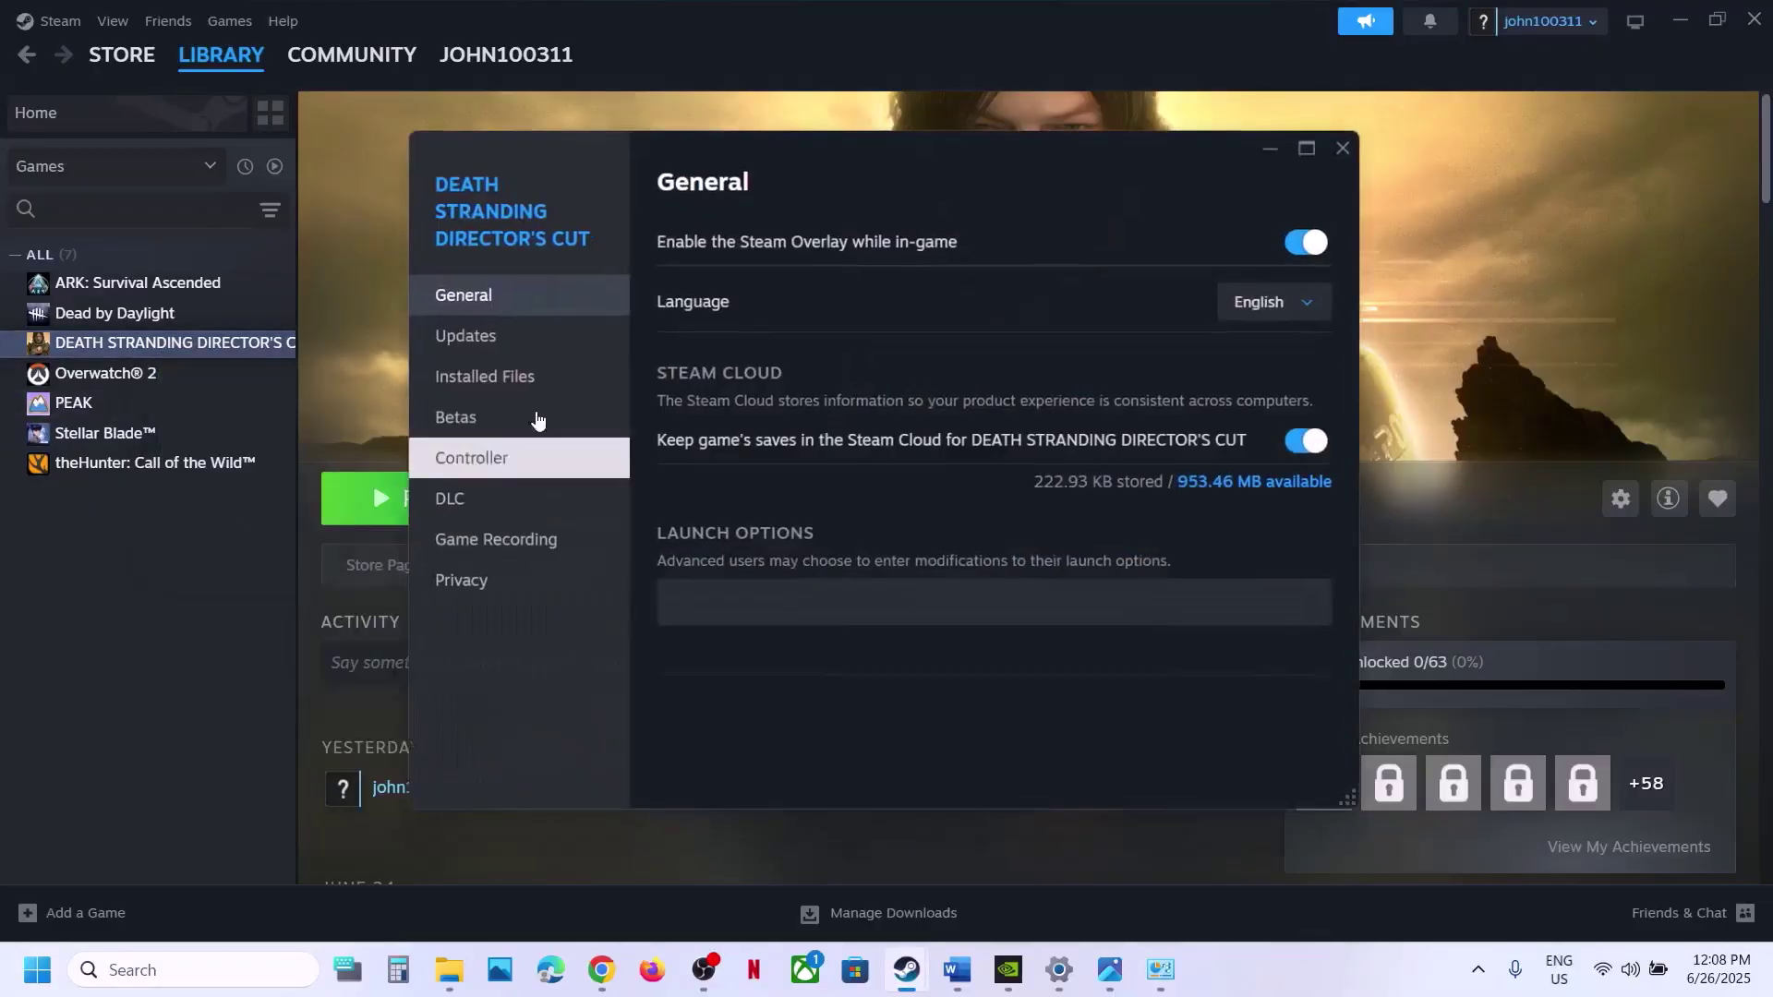
click(1323, 238)
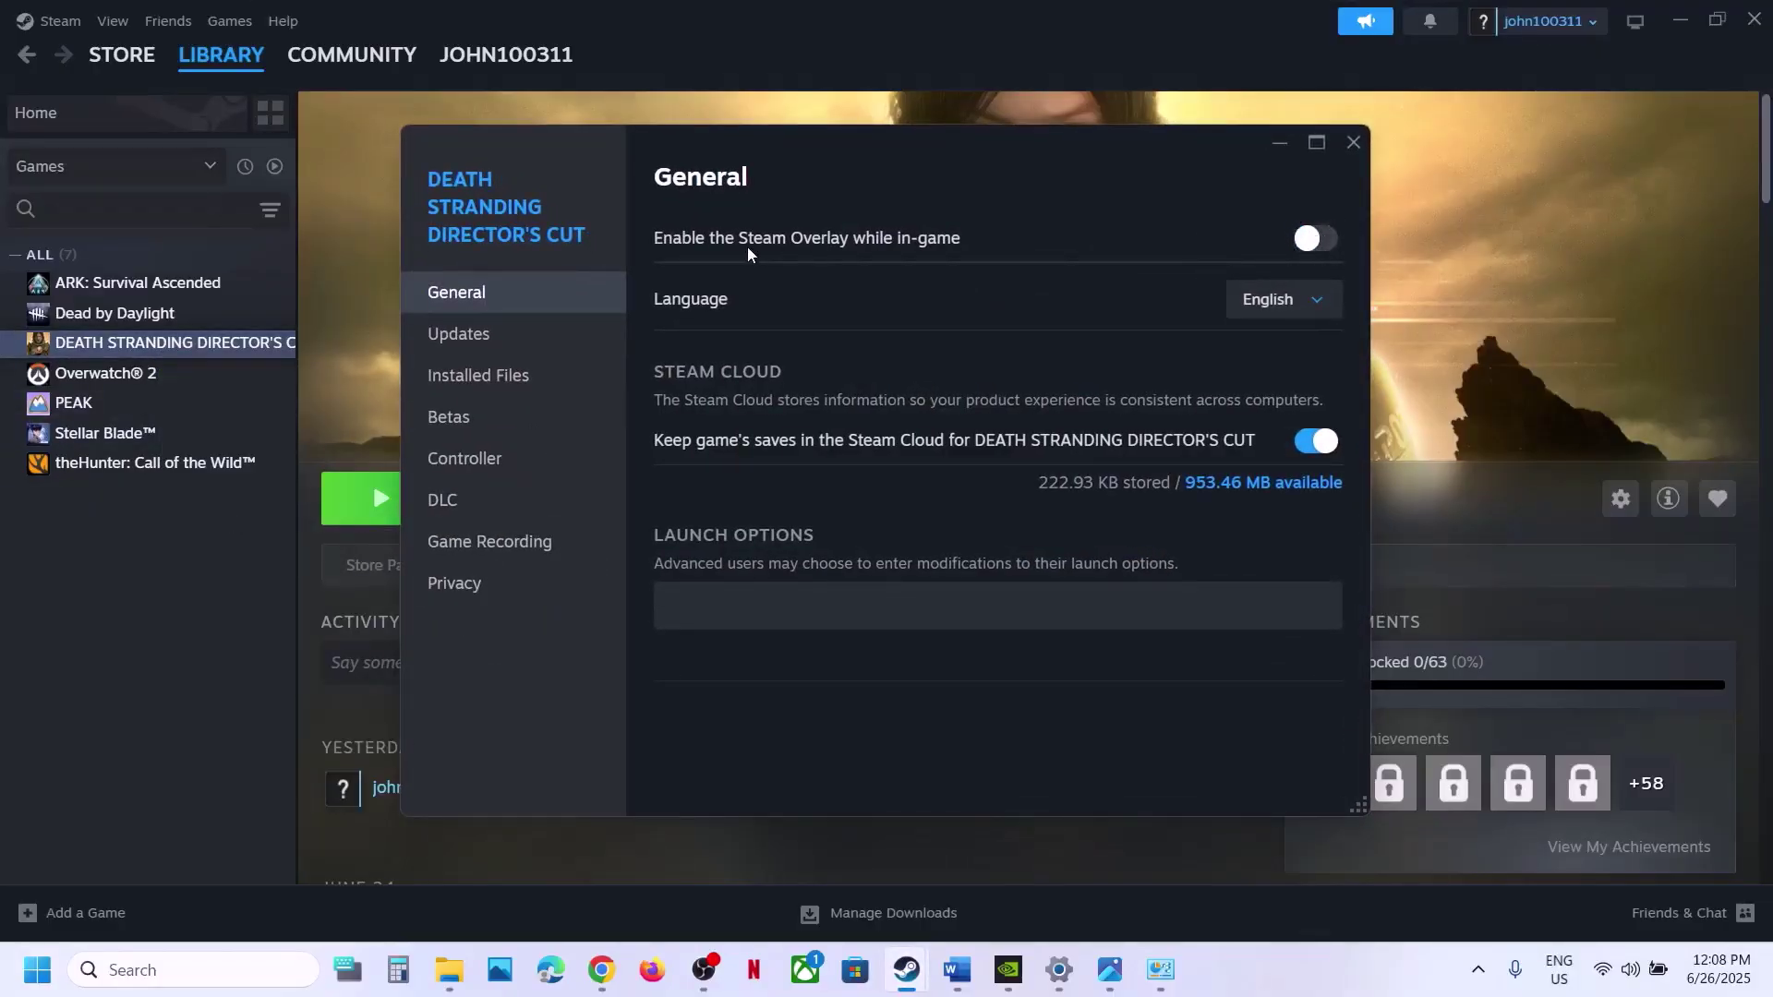
click(1350, 138)
Step: Review the overlay apps listed in Step 18 of the Word guide and check the NVIDIA overlay setting in the NVIDIA app
click(960, 974)
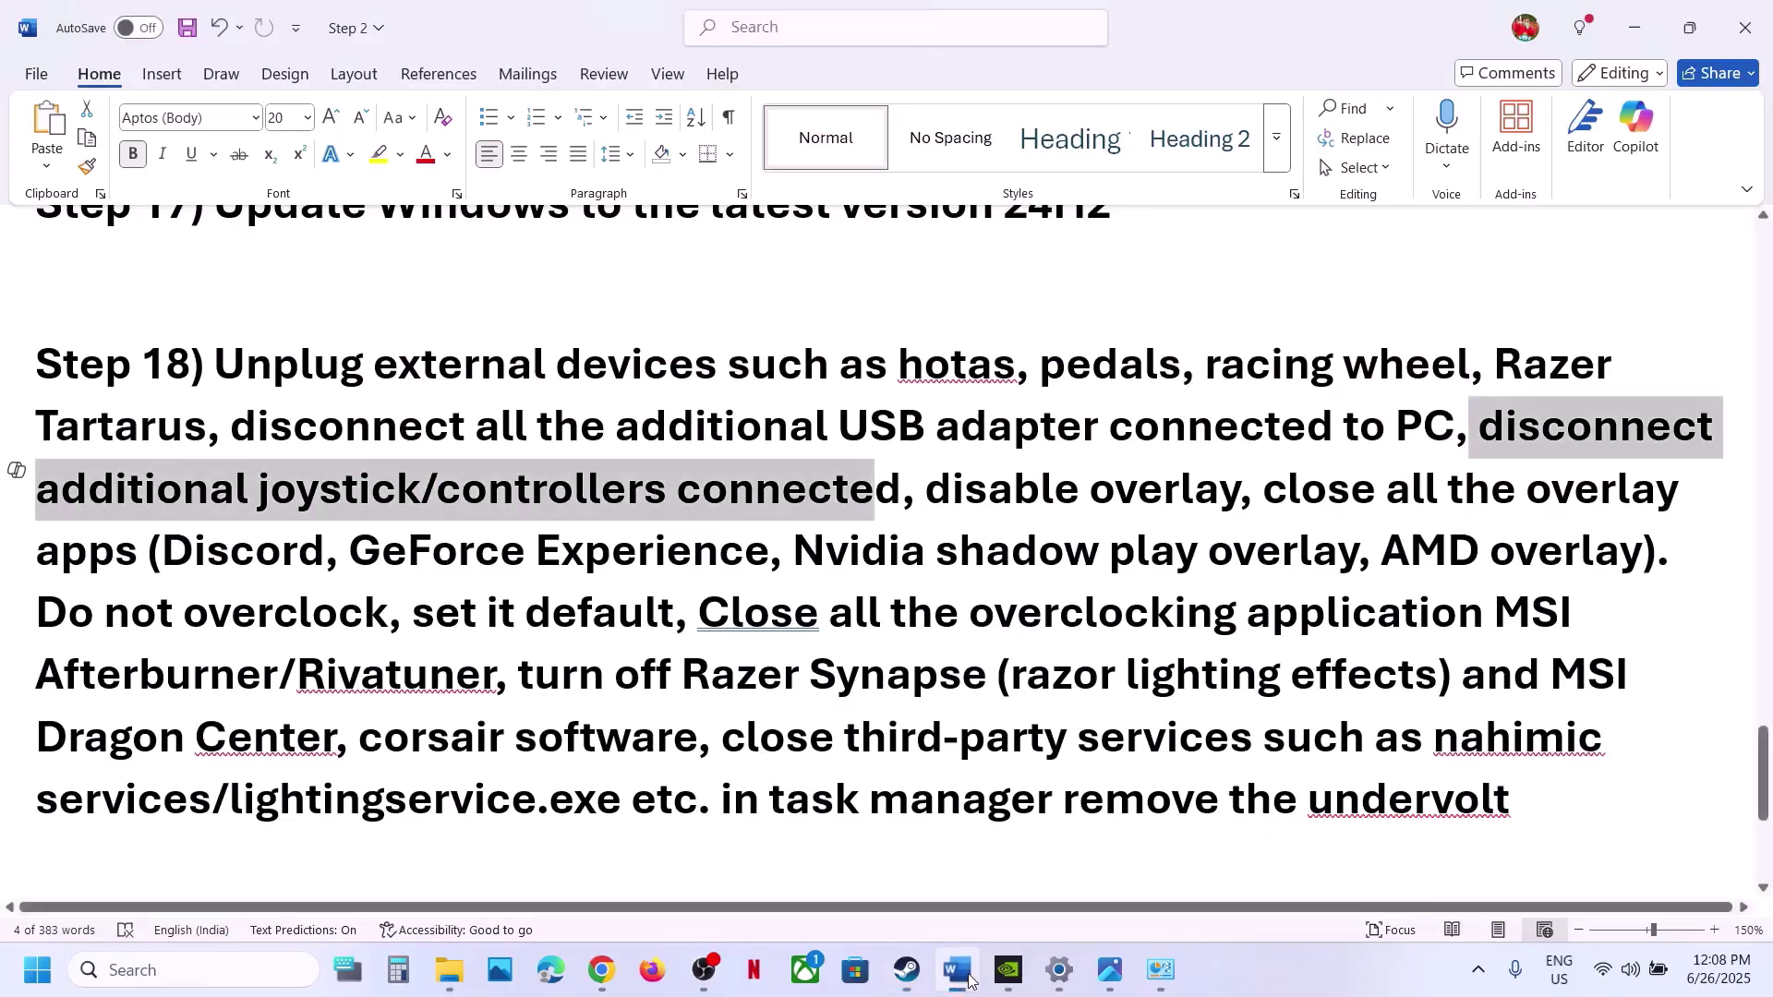
double_click(306, 562)
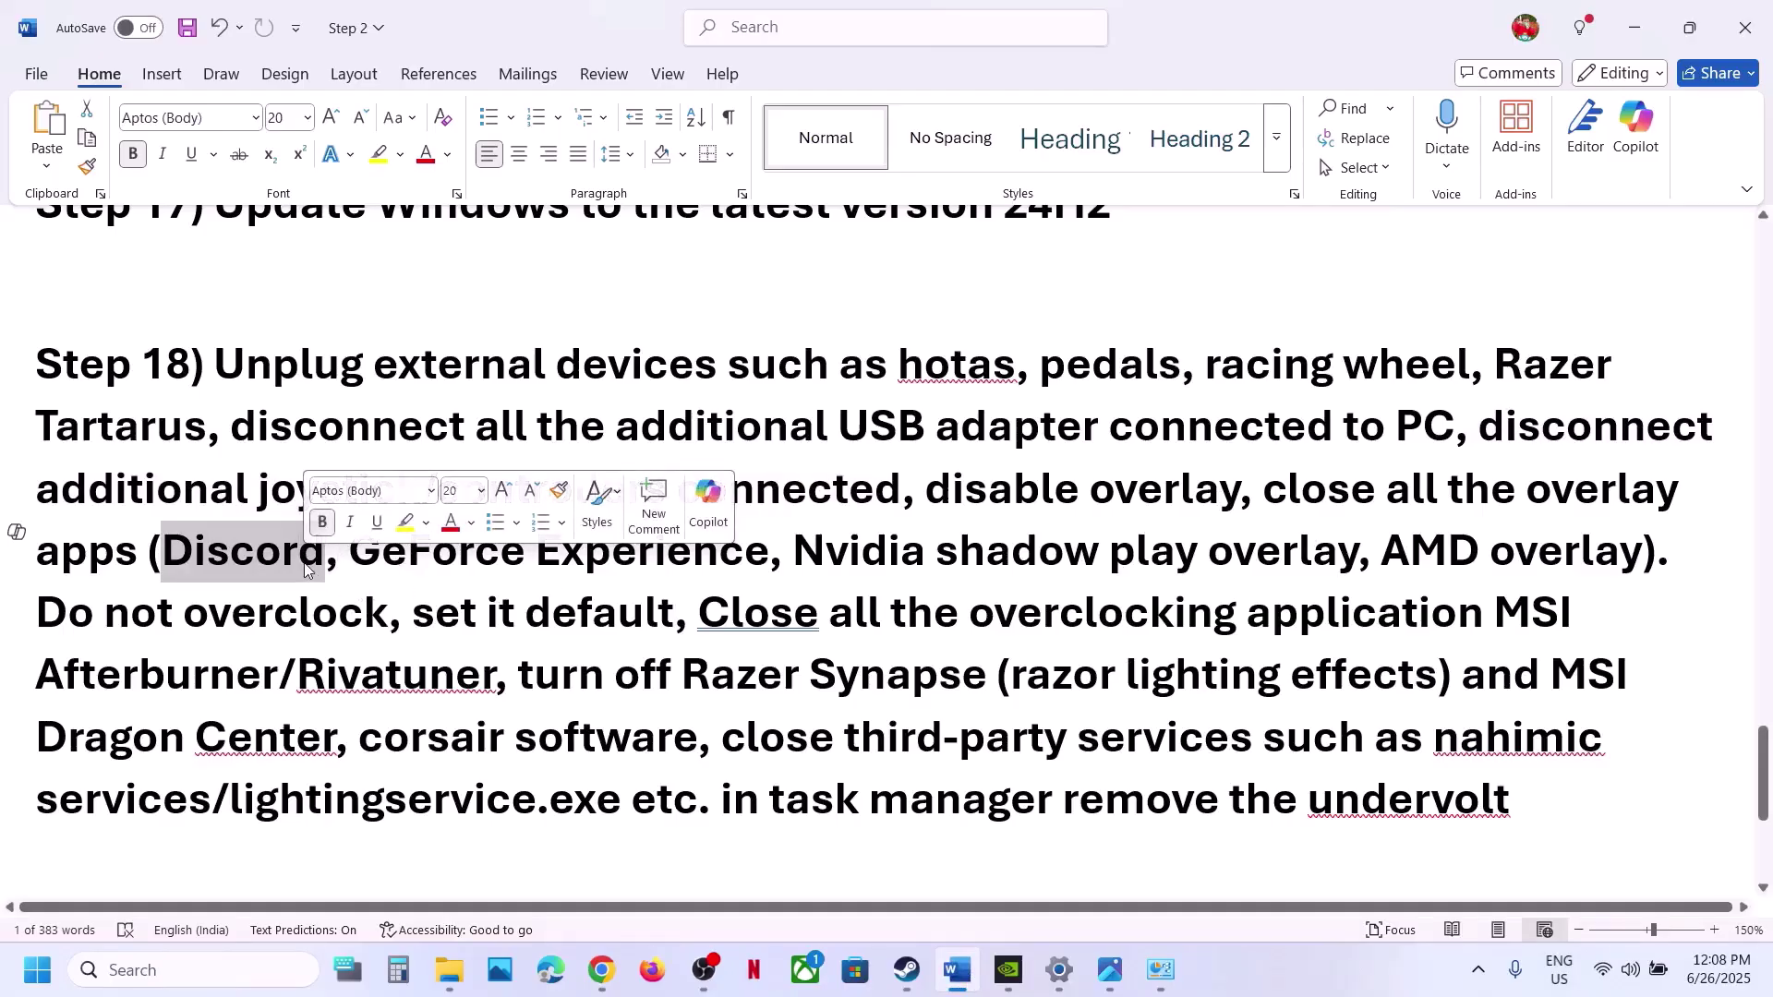
click(1009, 969)
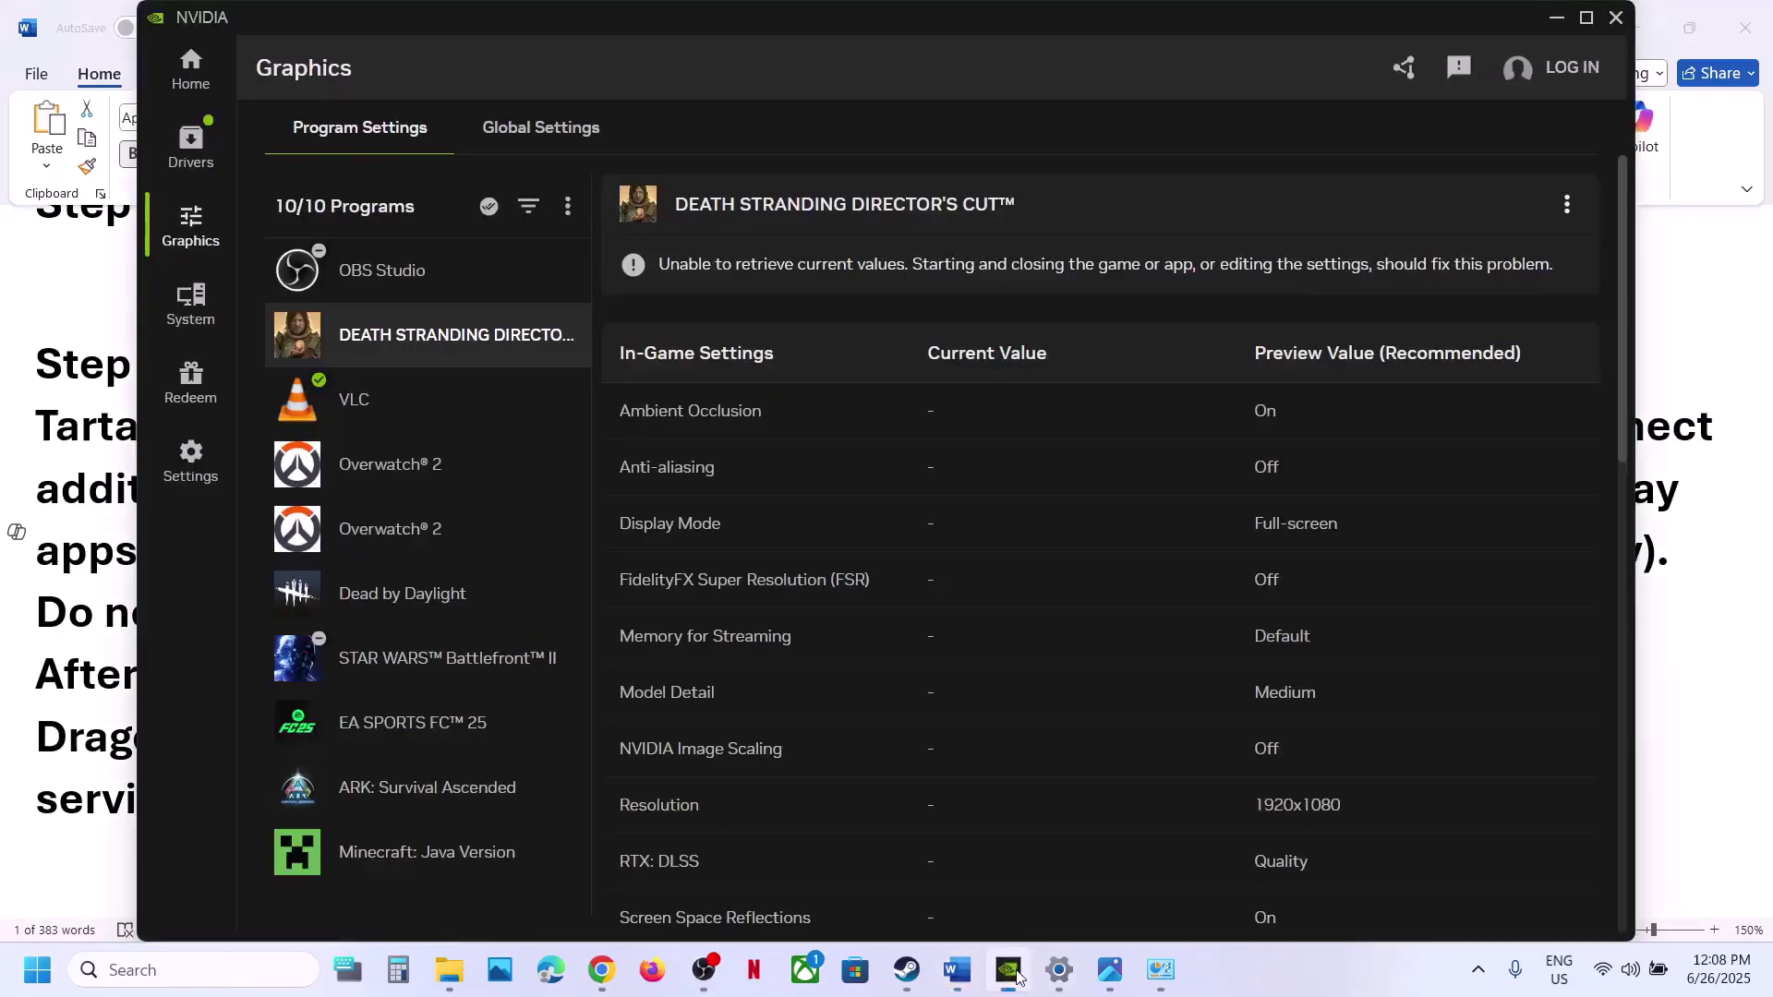
click(191, 459)
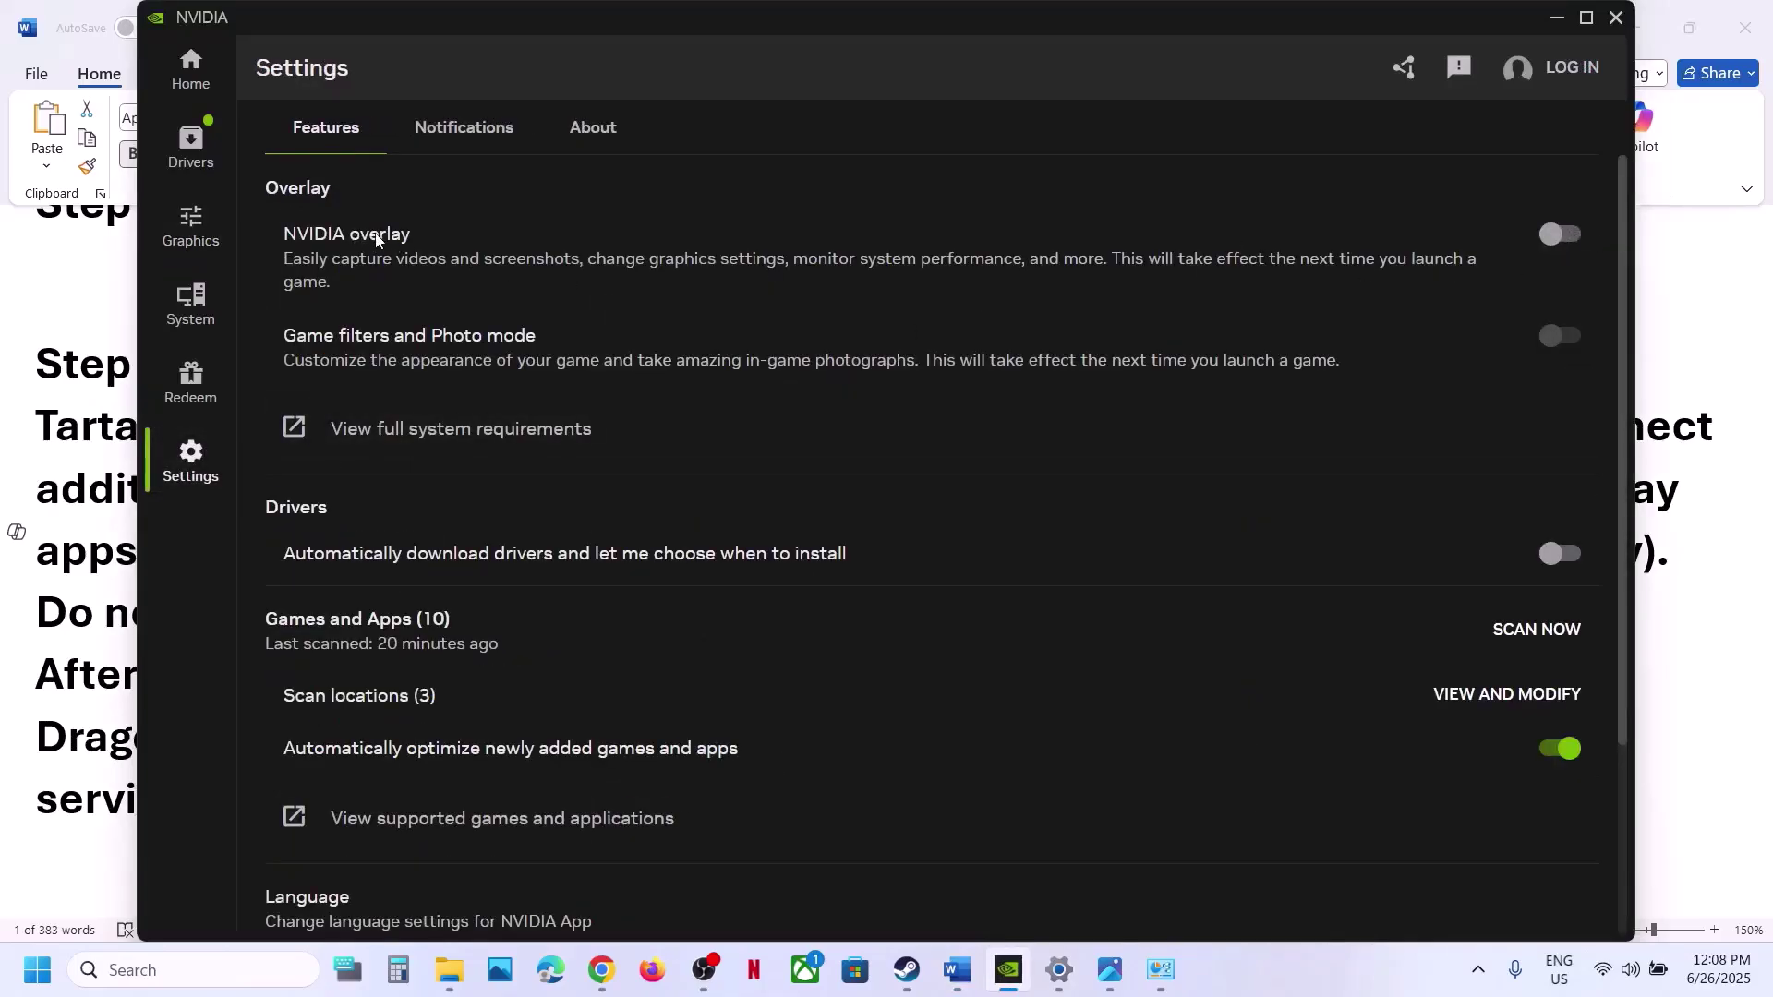
click(1617, 18)
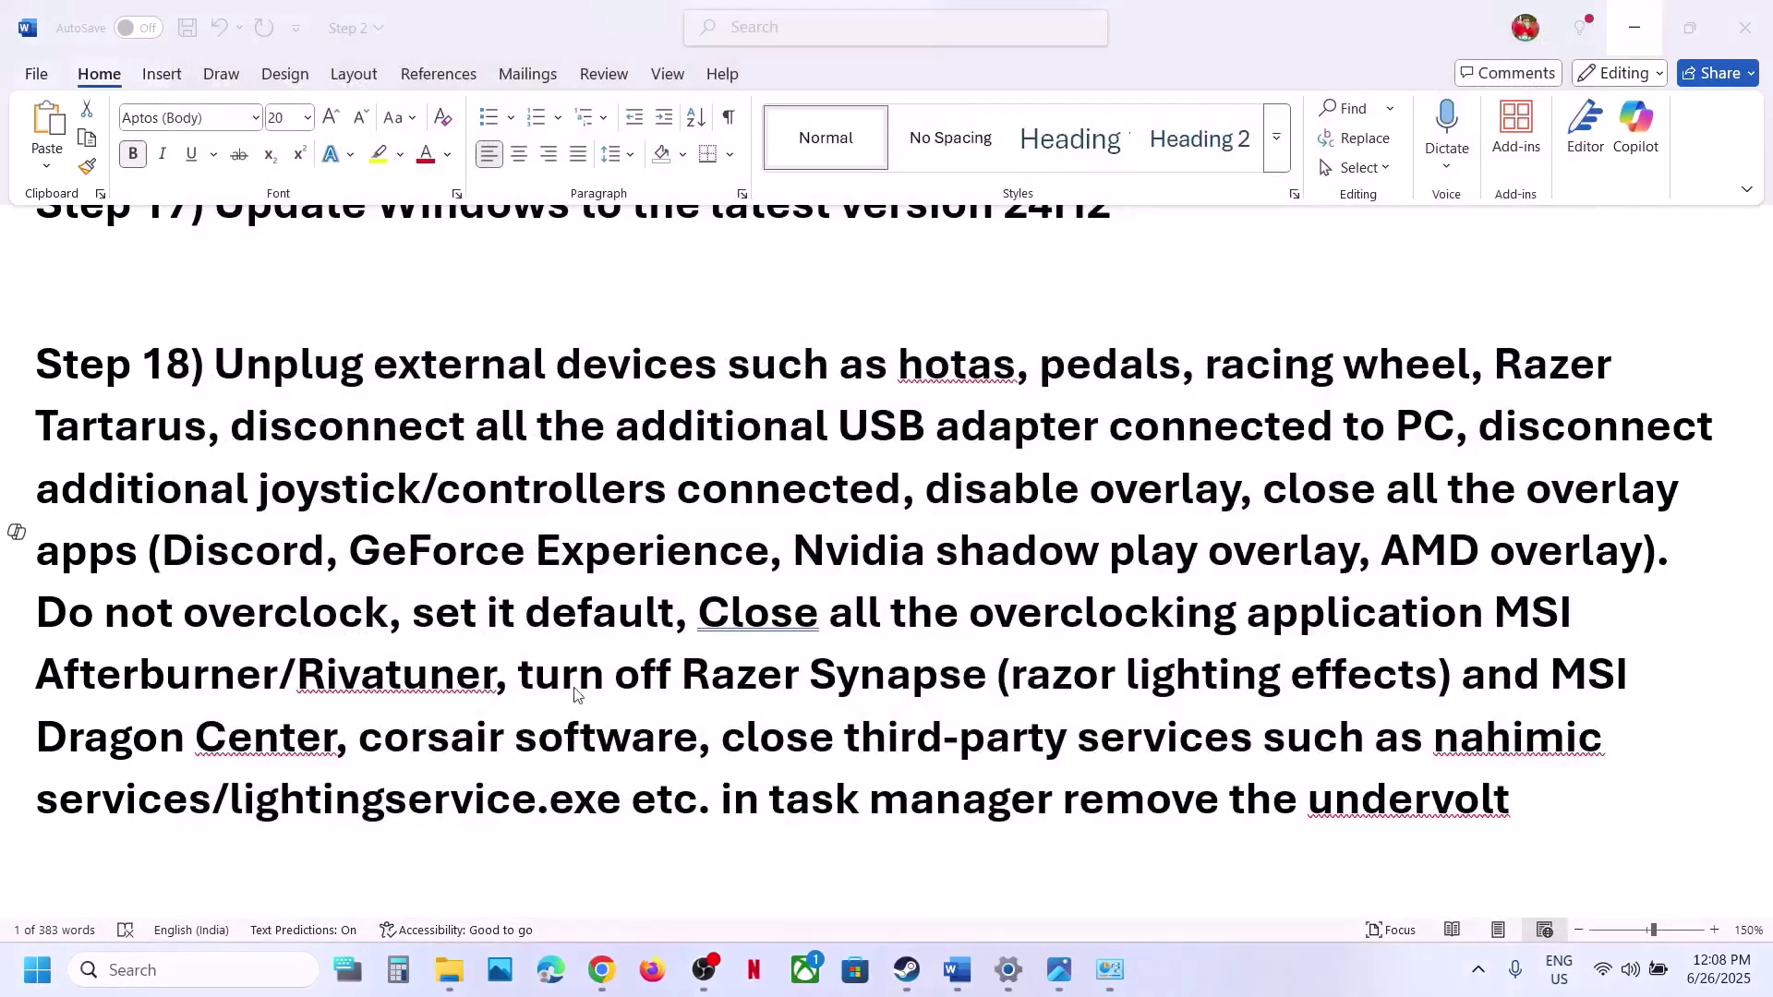
Step: Read the rest of Step 18 in the Word guide about closing overlay, overclocking, lighting and third-party software and removing the undervolt
drag(729, 611, 1315, 609)
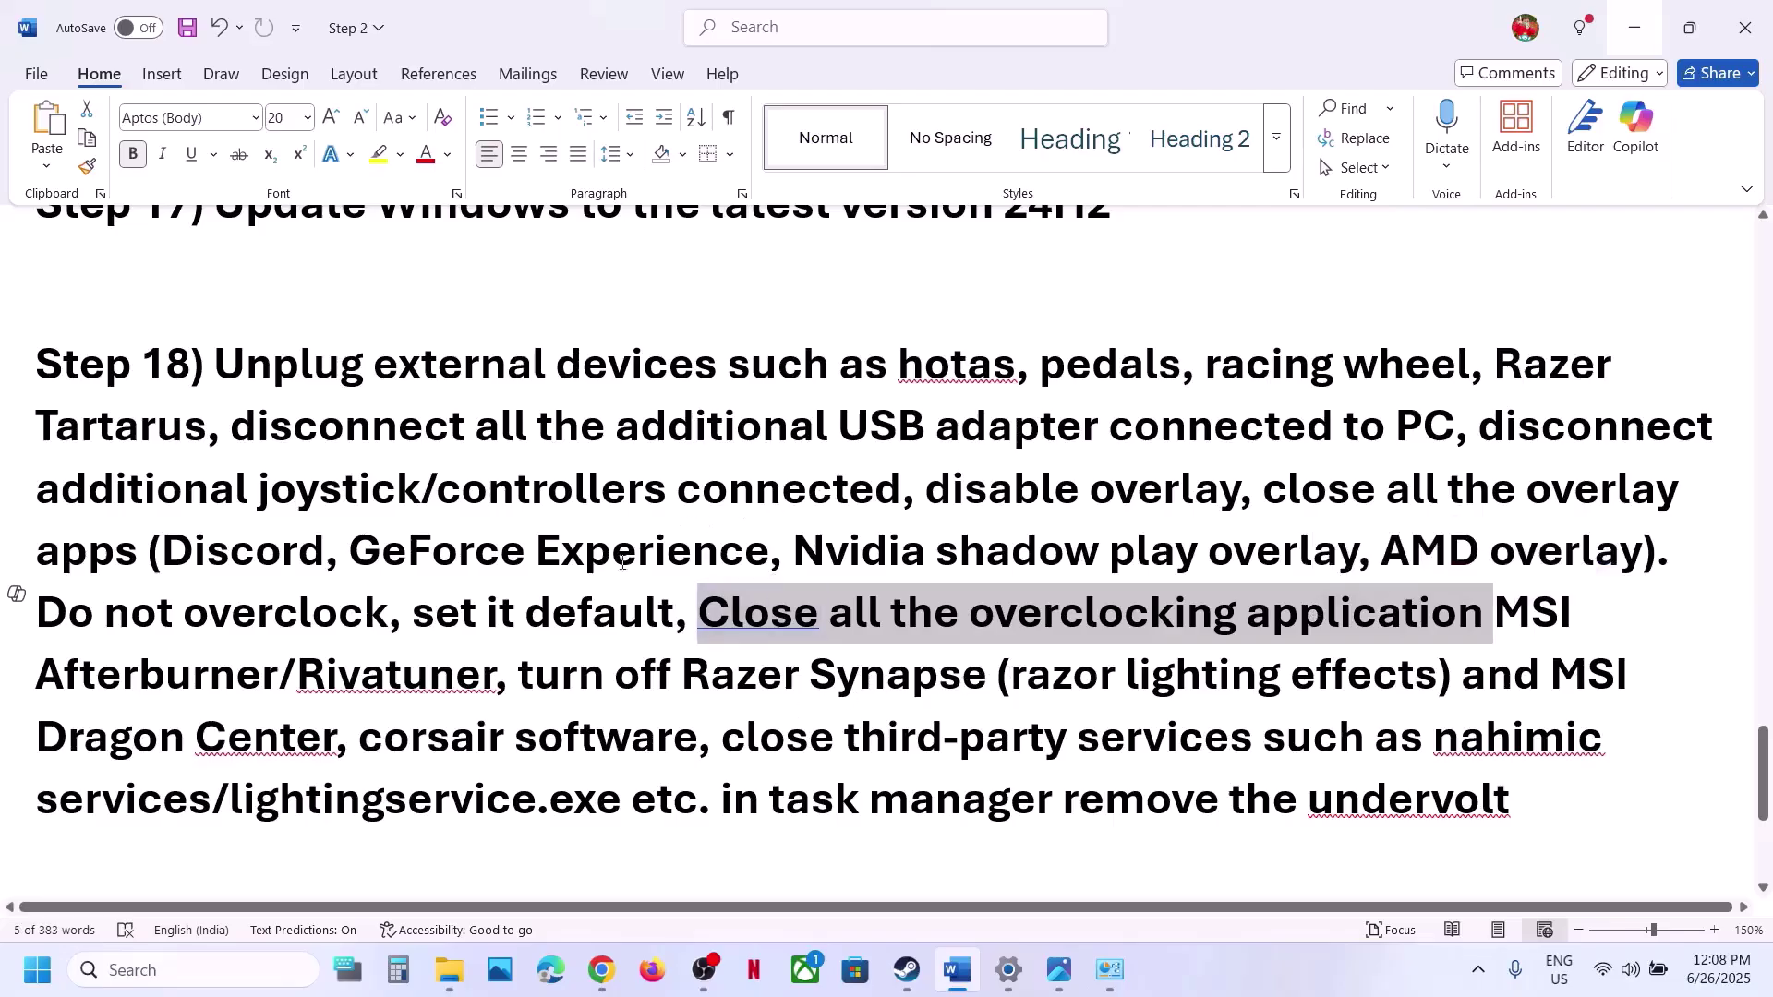
click(580, 596)
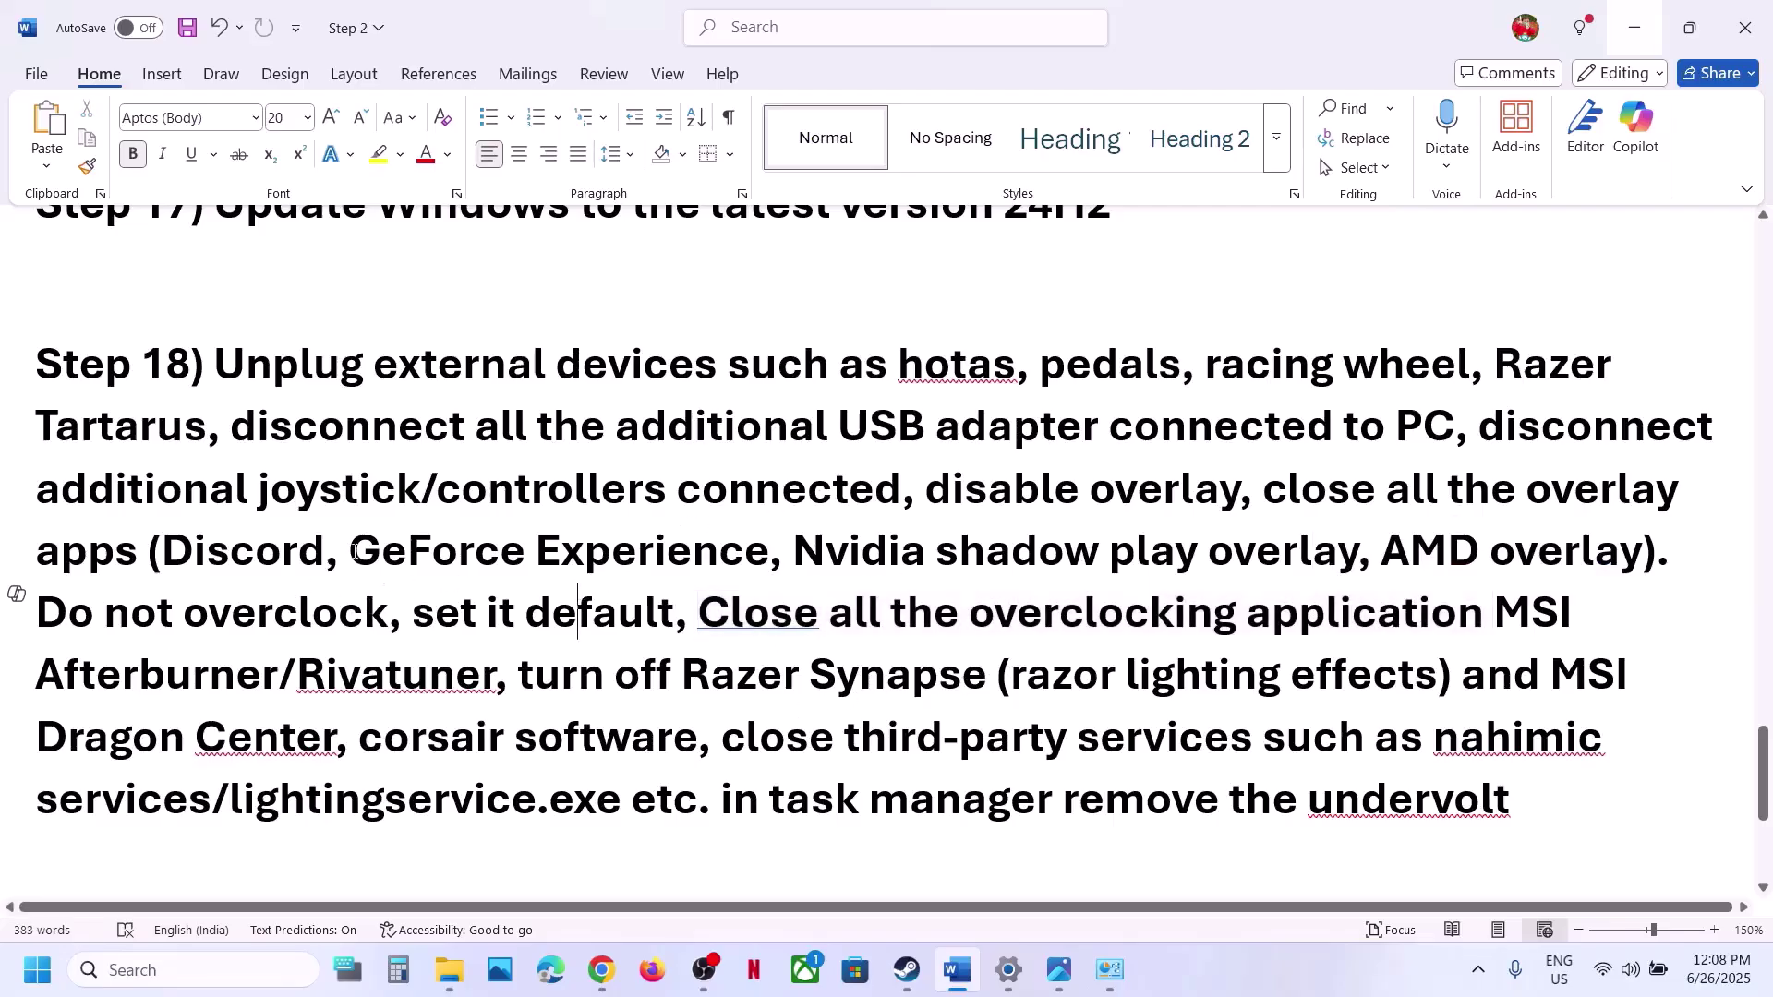
drag(1126, 515, 1478, 554)
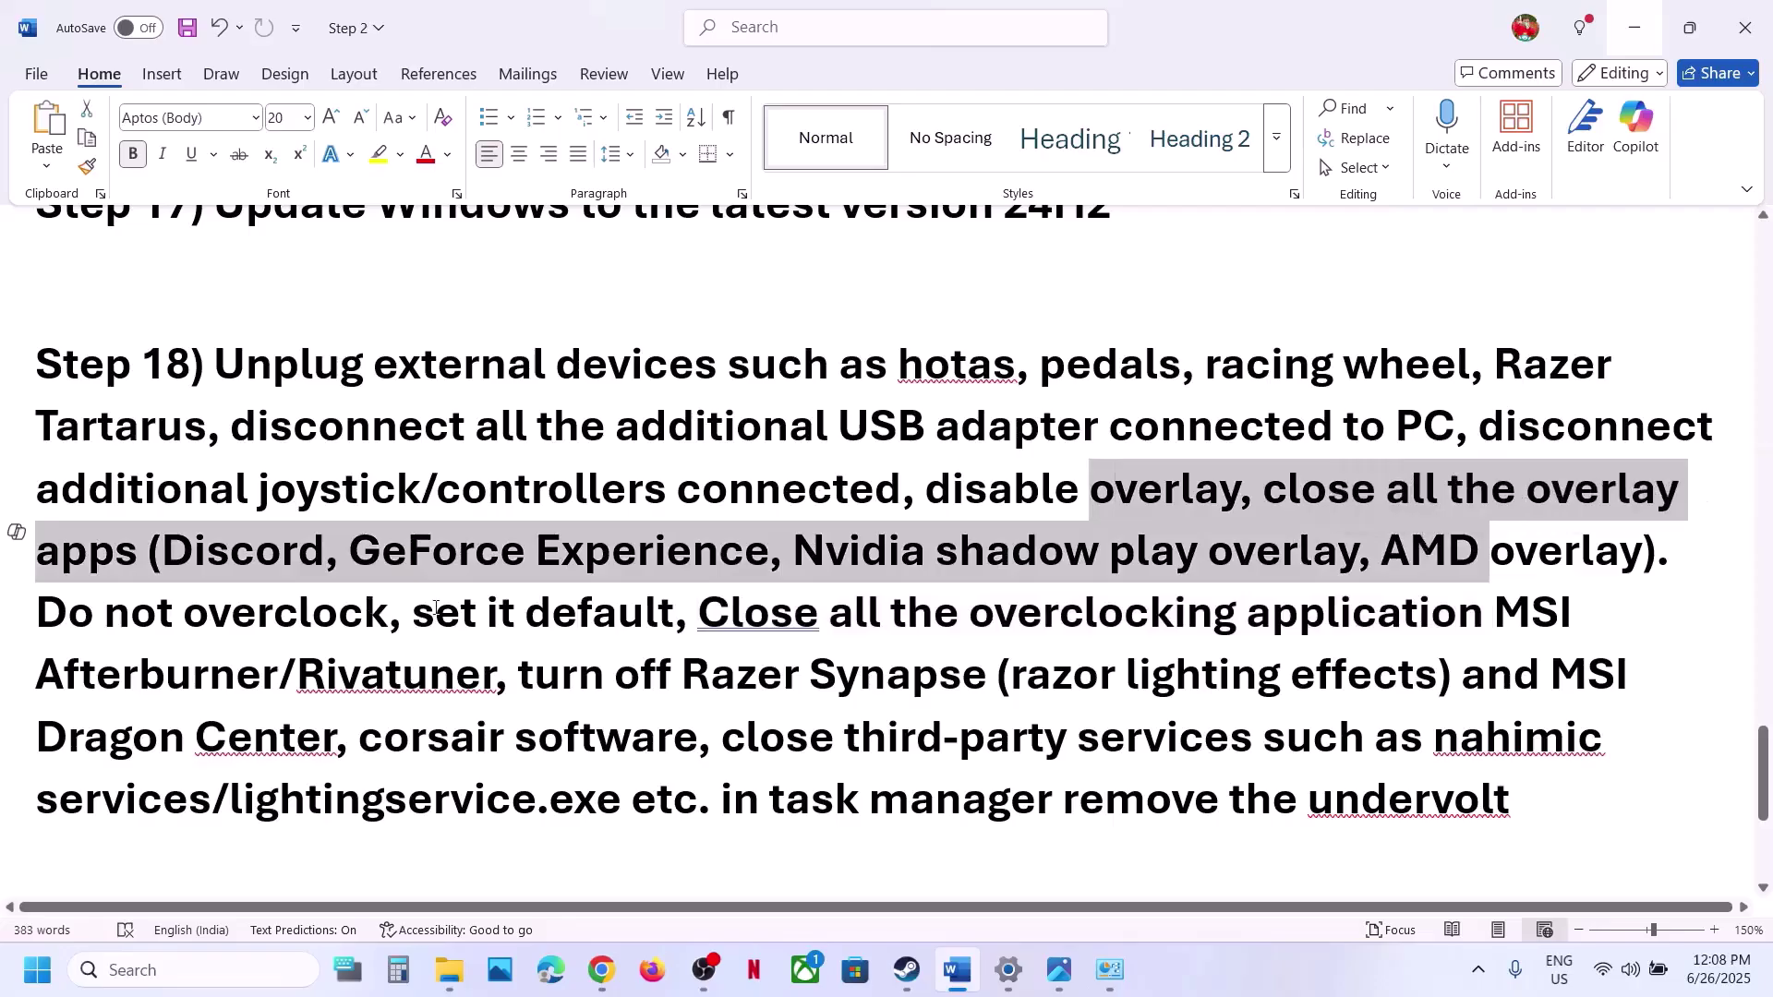
drag(61, 621, 447, 695)
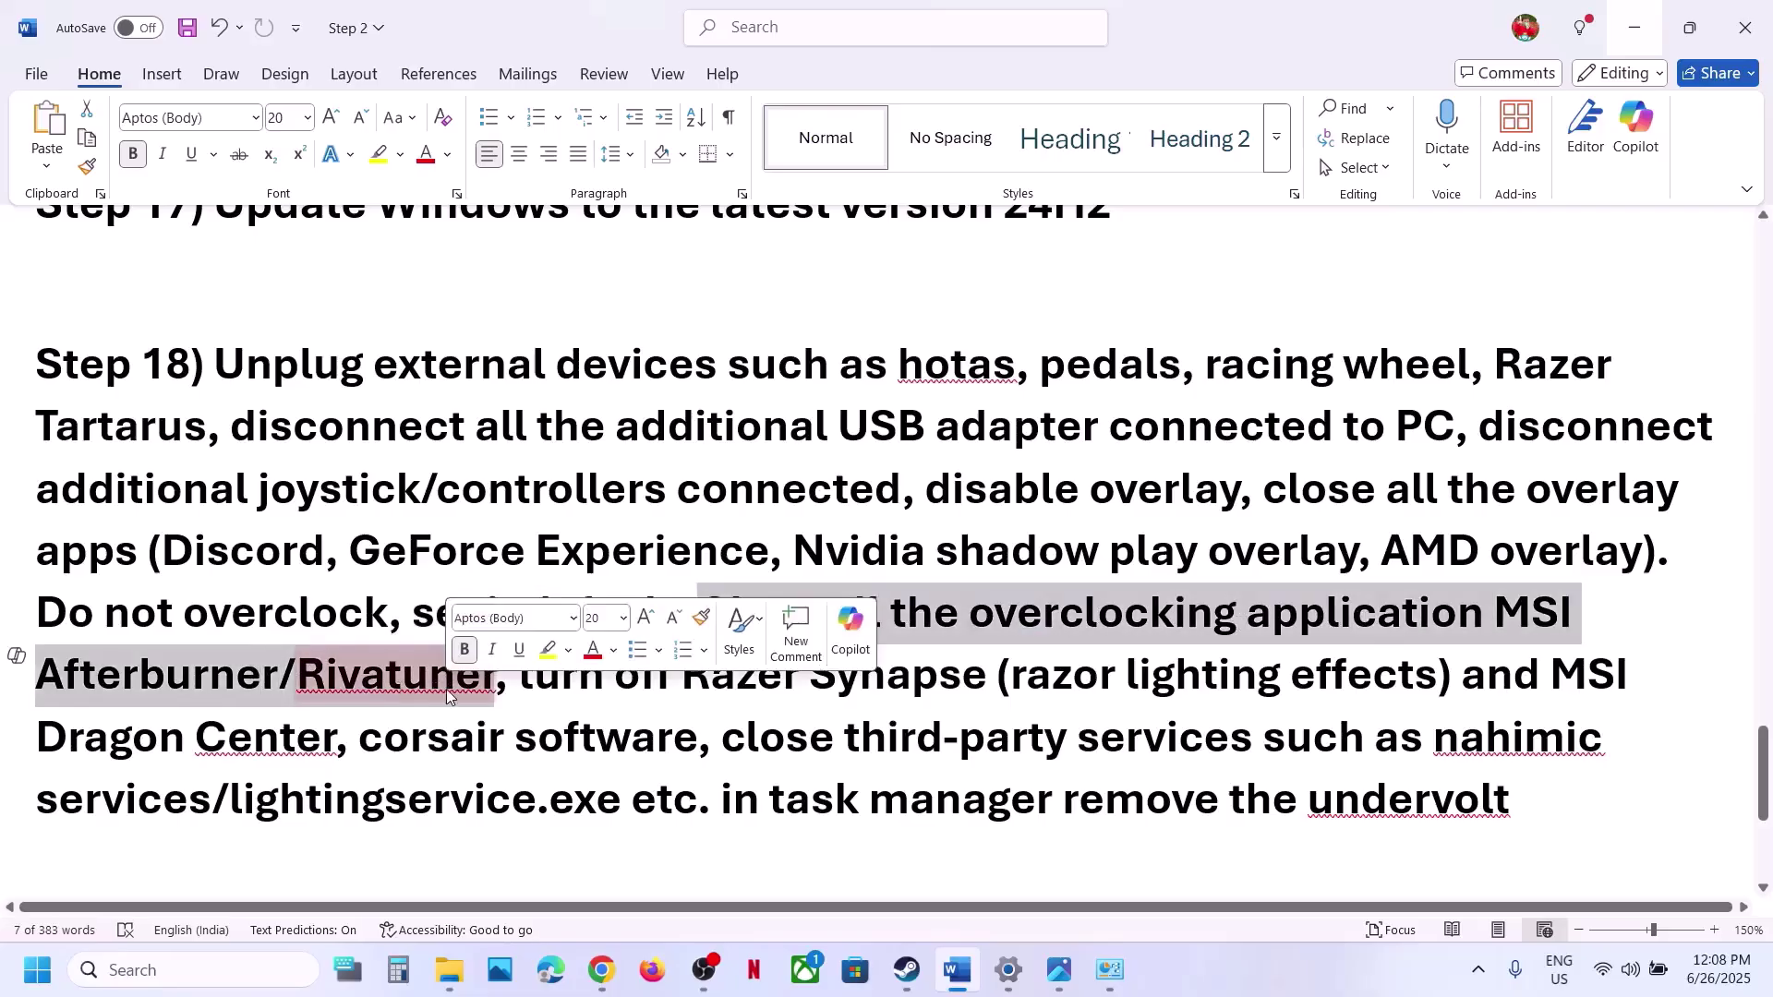
click(447, 694)
drag(970, 617, 1329, 612)
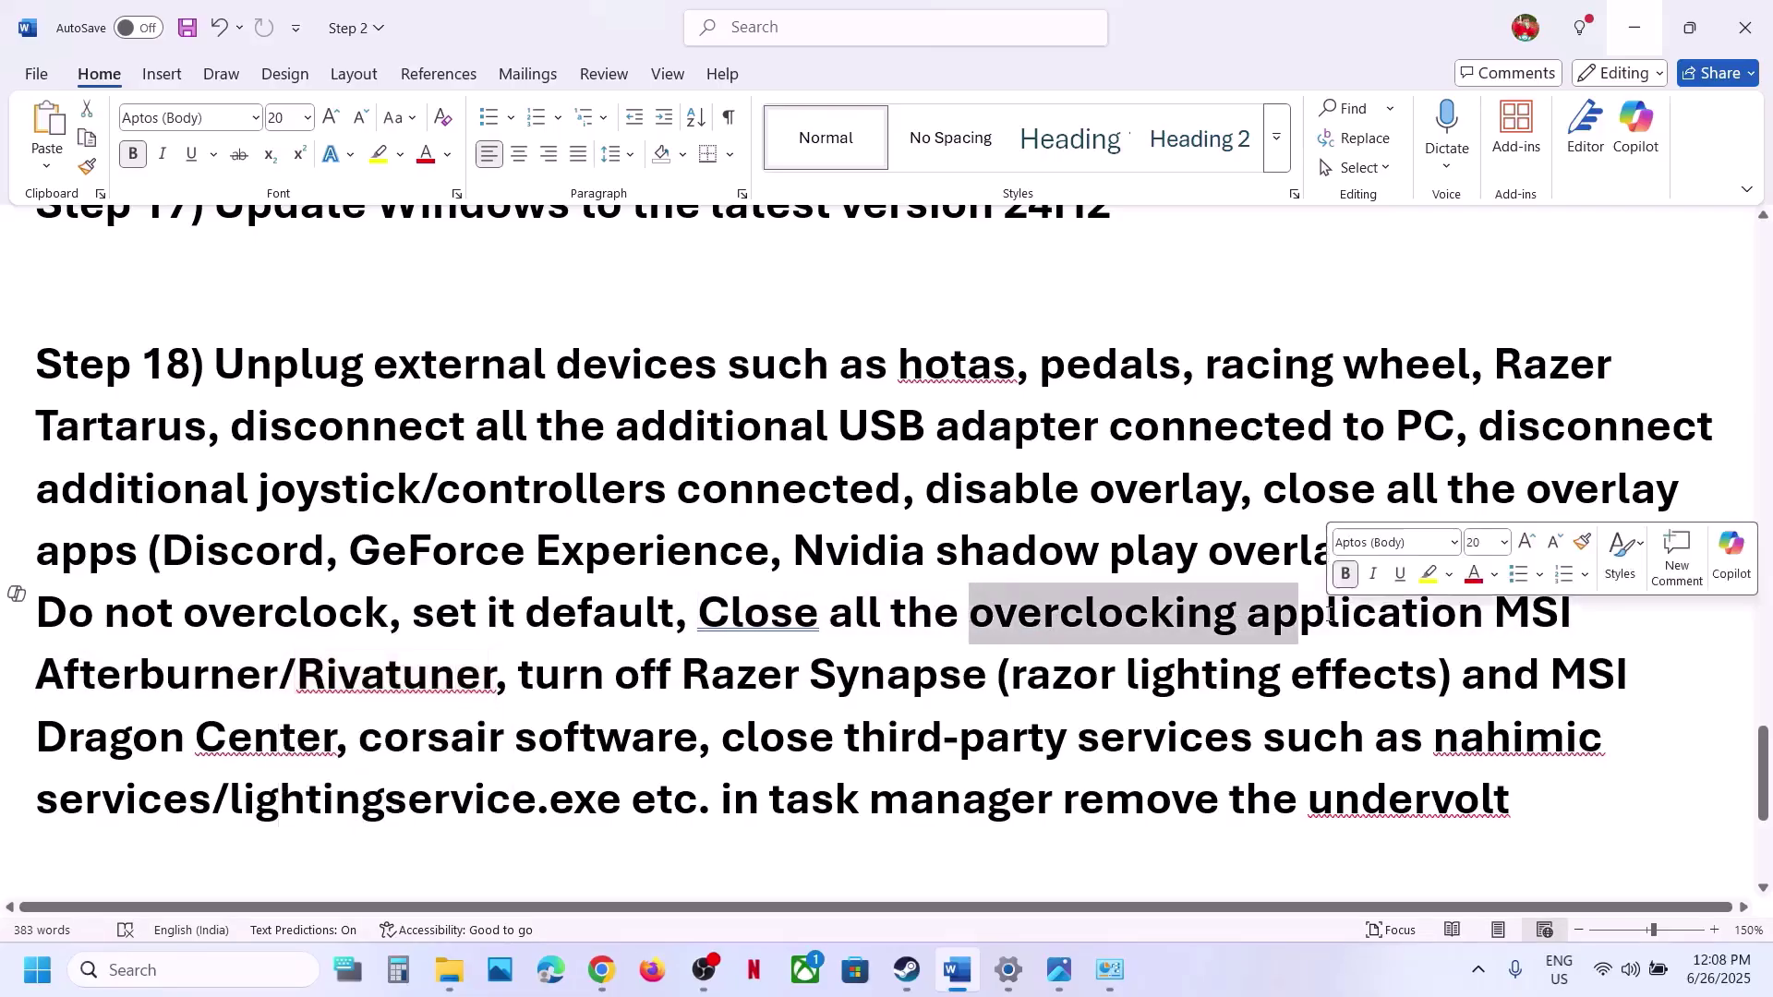
double_click(758, 626)
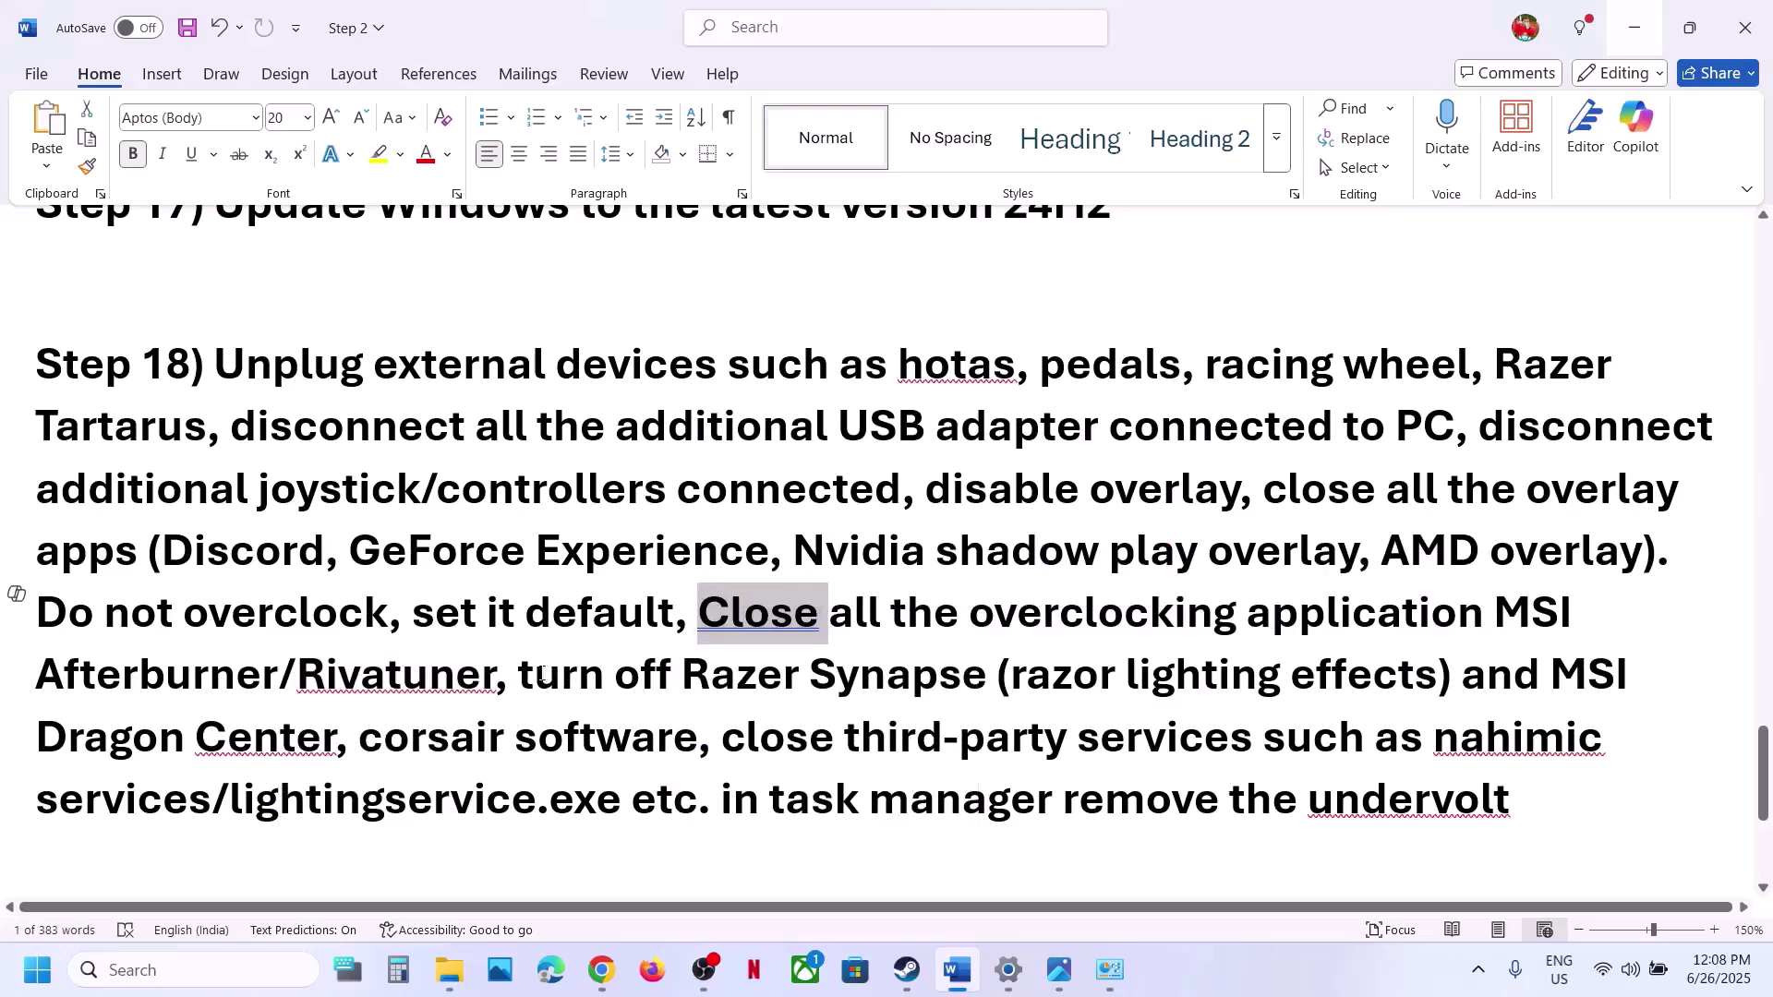
drag(534, 674, 699, 811)
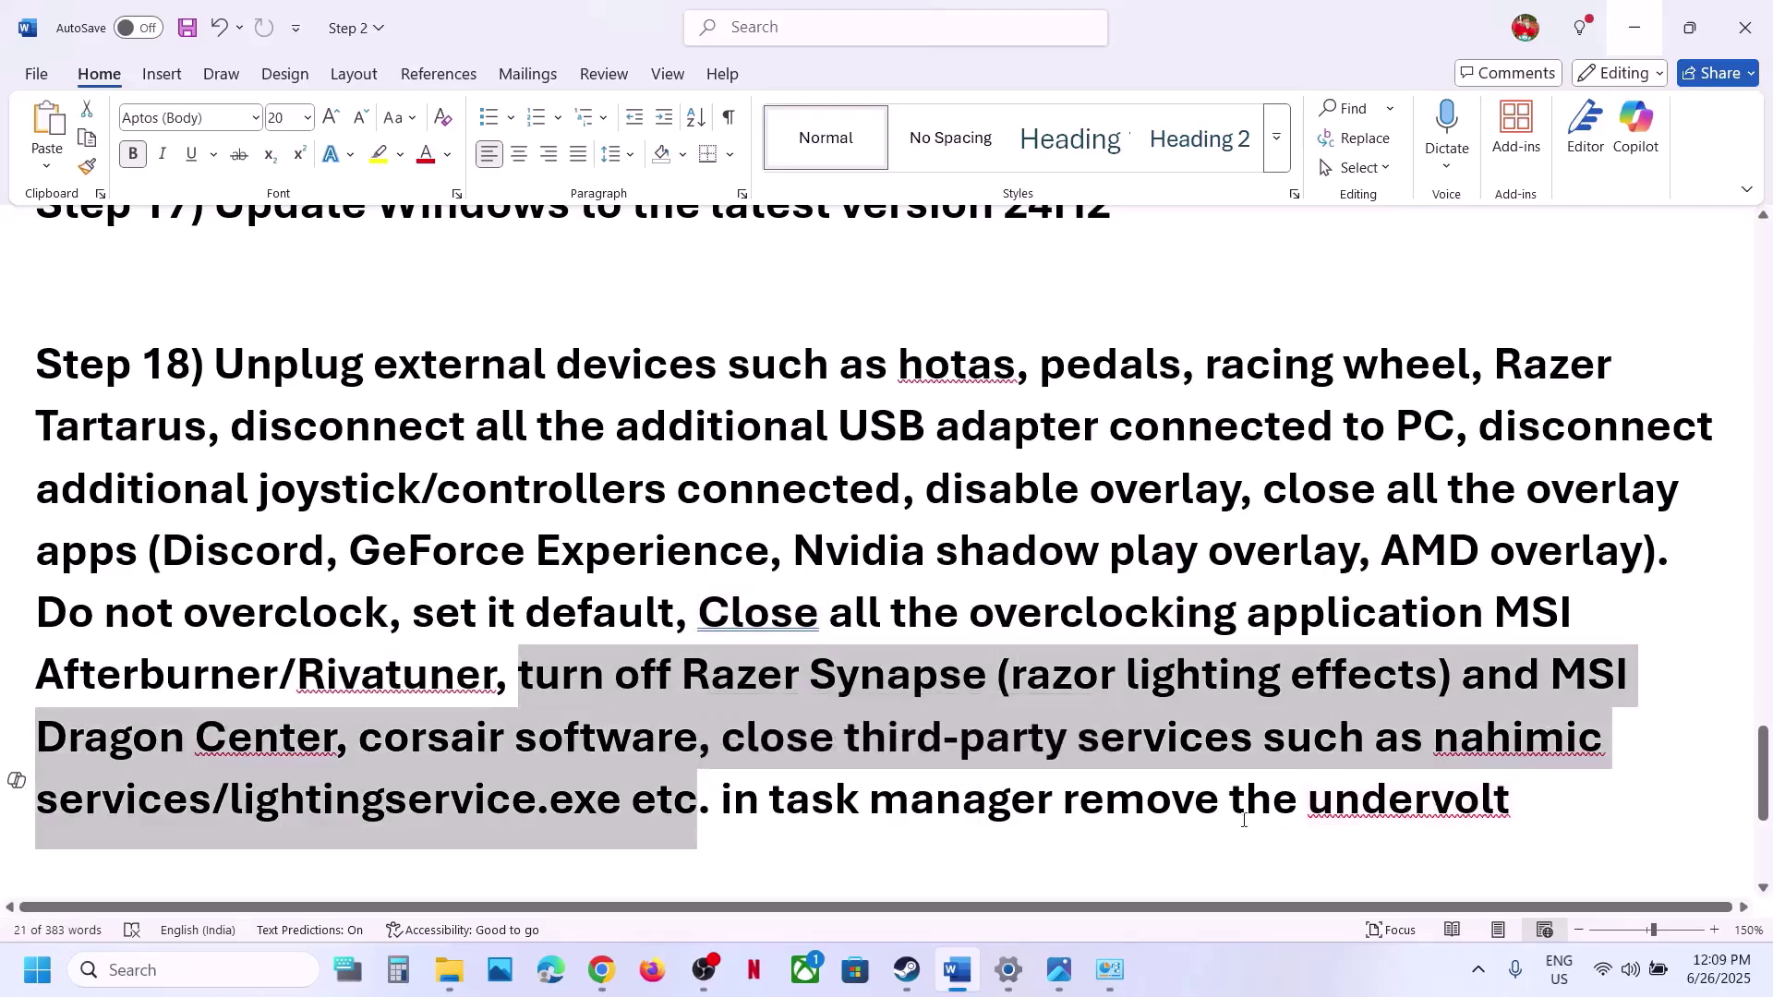
drag(1182, 817, 1533, 808)
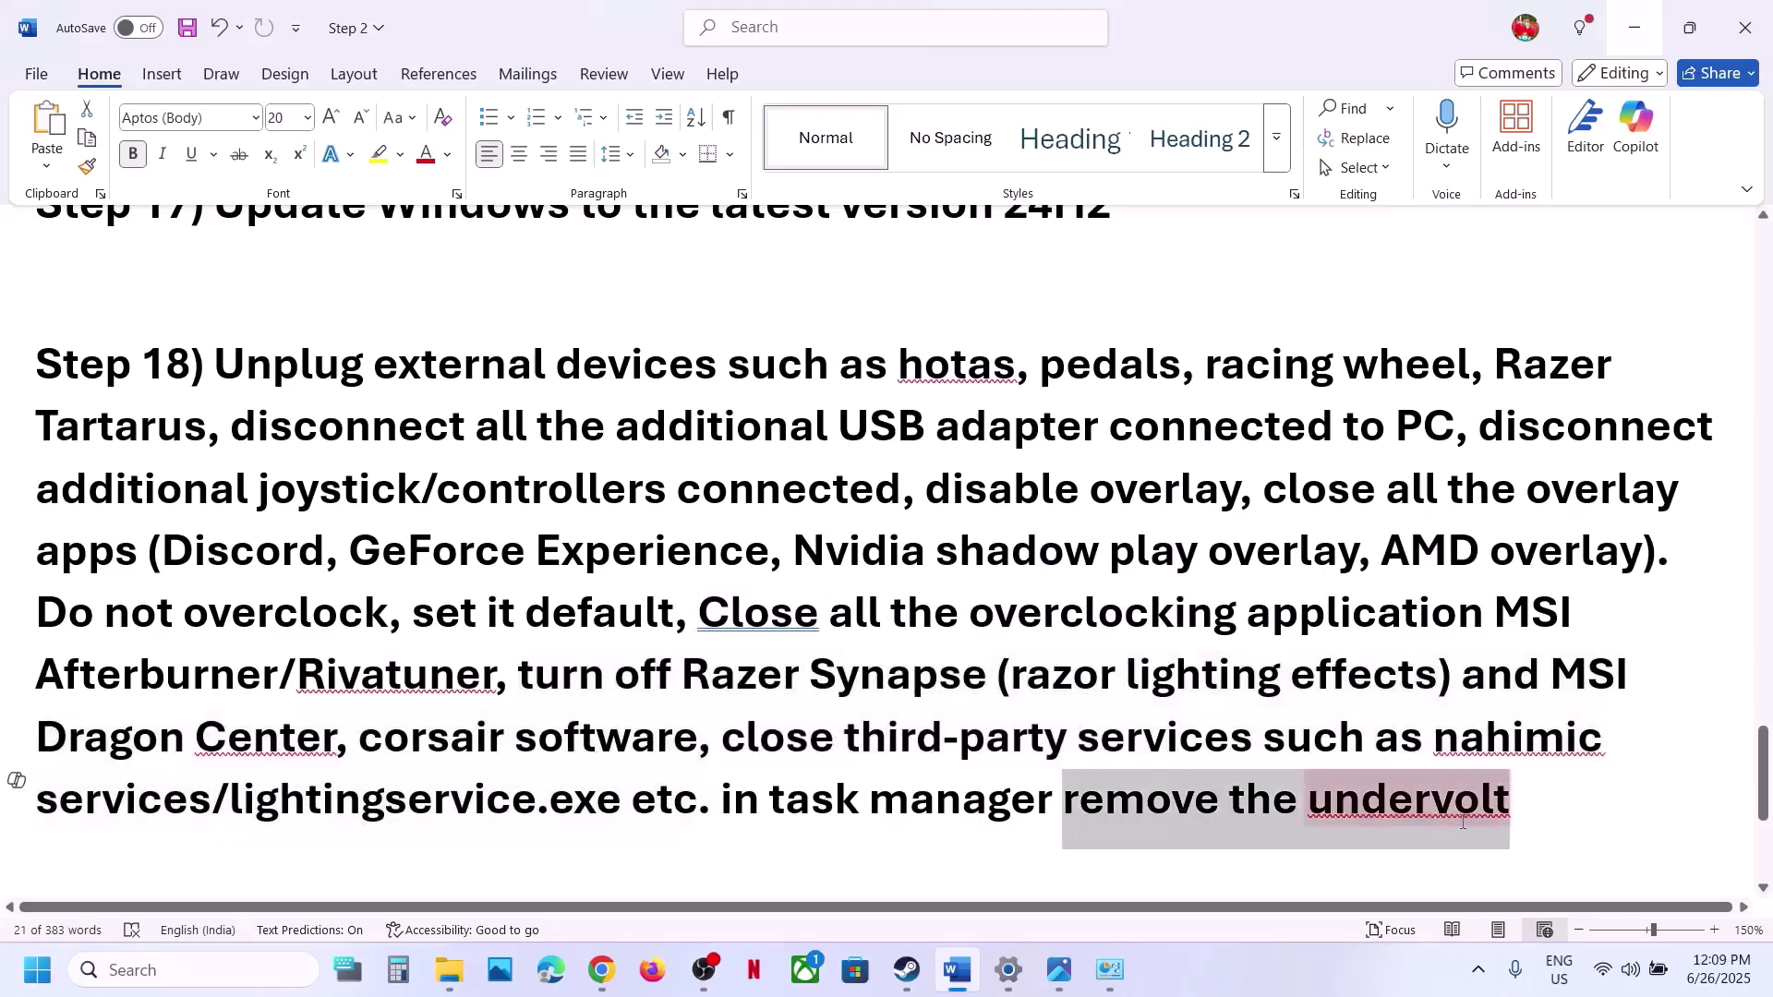
click(927, 736)
Step: Go to Step 19 of the Word guide and highlight its Increase Virtual Memory heading
scroll(926, 735, down, 3)
scroll(926, 736, up, 1)
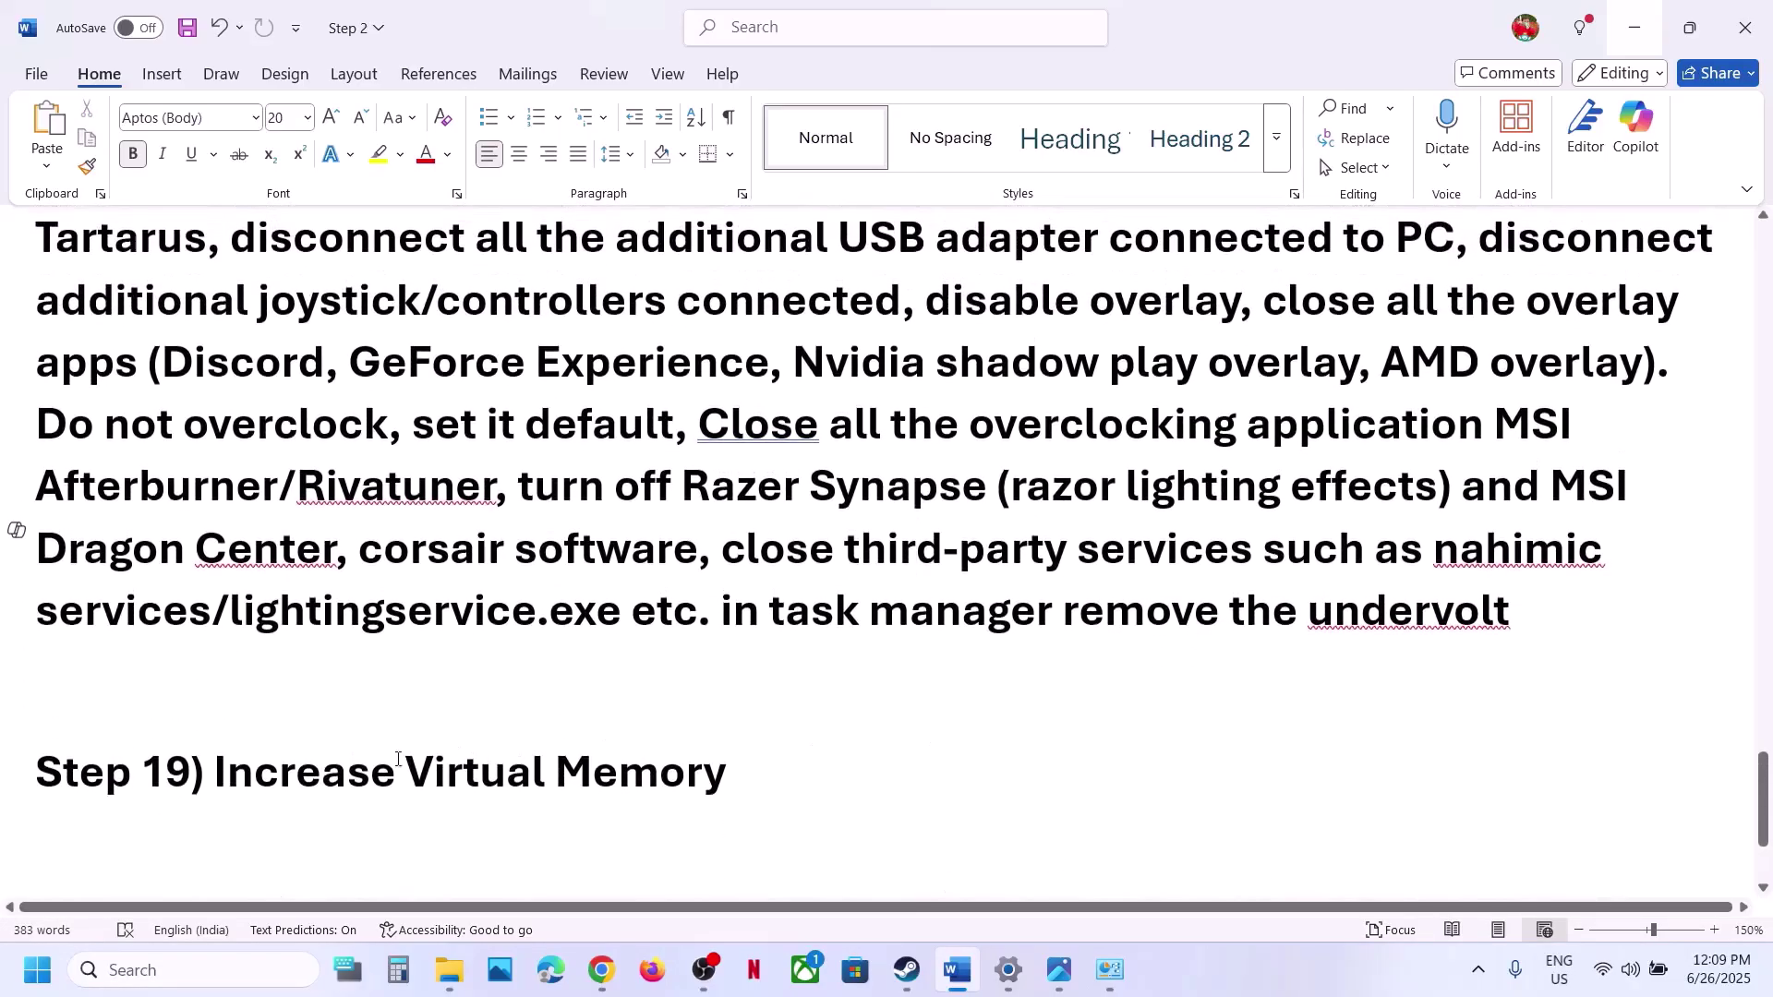
drag(215, 773, 596, 772)
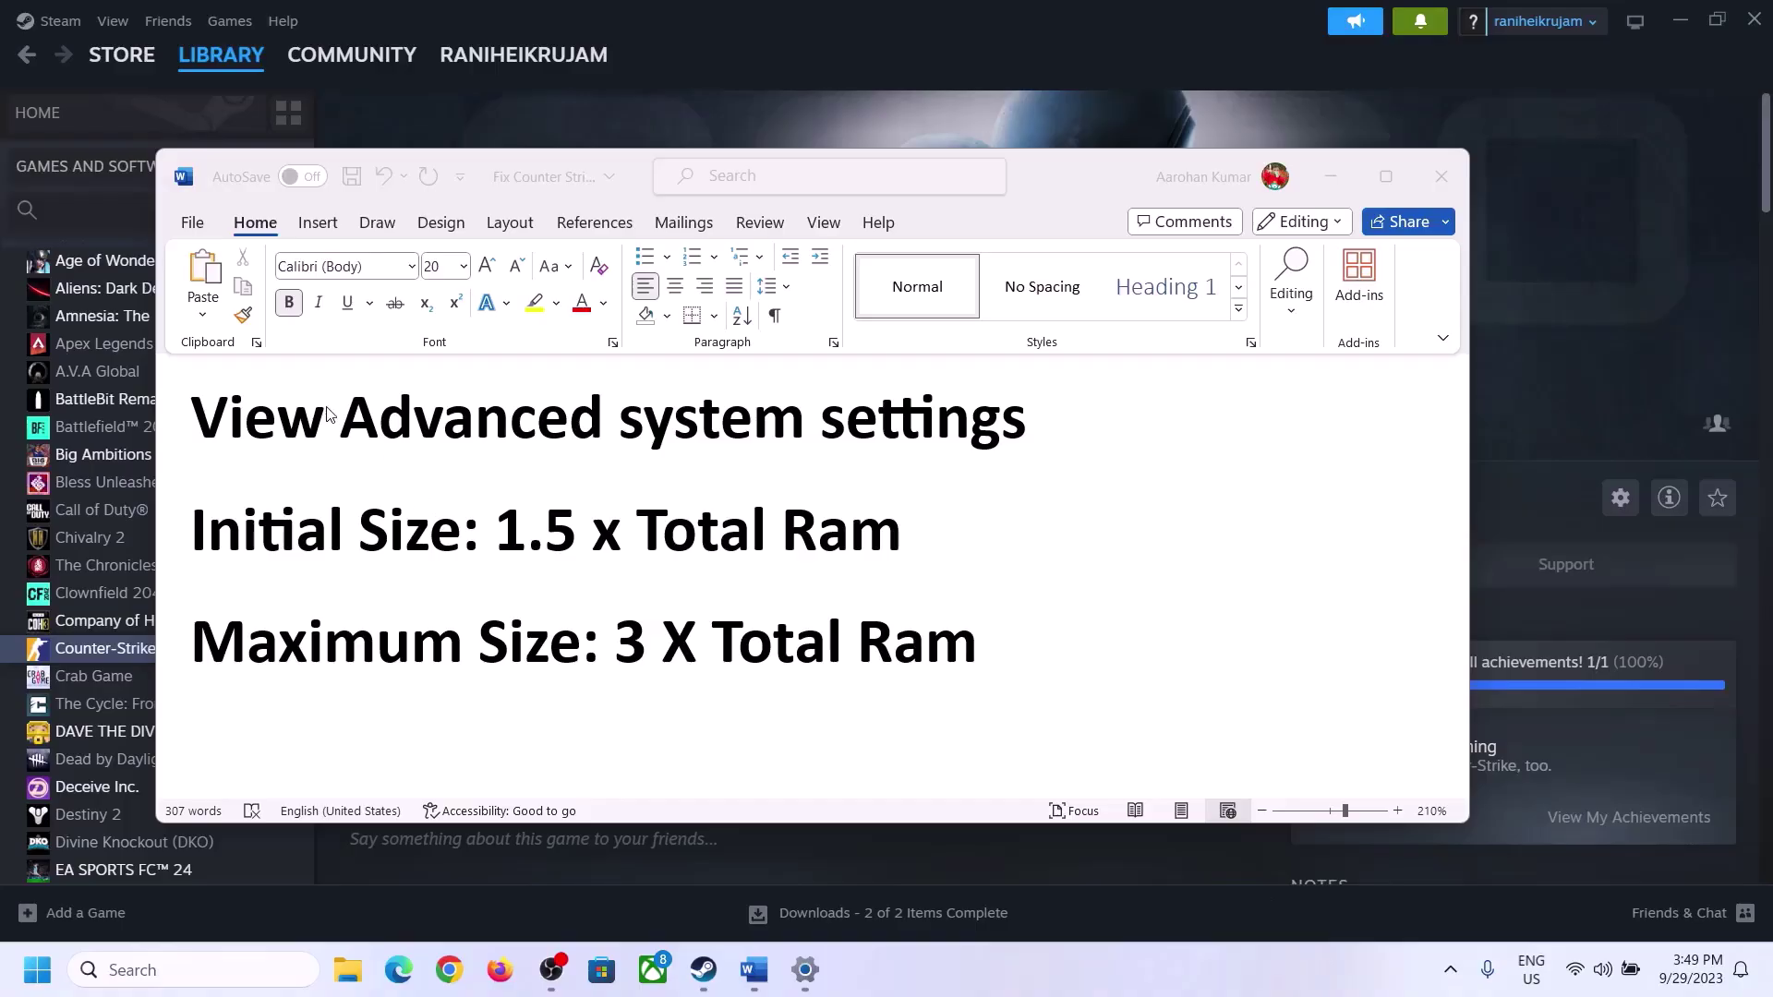
Step: Copy "View Advanced system settings" from the Word note, find it with Windows search and open the System Properties dialog
click(258, 431)
drag(211, 425, 1014, 415)
key(ctrl+c)
click(243, 287)
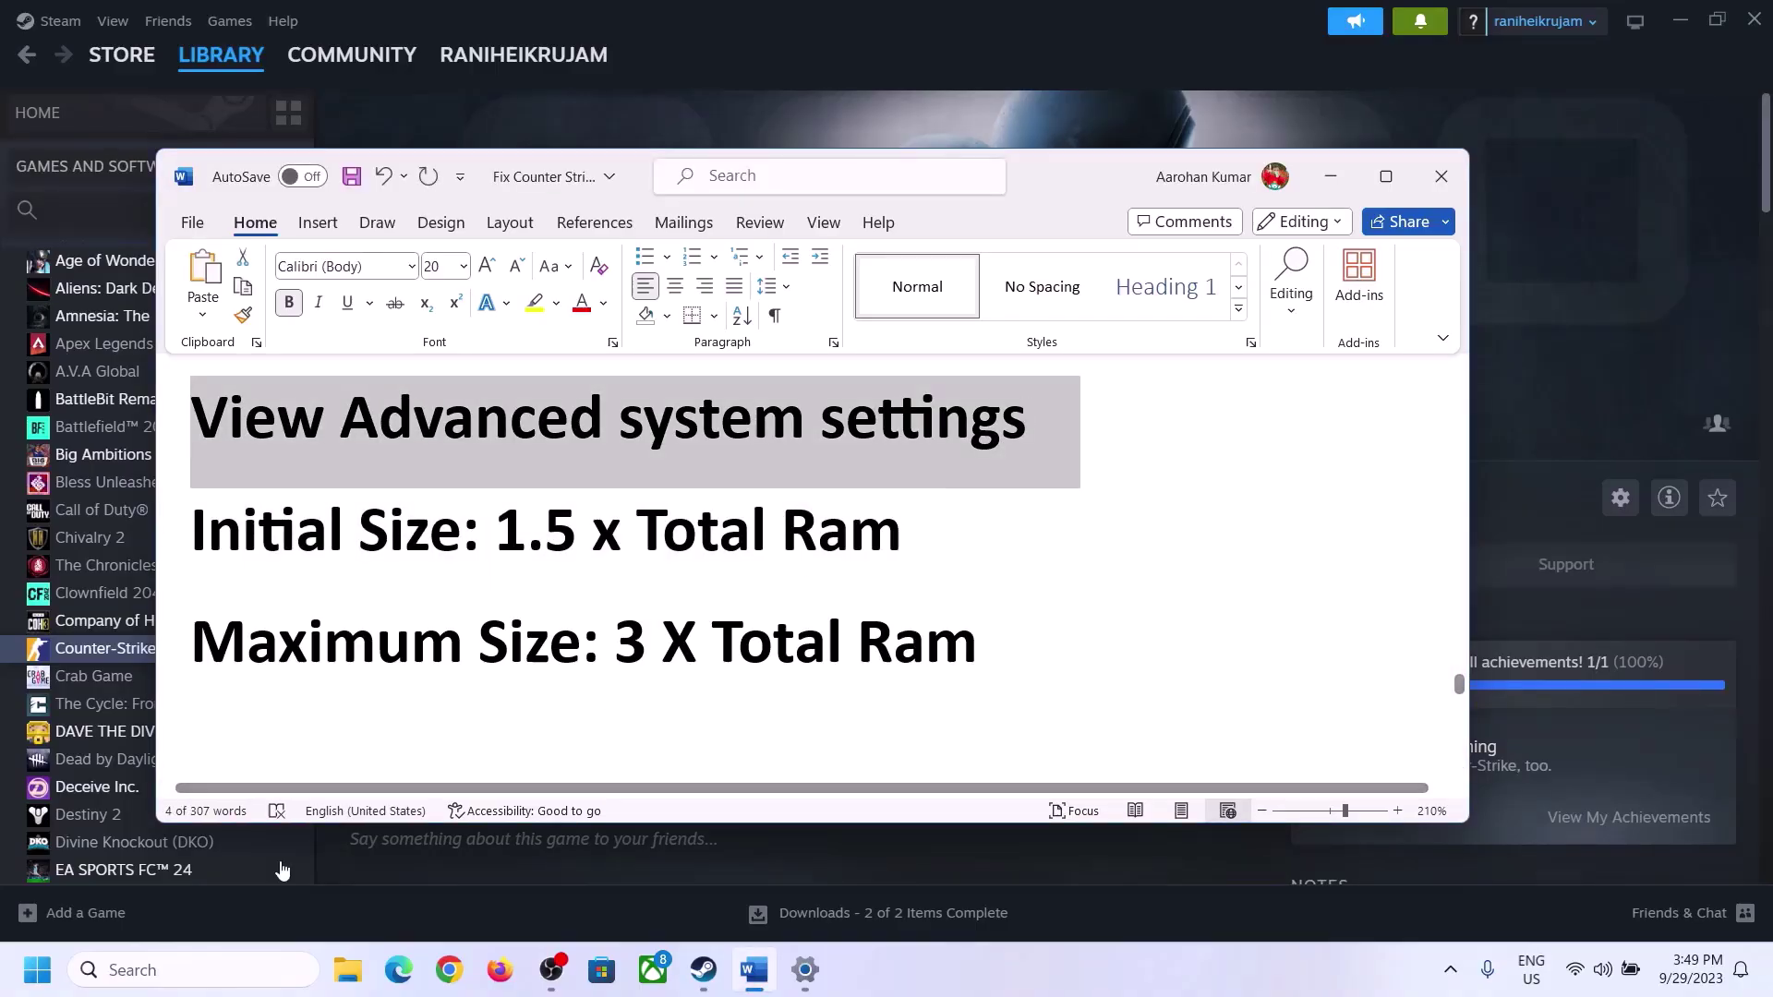
click(210, 970)
key(ctrl+v)
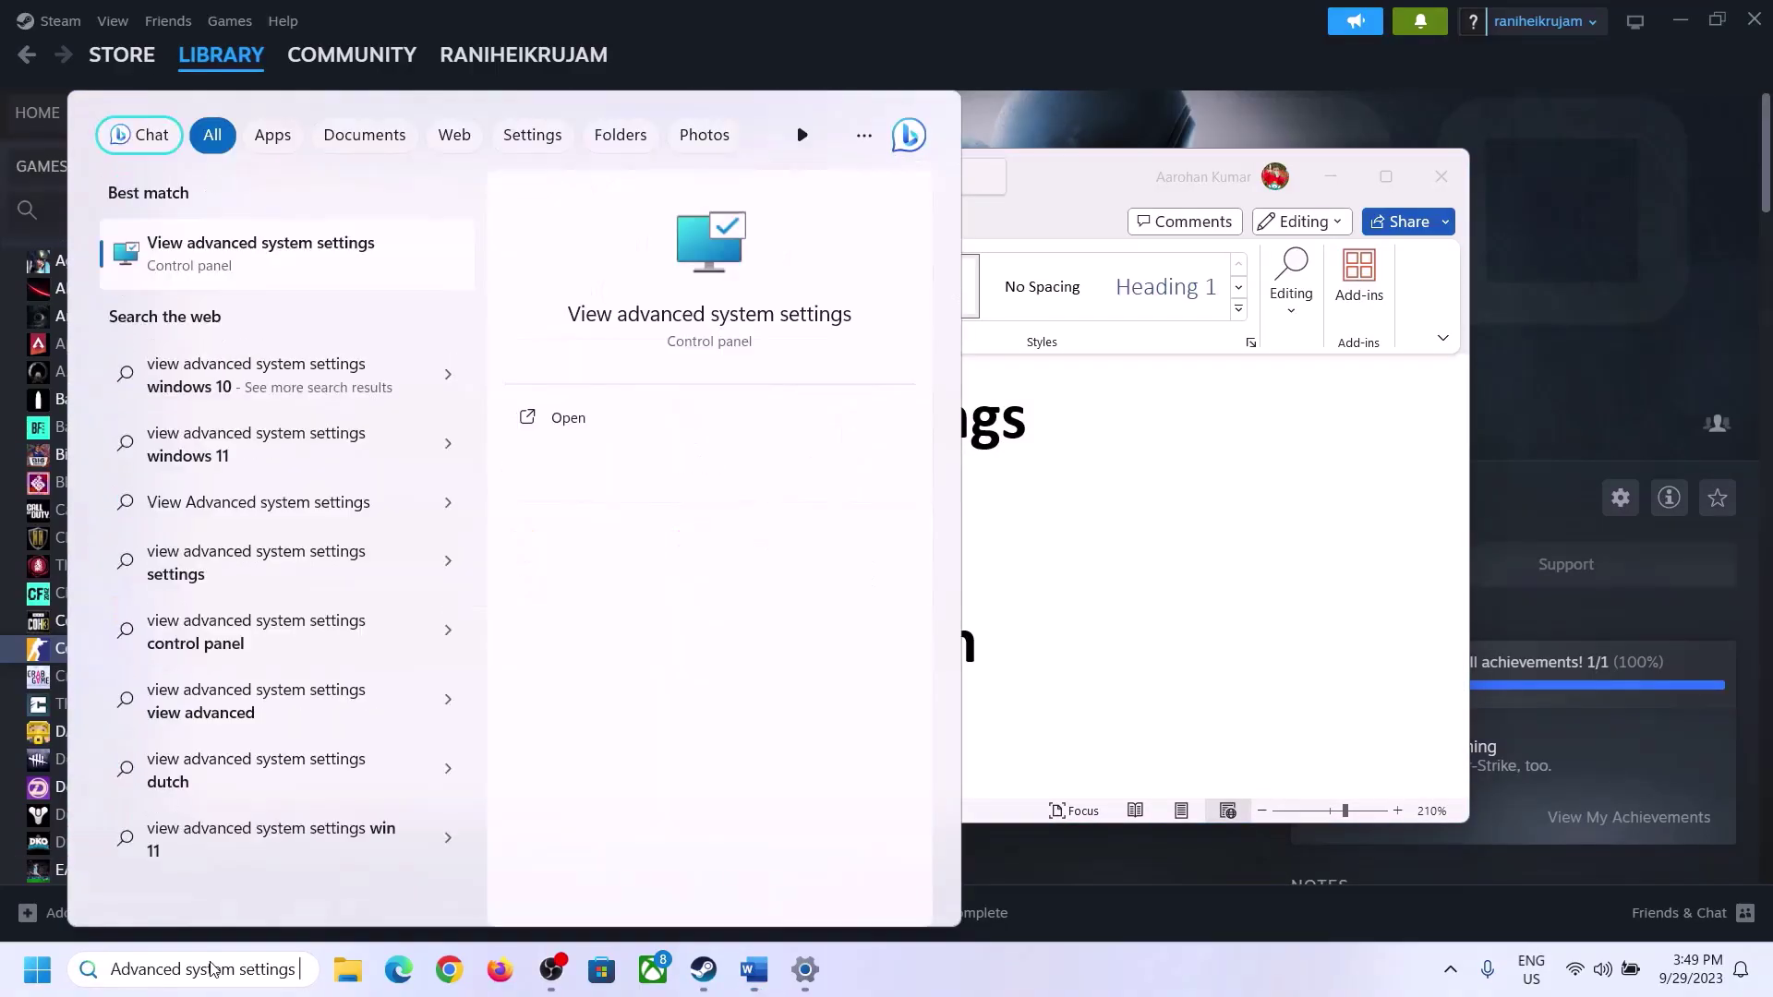
click(250, 267)
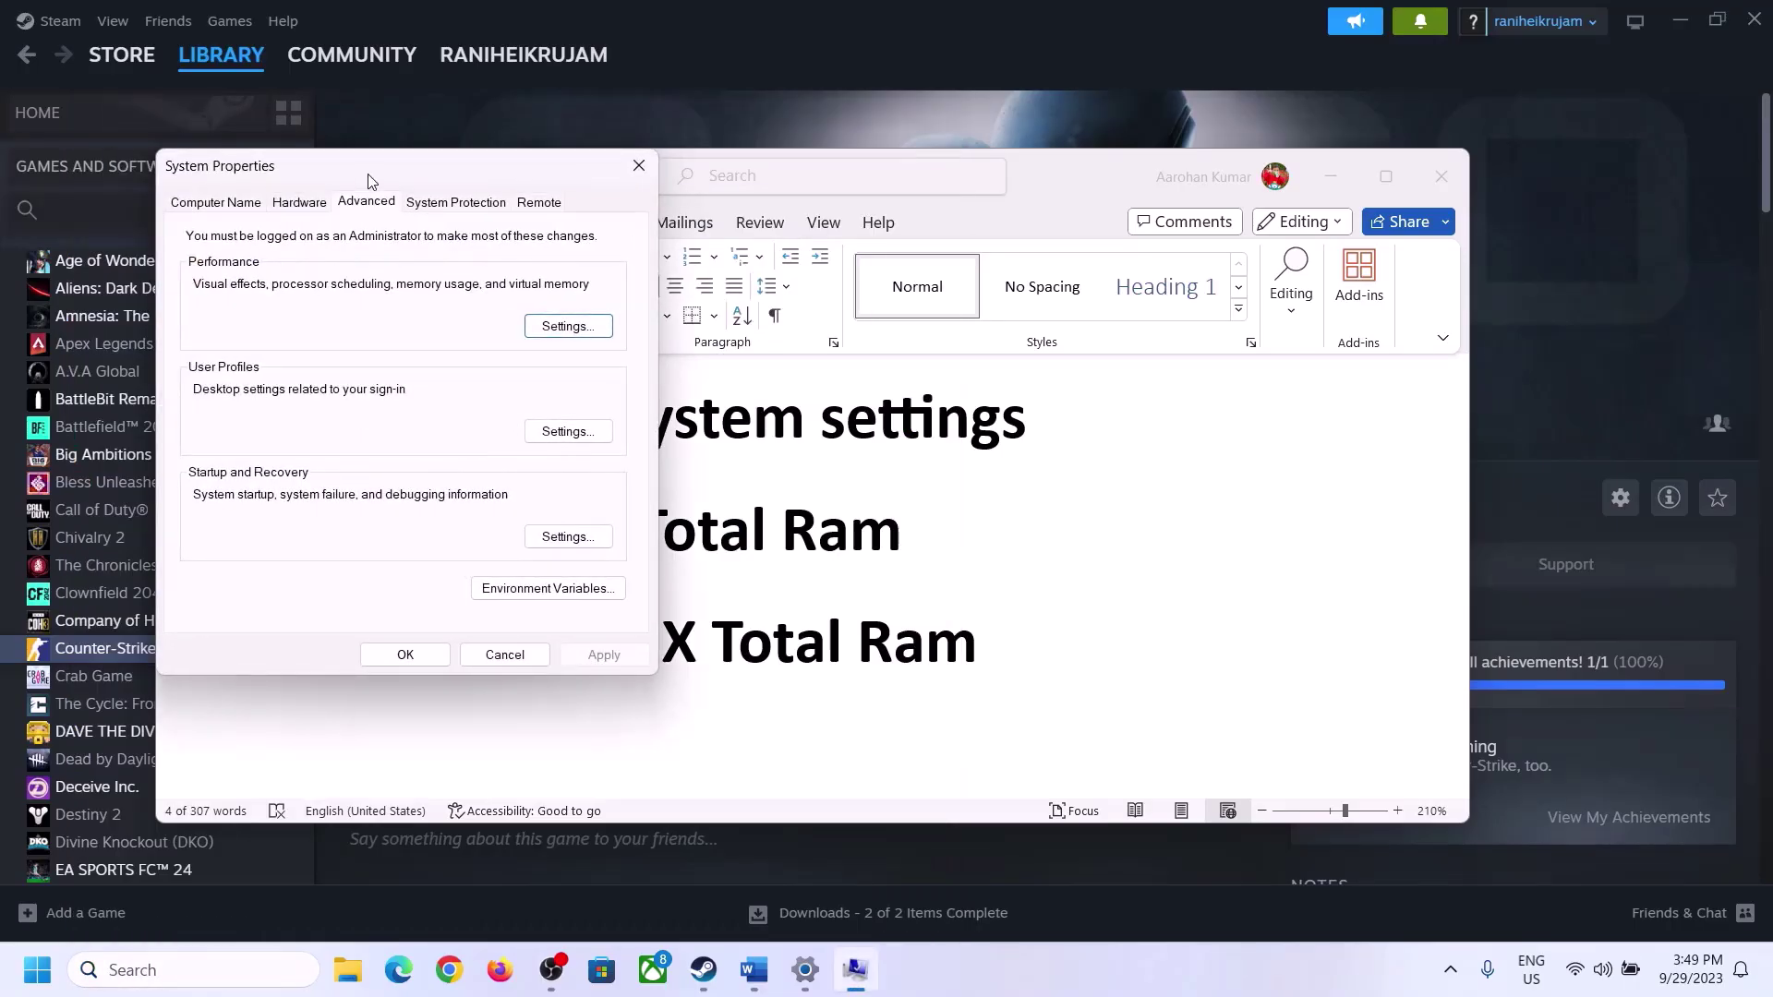
drag(371, 180, 794, 320)
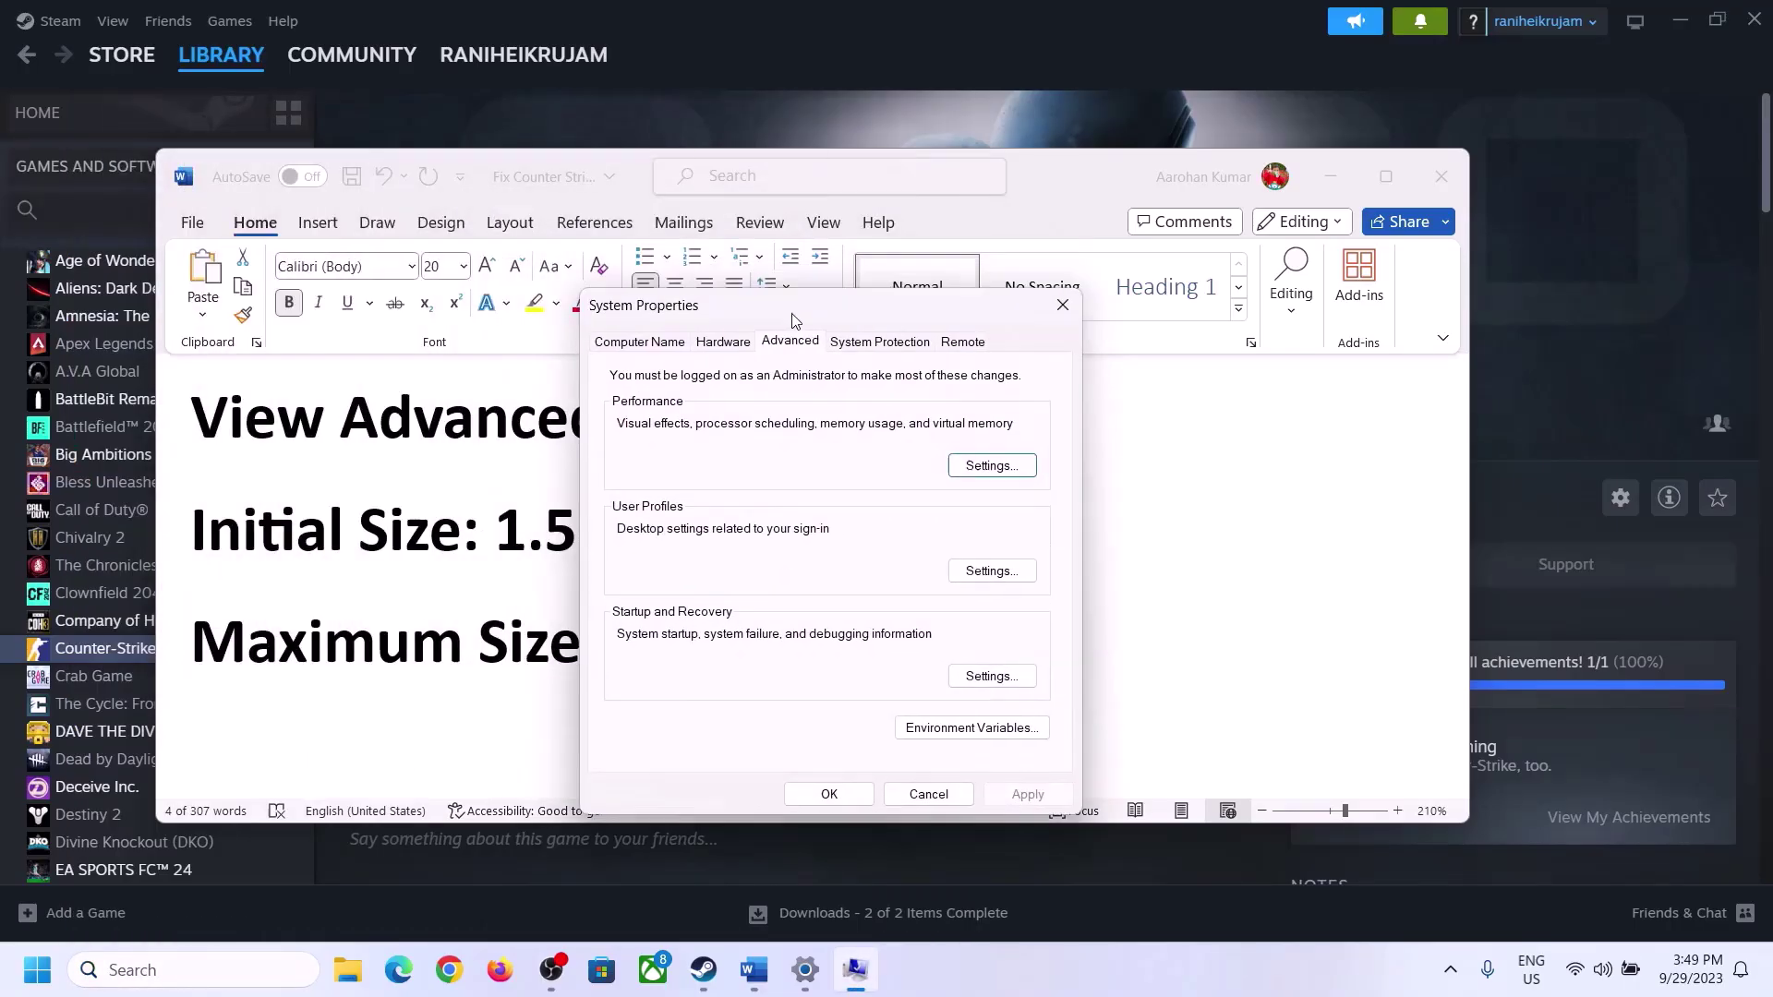
Step: Open the Virtual Memory settings from the performance options, disable automatic paging file management and choose a custom size for drive C
click(992, 466)
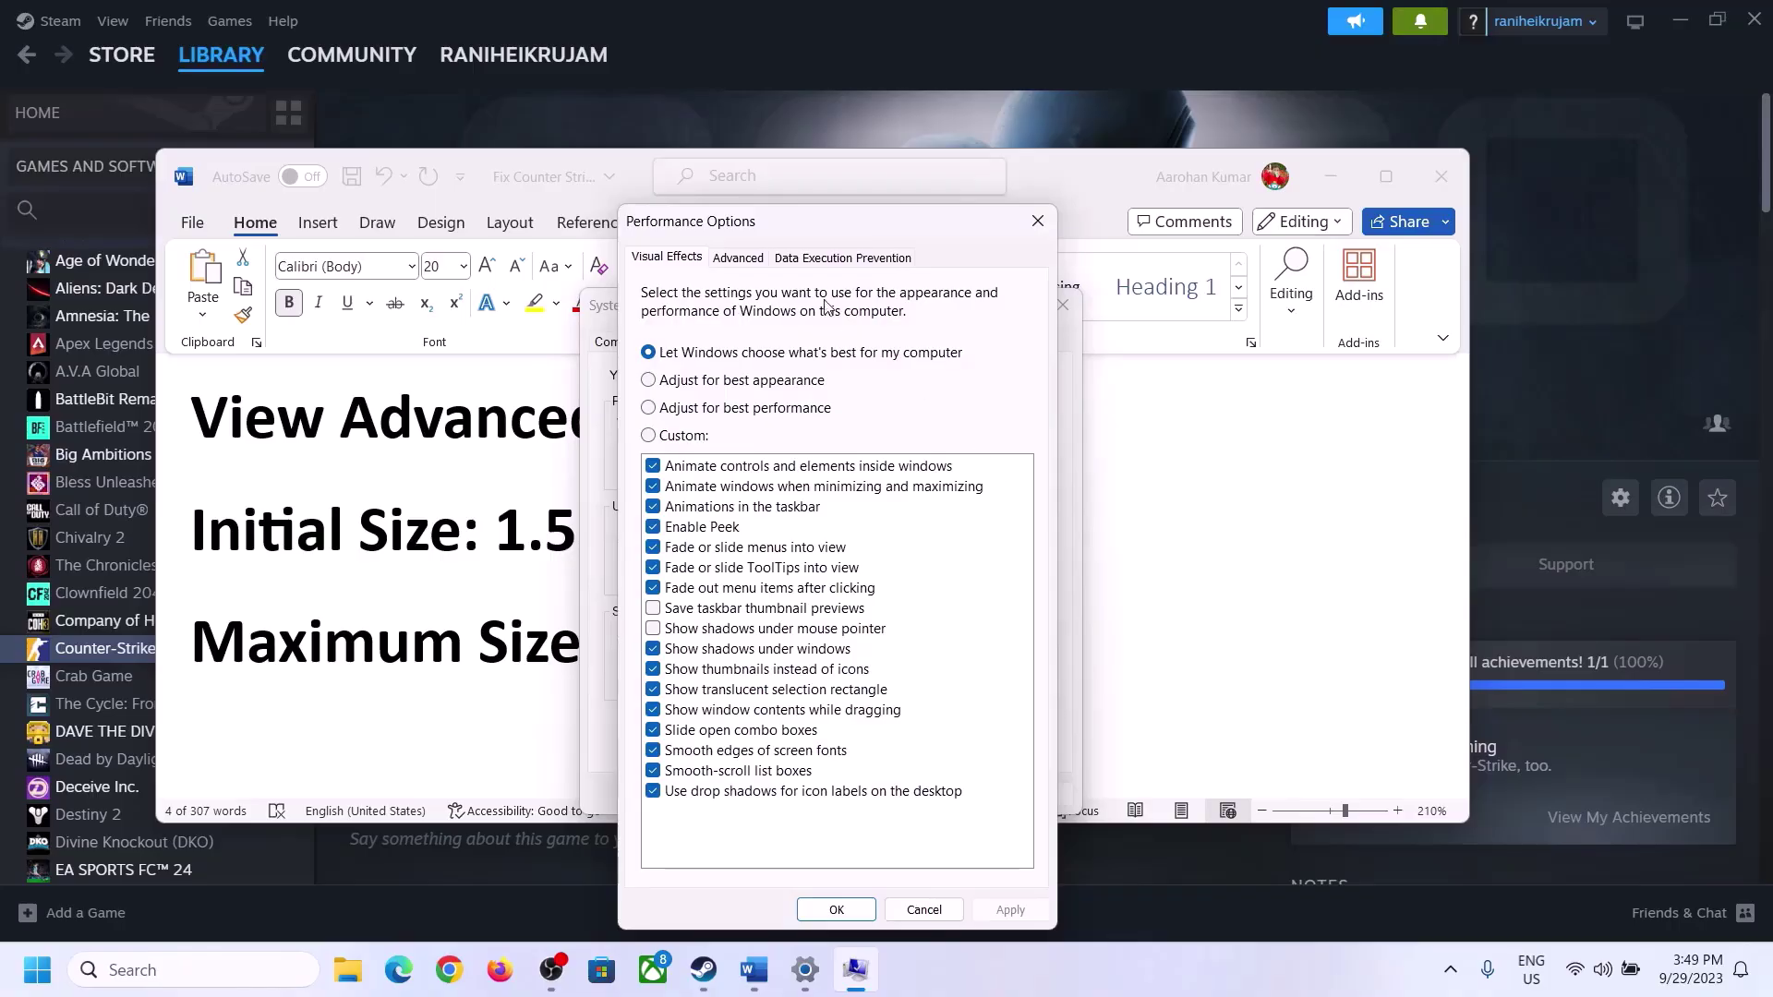
click(739, 259)
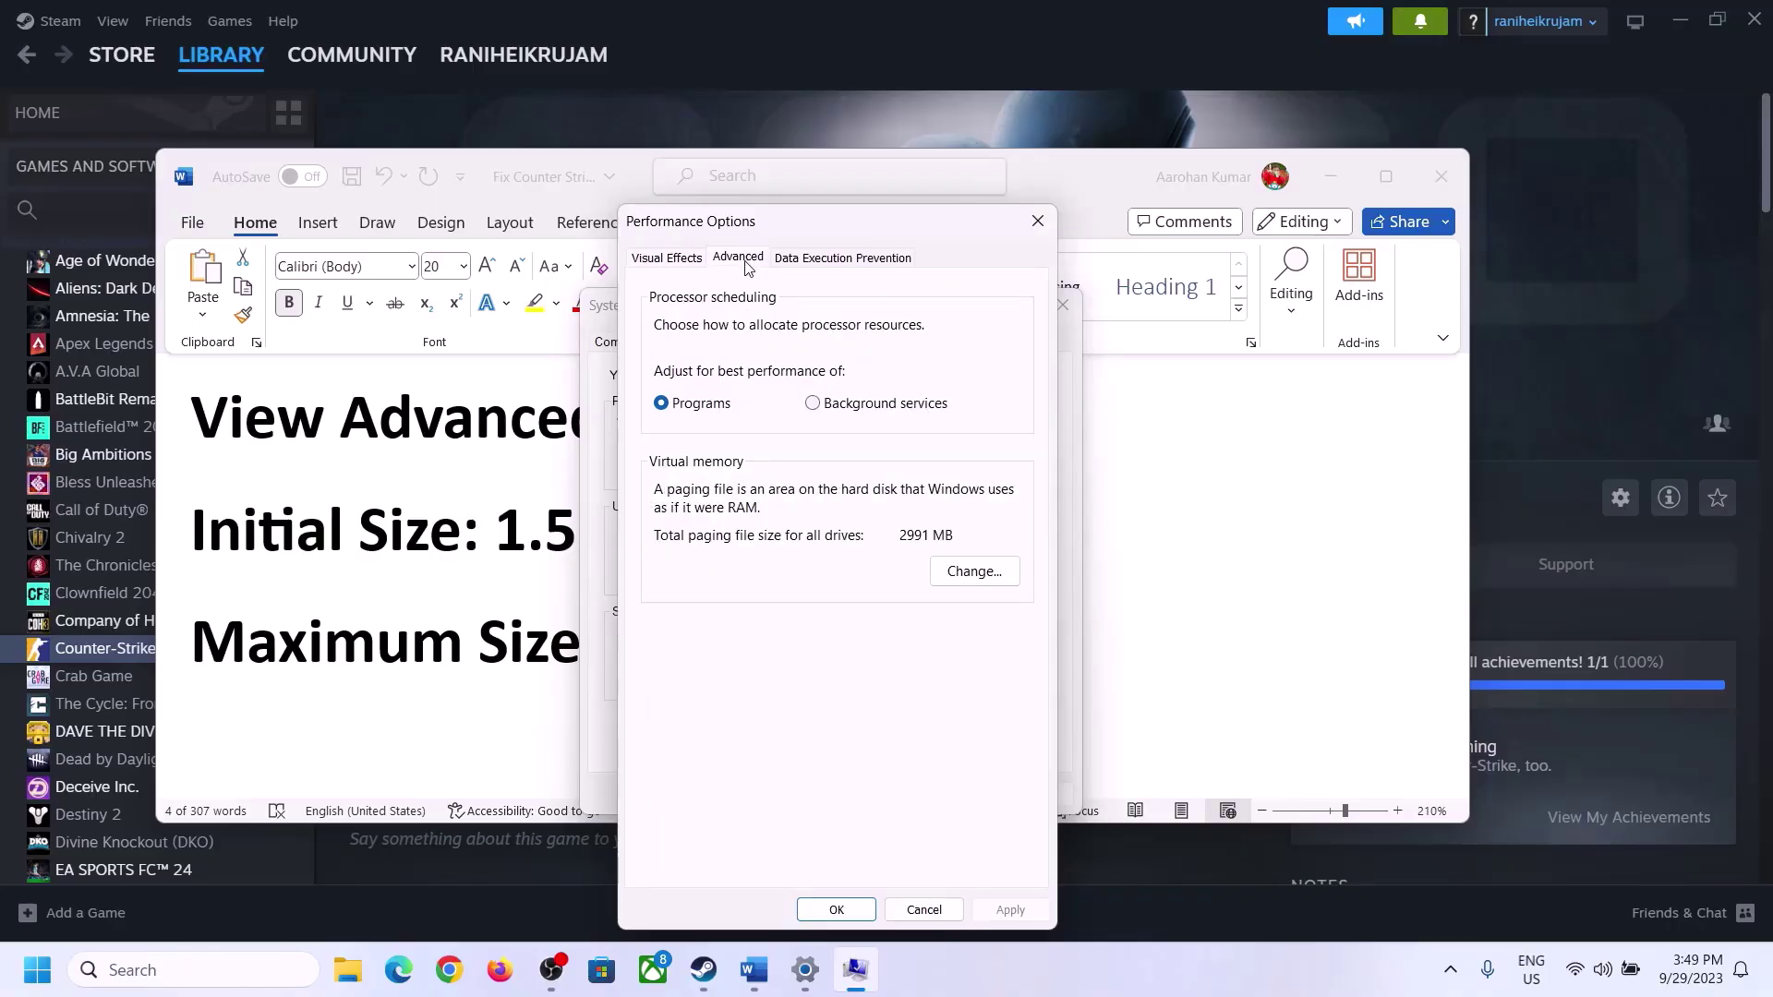
click(982, 571)
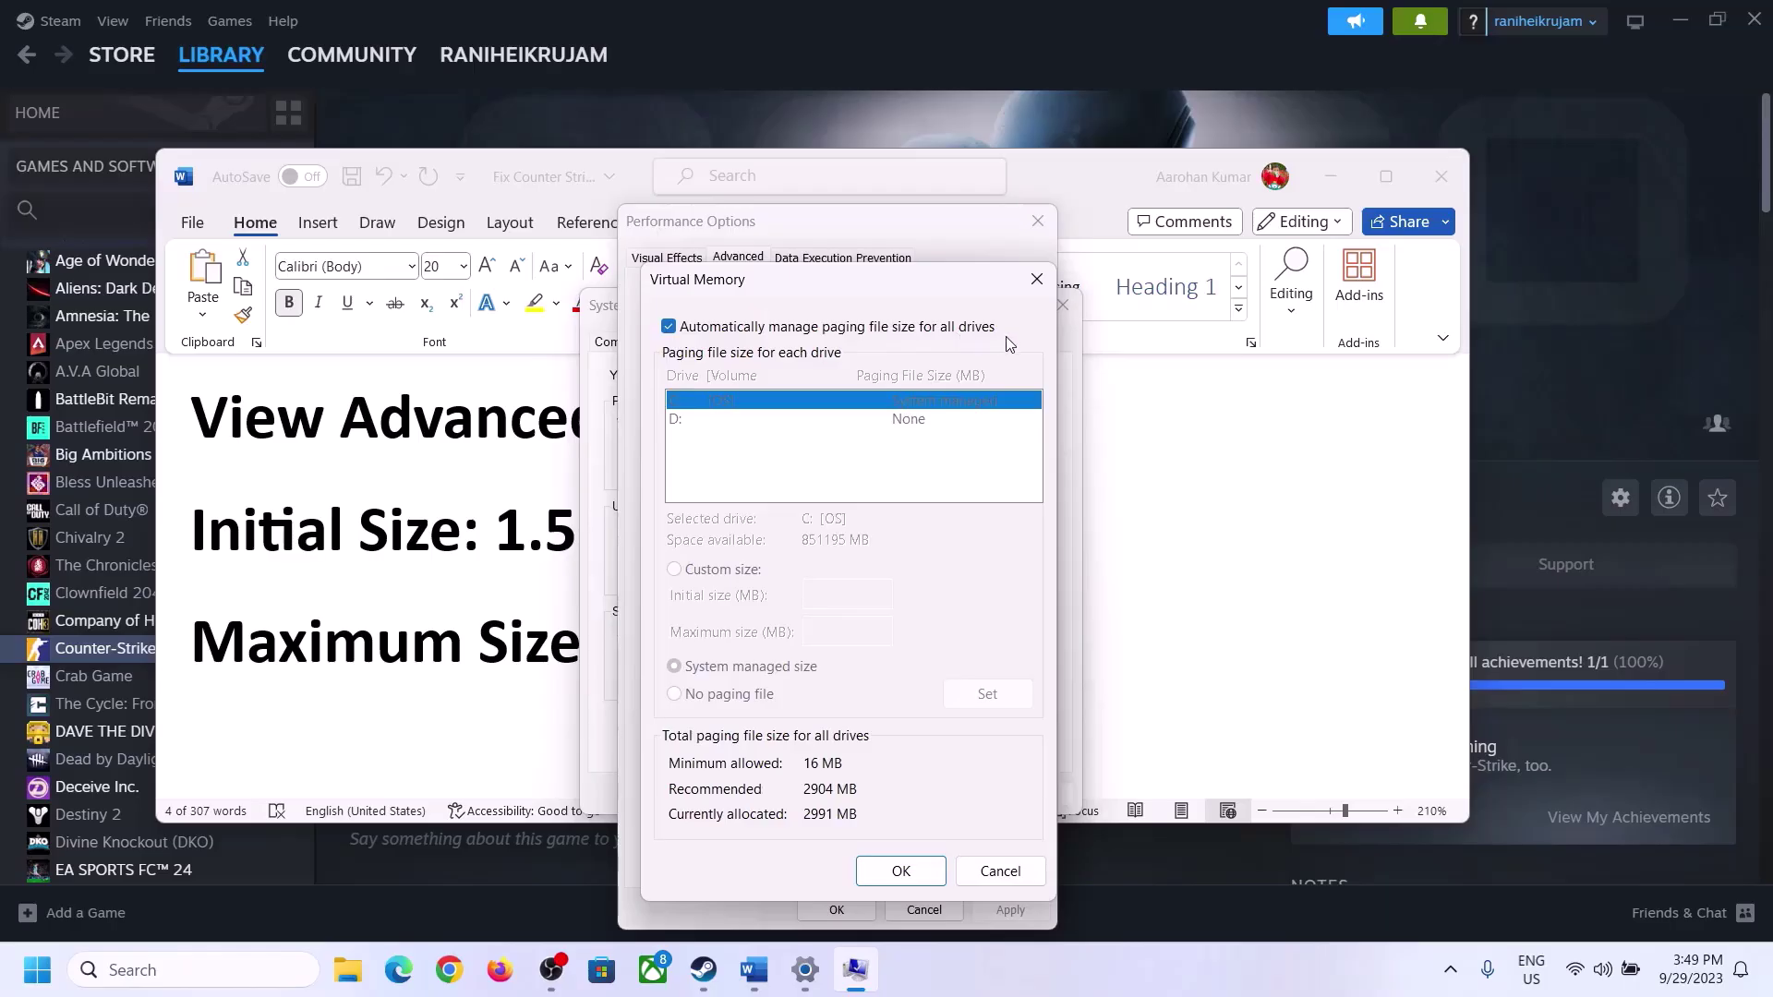
click(669, 327)
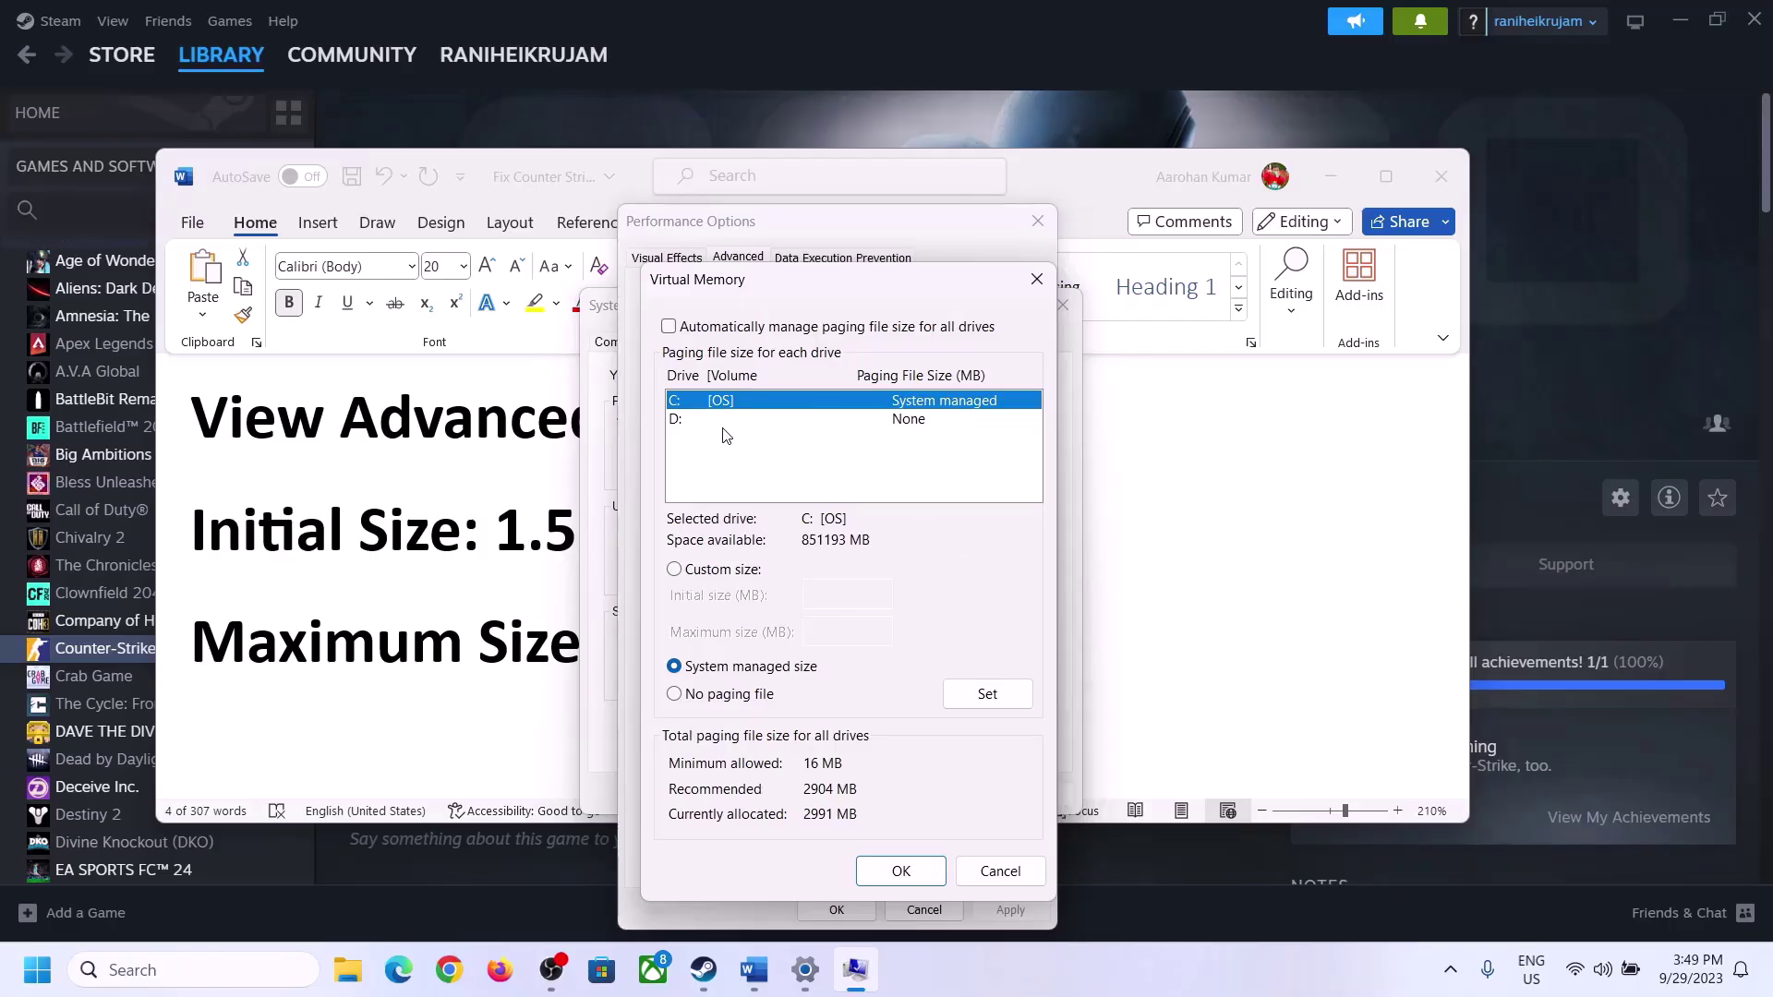
click(676, 571)
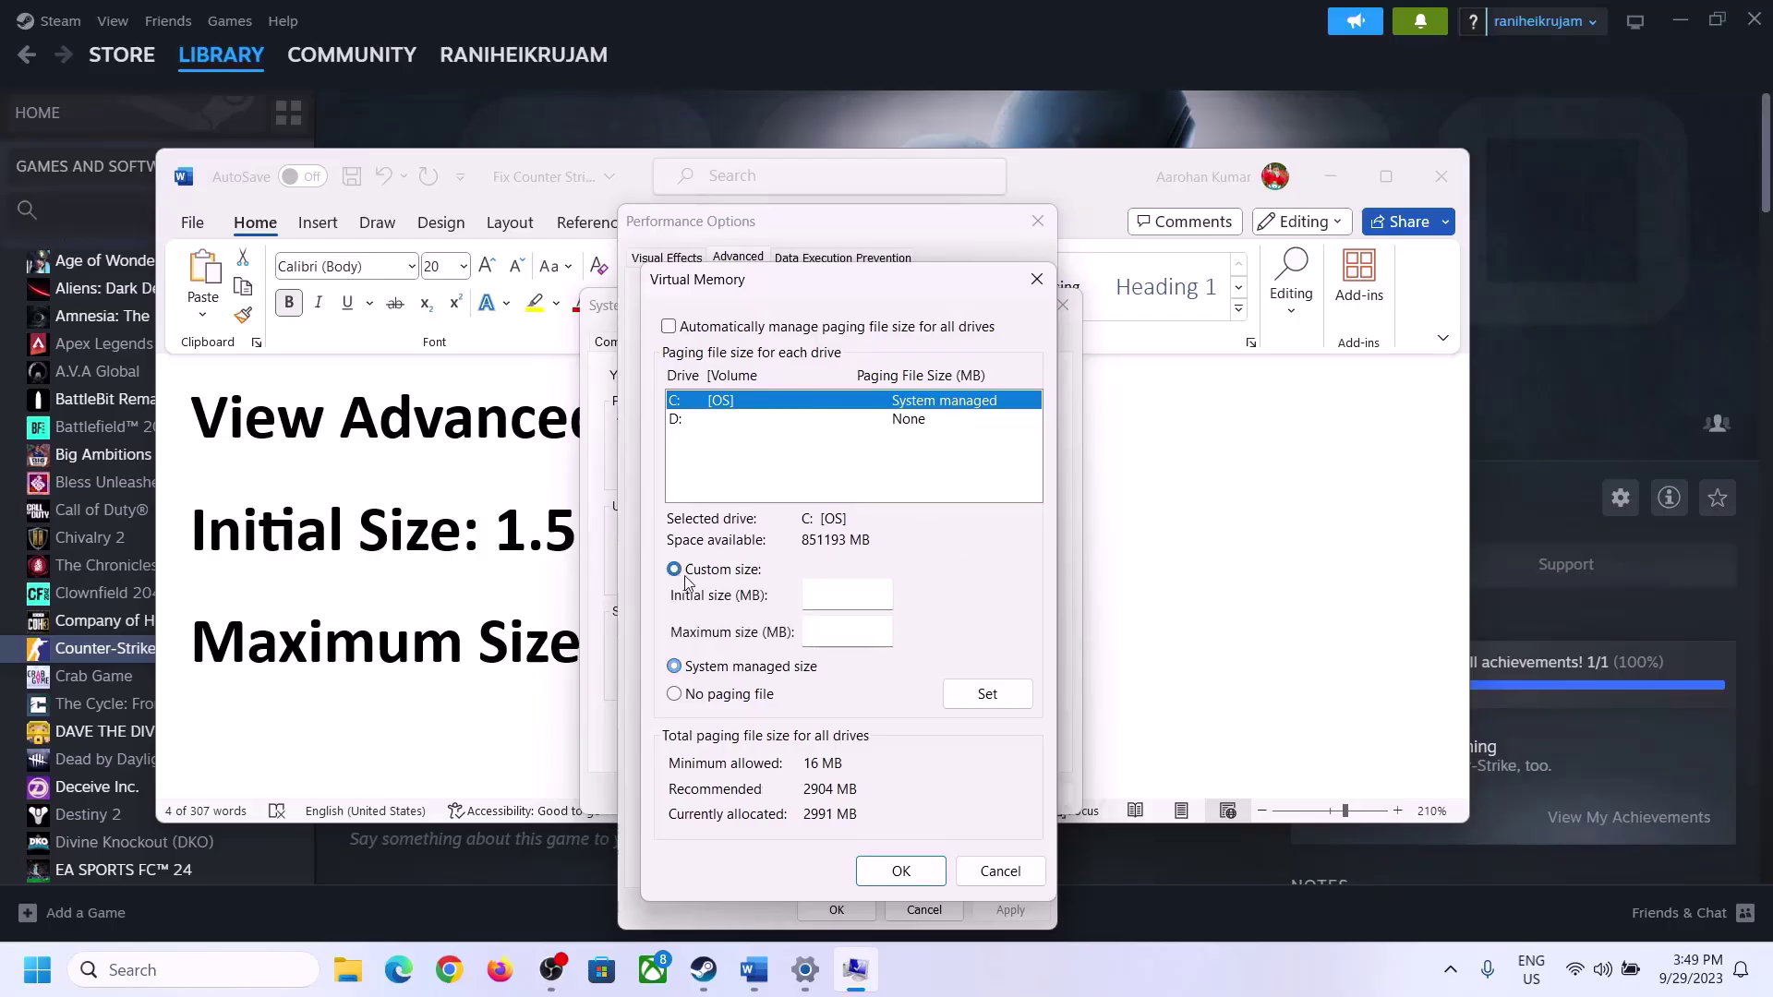
click(849, 595)
Step: Highlight the 1.5 x Total Ram formula in the Word note and check the installed RAM on the About page of Windows Settings
click(490, 544)
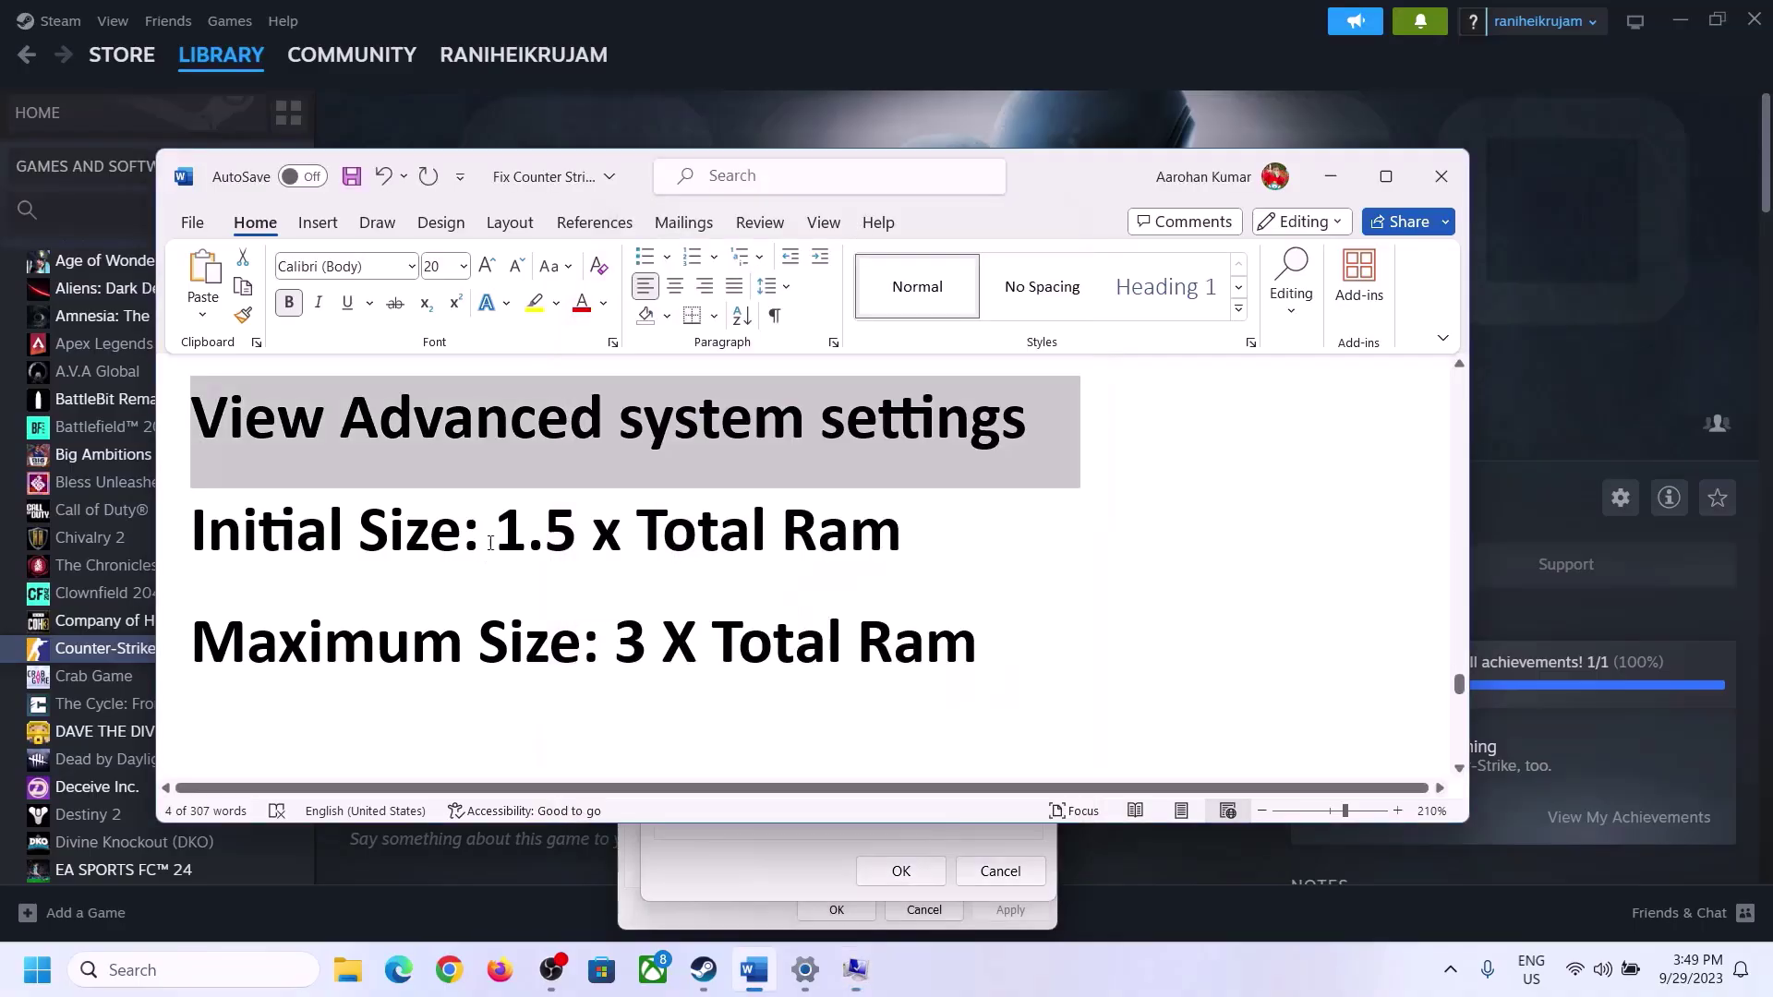
drag(507, 529, 822, 552)
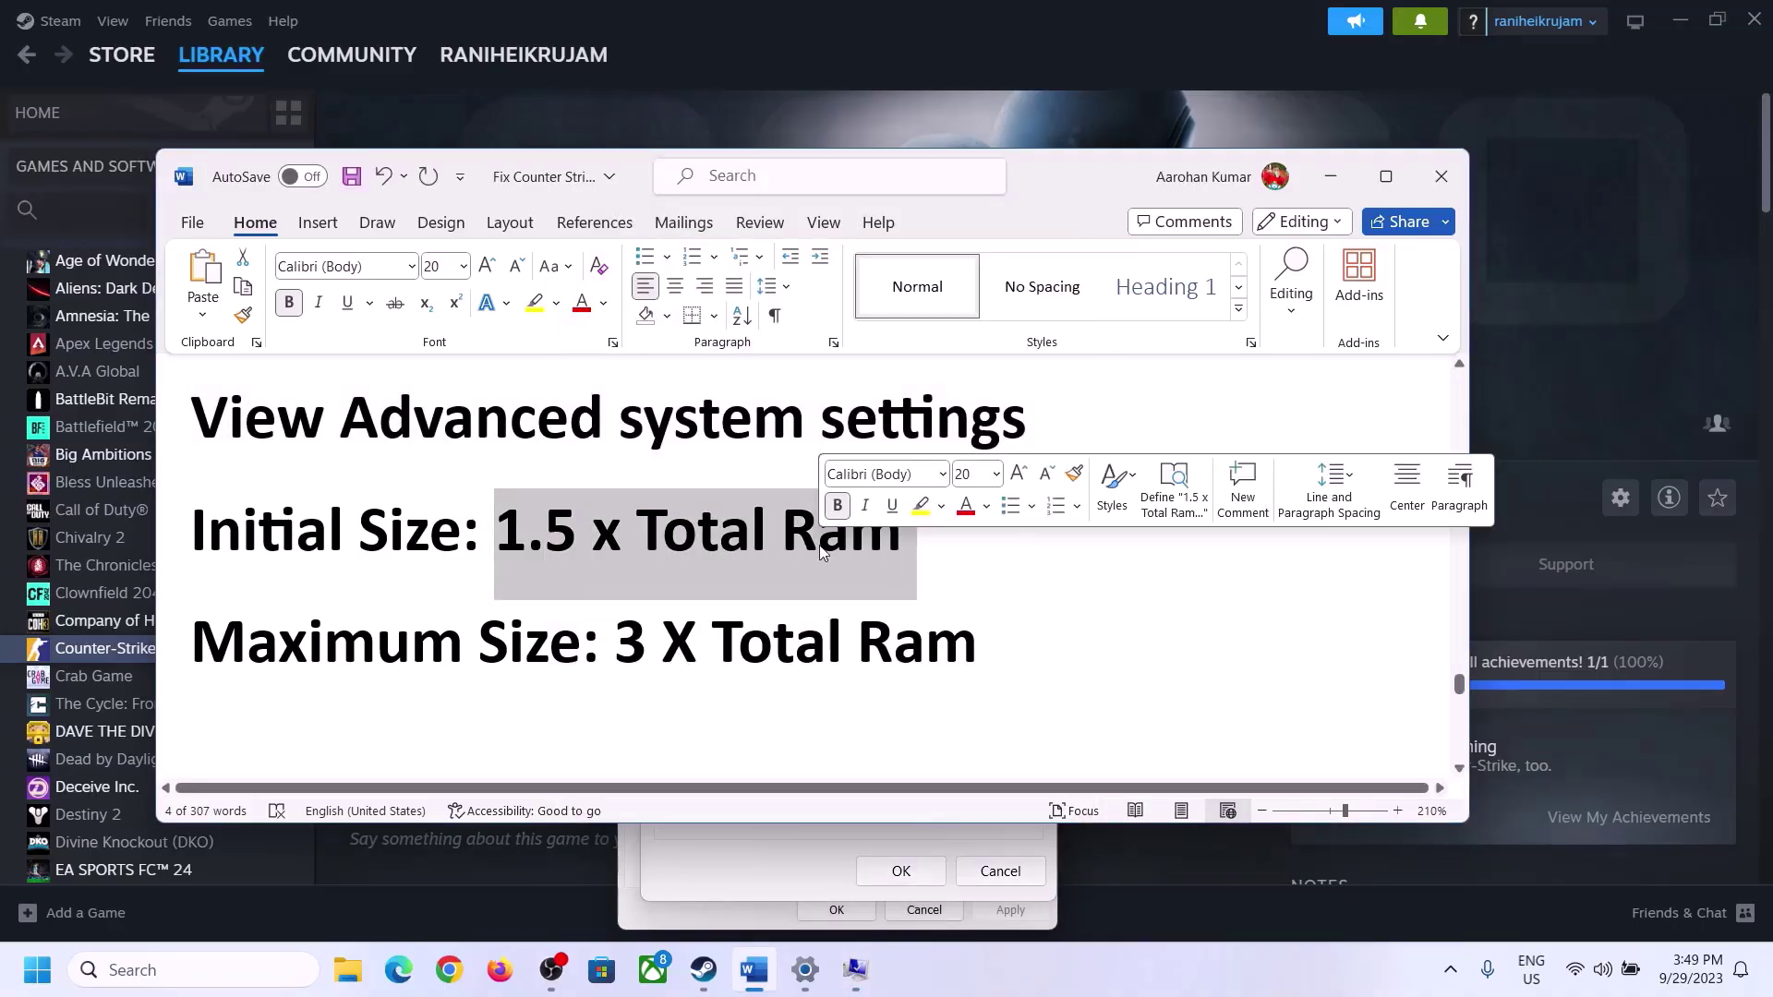
click(806, 976)
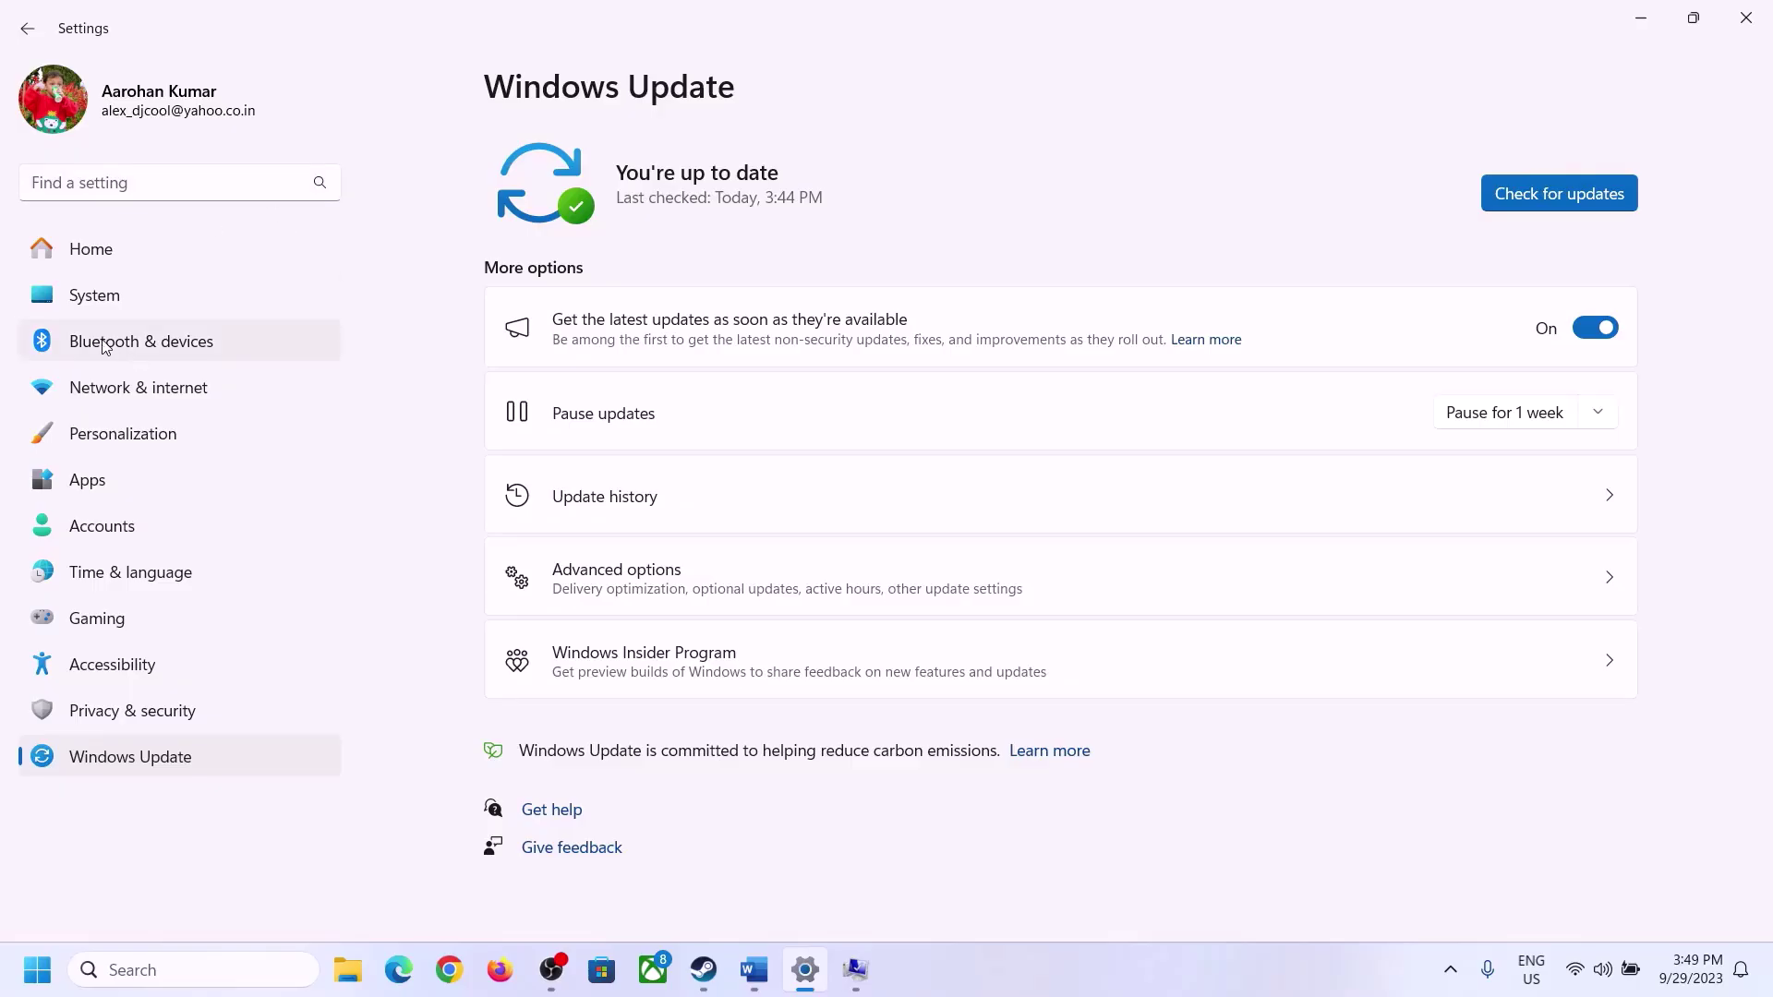
click(88, 295)
scroll(653, 696, down, 10)
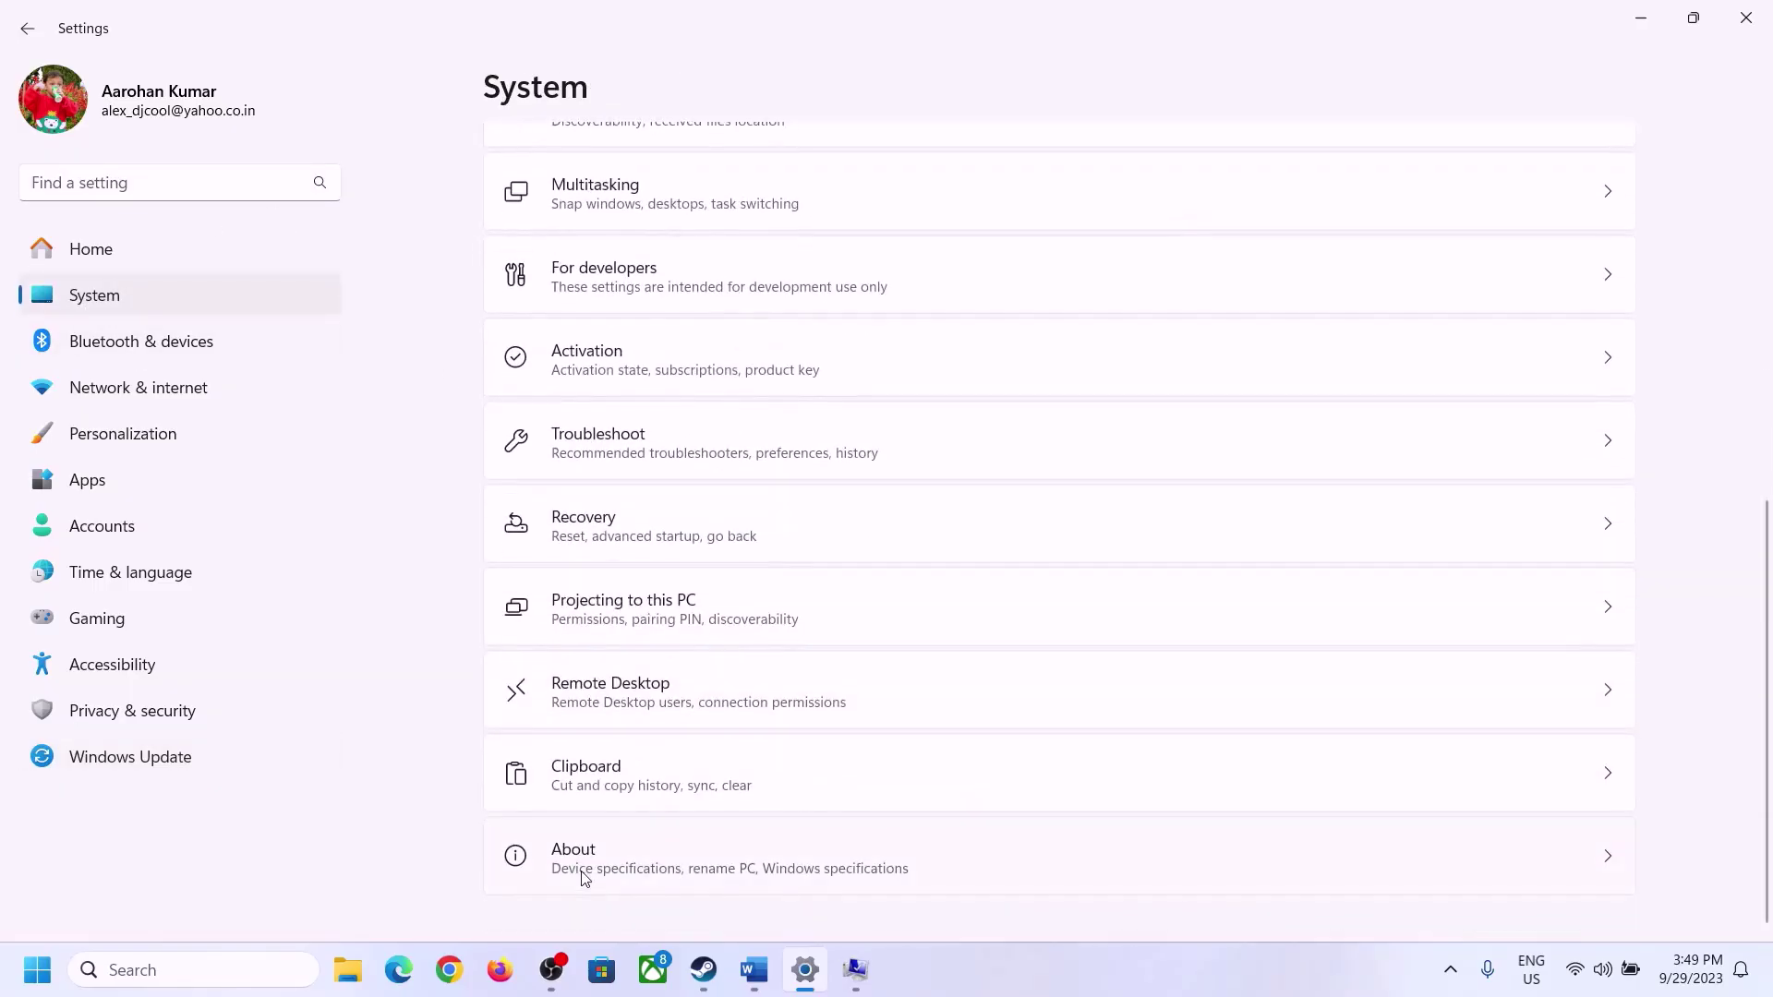
click(613, 832)
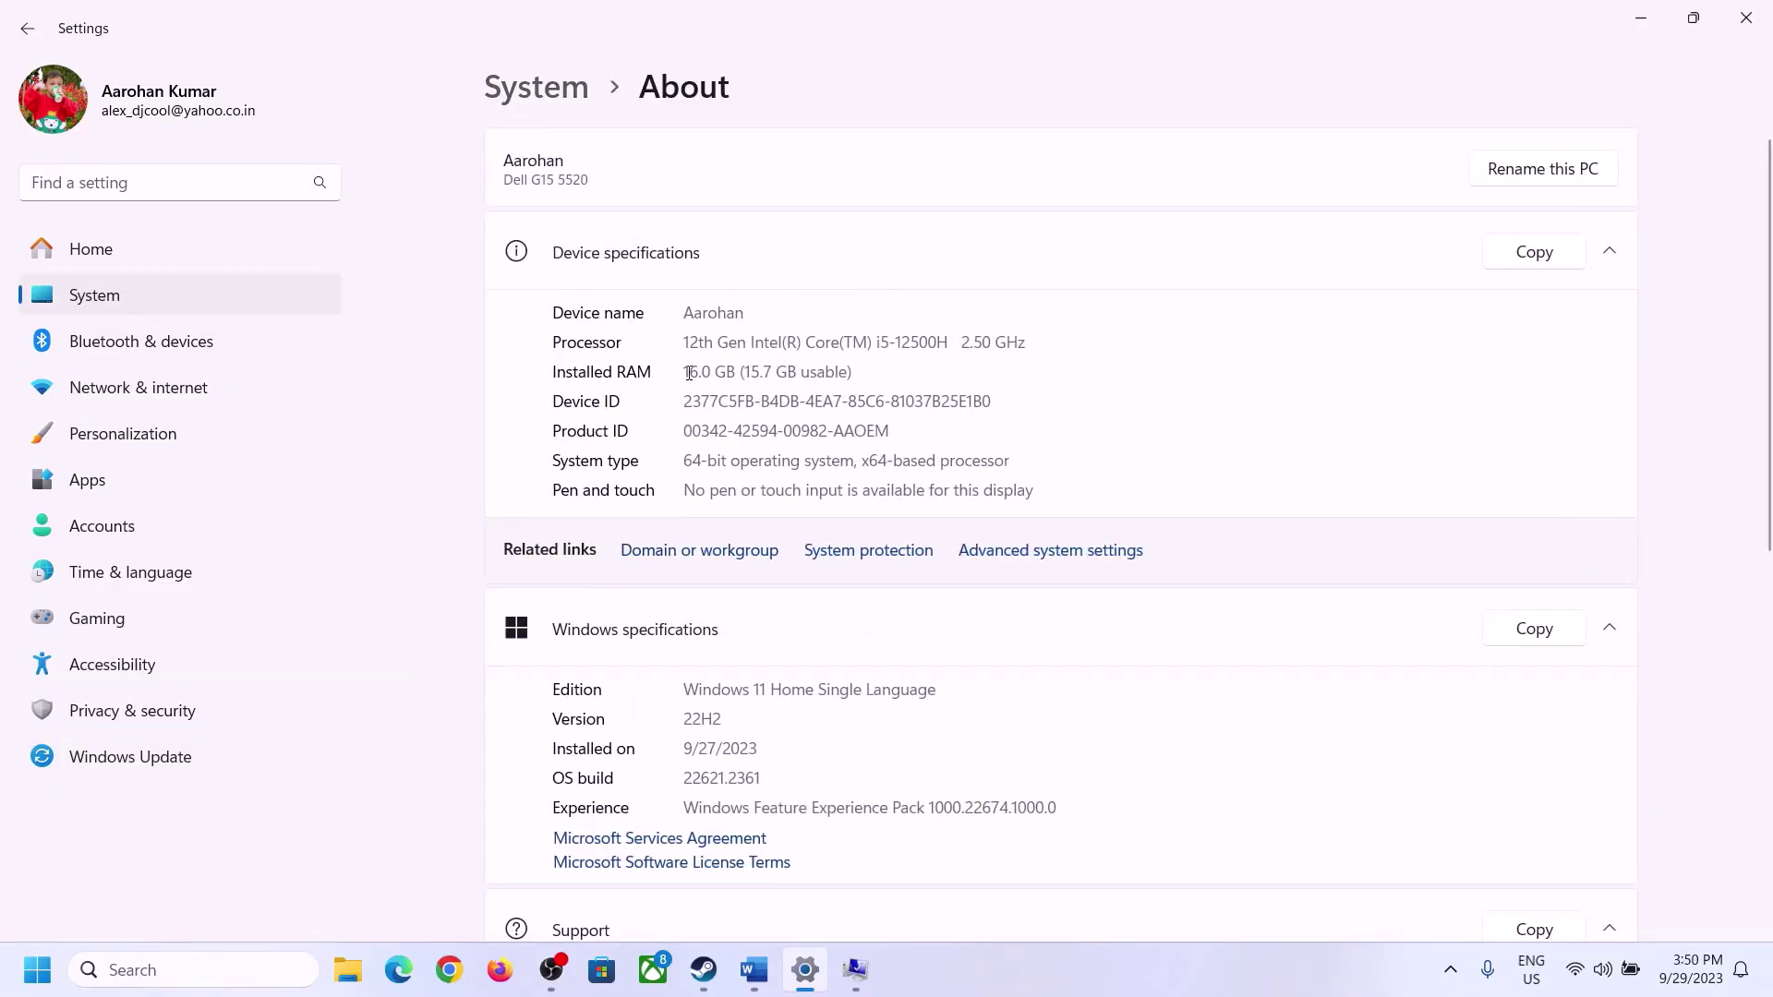
drag(702, 370, 684, 373)
click(713, 375)
drag(705, 369, 678, 363)
Step: Launch Calculator from the Run dialog, place it beside the Virtual Memory dialog and bring up the size formulas in the Word note alongside it
click(854, 970)
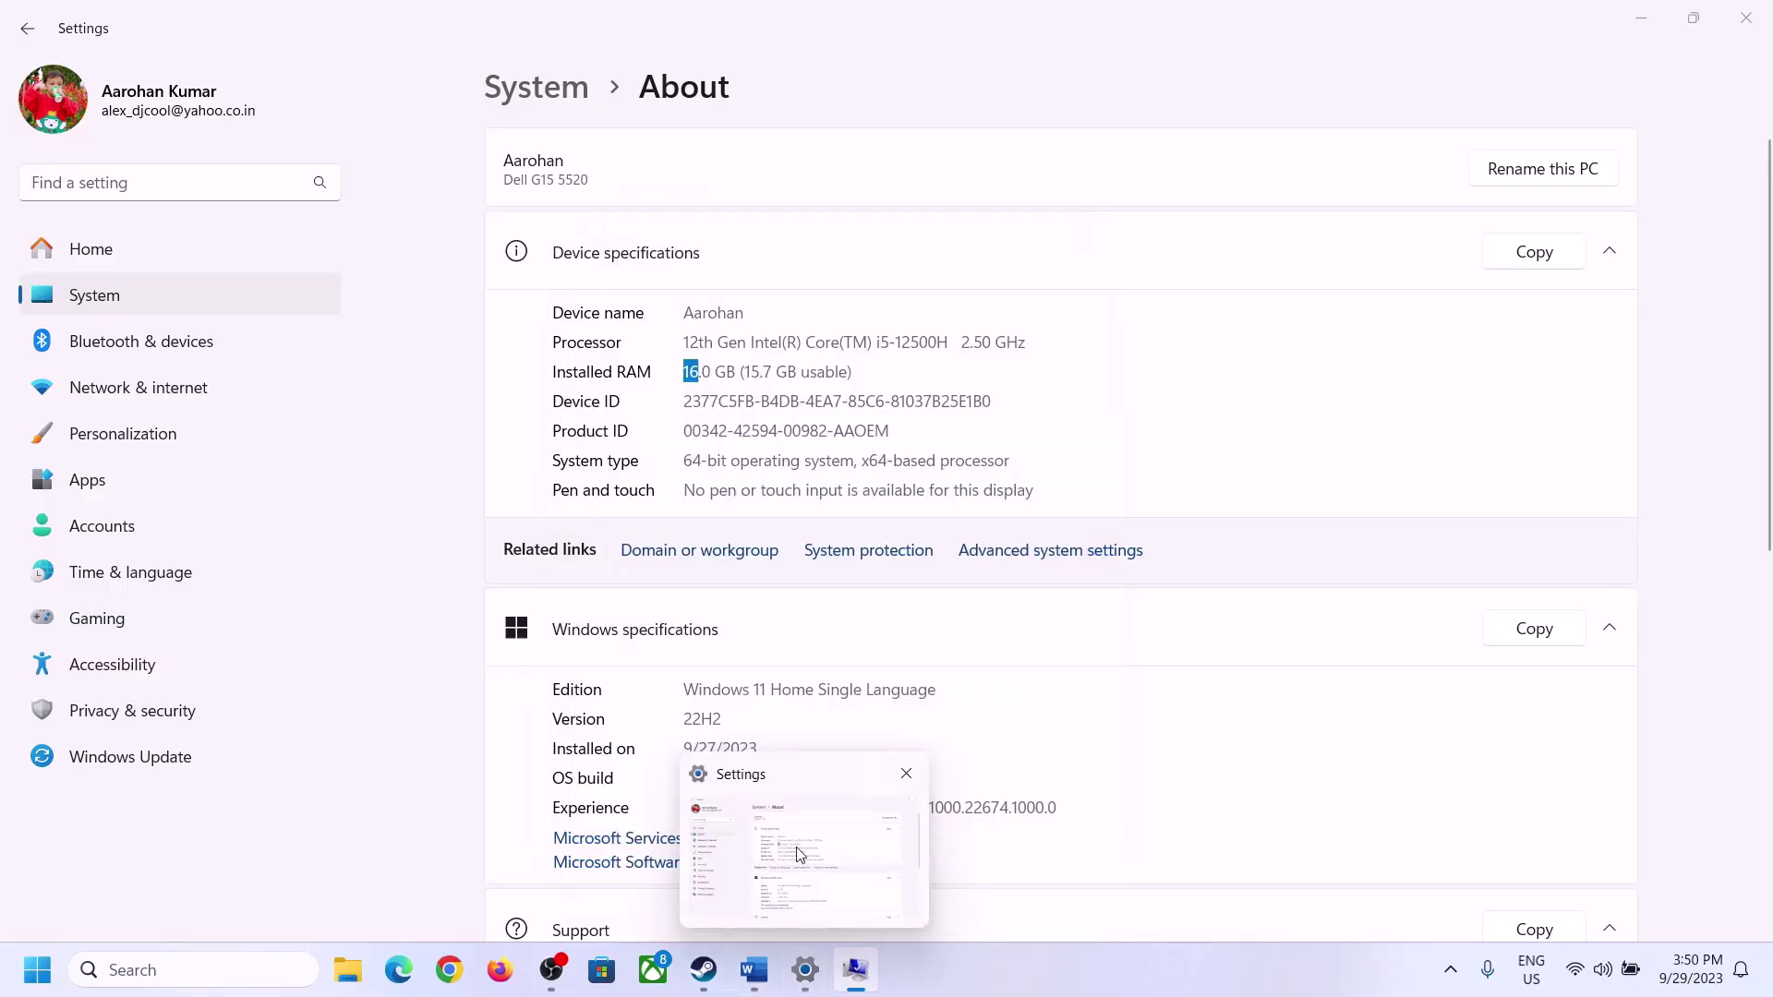
key(super+r)
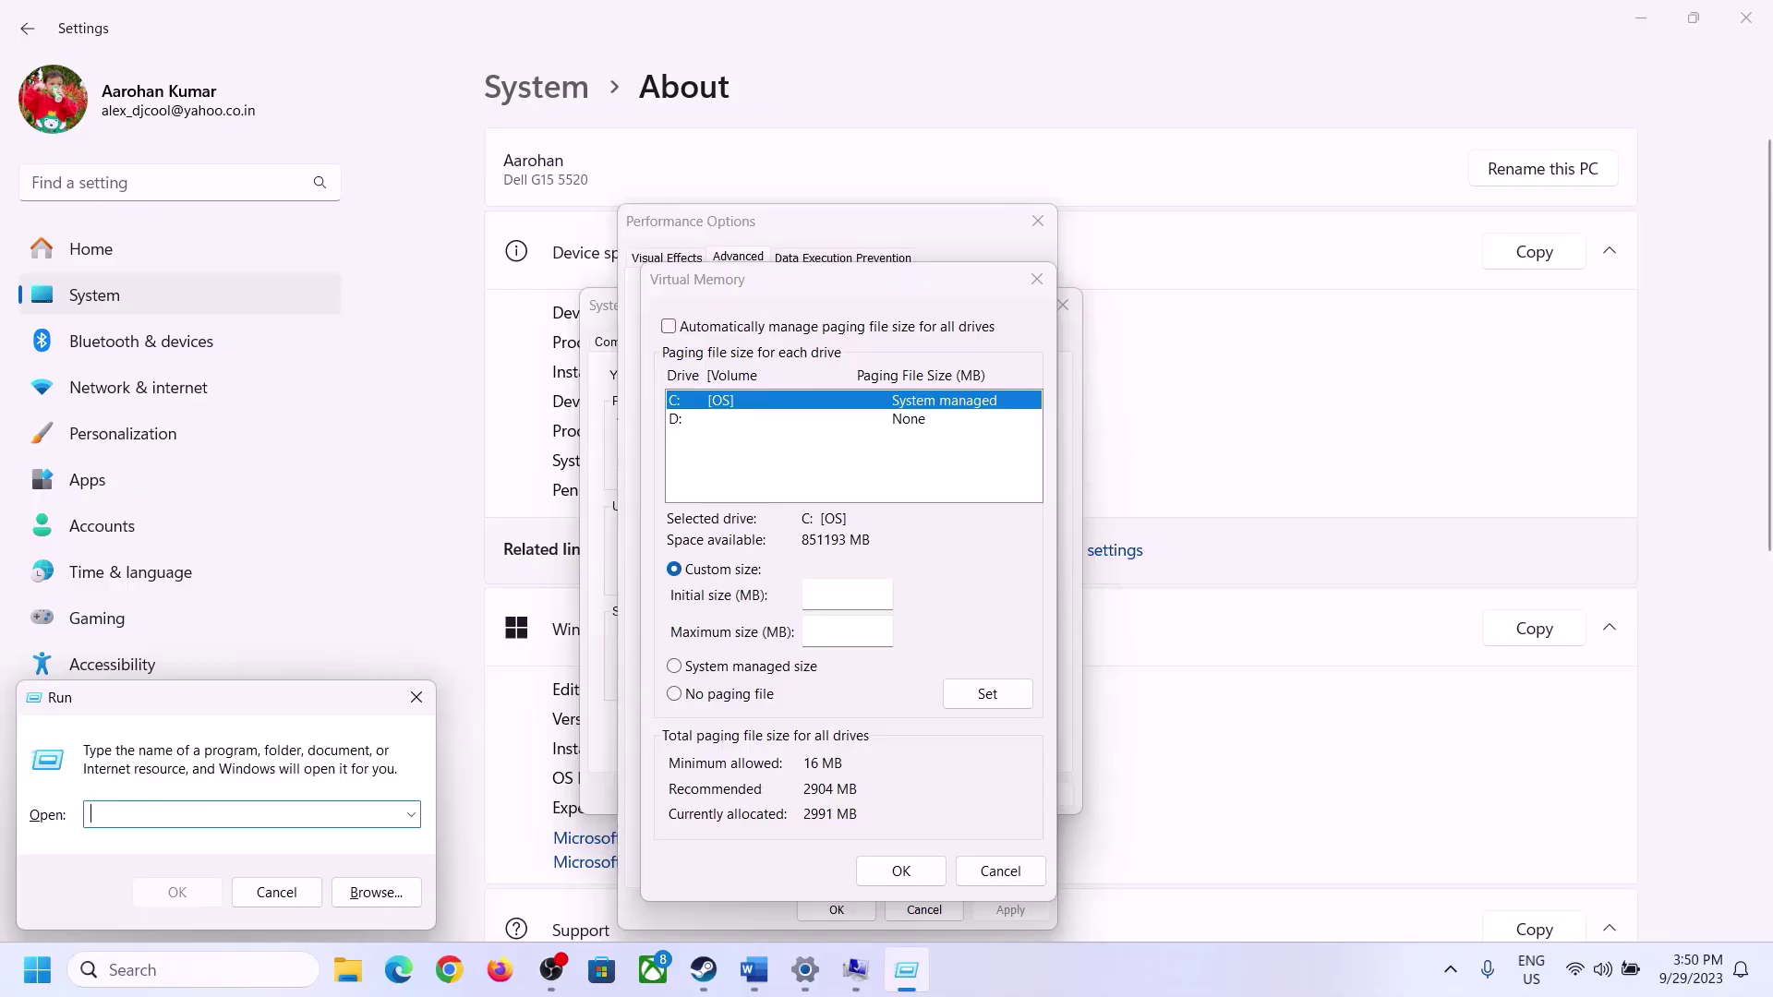
text(calc)
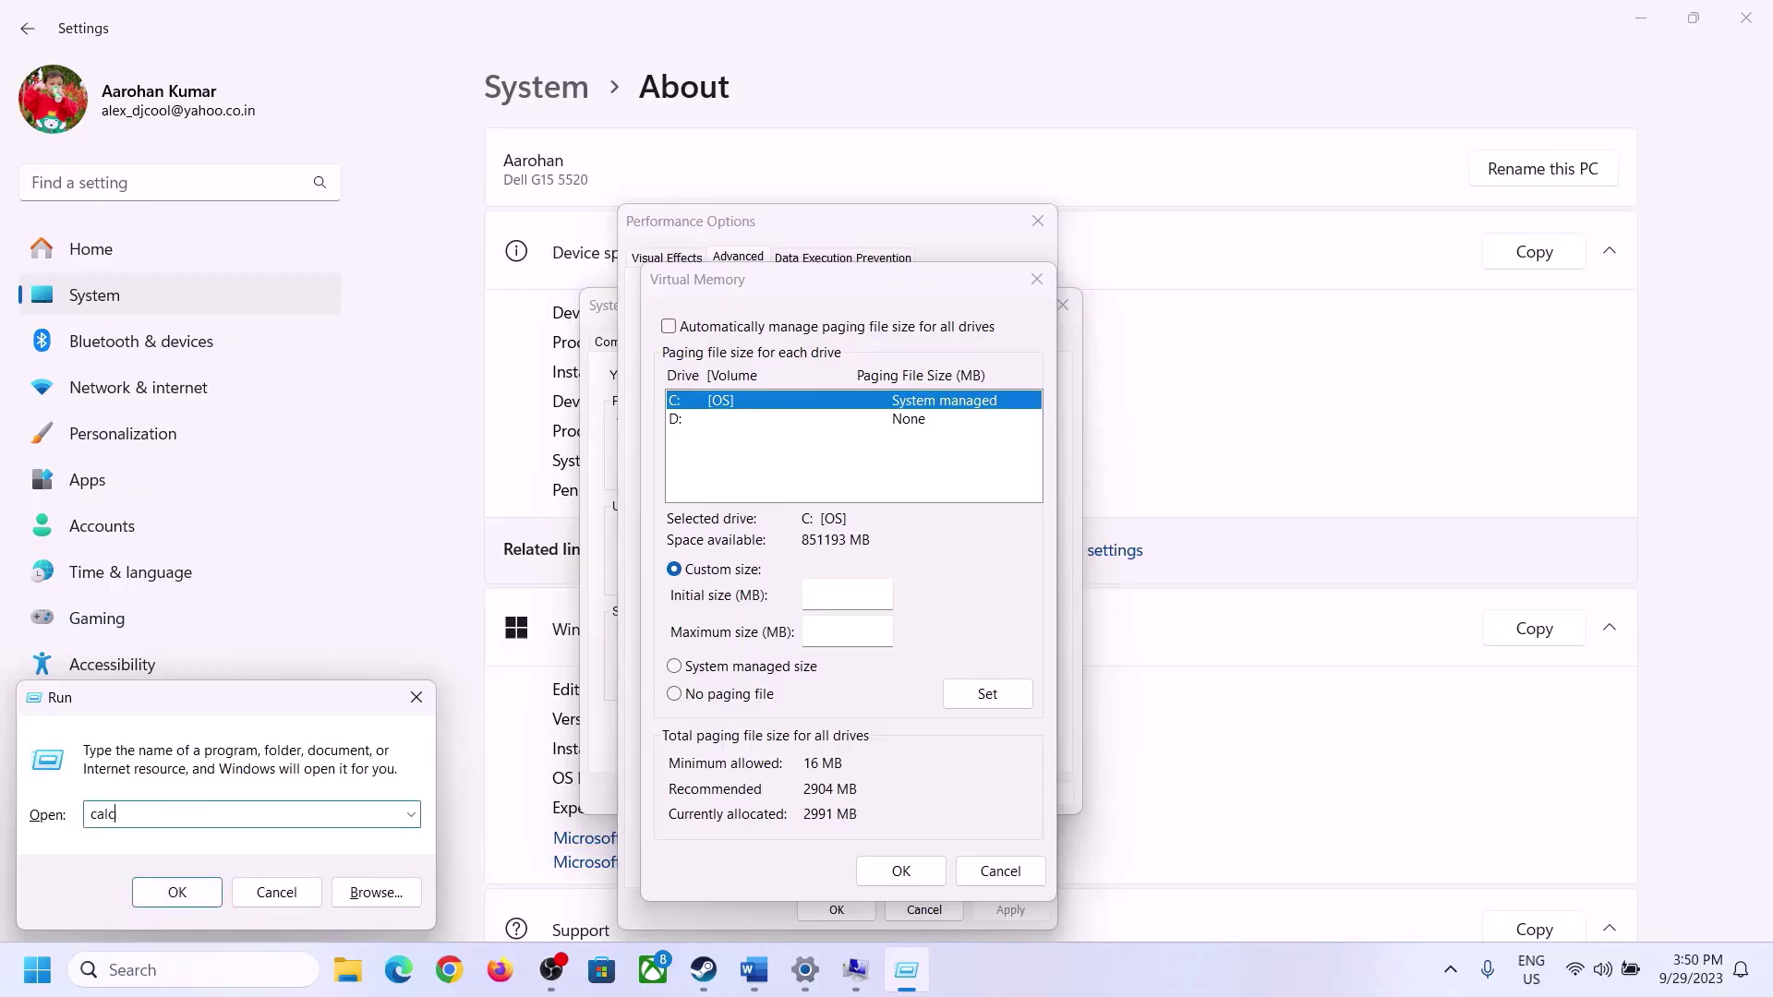
click(176, 892)
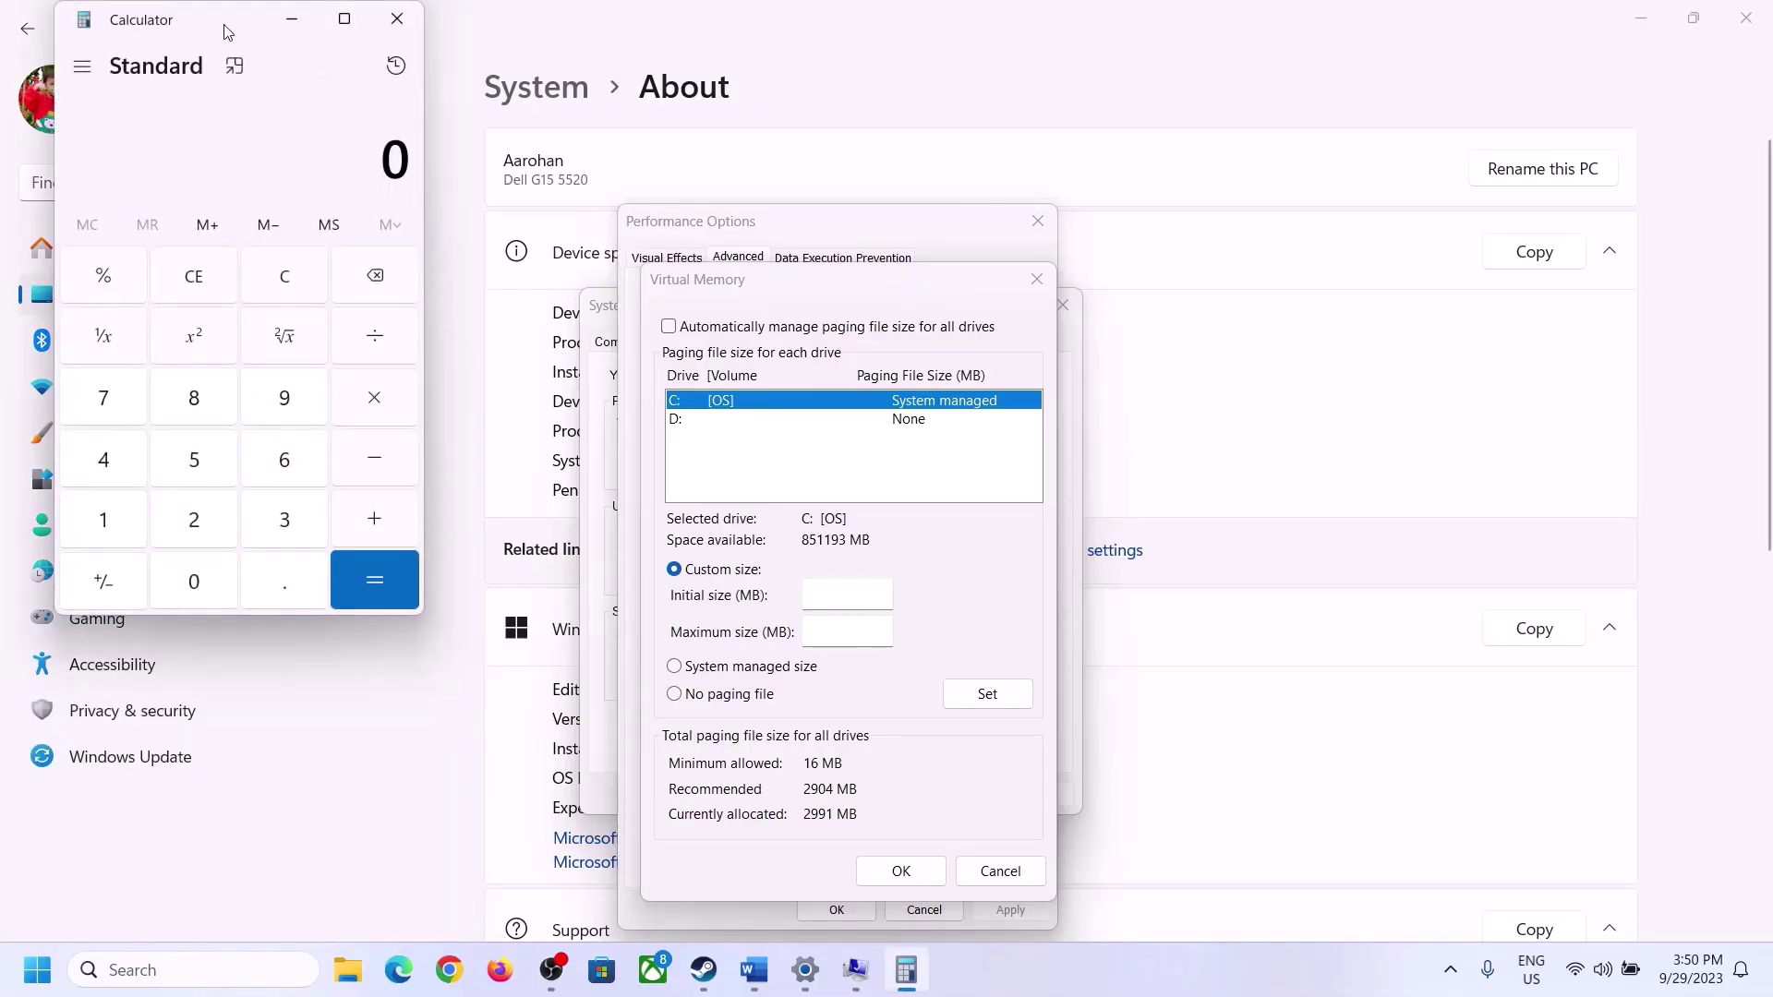
drag(222, 34, 1293, 305)
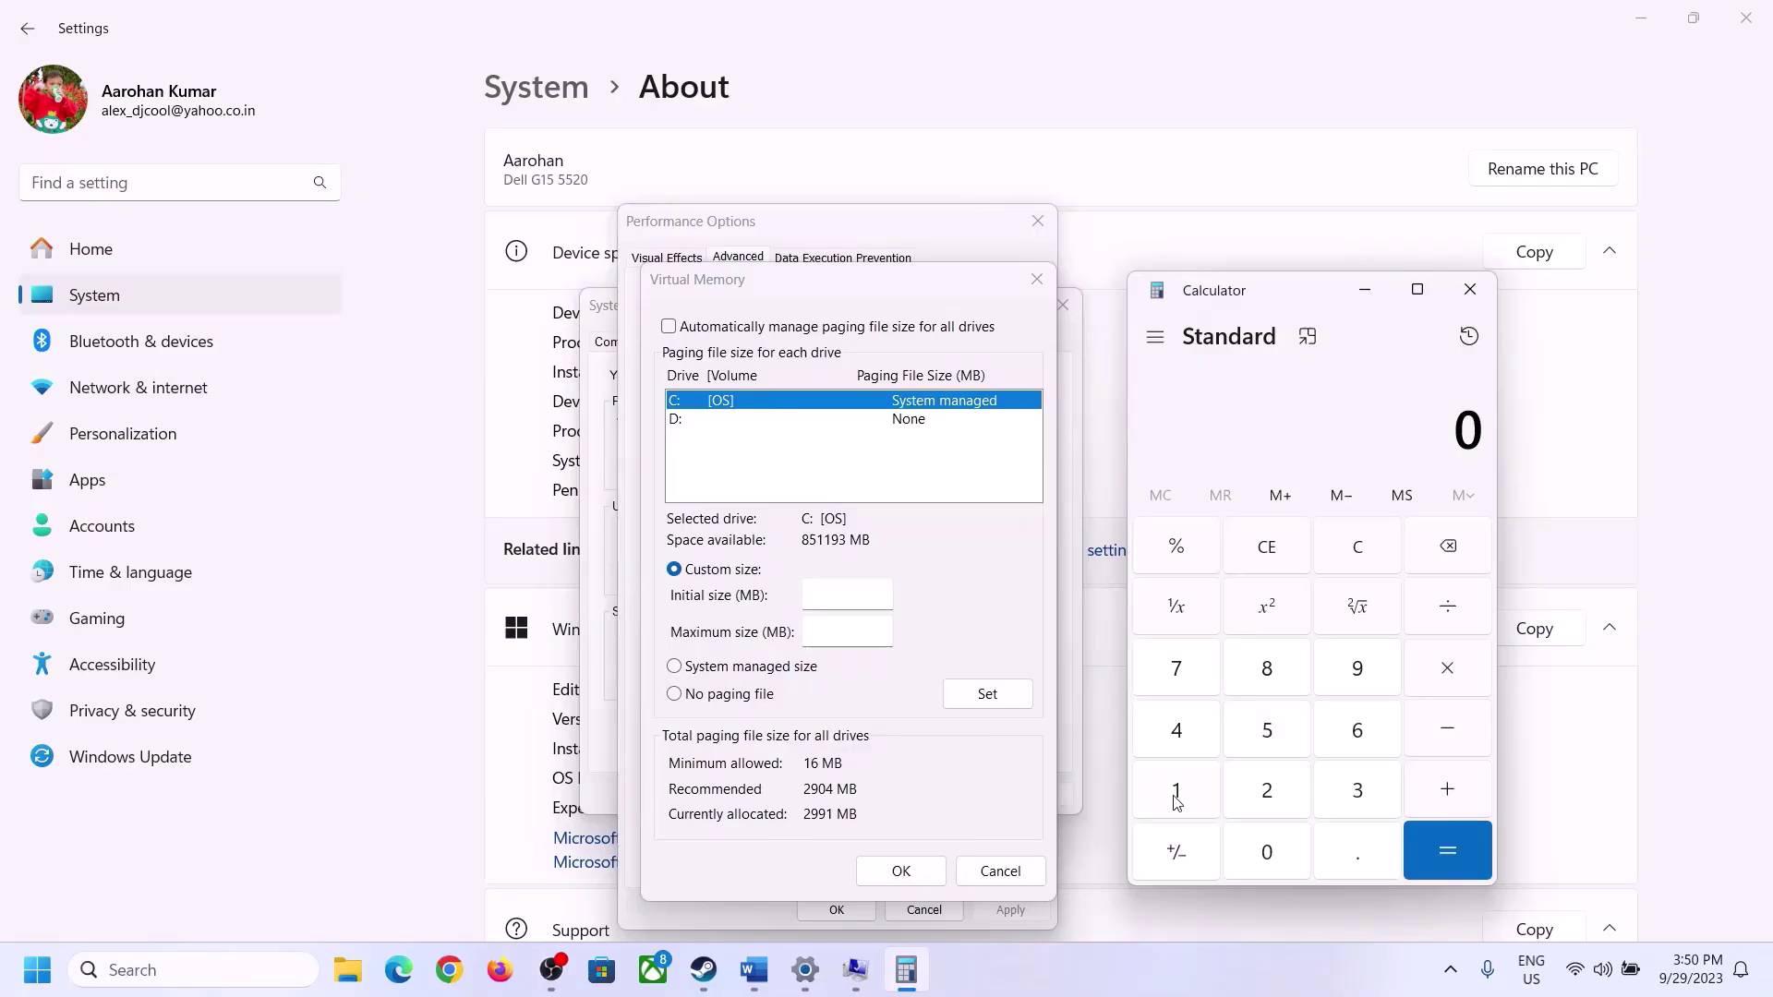
click(754, 986)
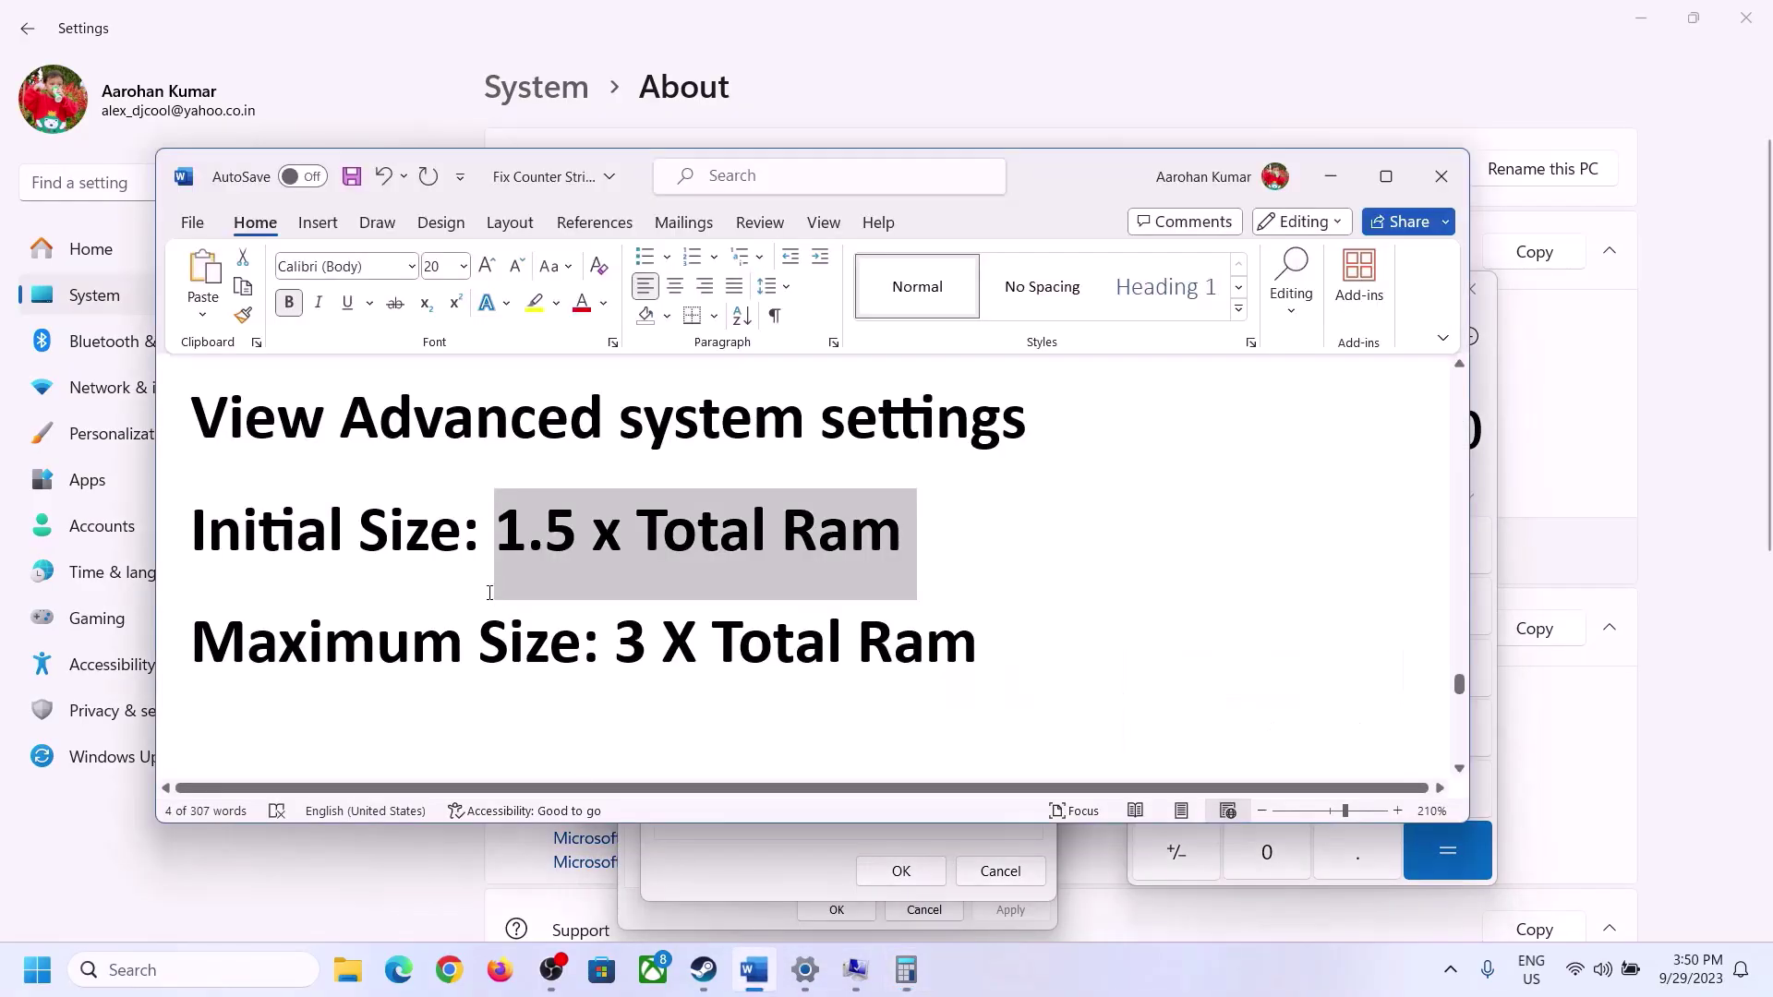
click(906, 970)
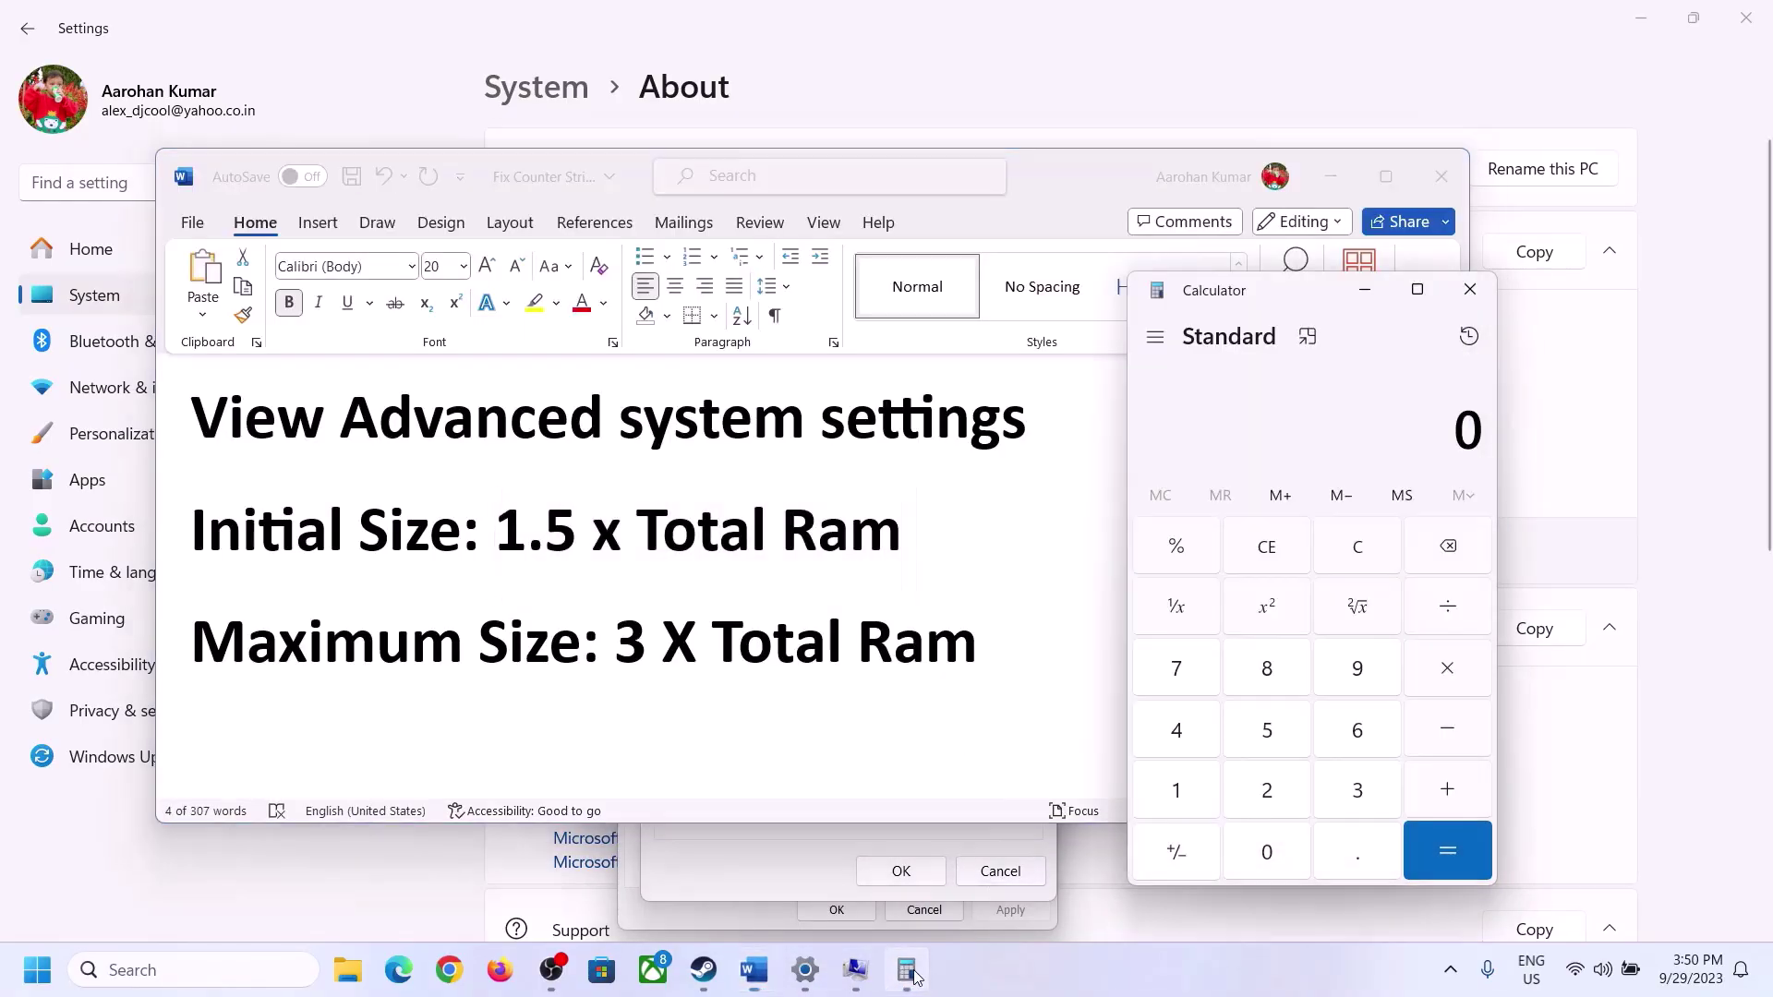
Step: Convert the installed 16 GB of RAM to megabytes by calculating 16 × 1024
click(1181, 792)
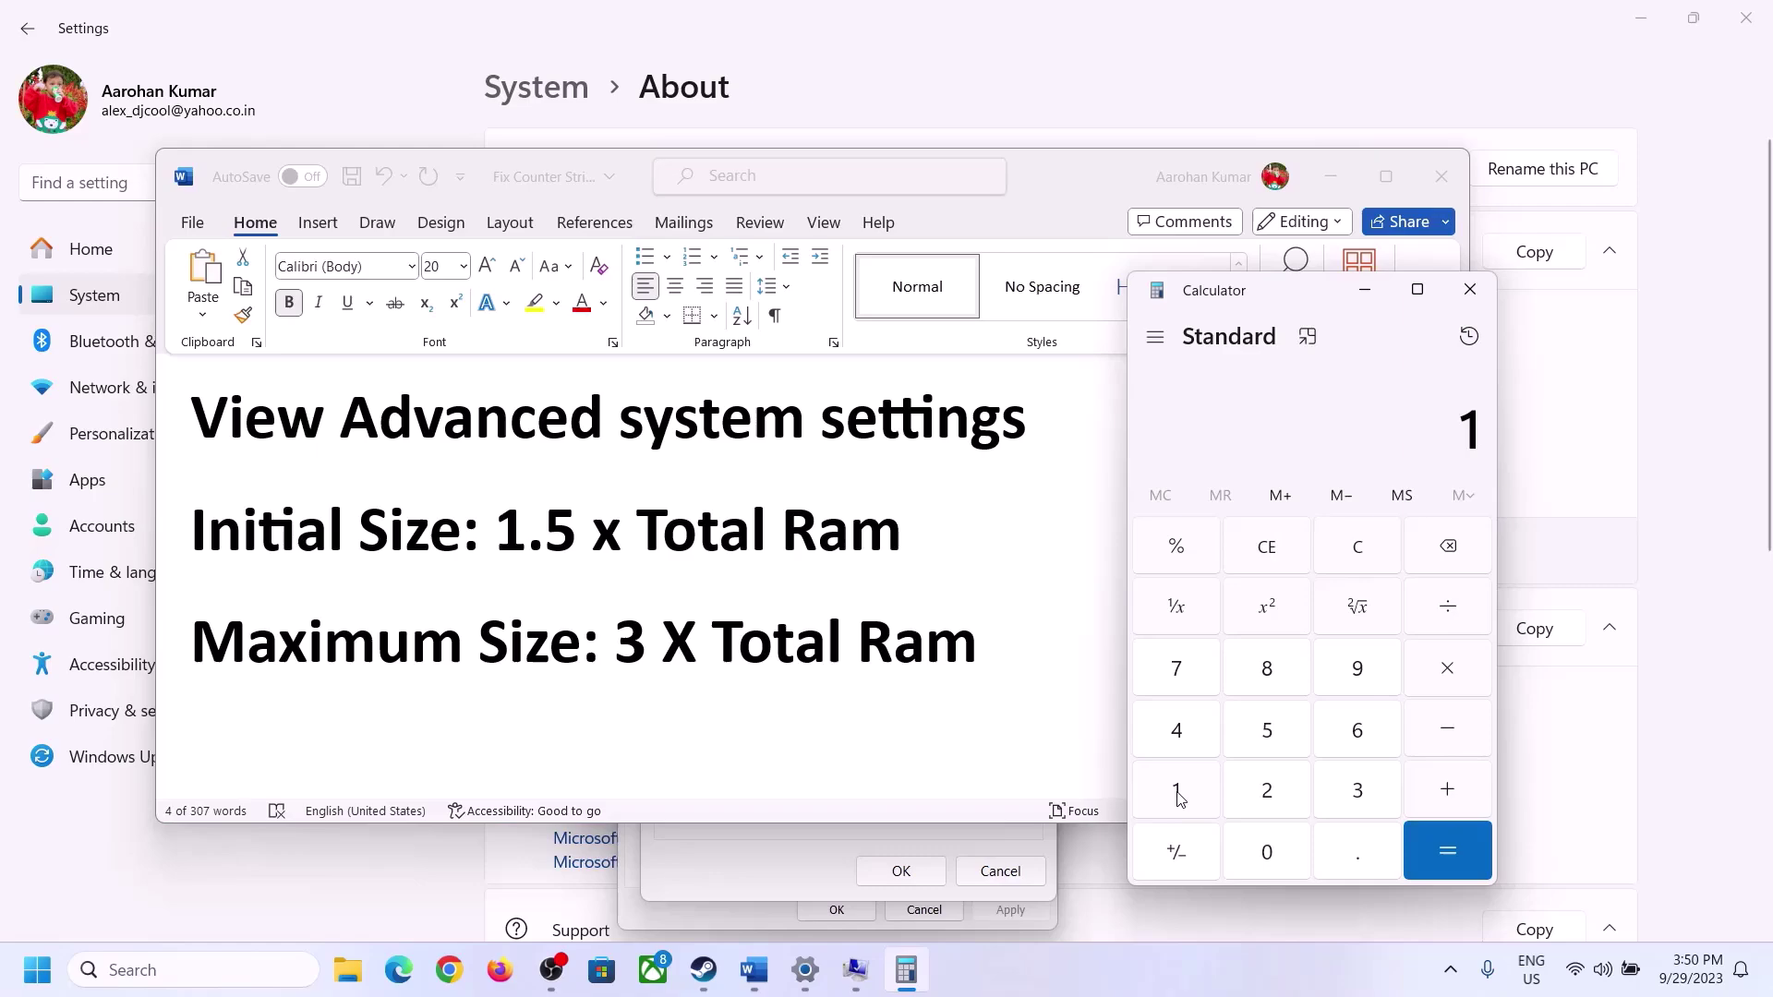
click(1352, 744)
click(1359, 565)
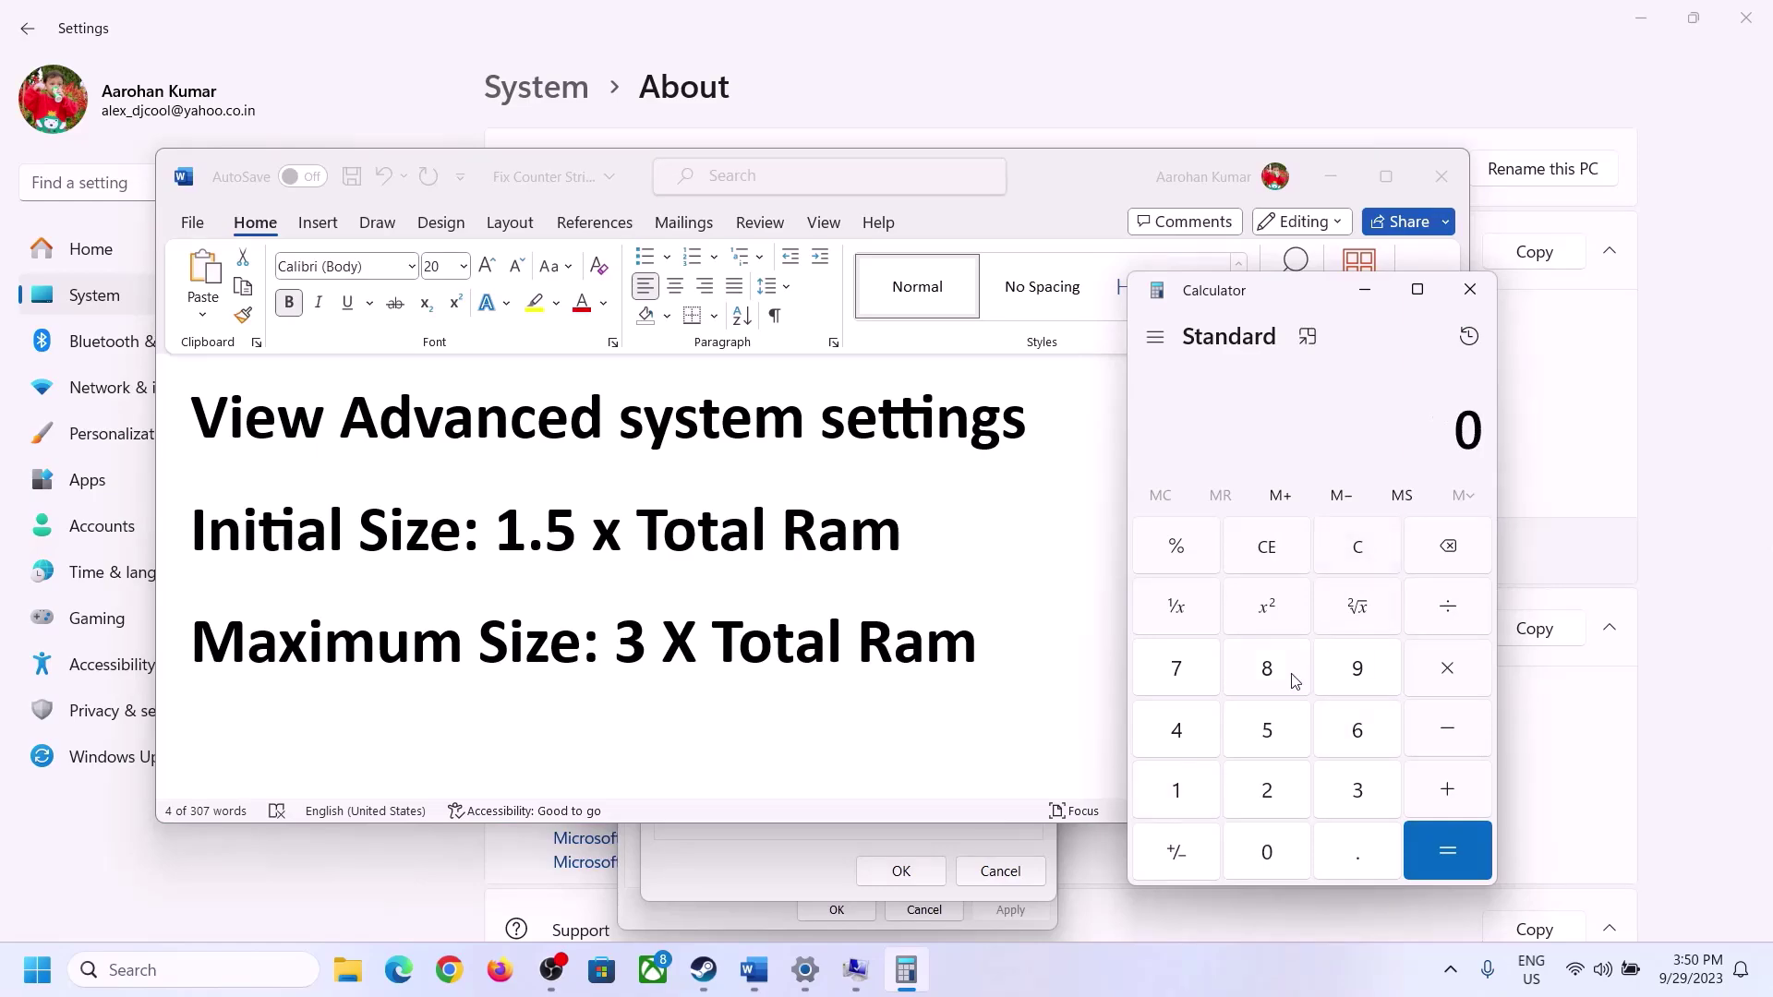
click(1186, 791)
click(1330, 741)
click(1447, 679)
click(1175, 791)
click(1266, 850)
click(1267, 791)
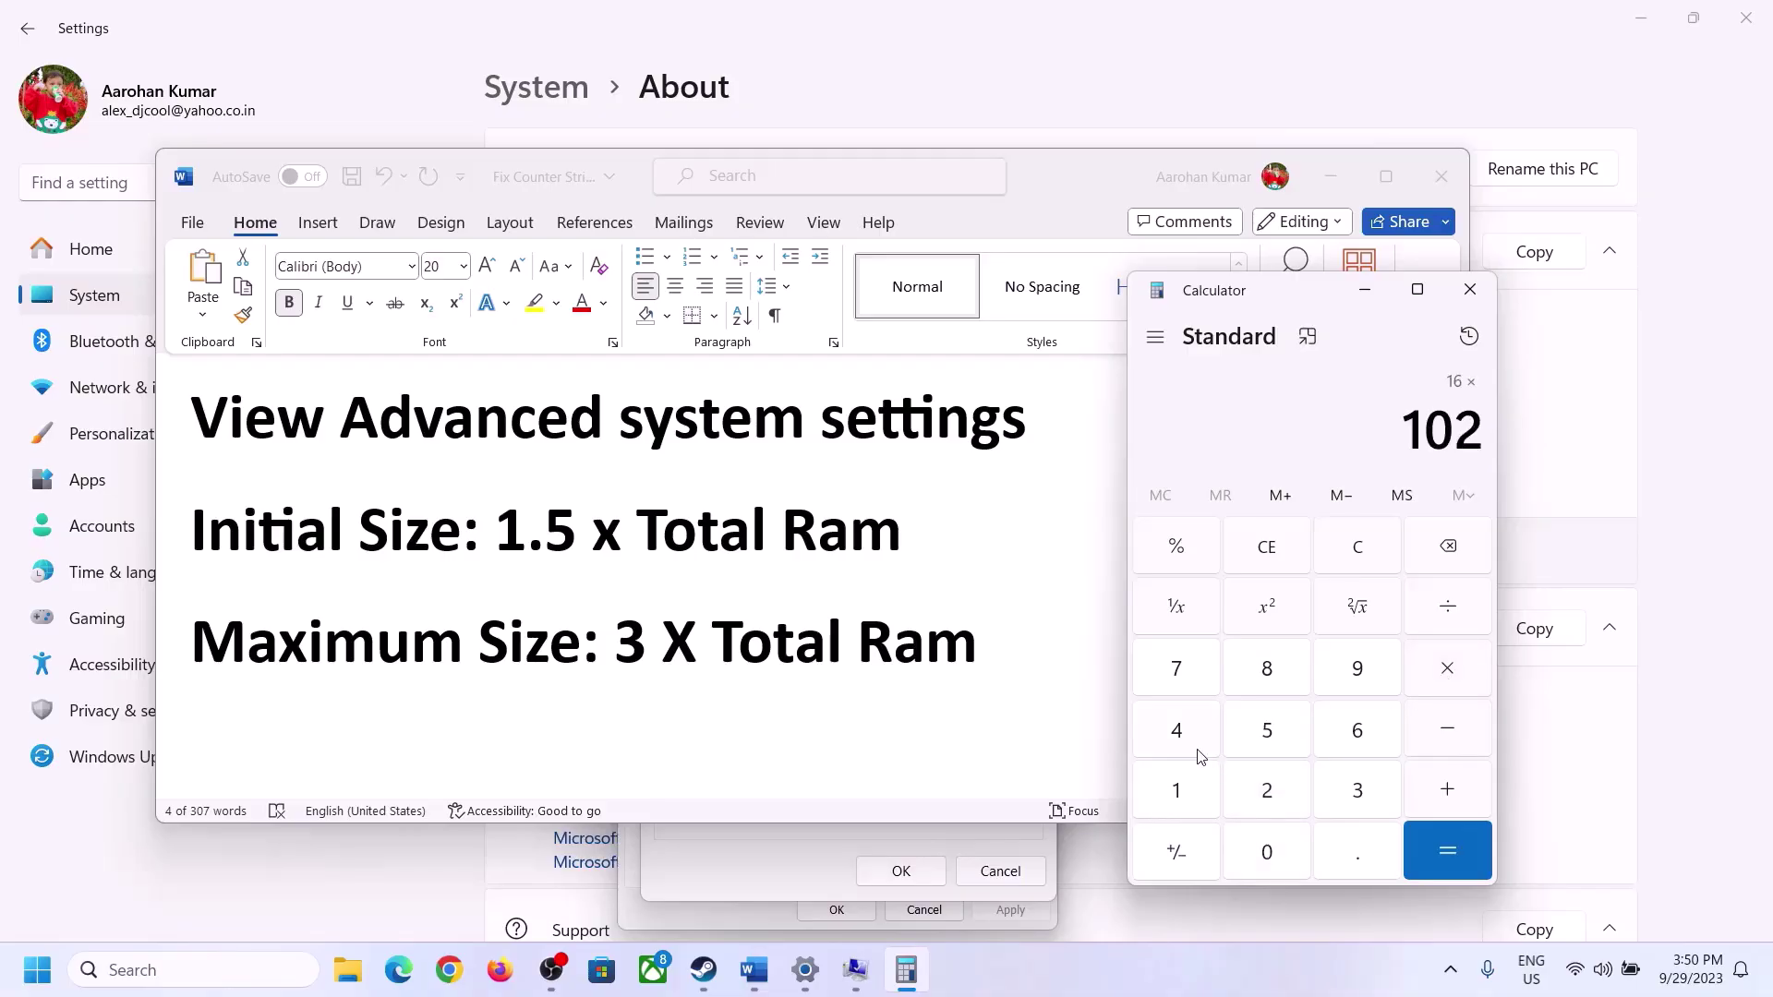
click(1198, 750)
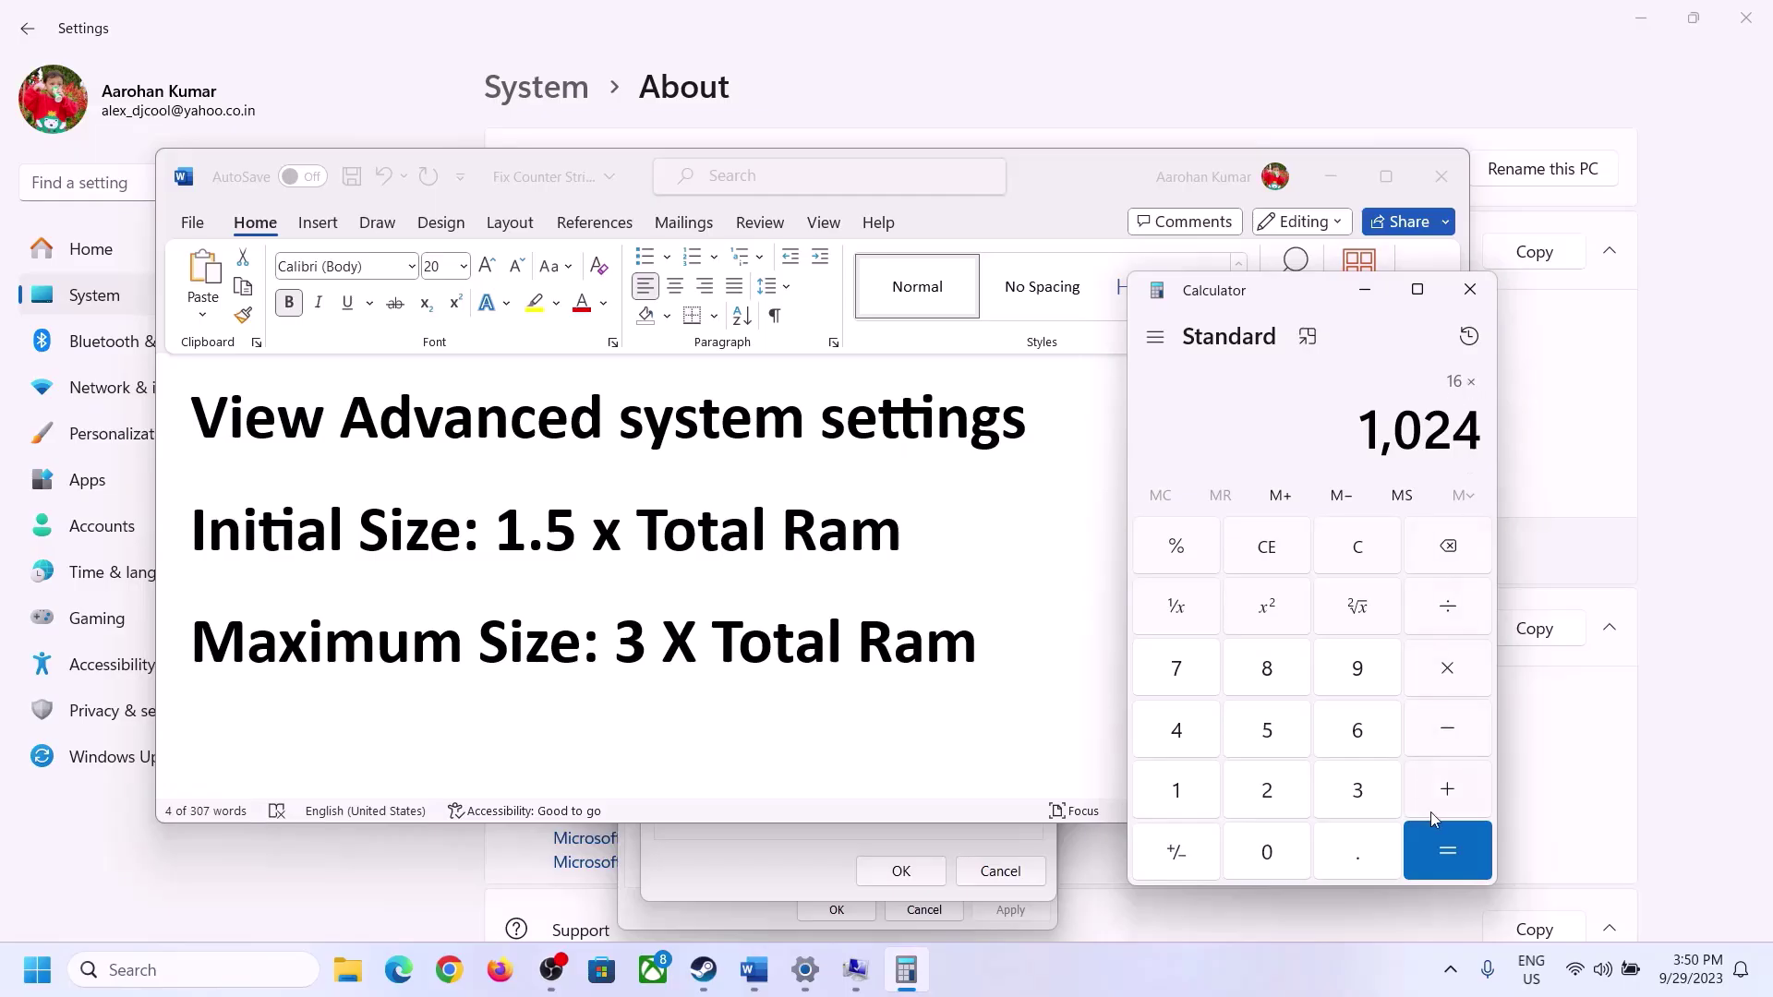
click(1447, 855)
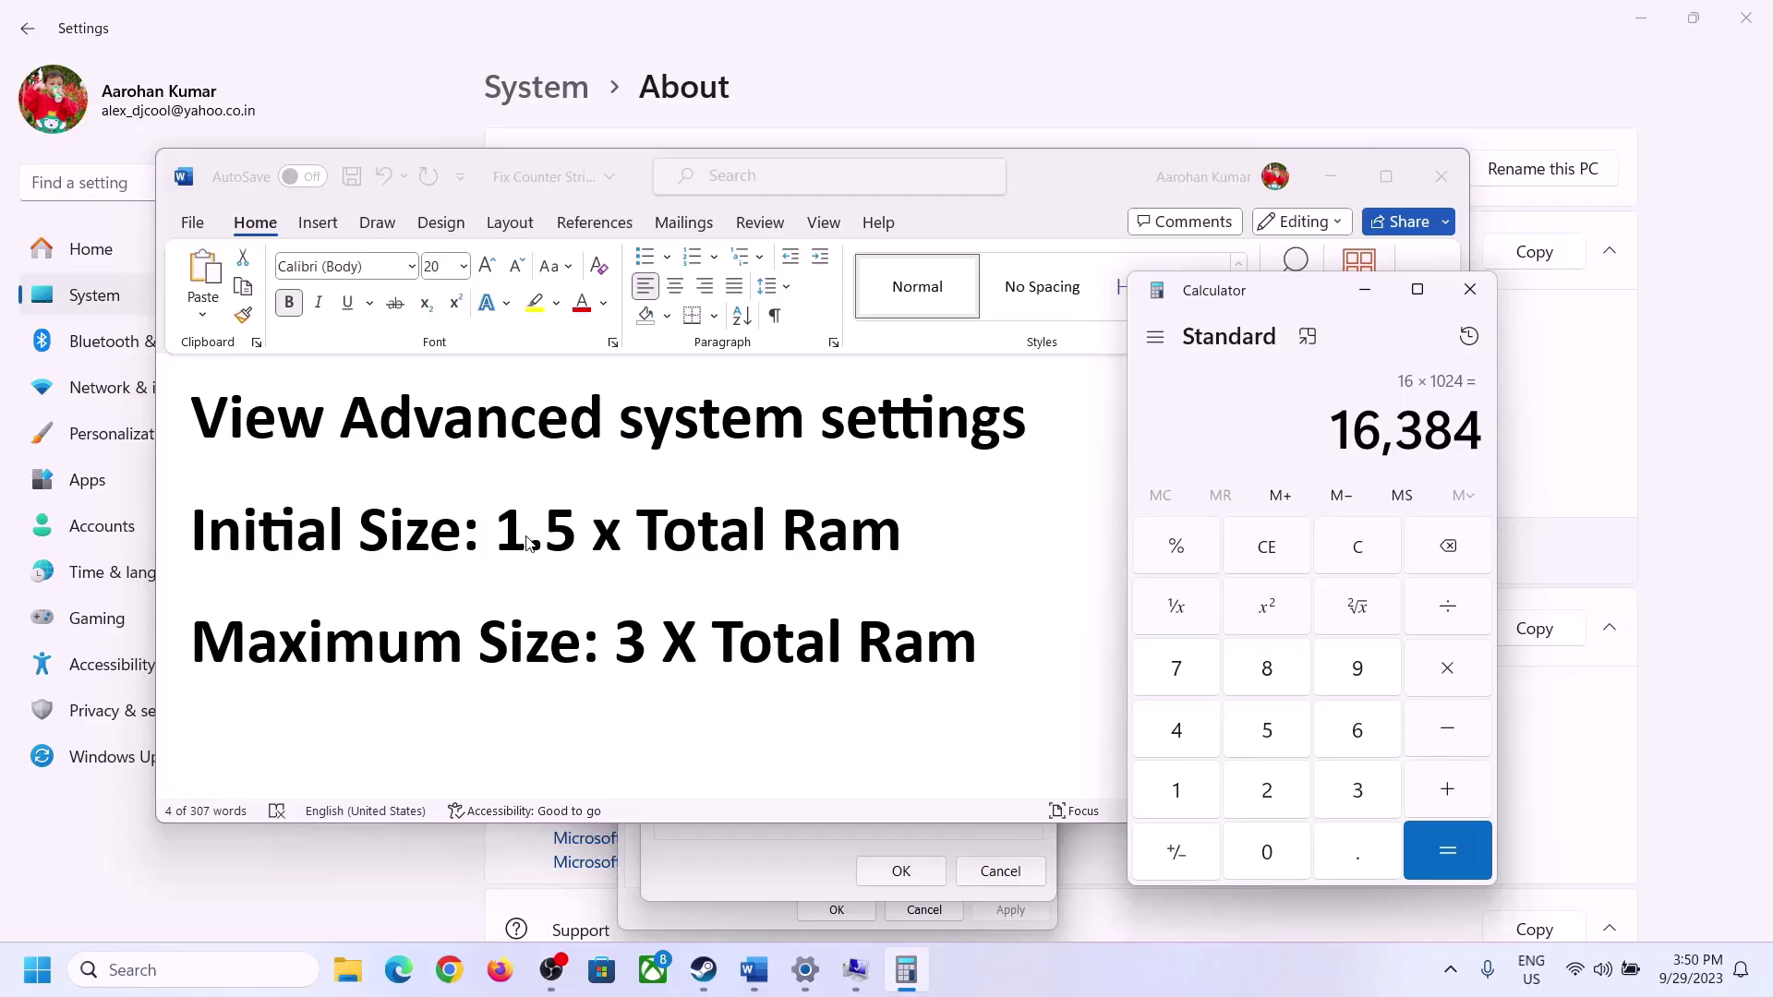
Step: Multiply the RAM size in megabytes by 1.5 to work out the initial paging file size
click(1450, 674)
click(1200, 800)
click(1349, 859)
click(1267, 731)
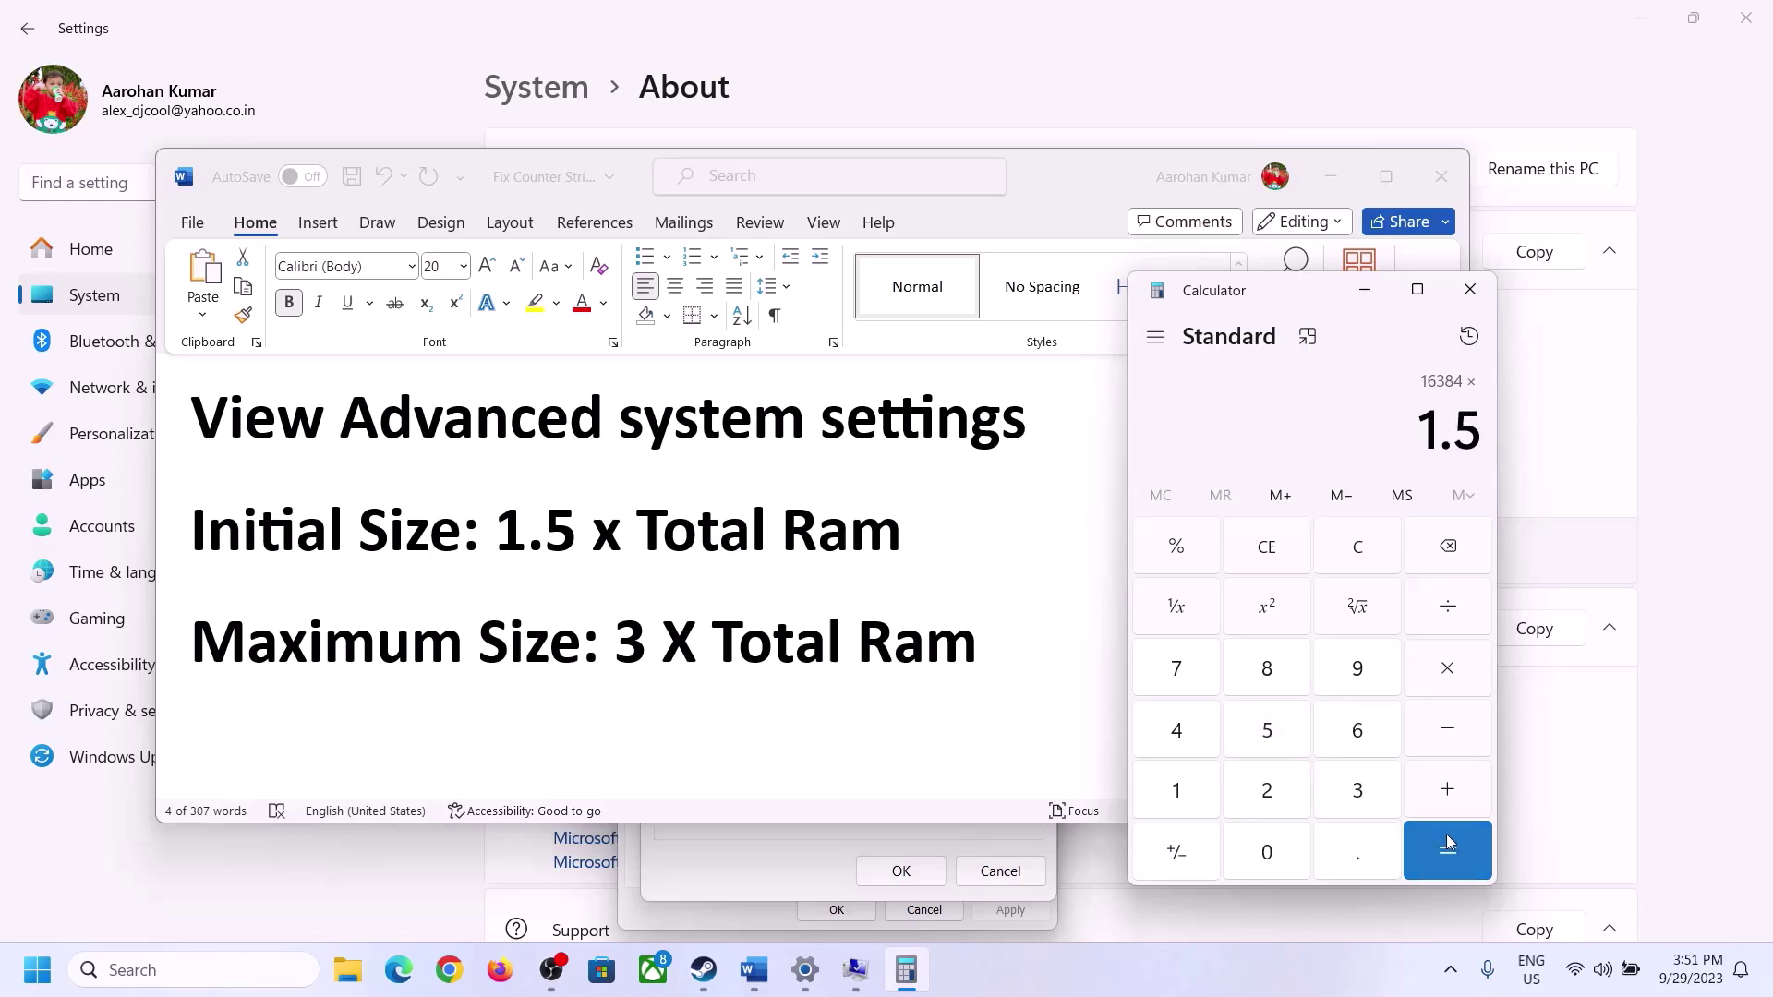
click(1446, 845)
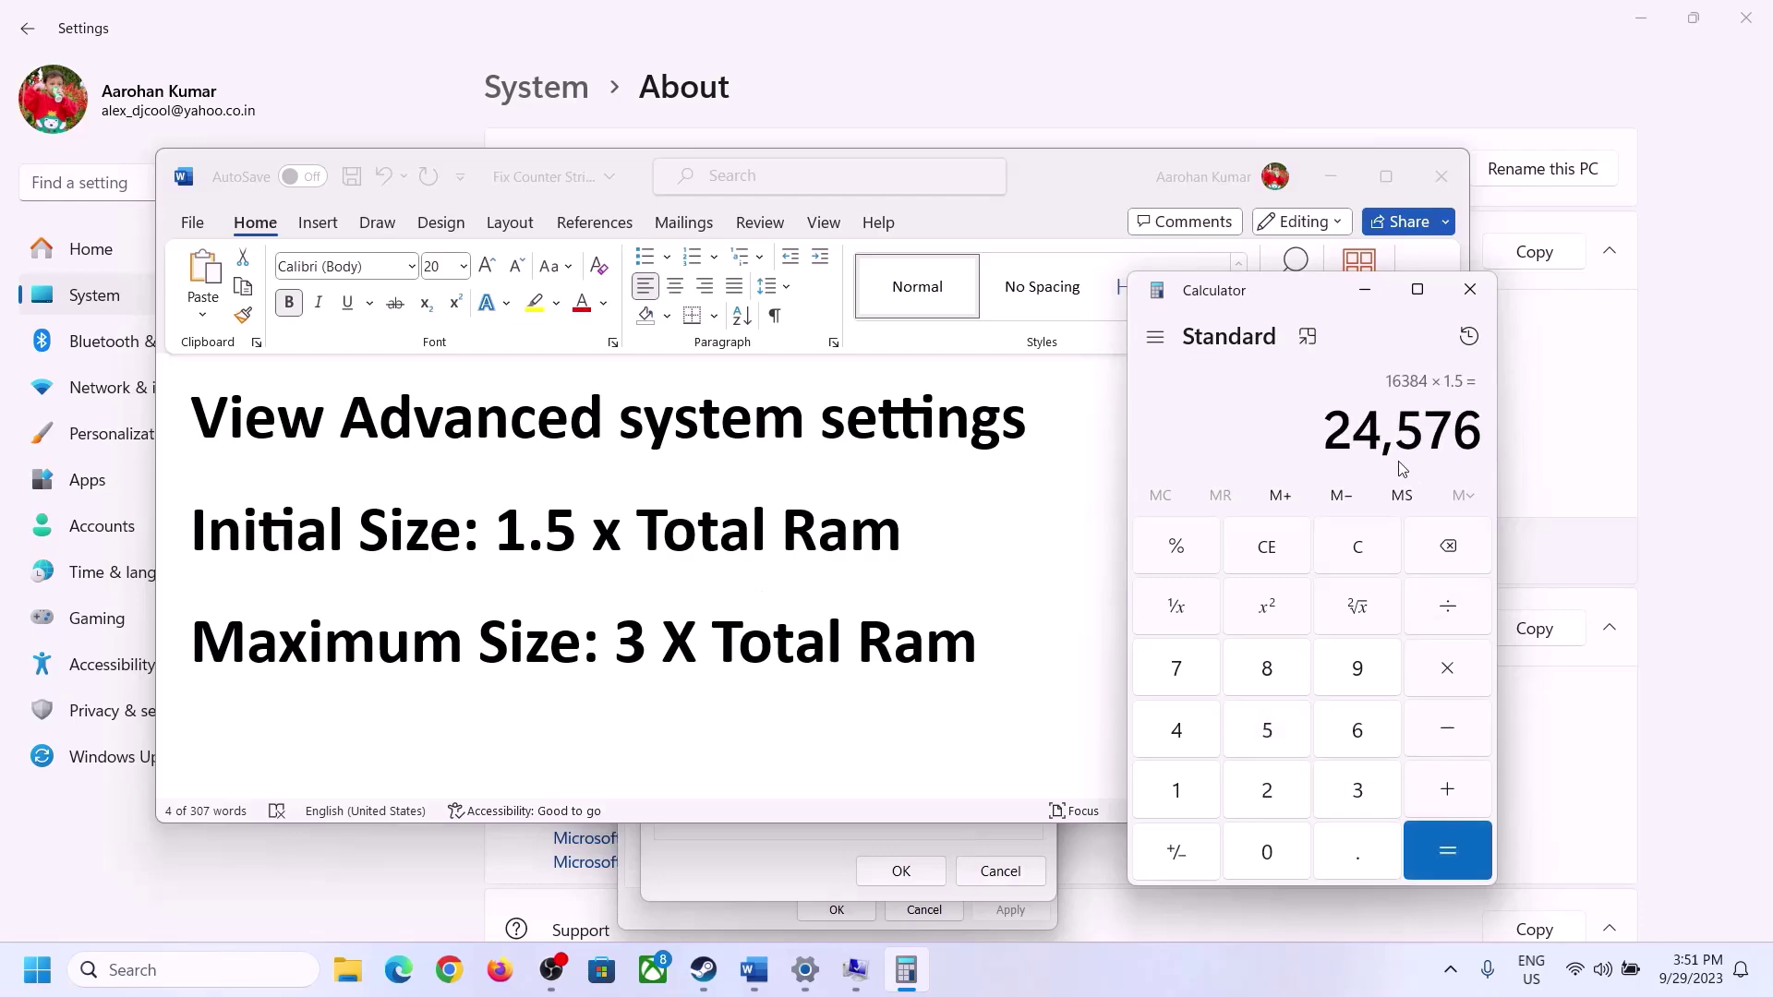
Step: Set the custom initial paging file size for drive C to 24576 MB
click(783, 861)
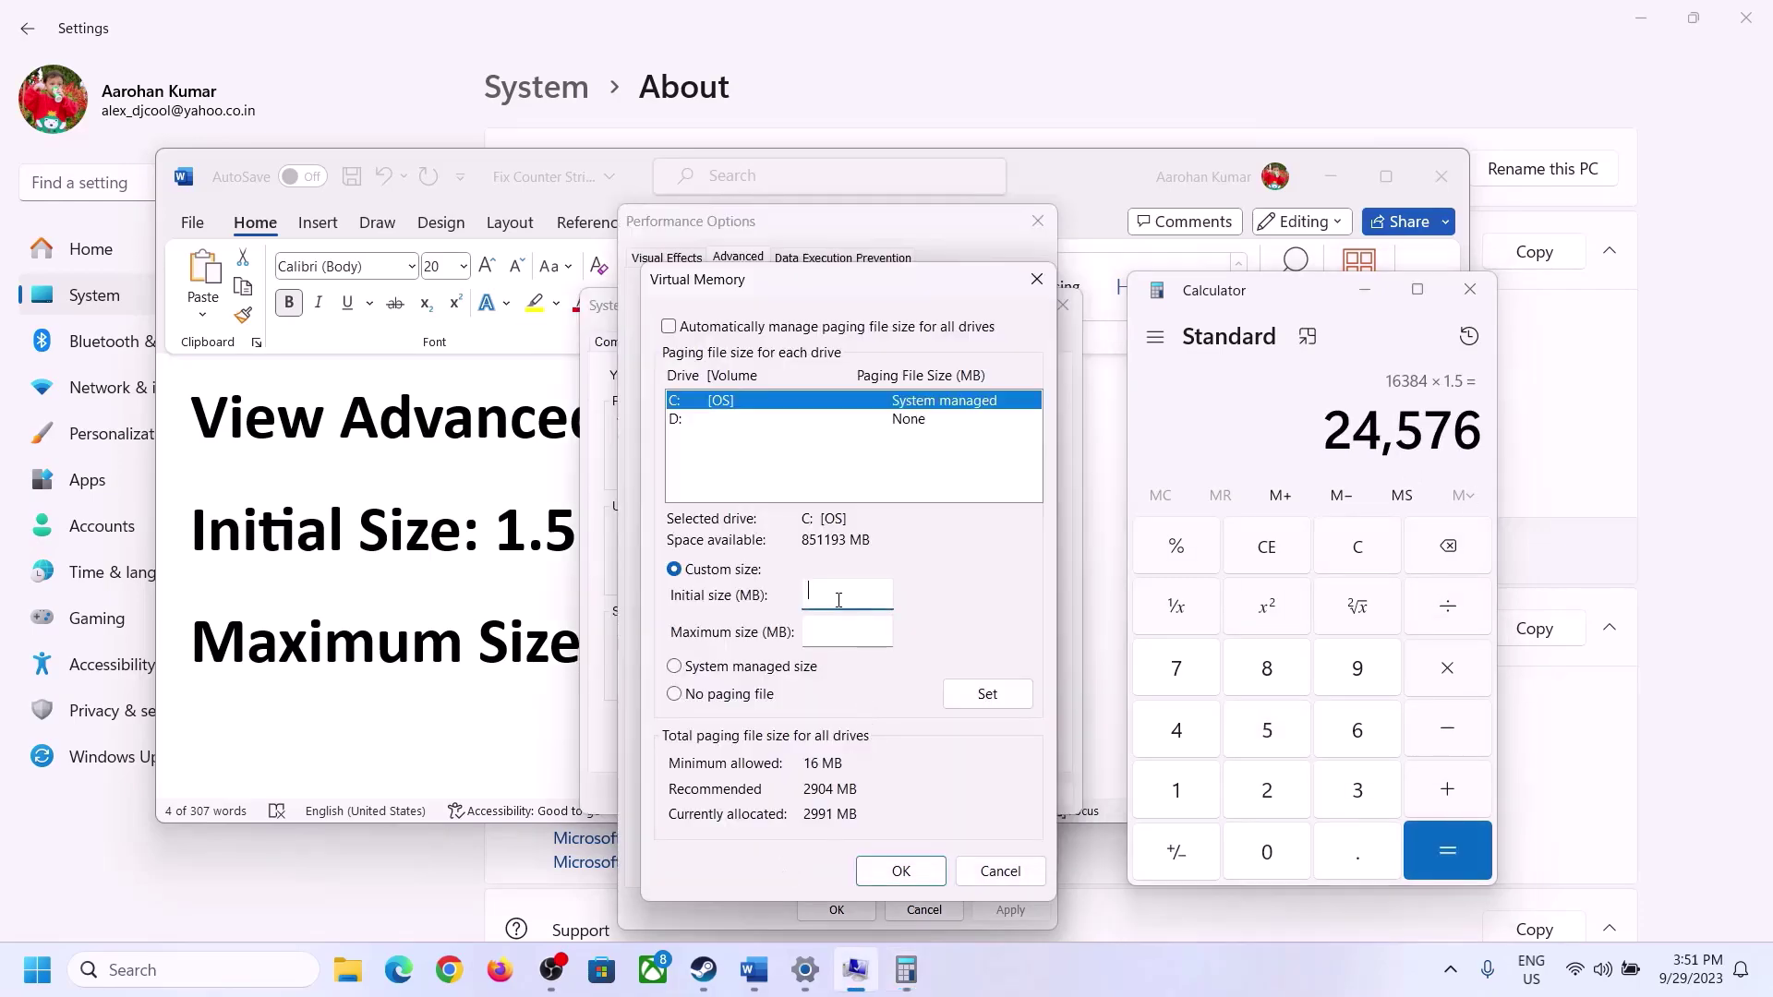
text(24576)
click(886, 633)
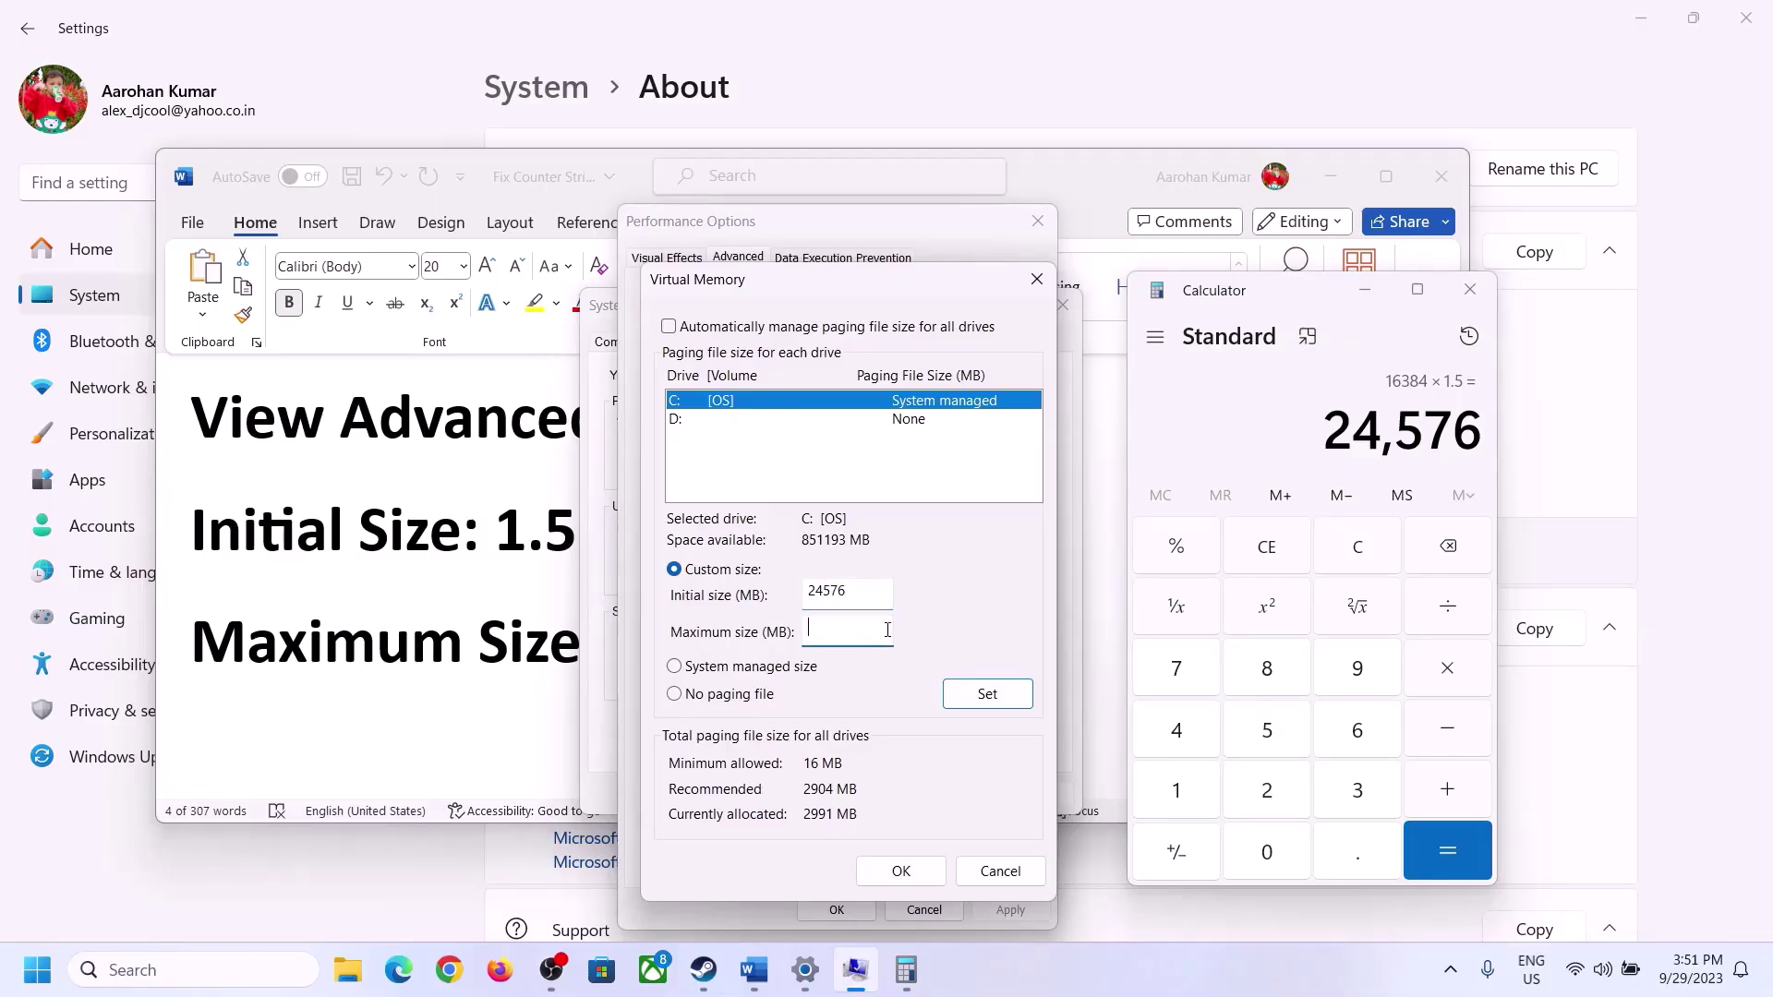
Step: Clear the previous calculation, recheck the installed RAM in Settings and calculate 16 × 1024 again for the maximum size
click(537, 646)
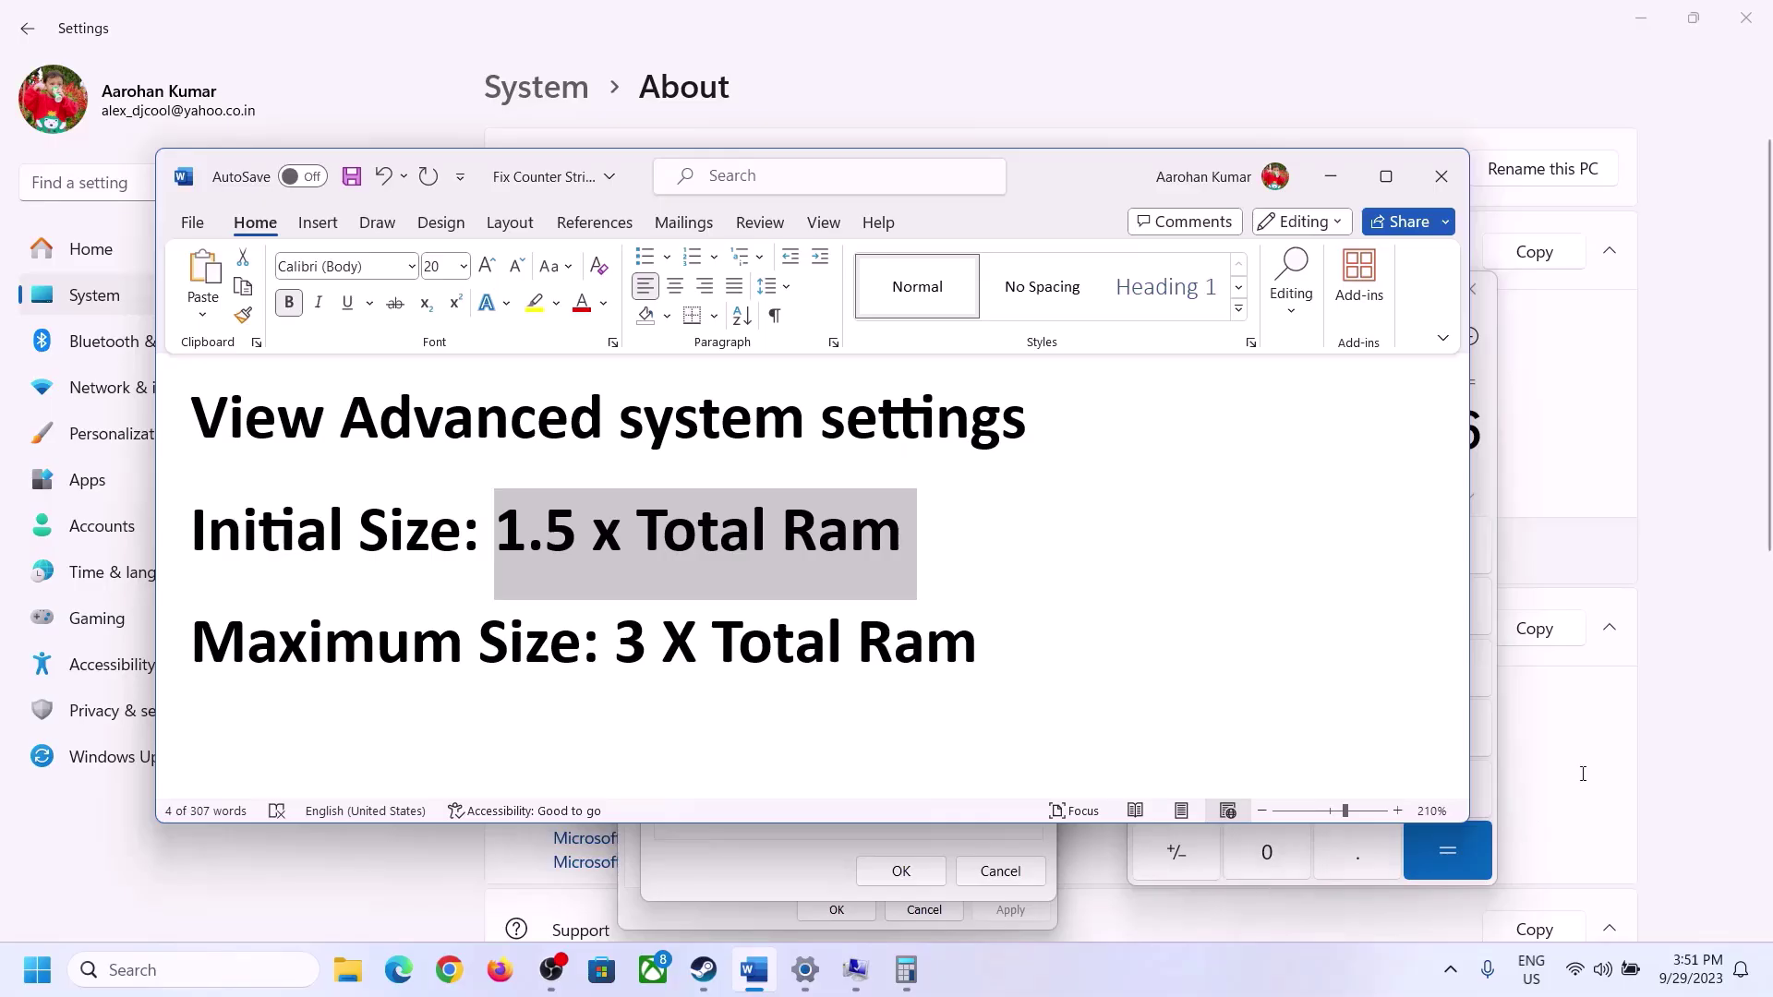
click(1489, 478)
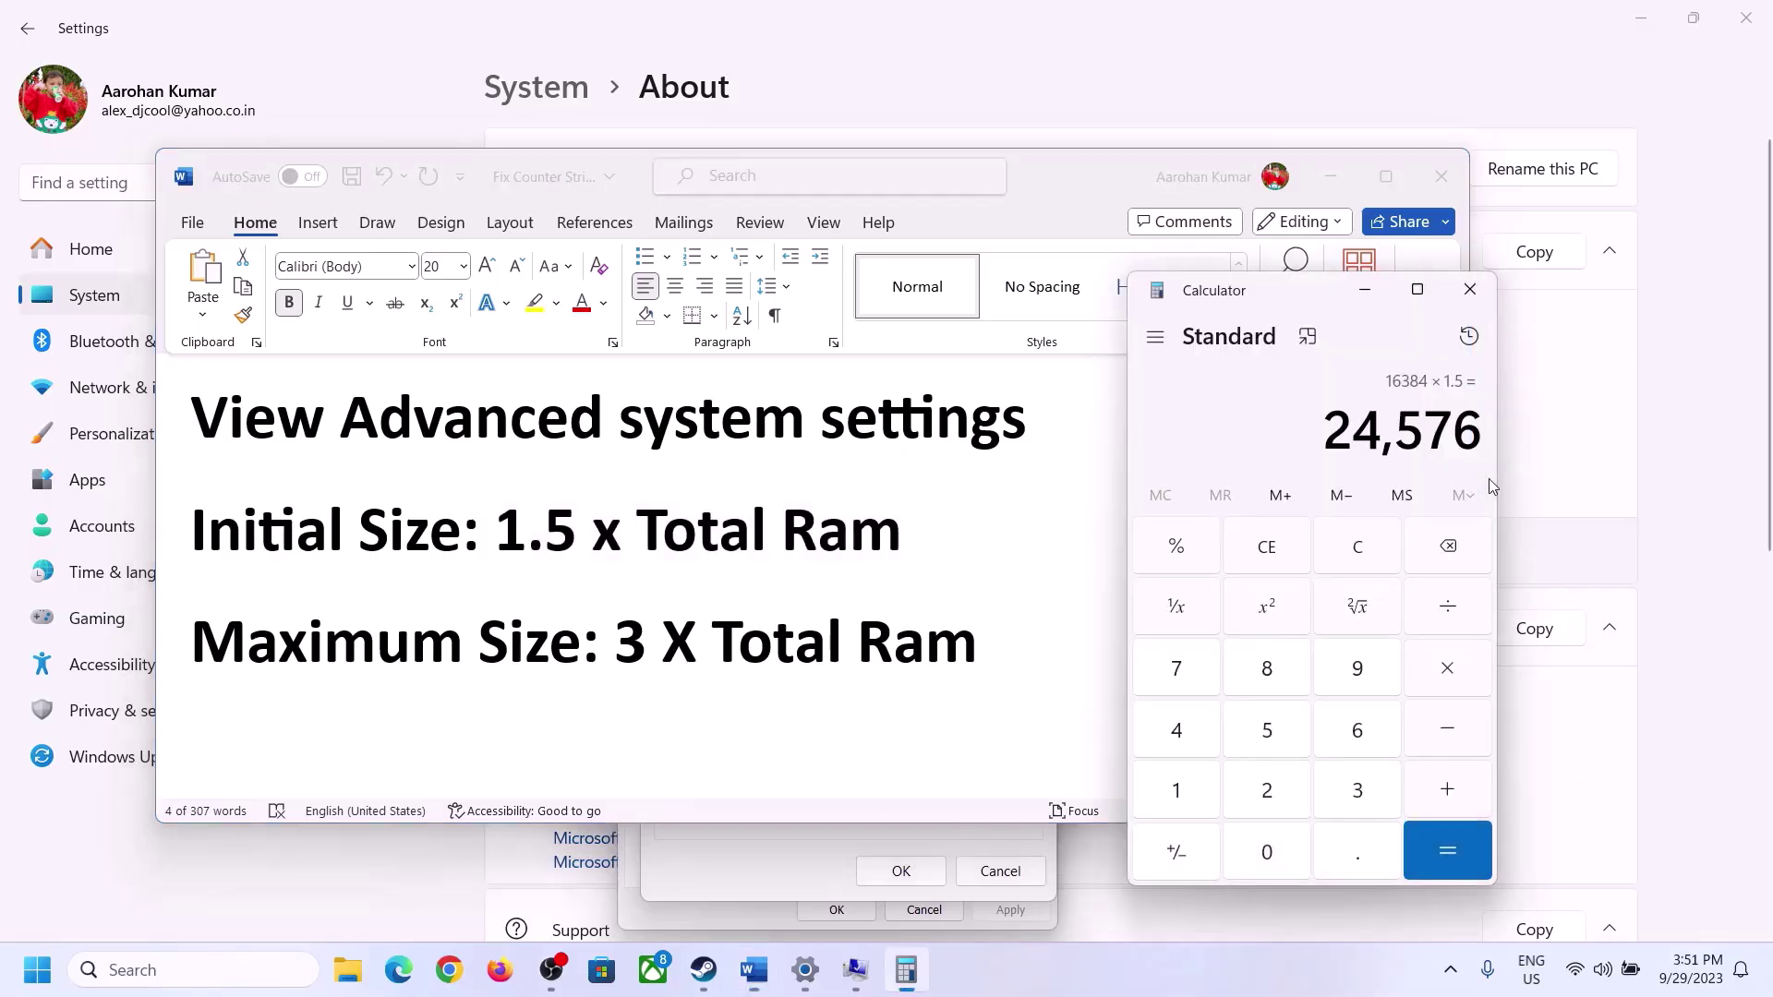
click(1374, 552)
click(806, 970)
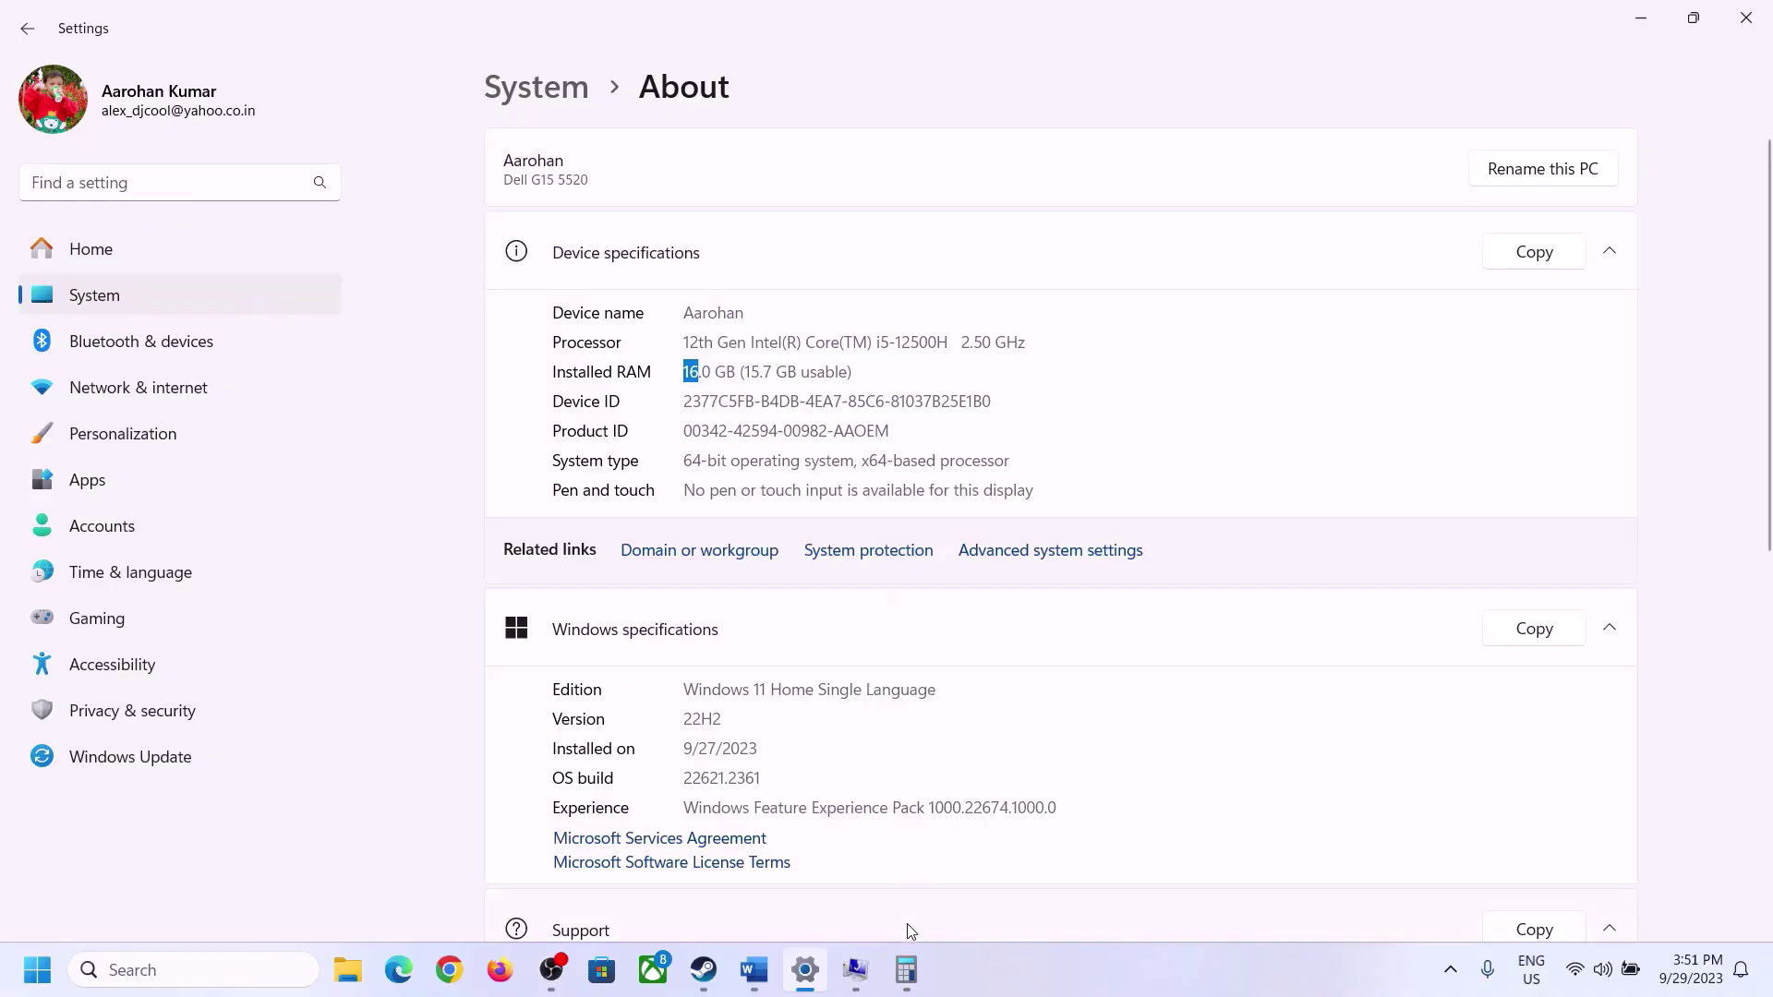
click(906, 968)
click(1196, 784)
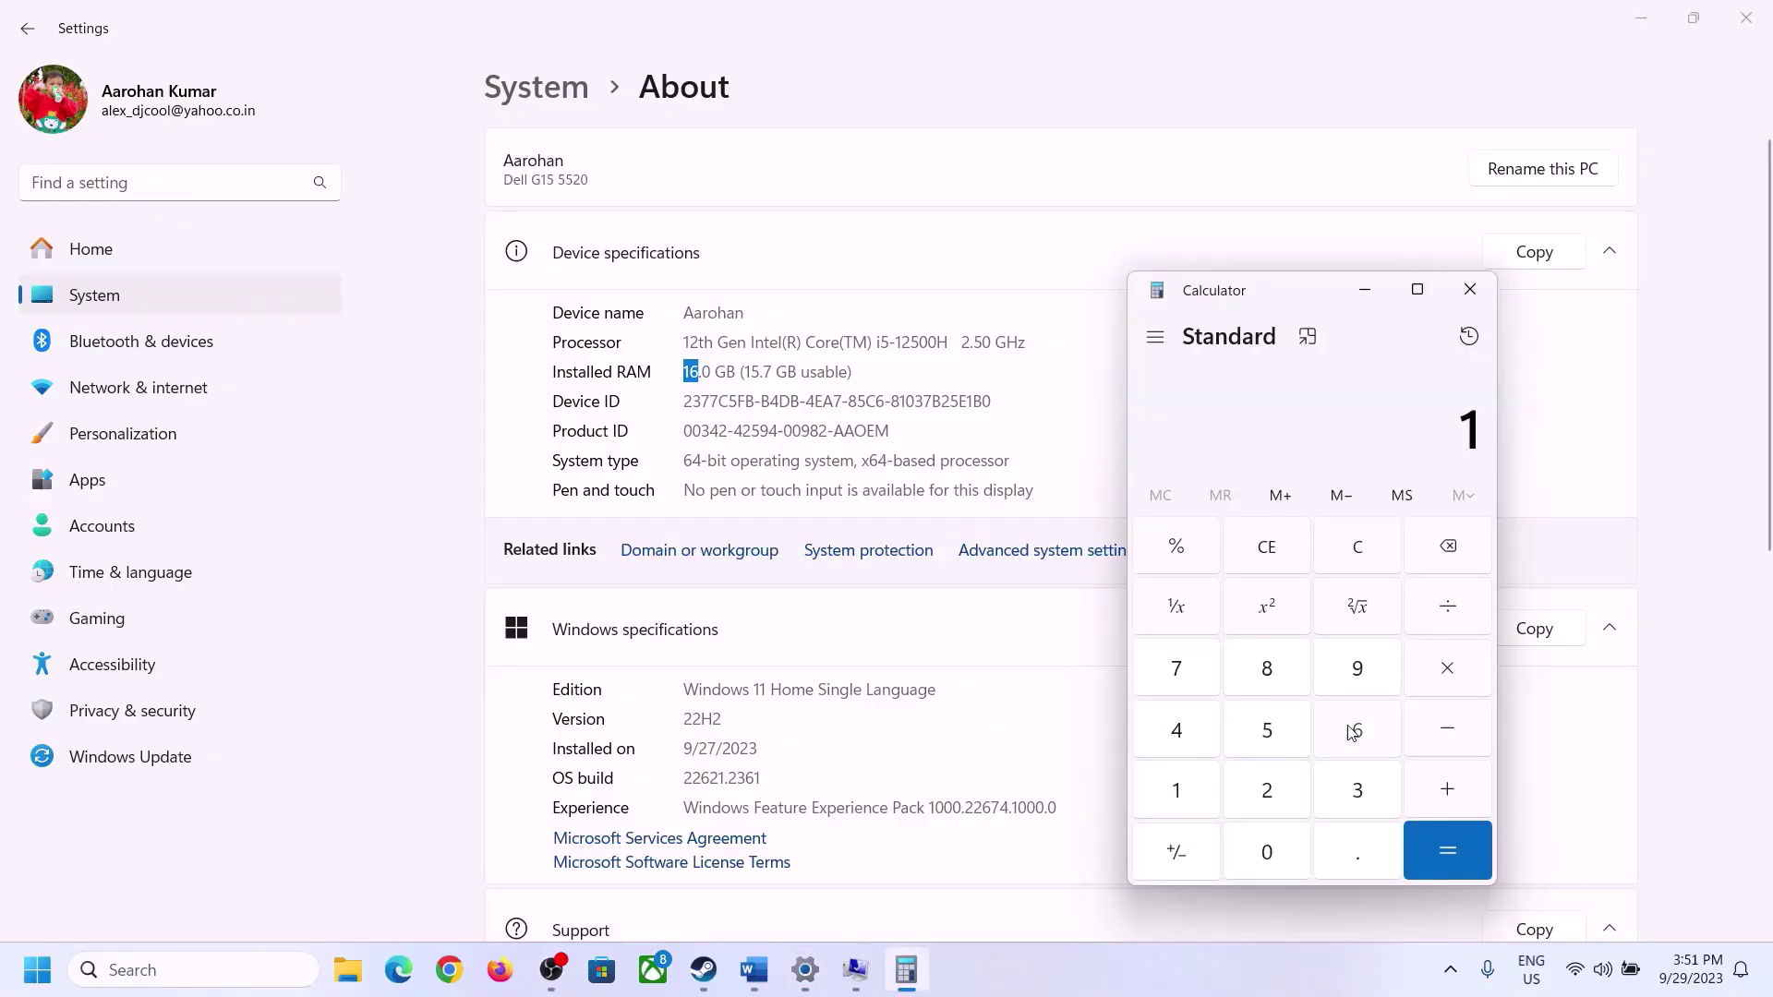
click(1349, 733)
click(1438, 669)
click(1189, 783)
click(1259, 845)
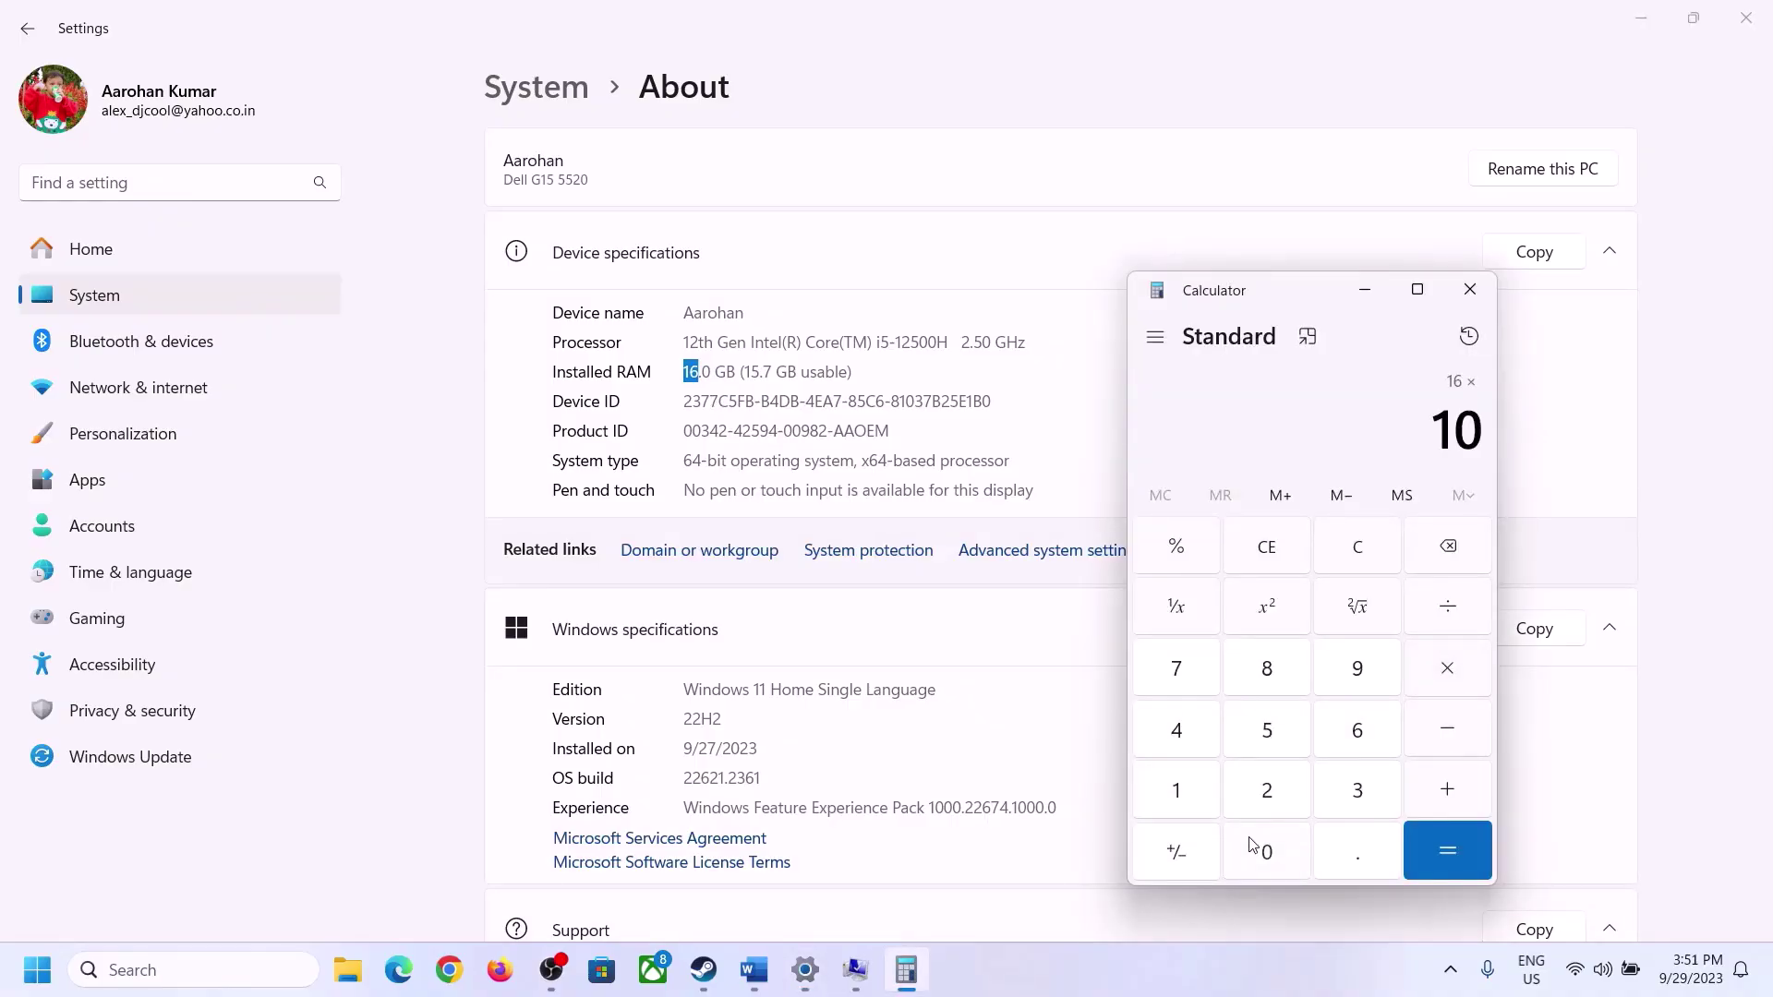
click(1269, 787)
click(1188, 741)
click(1425, 869)
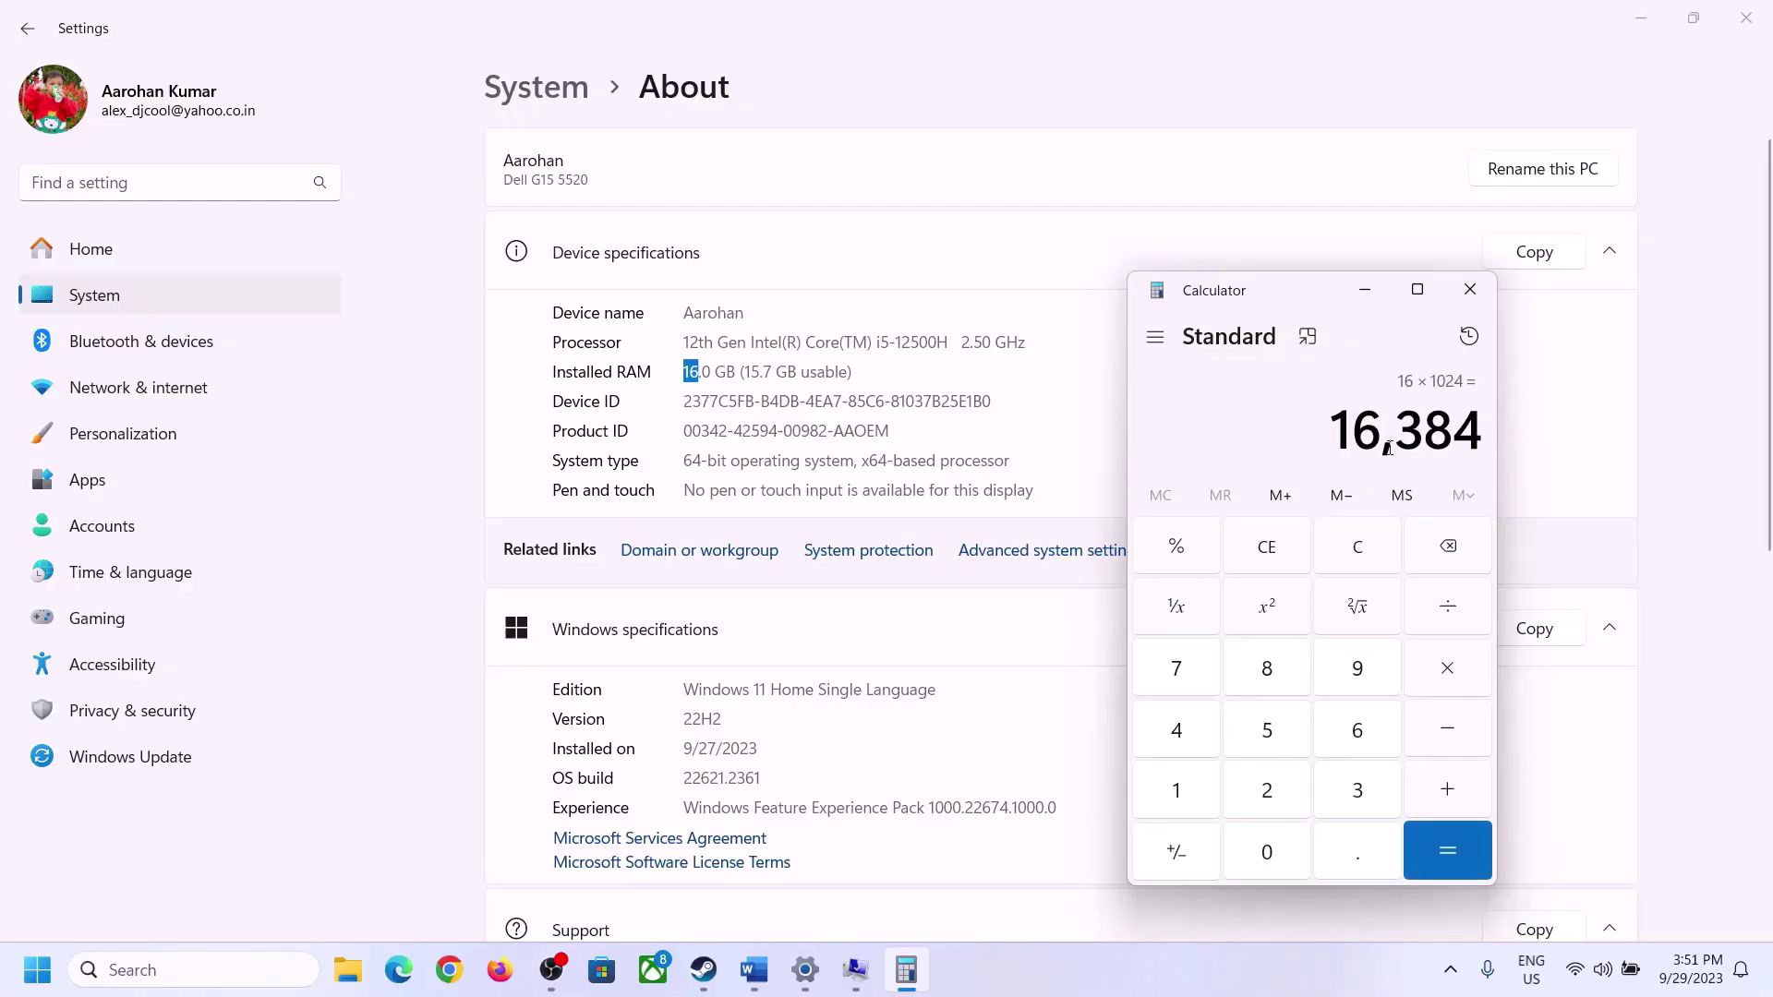
Step: Check the maximum size formula in the Word note and multiply the RAM size in megabytes by 3
click(754, 970)
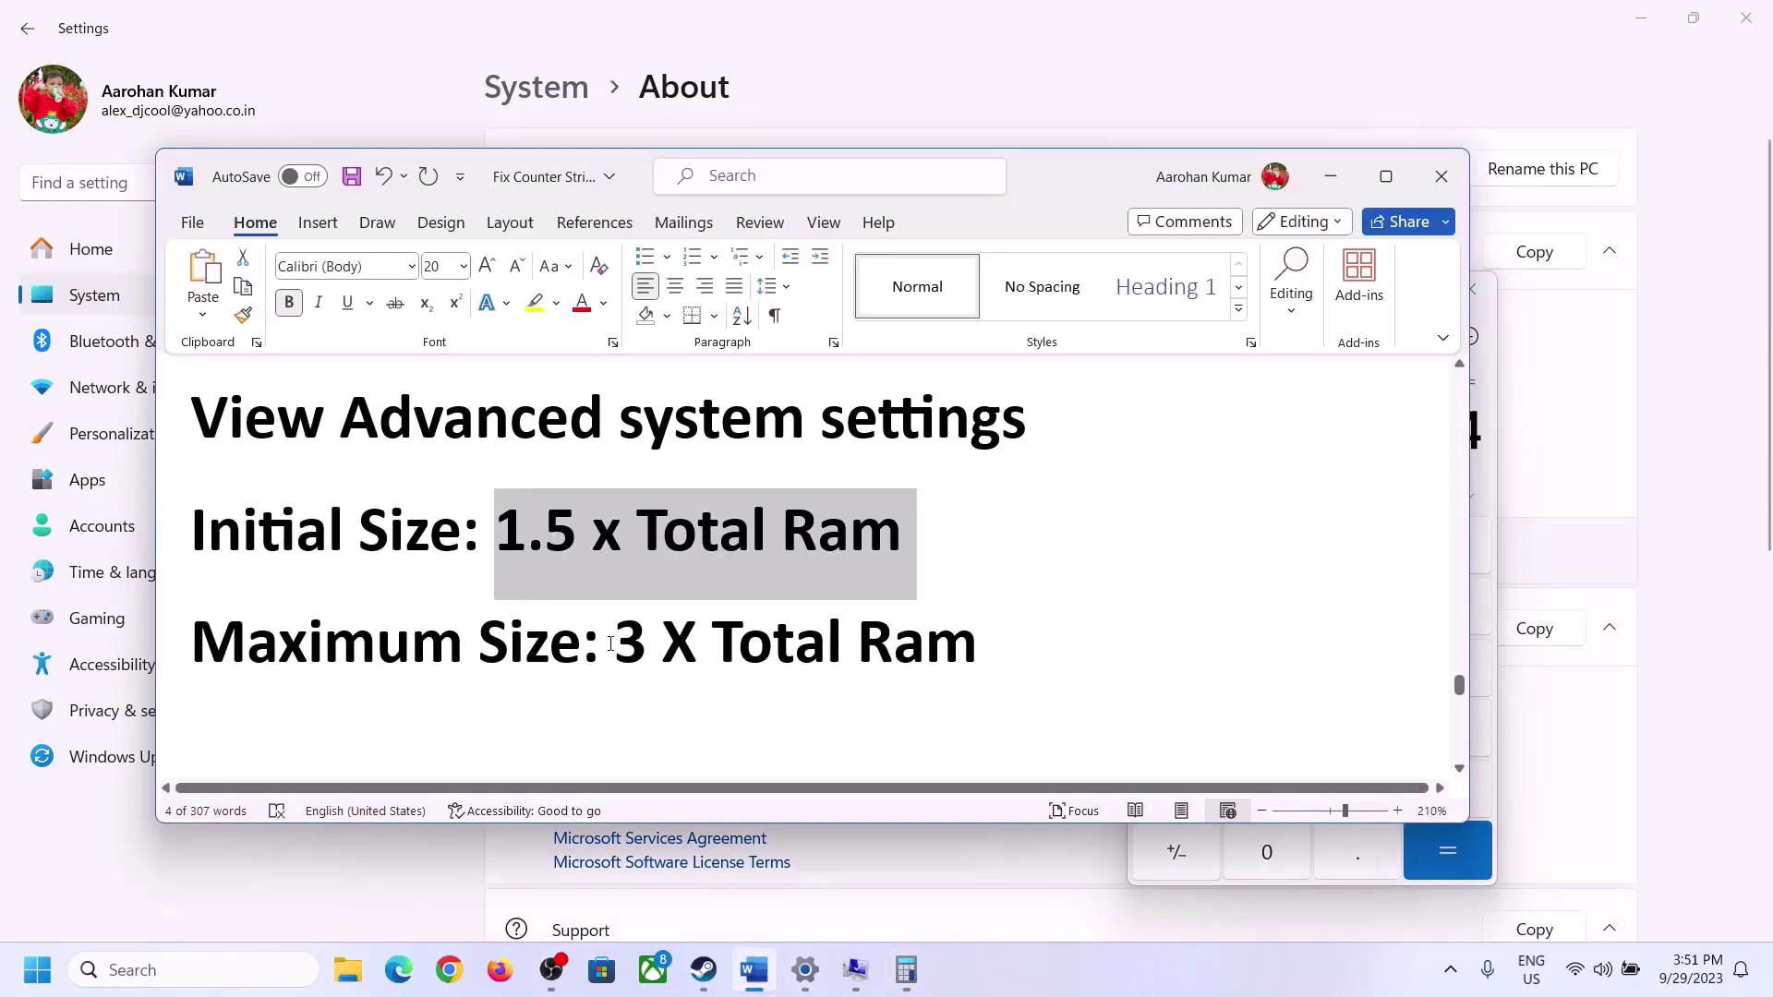
click(906, 970)
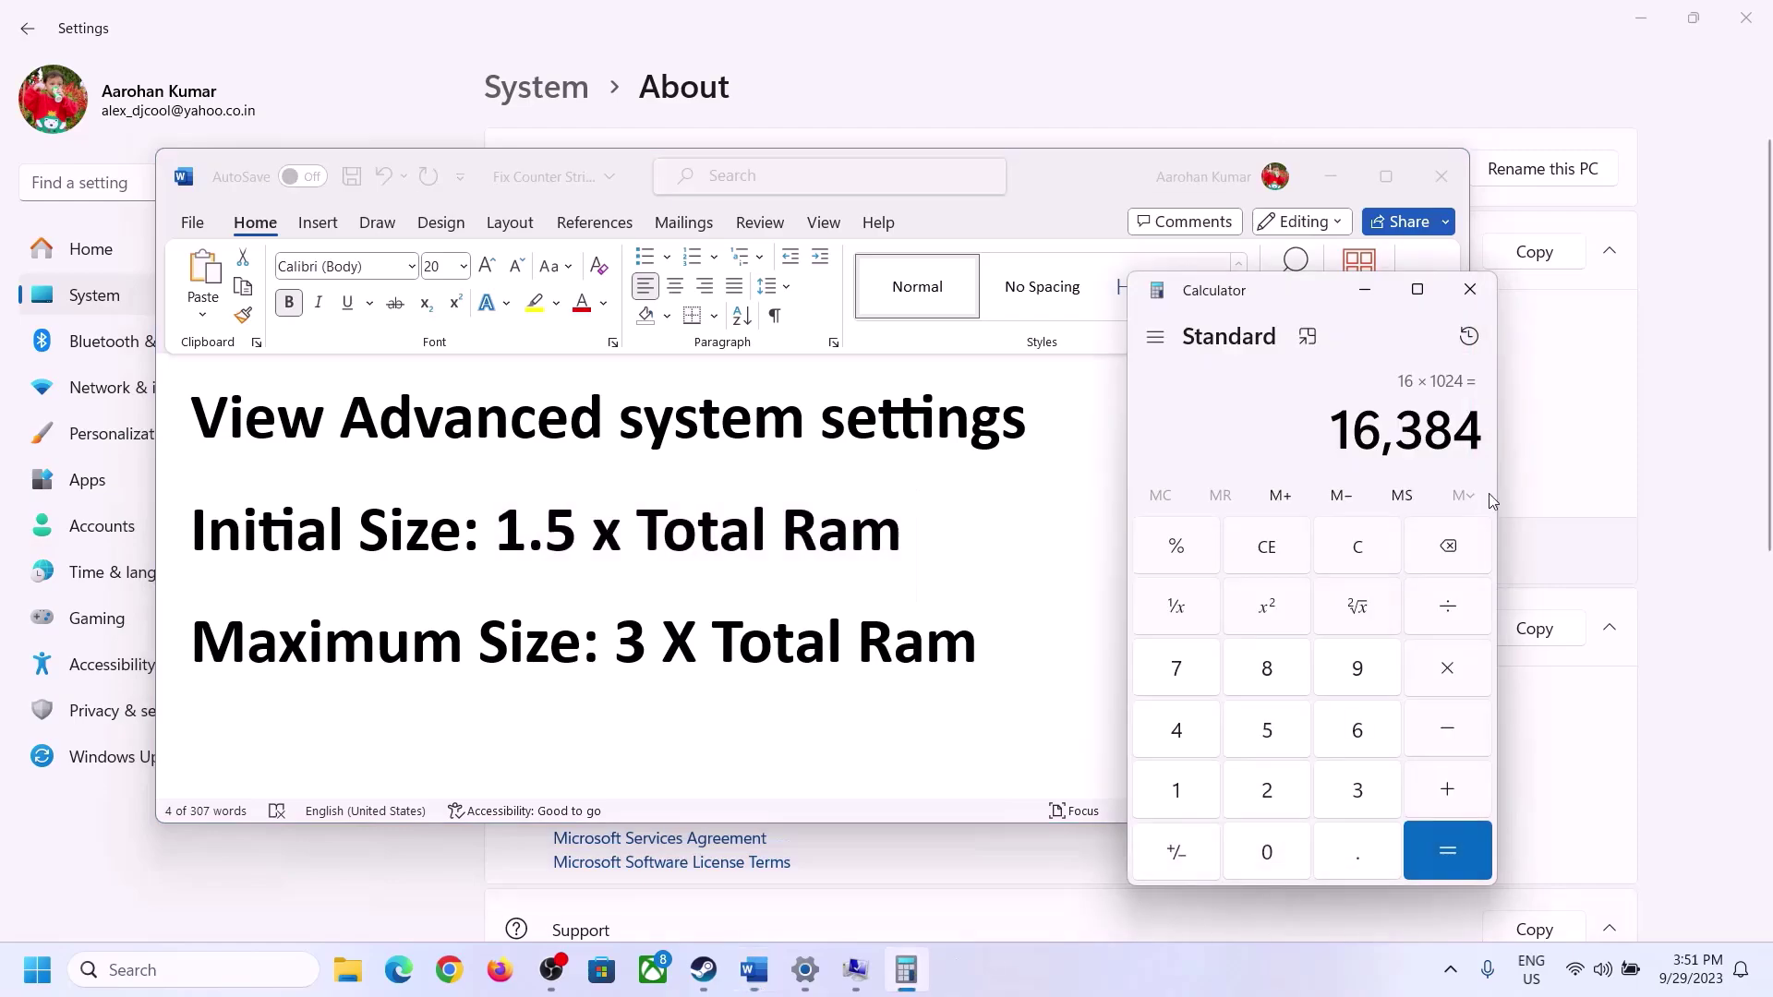
click(1447, 671)
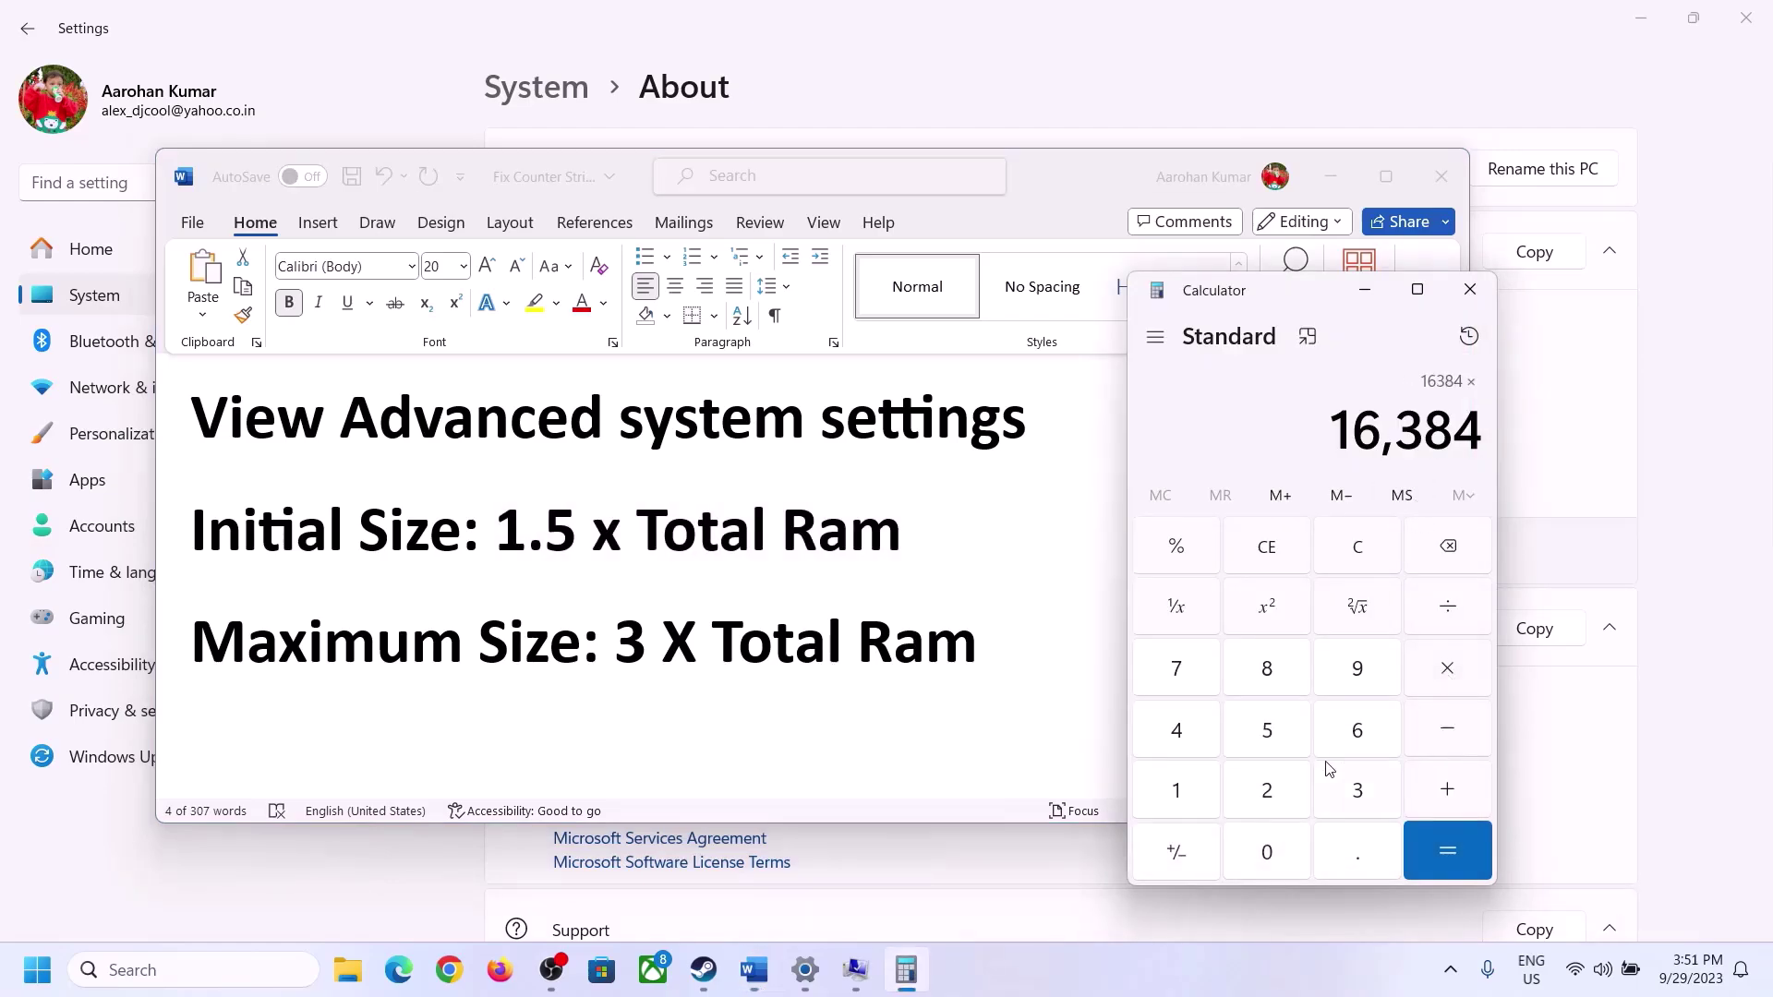
click(1335, 794)
click(1462, 846)
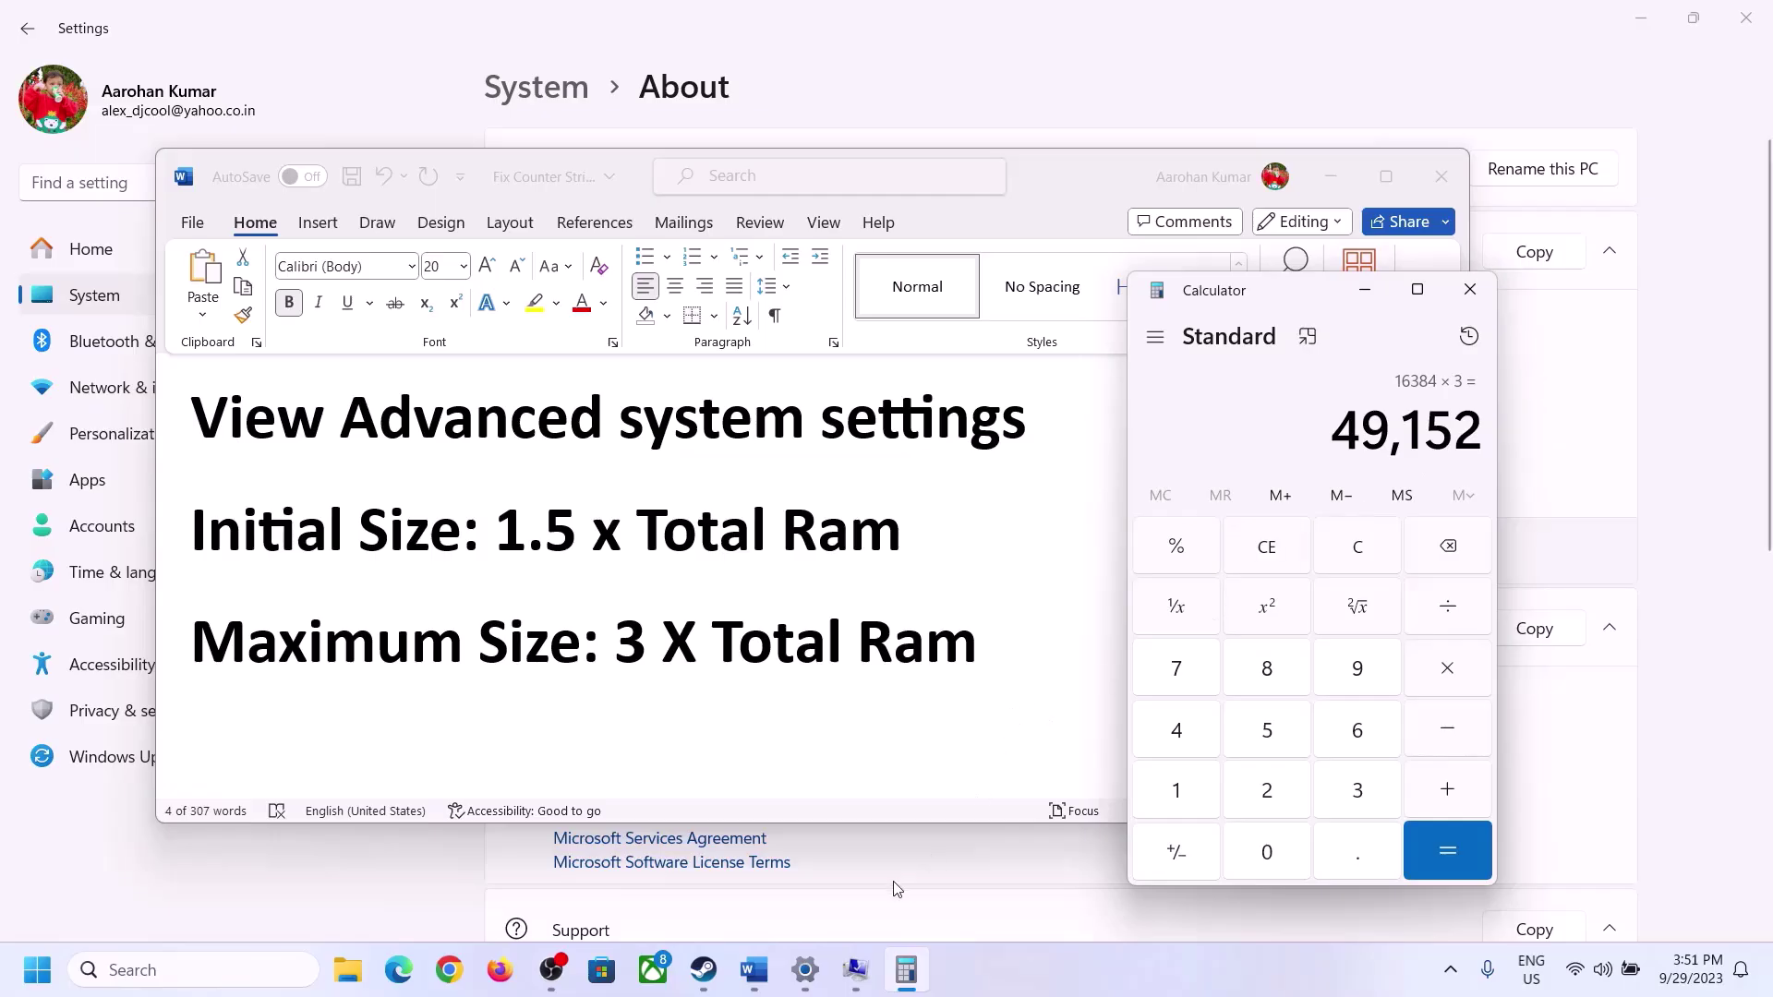
Step: Set drive C's maximum paging file size to 49152 MB, assign the custom range and confirm the Virtual Memory dialog
click(927, 799)
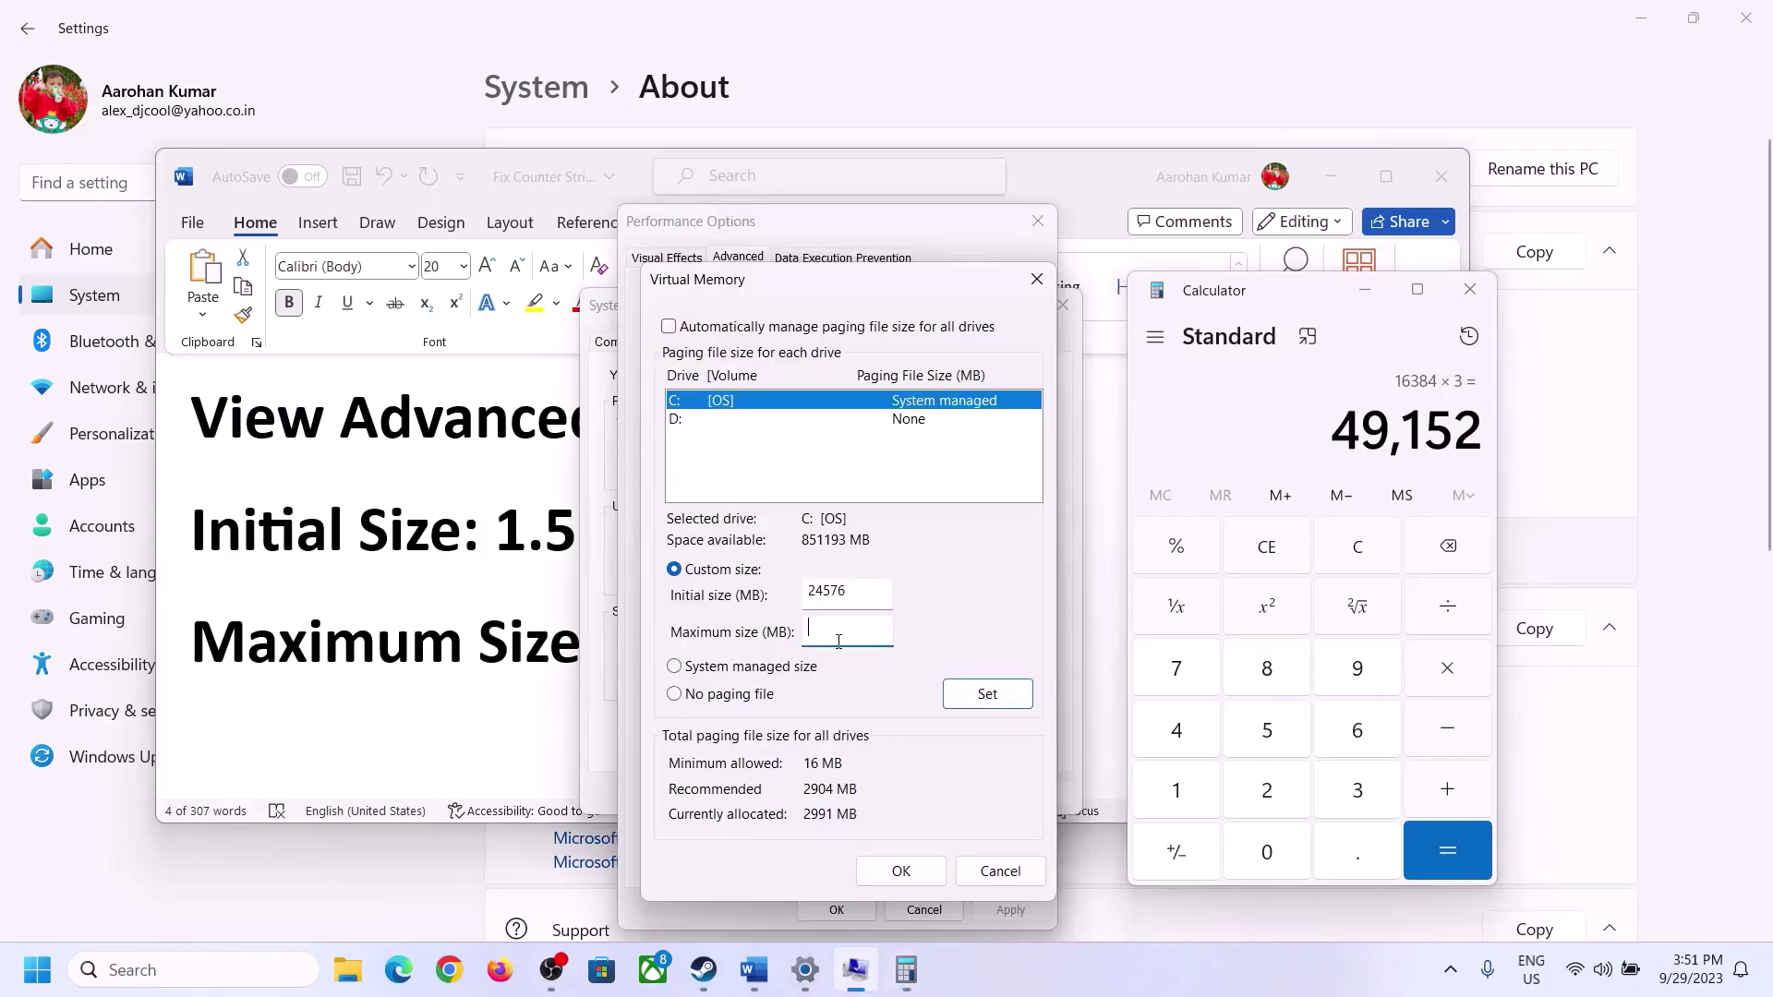
text(49152)
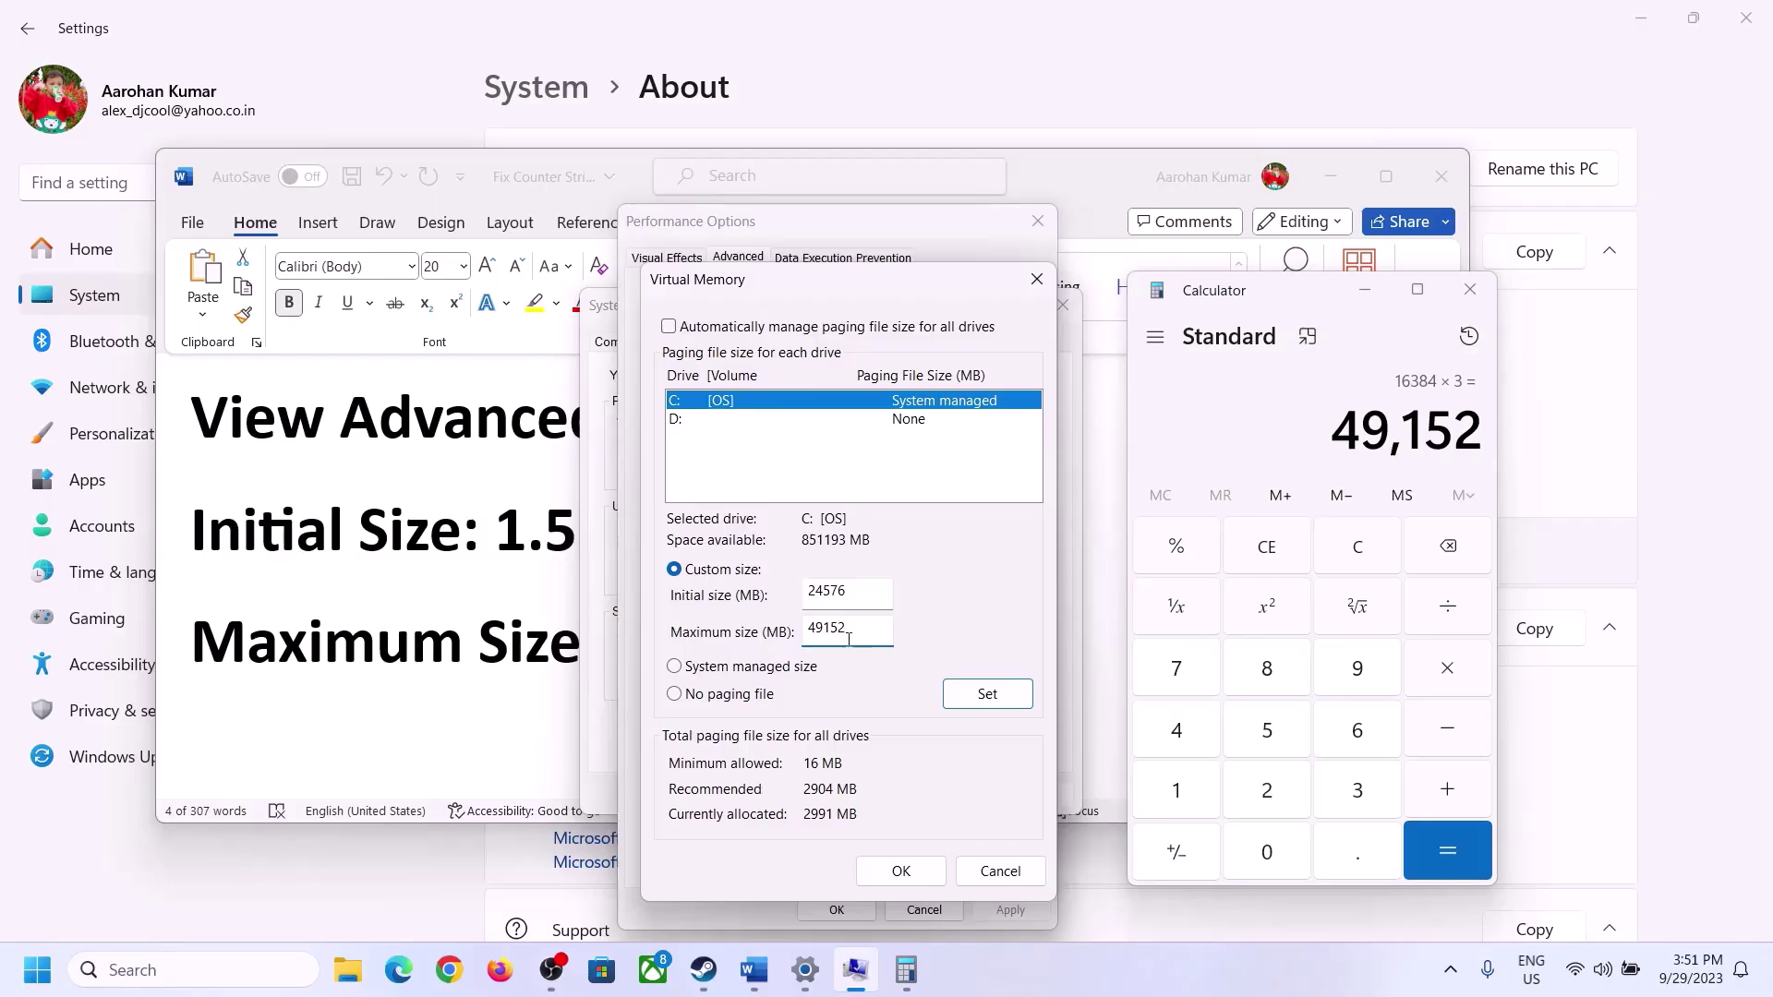
click(988, 694)
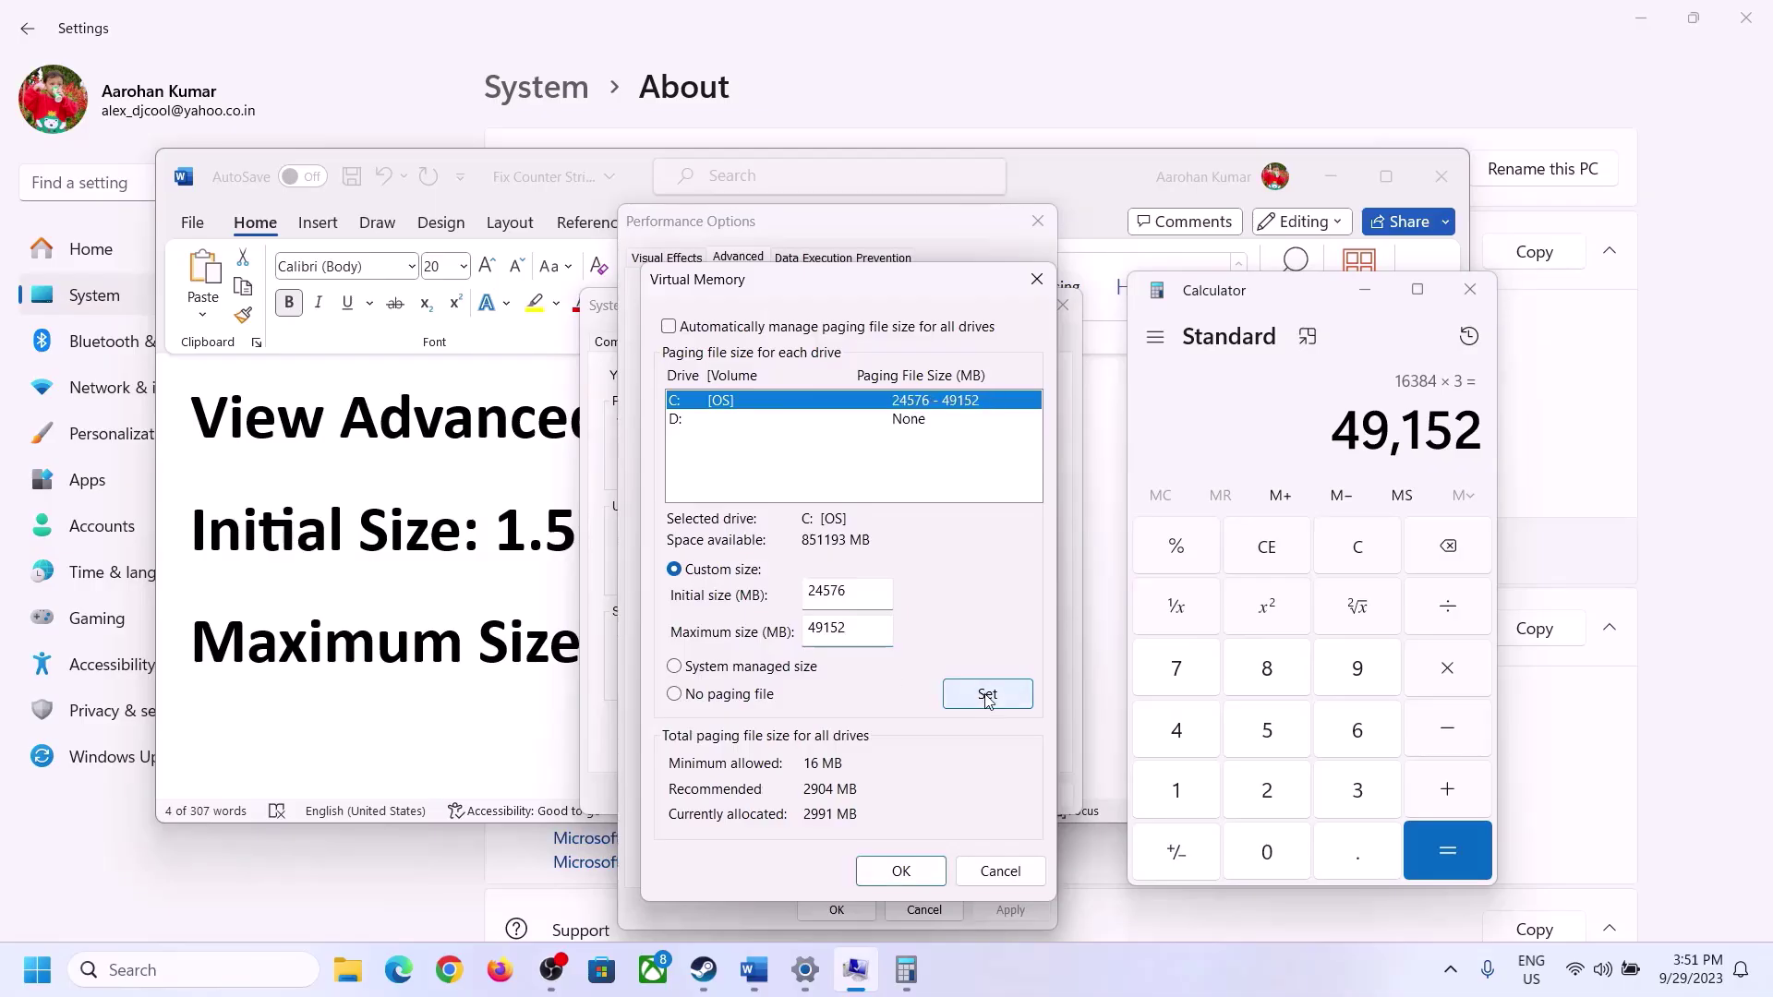
click(901, 871)
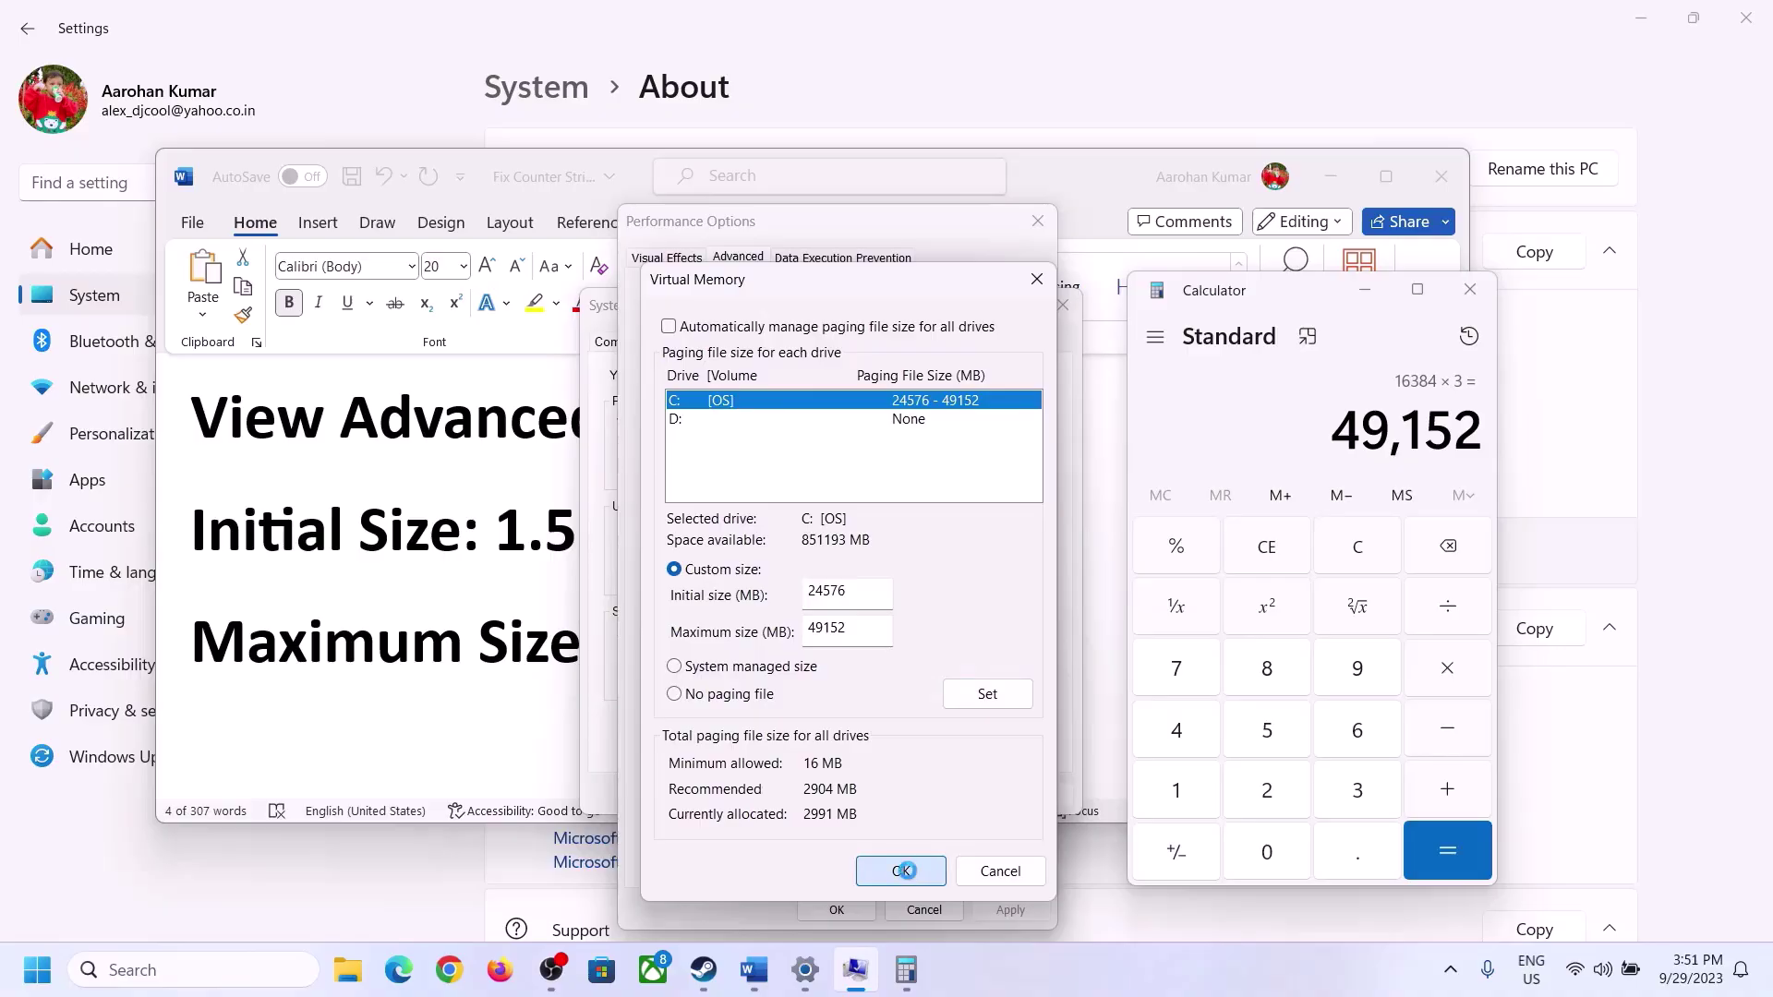
click(1099, 570)
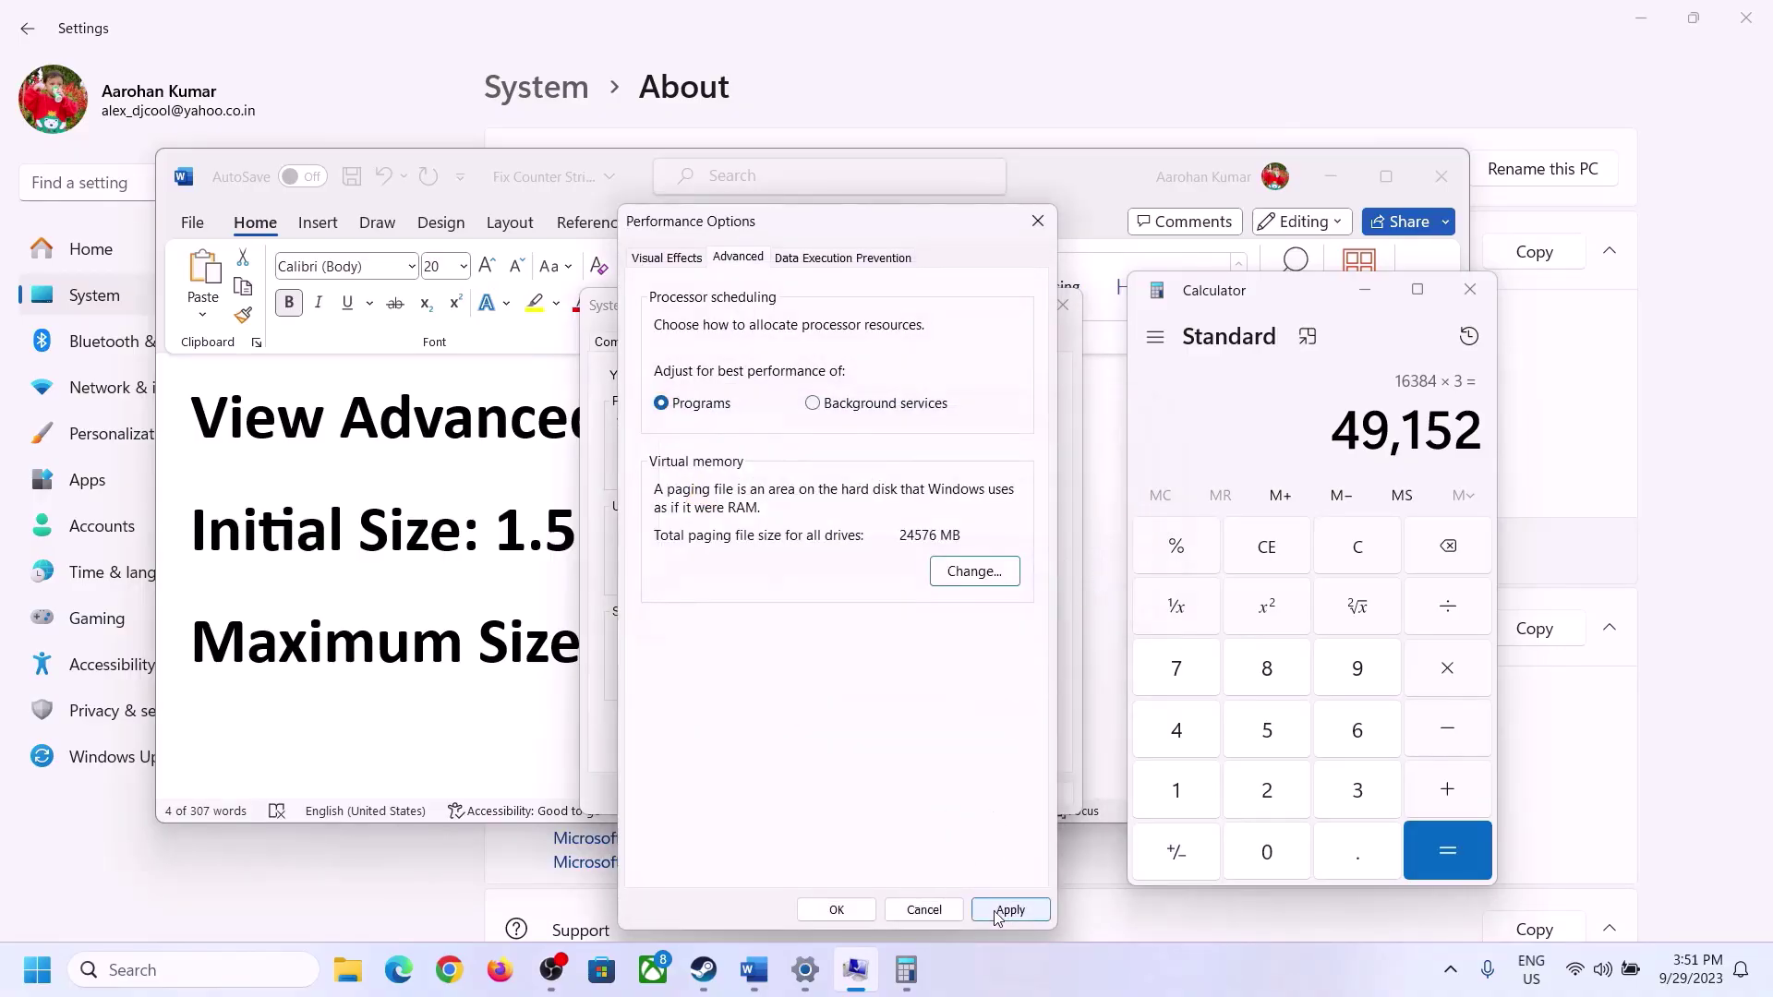
Step: Confirm Performance Options and System Properties, and close the restart prompt without restarting the computer
click(836, 911)
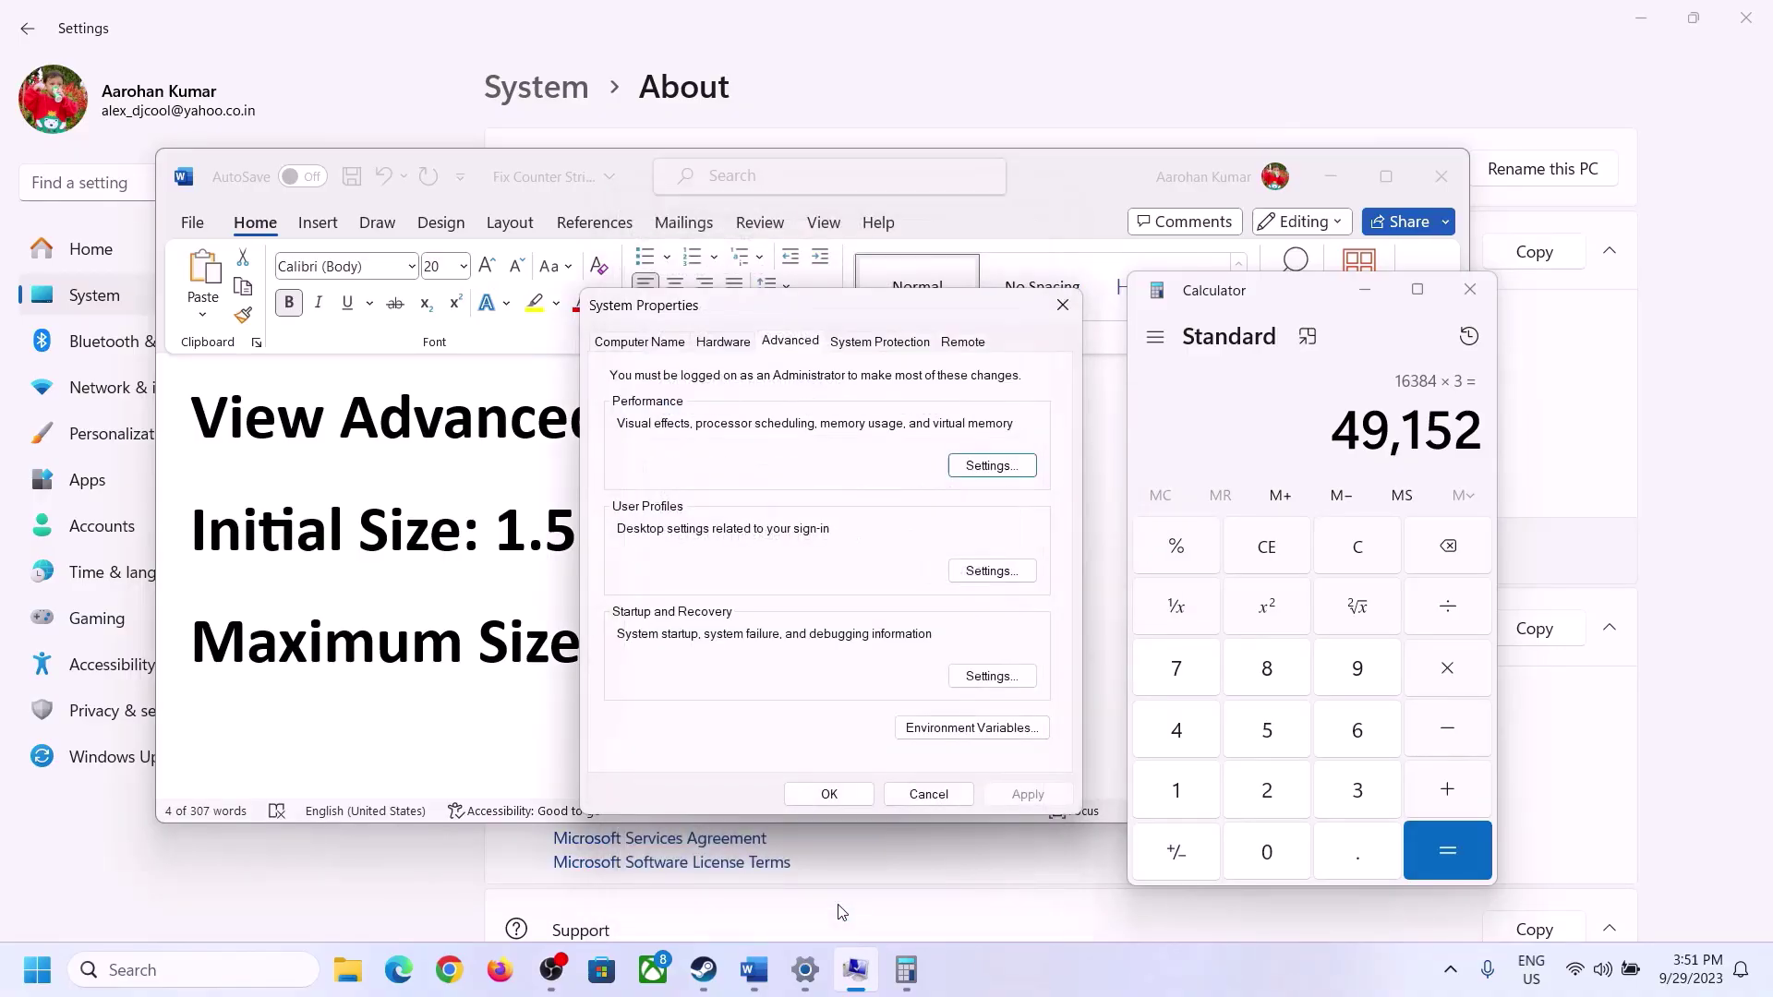
click(848, 792)
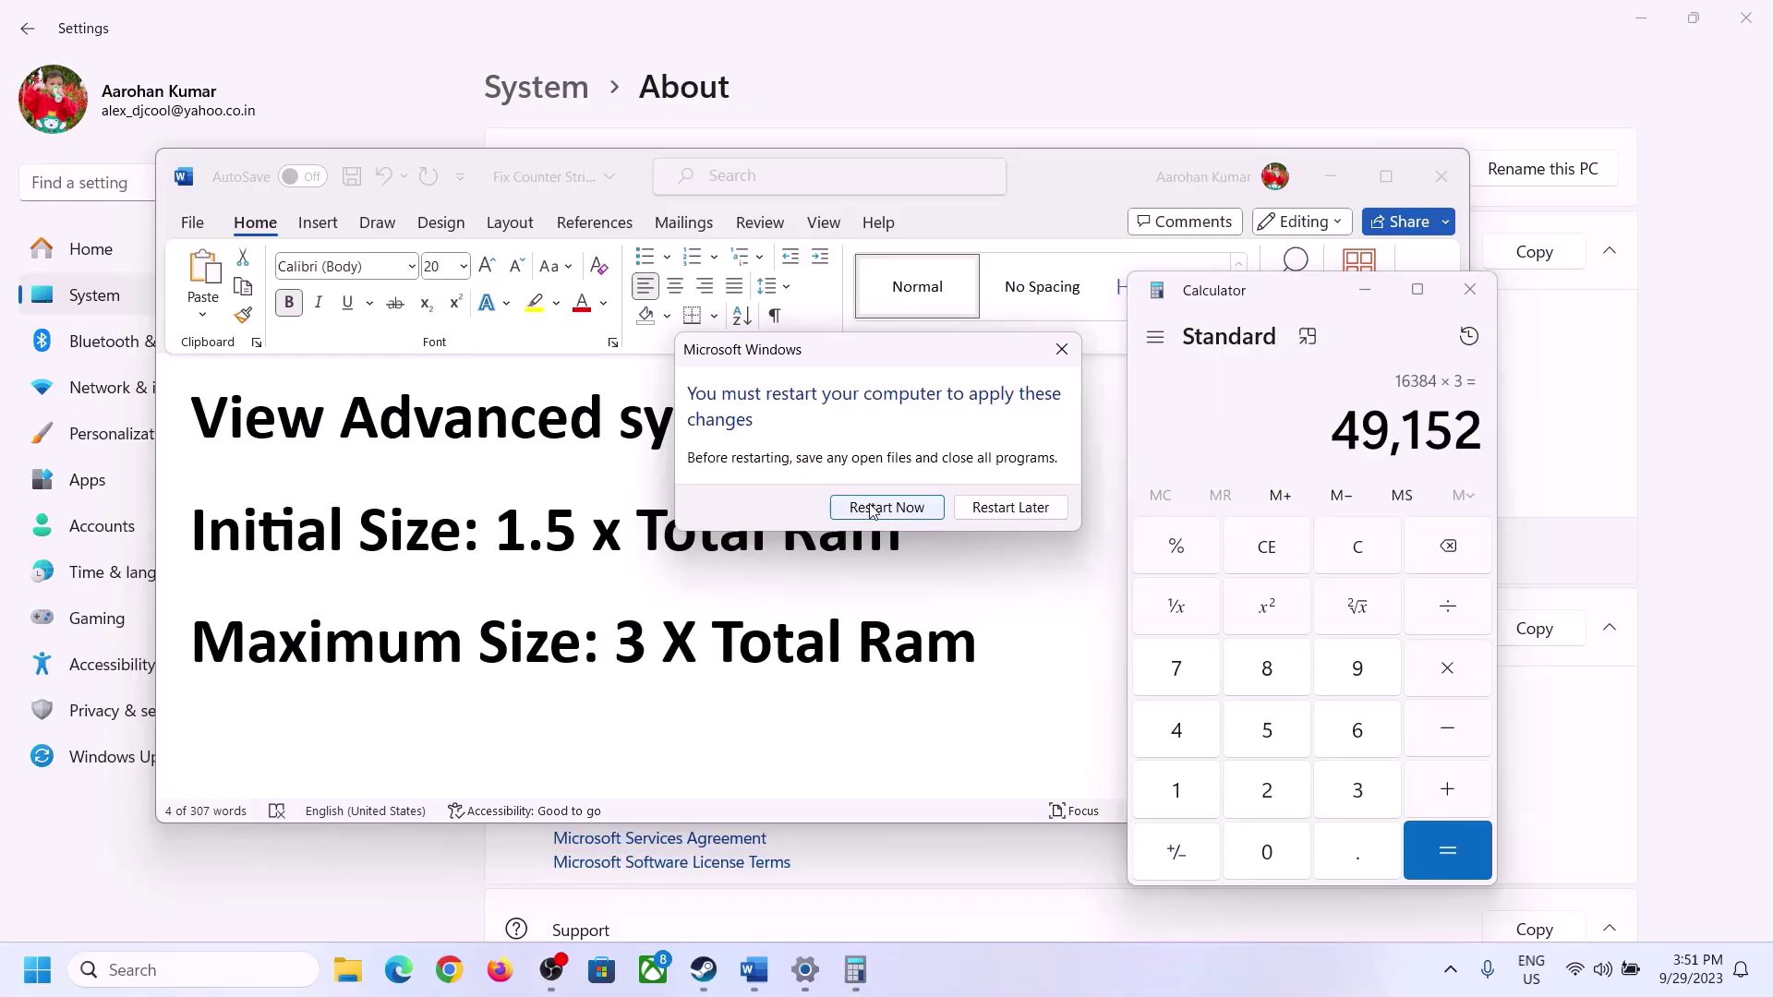
click(1062, 350)
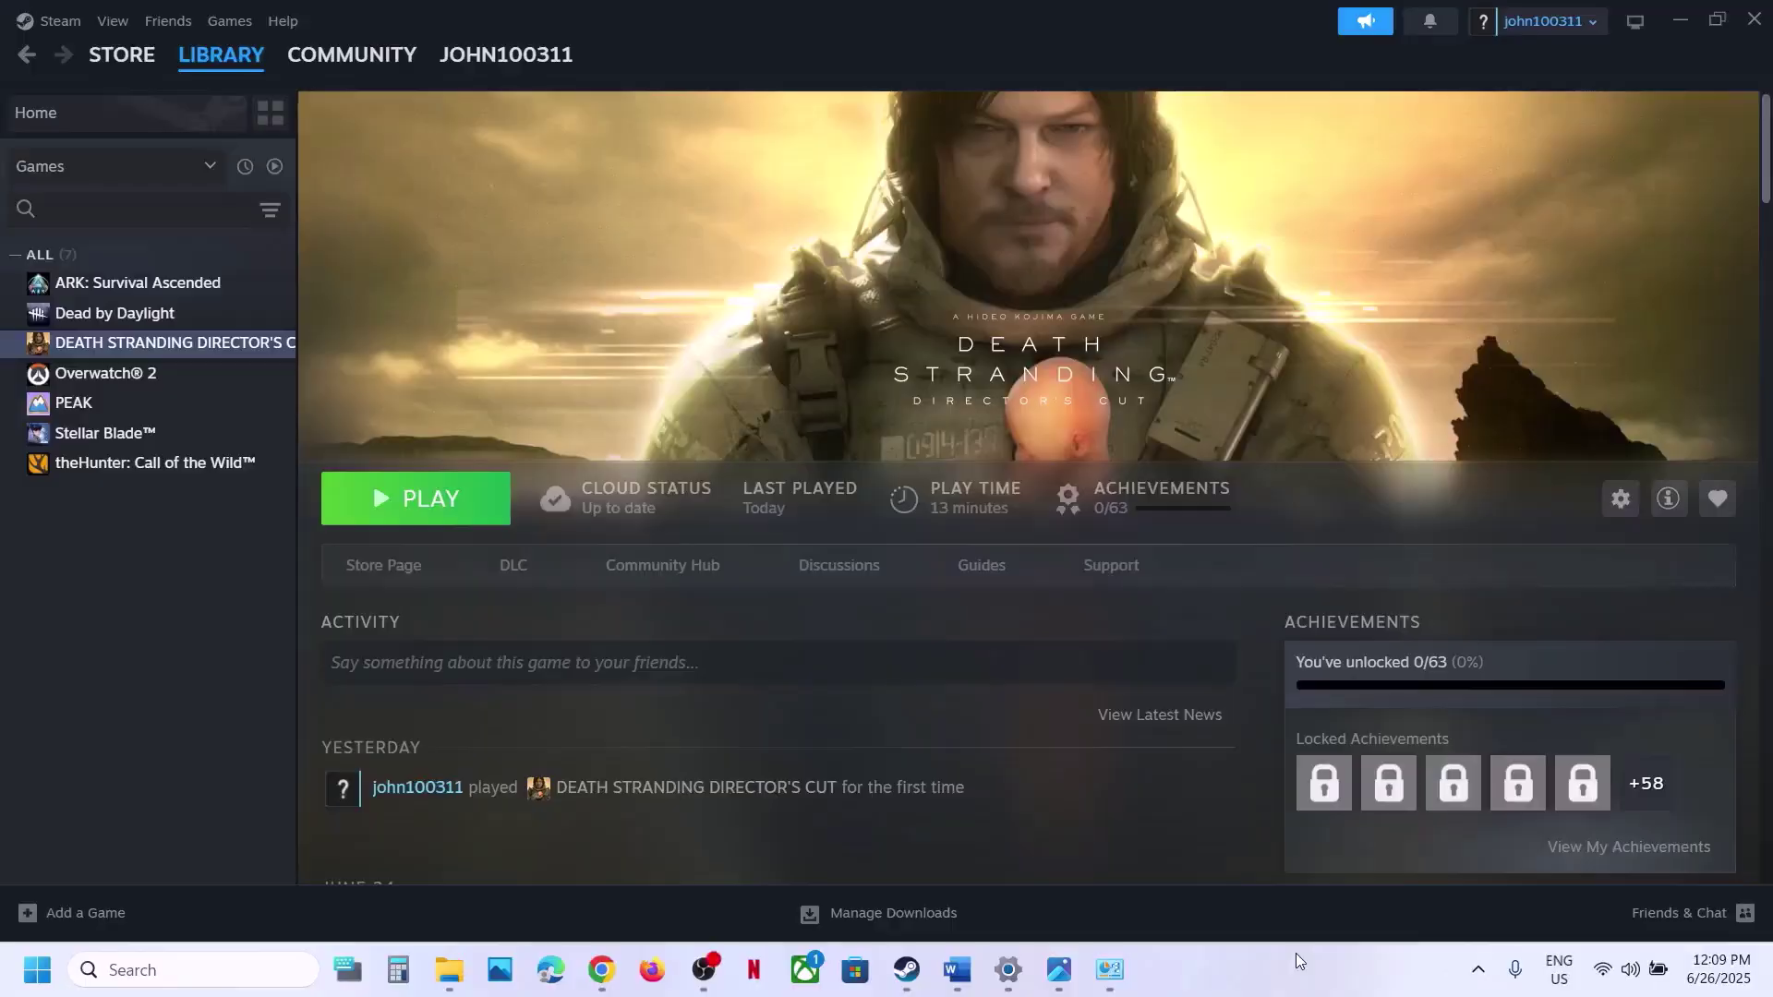
Step: Switch to the Word guide and select the Step 20 instructions on uninstalling and reinstalling the game to review them
click(956, 966)
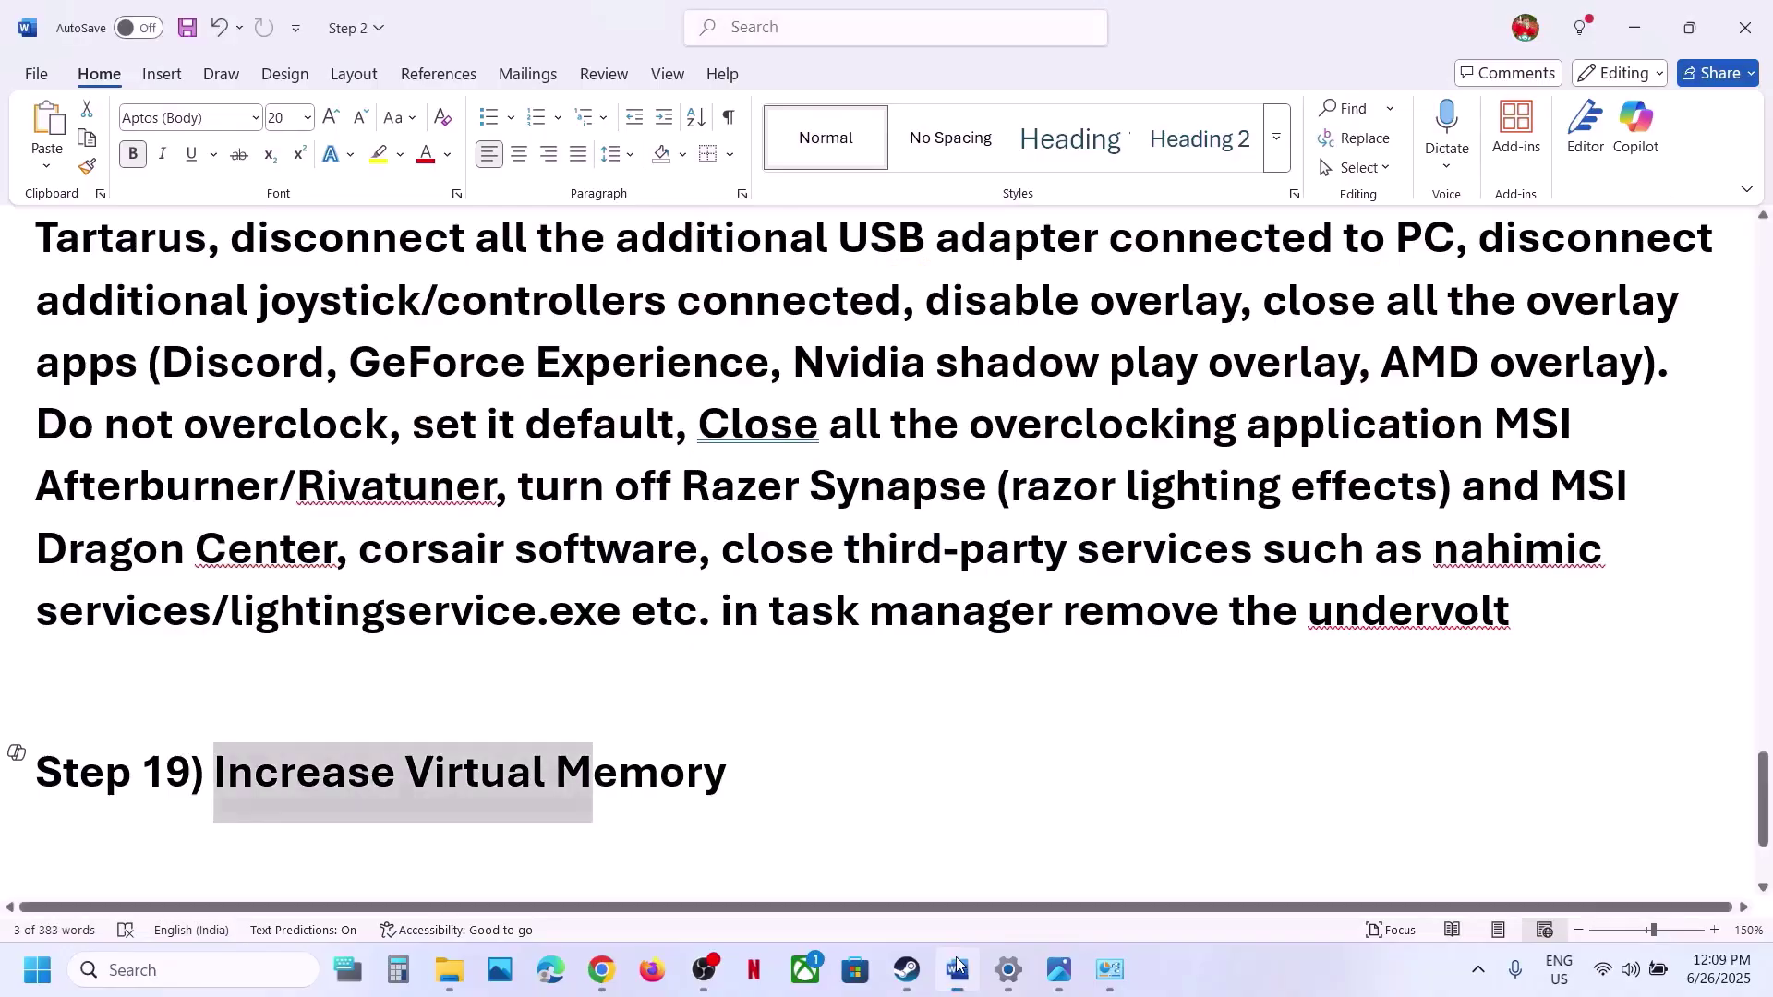
scroll(732, 724, down, 3)
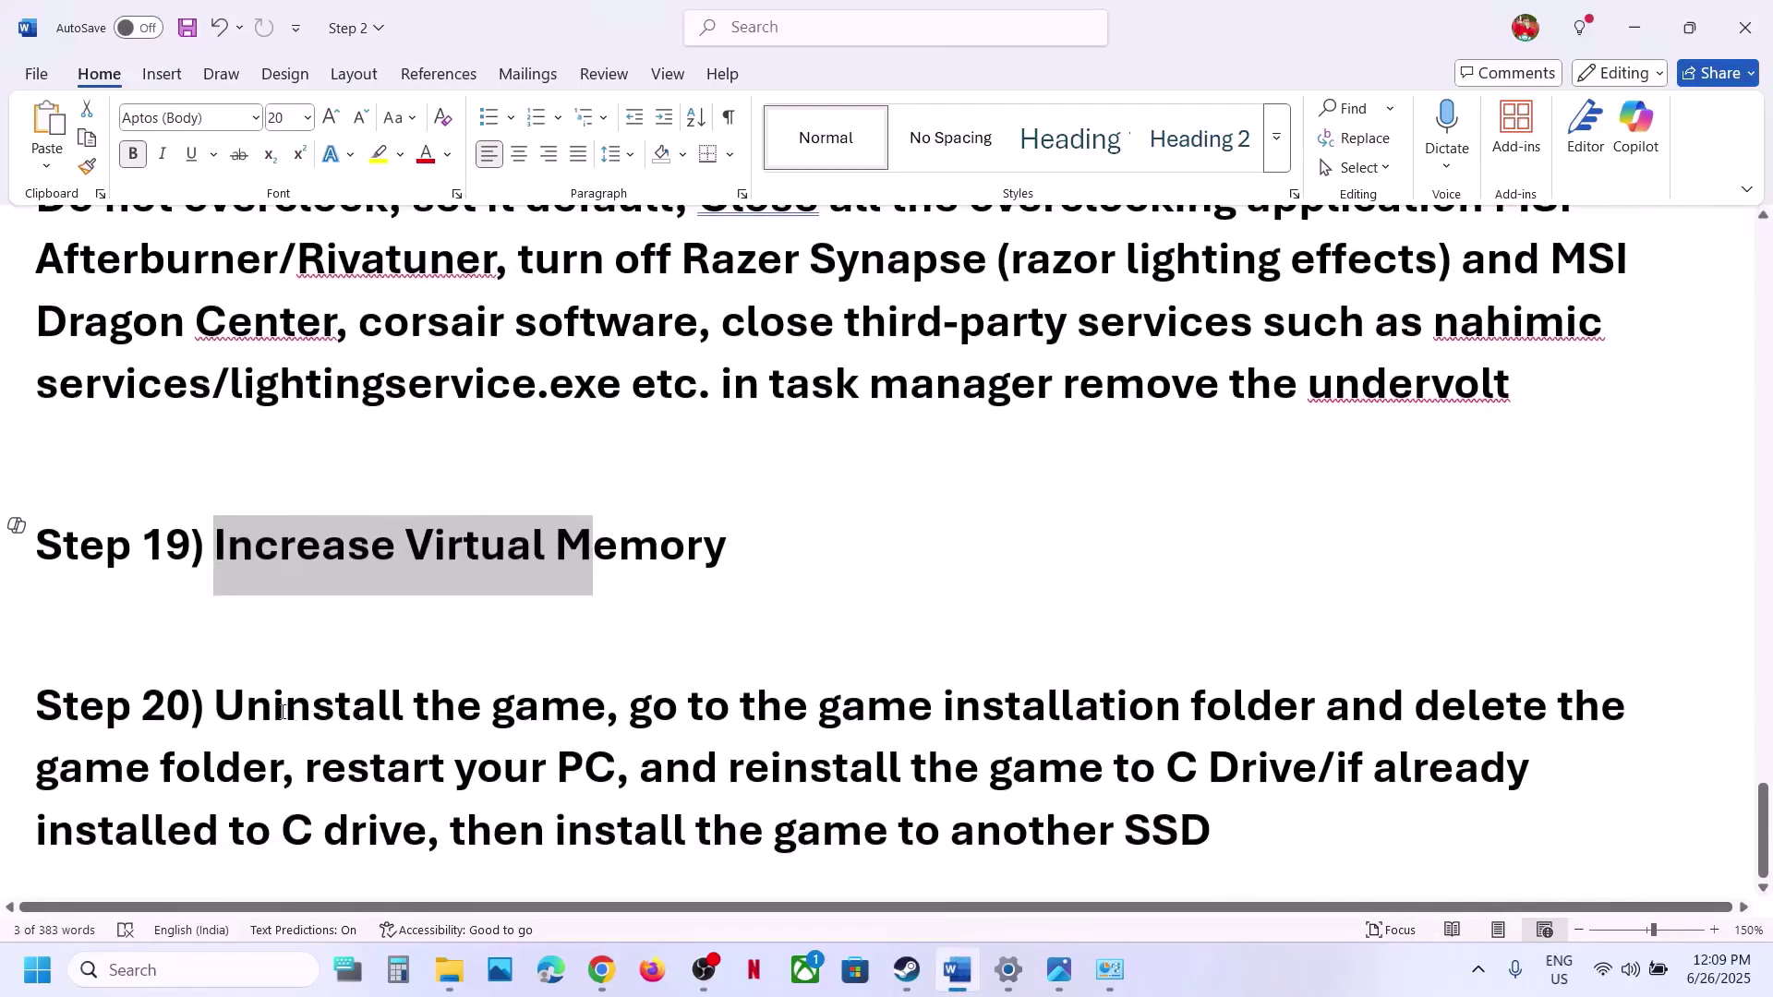
drag(282, 711, 1221, 831)
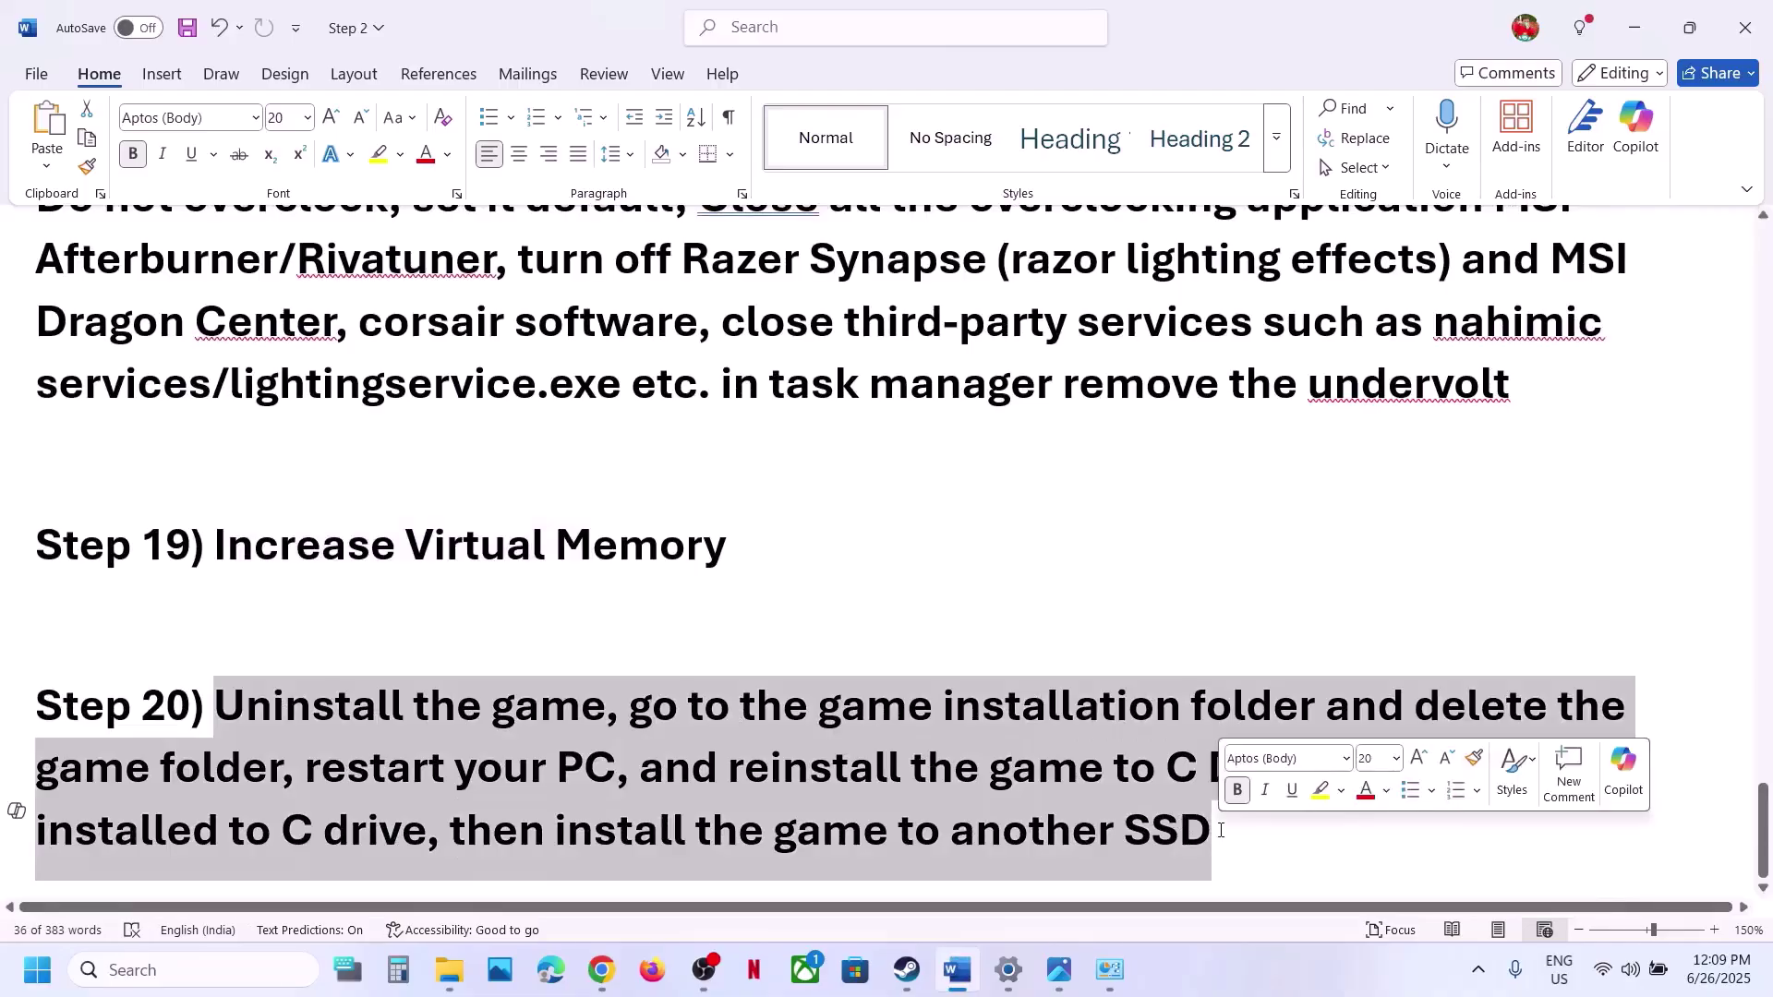
click(1221, 832)
Step: Switch to Steam and display the management options, including Uninstall, for DEATH STRANDING DIRECTOR'S CUT
click(914, 966)
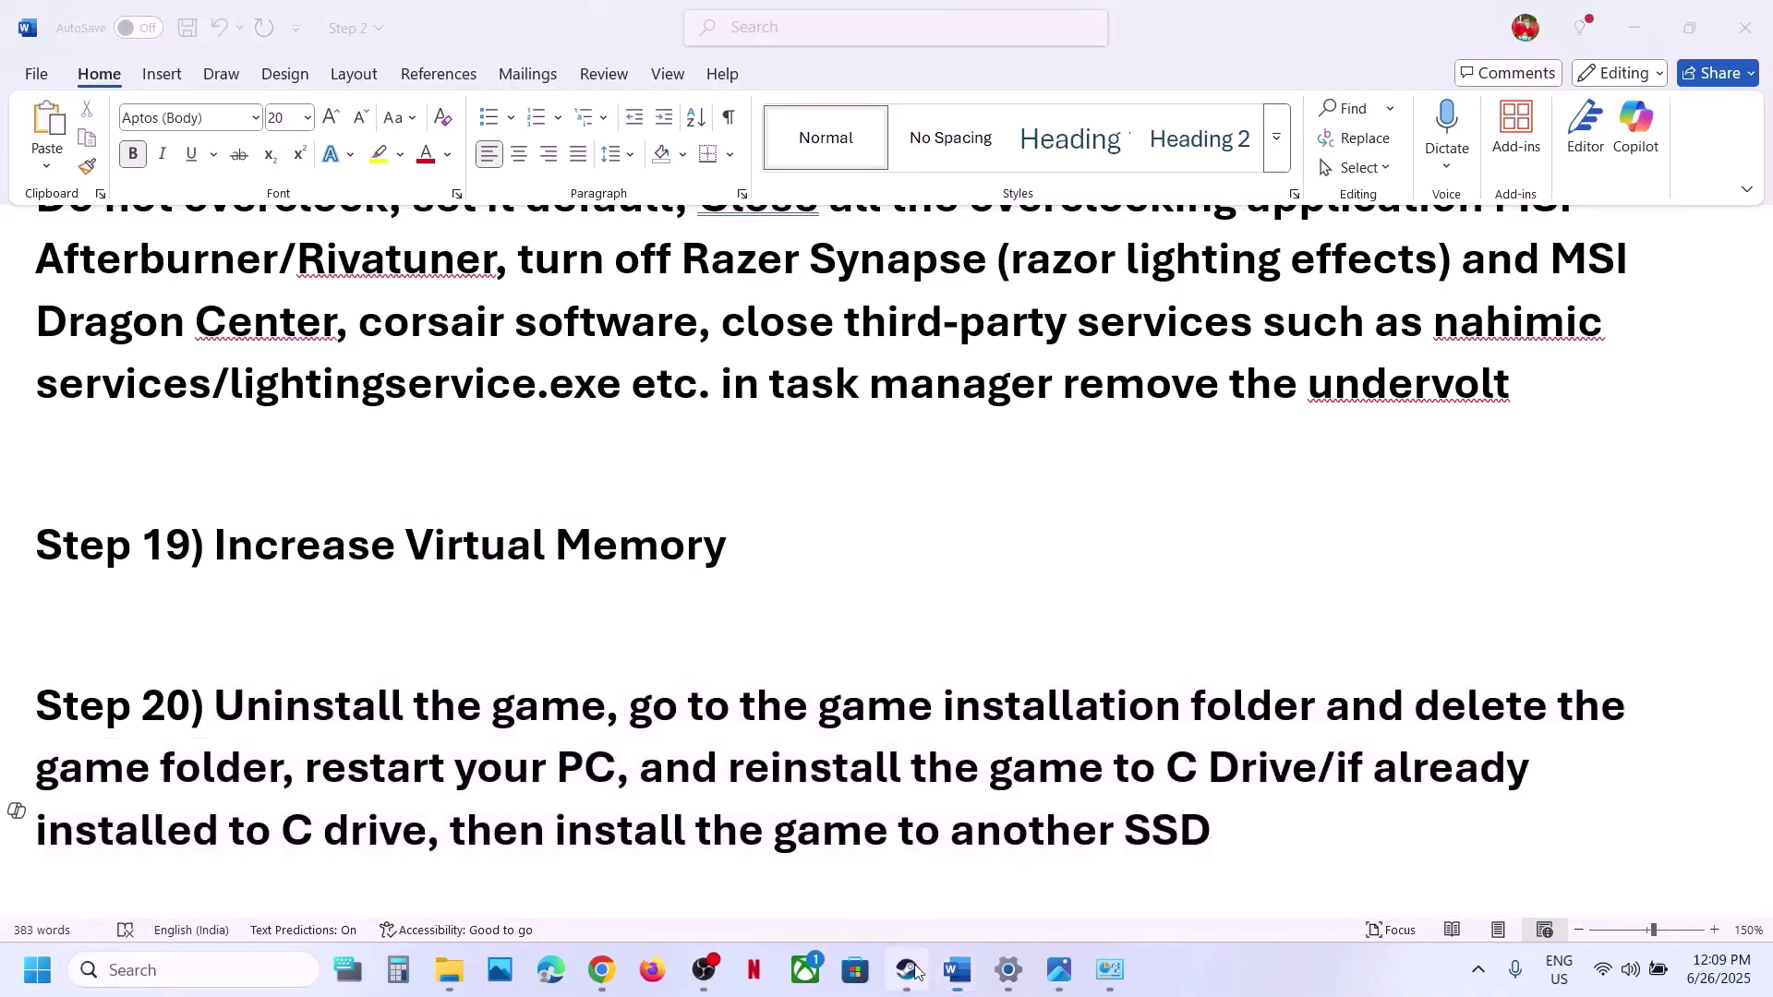
right_click(224, 345)
mouse_move(297, 489)
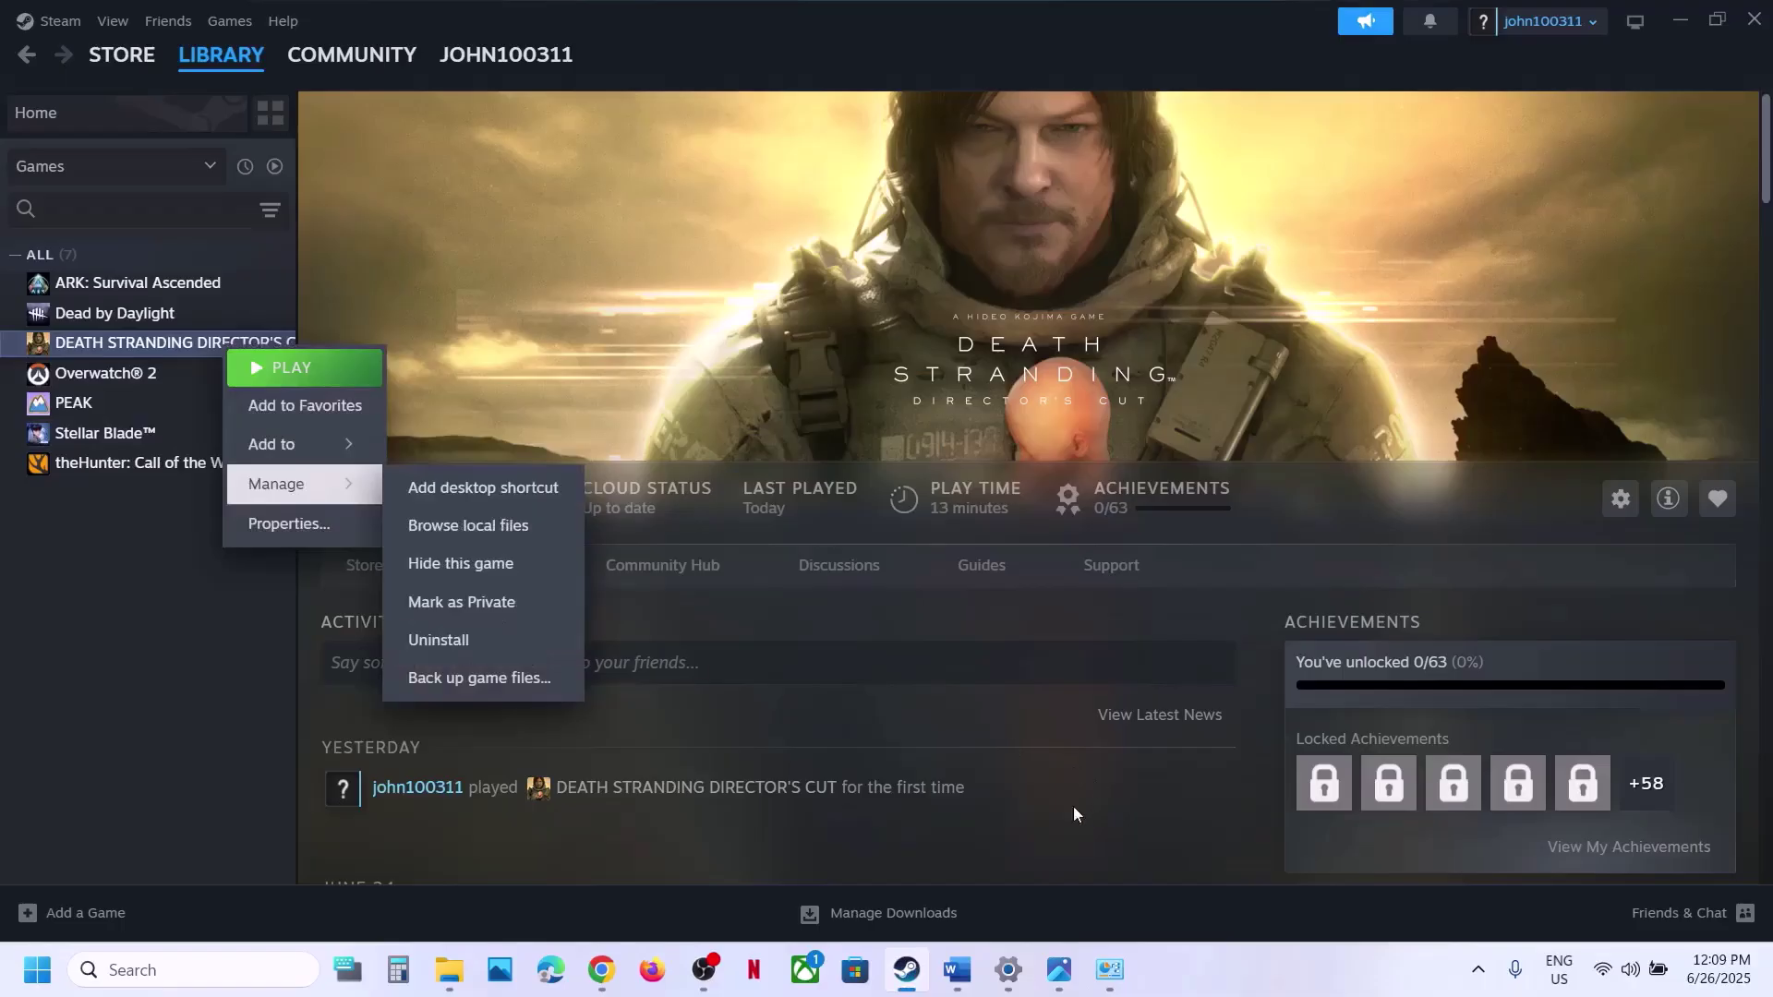
Step: Review Step 20's advice in Word on reinstalling to C Drive or another SSD by selecting each passage, and return to Steam
click(957, 970)
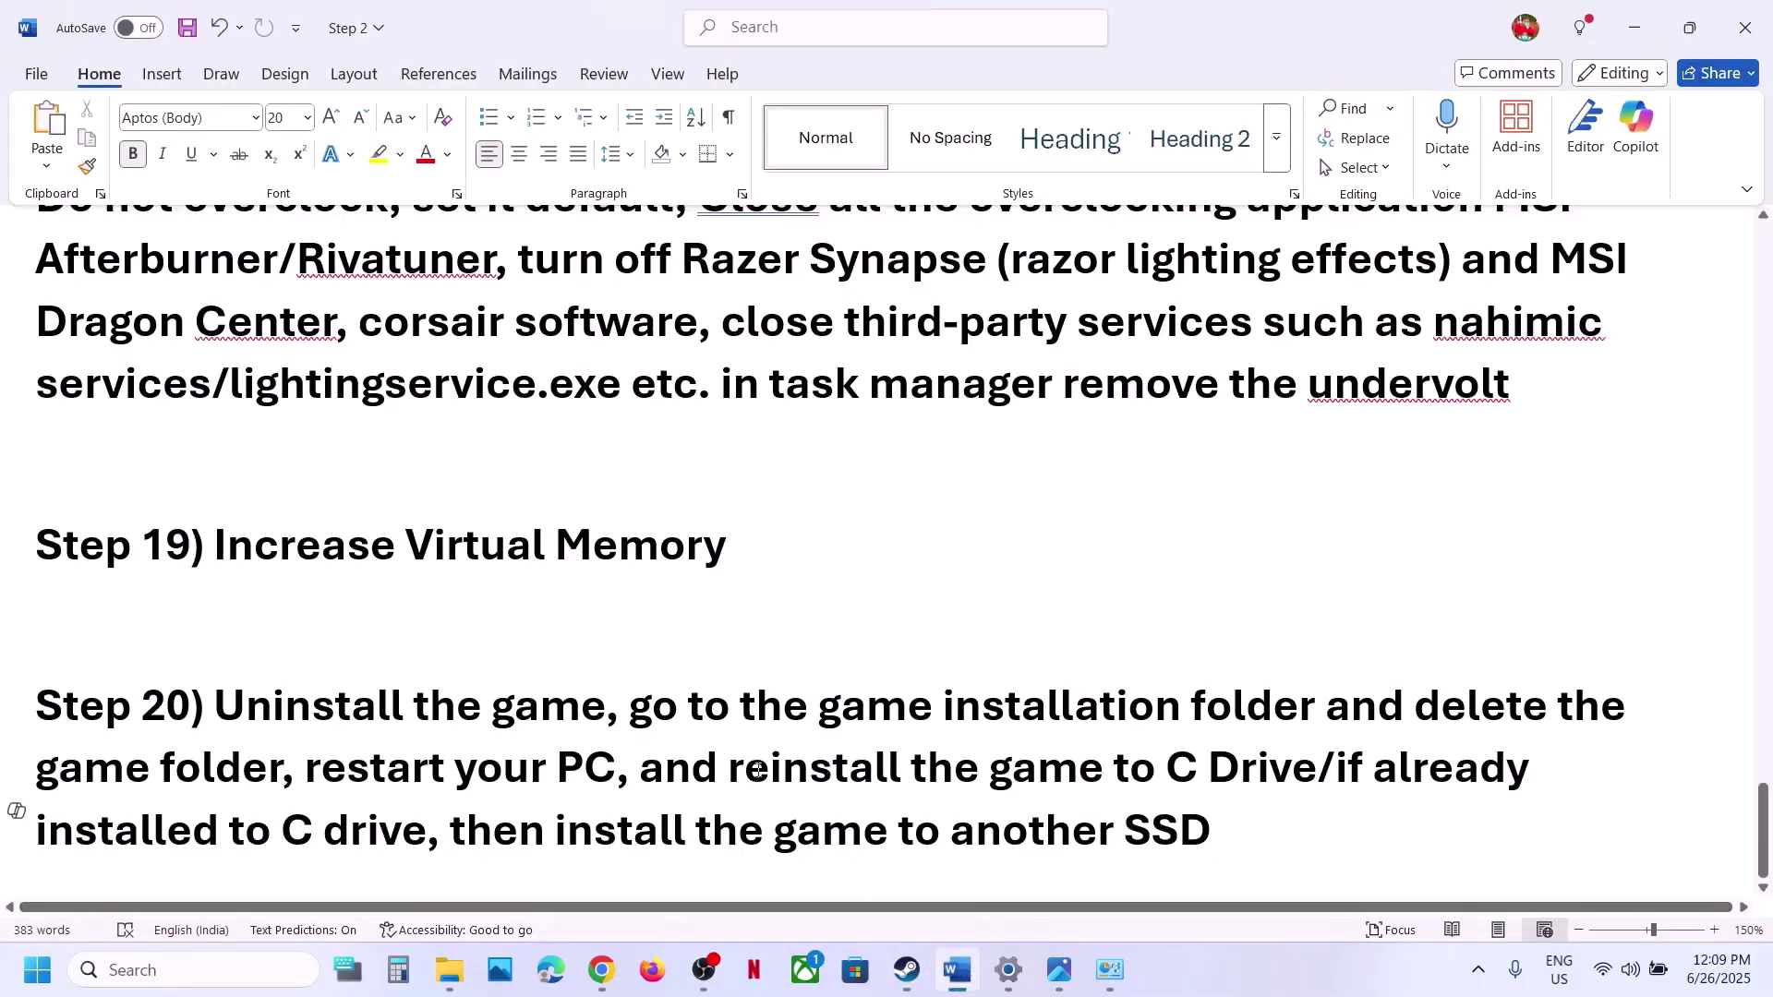
drag(780, 776, 1317, 776)
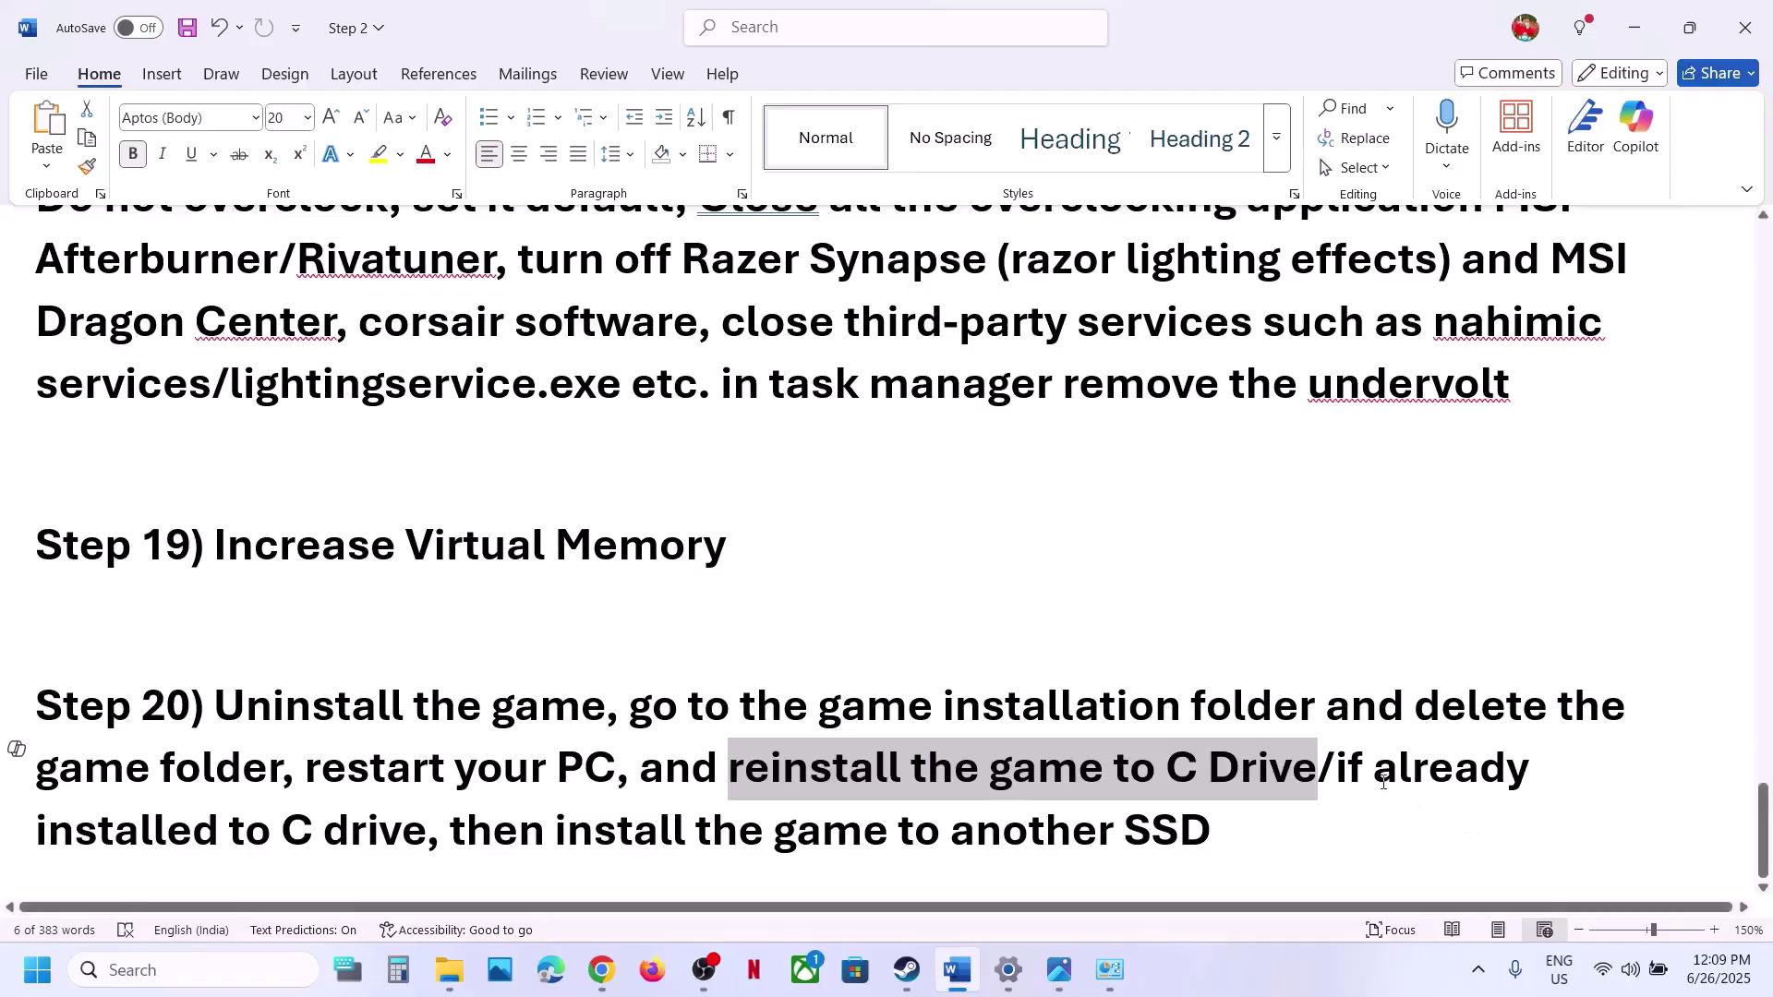
drag(1377, 769, 1229, 838)
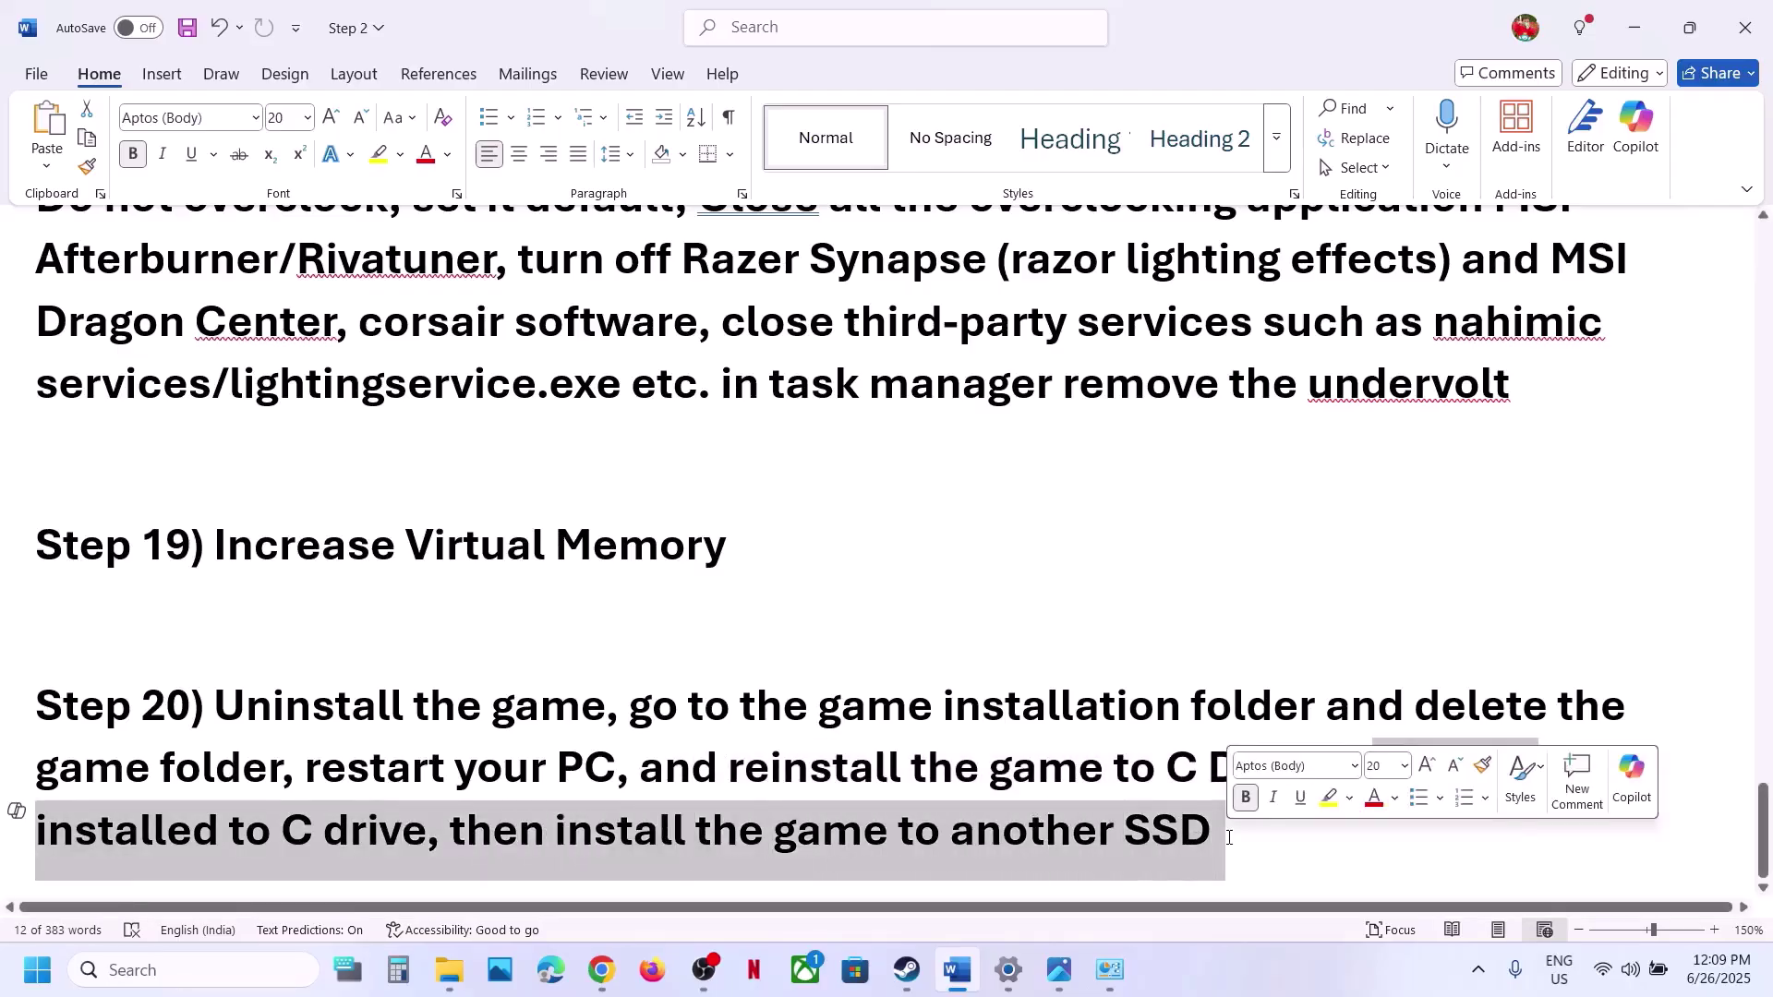
click(906, 970)
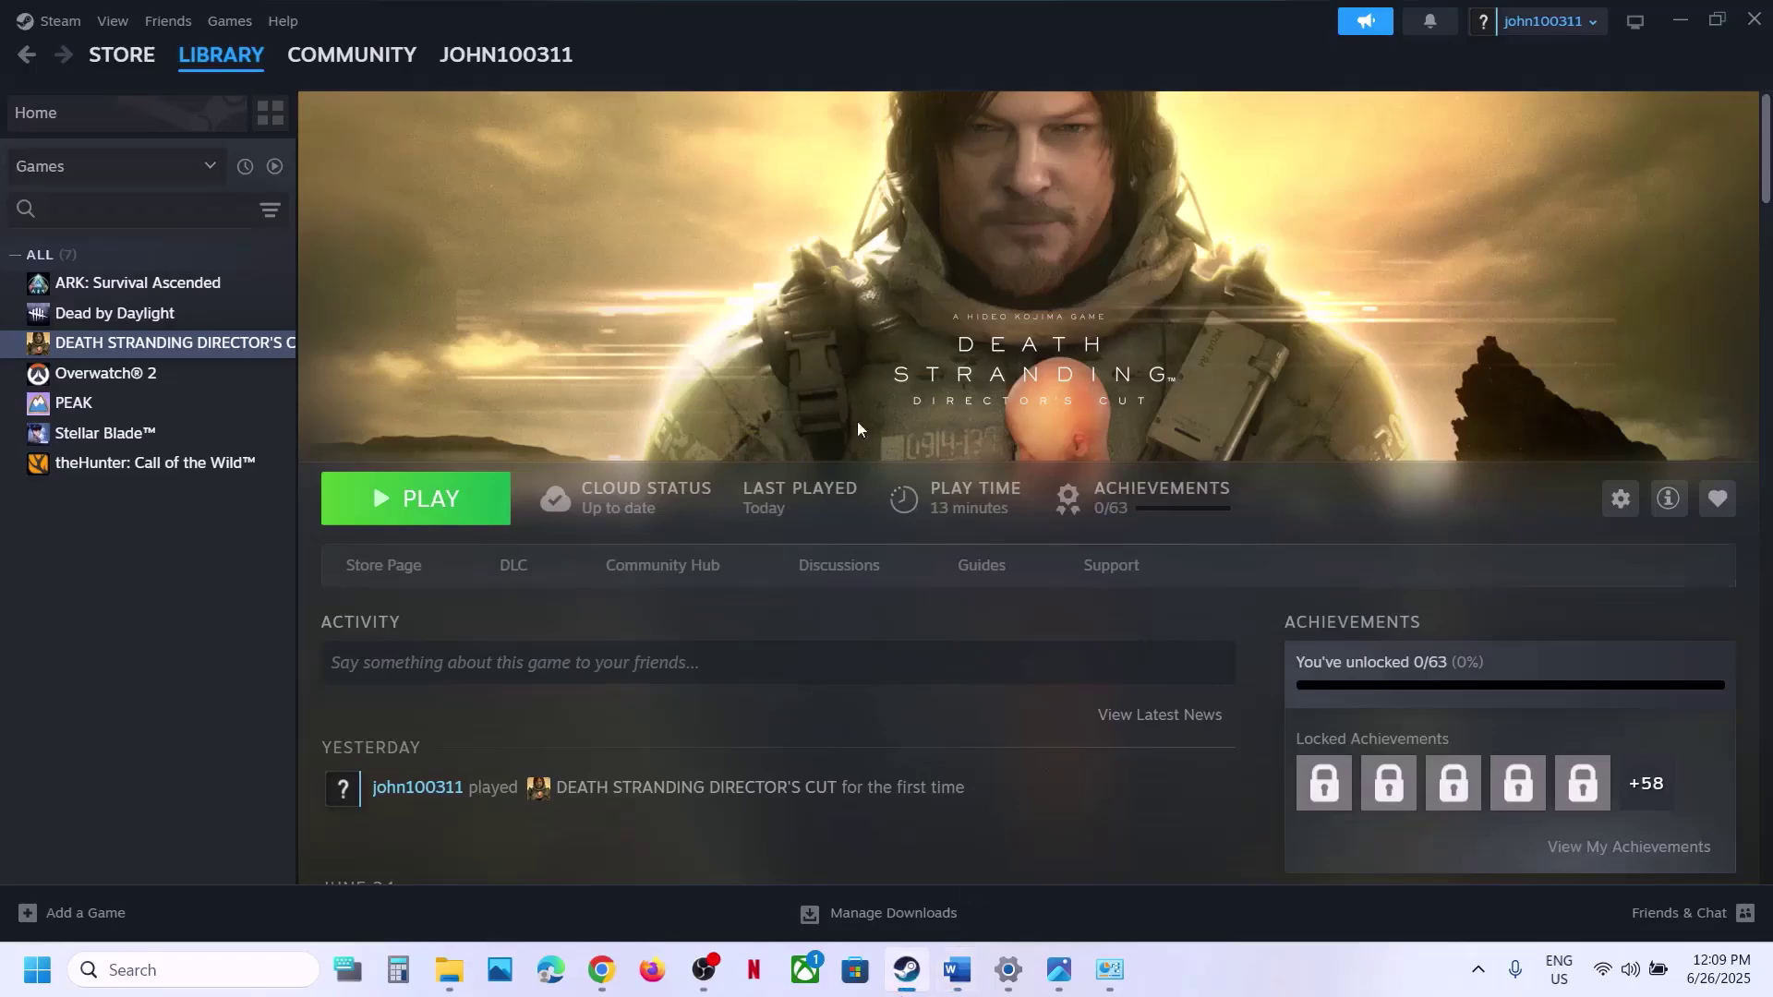